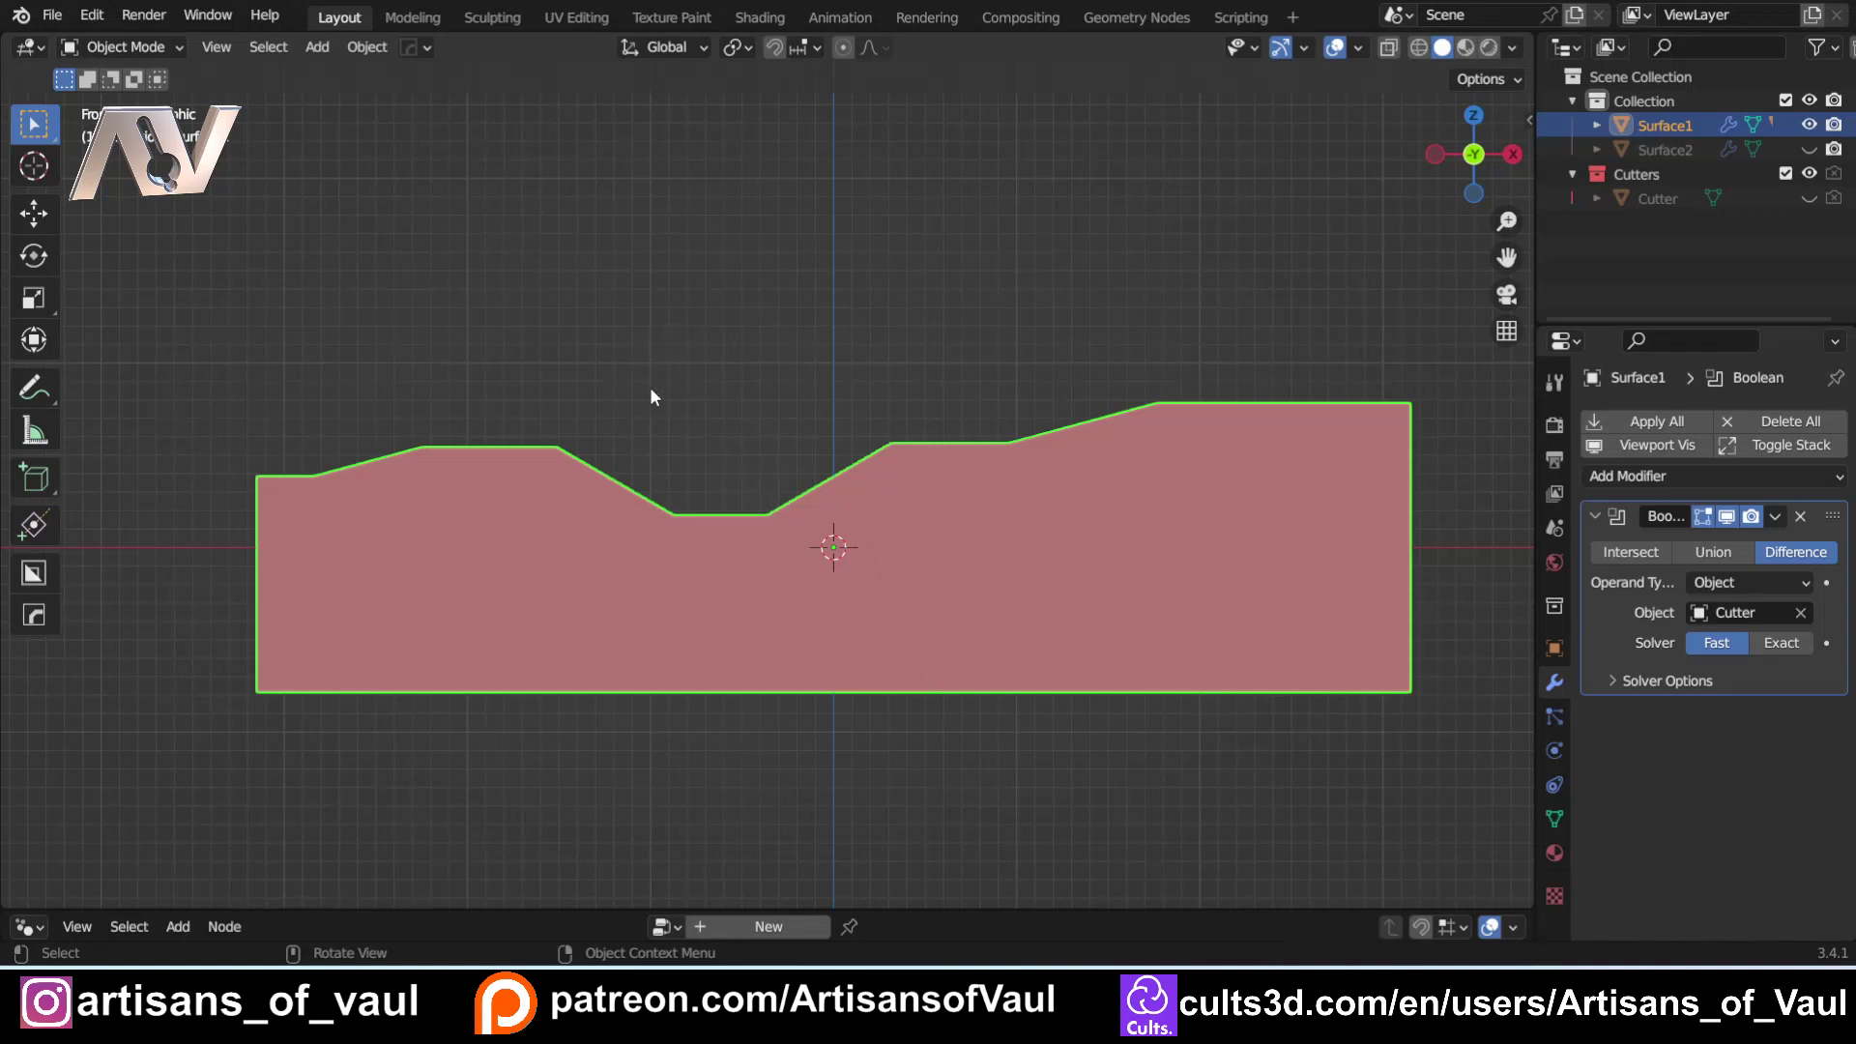
# Deselect Surface1 in the front orthographic view and add a Quad Sphere mesh at the 3D cursor.
pyautogui.moveTo(541, 416); pyautogui.dragTo(650, 688, button='middle')
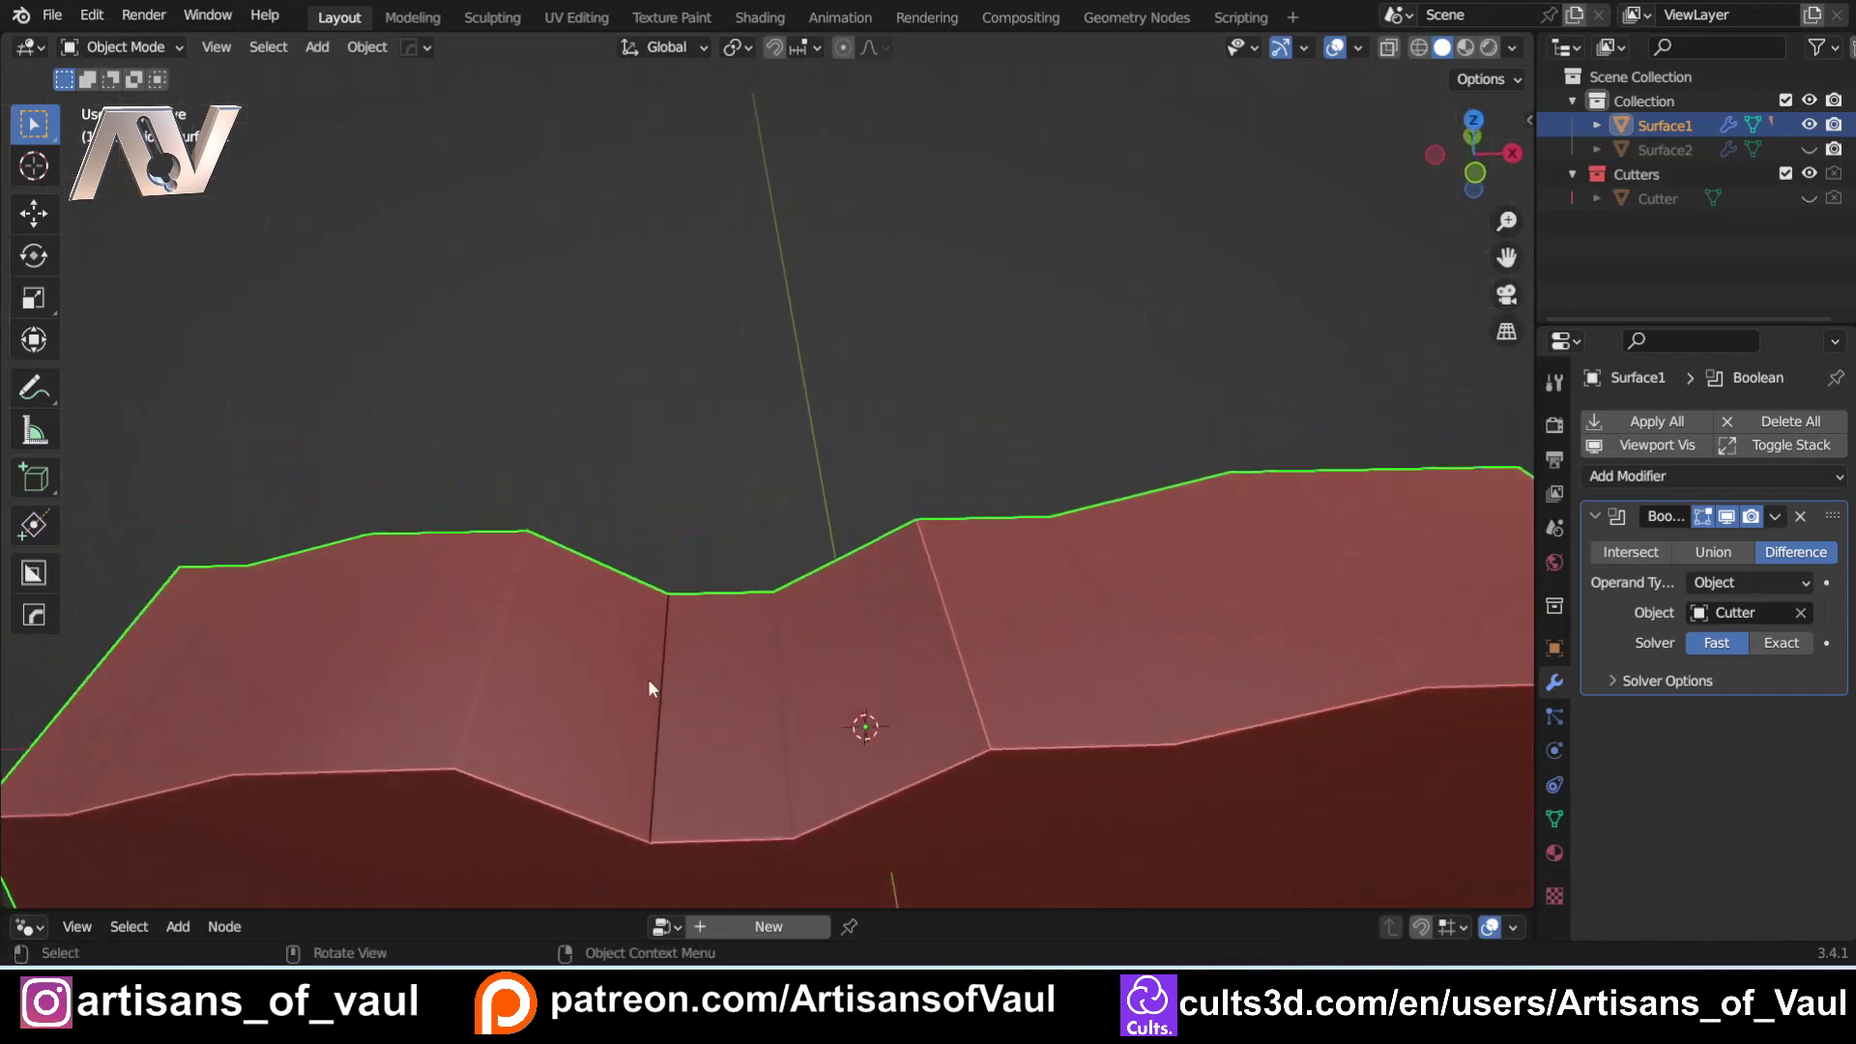
pyautogui.scroll(-4, 1104, 612)
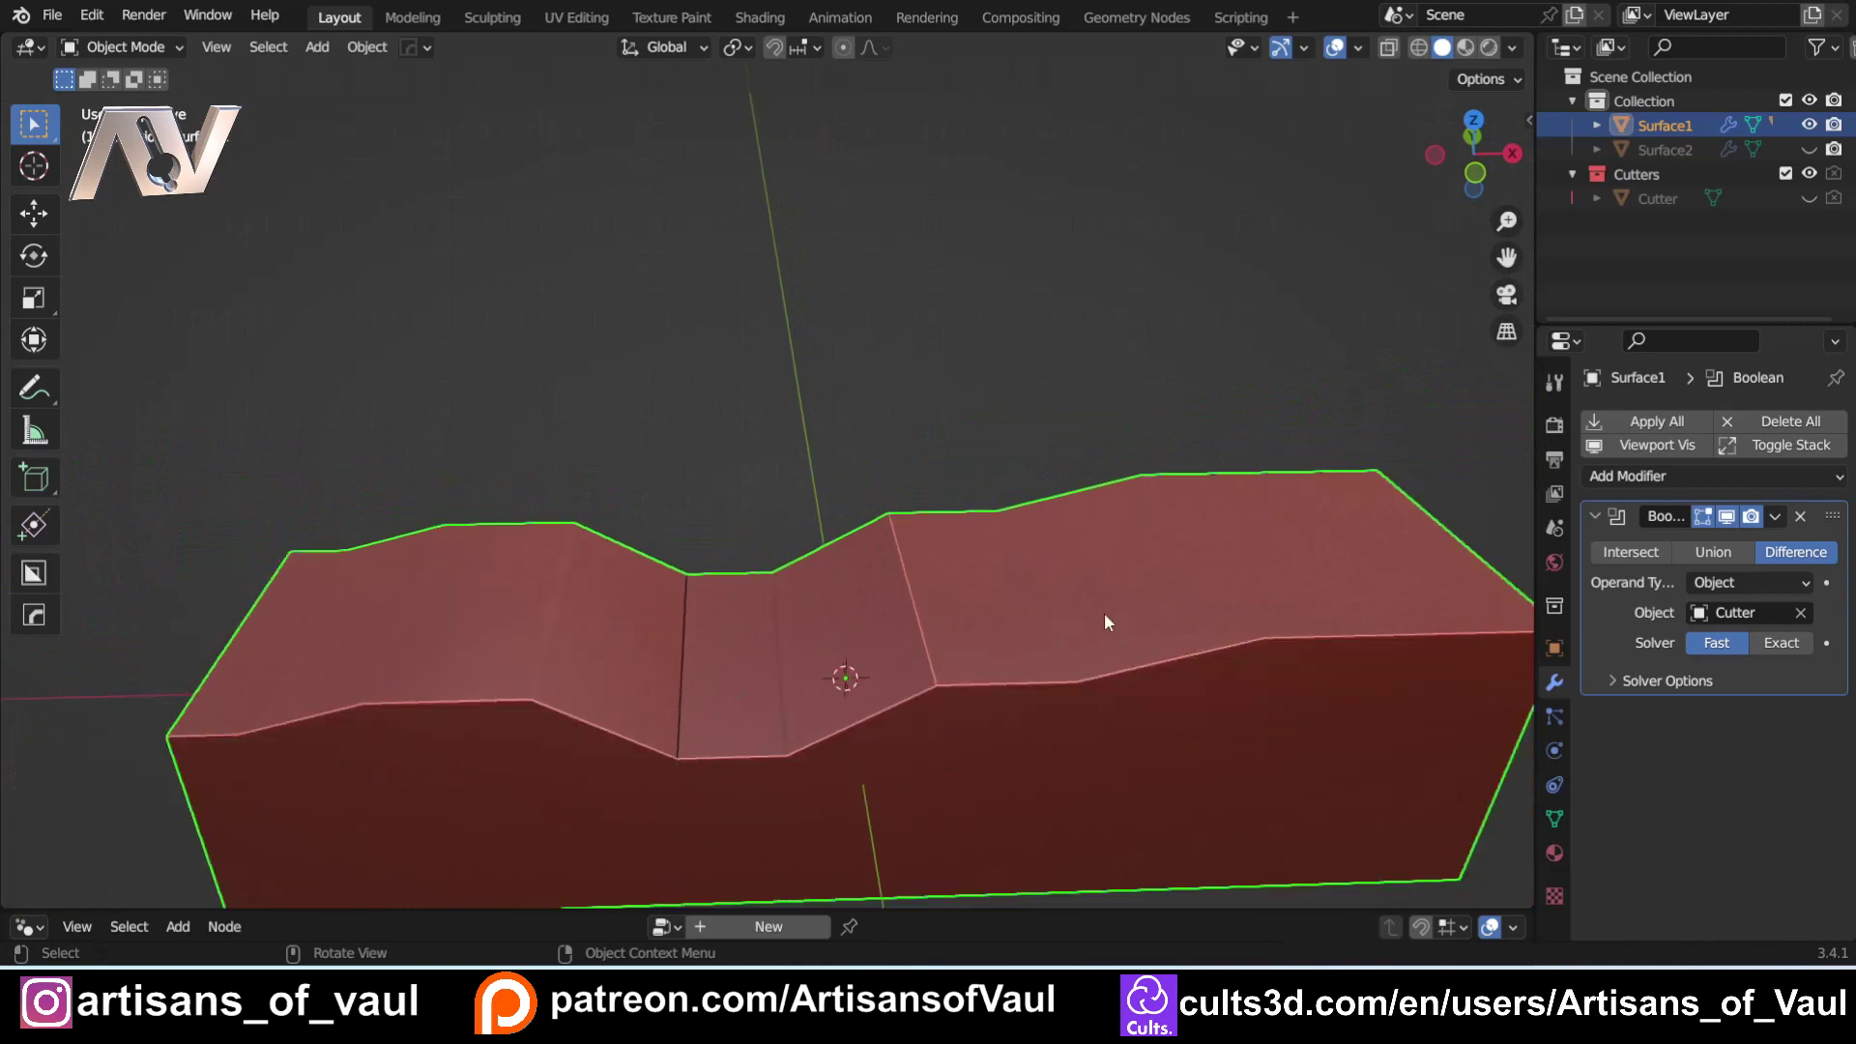
pyautogui.click(1473, 173)
pyautogui.click(1133, 831)
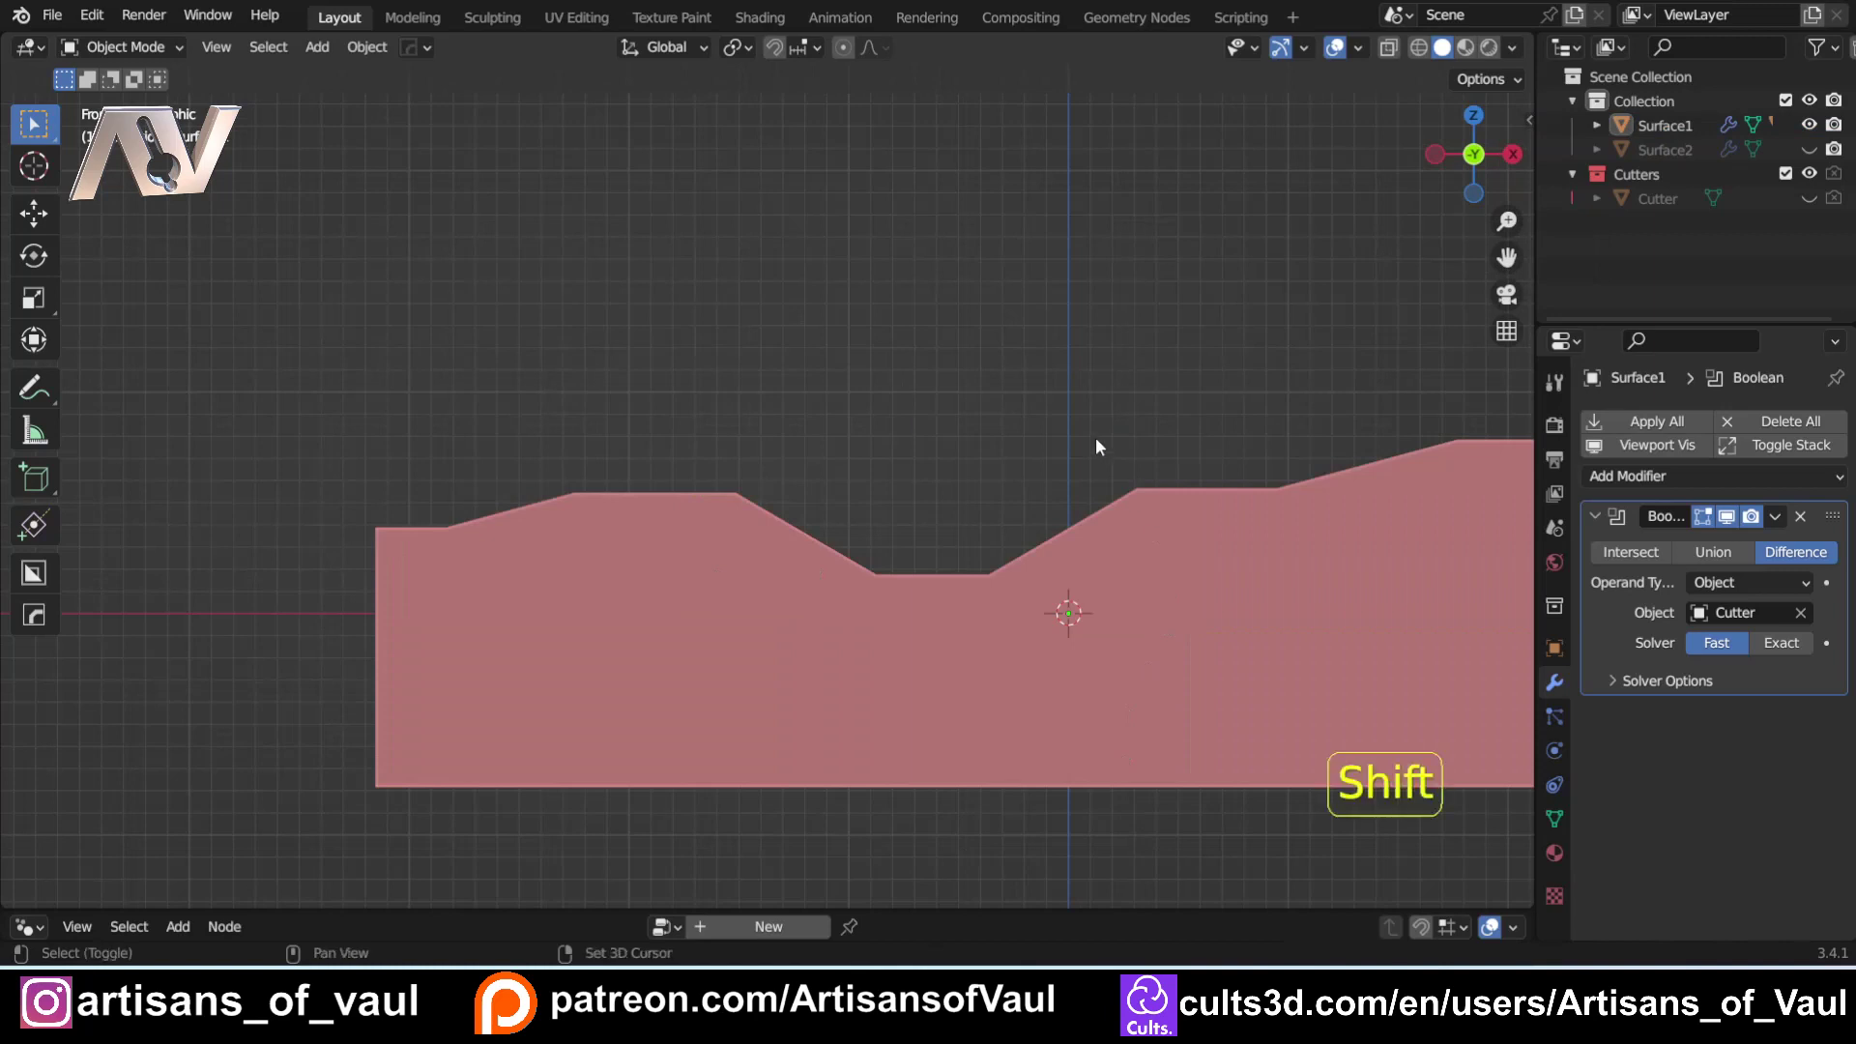
pyautogui.hotkey('shift', 'a')
pyautogui.moveTo(1094, 439)
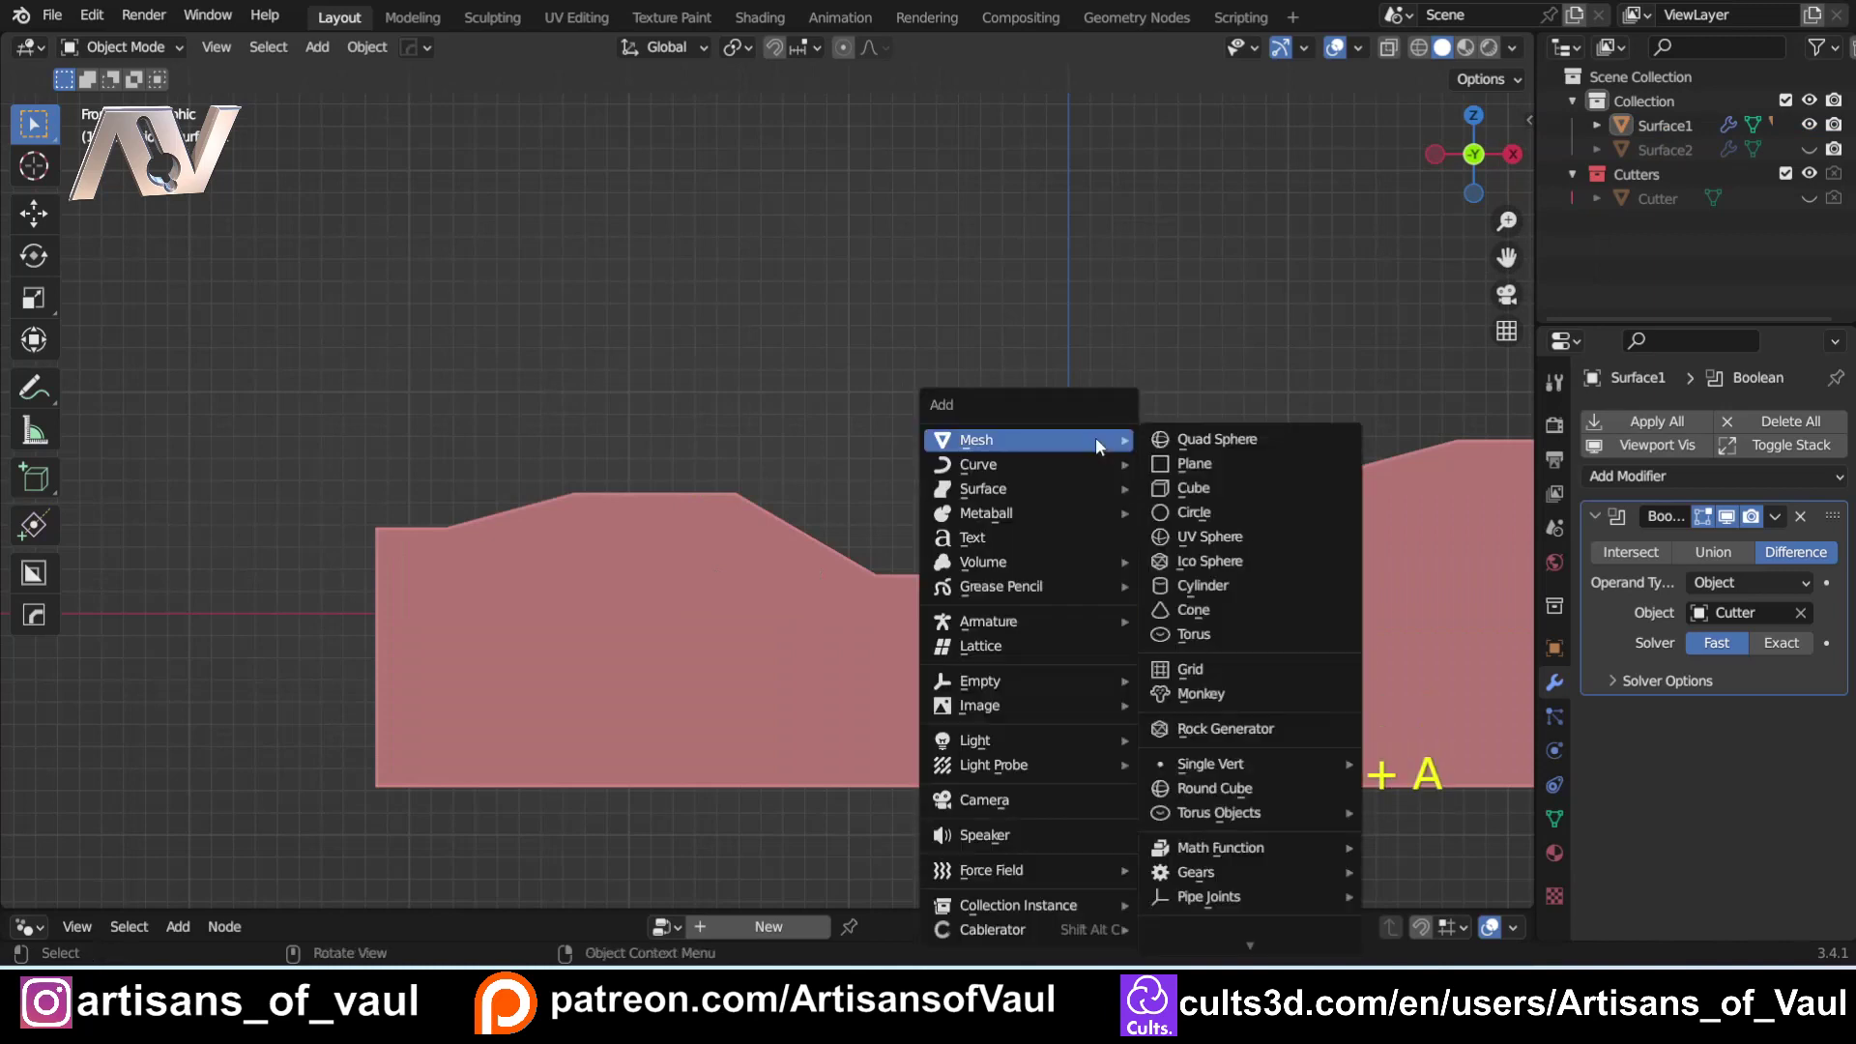
pyautogui.click(1201, 442)
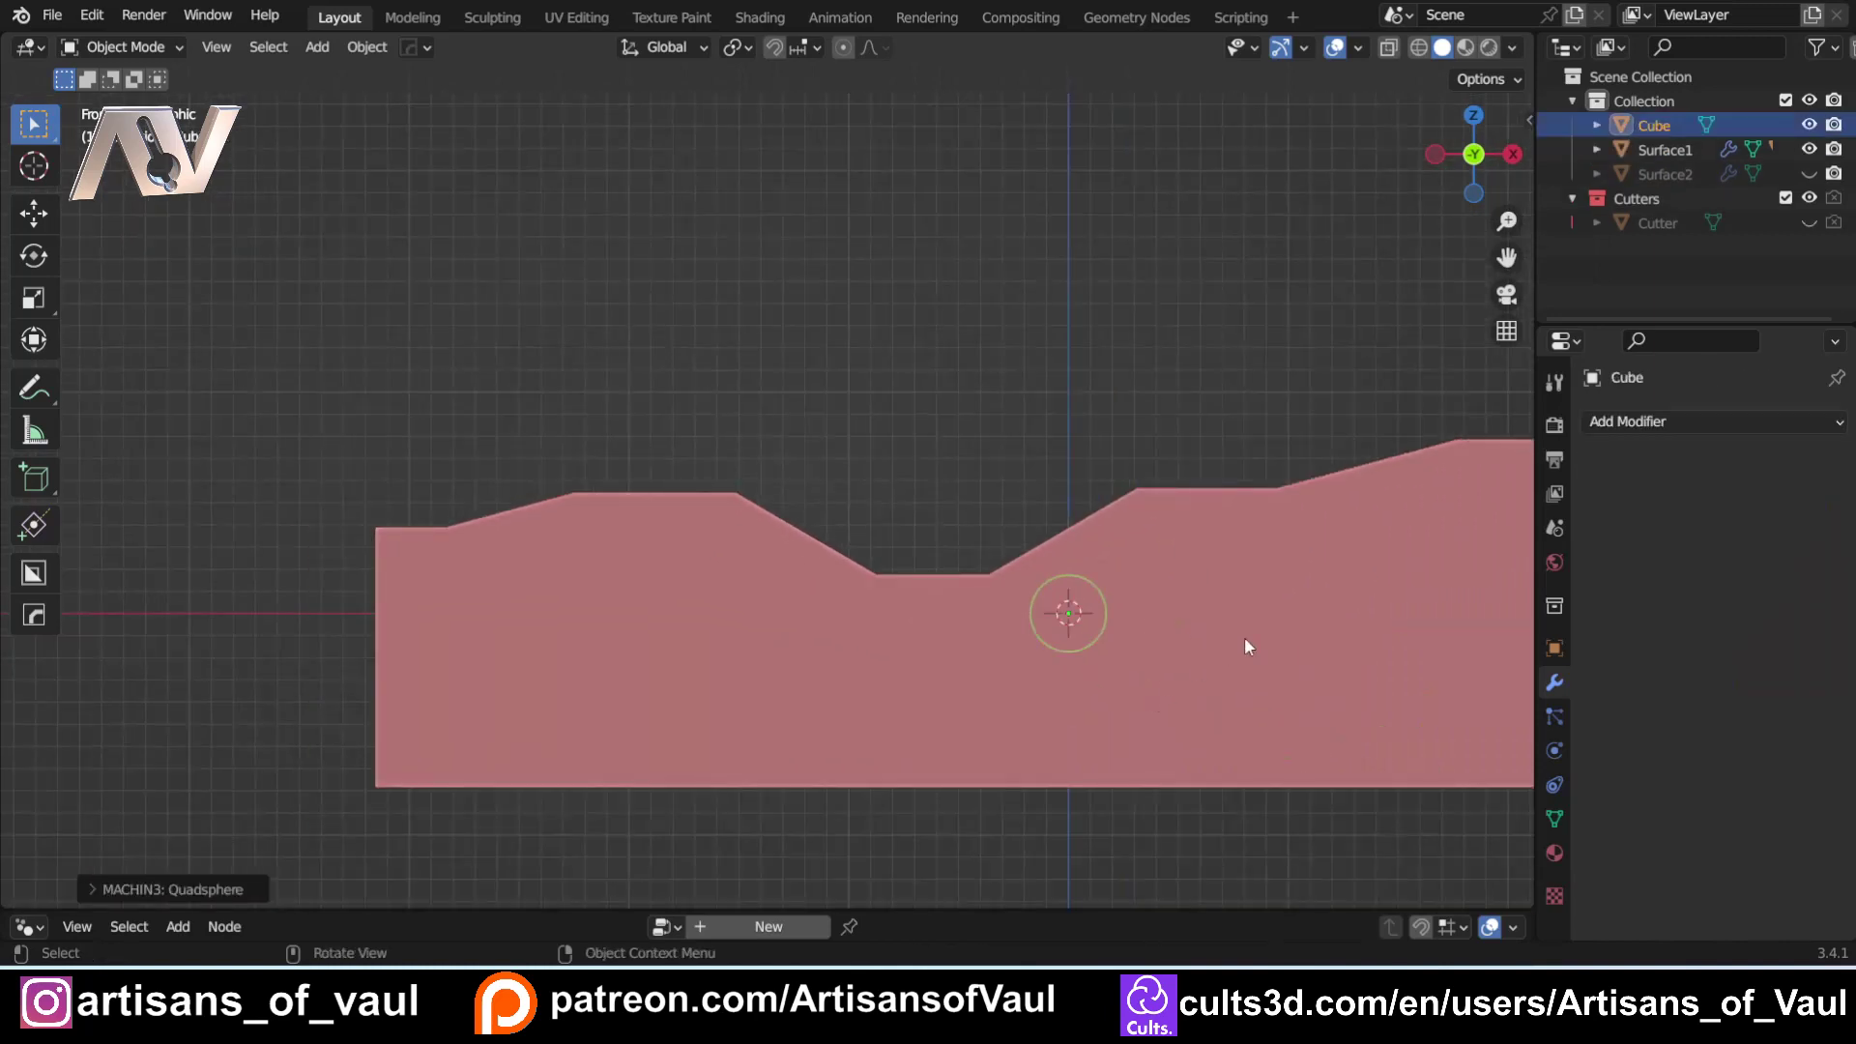
# Set the sphere's X, Y and Z dimensions to 1 and apply its scale.
pyautogui.press('n')
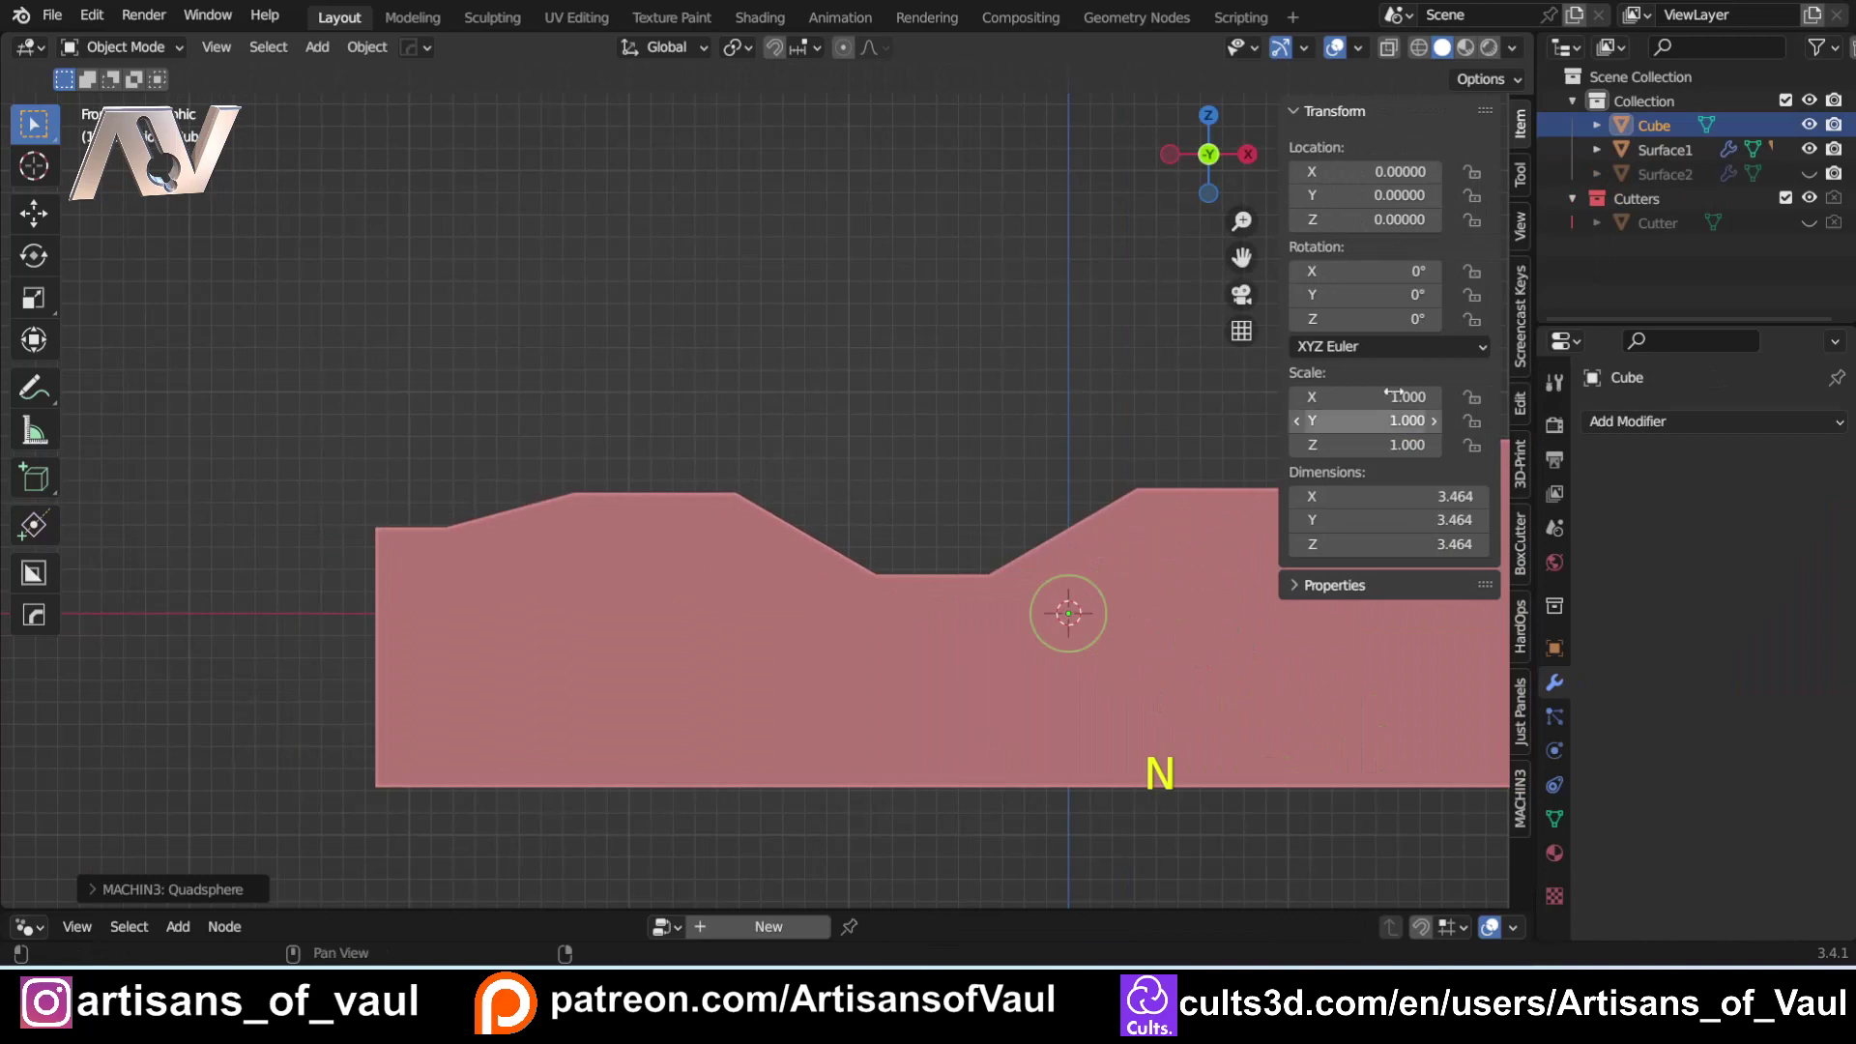
pyautogui.click(1373, 495)
pyautogui.write('1')
pyautogui.press('Return')
pyautogui.click(1369, 520)
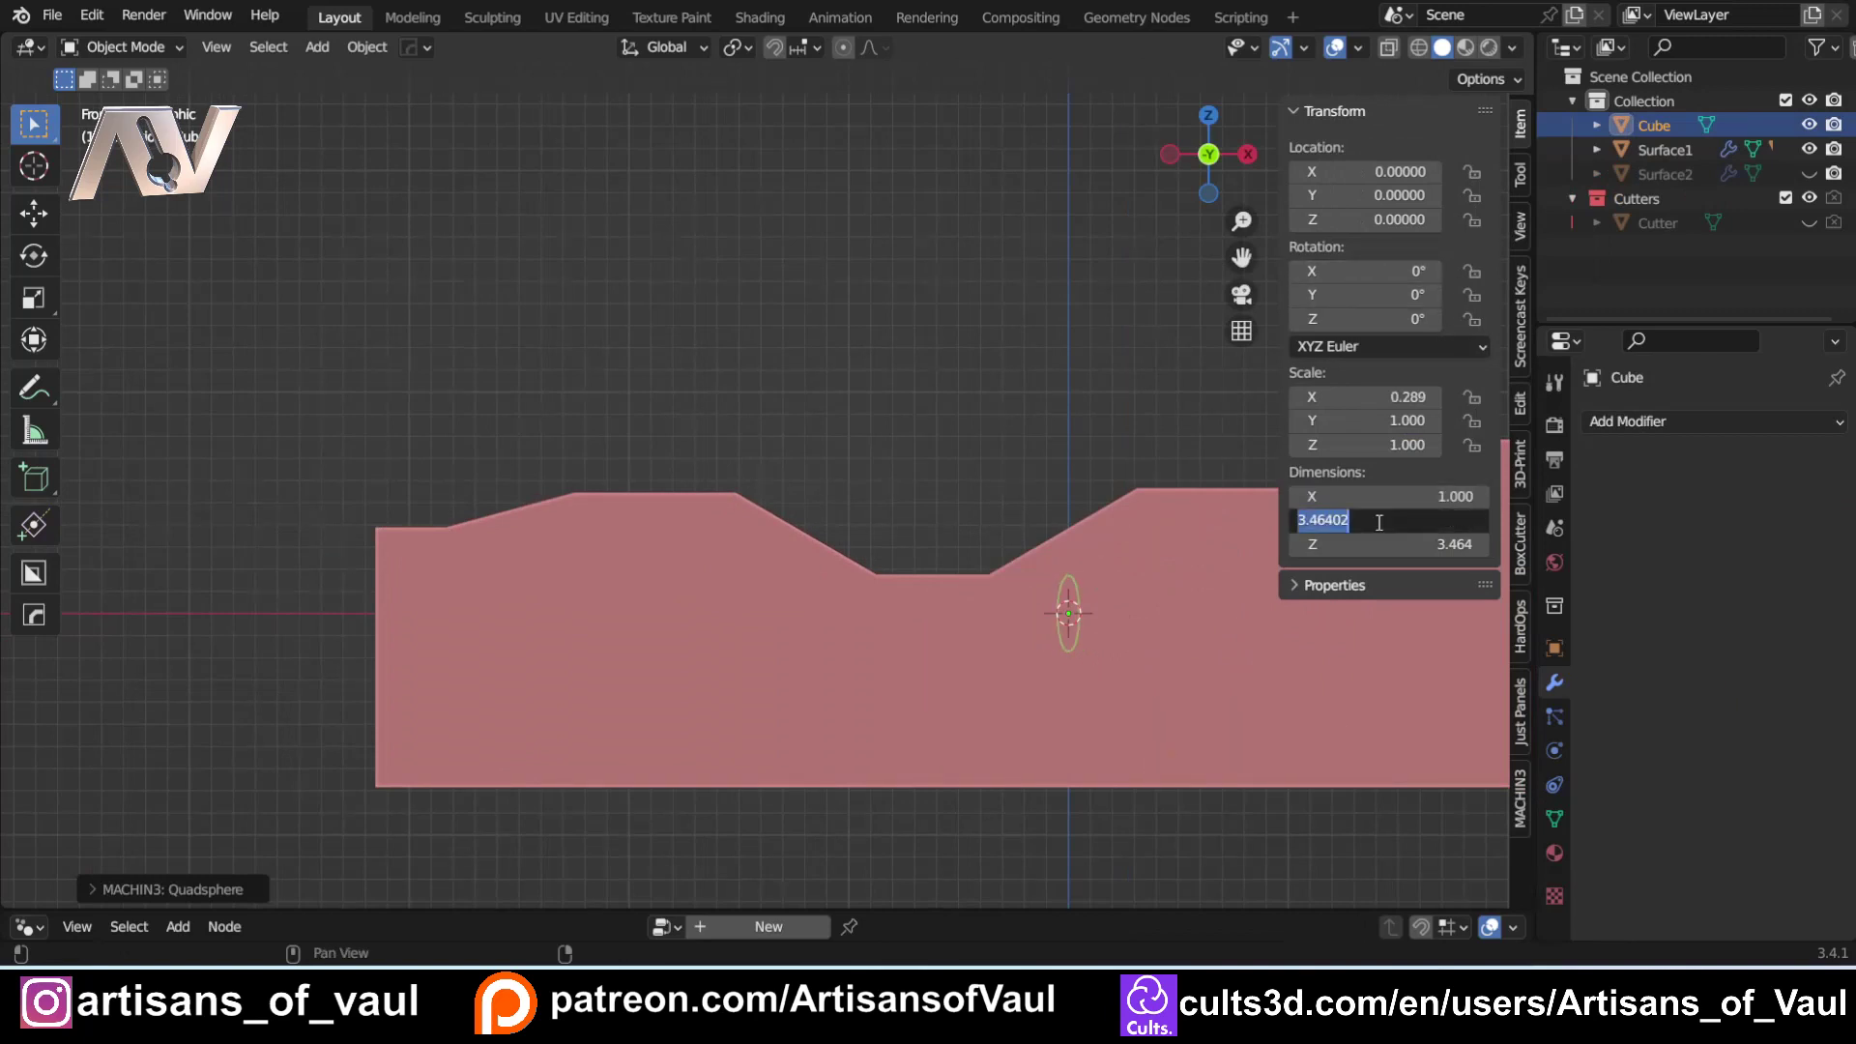
pyautogui.write('1')
pyautogui.press('Return')
pyautogui.click(1366, 541)
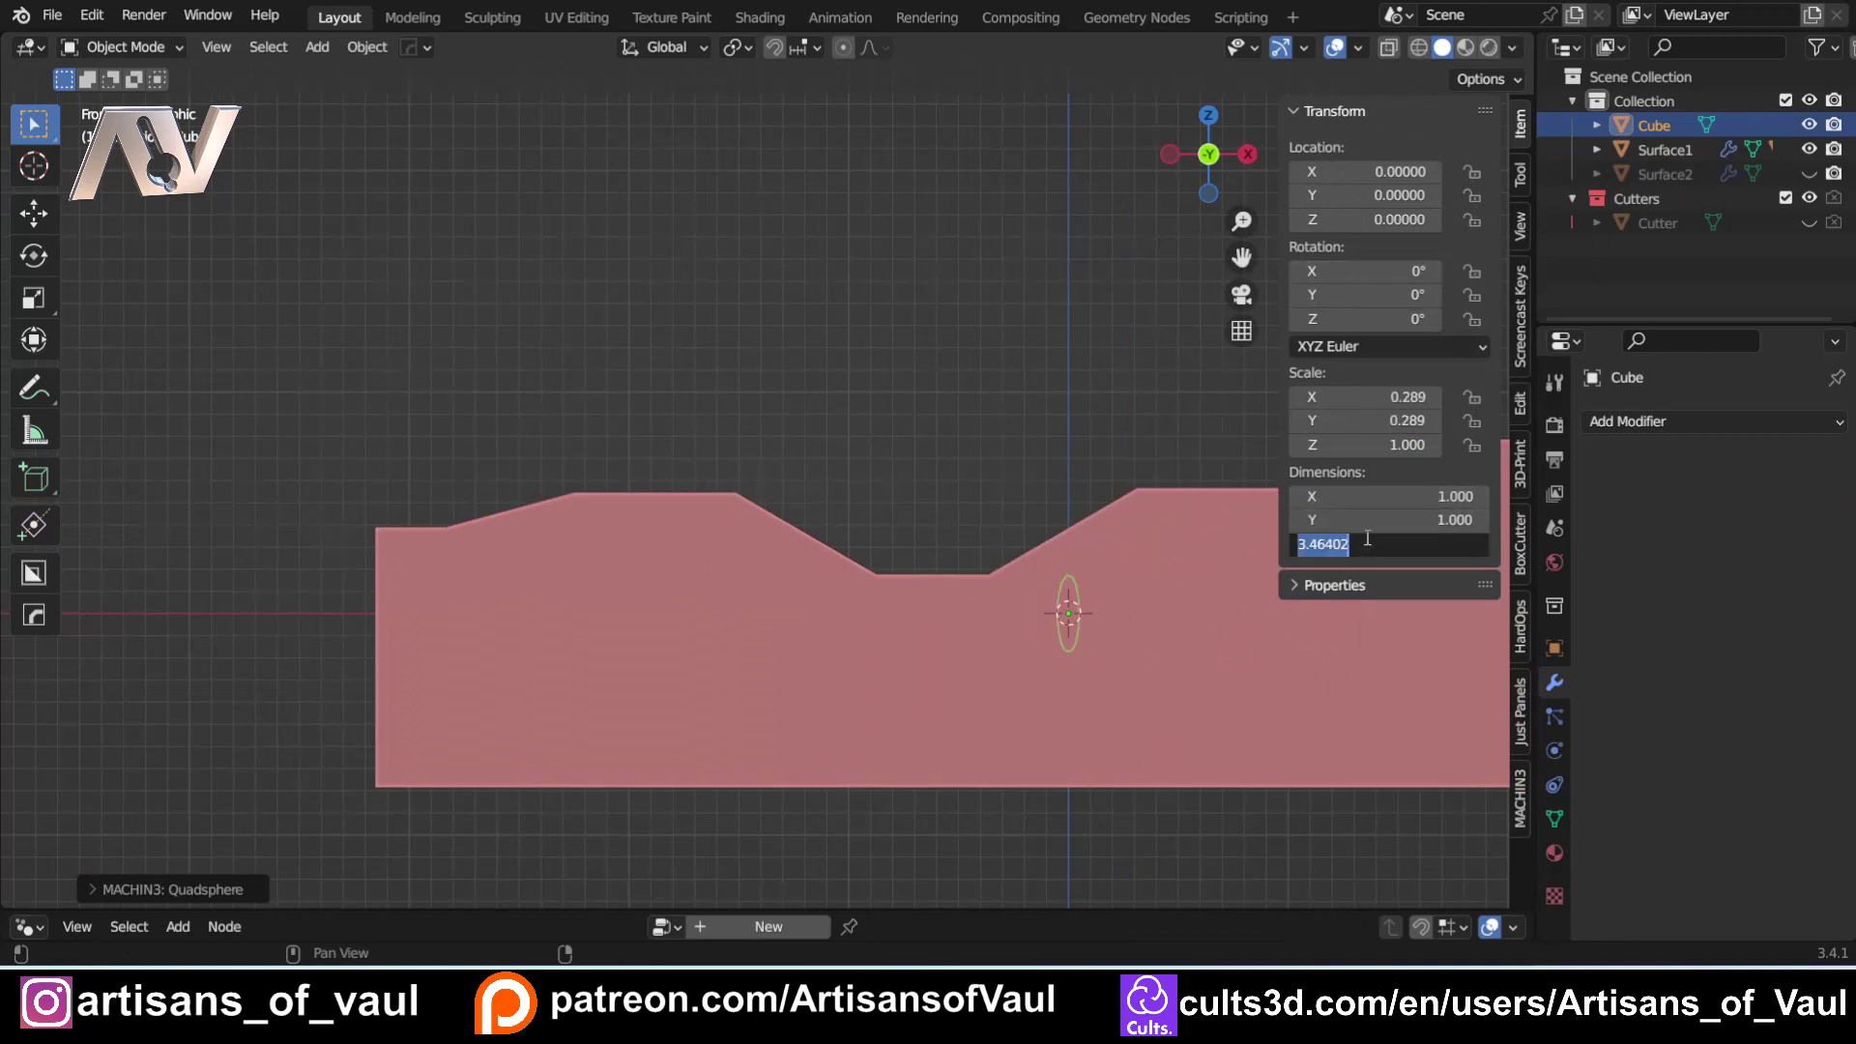
pyautogui.write('1')
pyautogui.press('Return')
pyautogui.hotkey('ctrl', 'a')
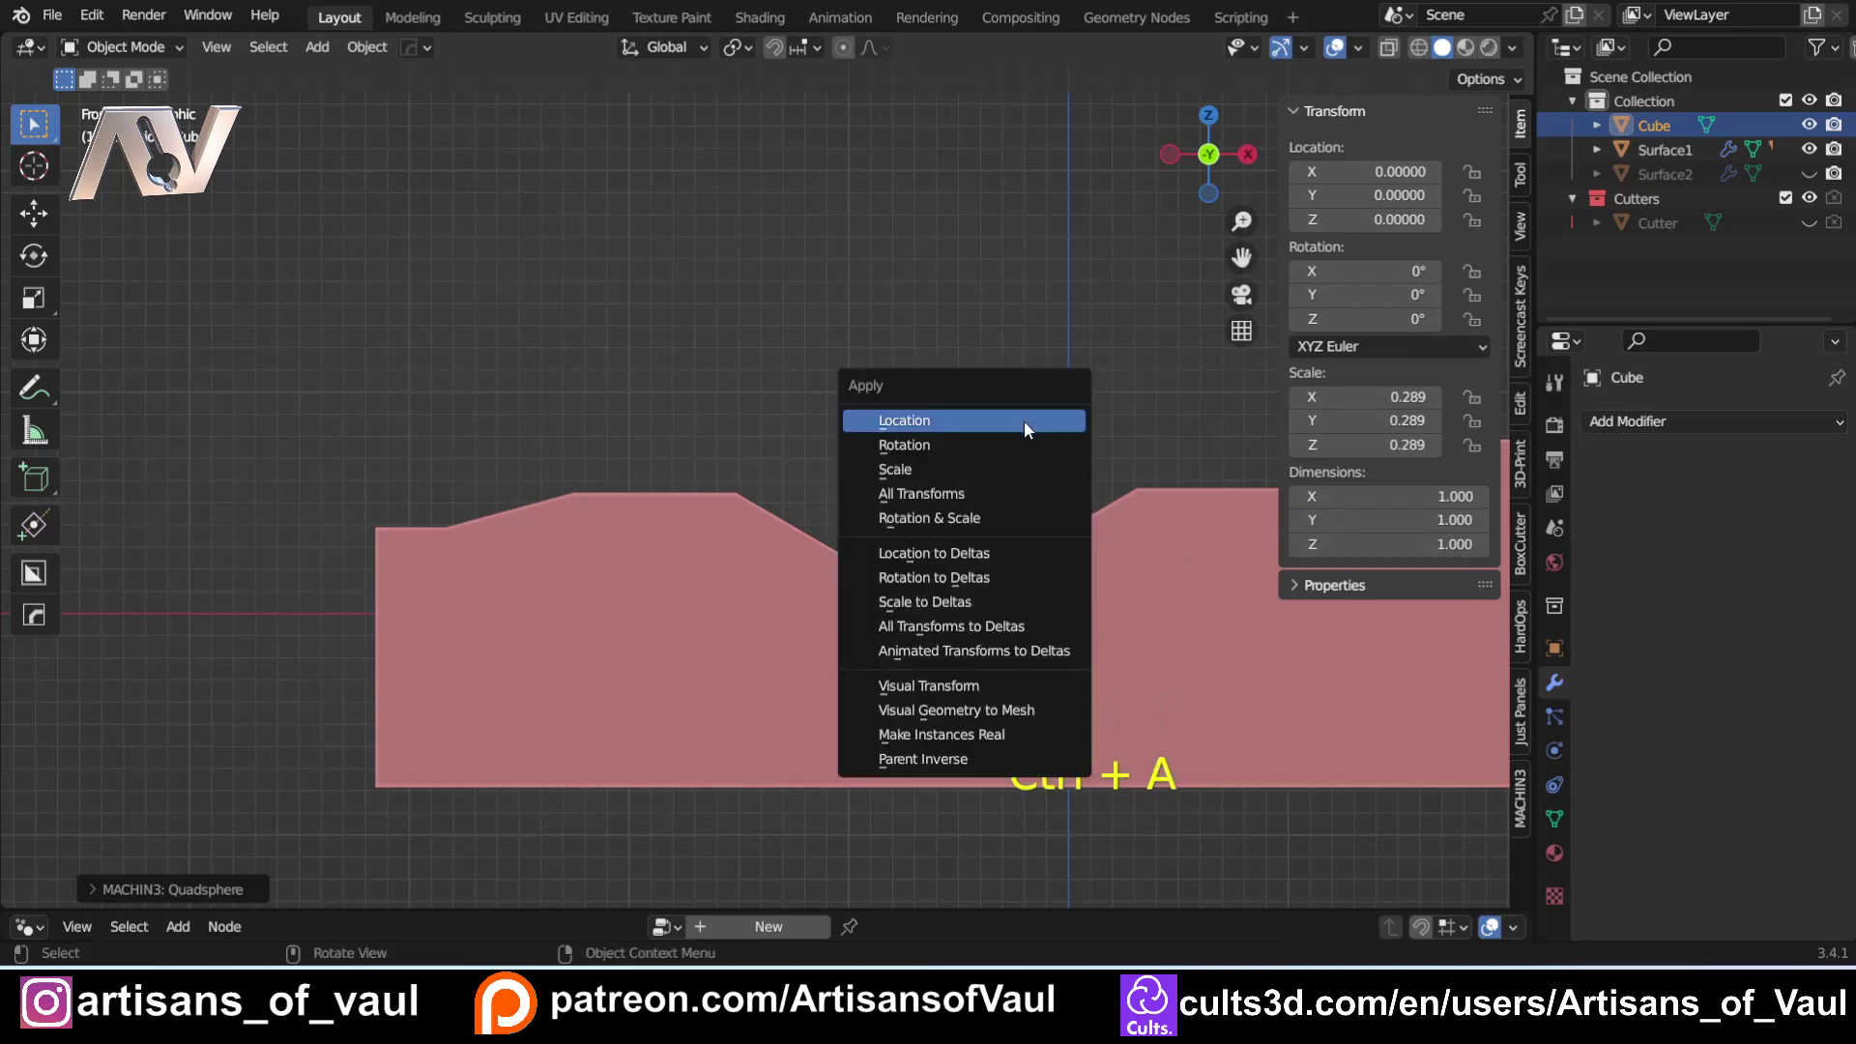
pyautogui.click(982, 470)
# Move the sphere onto the left end of Surface1's first raised plateau, half sunk into the surface.
pyautogui.press('g')
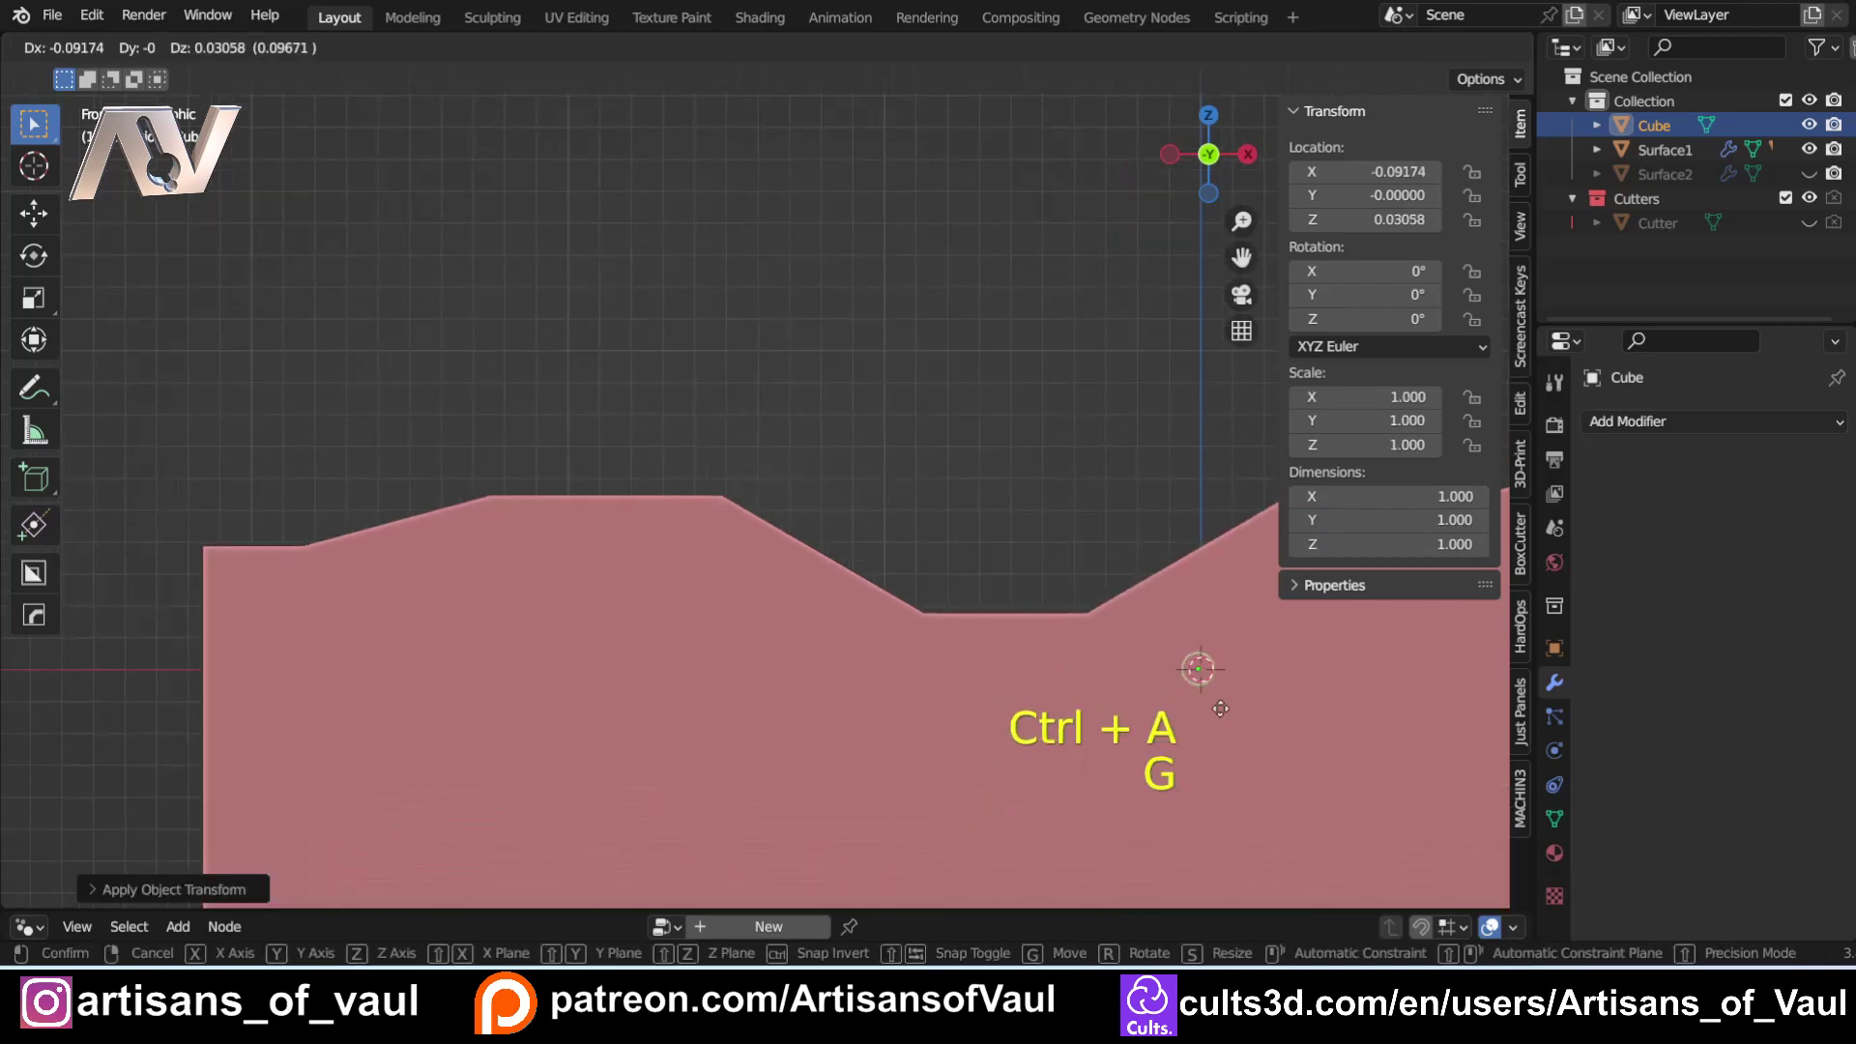
pyautogui.click(551, 538)
pyautogui.keyDown('shift'); pyautogui.moveTo(550, 538); pyautogui.dragTo(721, 510, button='middle'); pyautogui.keyUp('shift')
pyautogui.scroll(4, 734, 499)
# Duplicate the sphere about 5.87 along the X axis to the other end of the plateau.
pyautogui.hotkey('shift', 'd')
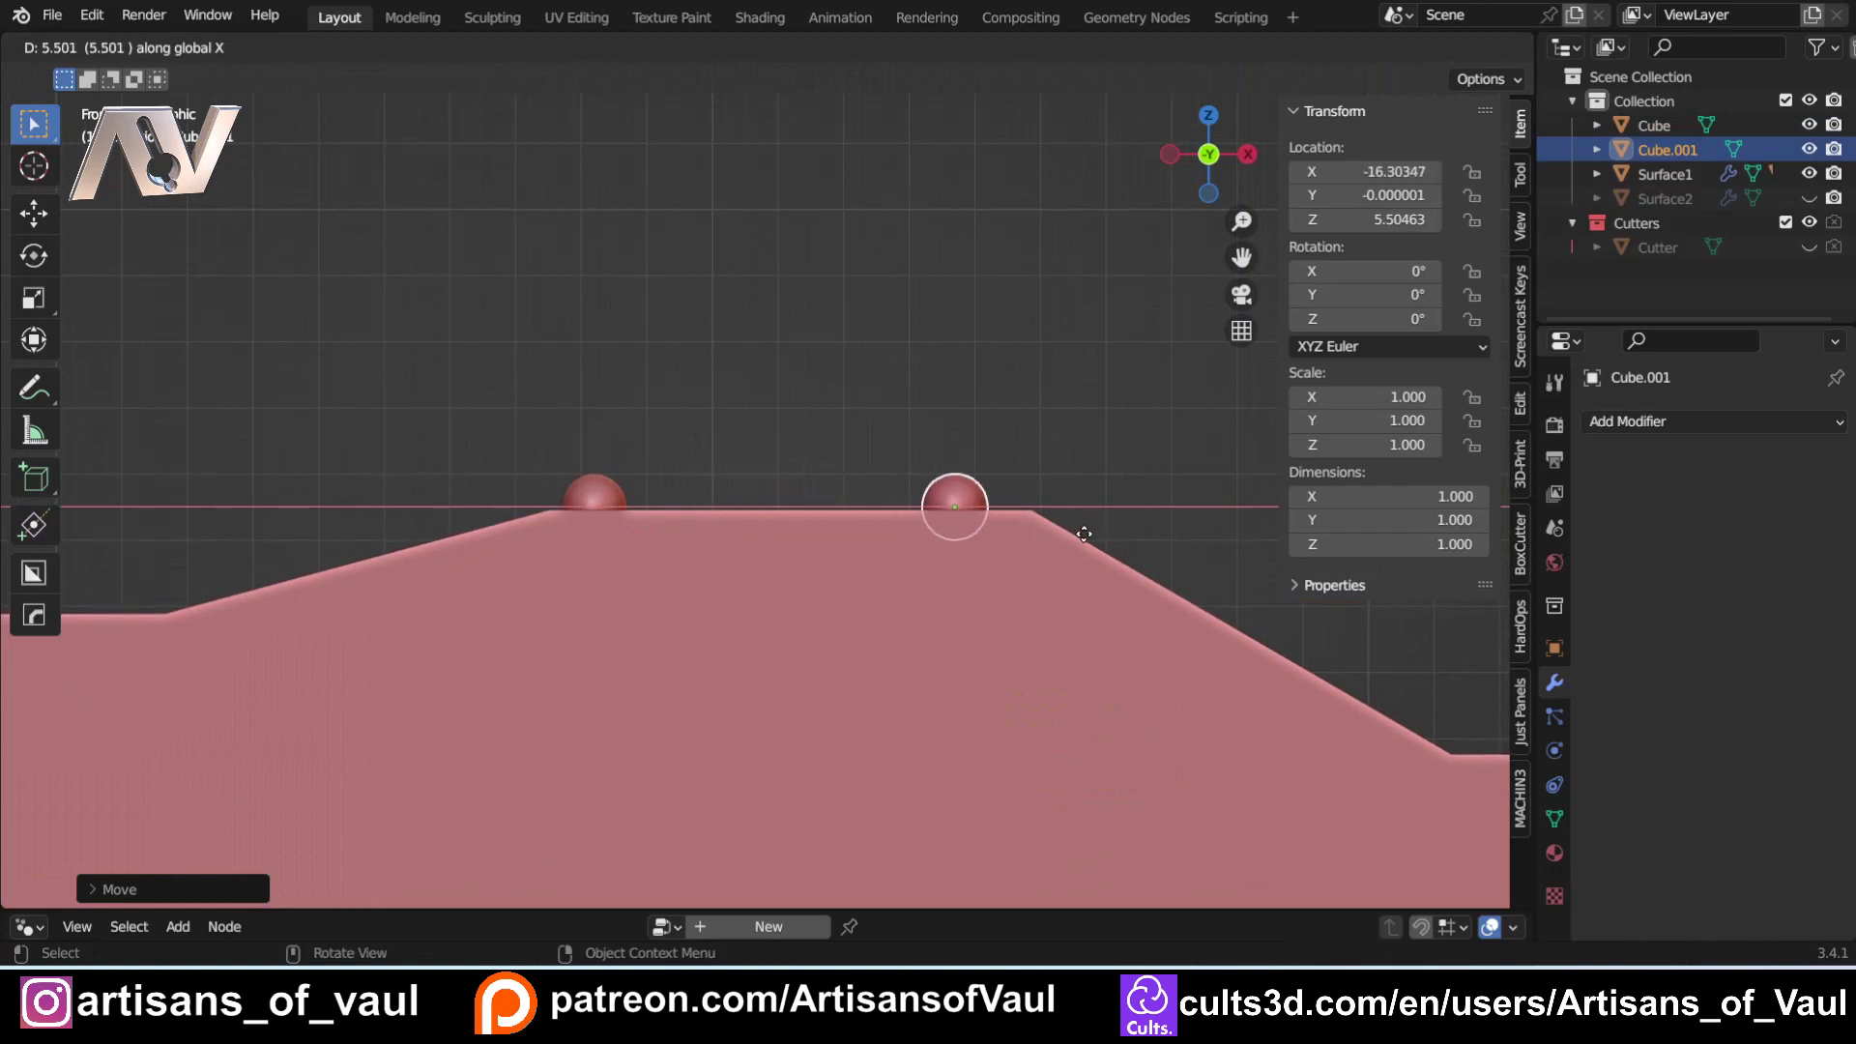
pyautogui.click(1107, 505)
pyautogui.click(747, 401)
pyautogui.scroll(-4, 746, 406)
pyautogui.scroll(4, 764, 435)
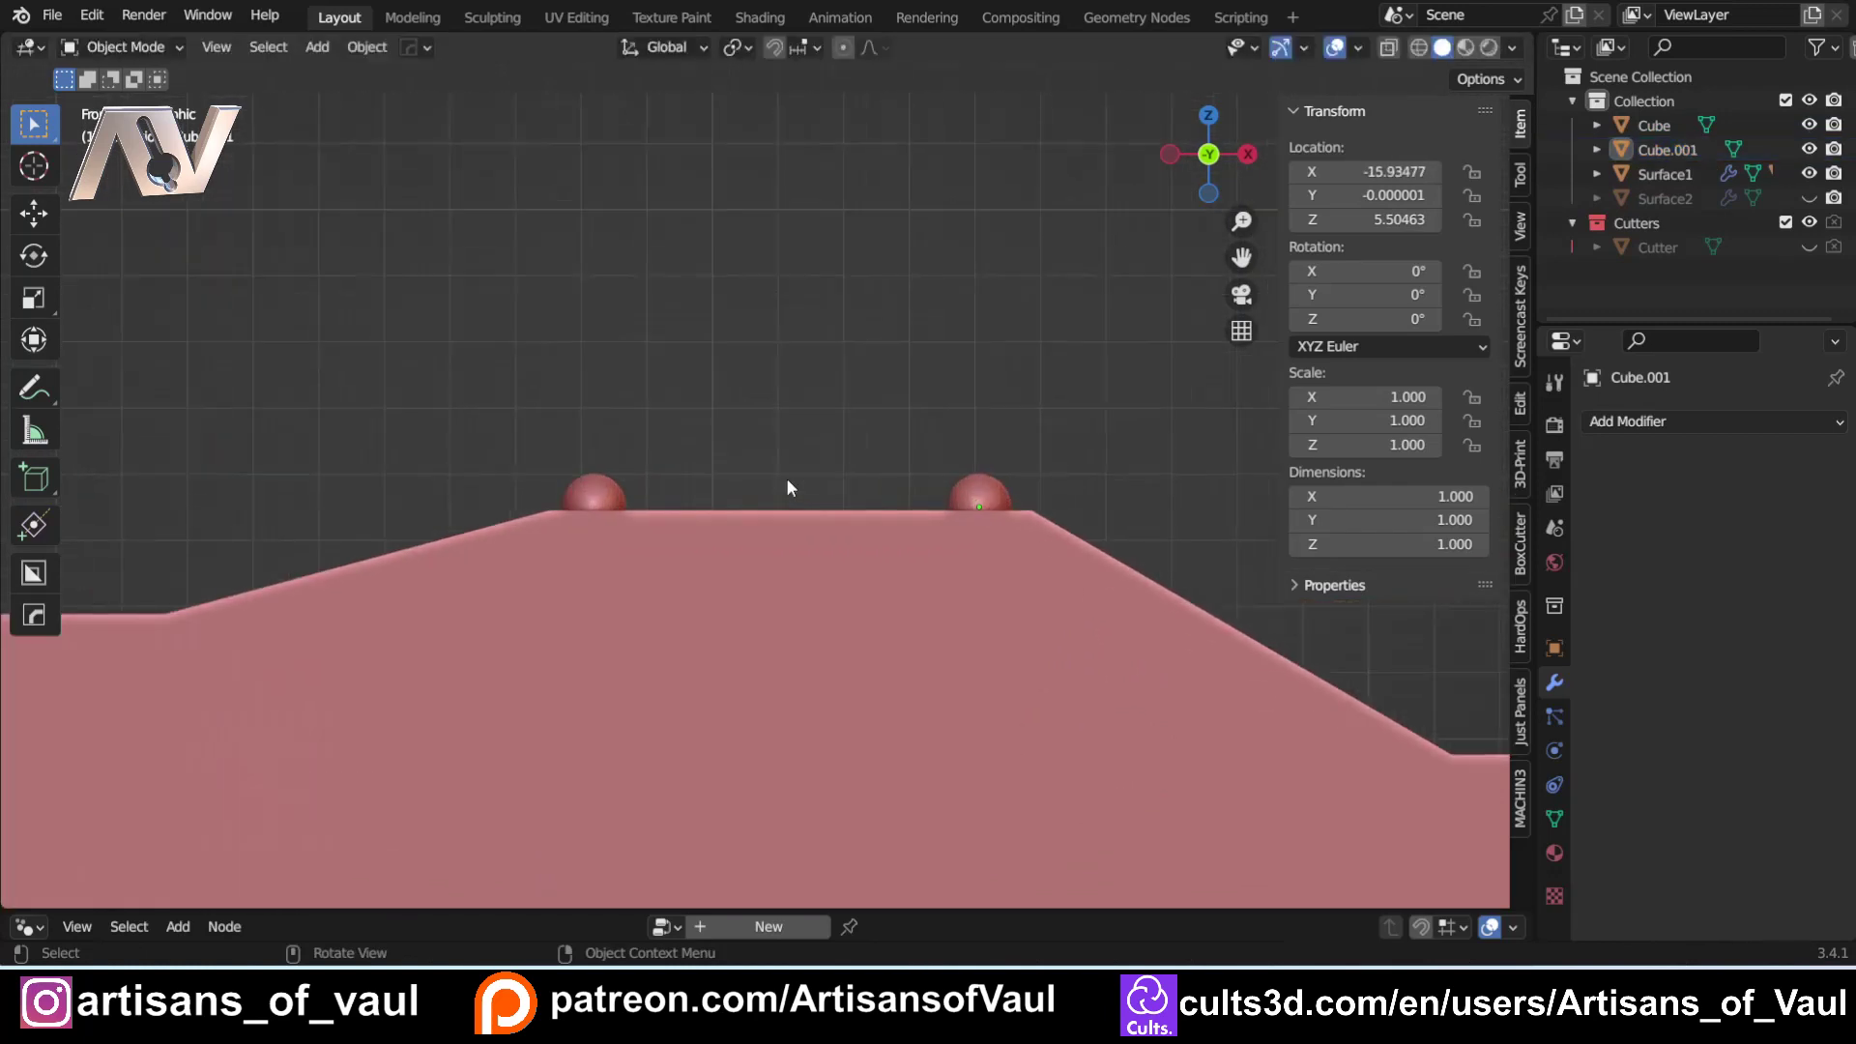
# Raise both plateau spheres together by about 0.028 along the Z axis.
pyautogui.click(604, 490)
pyautogui.keyDown('shift'); pyautogui.click(979, 498); pyautogui.keyUp('shift')
pyautogui.keyDown('shift'); pyautogui.click(799, 483); pyautogui.keyUp('shift')
pyautogui.scroll(4, 798, 483)
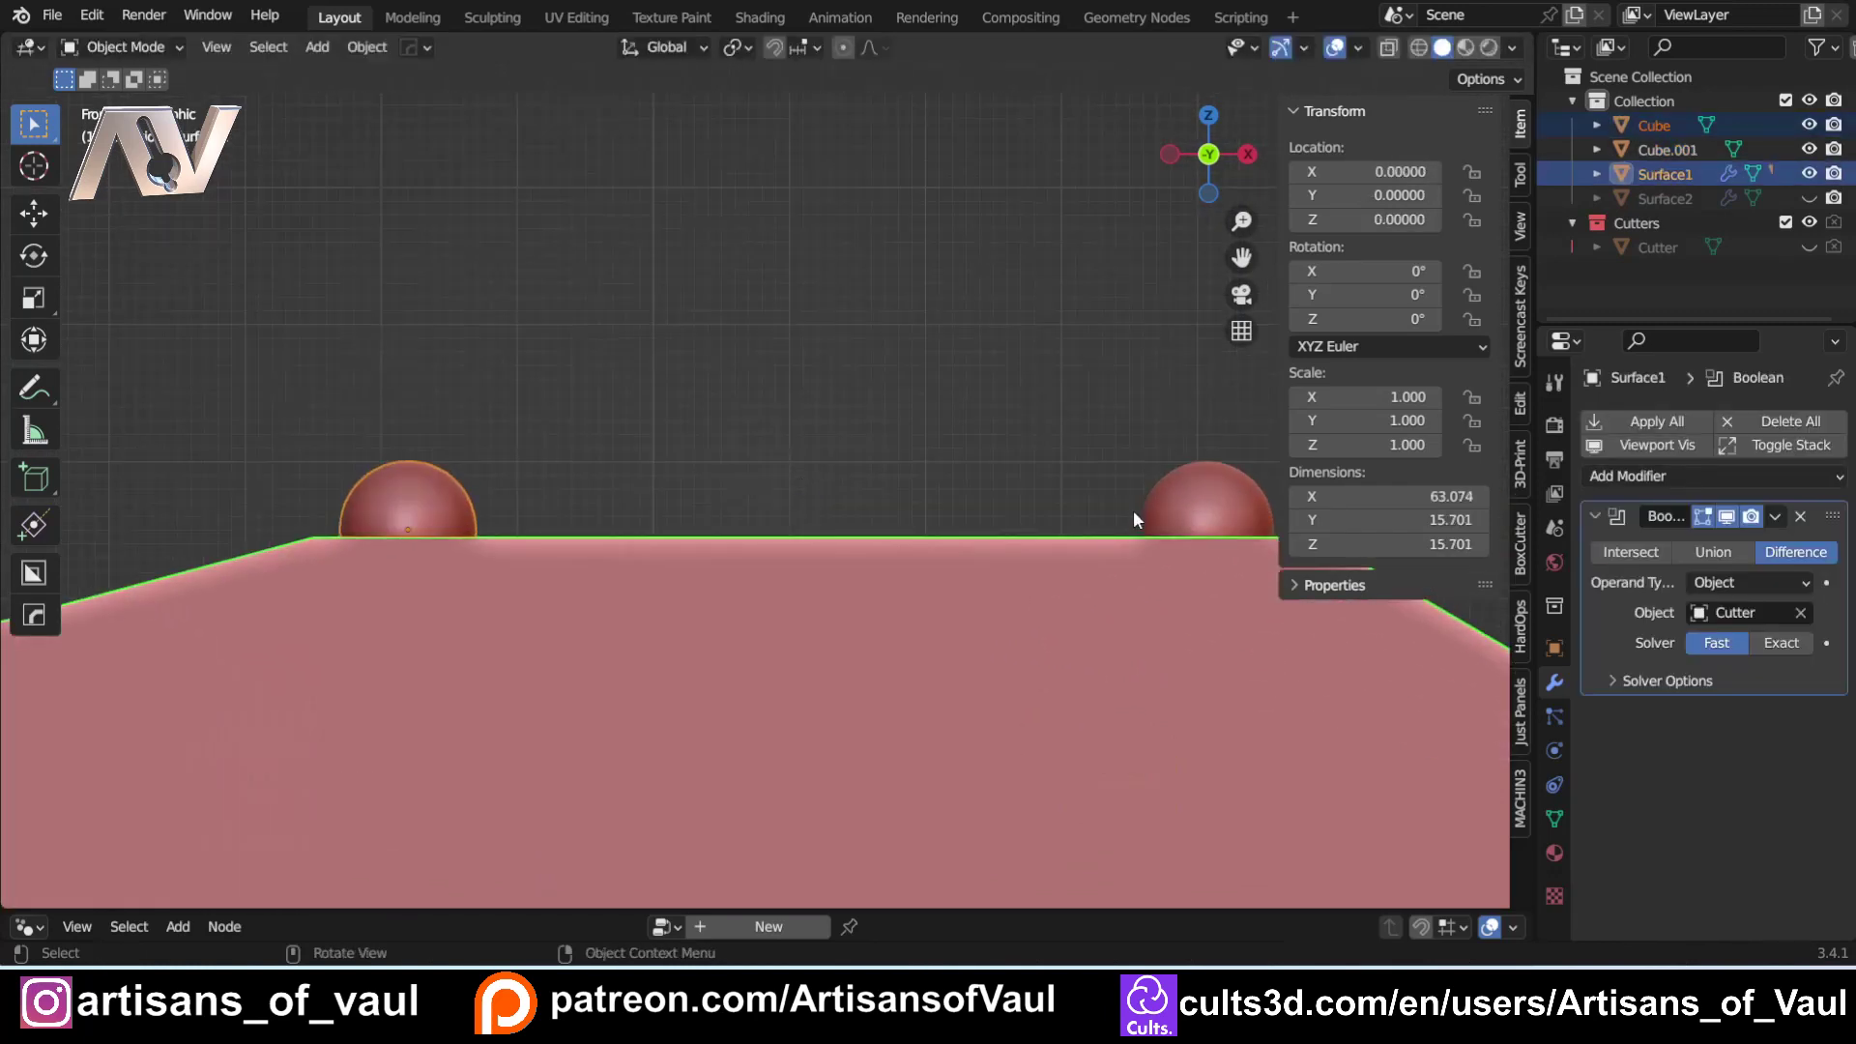
pyautogui.hotkey('ctrl', 'z')
pyautogui.press('g')
pyautogui.press('z')
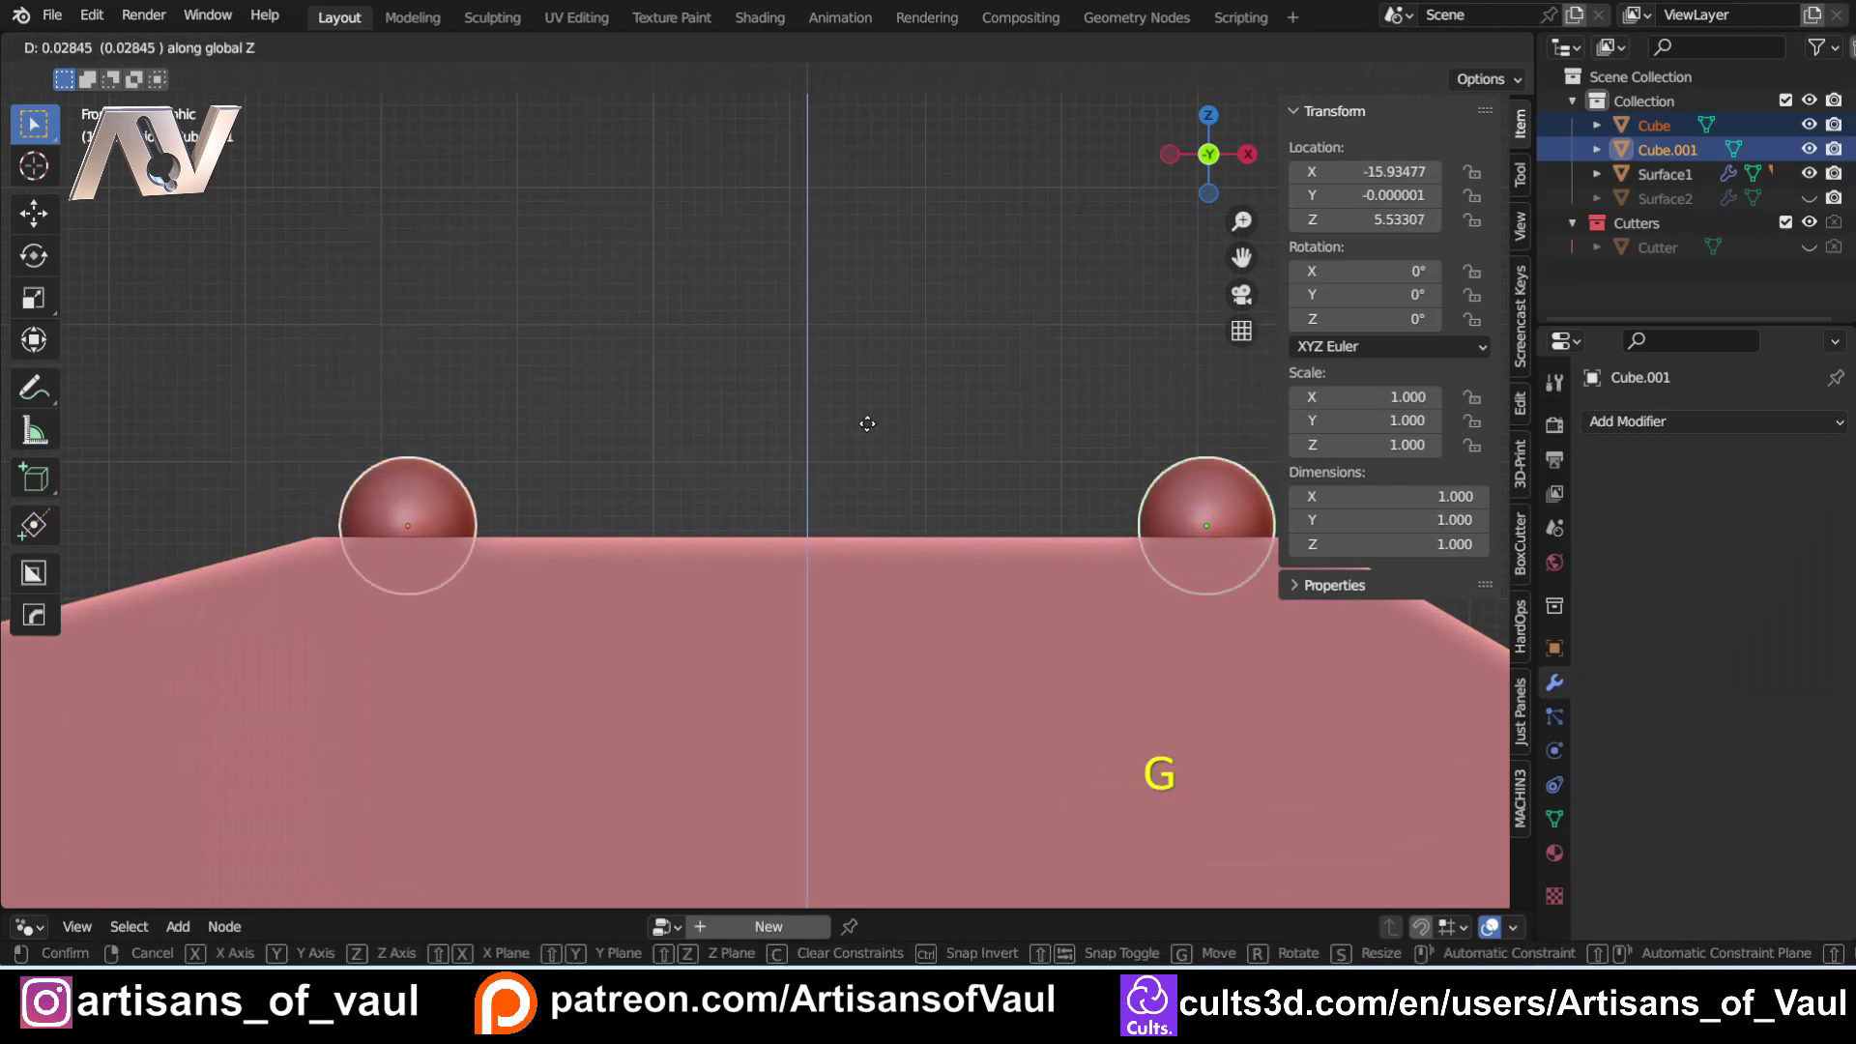
pyautogui.click(866, 426)
pyautogui.scroll(2, 423, 479)
pyautogui.keyDown('shift'); pyautogui.moveTo(418, 485); pyautogui.dragTo(643, 493, button='middle'); pyautogui.keyUp('shift')
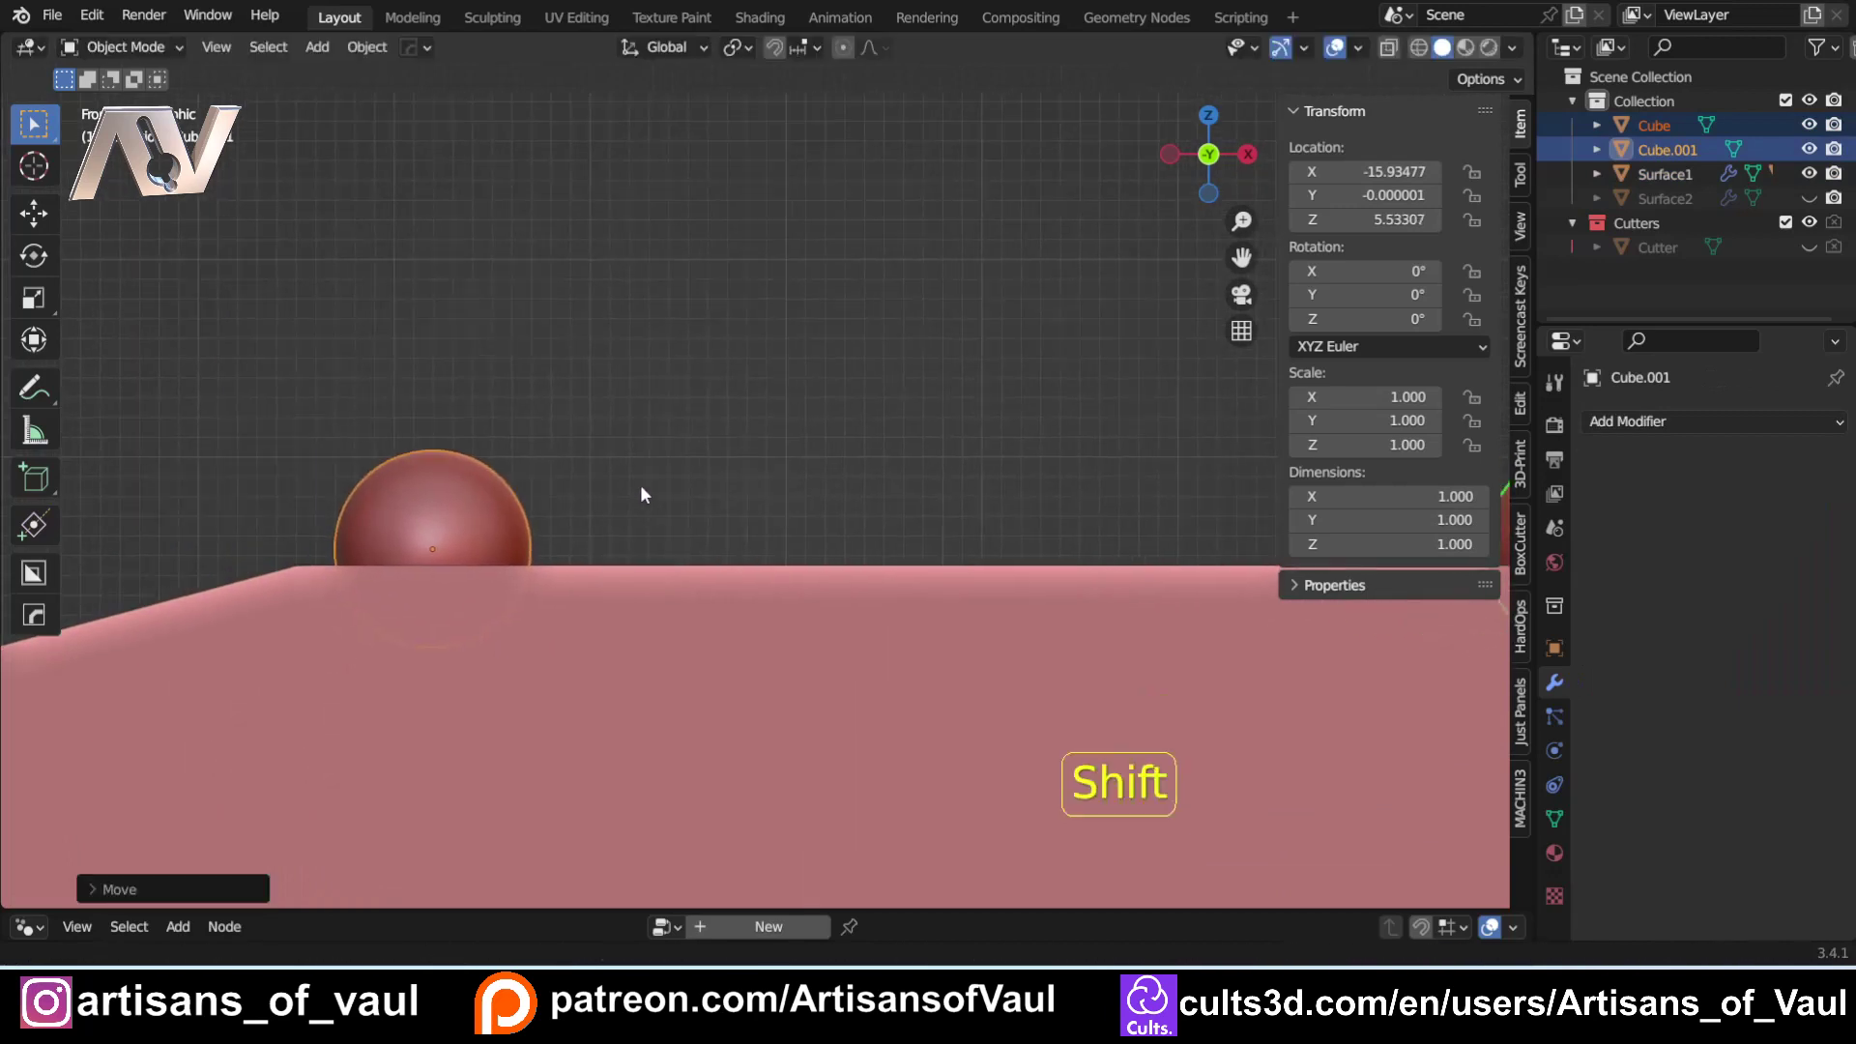
pyautogui.scroll(-5, 667, 464)
pyautogui.scroll(-3, 704, 467)
pyautogui.click(1017, 415)
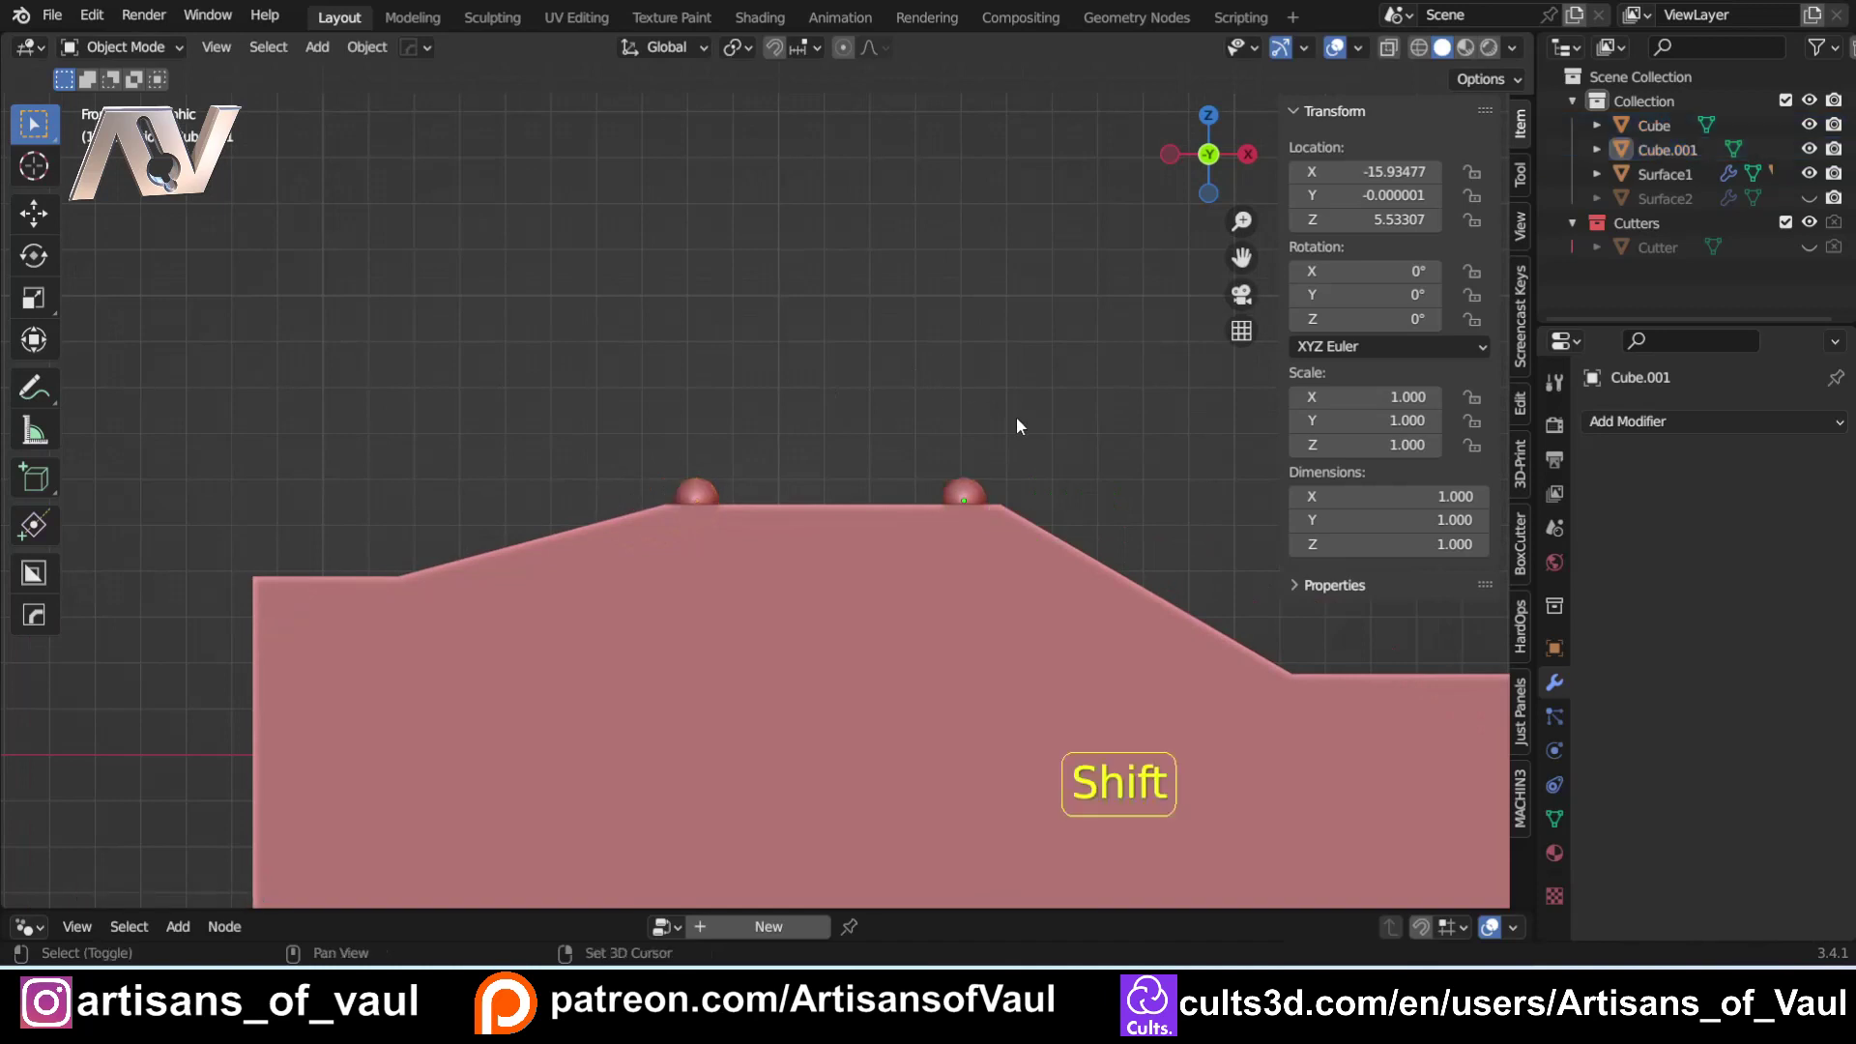
# Duplicate the right plateau sphere onto the upper part of the slope leading down to the valley.
pyautogui.keyDown('shift'); pyautogui.moveTo(1017, 415); pyautogui.dragTo(661, 373, button='middle'); pyautogui.keyUp('shift')
pyautogui.scroll(-4, 683, 428)
pyautogui.scroll(3, 609, 431)
pyautogui.click(702, 462)
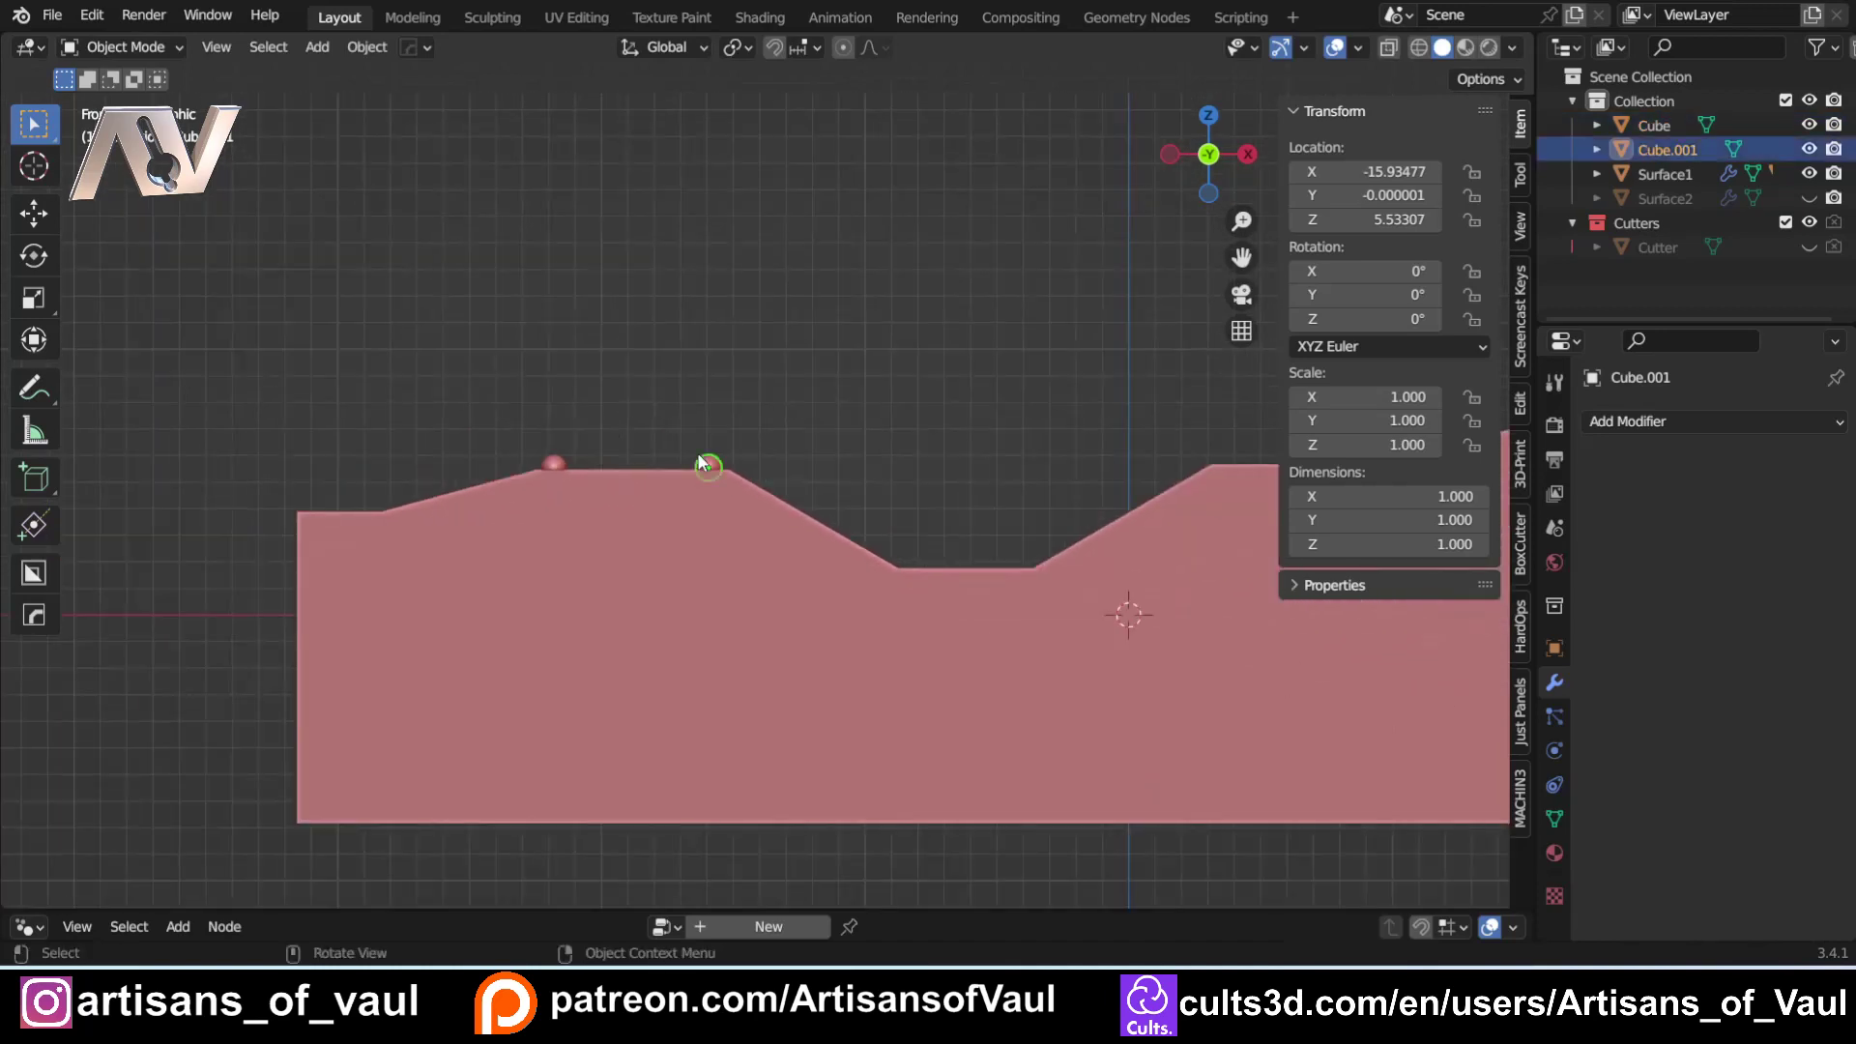
pyautogui.scroll(2, 717, 418)
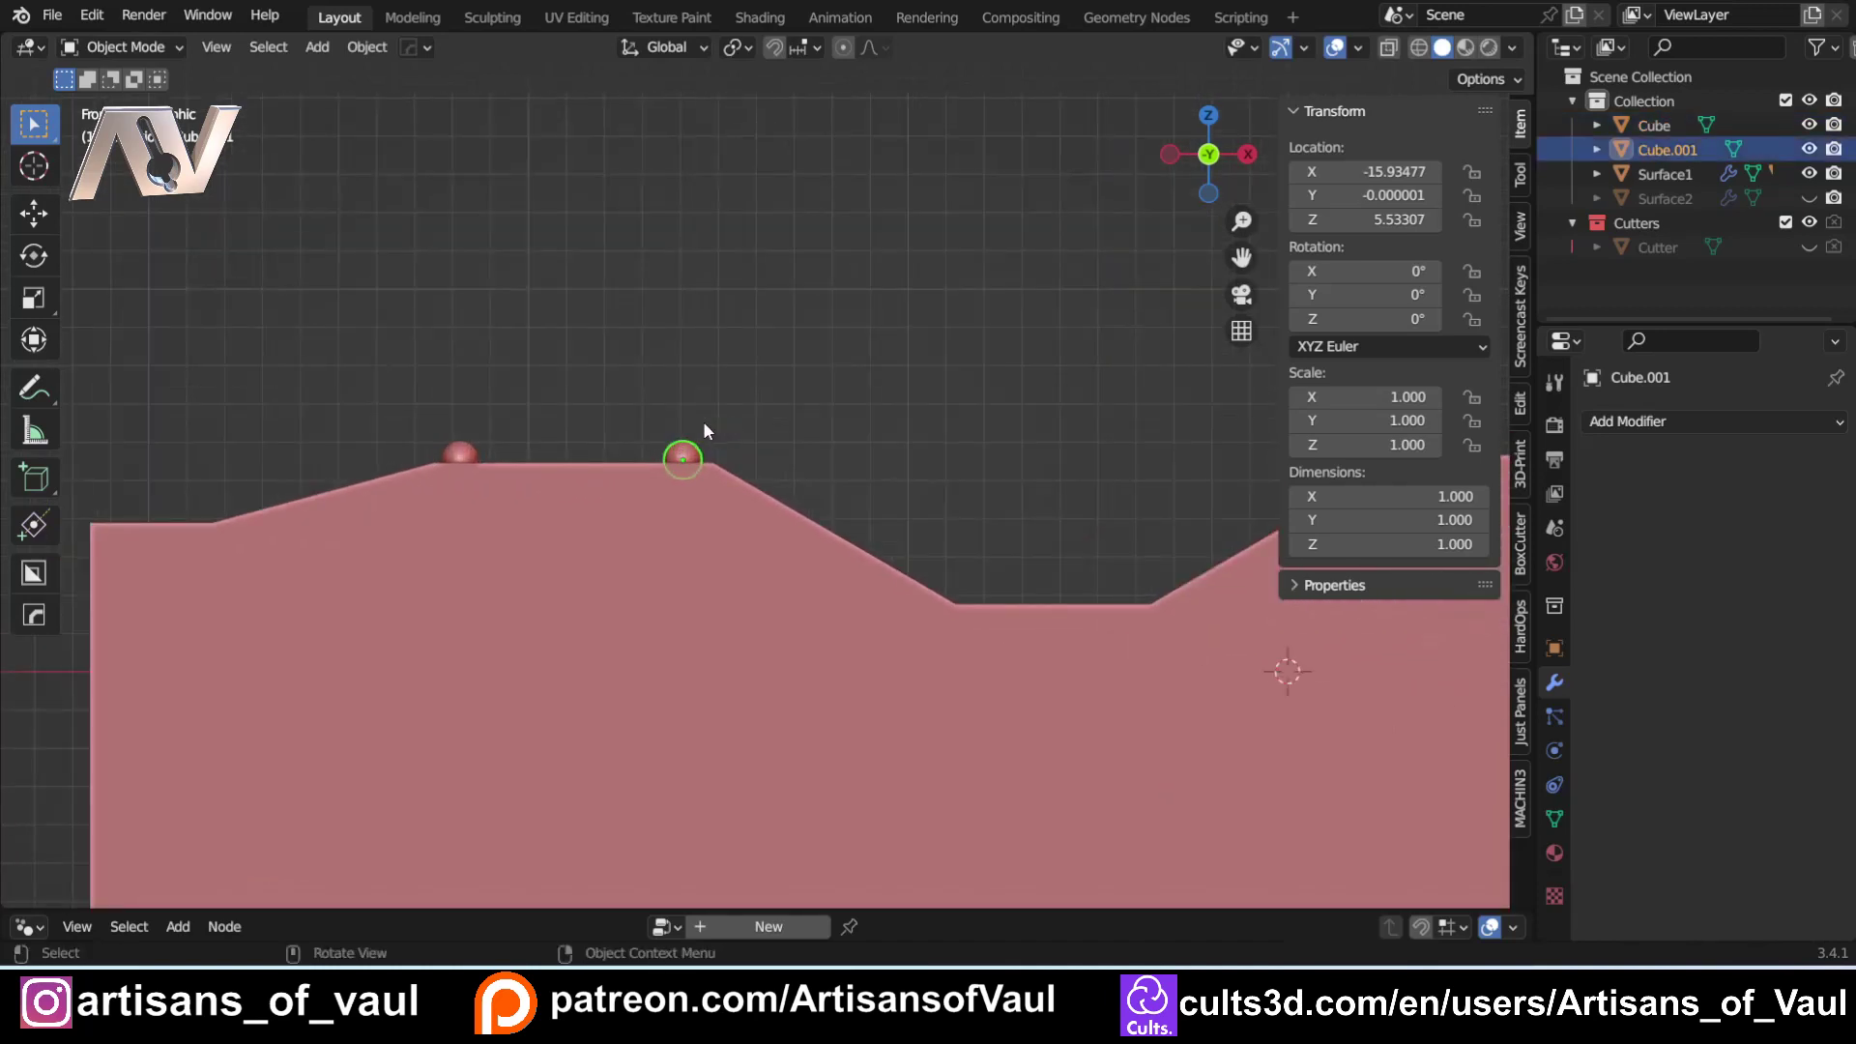
pyautogui.moveTo(613, 456)
pyautogui.keyDown('shift'); pyautogui.mouseDown(button='middle')
pyautogui.moveTo(626, 444)
pyautogui.moveTo(584, 444)
pyautogui.mouseUp(button='middle'); pyautogui.keyUp('shift')
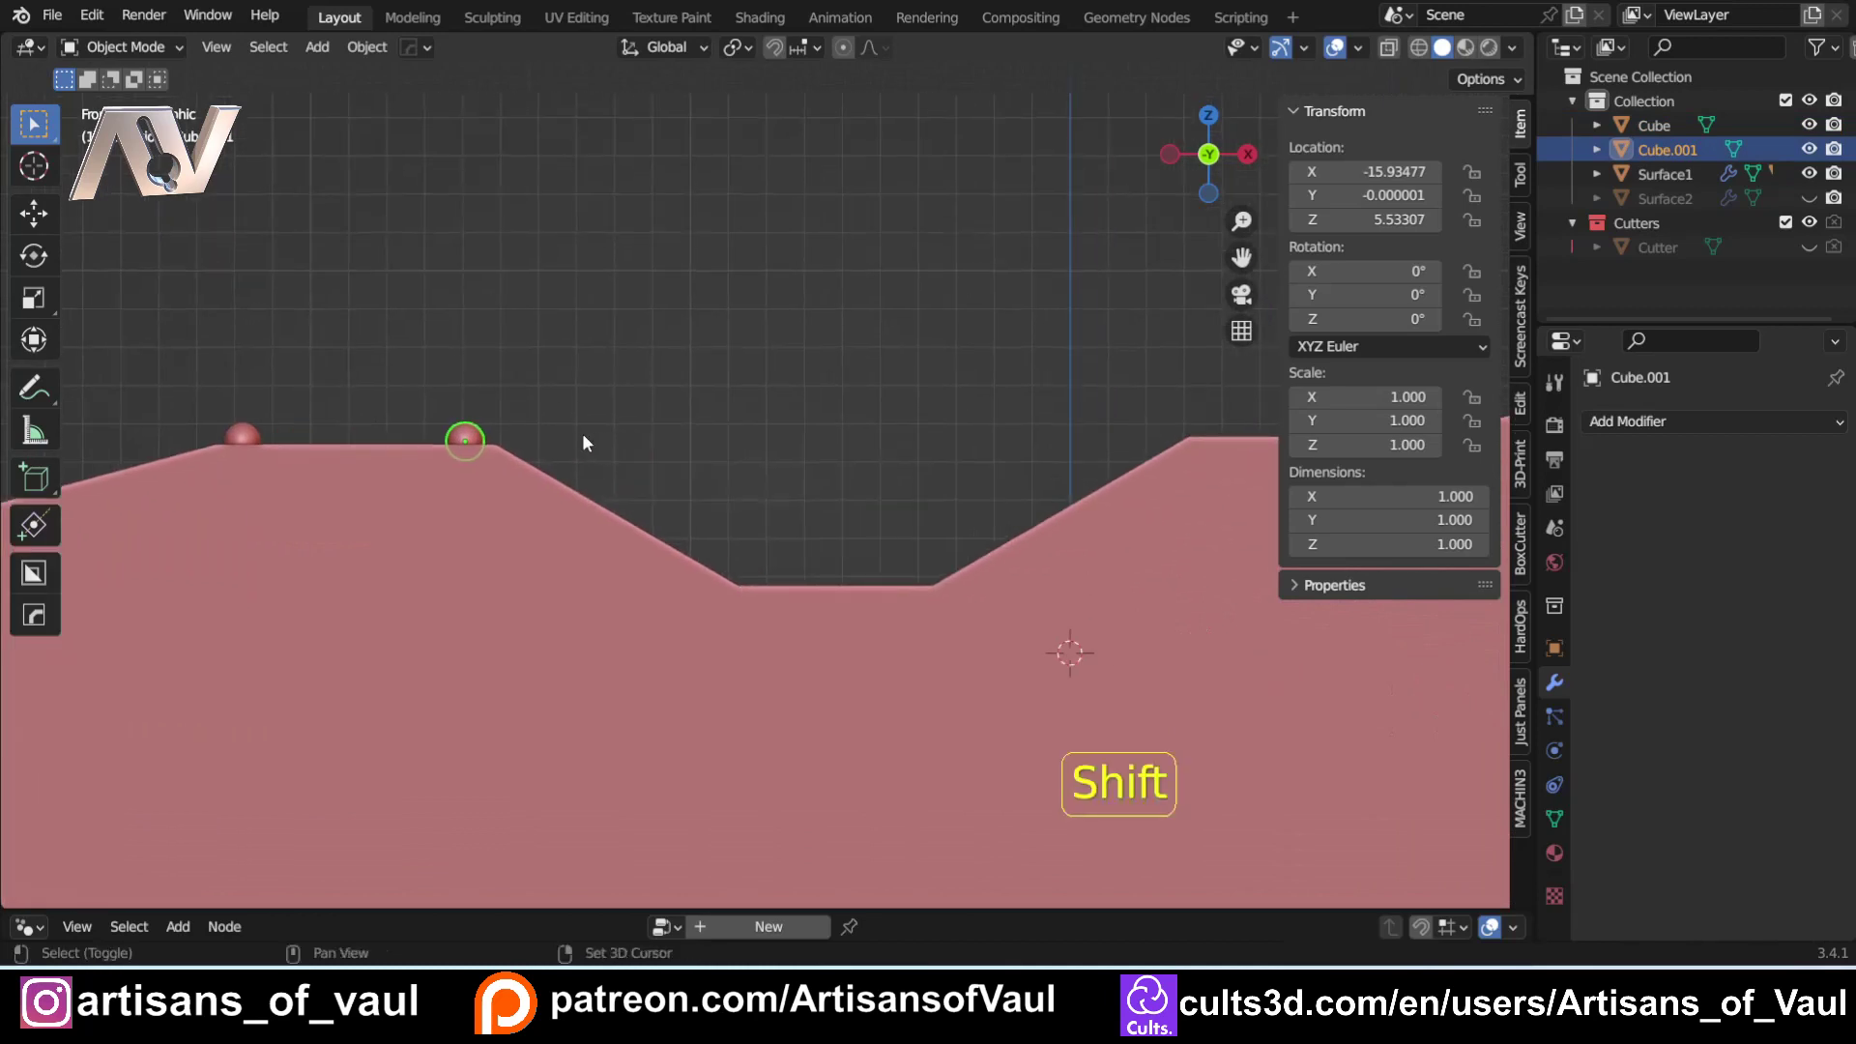
pyautogui.hotkey('shift', 'd')
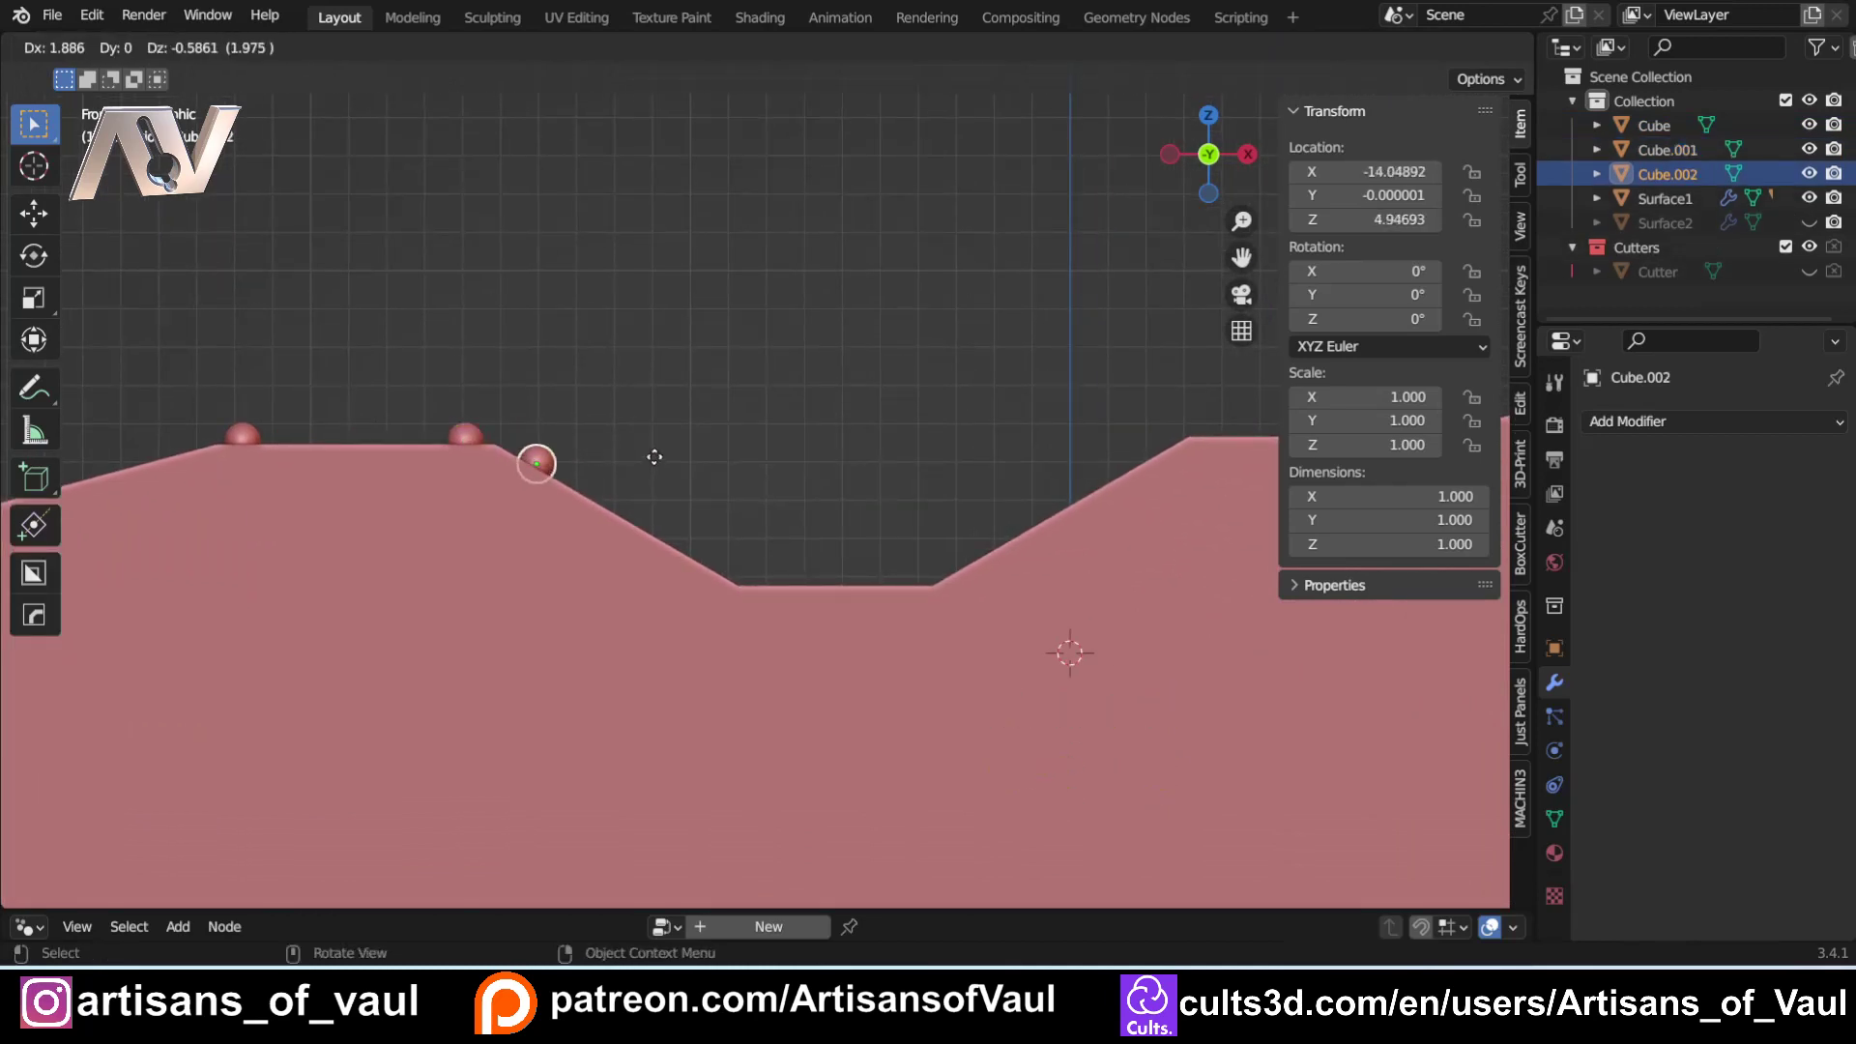
pyautogui.click(643, 452)
# Duplicate the slope sphere to the slope's lower end and nudge the copy to match the upper sphere's depth.
pyautogui.scroll(2, 575, 481)
pyautogui.keyDown('shift'); pyautogui.moveTo(717, 517); pyautogui.dragTo(779, 527, button='middle'); pyautogui.keyUp('shift')
pyautogui.hotkey('shift', 'd')
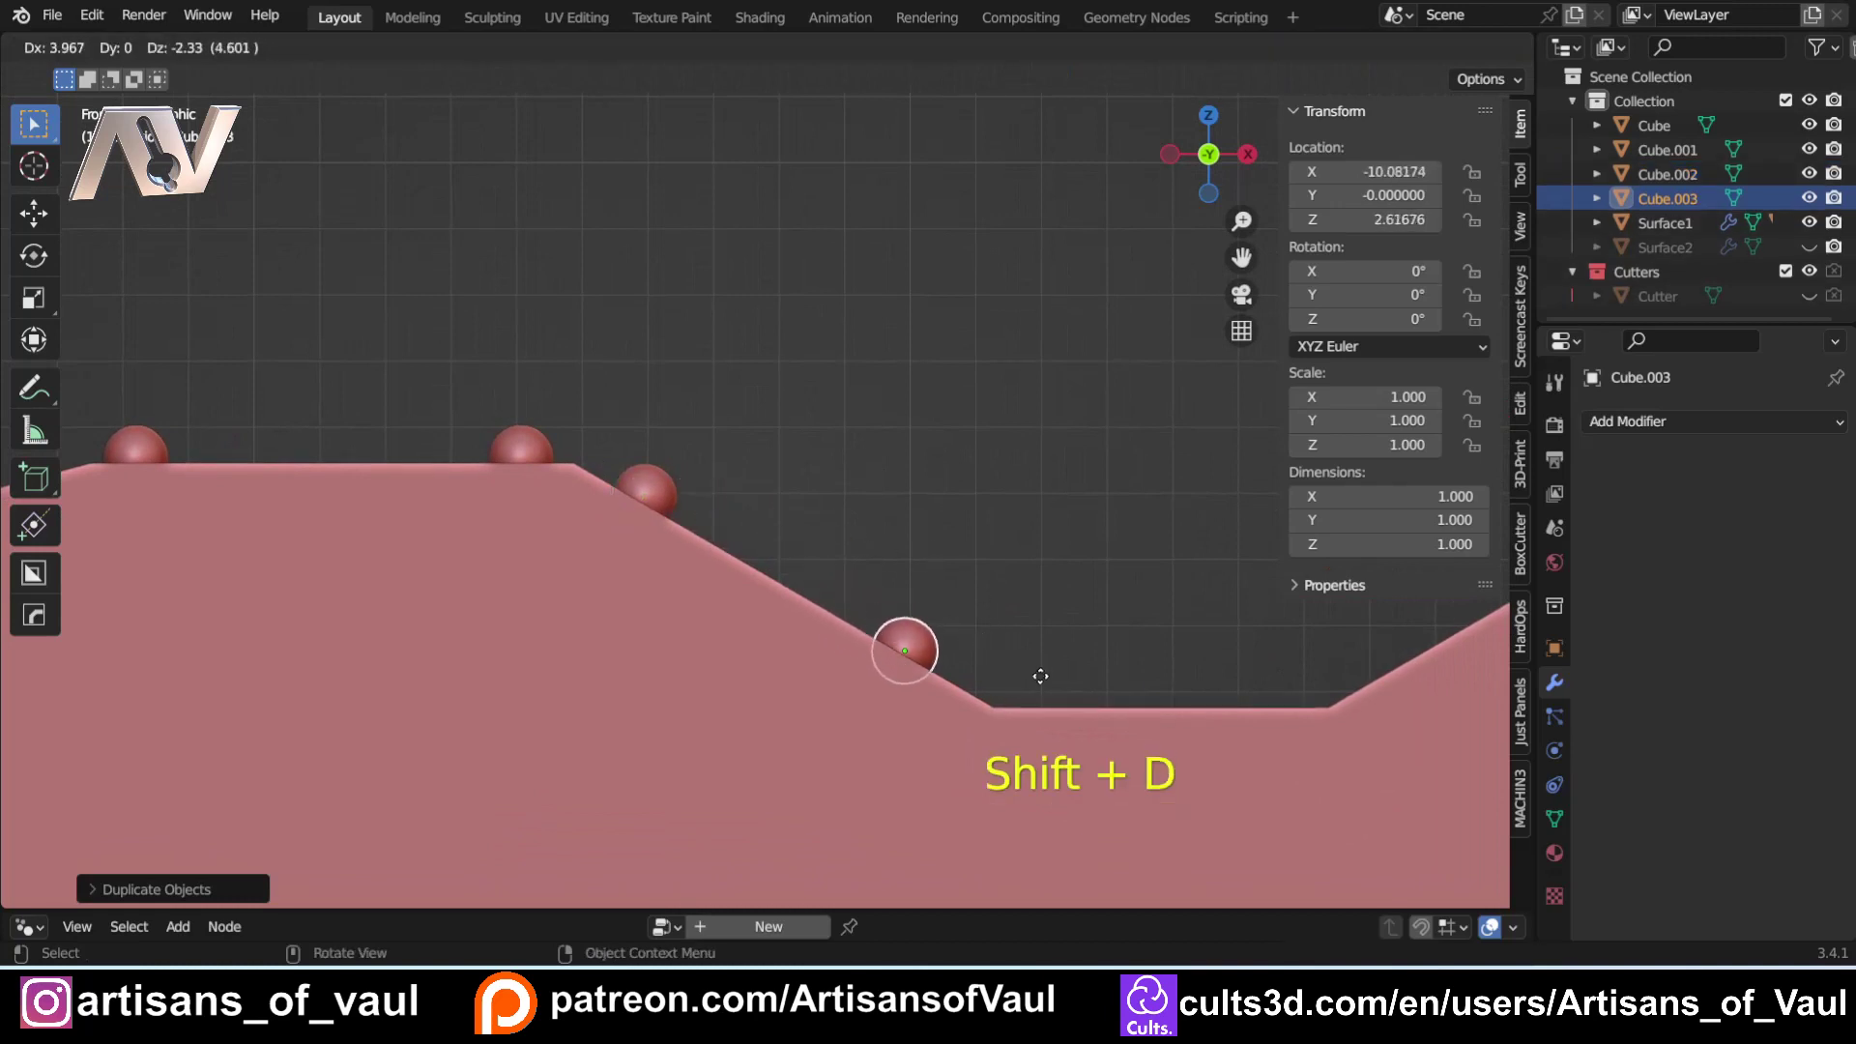
pyautogui.click(1040, 678)
pyautogui.keyDown('shift'); pyautogui.click(638, 495); pyautogui.keyUp('shift')
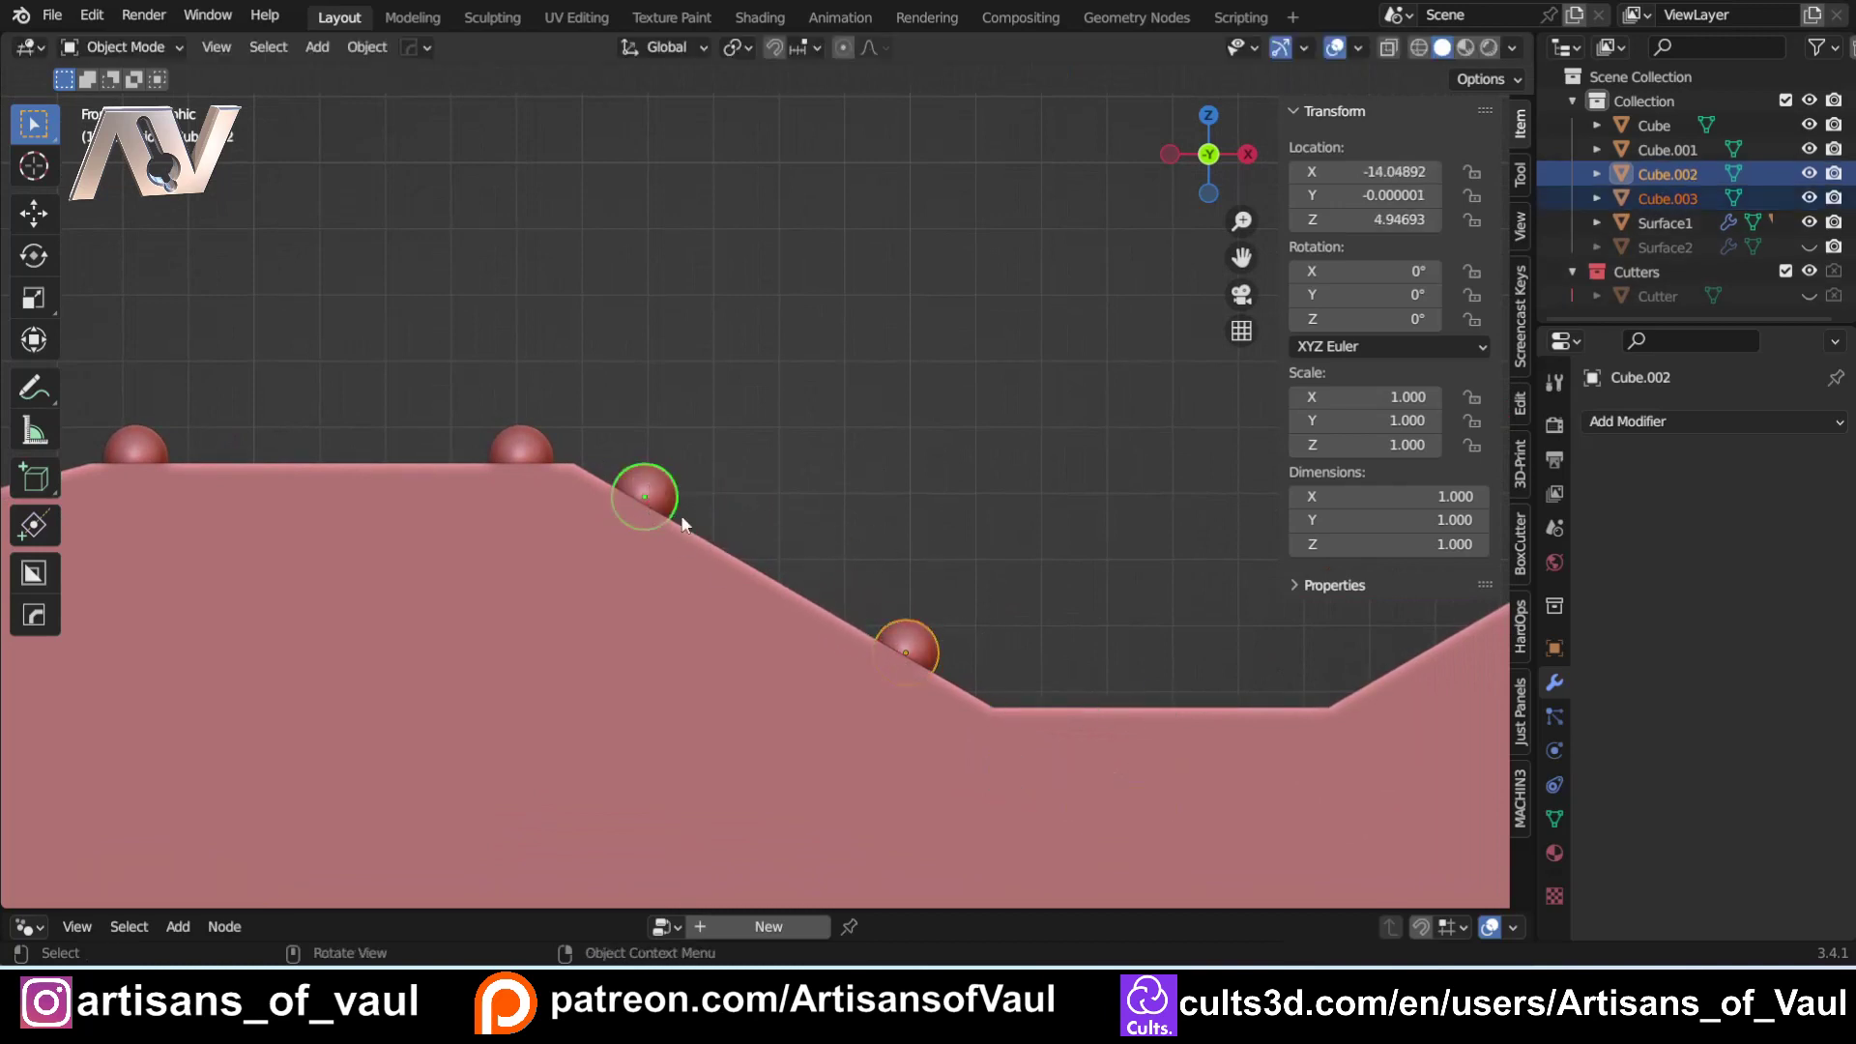
pyautogui.click(926, 638)
pyautogui.press('g')
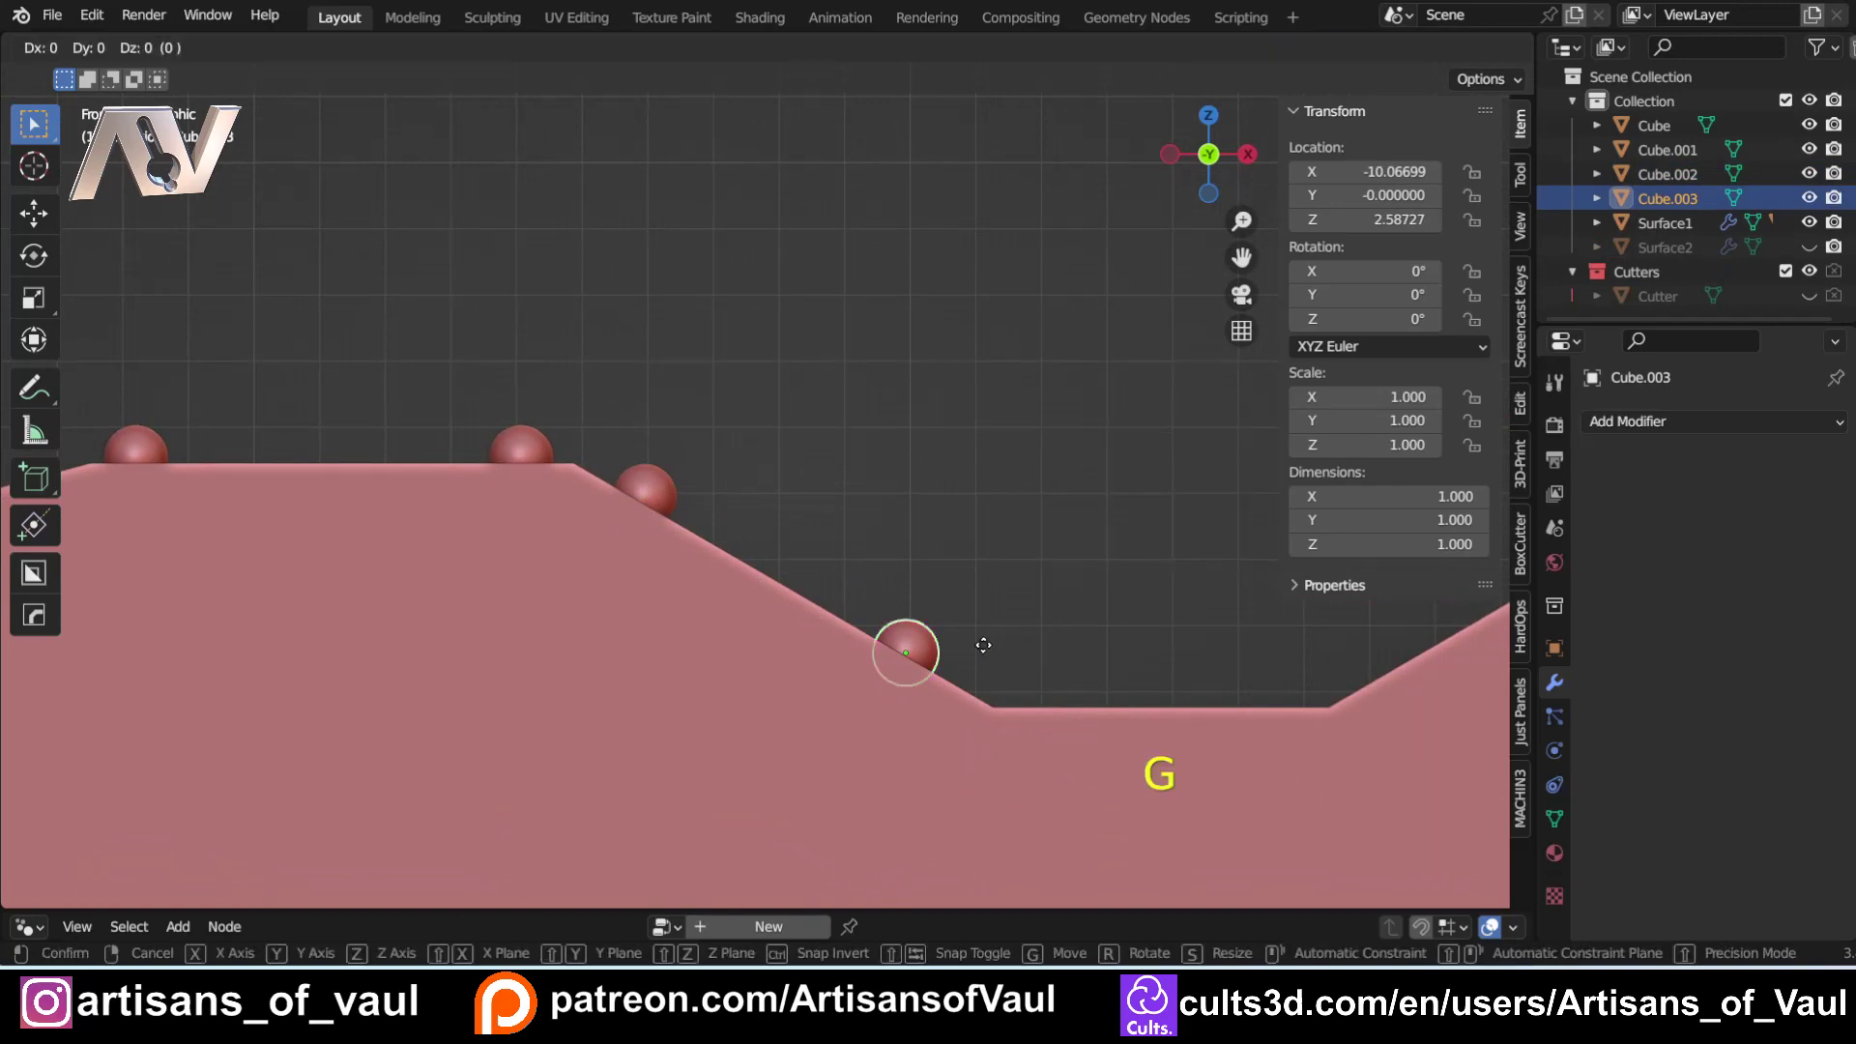
pyautogui.click(926, 593)
pyautogui.scroll(-2, 878, 547)
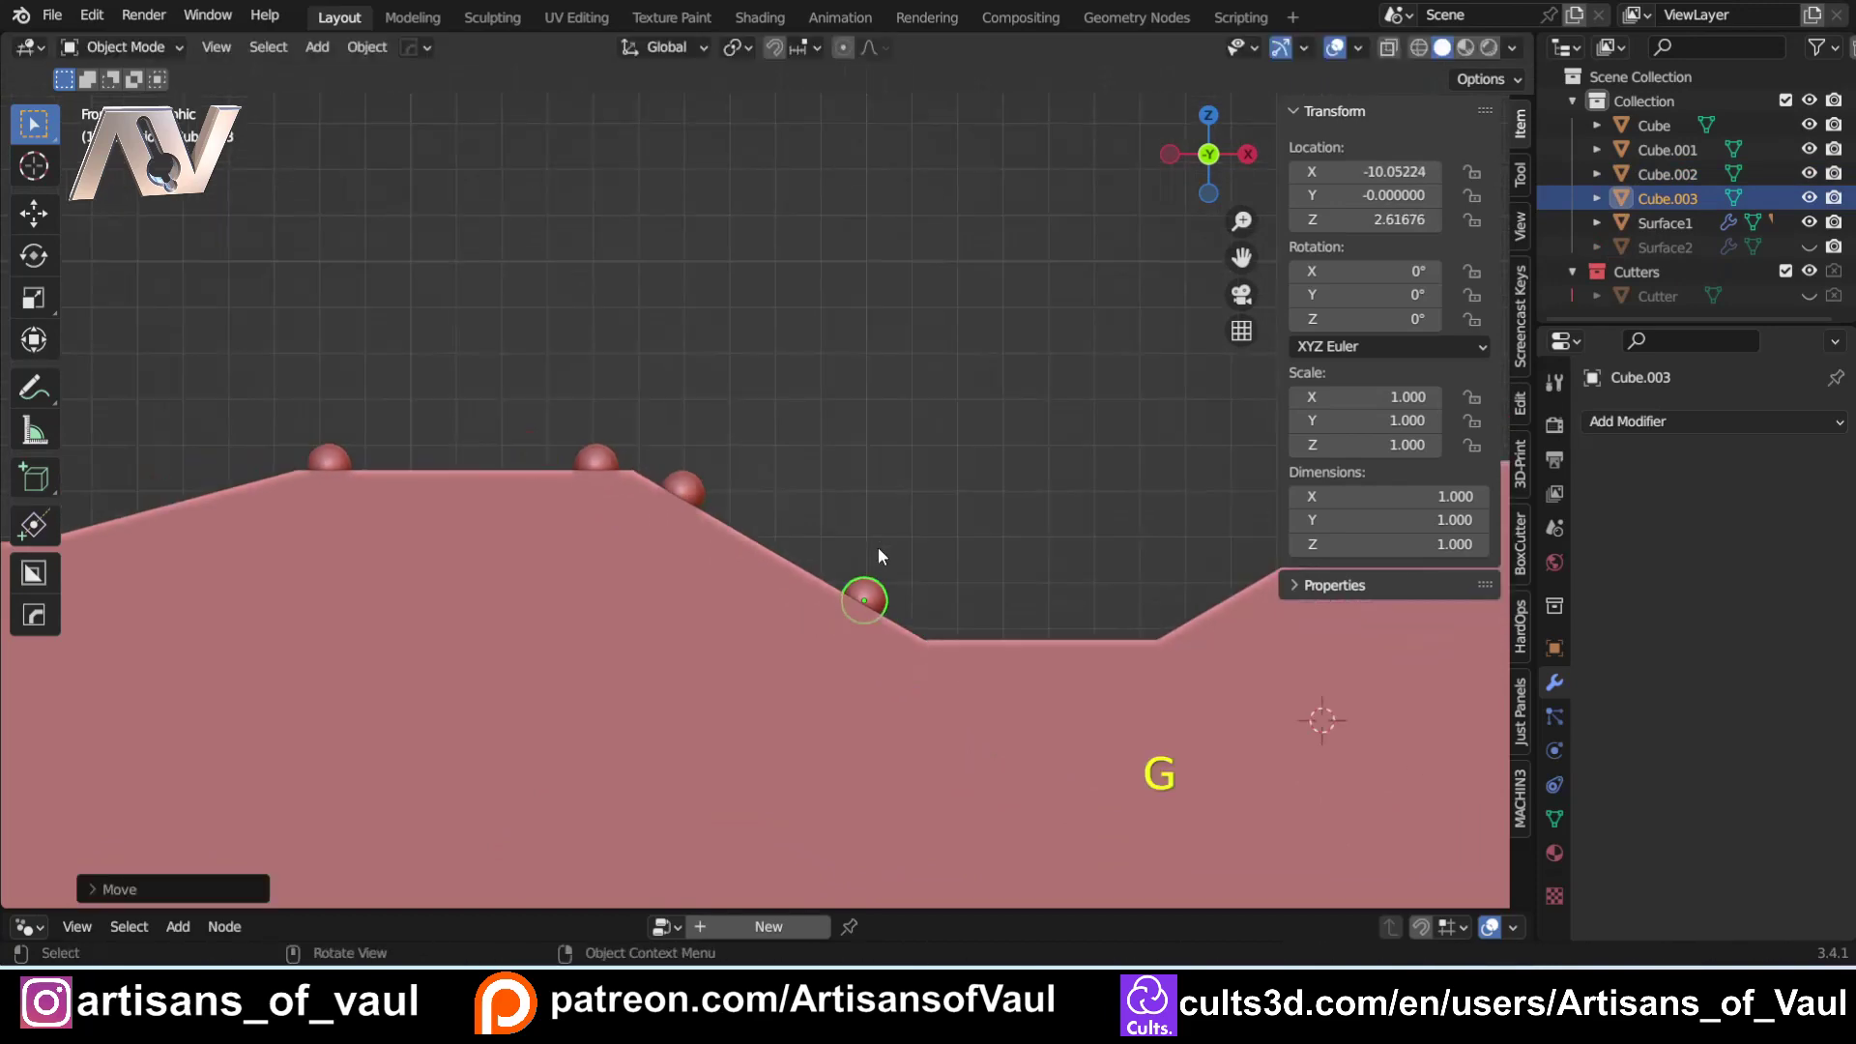
# Undo all sphere duplicates and height changes back to the single sphere first placed on the plateau.
pyautogui.scroll(-5, 878, 547)
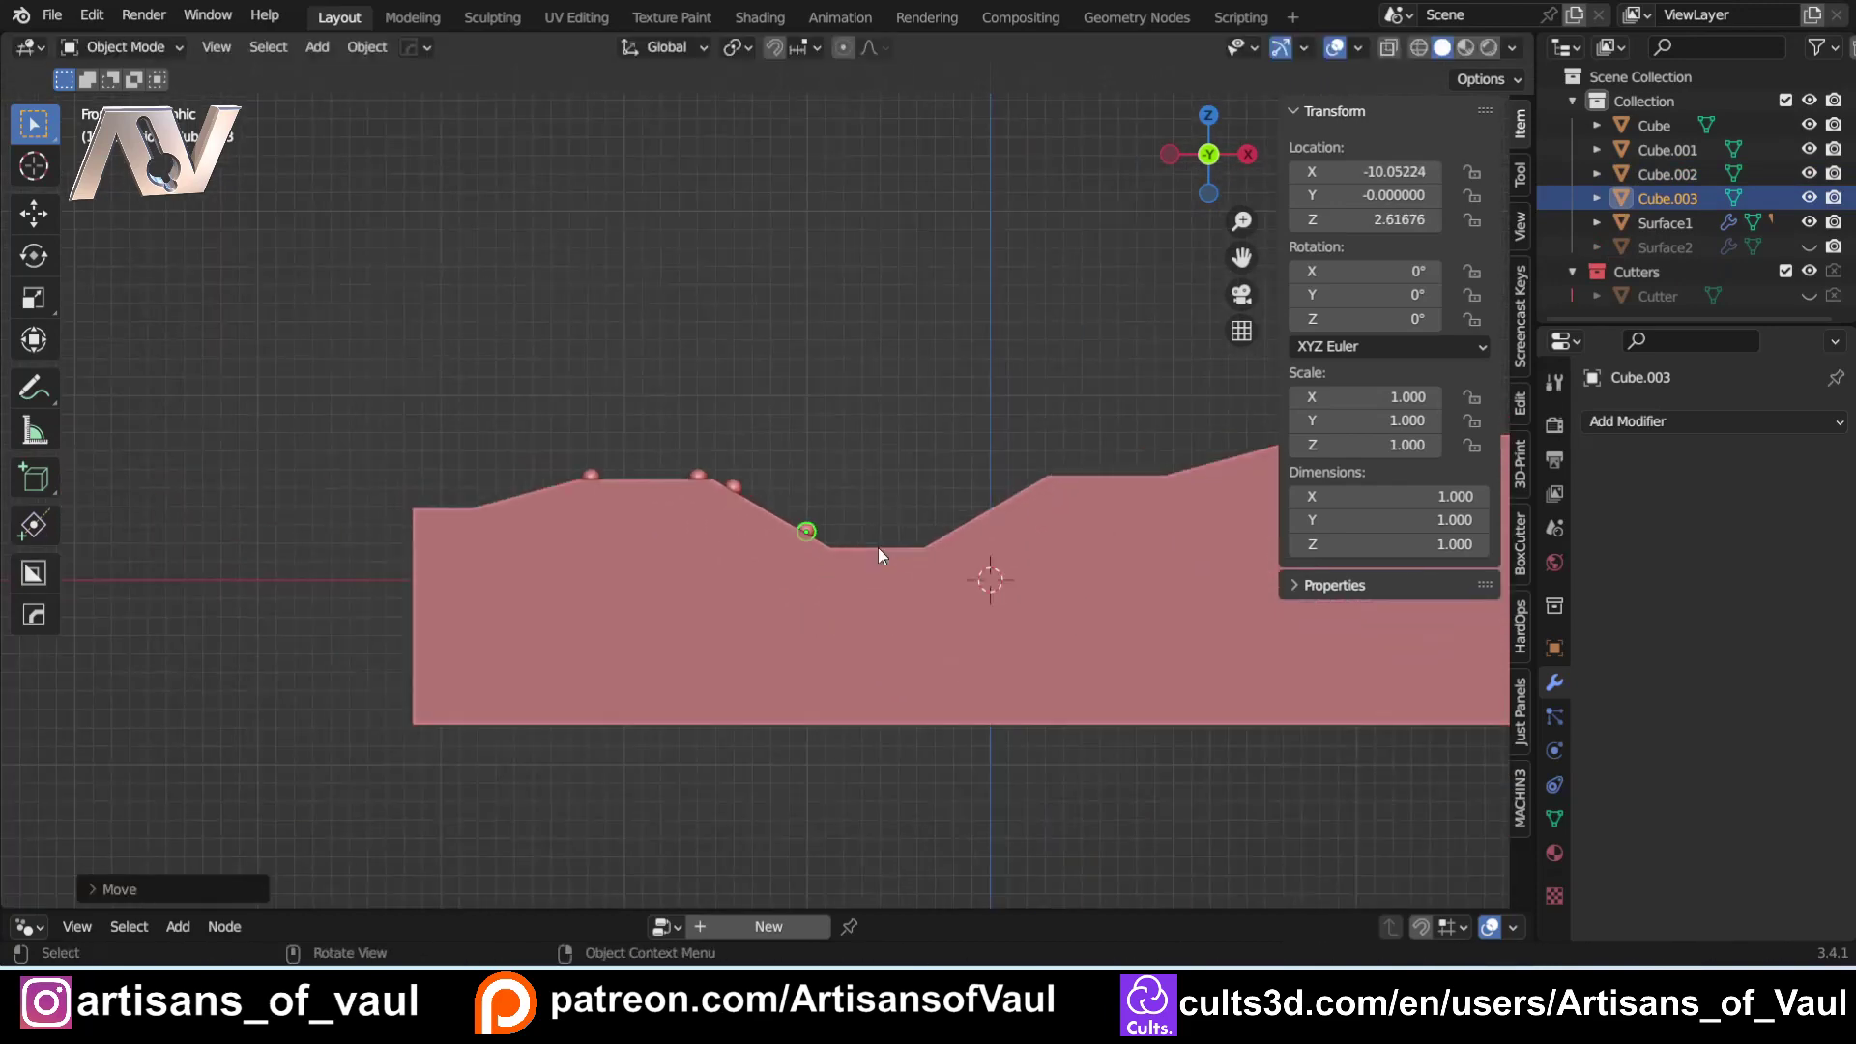
pyautogui.keyDown('shift'); pyautogui.moveTo(825, 559); pyautogui.dragTo(758, 582, button='middle'); pyautogui.keyUp('shift')
pyautogui.scroll(3, 1135, 484)
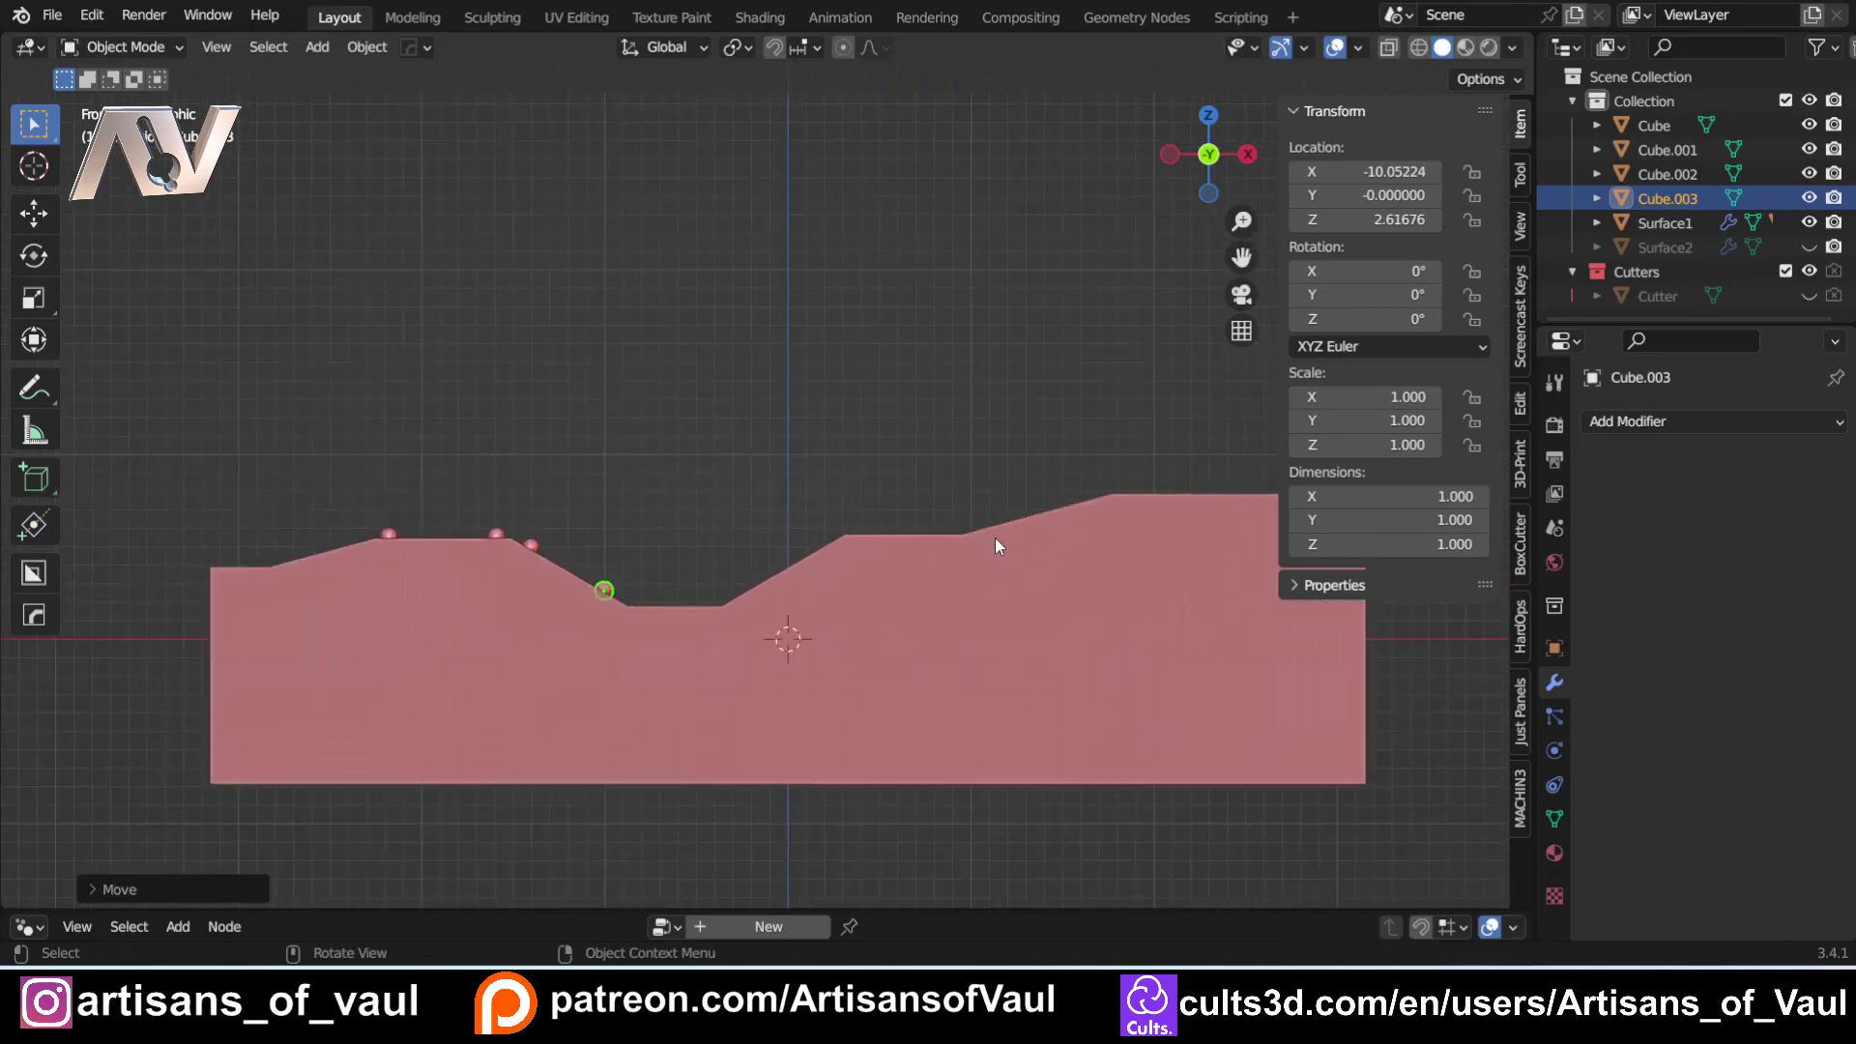
pyautogui.scroll(3, 624, 603)
pyautogui.hotkey('ctrl', 'z')
pyautogui.hotkey('ctrl', 'z')
pyautogui.hotkey('ctrl', 'z')
pyautogui.hotkey('ctrl', 'z')
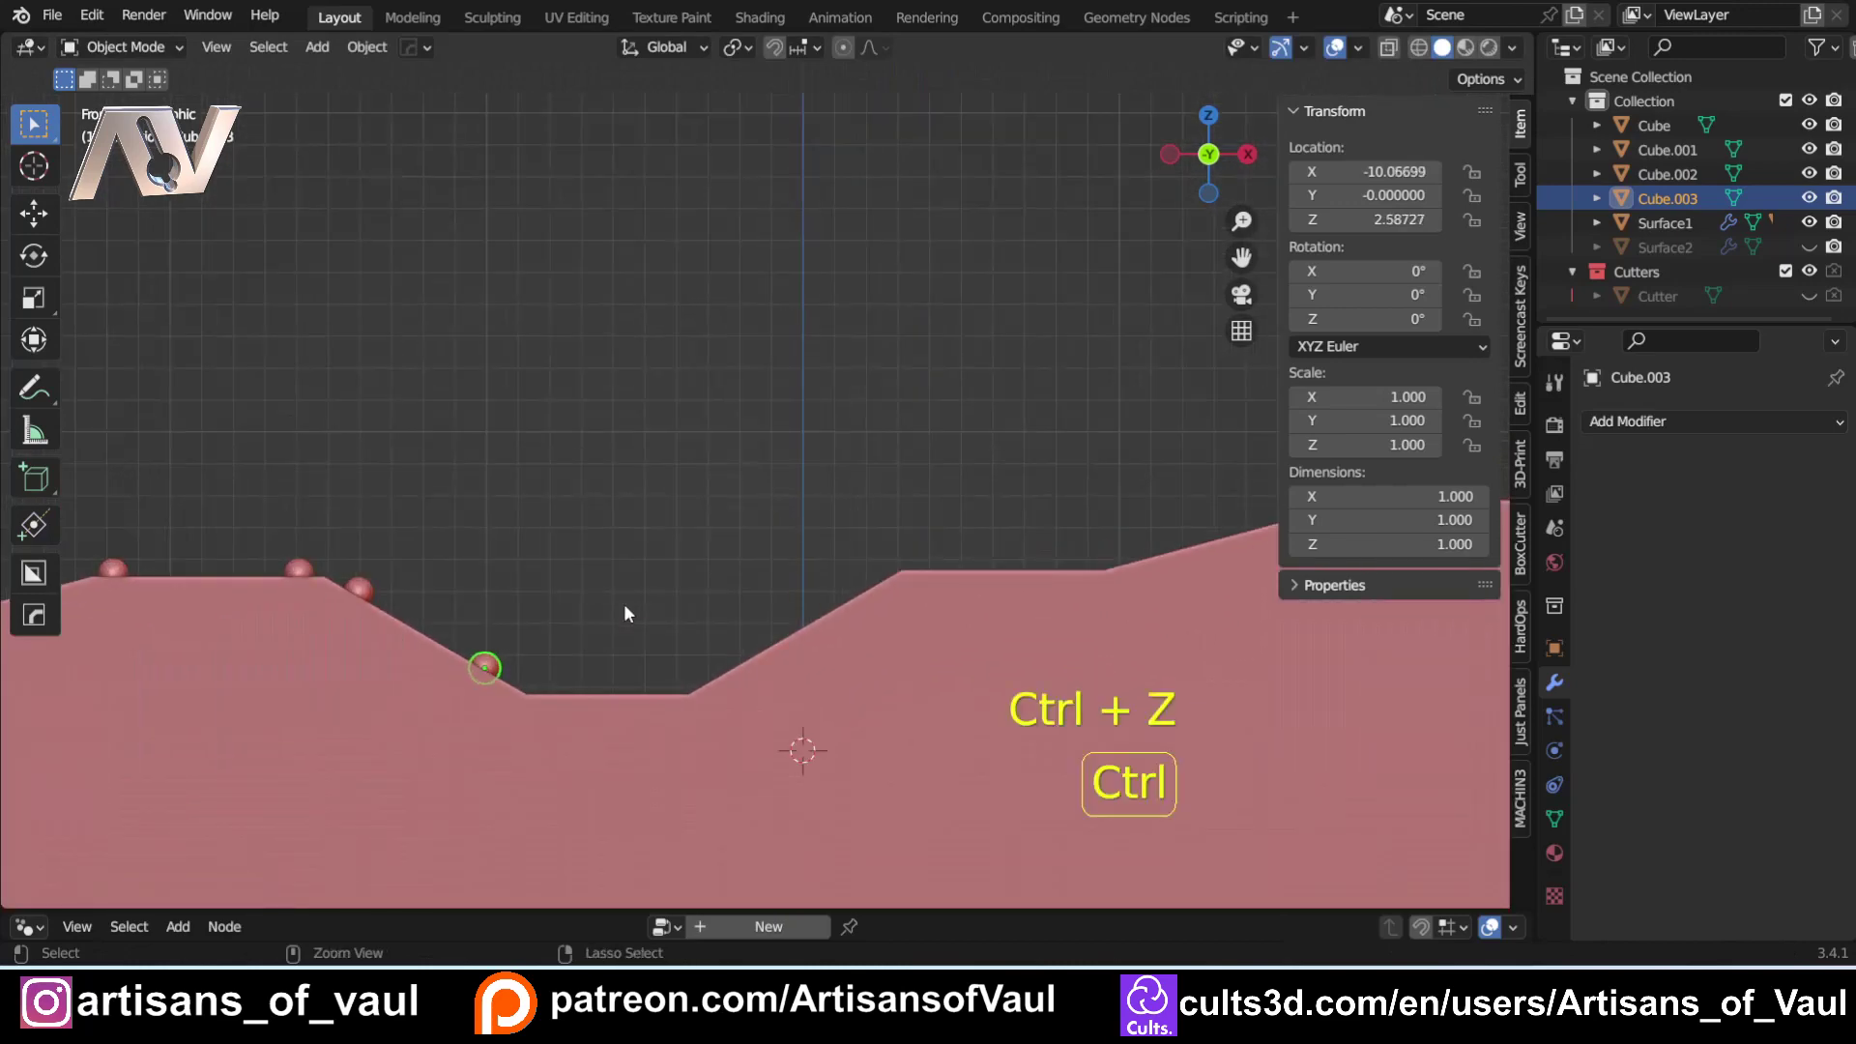
pyautogui.hotkey('ctrl', 'z')
pyautogui.hotkey('ctrl', 'z')
pyautogui.hotkey('ctrl', 'z')
pyautogui.hotkey('ctrl', 'z')
pyautogui.hotkey('ctrl', 'z')
pyautogui.hotkey('ctrl', 'z')
pyautogui.hotkey('ctrl', 'z')
pyautogui.hotkey('ctrl', 'z')
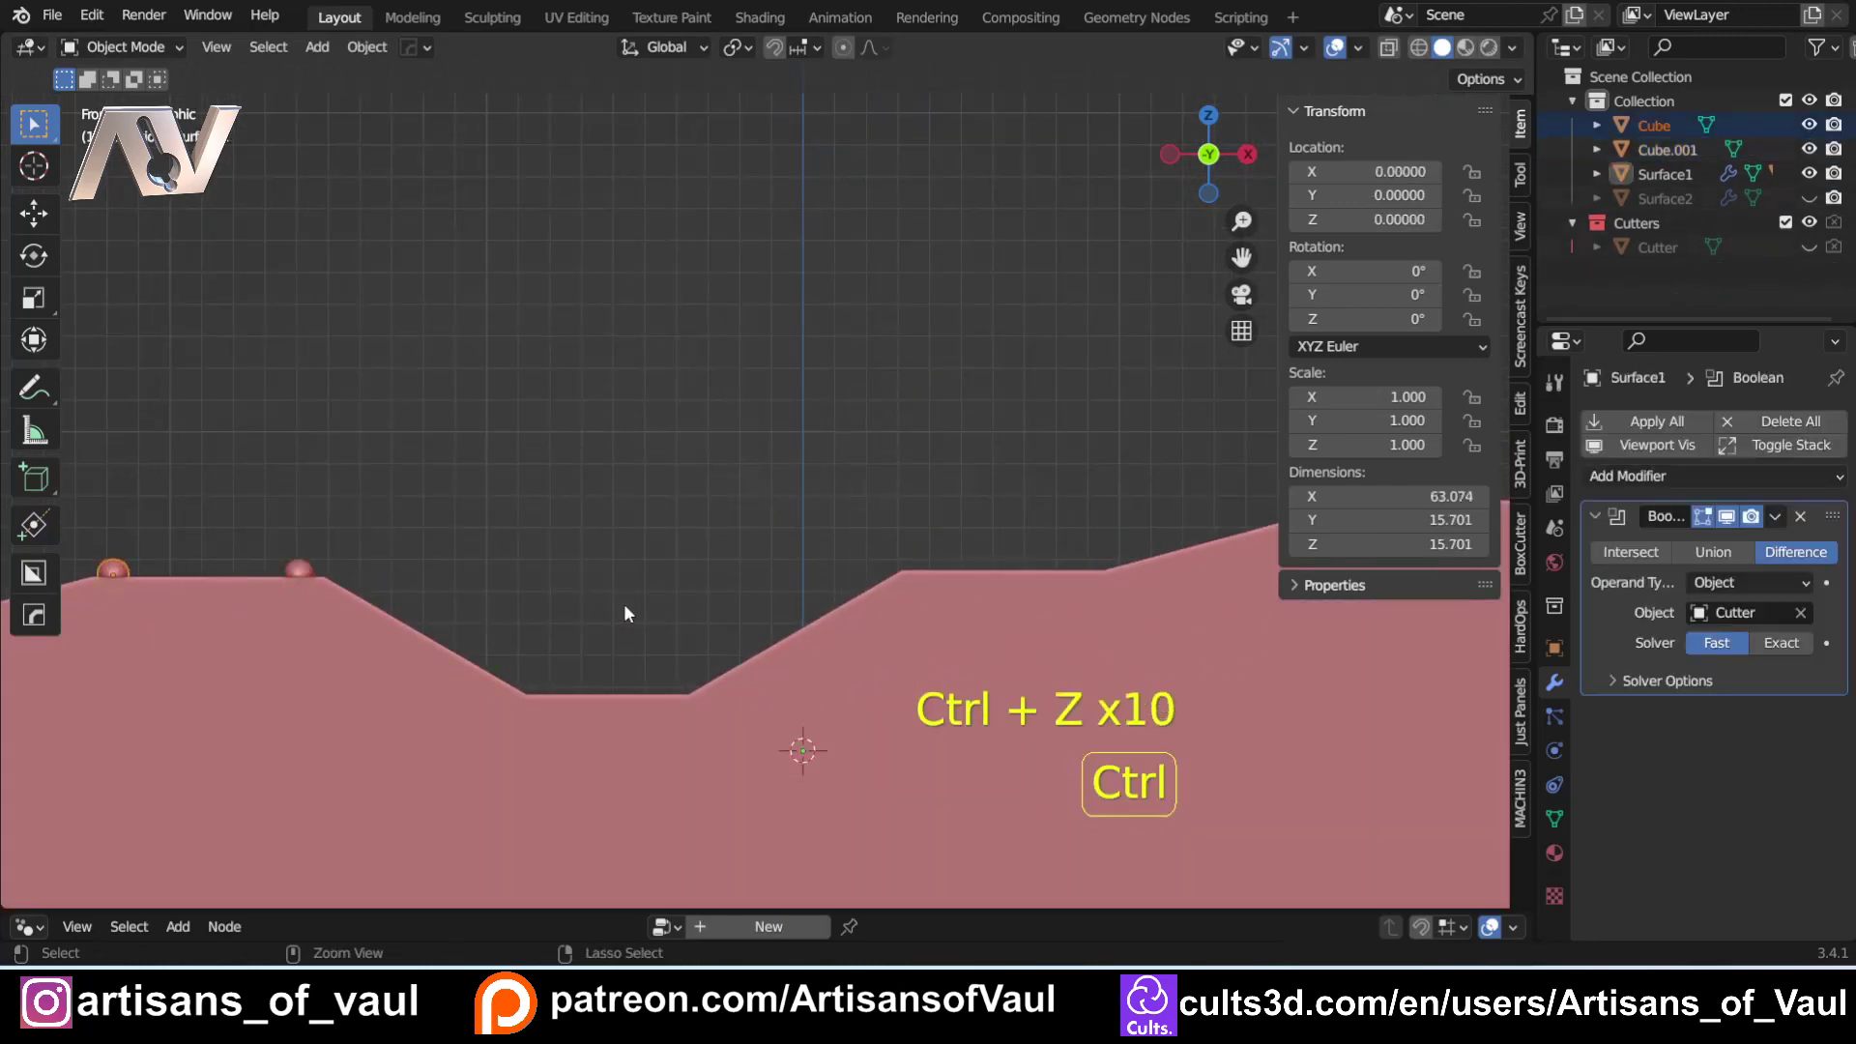
pyautogui.hotkey('ctrl', 'z')
pyautogui.hotkey('ctrl', 'z')
pyautogui.hotkey('ctrl', 'z')
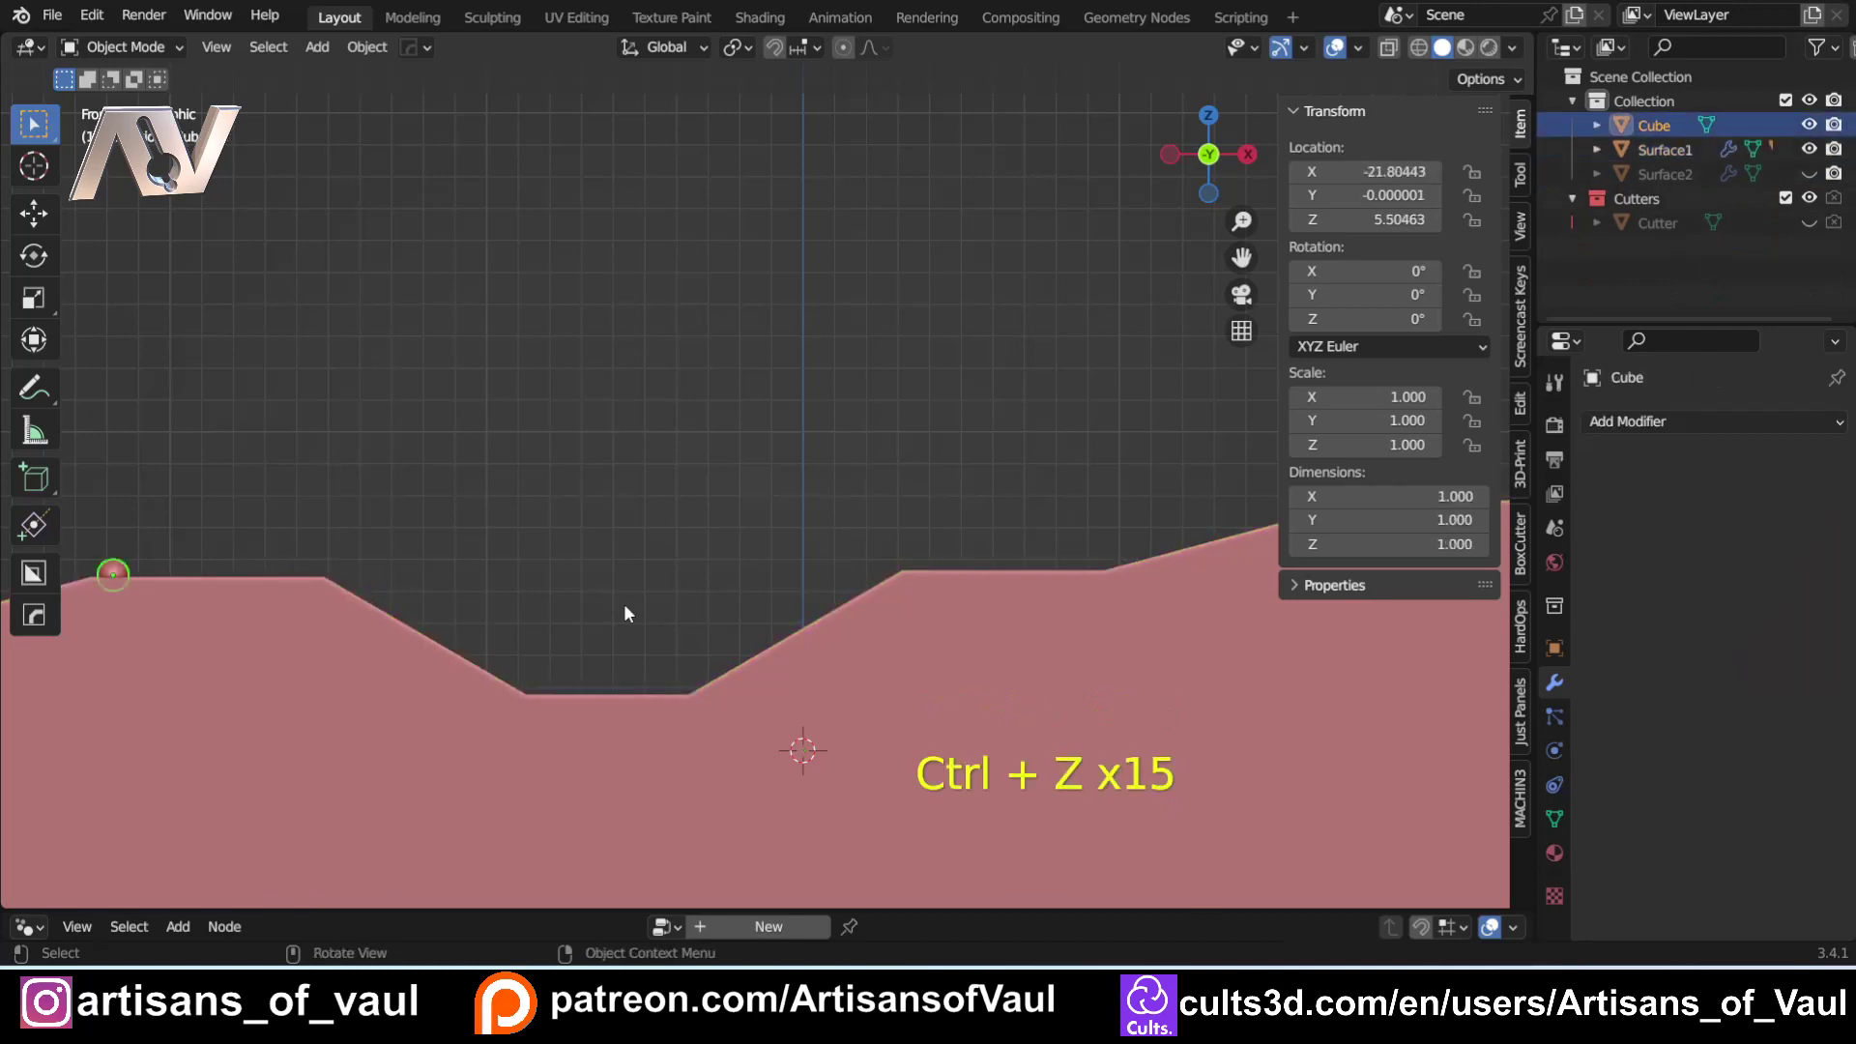
# Unhide Surface2 and compare its curved profile with Surface1's angular one.
pyautogui.scroll(-4, 623, 603)
pyautogui.keyDown('shift'); pyautogui.moveTo(992, 538); pyautogui.dragTo(796, 571, button='middle'); pyautogui.keyUp('shift')
pyautogui.click(1807, 173)
pyautogui.scroll(-4, 1071, 604)
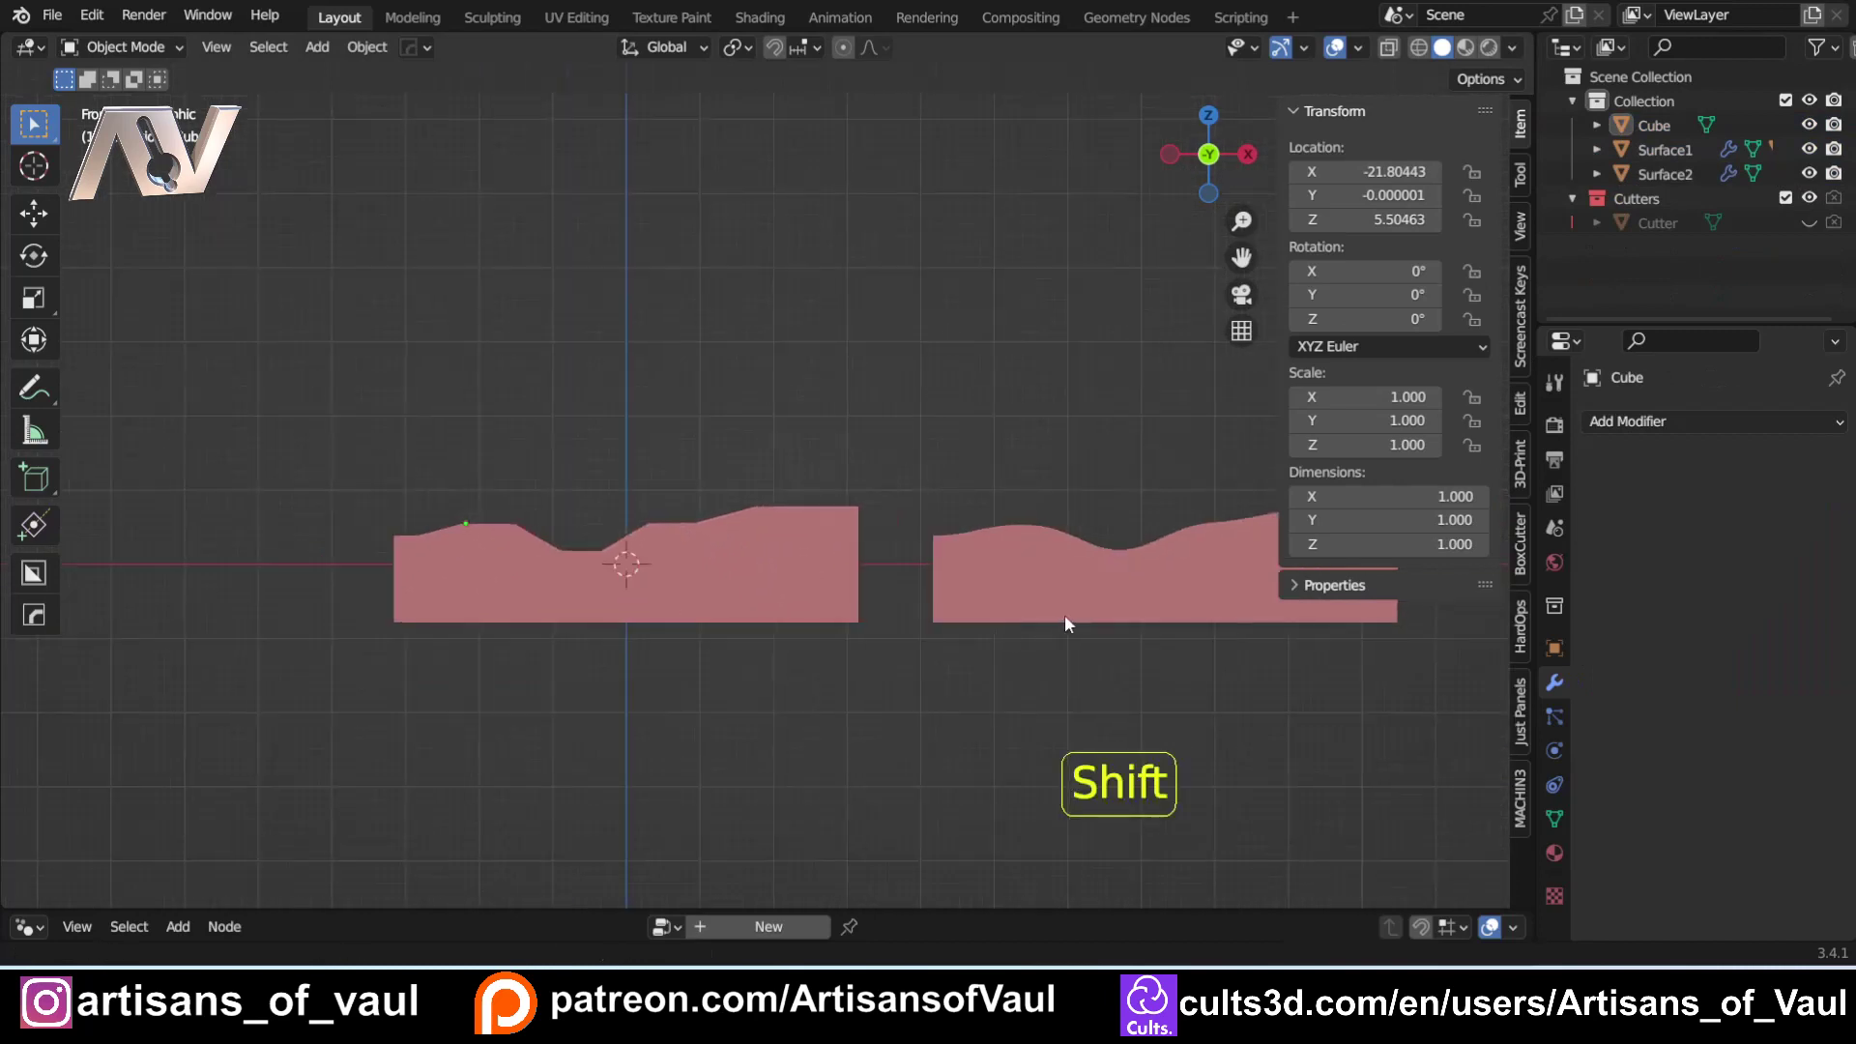
pyautogui.keyDown('shift'); pyautogui.moveTo(1064, 622); pyautogui.dragTo(691, 602, button='middle'); pyautogui.keyUp('shift')
pyautogui.scroll(4, 691, 601)
pyautogui.keyDown('shift'); pyautogui.moveTo(361, 589); pyautogui.dragTo(302, 618, button='middle'); pyautogui.keyUp('shift')
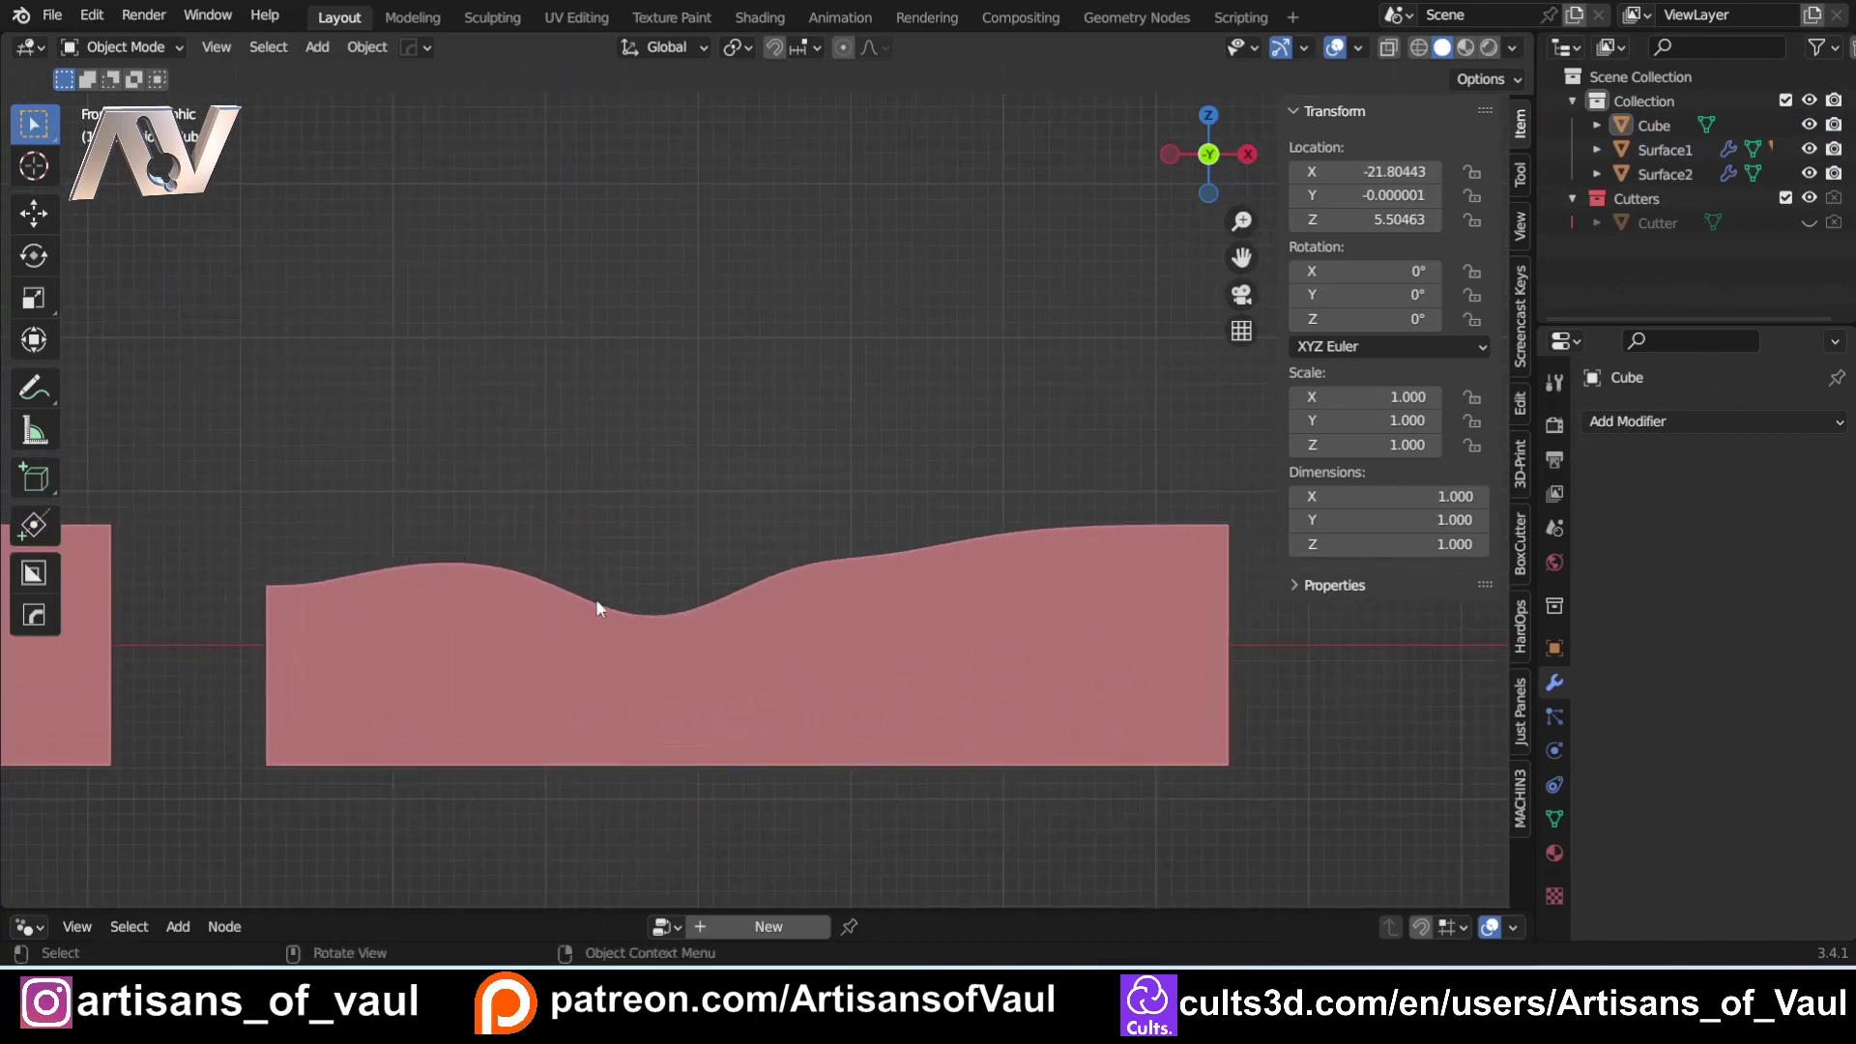
pyautogui.keyDown('shift'); pyautogui.moveTo(384, 638); pyautogui.dragTo(208, 725, button='middle'); pyautogui.keyUp('shift')
pyautogui.scroll(5, 675, 560)
pyautogui.keyDown('shift'); pyautogui.moveTo(675, 561); pyautogui.dragTo(661, 450, button='middle'); pyautogui.keyUp('shift')
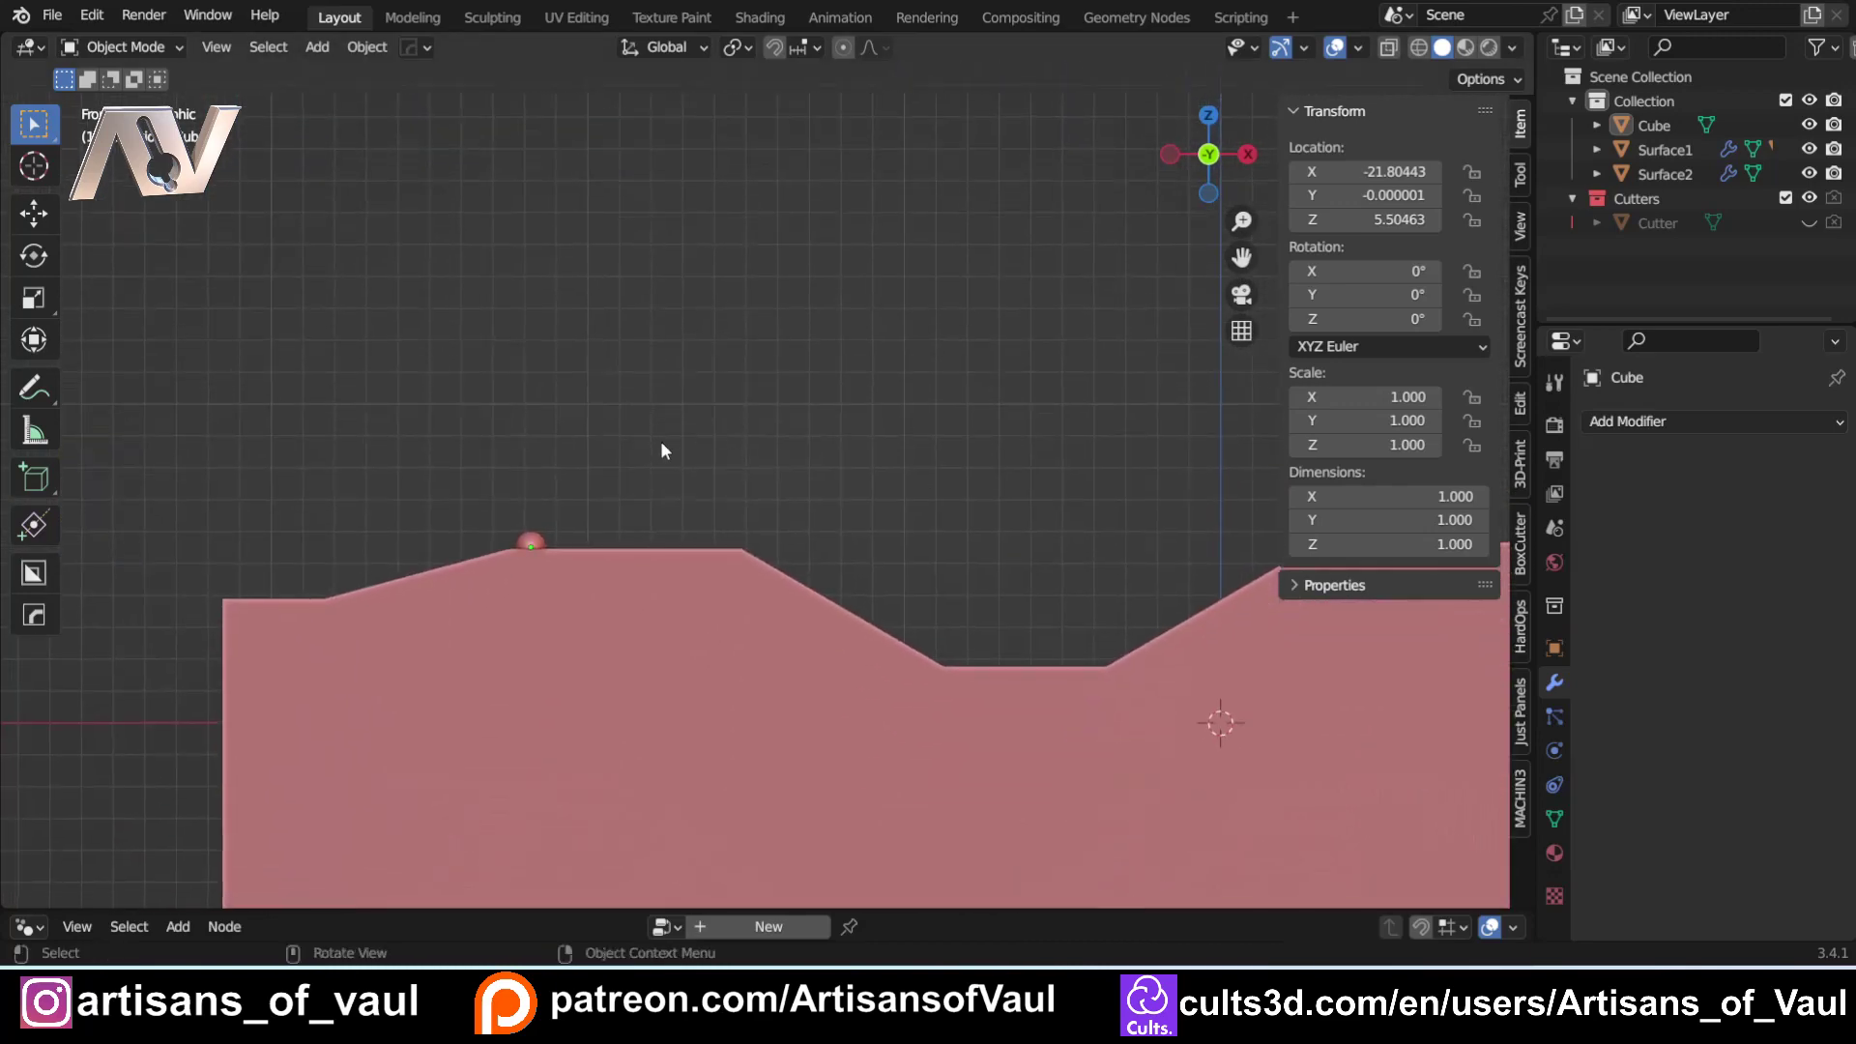
# In front view, move the sphere off the plateau into the empty space above and to the left of Surface1.
pyautogui.press('n')
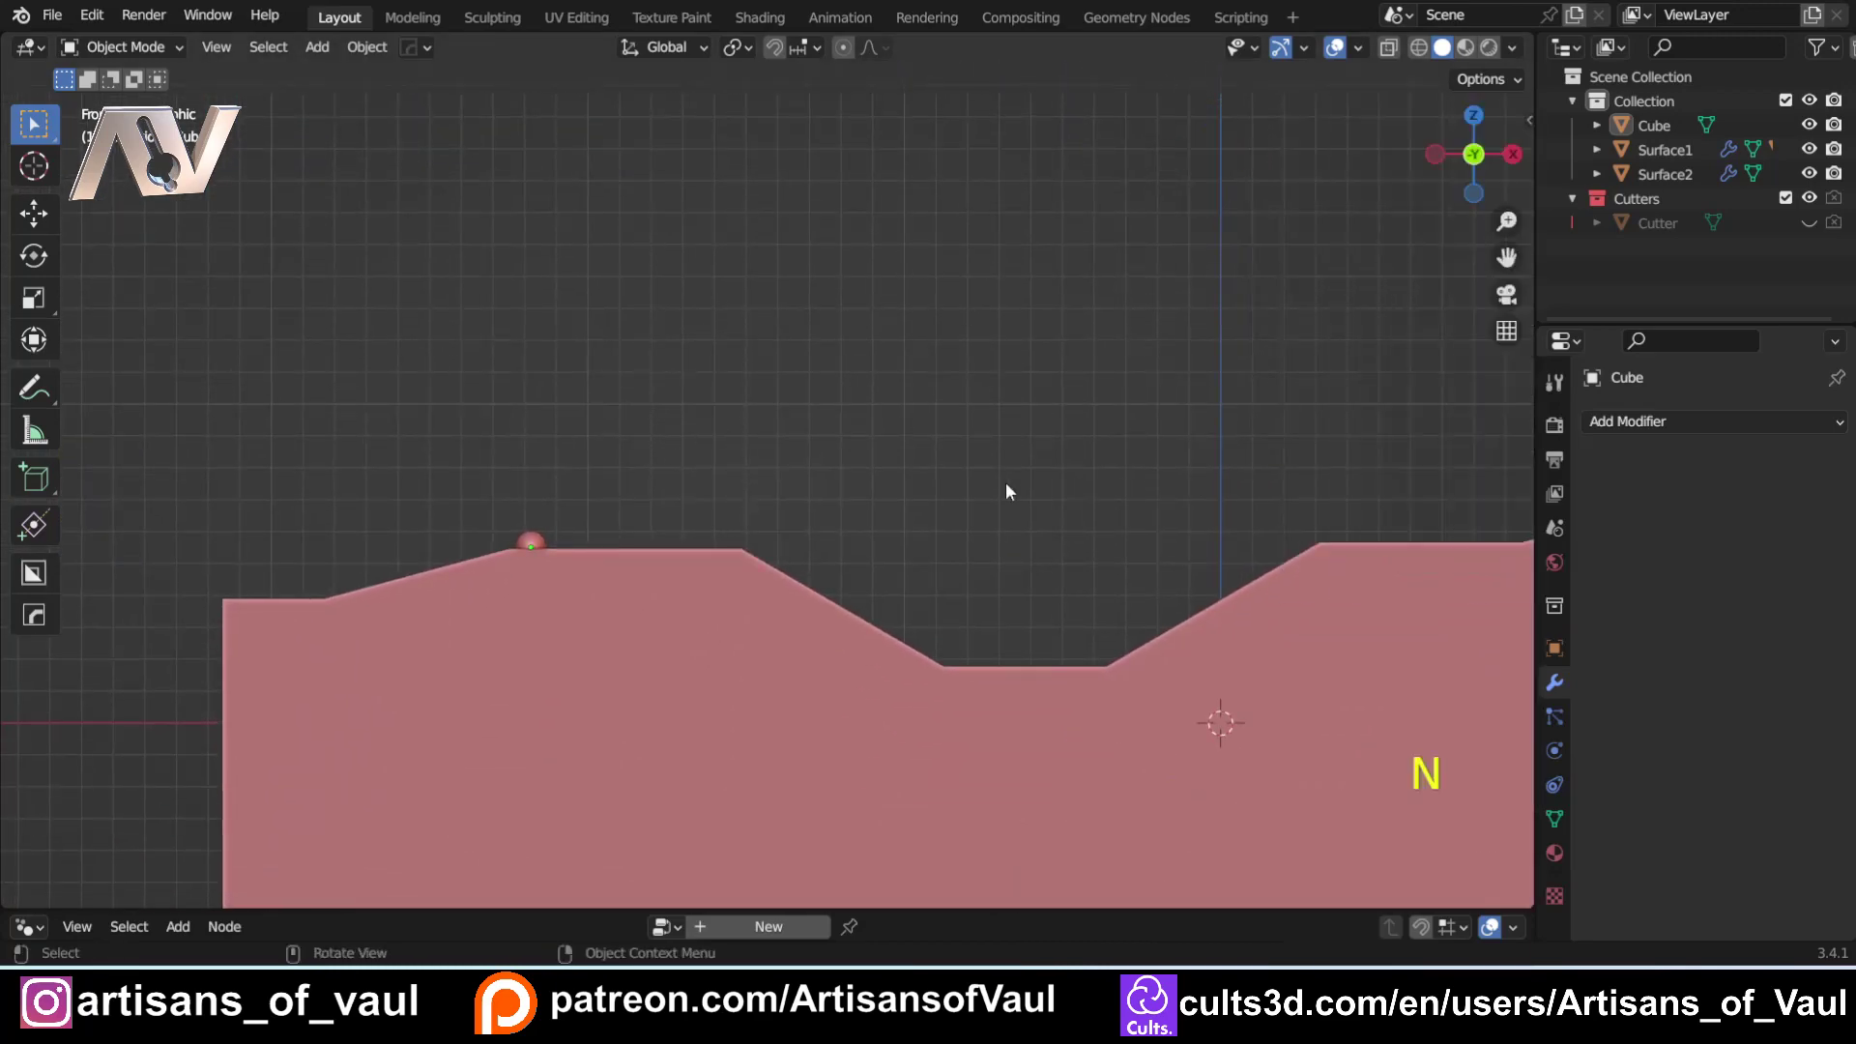
pyautogui.click(522, 548)
pyautogui.moveTo(705, 340); pyautogui.dragTo(489, 522, button='middle')
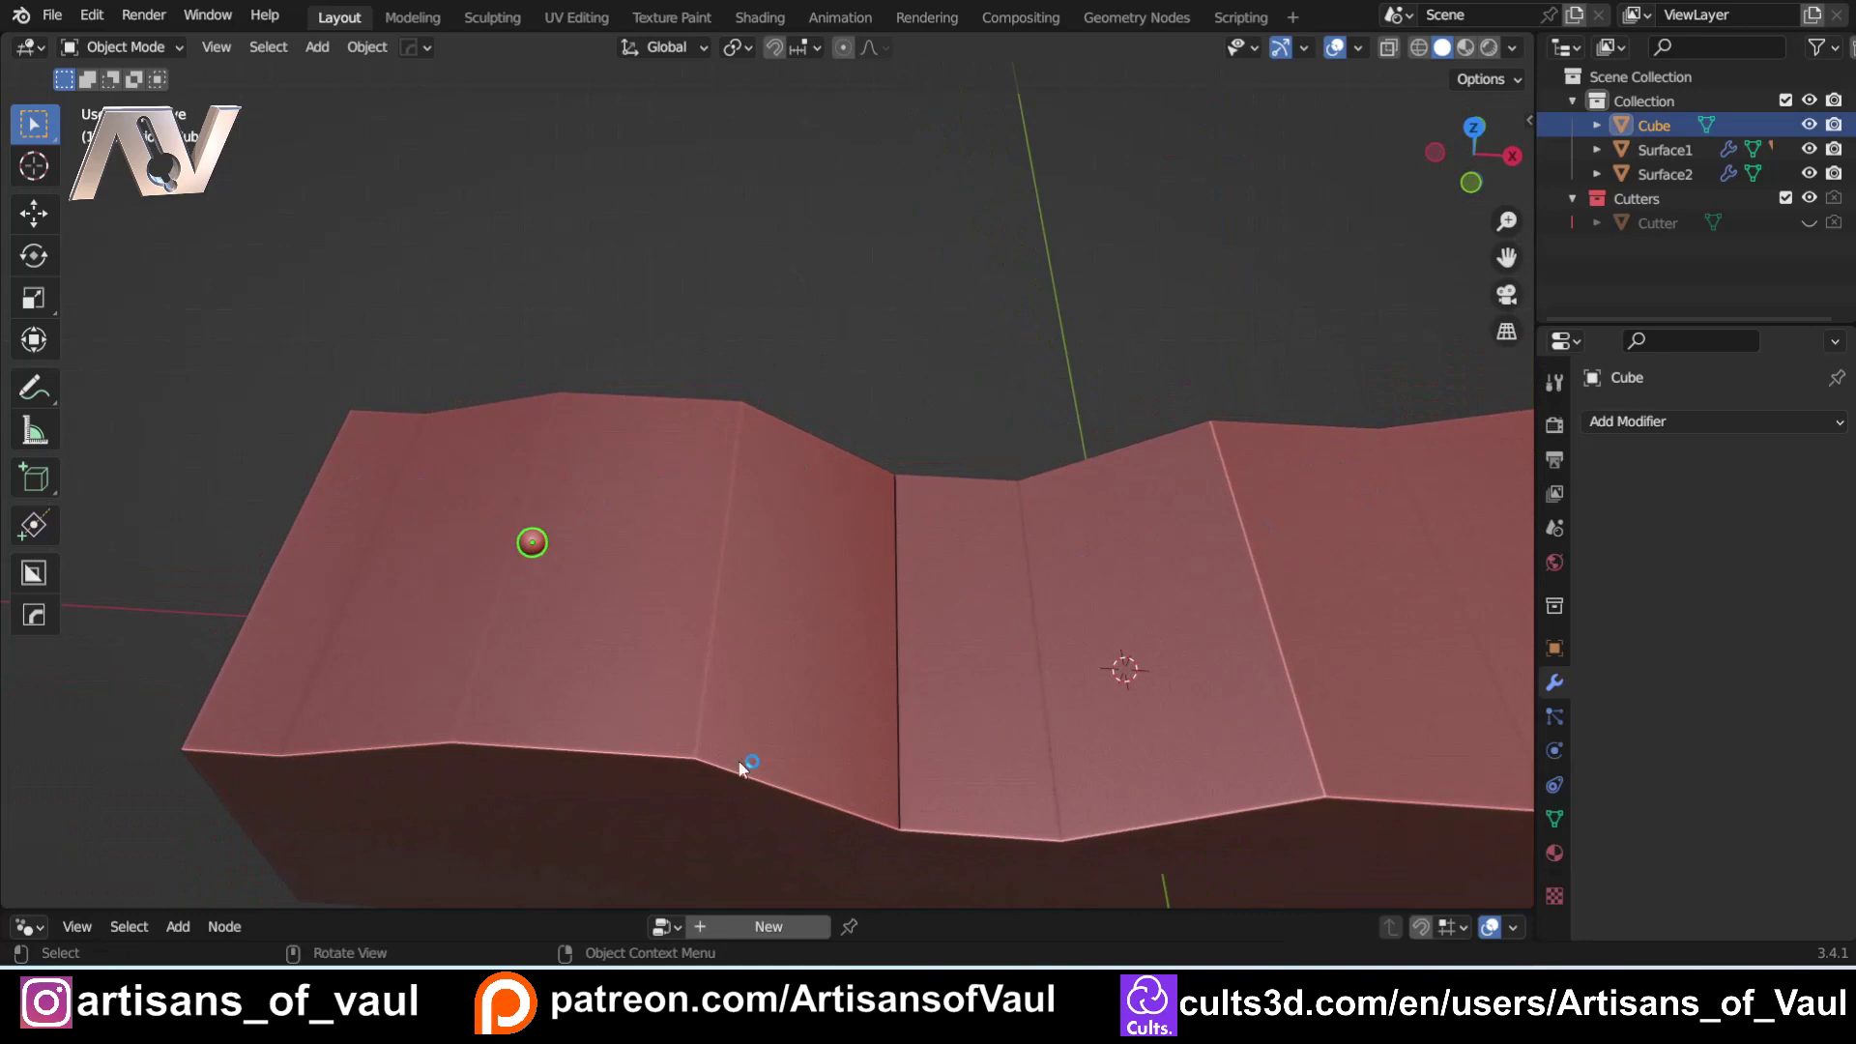
pyautogui.moveTo(739, 769); pyautogui.dragTo(680, 468, button='middle')
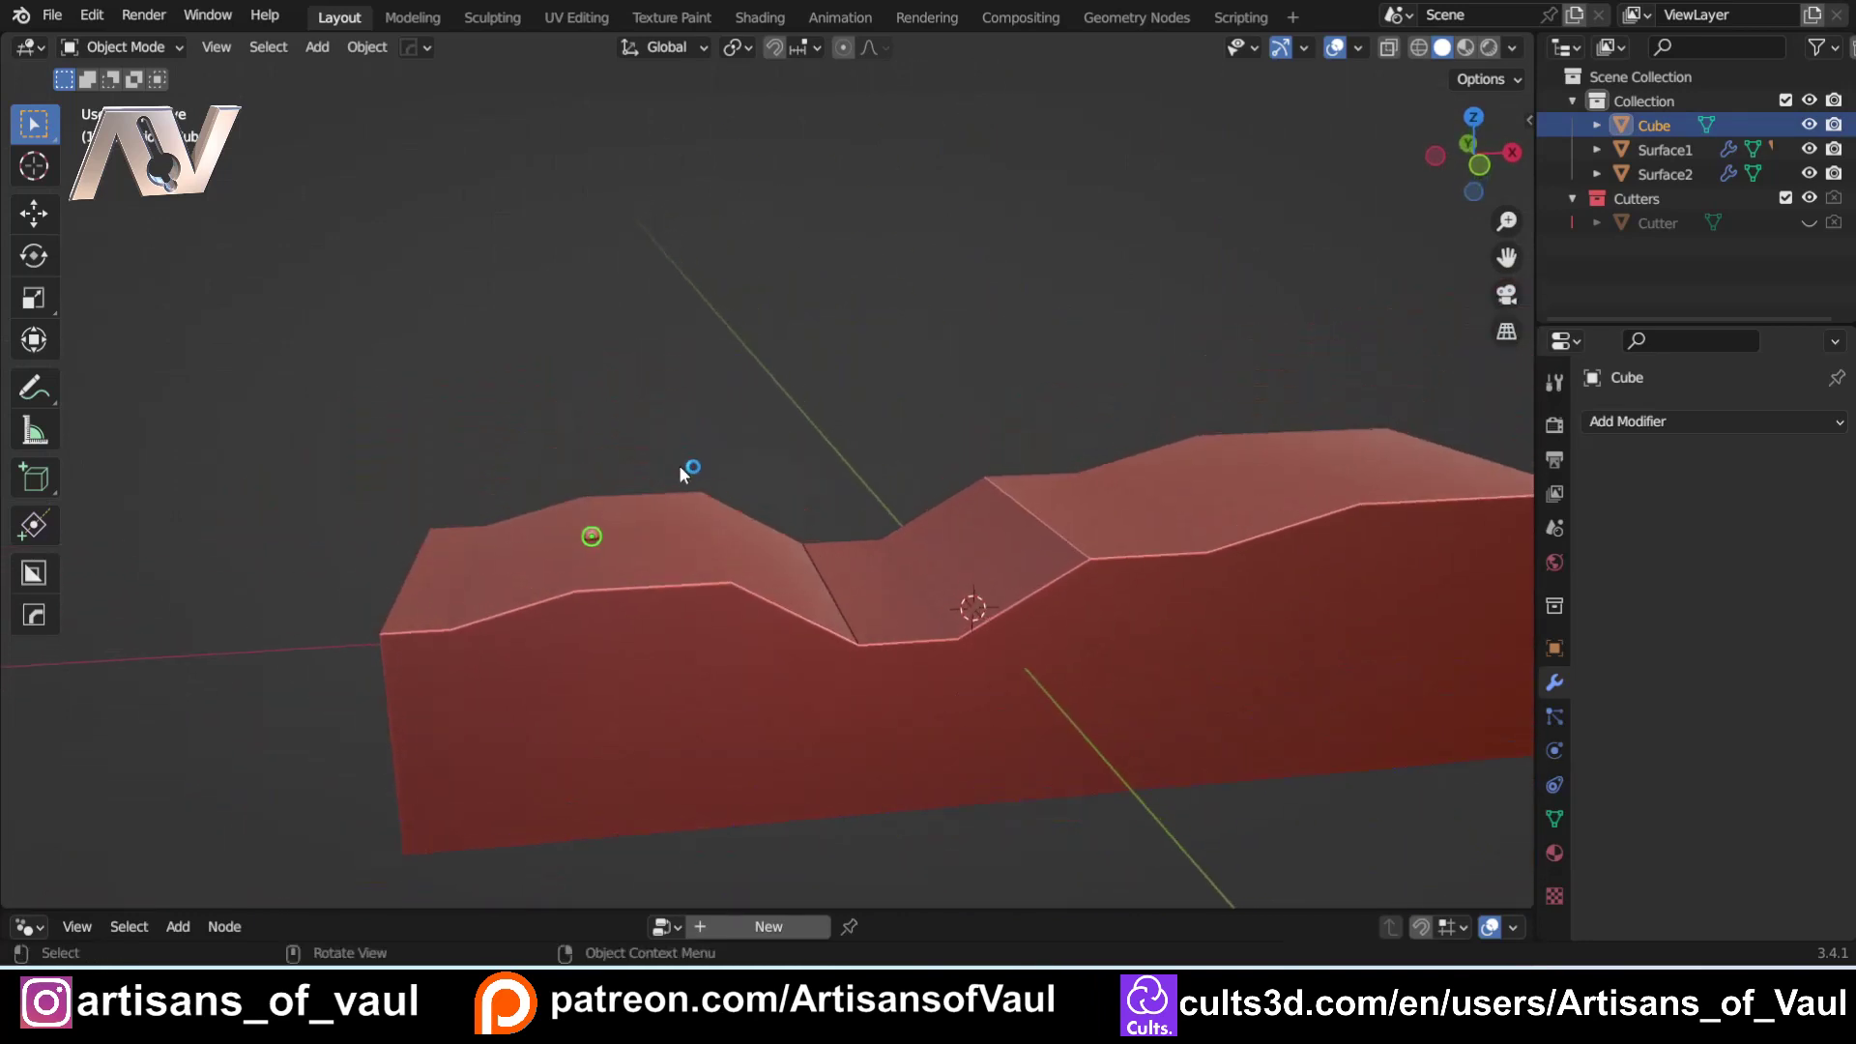
pyautogui.moveTo(961, 542); pyautogui.dragTo(940, 484, button='middle')
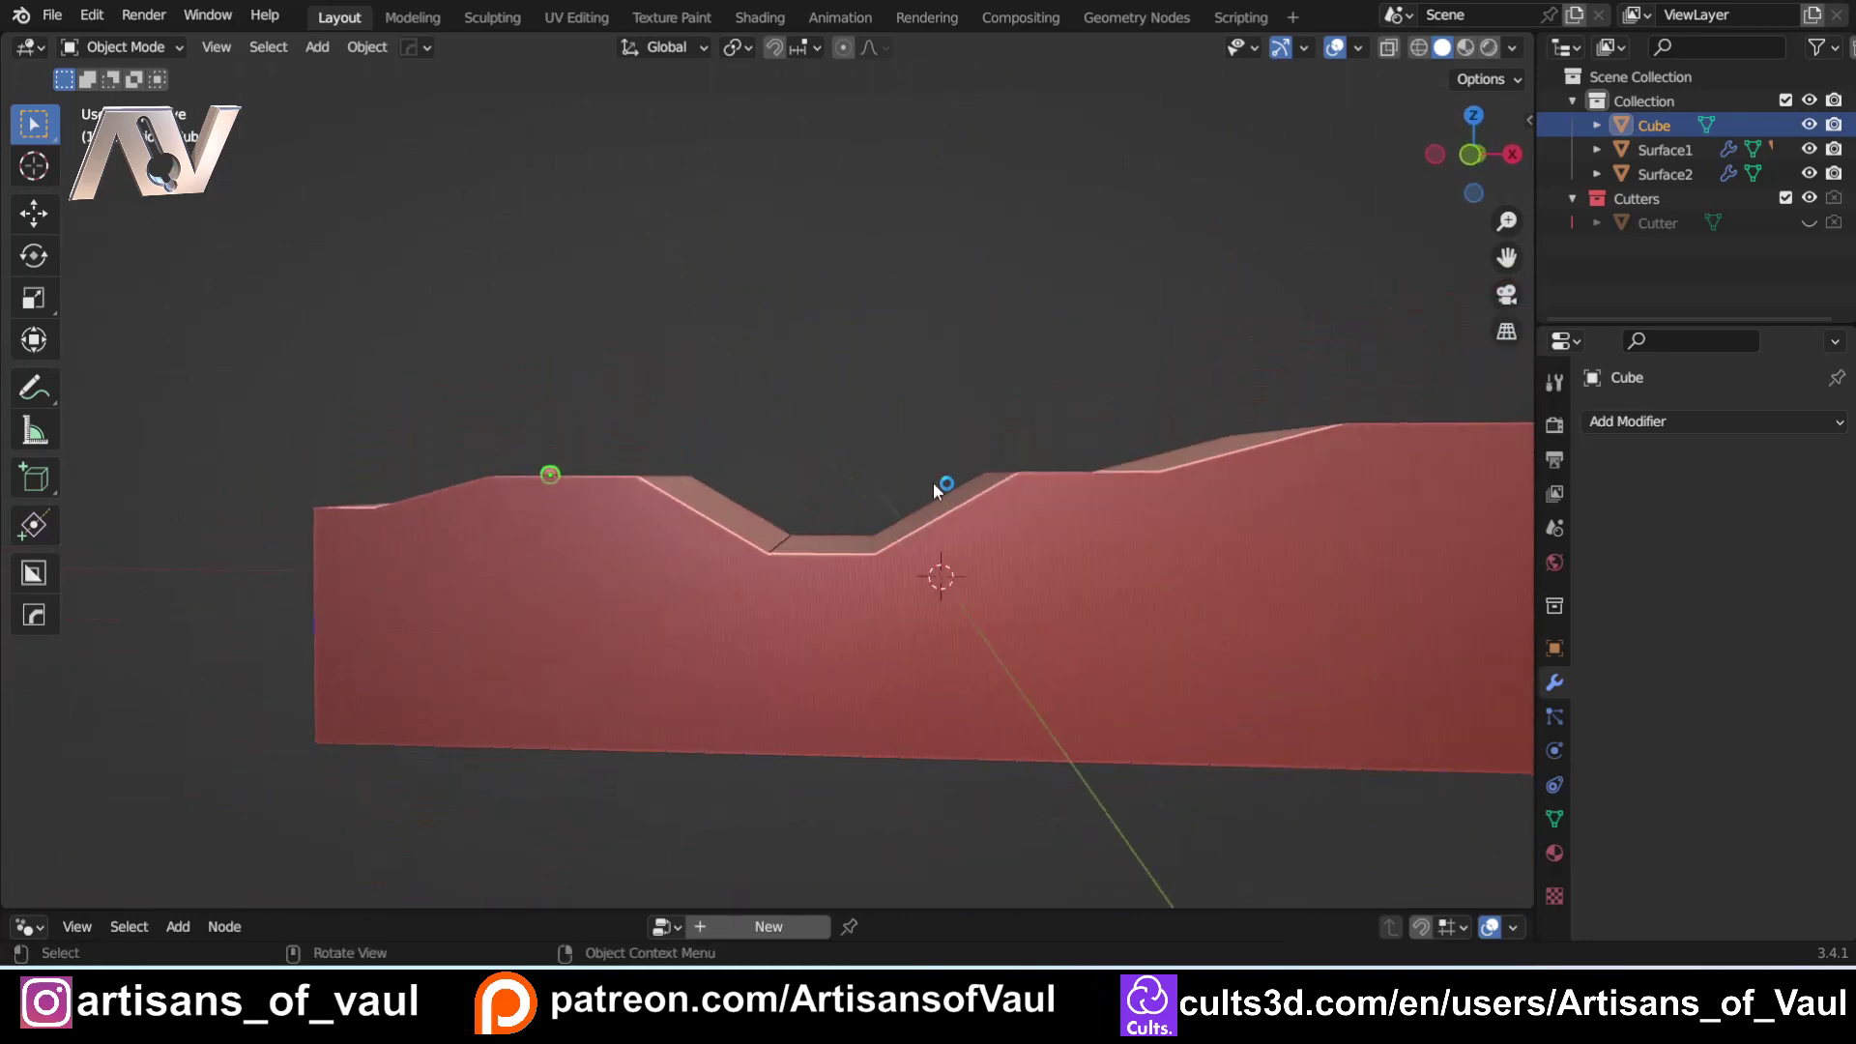
pyautogui.click(1471, 152)
pyautogui.scroll(-1, 883, 545)
pyautogui.scroll(3, 883, 545)
pyautogui.keyDown('shift'); pyautogui.moveTo(911, 537); pyautogui.dragTo(994, 560, button='middle'); pyautogui.keyUp('shift')
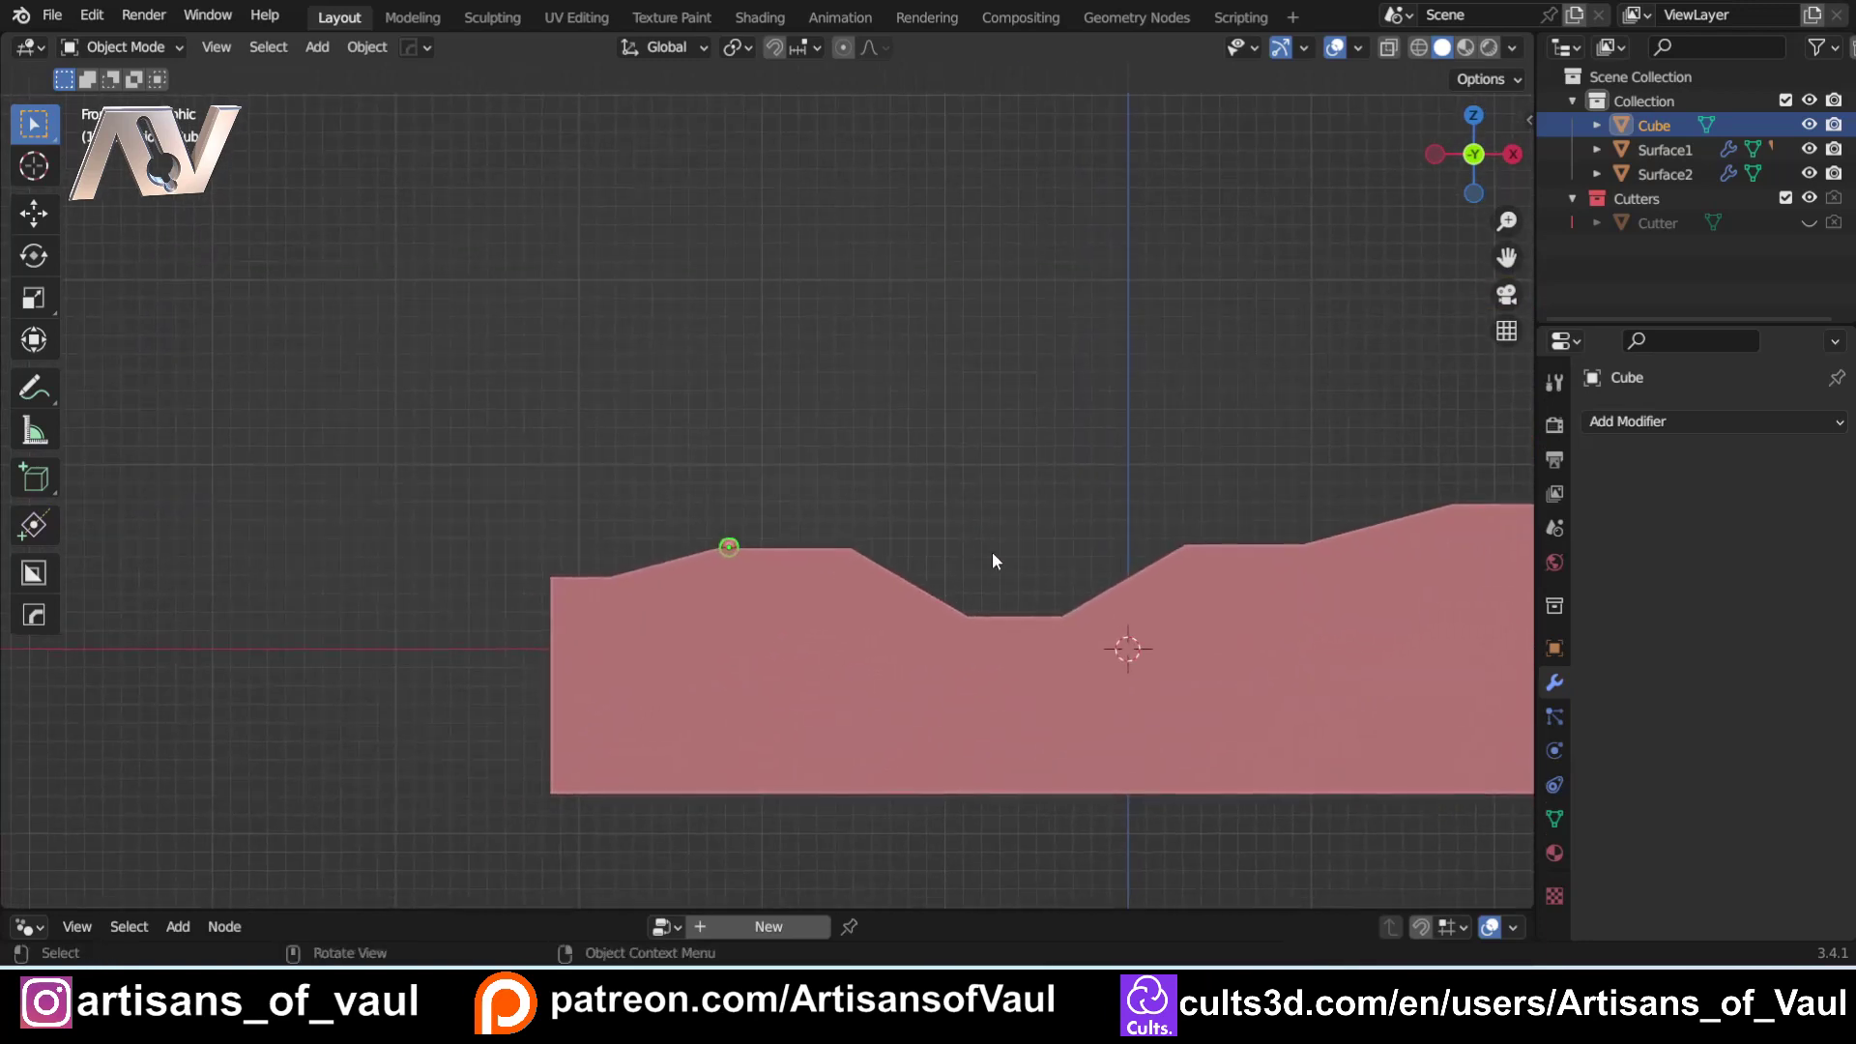
pyautogui.press('g')
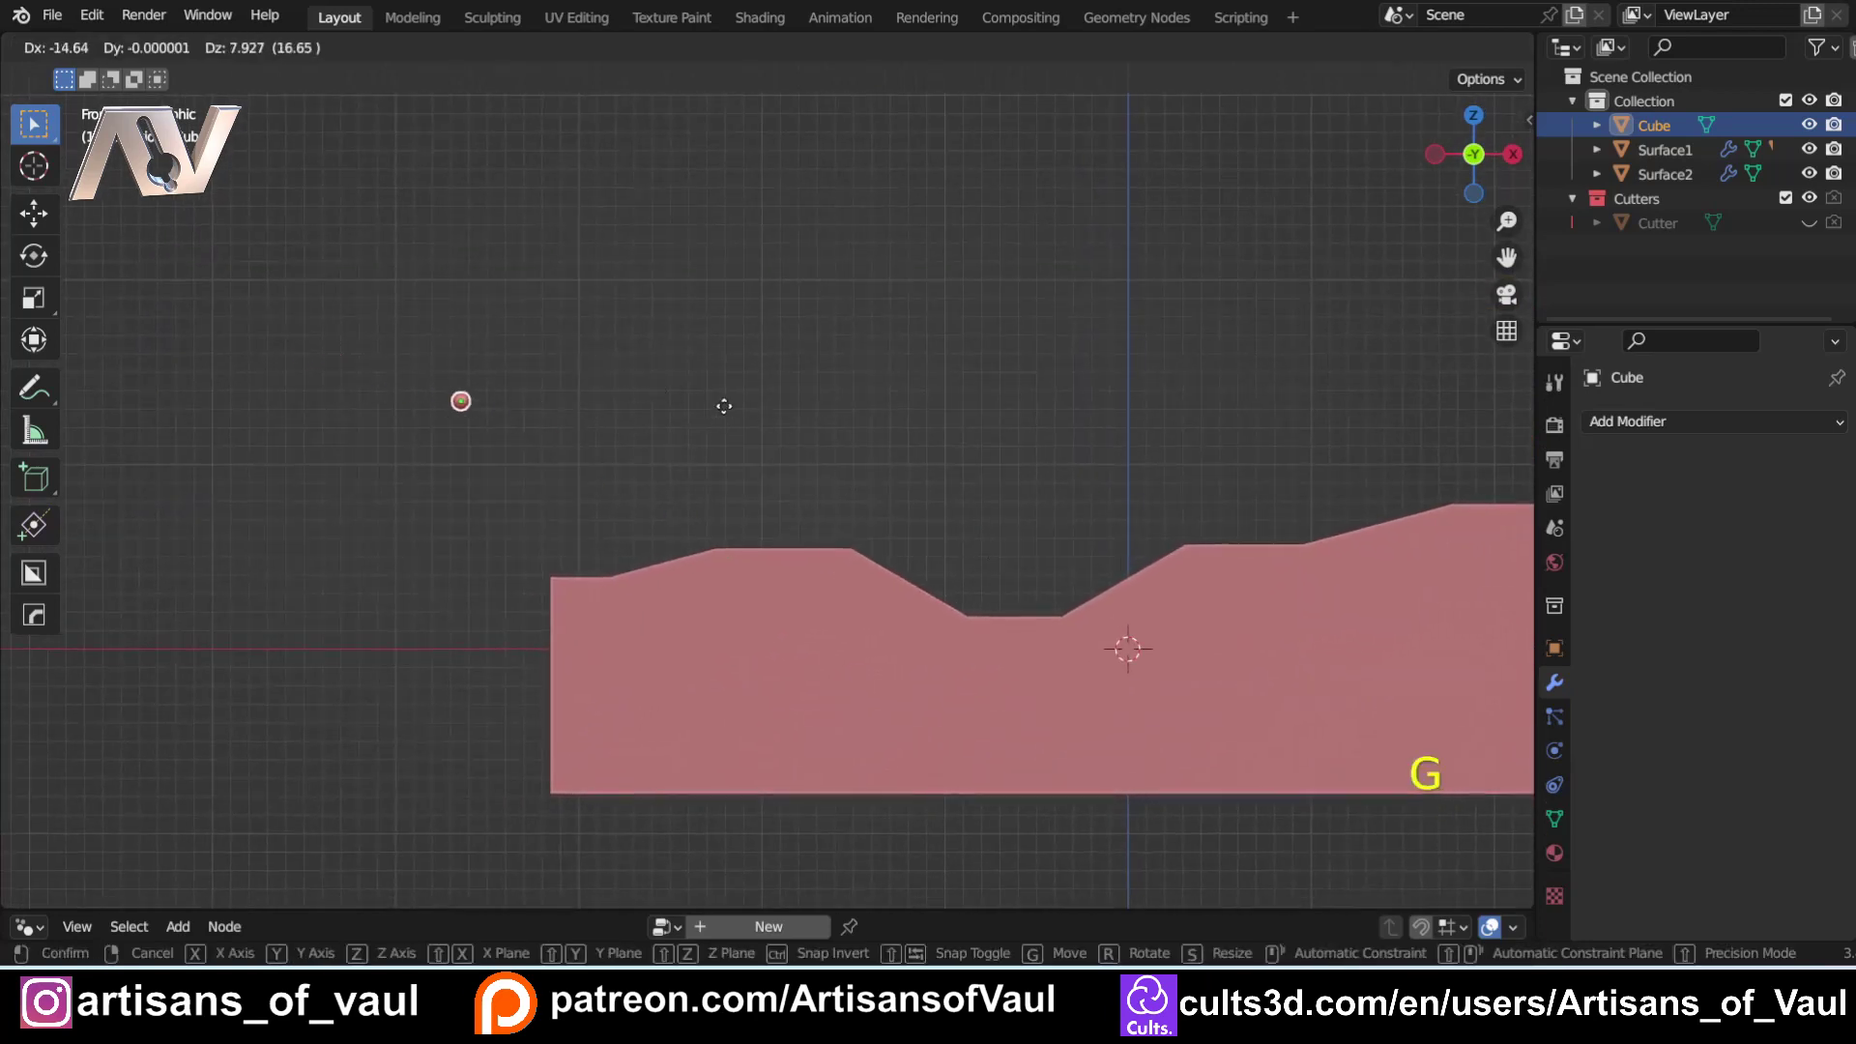
pyautogui.click(655, 414)
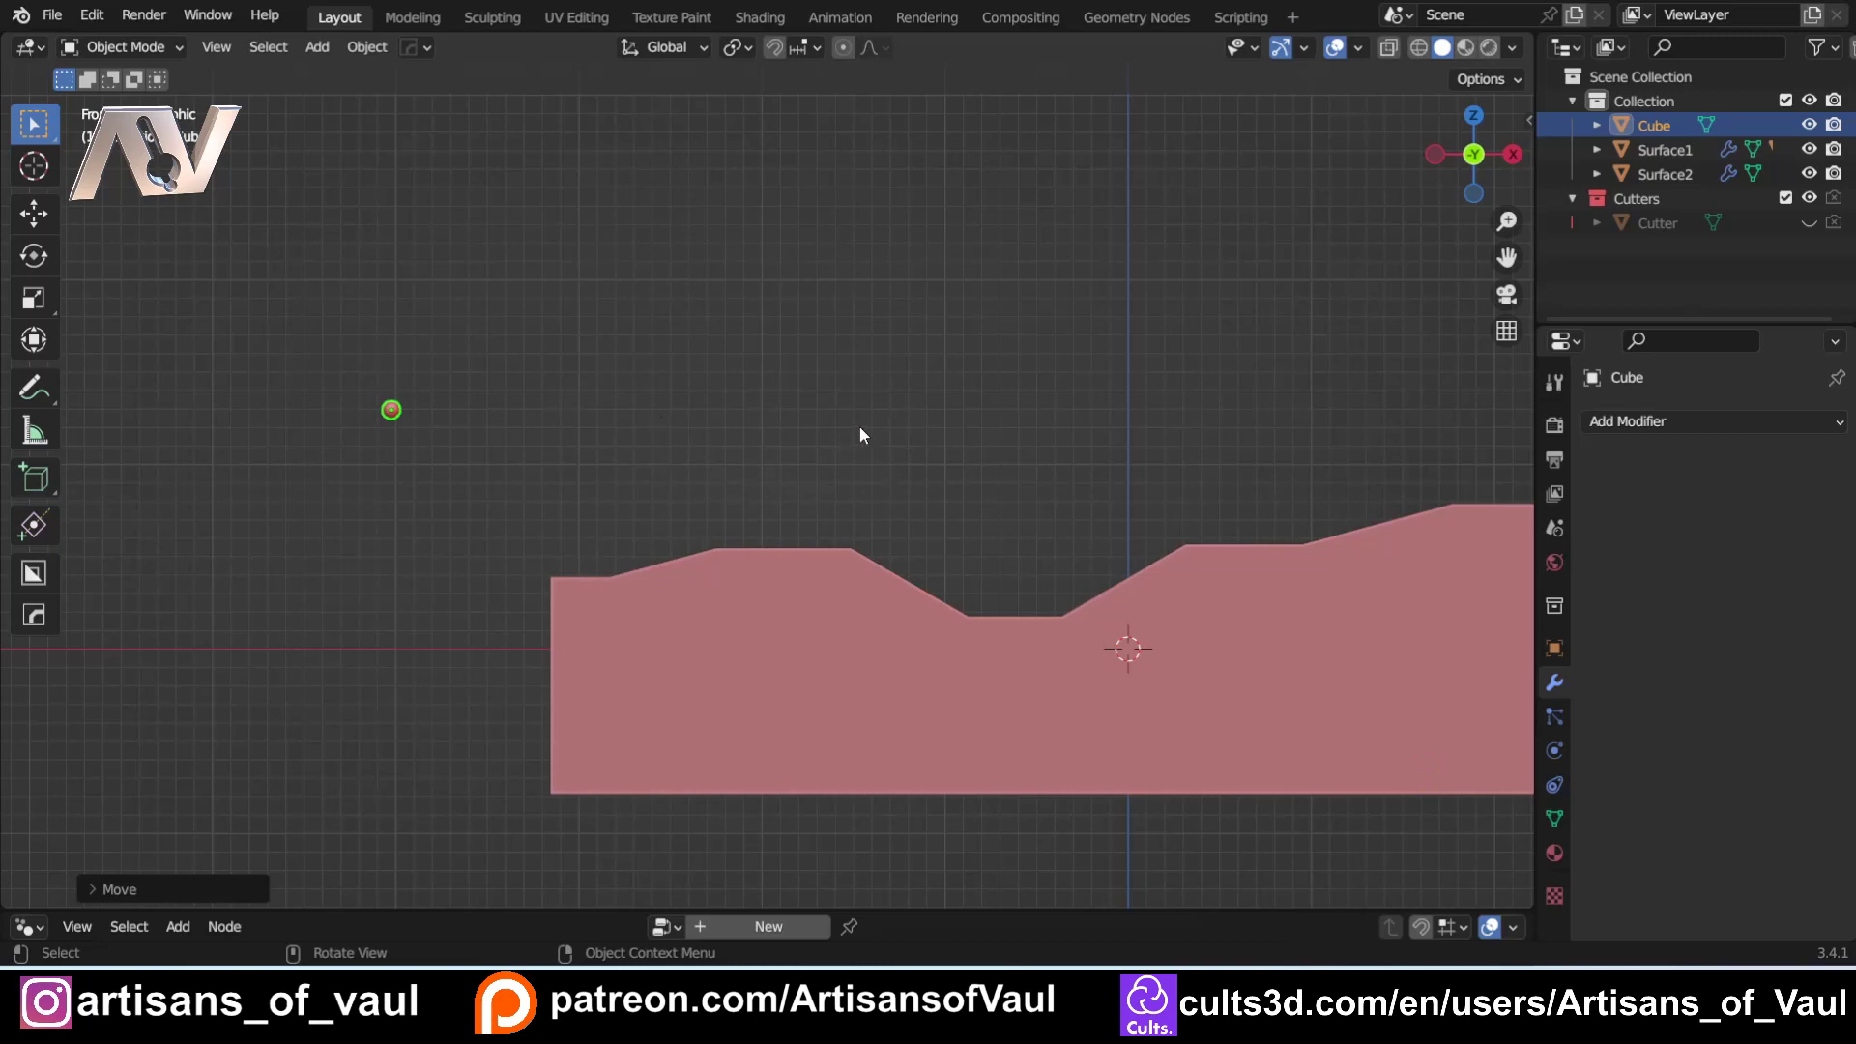
pyautogui.click(999, 581)
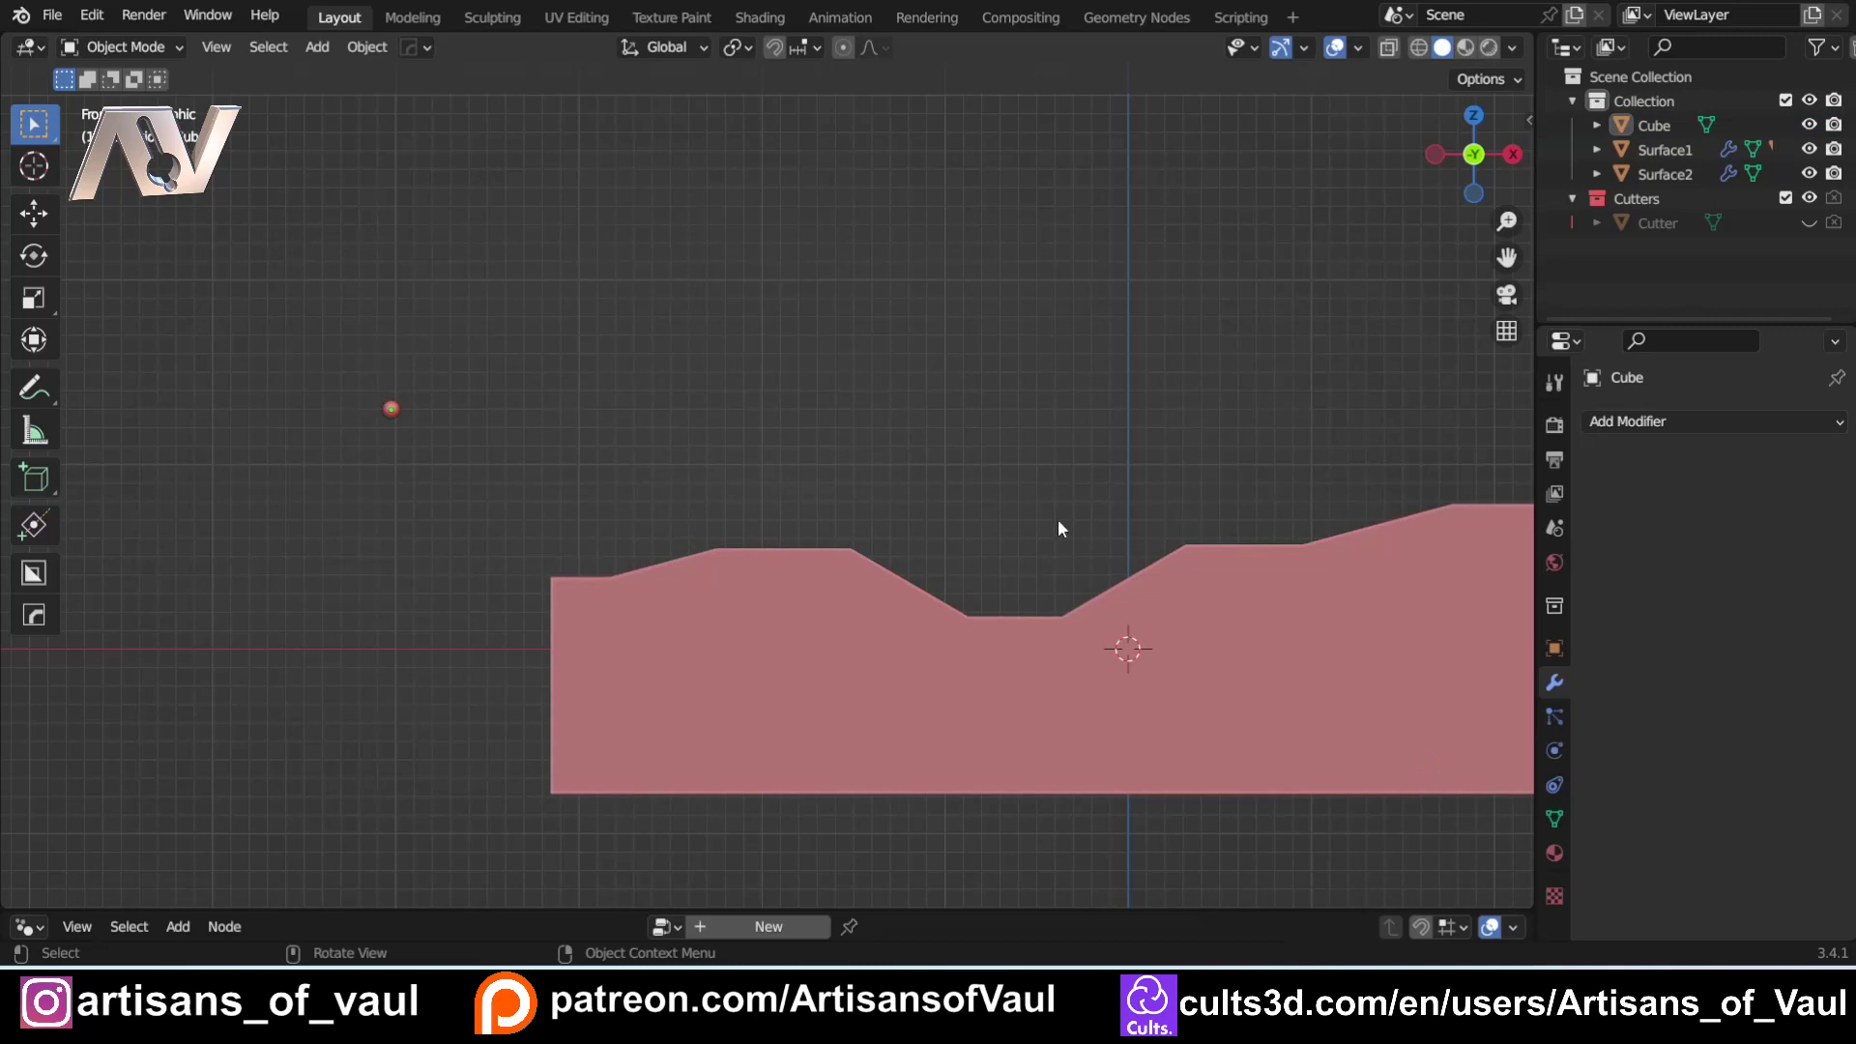
pyautogui.hotkey('shift', 'a')
pyautogui.moveTo(1233, 404)
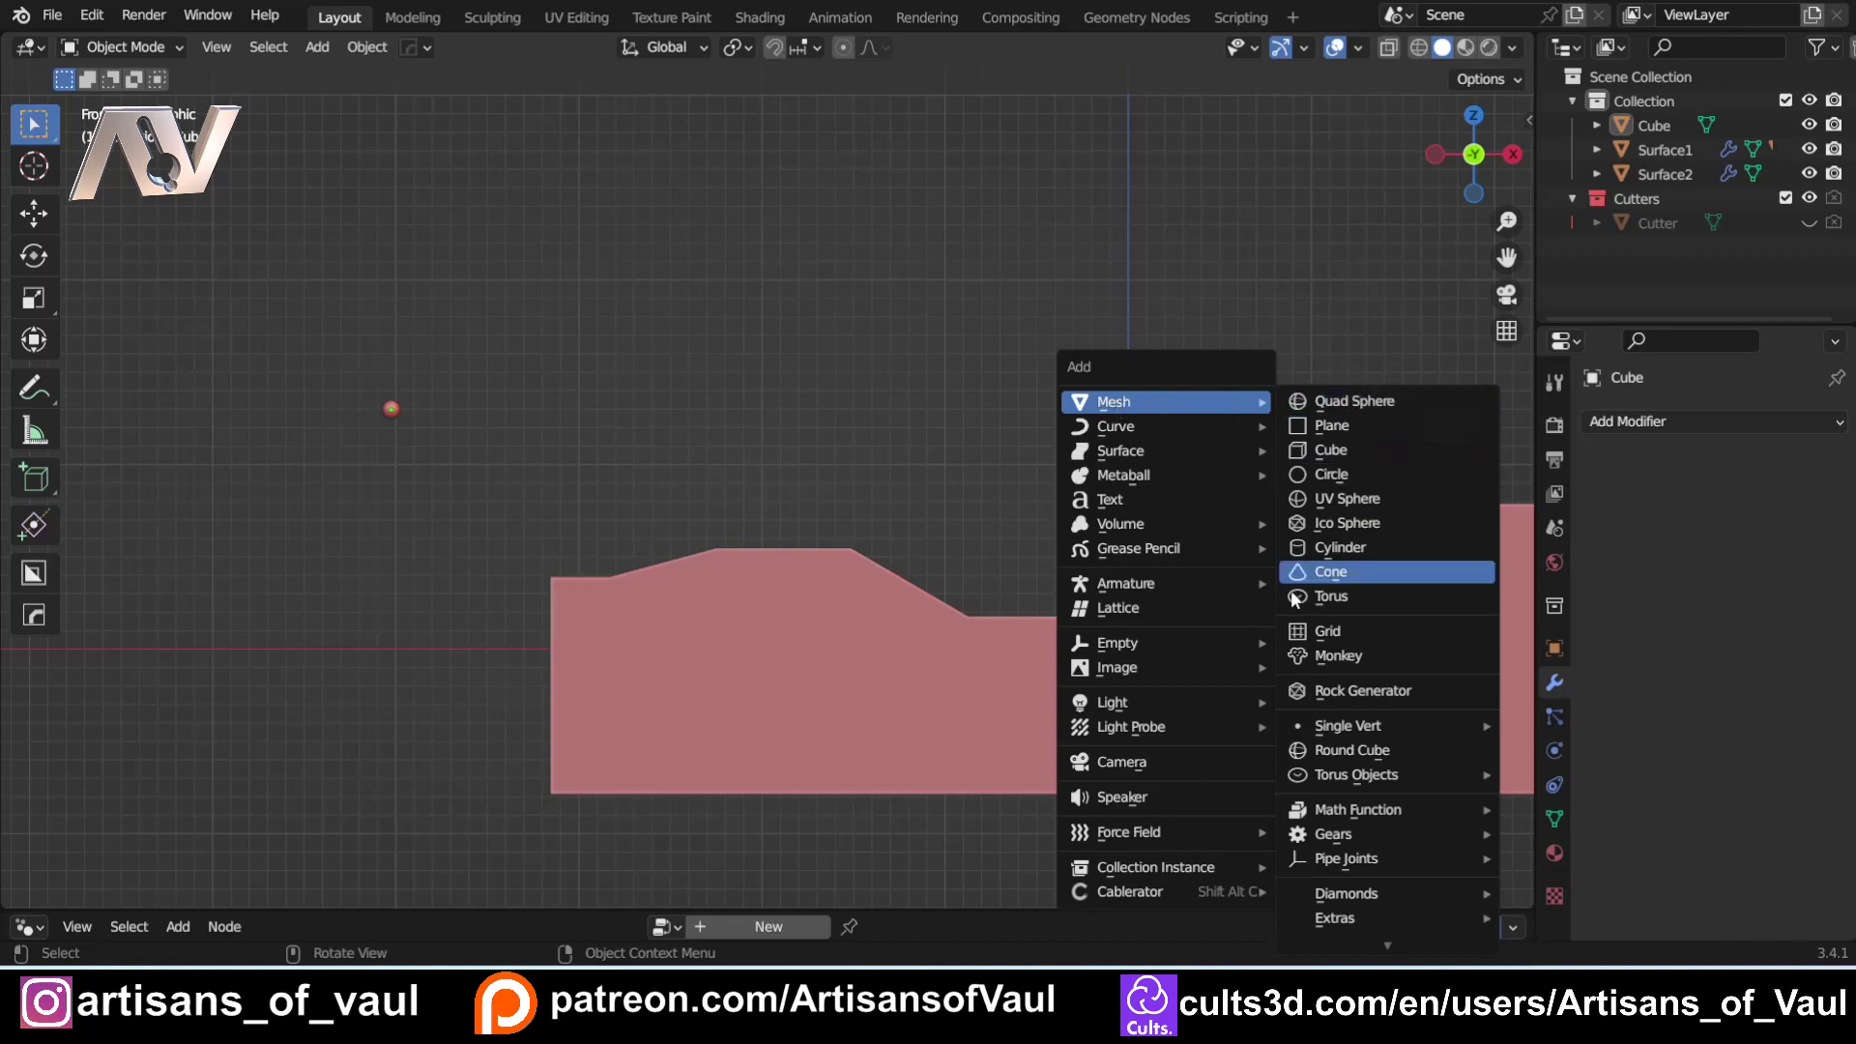
pyautogui.moveTo(1326, 730)
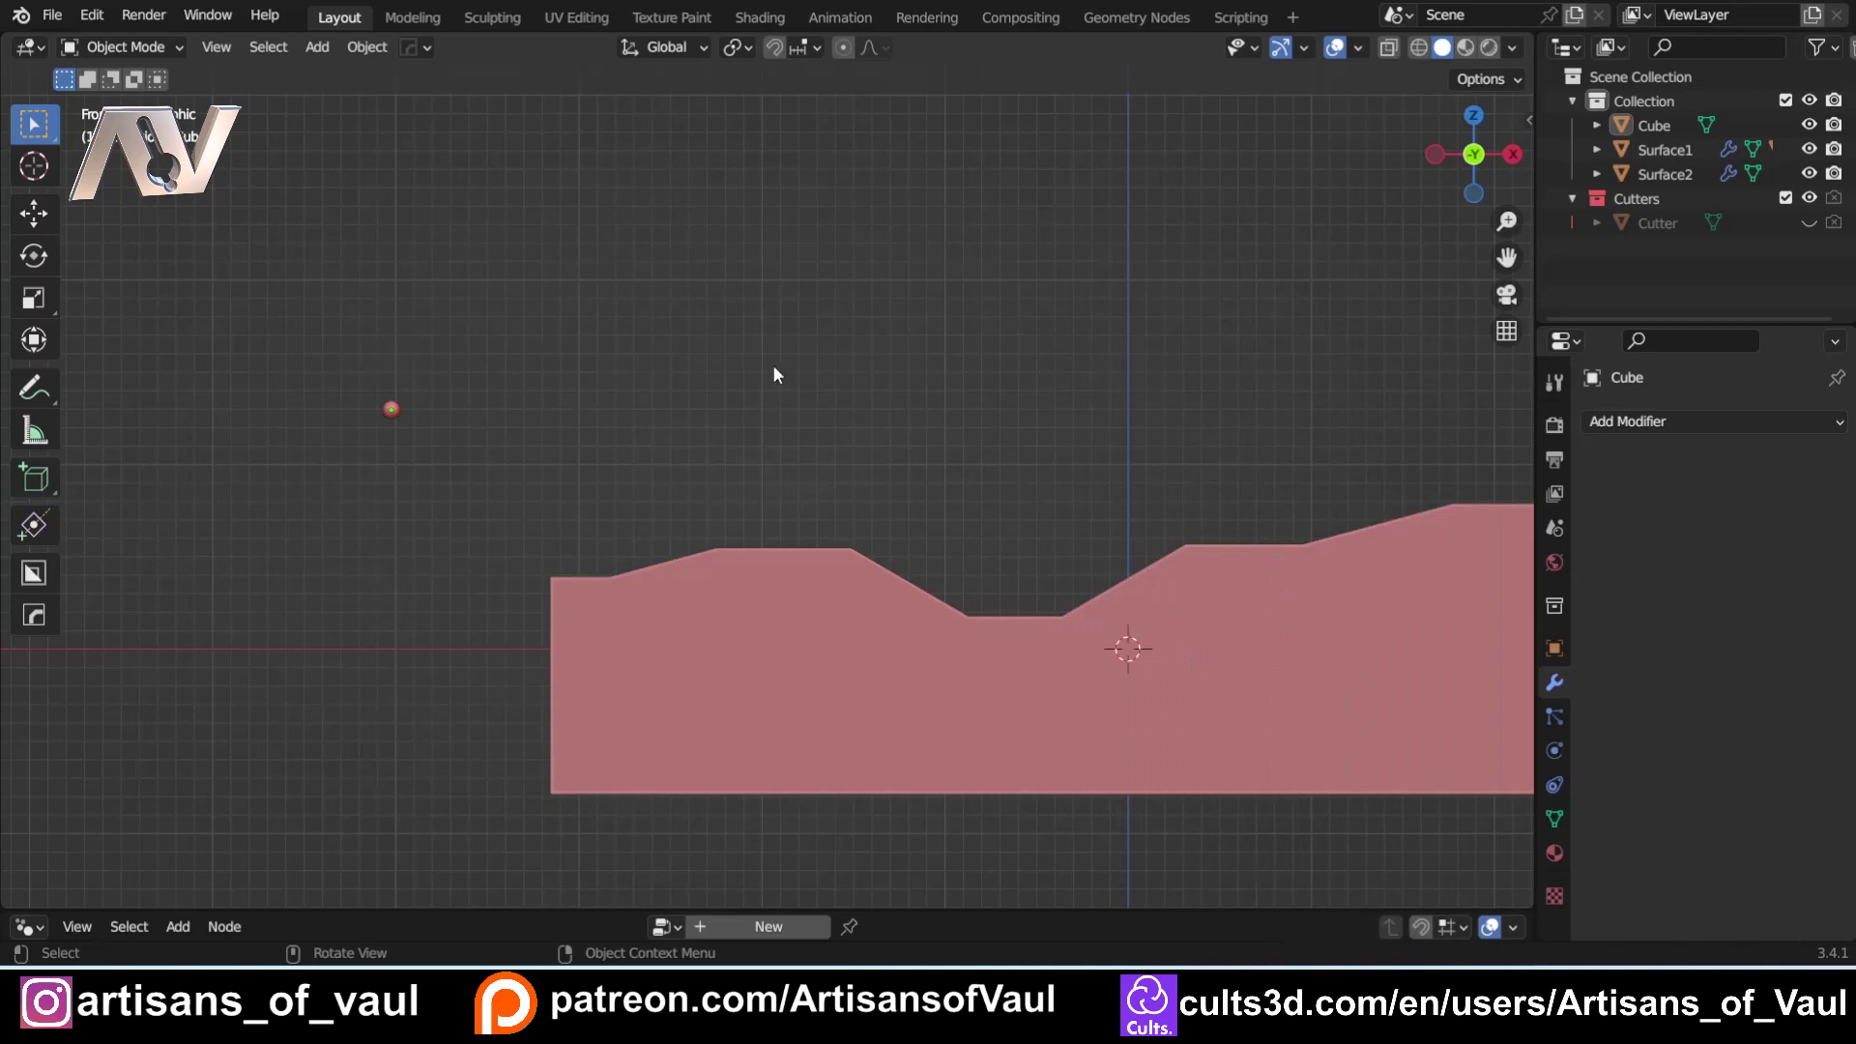
# Check in the add-on preferences, filtered by "ext", whether Add Mesh: Extra Objects is enabled.
pyautogui.click(91, 14)
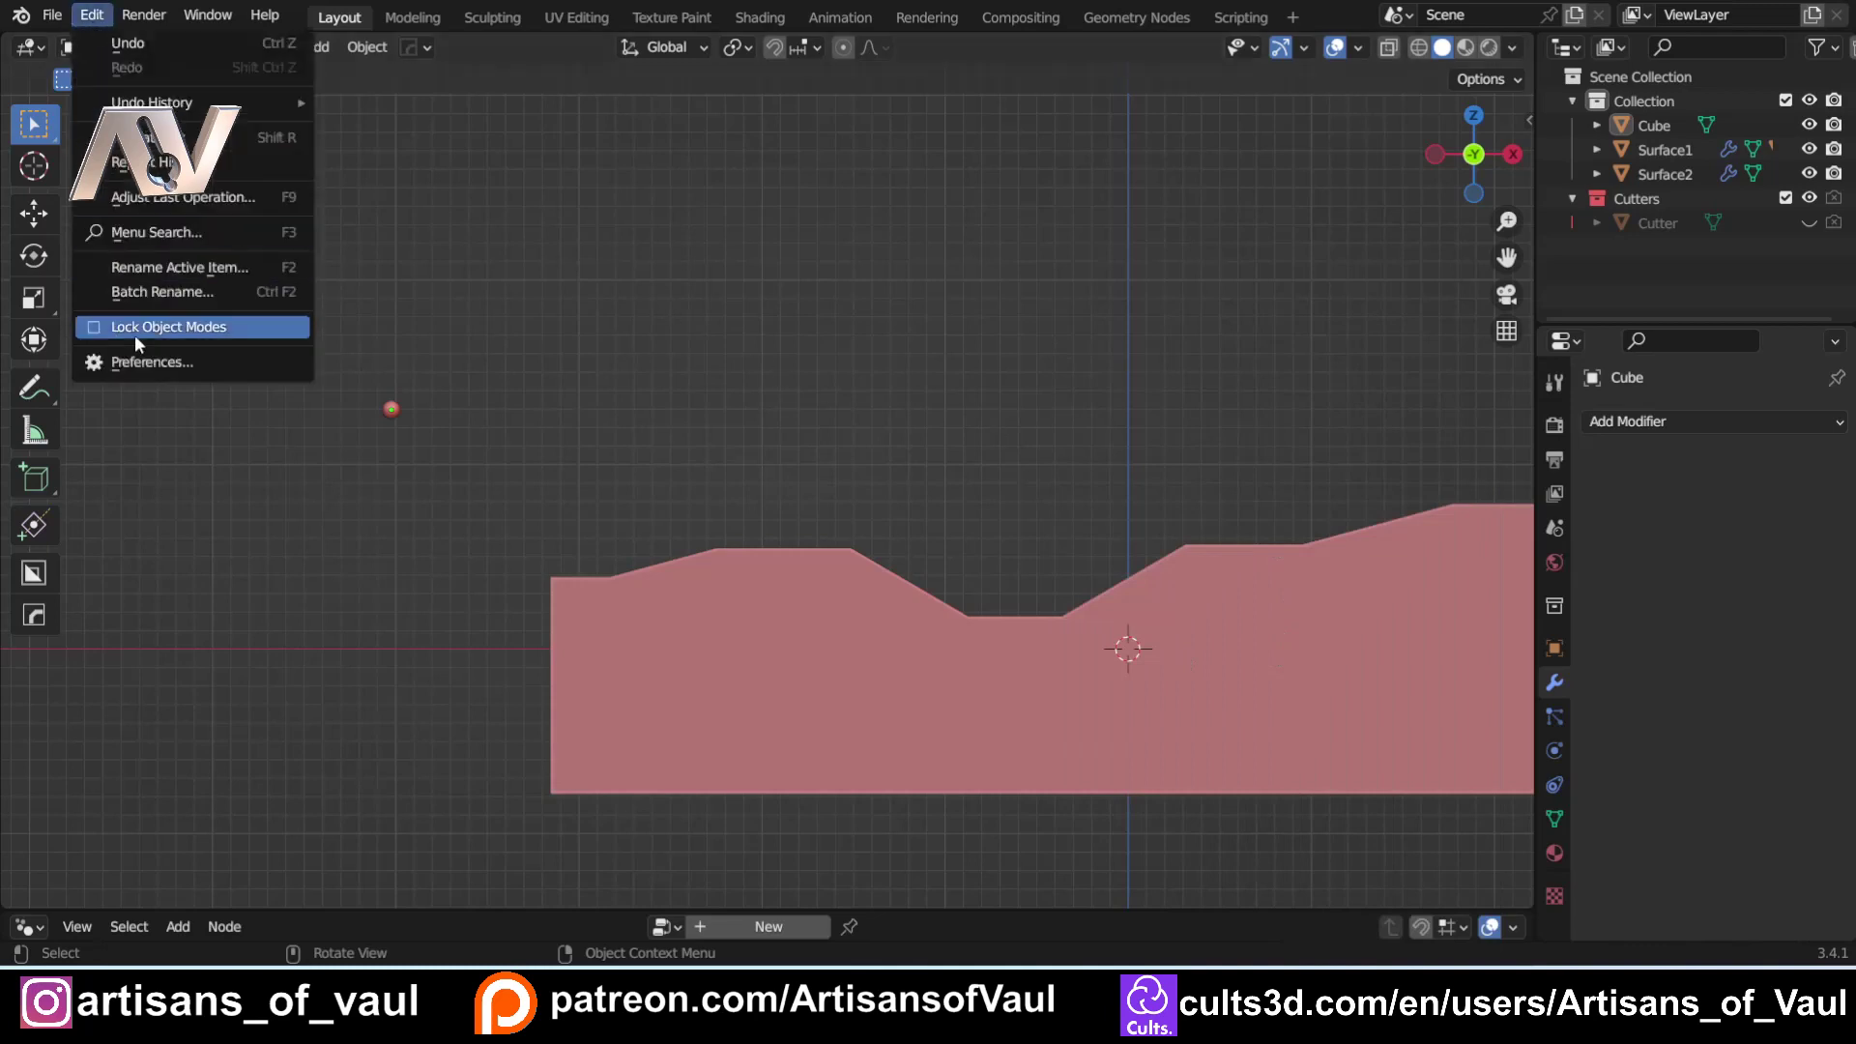
pyautogui.click(141, 361)
pyautogui.moveTo(326, 39); pyautogui.dragTo(801, 207)
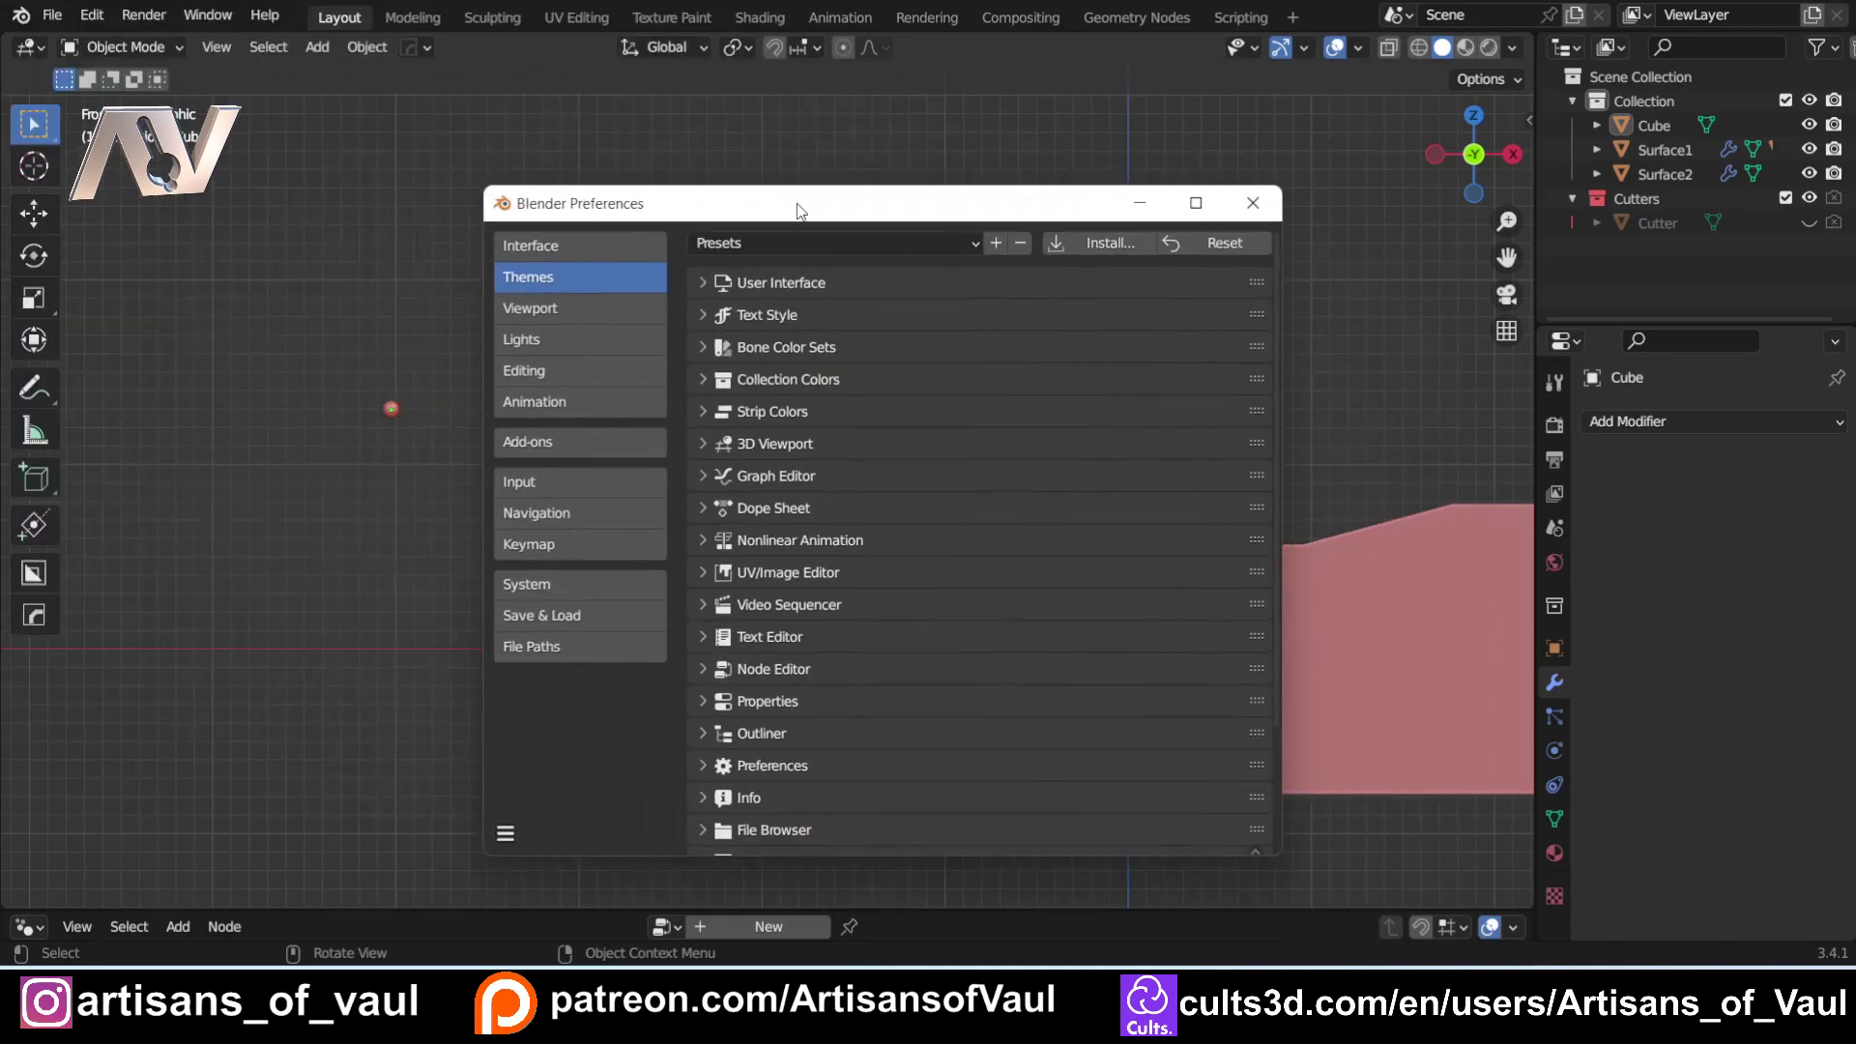
pyautogui.click(606, 435)
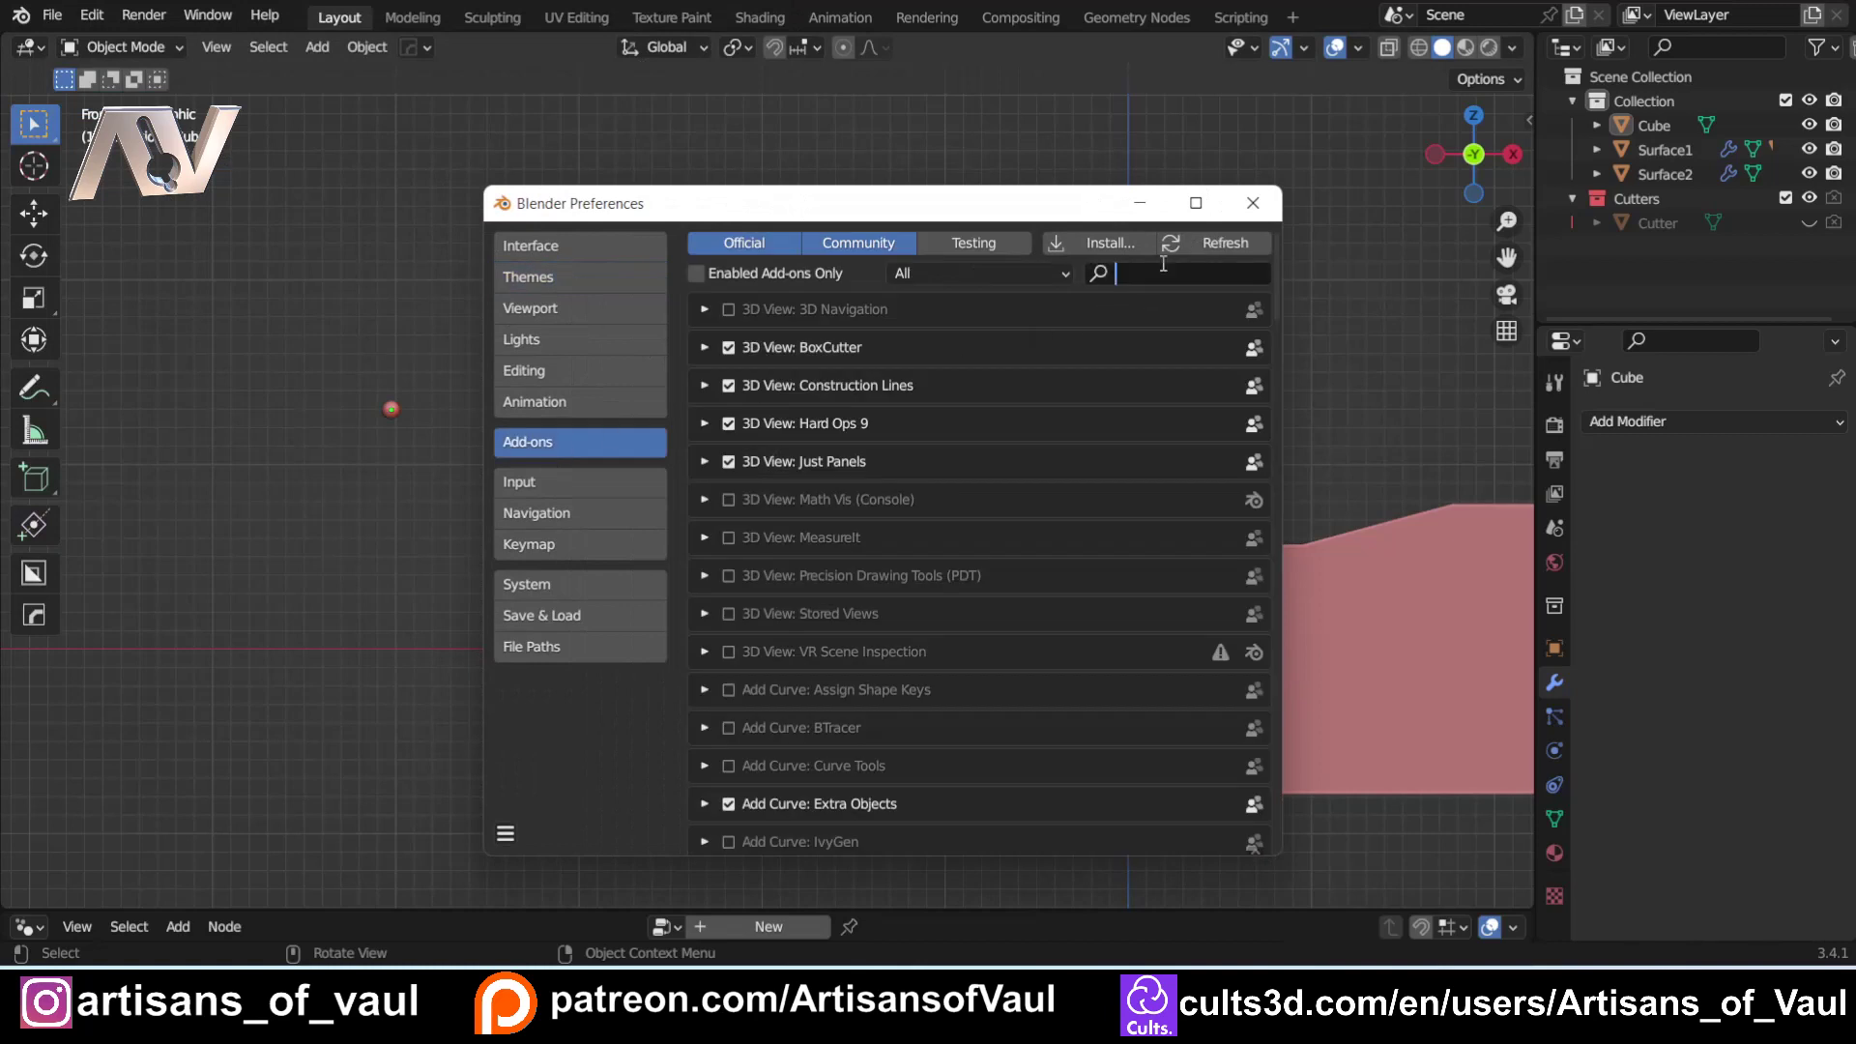
pyautogui.write('ext')
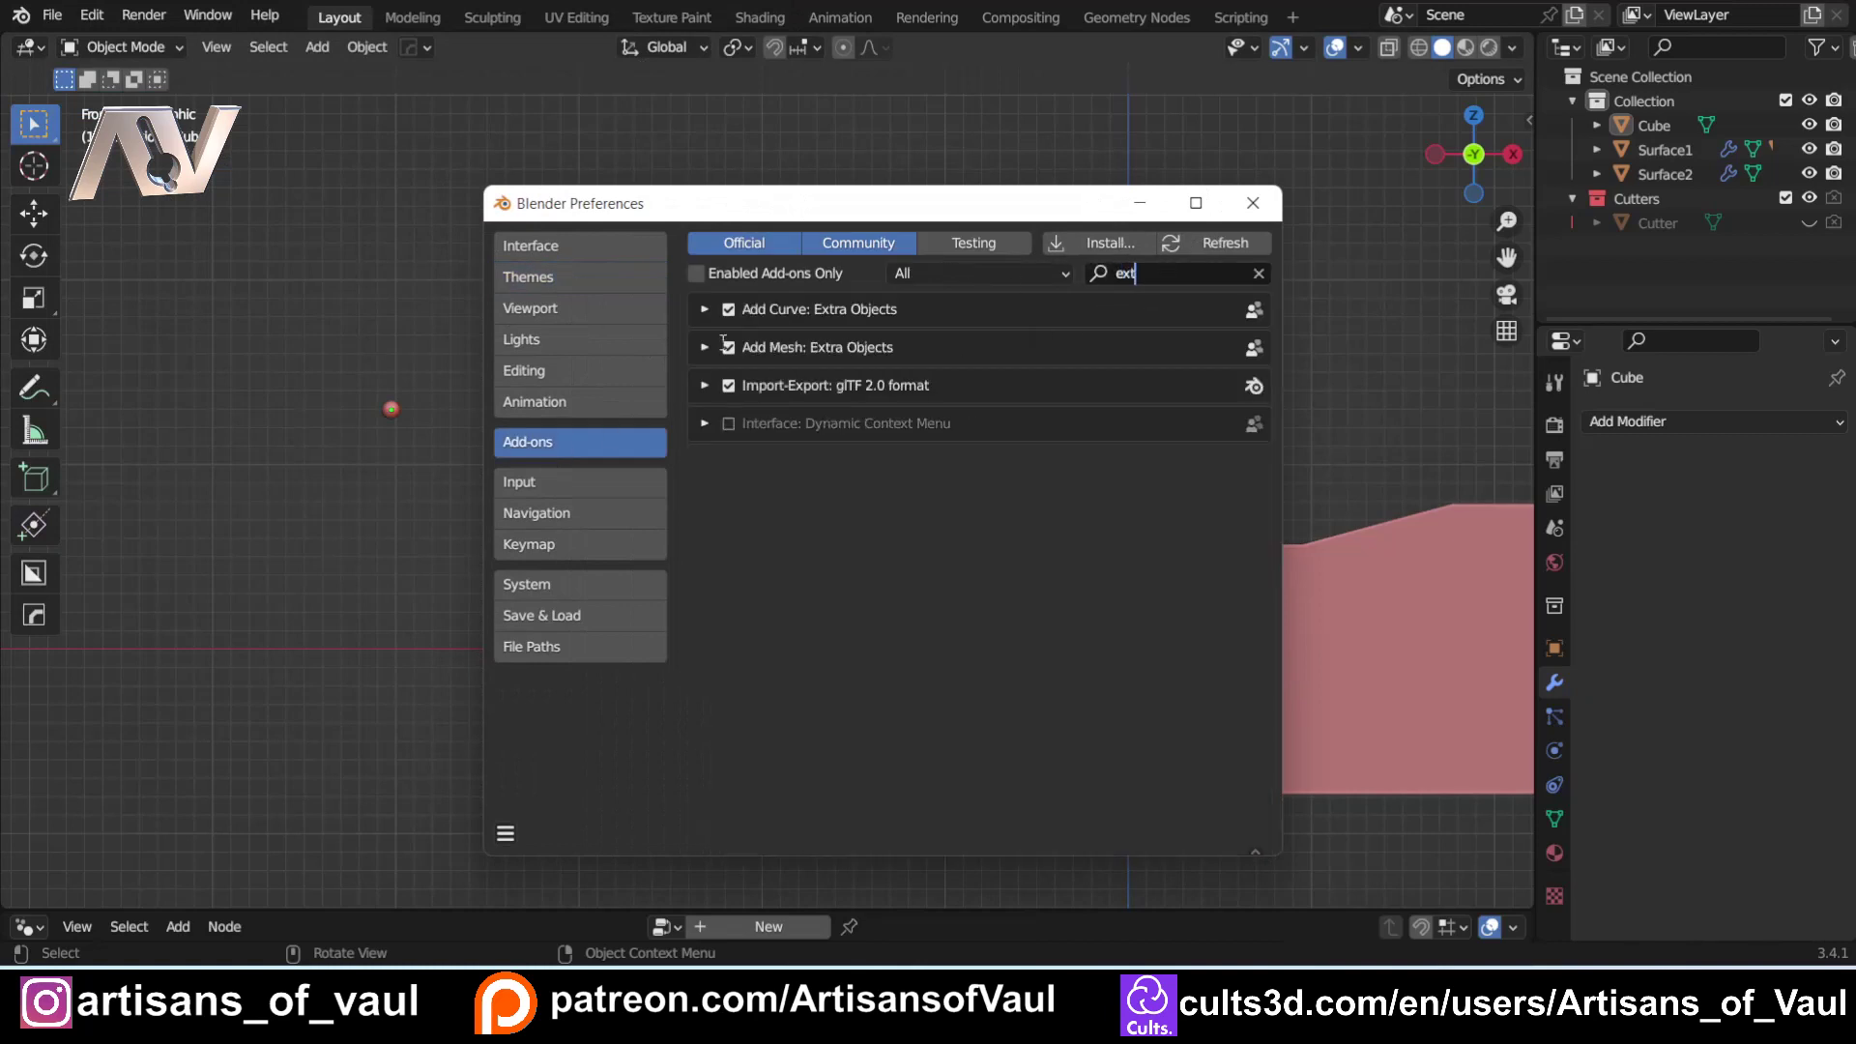
pyautogui.click(1253, 204)
# Add a single-vertex mesh object and, in Object Mode, move it above Surface1's left end.
pyautogui.hotkey('shift', 'a')
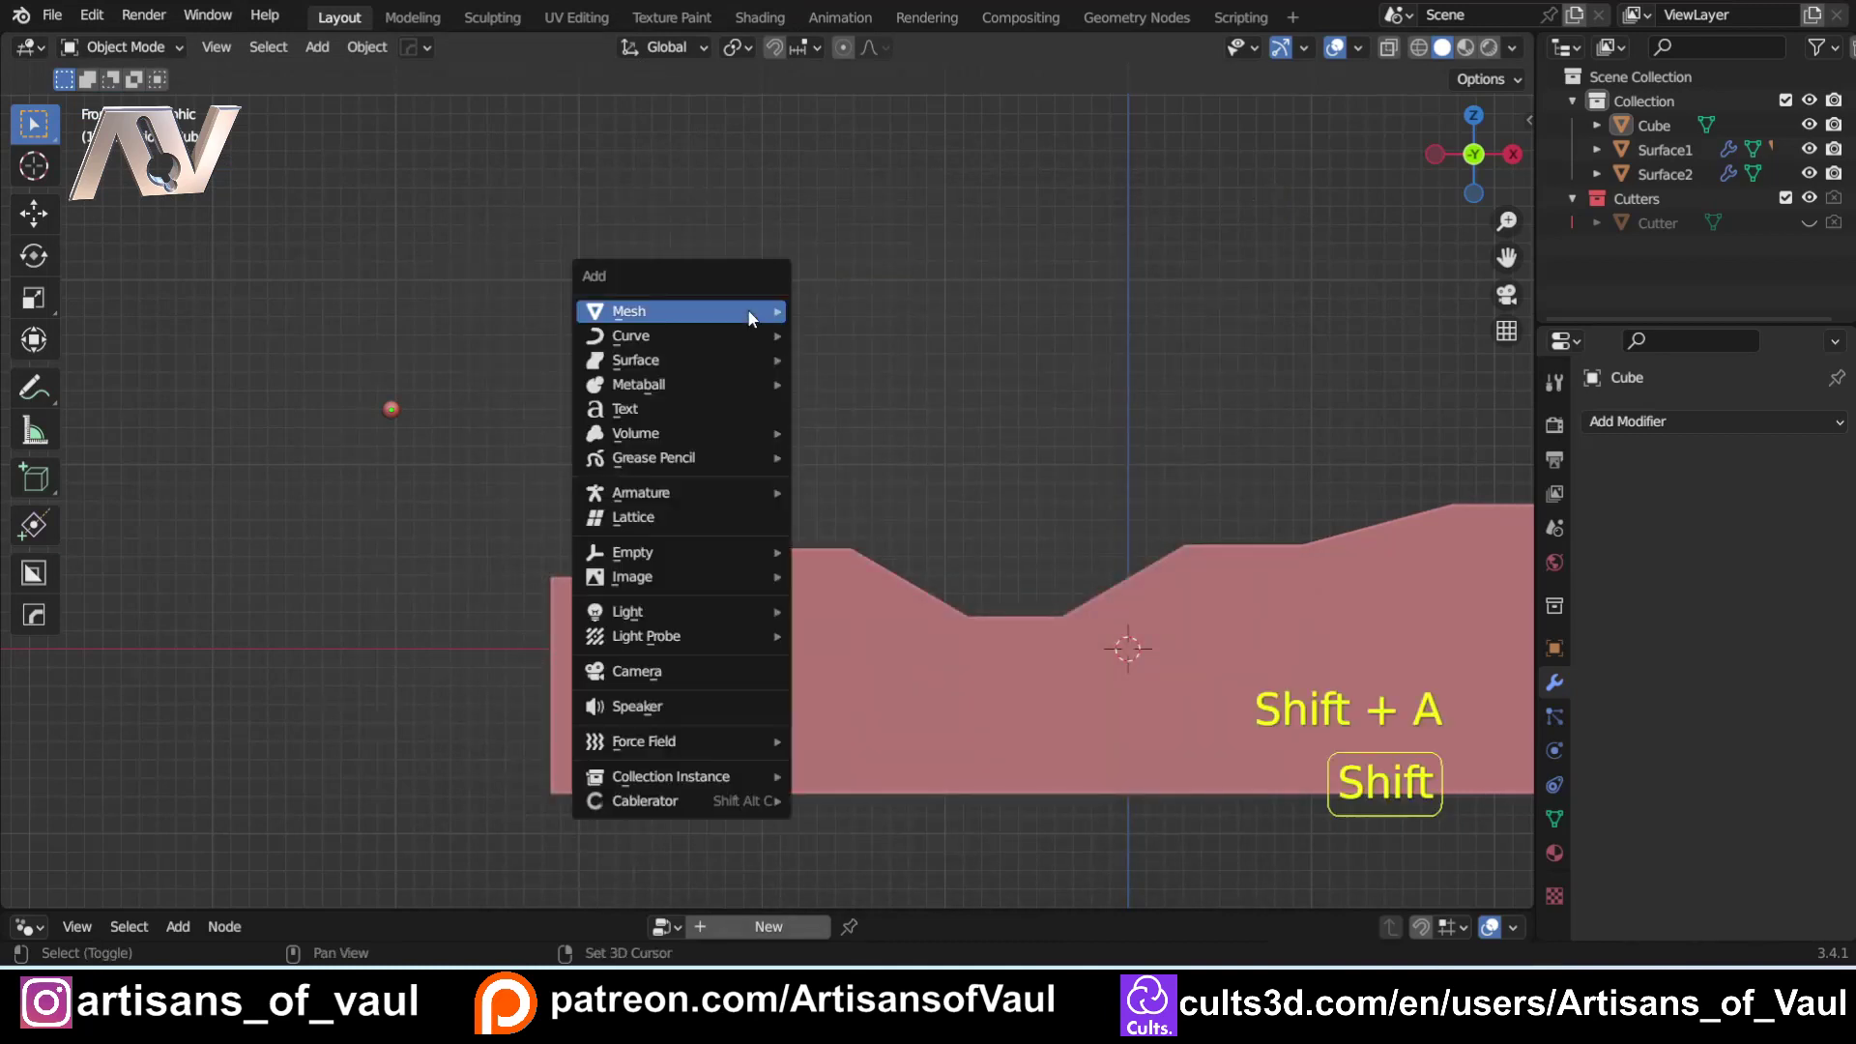
pyautogui.moveTo(746, 309)
pyautogui.moveTo(859, 642)
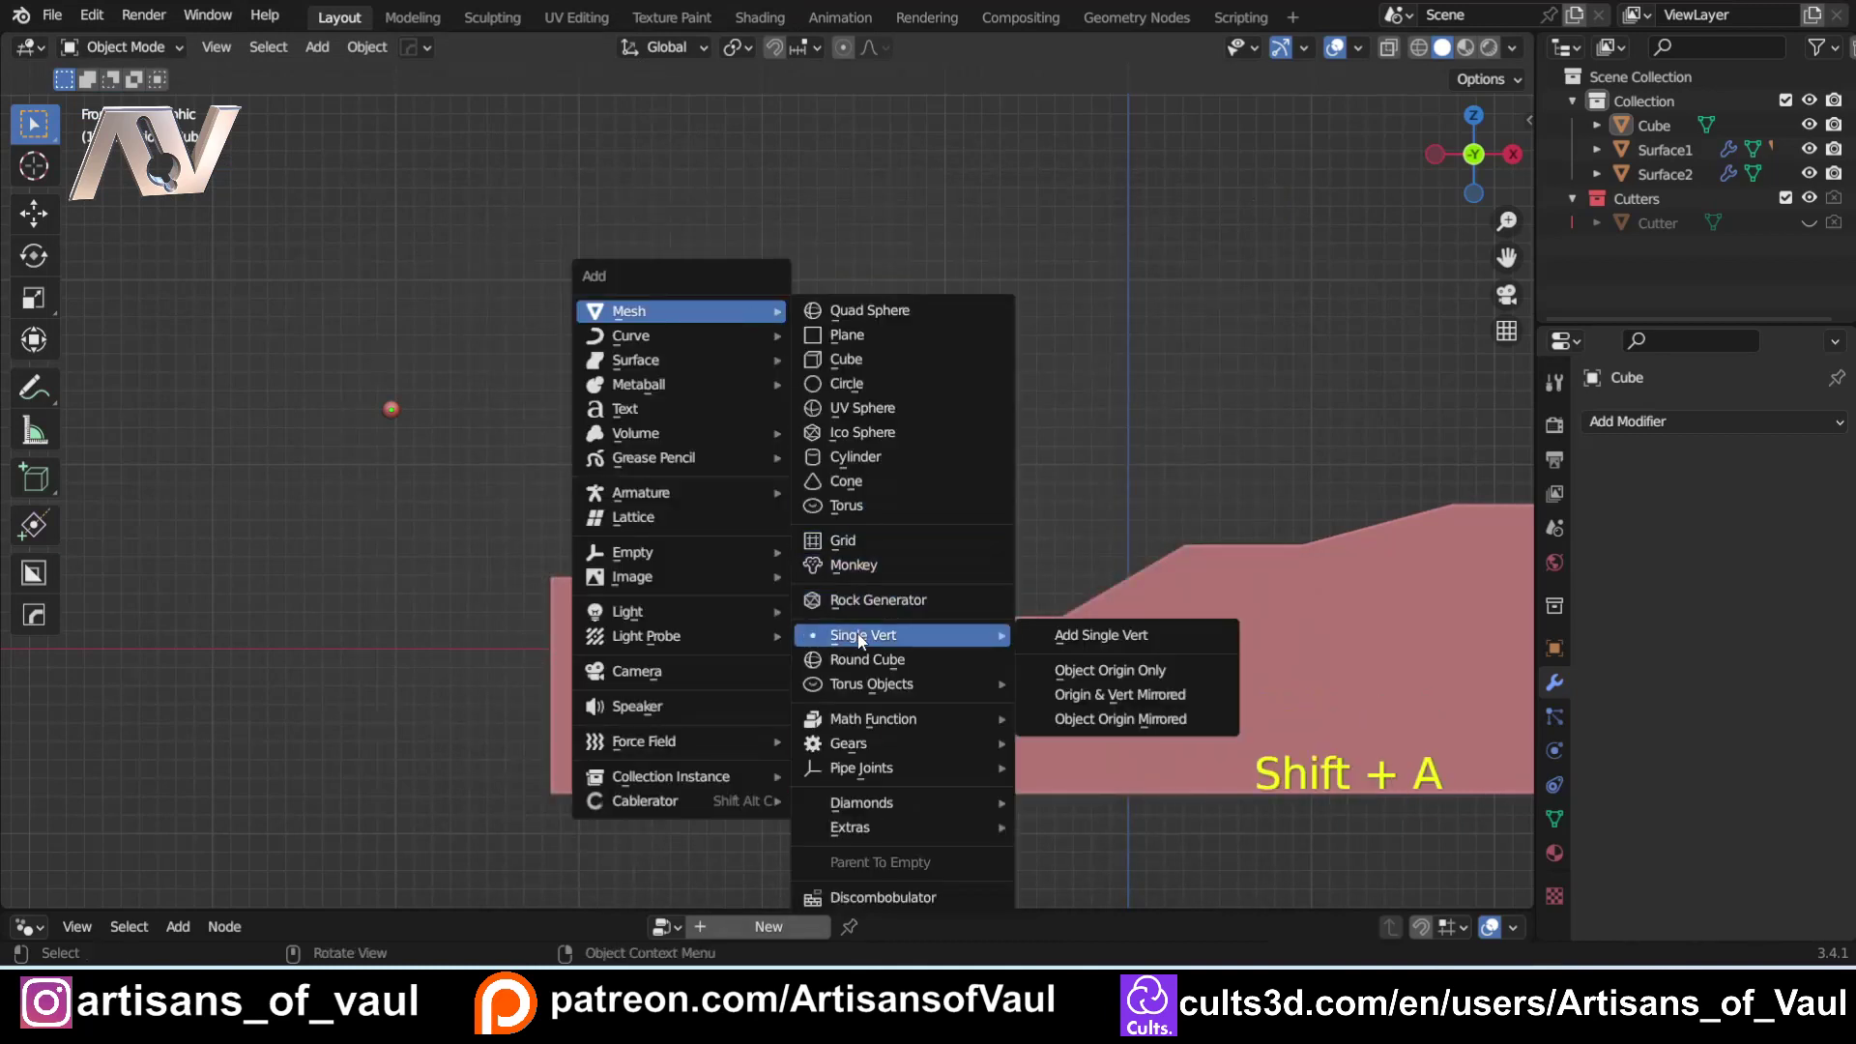
pyautogui.click(1108, 635)
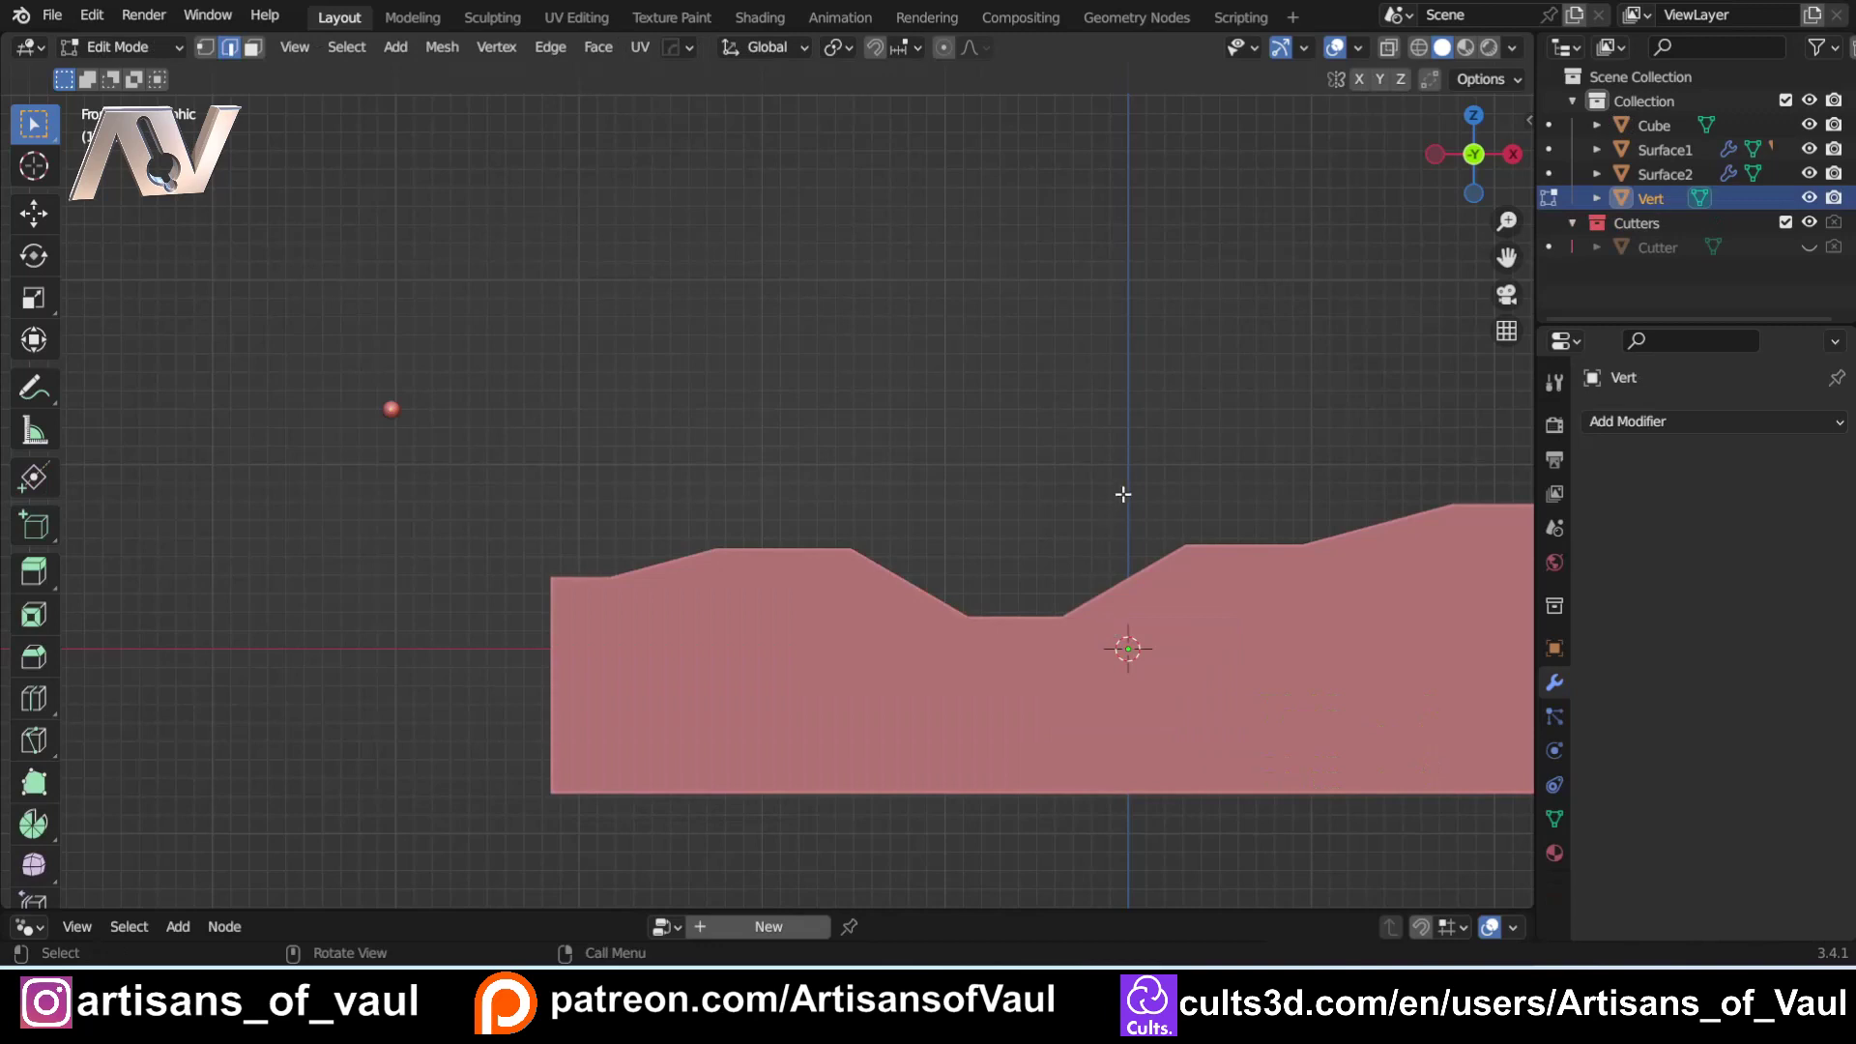
pyautogui.press('Tab')
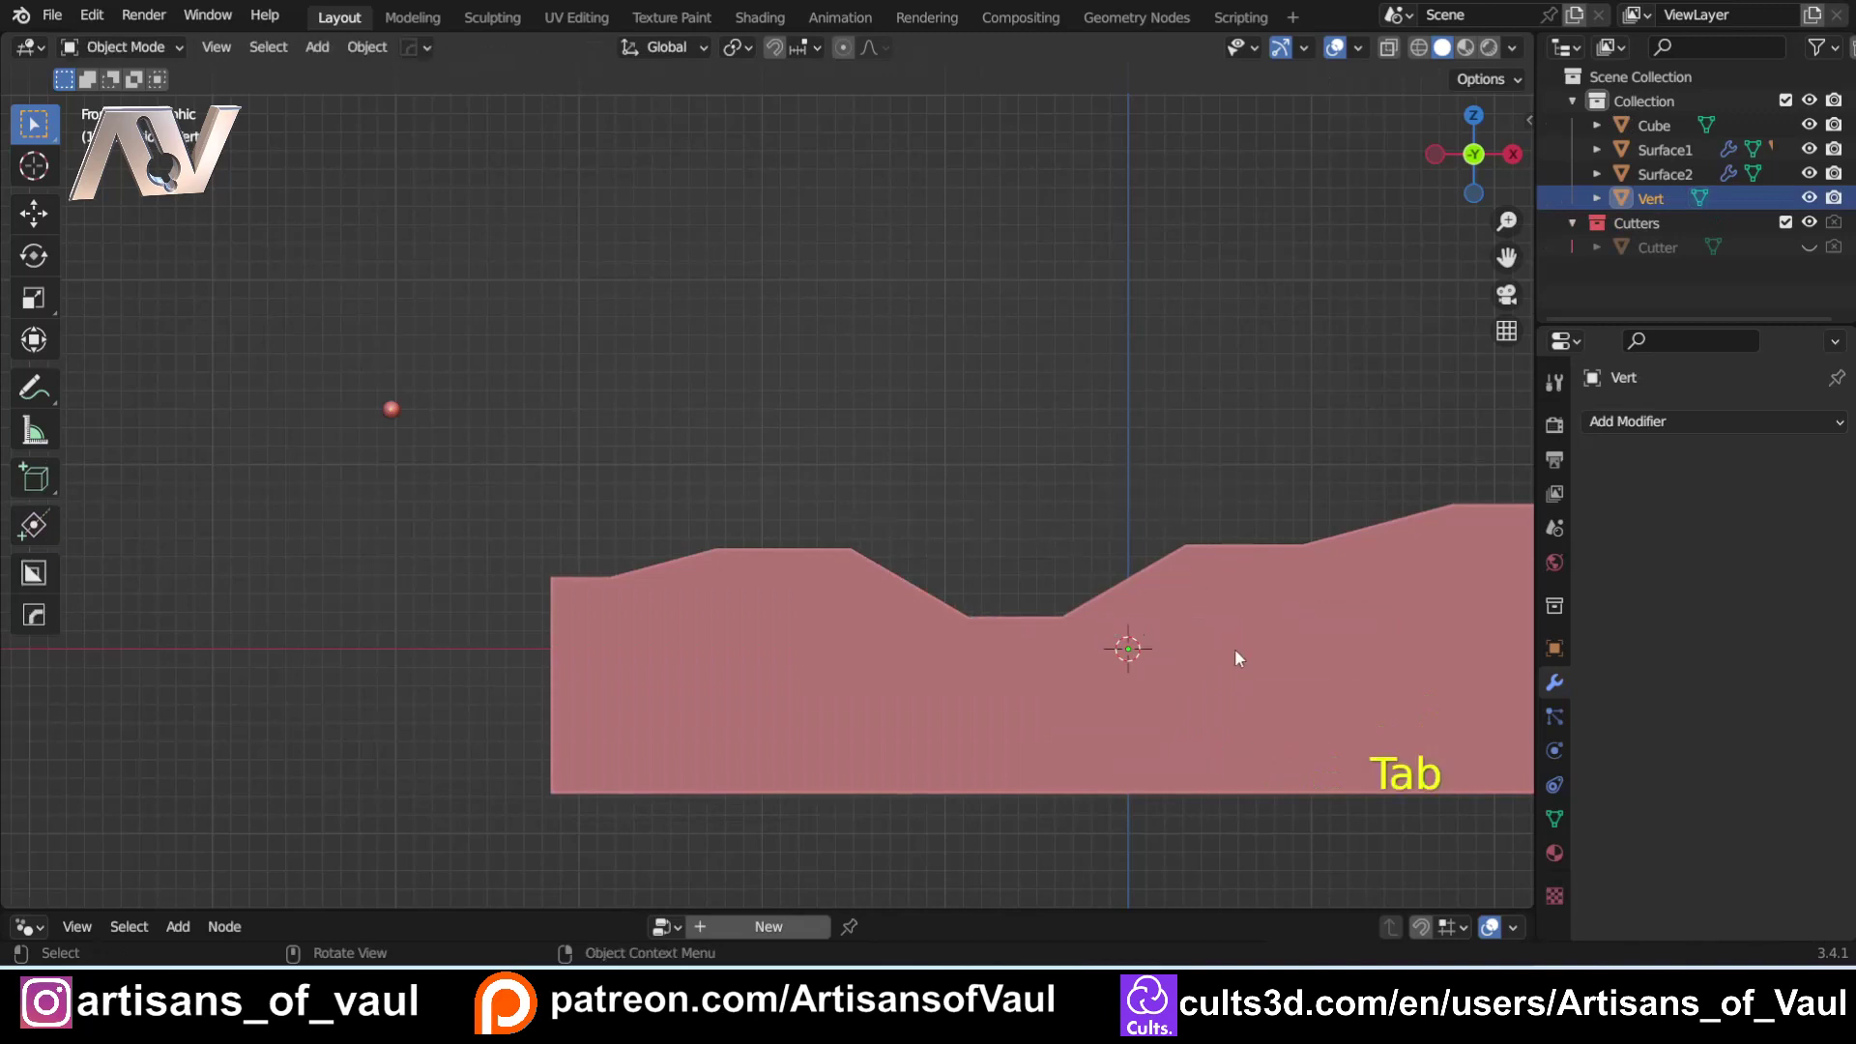
pyautogui.press('g')
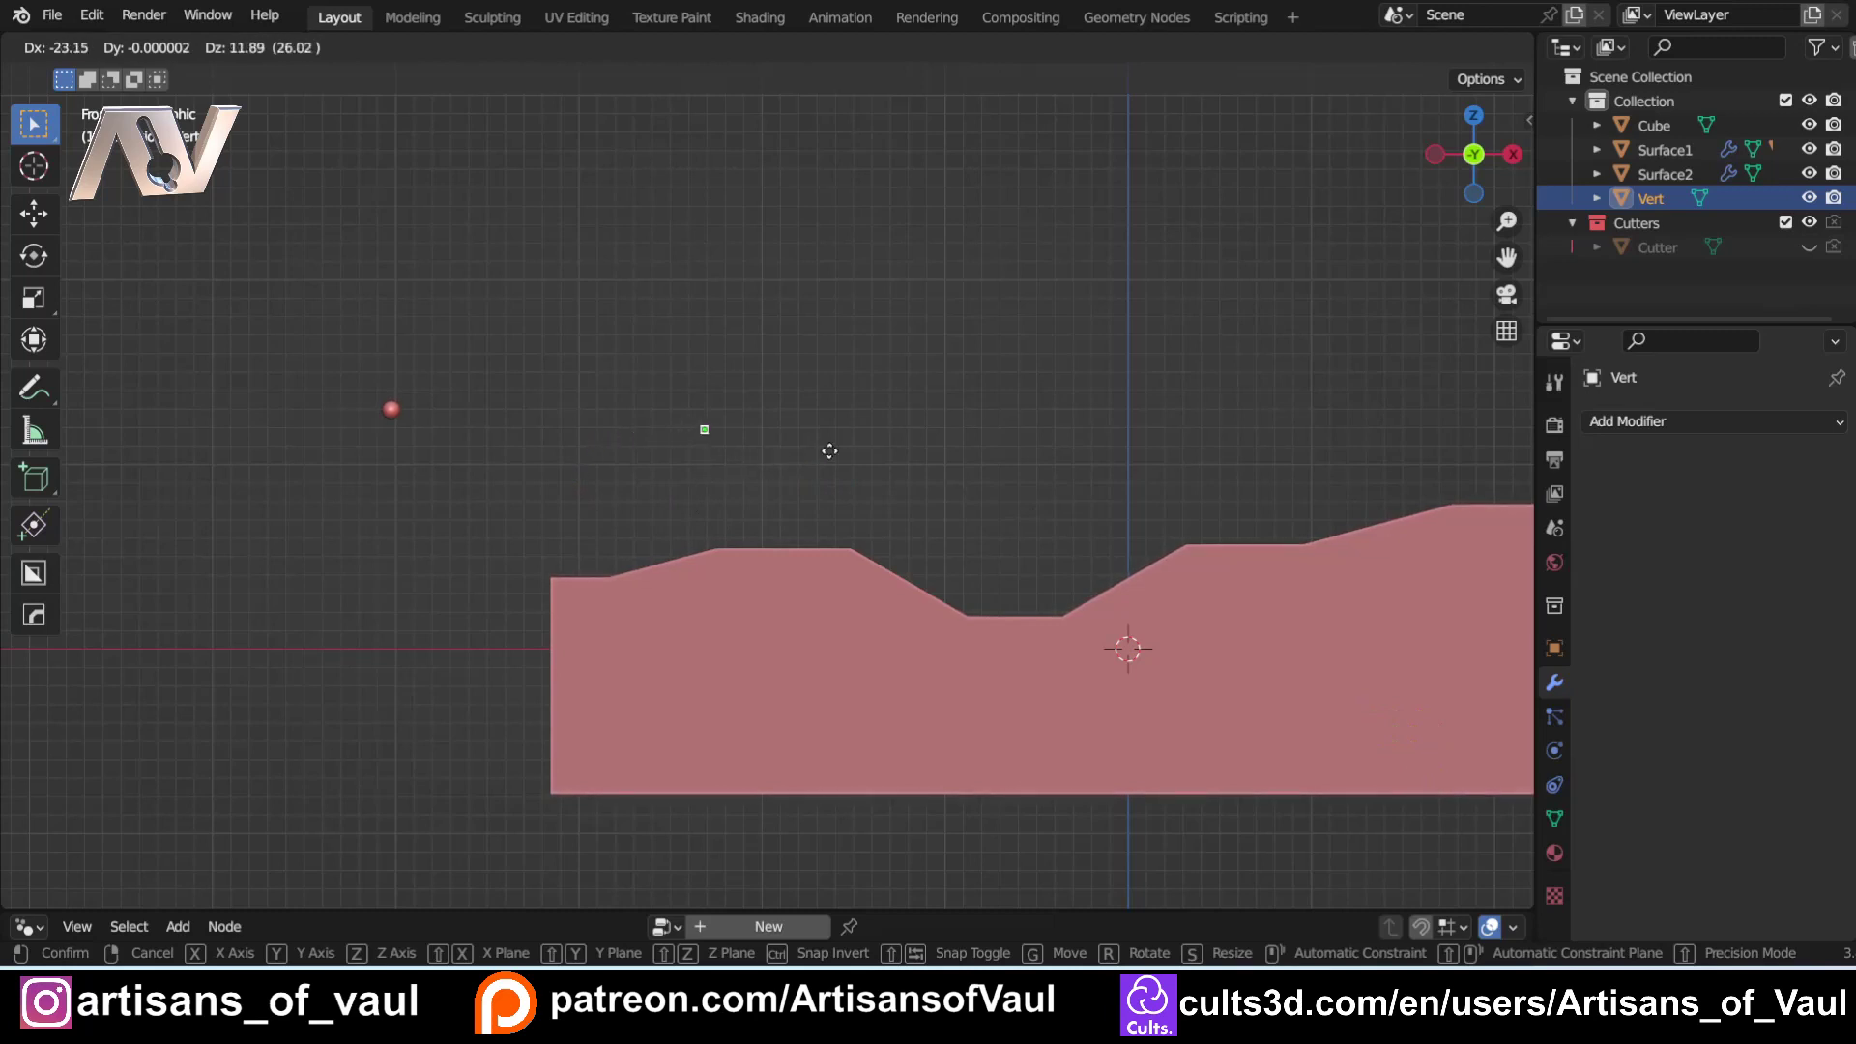
pyautogui.click(703, 443)
# Rename the single-vertex object as "Rivets to Face".
pyautogui.scroll(3, 650, 442)
pyautogui.keyDown('shift'); pyautogui.moveTo(513, 393); pyautogui.dragTo(773, 489, button='middle'); pyautogui.keyUp('shift')
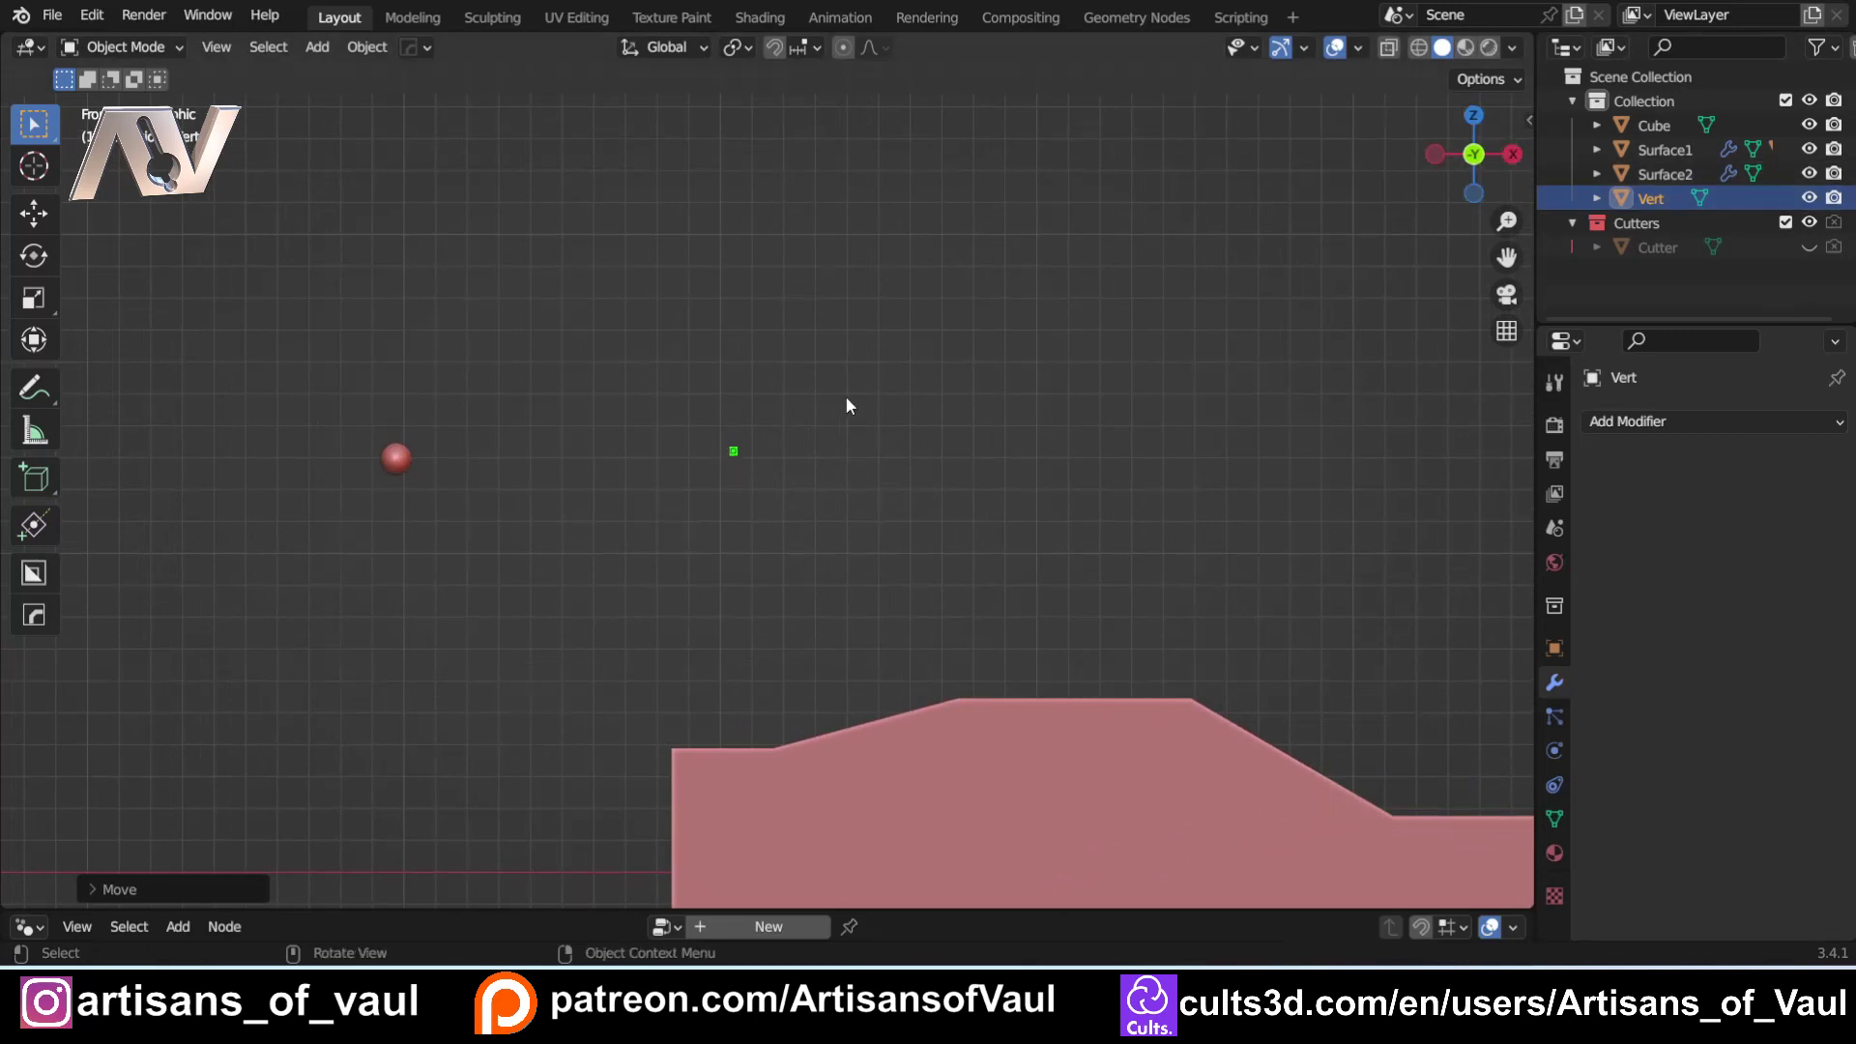
pyautogui.press('F2')
pyautogui.press('BackSpace')
pyautogui.press('BackSpace')
pyautogui.press('BackSpace')
pyautogui.write('Rivets')
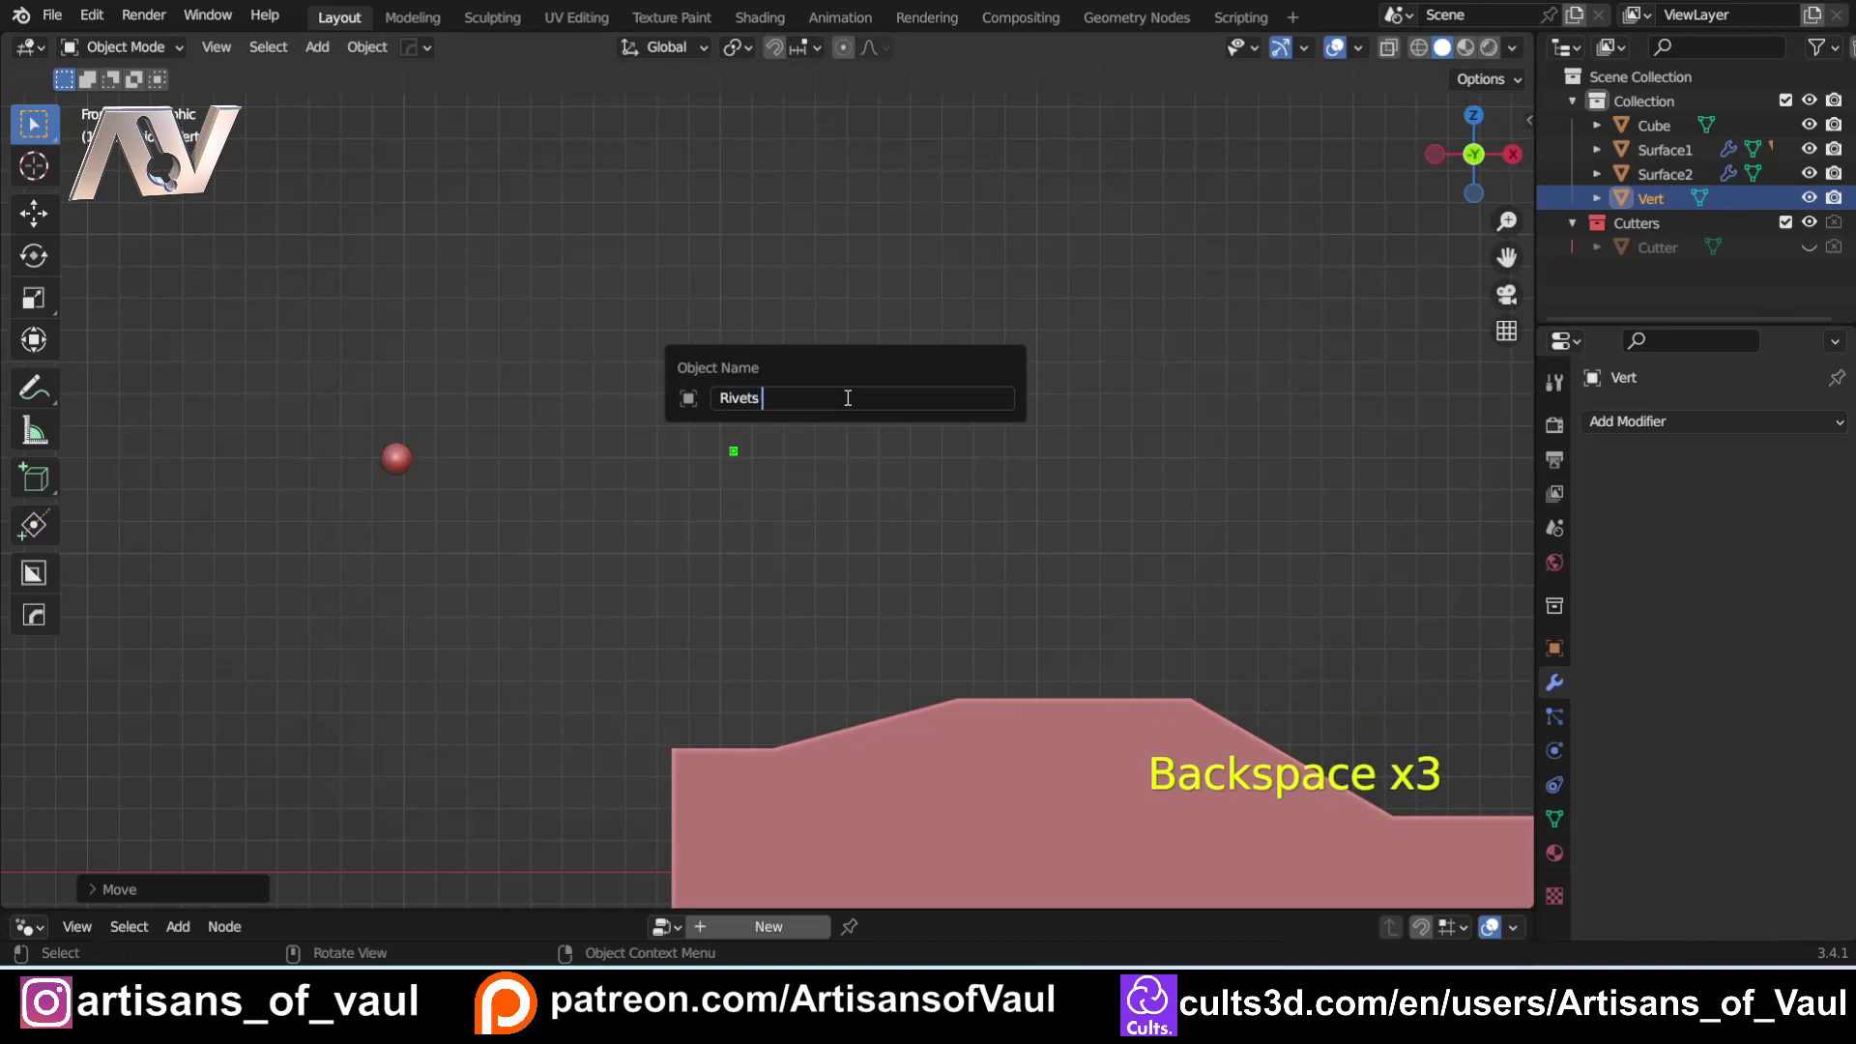
pyautogui.write(' to Face')
pyautogui.press('Return')
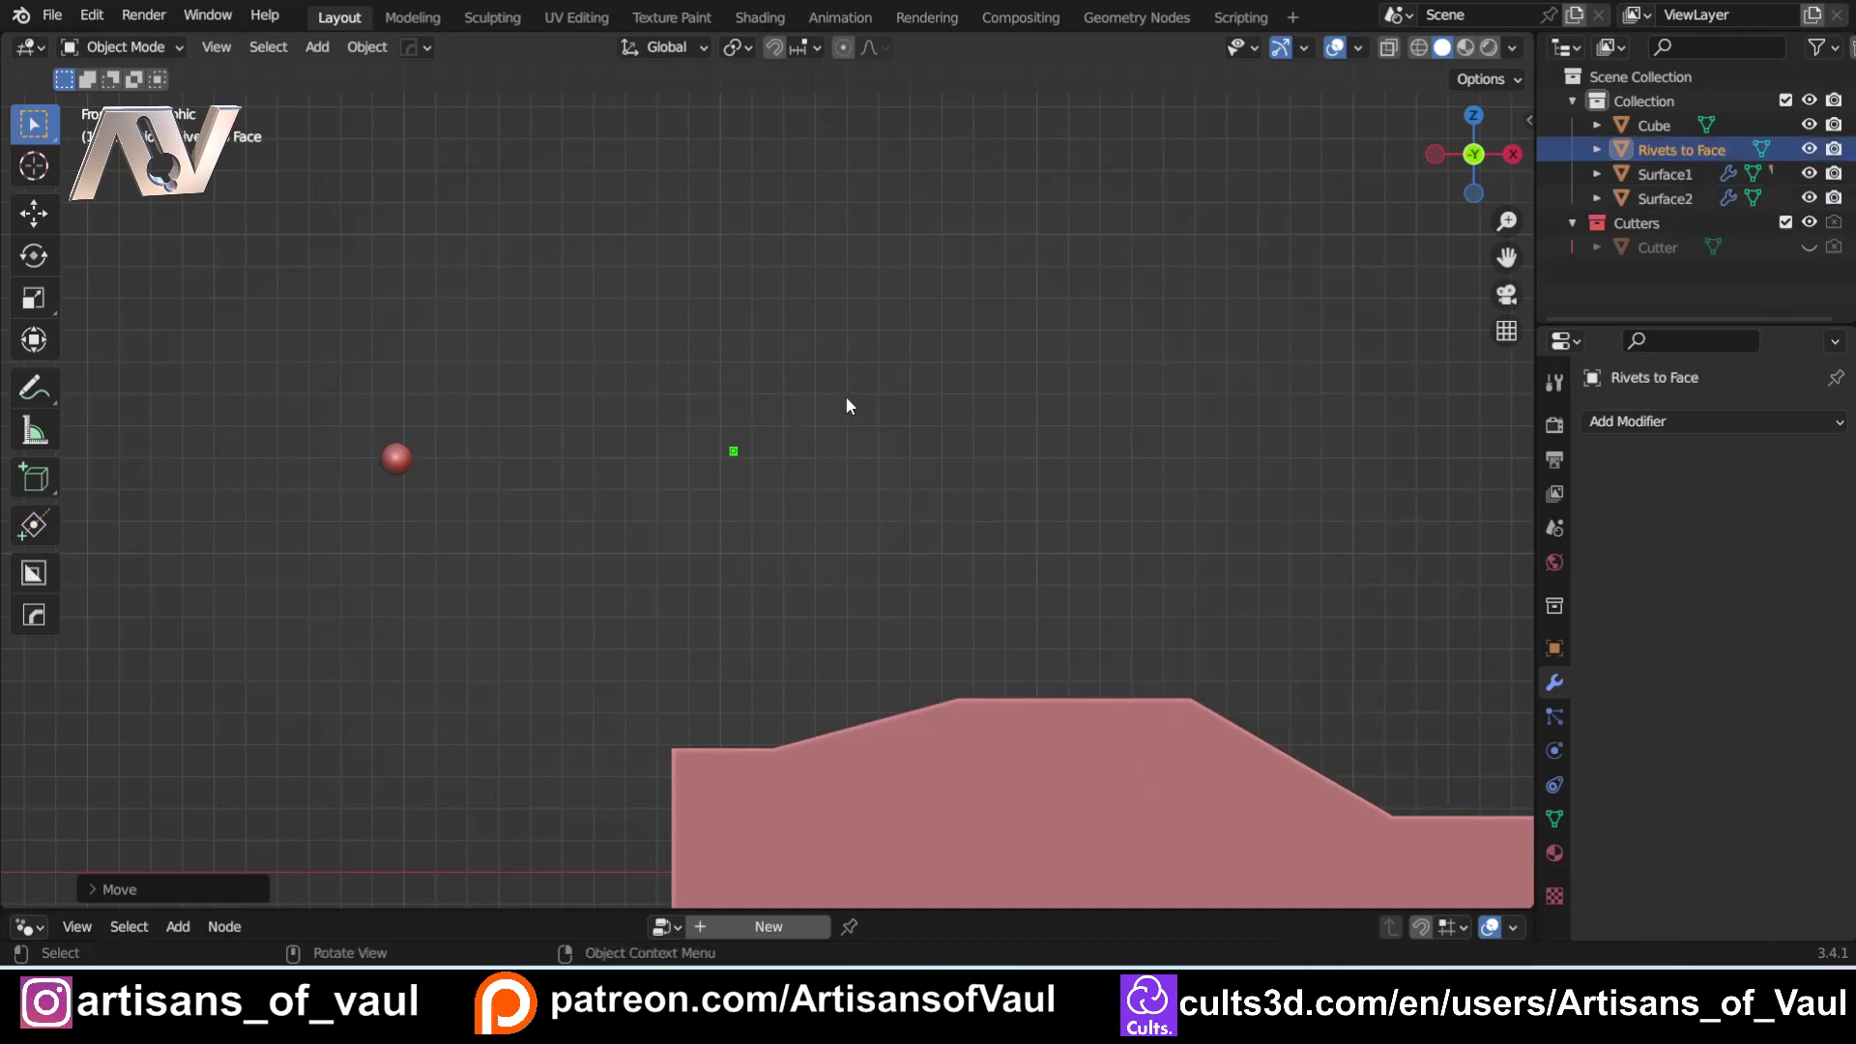
pyautogui.click(383, 460)
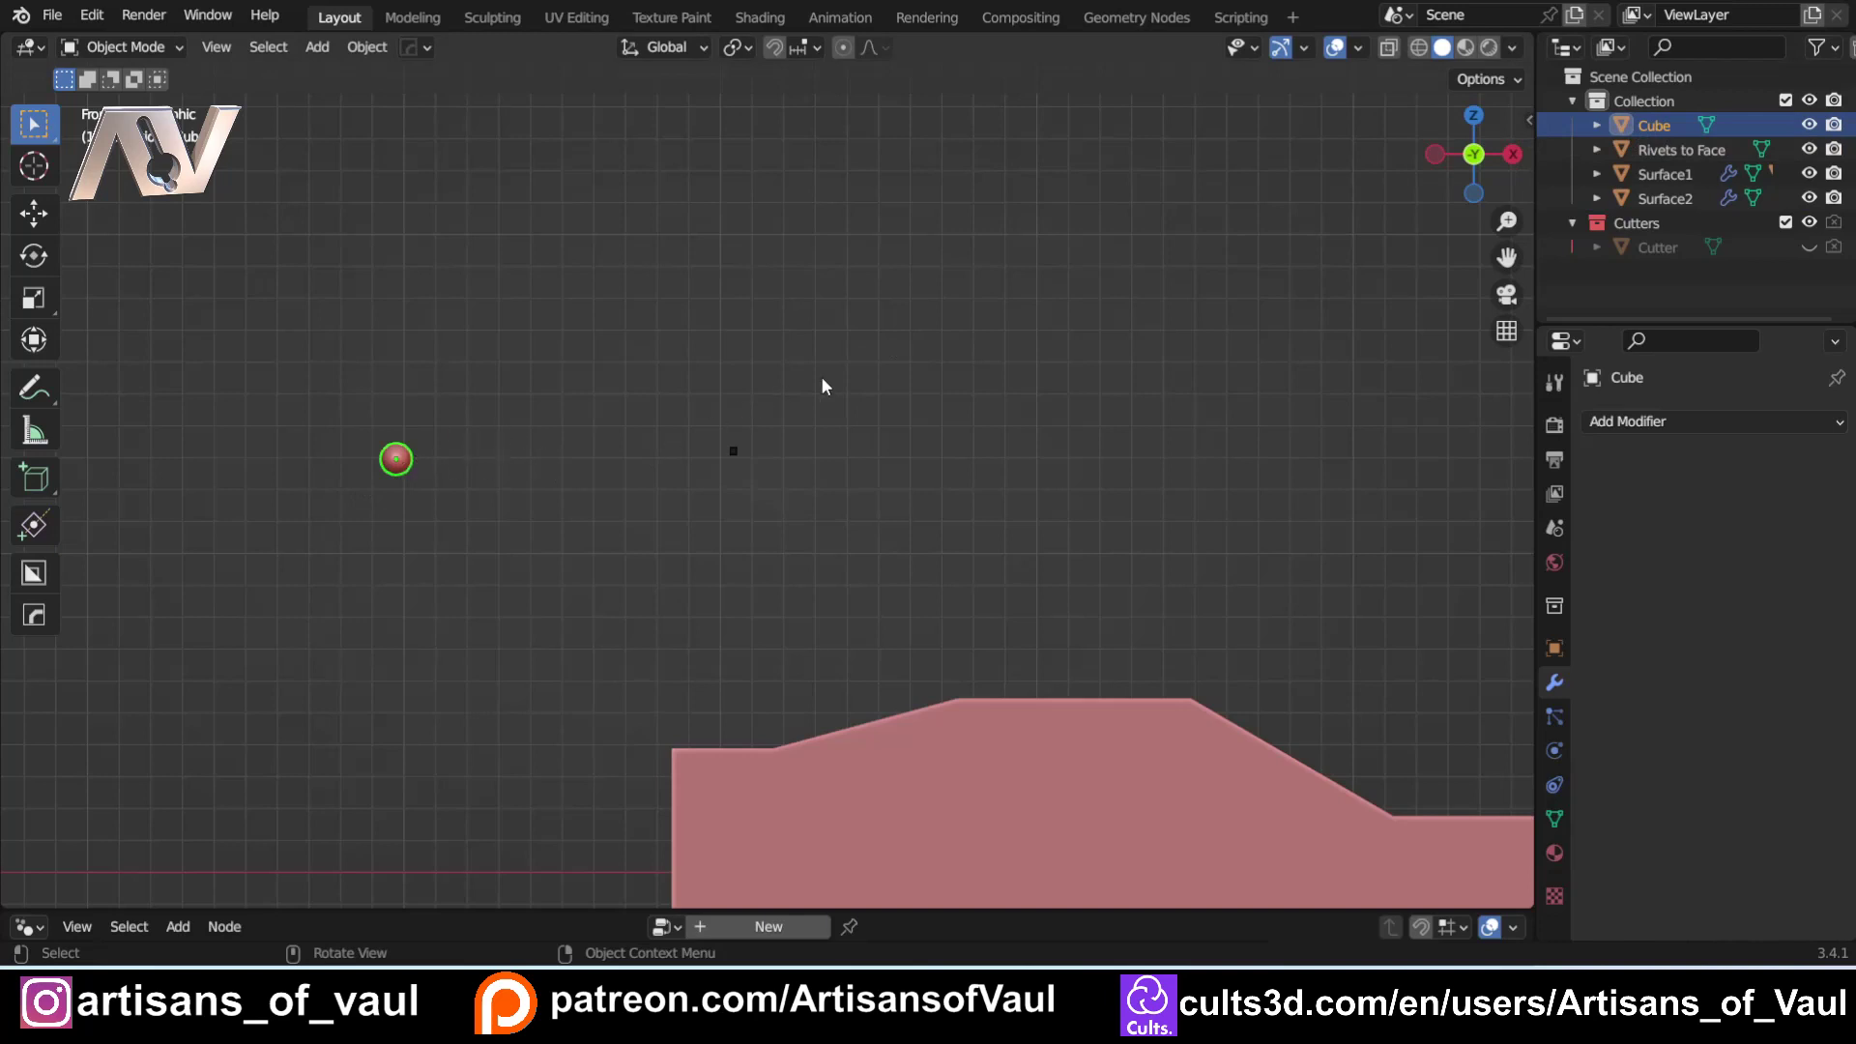
pyautogui.hotkey('shift', 'a')
pyautogui.moveTo(884, 365)
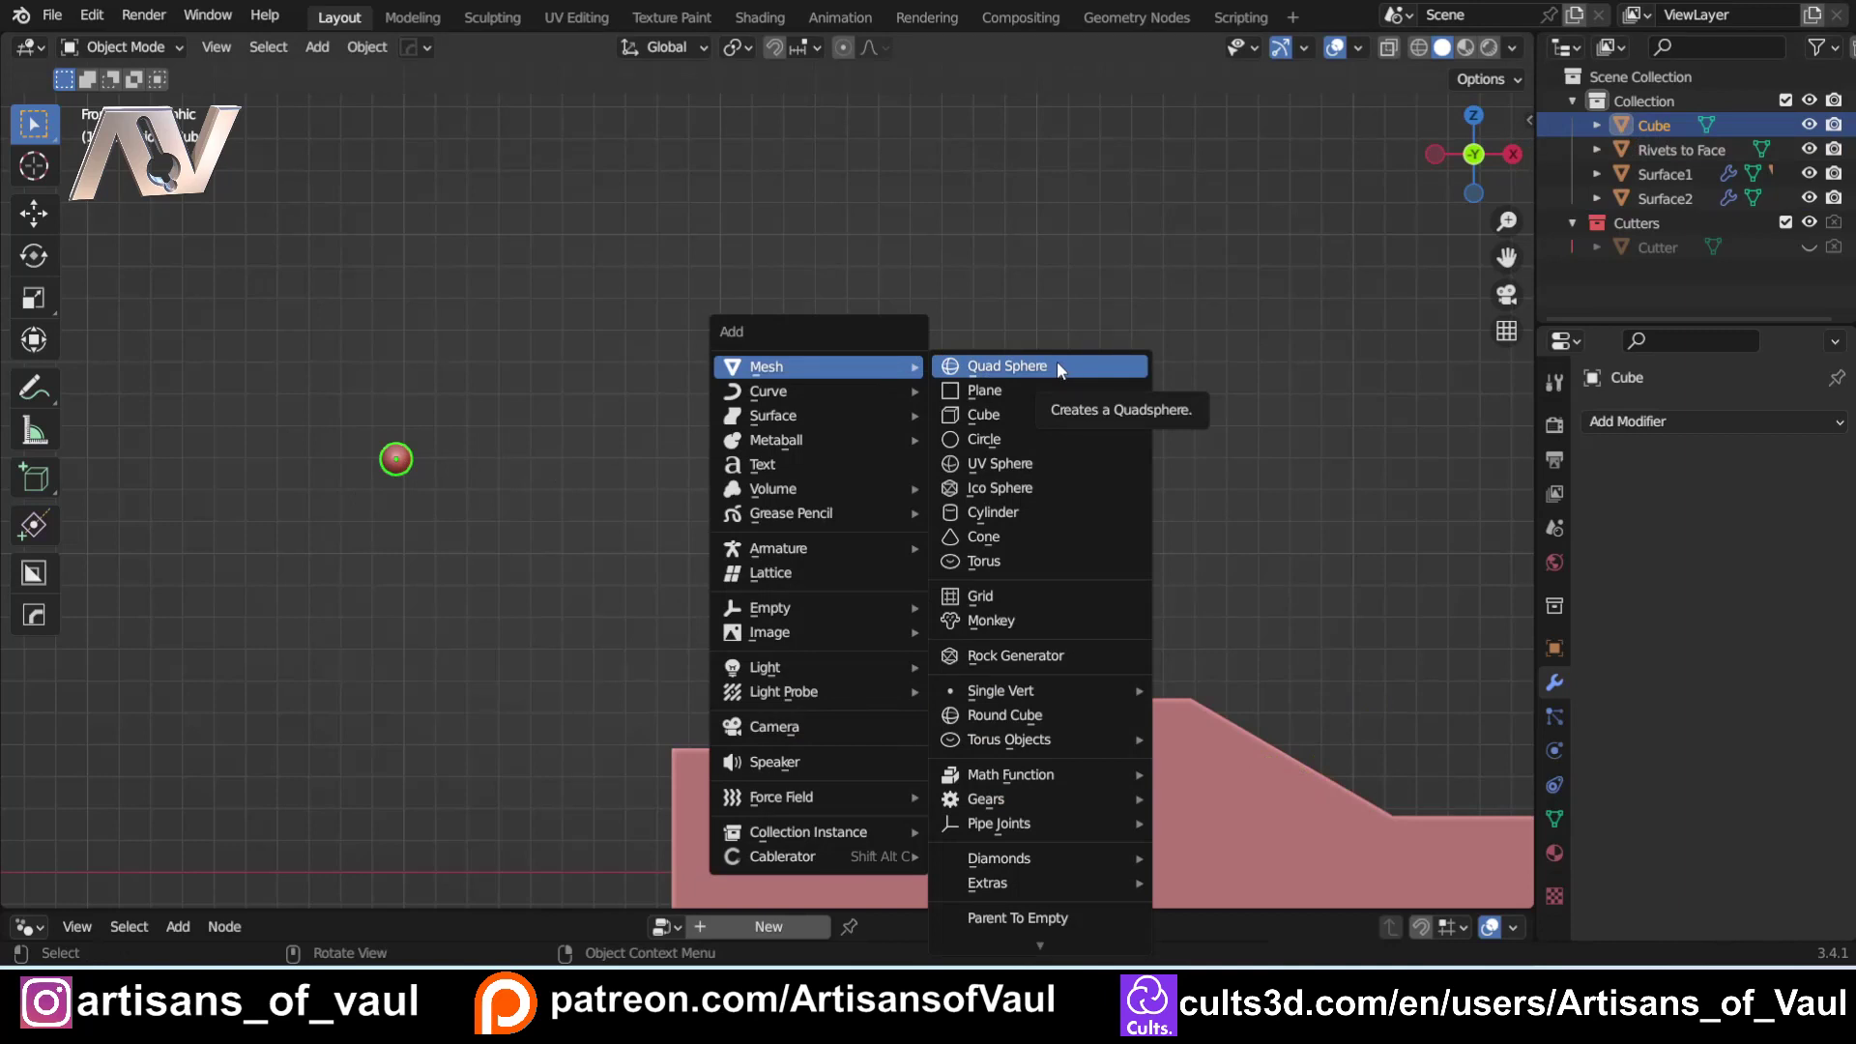
pyautogui.click(311, 522)
# Examine the small sphere's mesh topology in Edit Mode and return to Object Mode.
pyautogui.click(375, 461)
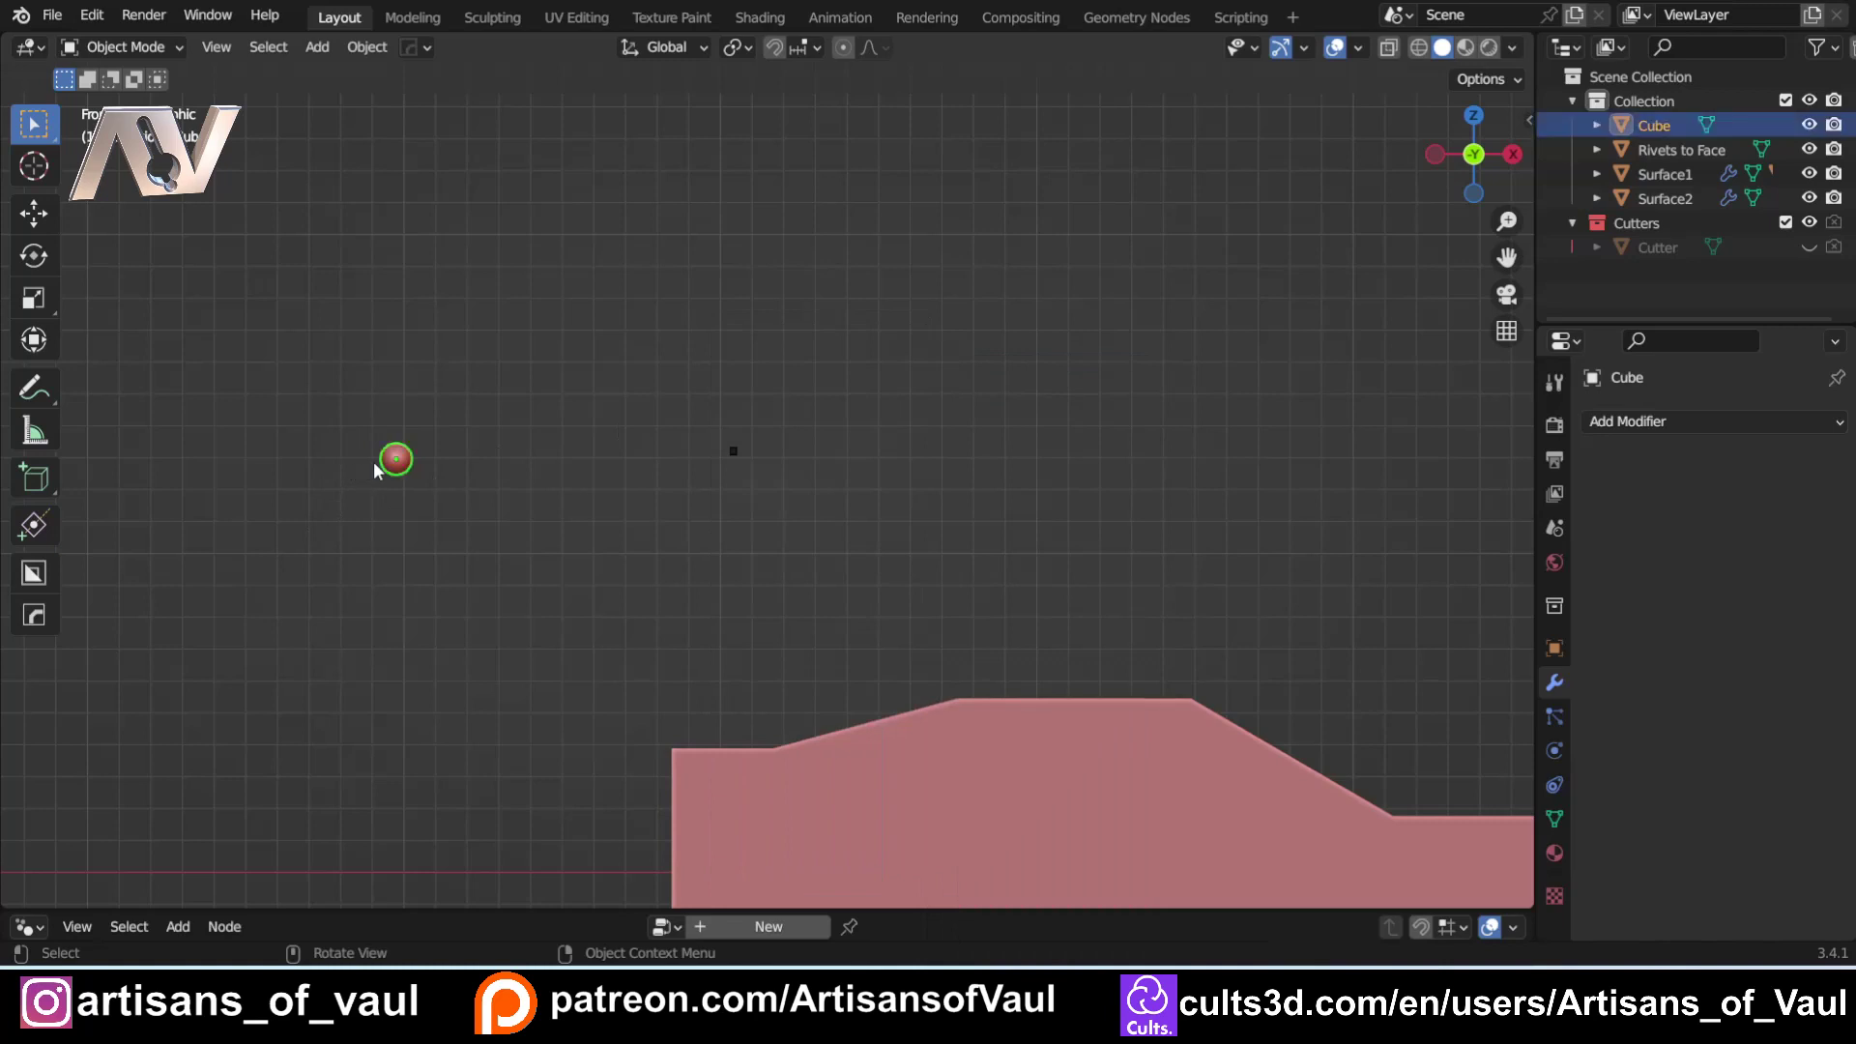
pyautogui.keyDown('shift'); pyautogui.moveTo(375, 461); pyautogui.dragTo(617, 466, button='middle'); pyautogui.keyUp('shift')
pyautogui.scroll(5, 584, 473)
pyautogui.press('Tab')
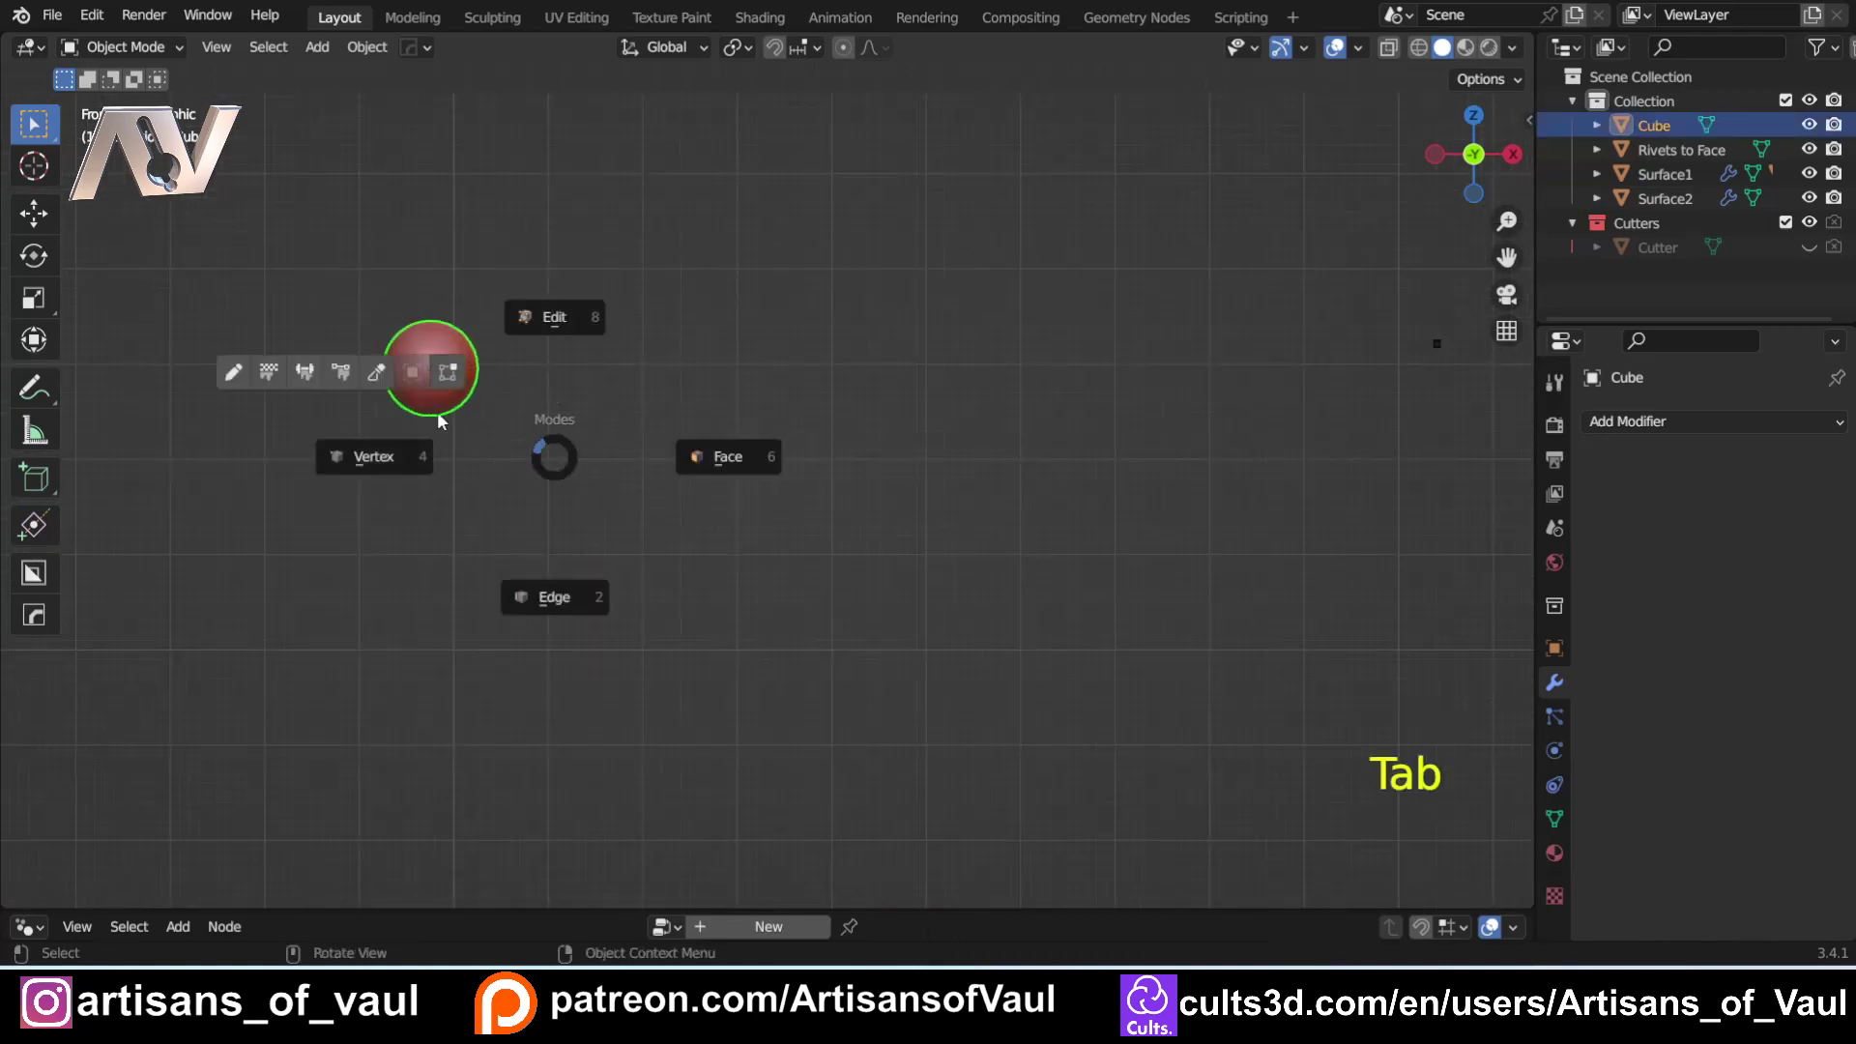
pyautogui.click(389, 447)
pyautogui.keyDown('shift'); pyautogui.moveTo(531, 420); pyautogui.dragTo(677, 474, button='middle'); pyautogui.keyUp('shift')
pyautogui.scroll(6, 630, 340)
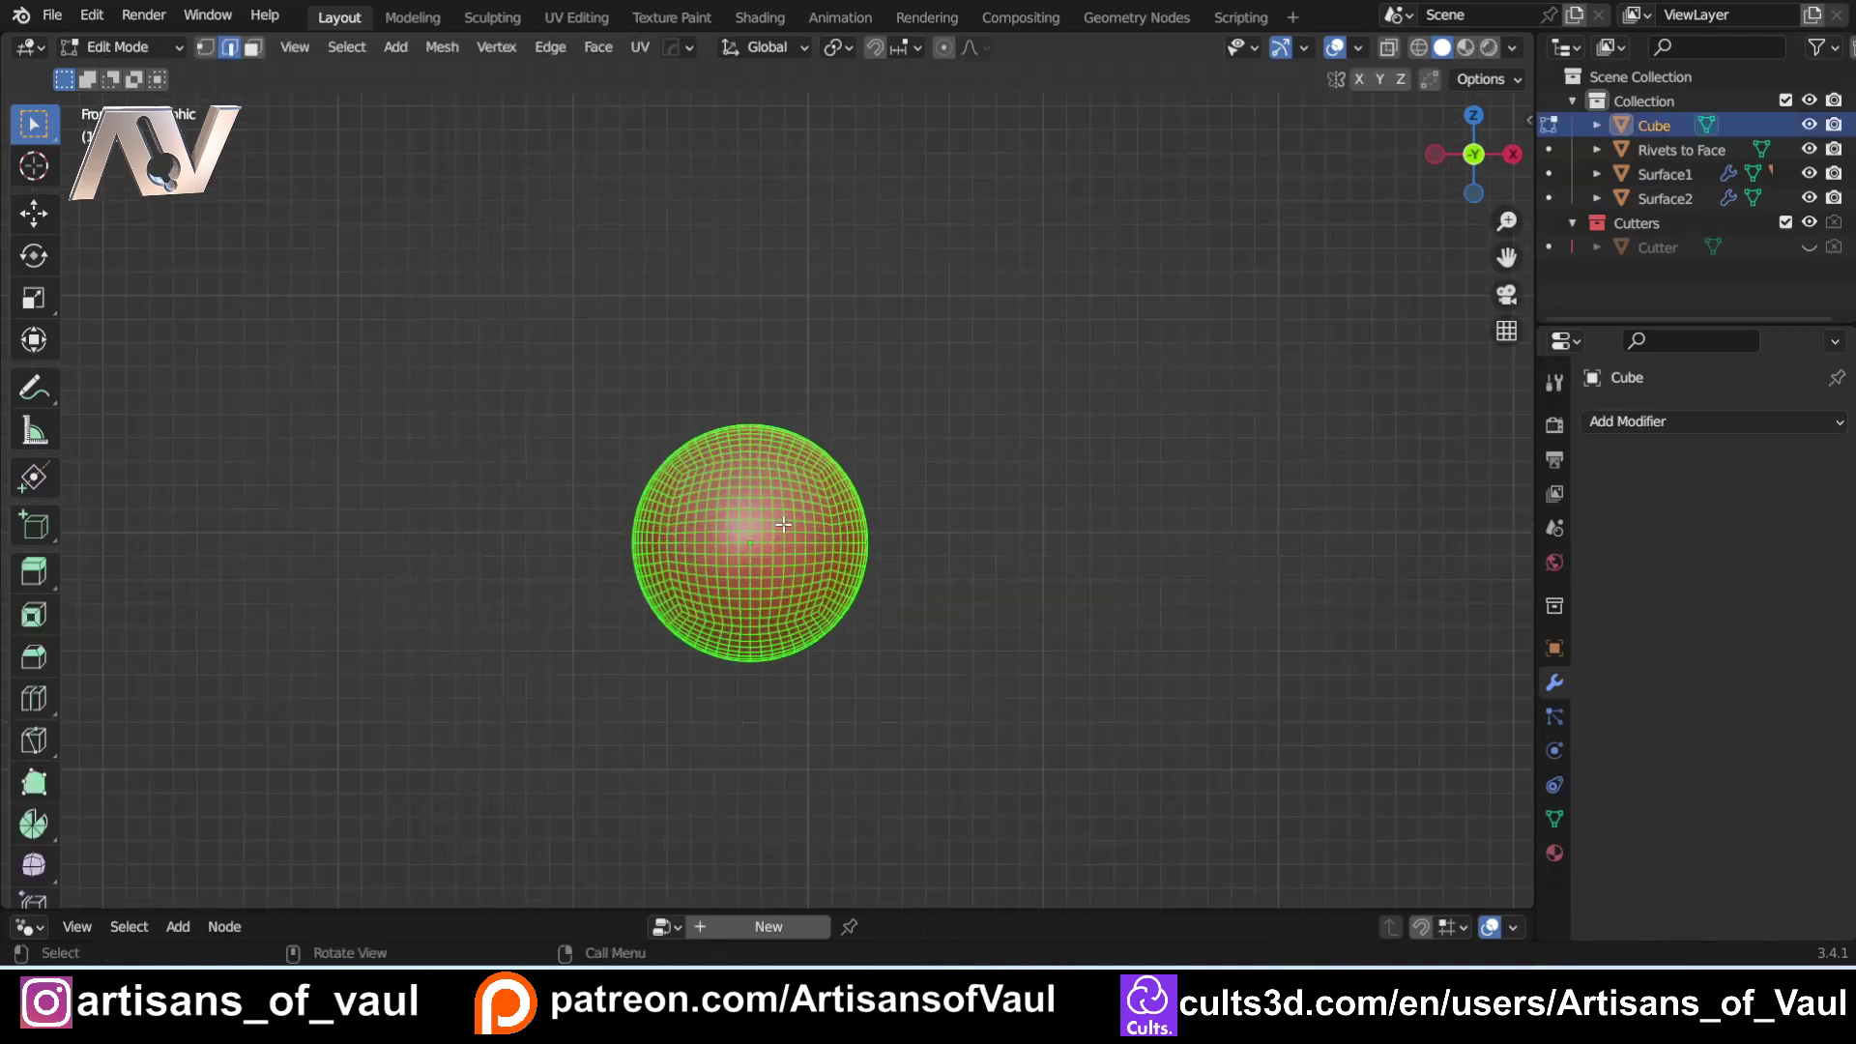
pyautogui.scroll(-5, 832, 584)
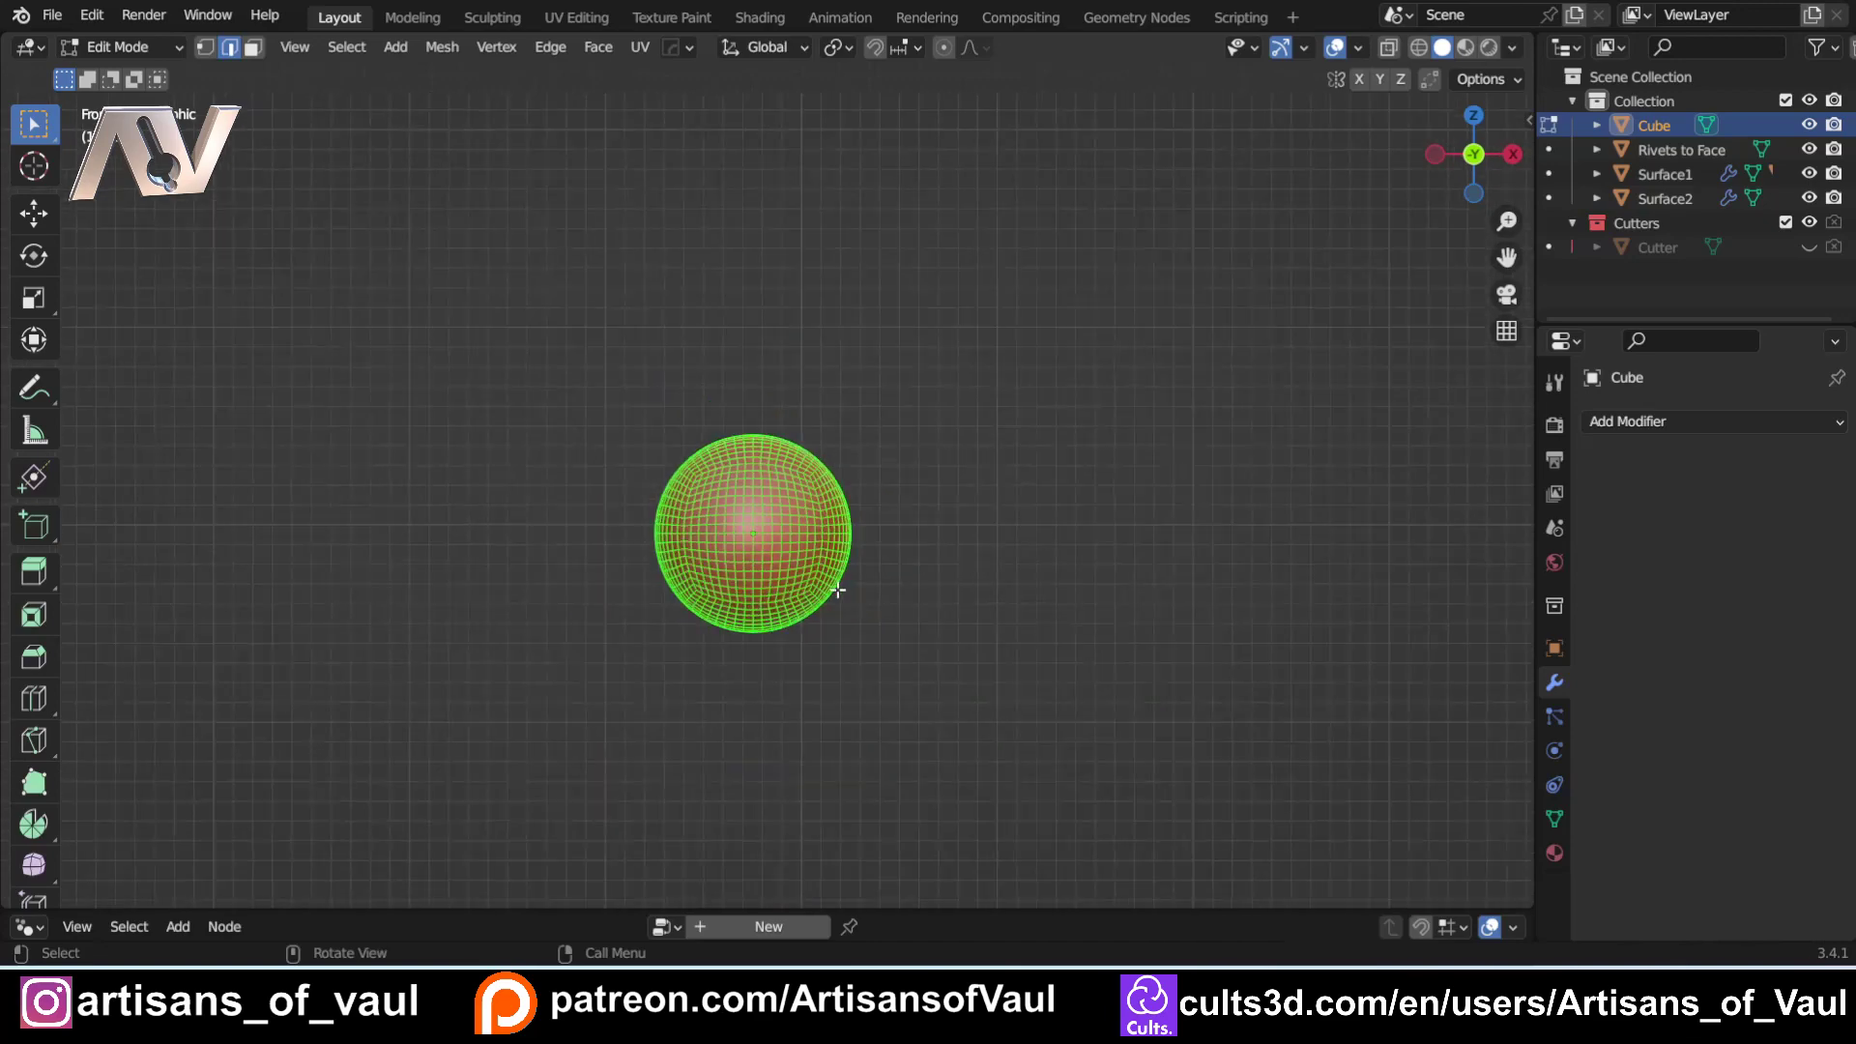
pyautogui.scroll(-5, 882, 588)
pyautogui.keyDown('shift'); pyautogui.moveTo(1072, 568); pyautogui.dragTo(460, 515, button='middle'); pyautogui.keyUp('shift')
pyautogui.scroll(-2, 841, 464)
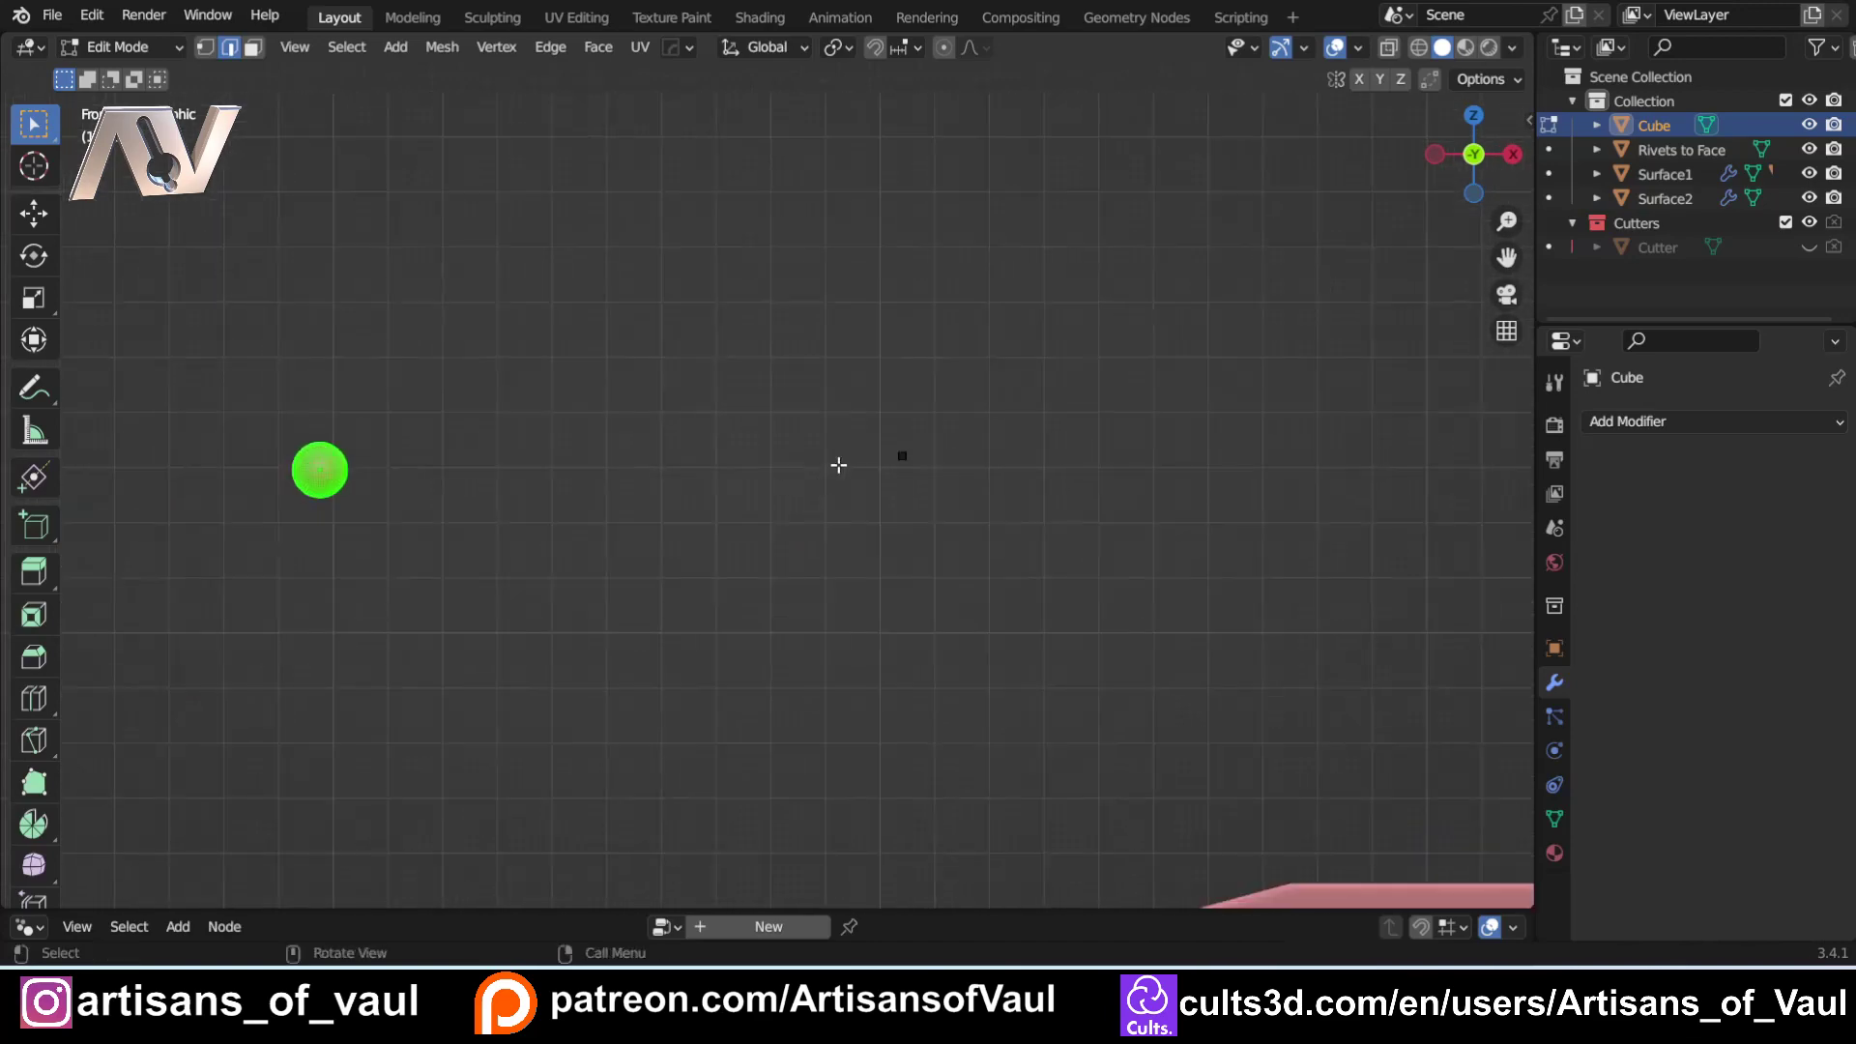
pyautogui.press('Tab')
pyautogui.click(847, 263)
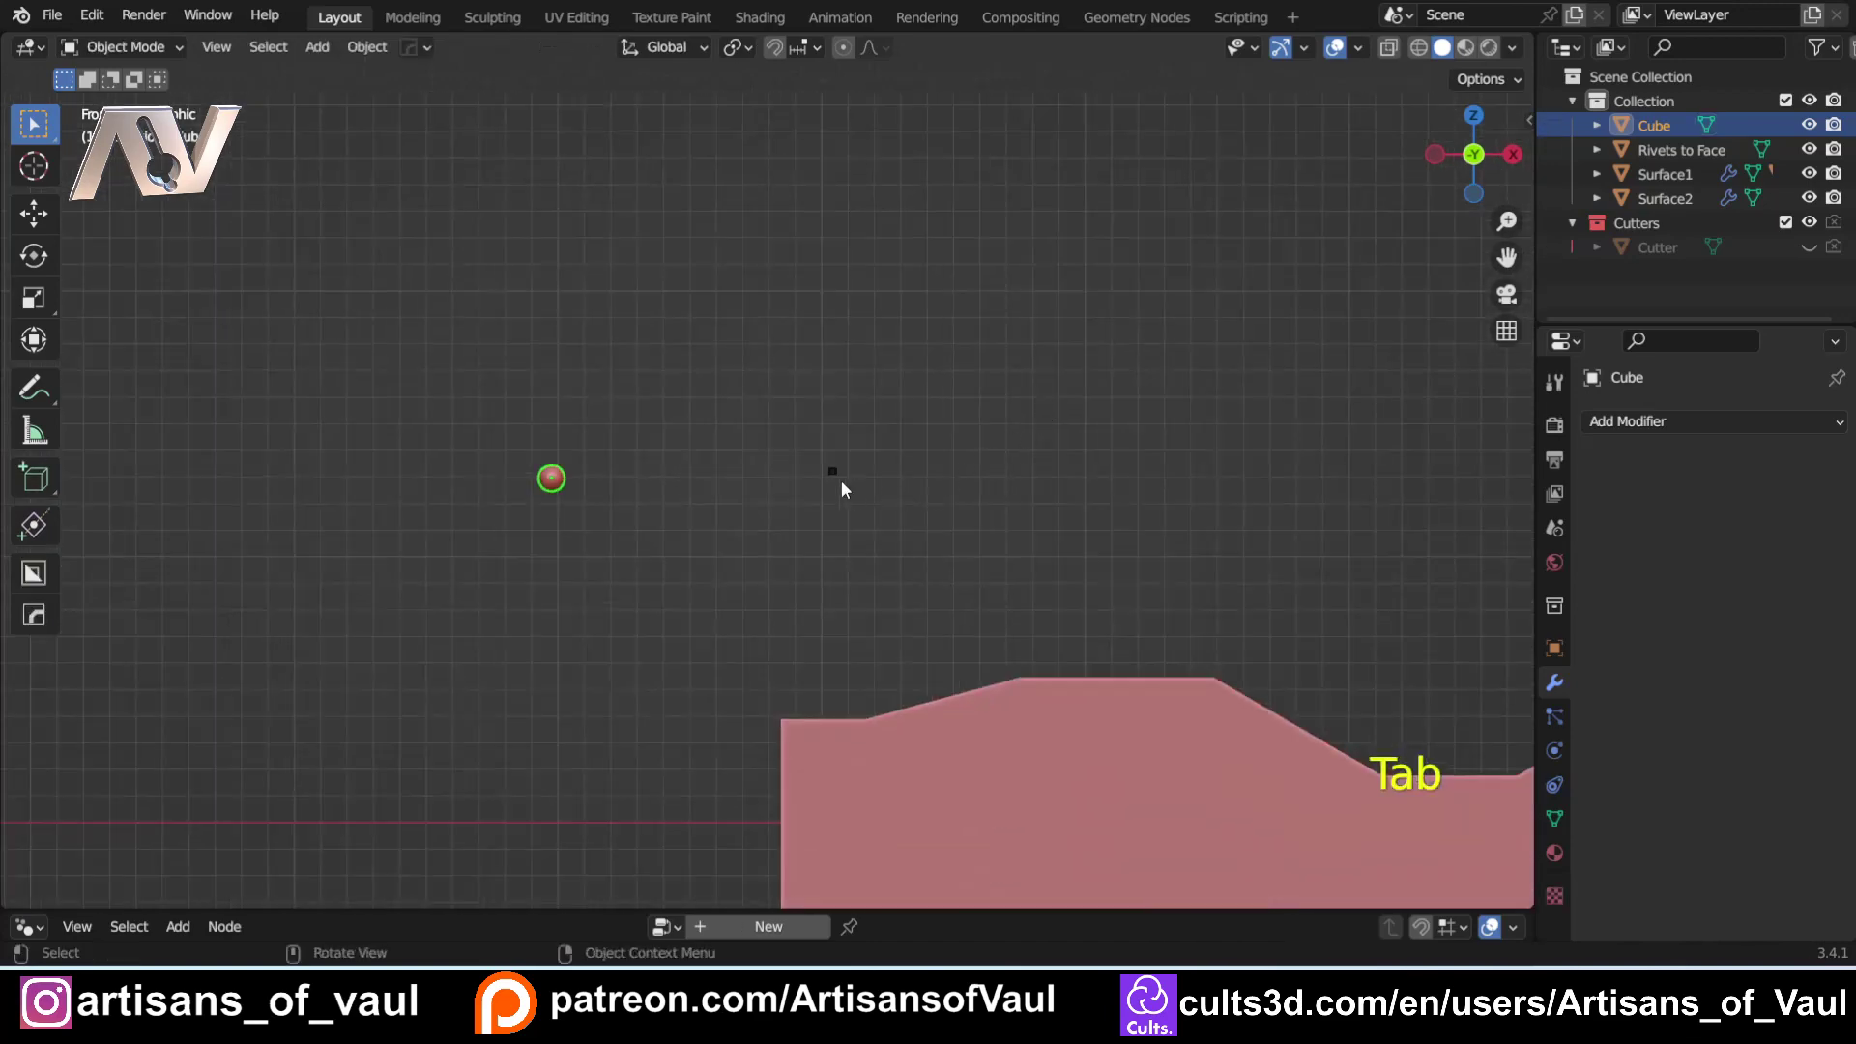
# Rename the small sphere object as "Rivet".
pyautogui.press('F2')
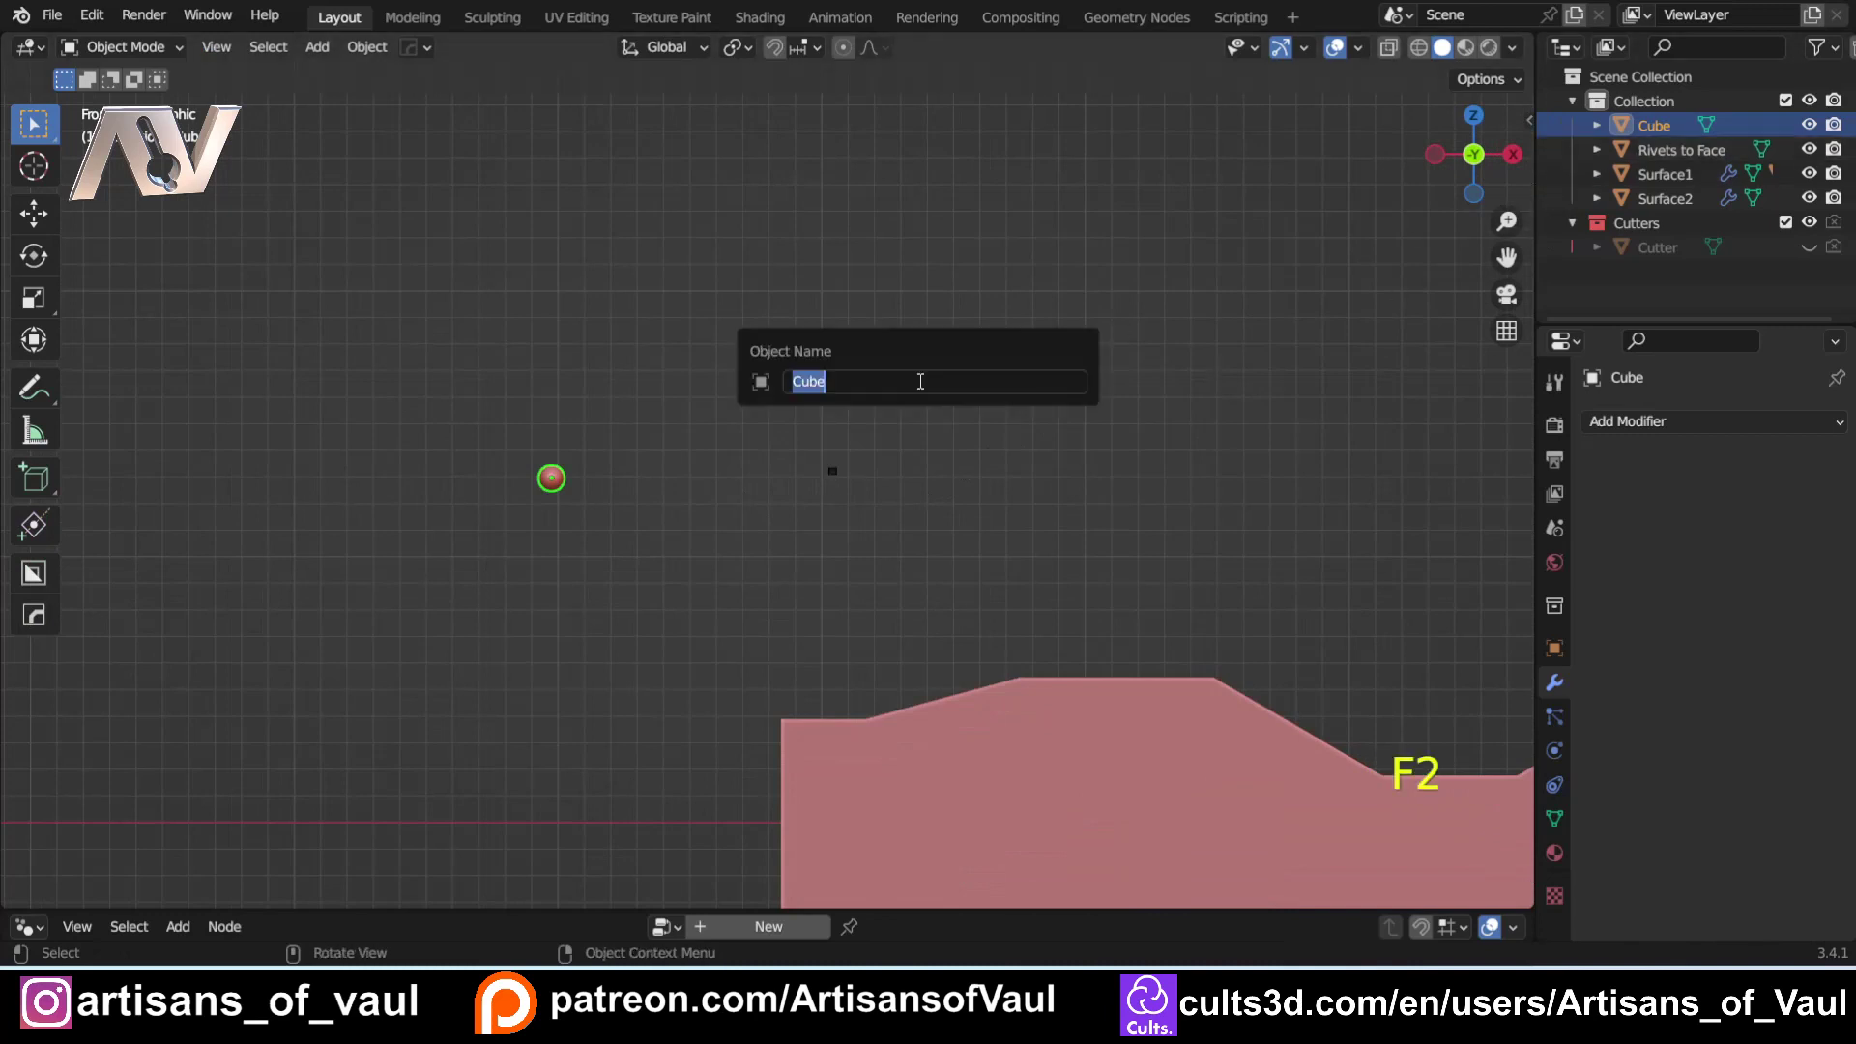
pyautogui.write('Rivet')
pyautogui.press('Return')
# Hide Surface2 so only Surface1 is shown with the rivet objects.
pyautogui.scroll(-2, 923, 396)
pyautogui.keyDown('shift'); pyautogui.moveTo(937, 431); pyautogui.dragTo(787, 356, button='middle'); pyautogui.keyUp('shift')
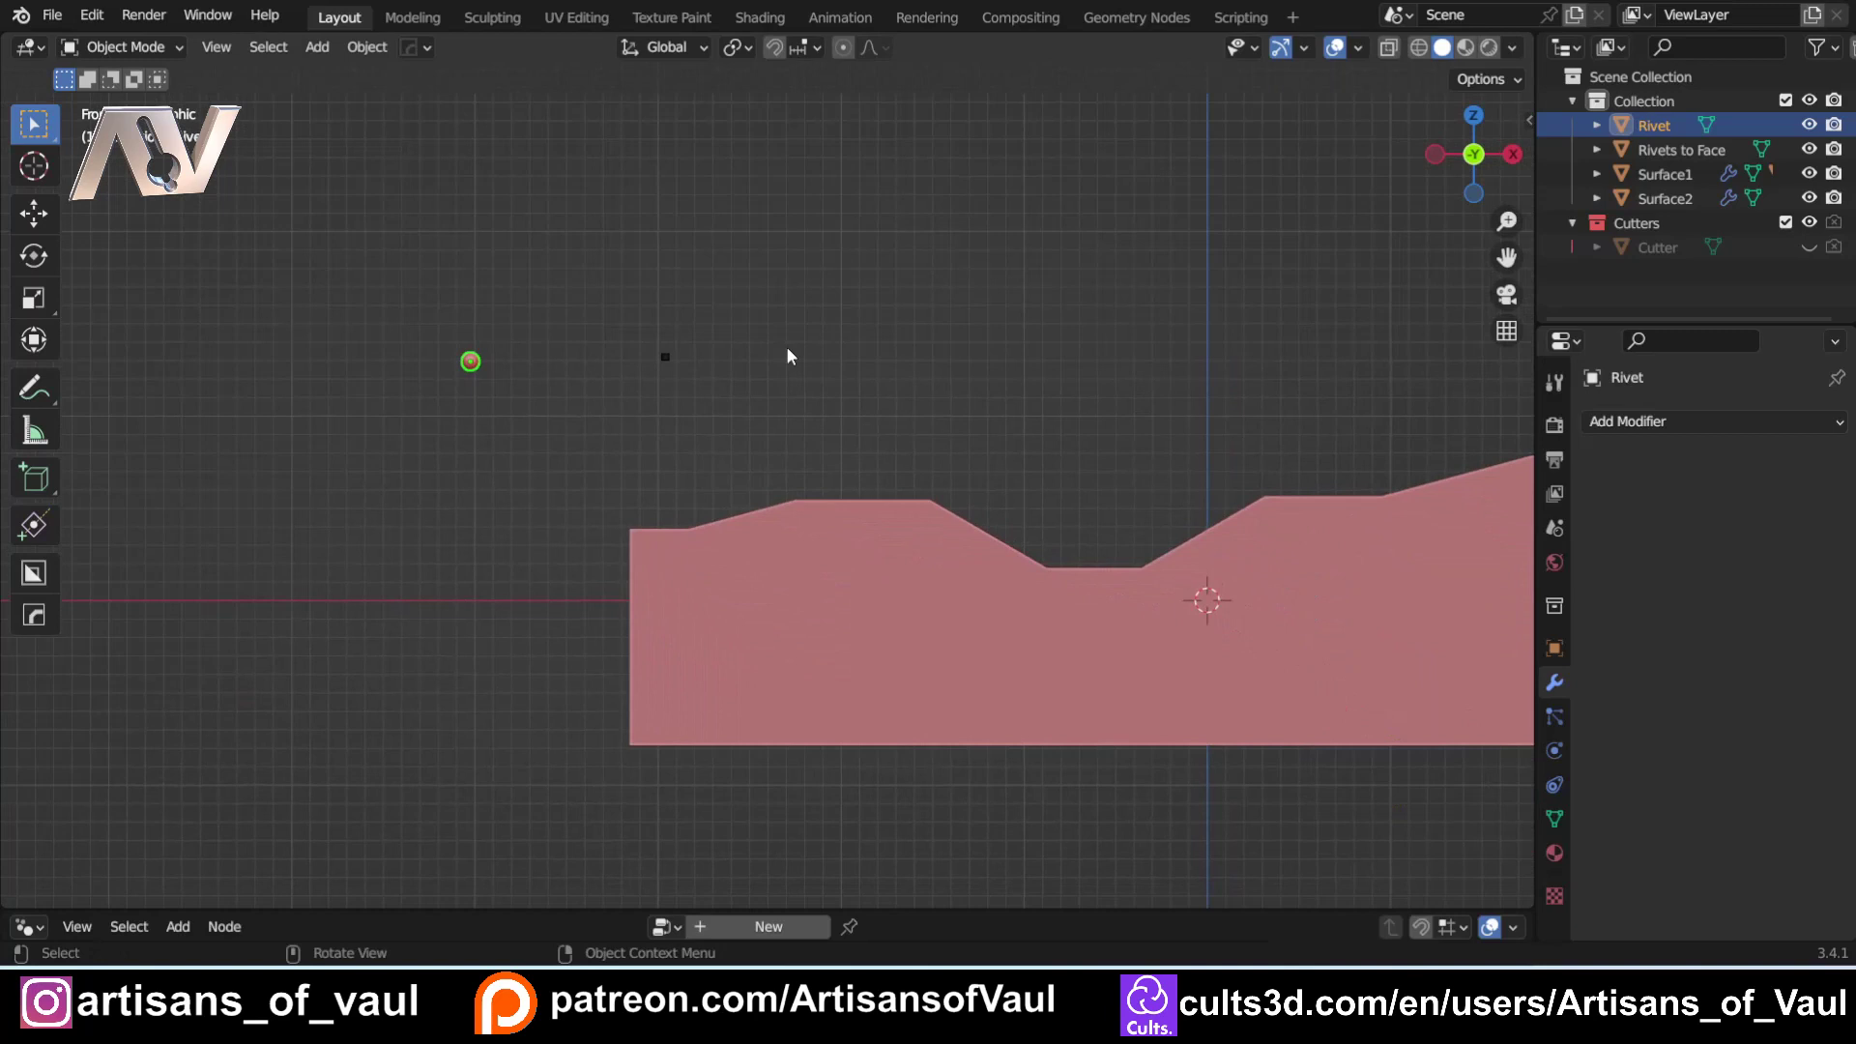
pyautogui.click(850, 587)
pyautogui.scroll(-4, 1111, 398)
pyautogui.keyDown('shift'); pyautogui.moveTo(1111, 398); pyautogui.dragTo(930, 403, button='middle'); pyautogui.keyUp('shift')
pyautogui.click(1672, 199)
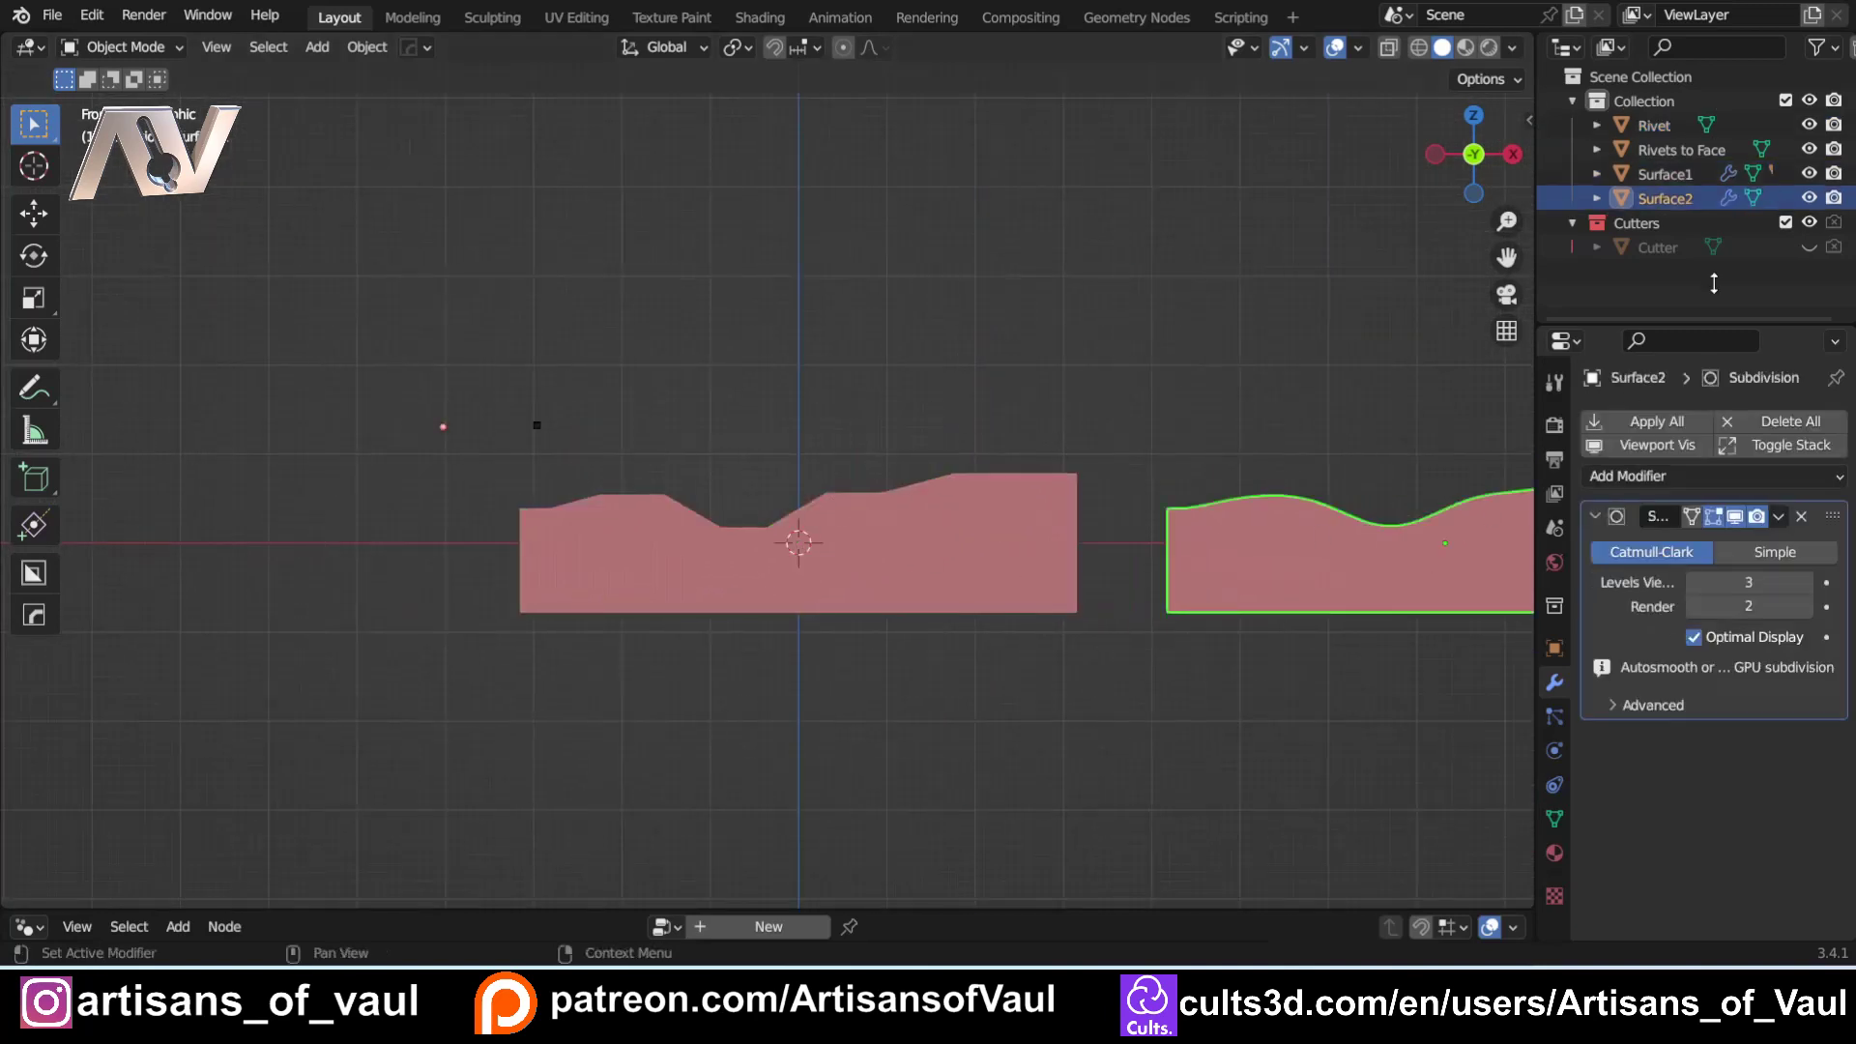
pyautogui.click(1809, 197)
# Enlarge the node editor area and create a new Geometry Nodes tree on the Rivets to Face object.
pyautogui.scroll(4, 618, 398)
pyautogui.keyDown('shift'); pyautogui.moveTo(618, 399); pyautogui.dragTo(909, 514, button='middle'); pyautogui.keyUp('shift')
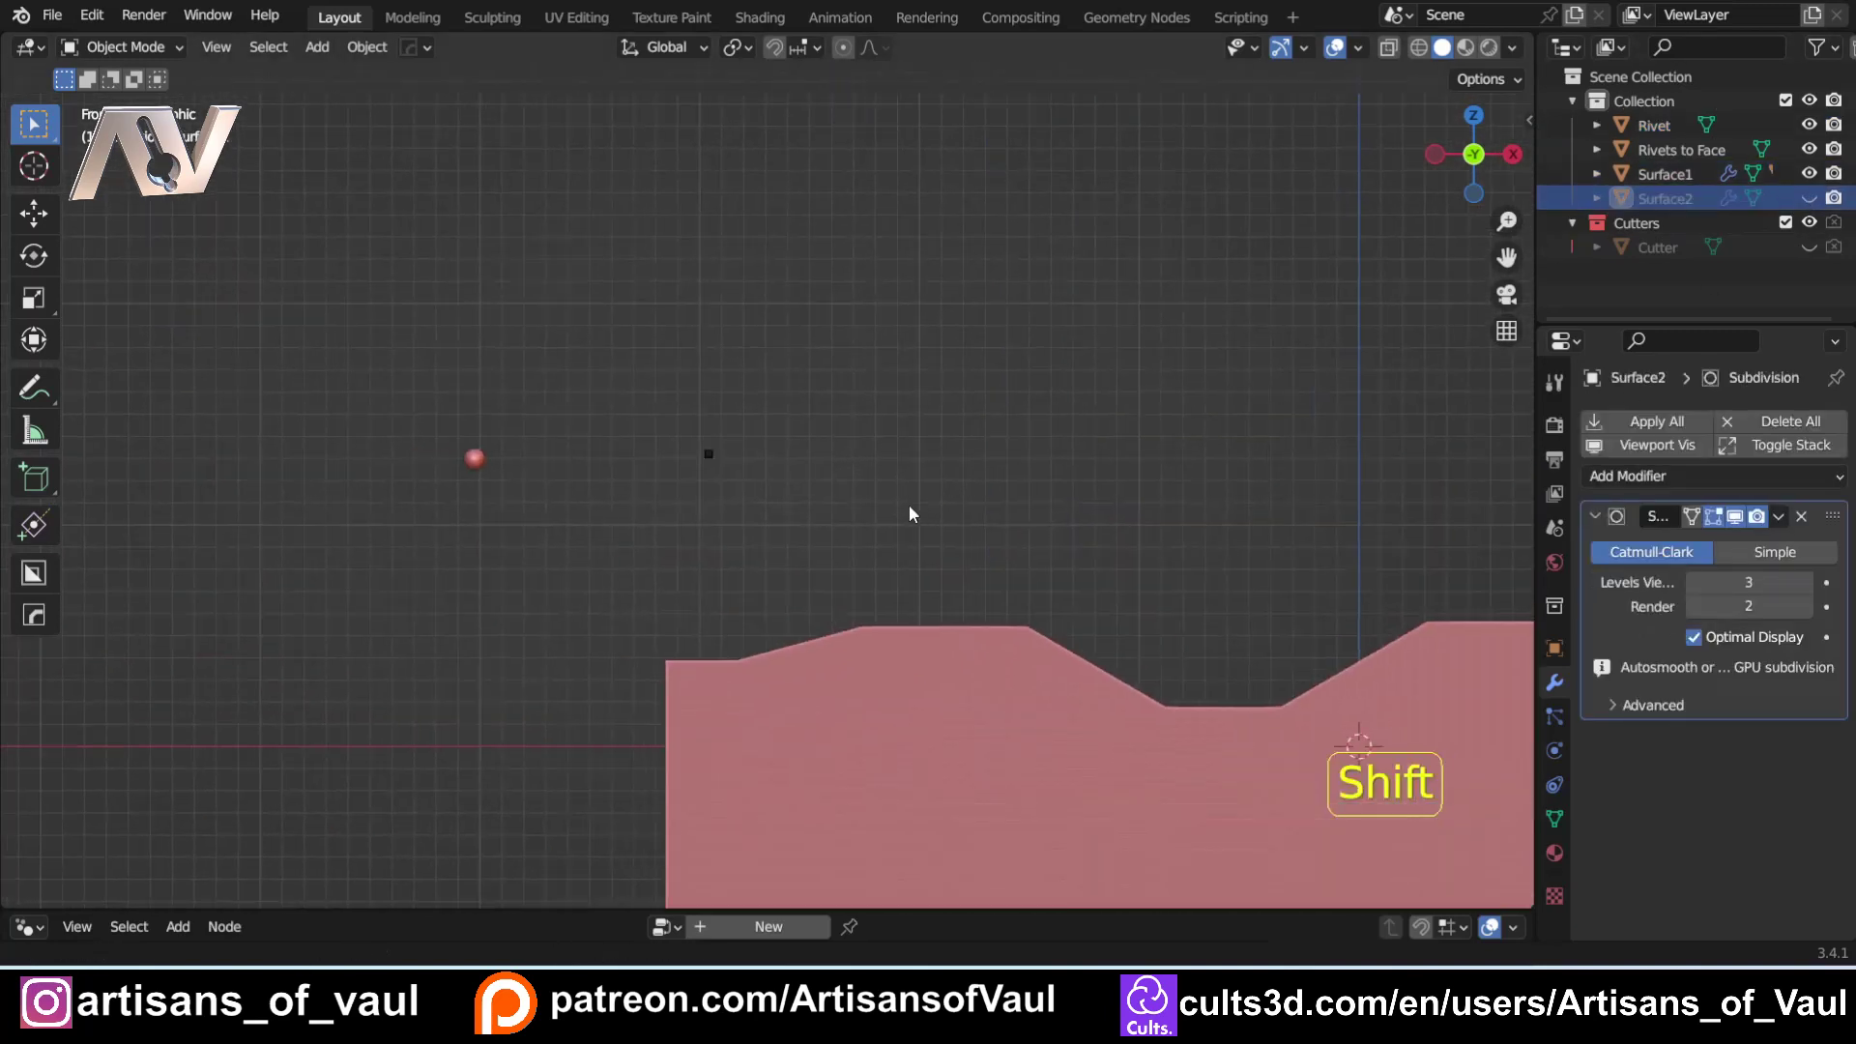
pyautogui.scroll(3, 645, 472)
pyautogui.click(667, 430)
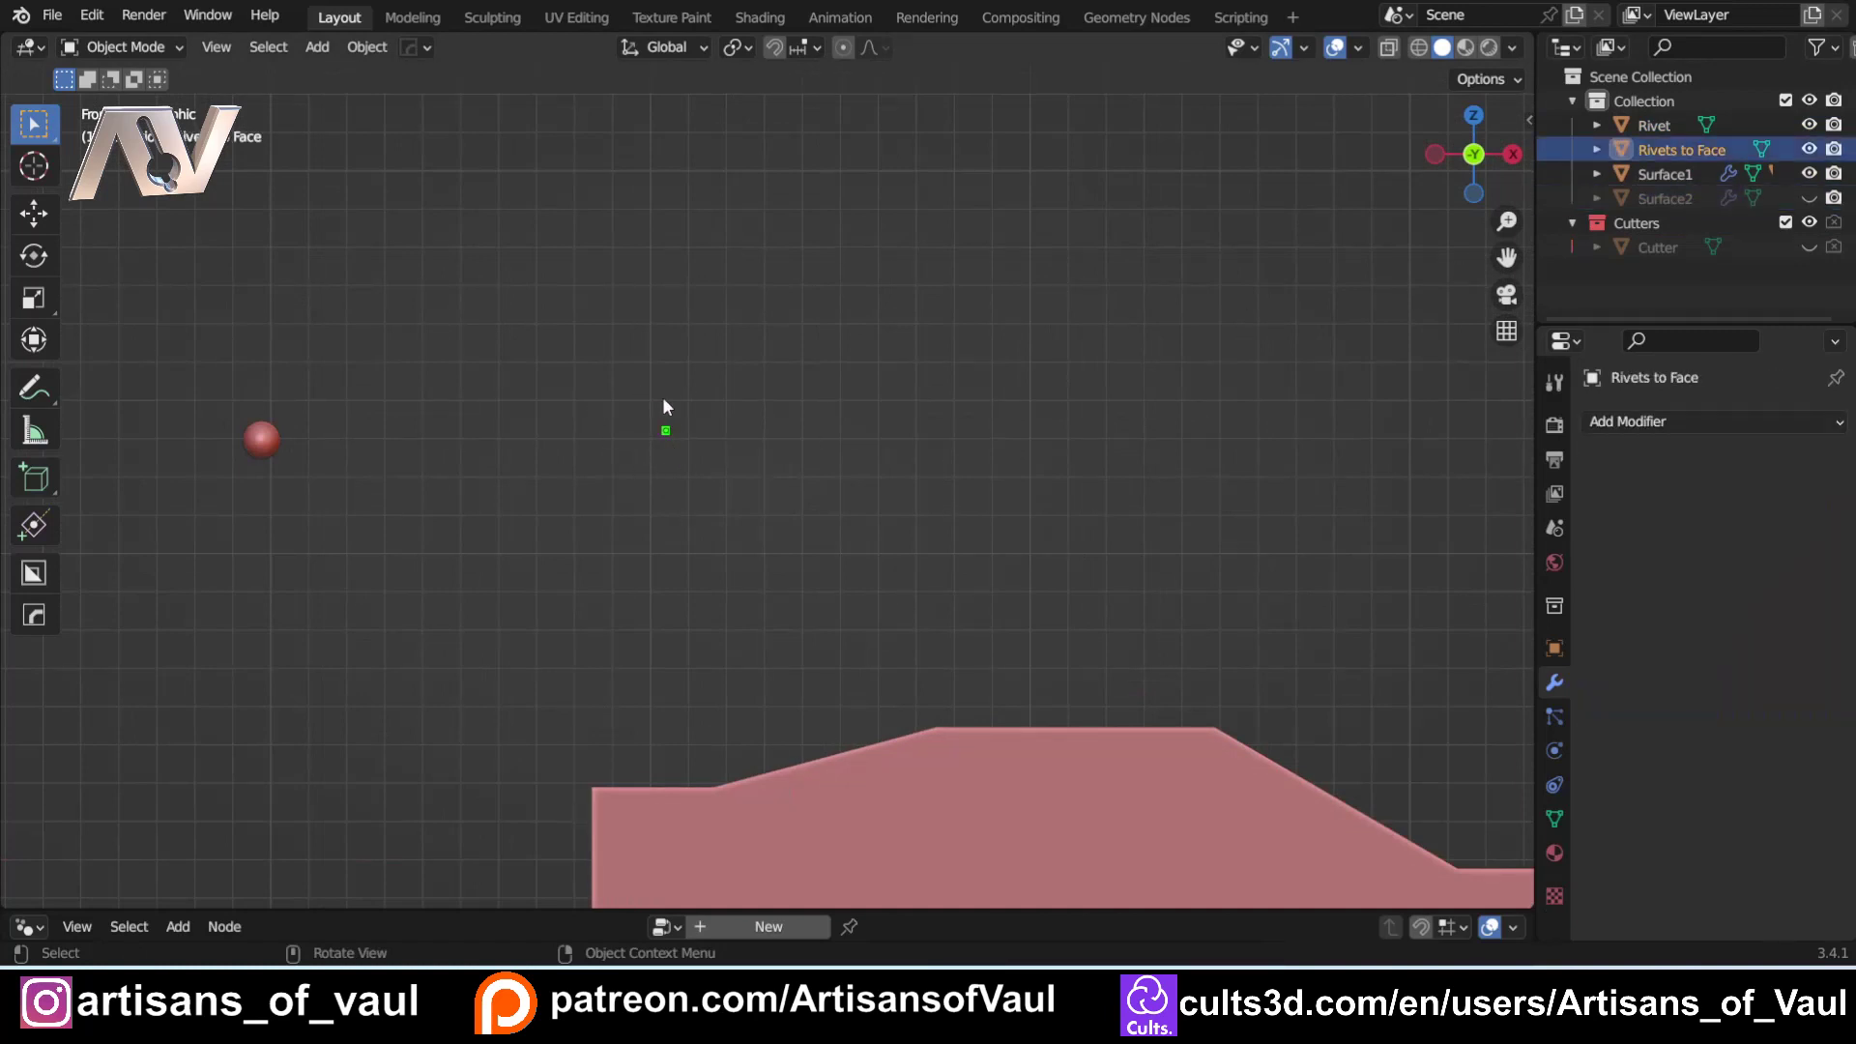
pyautogui.moveTo(491, 911); pyautogui.dragTo(467, 553)
pyautogui.scroll(-2, 738, 403)
pyautogui.keyDown('shift'); pyautogui.moveTo(738, 402); pyautogui.dragTo(713, 281, button='middle'); pyautogui.keyUp('shift')
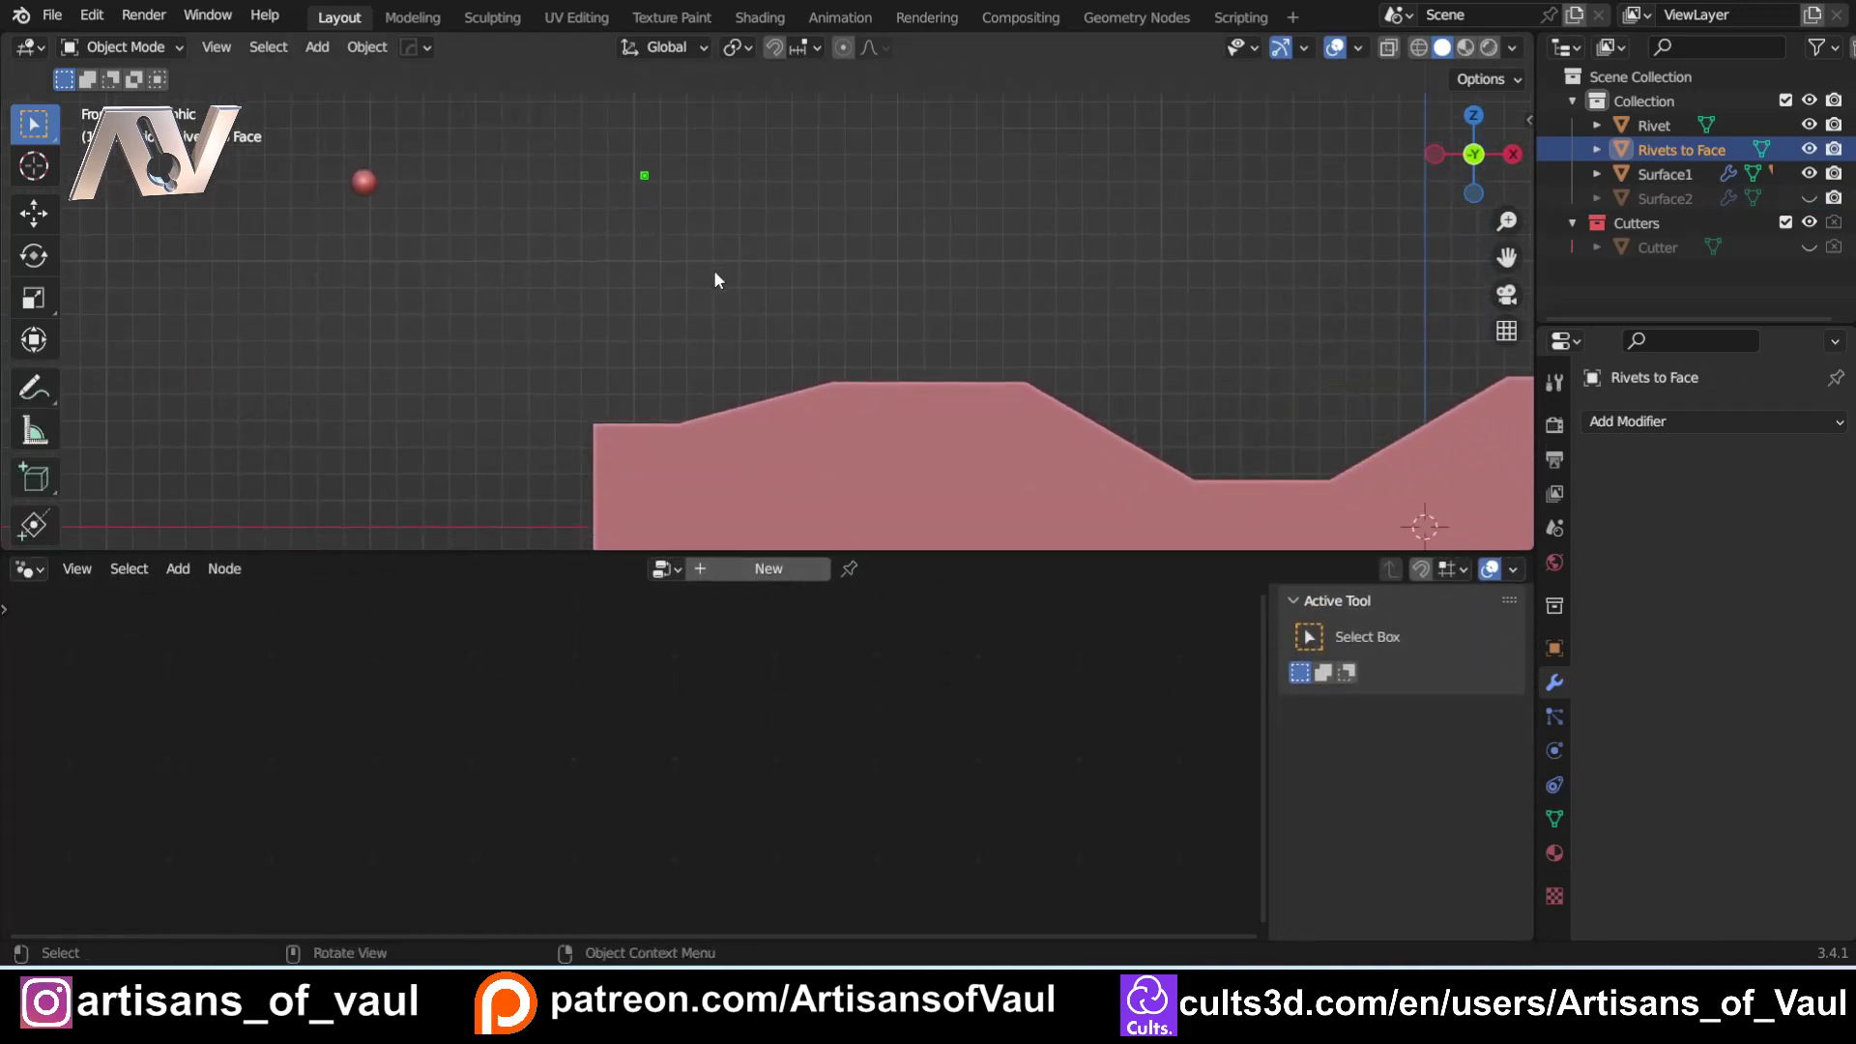
pyautogui.scroll(1, 713, 290)
pyautogui.moveTo(456, 549); pyautogui.dragTo(457, 455)
pyautogui.click(767, 467)
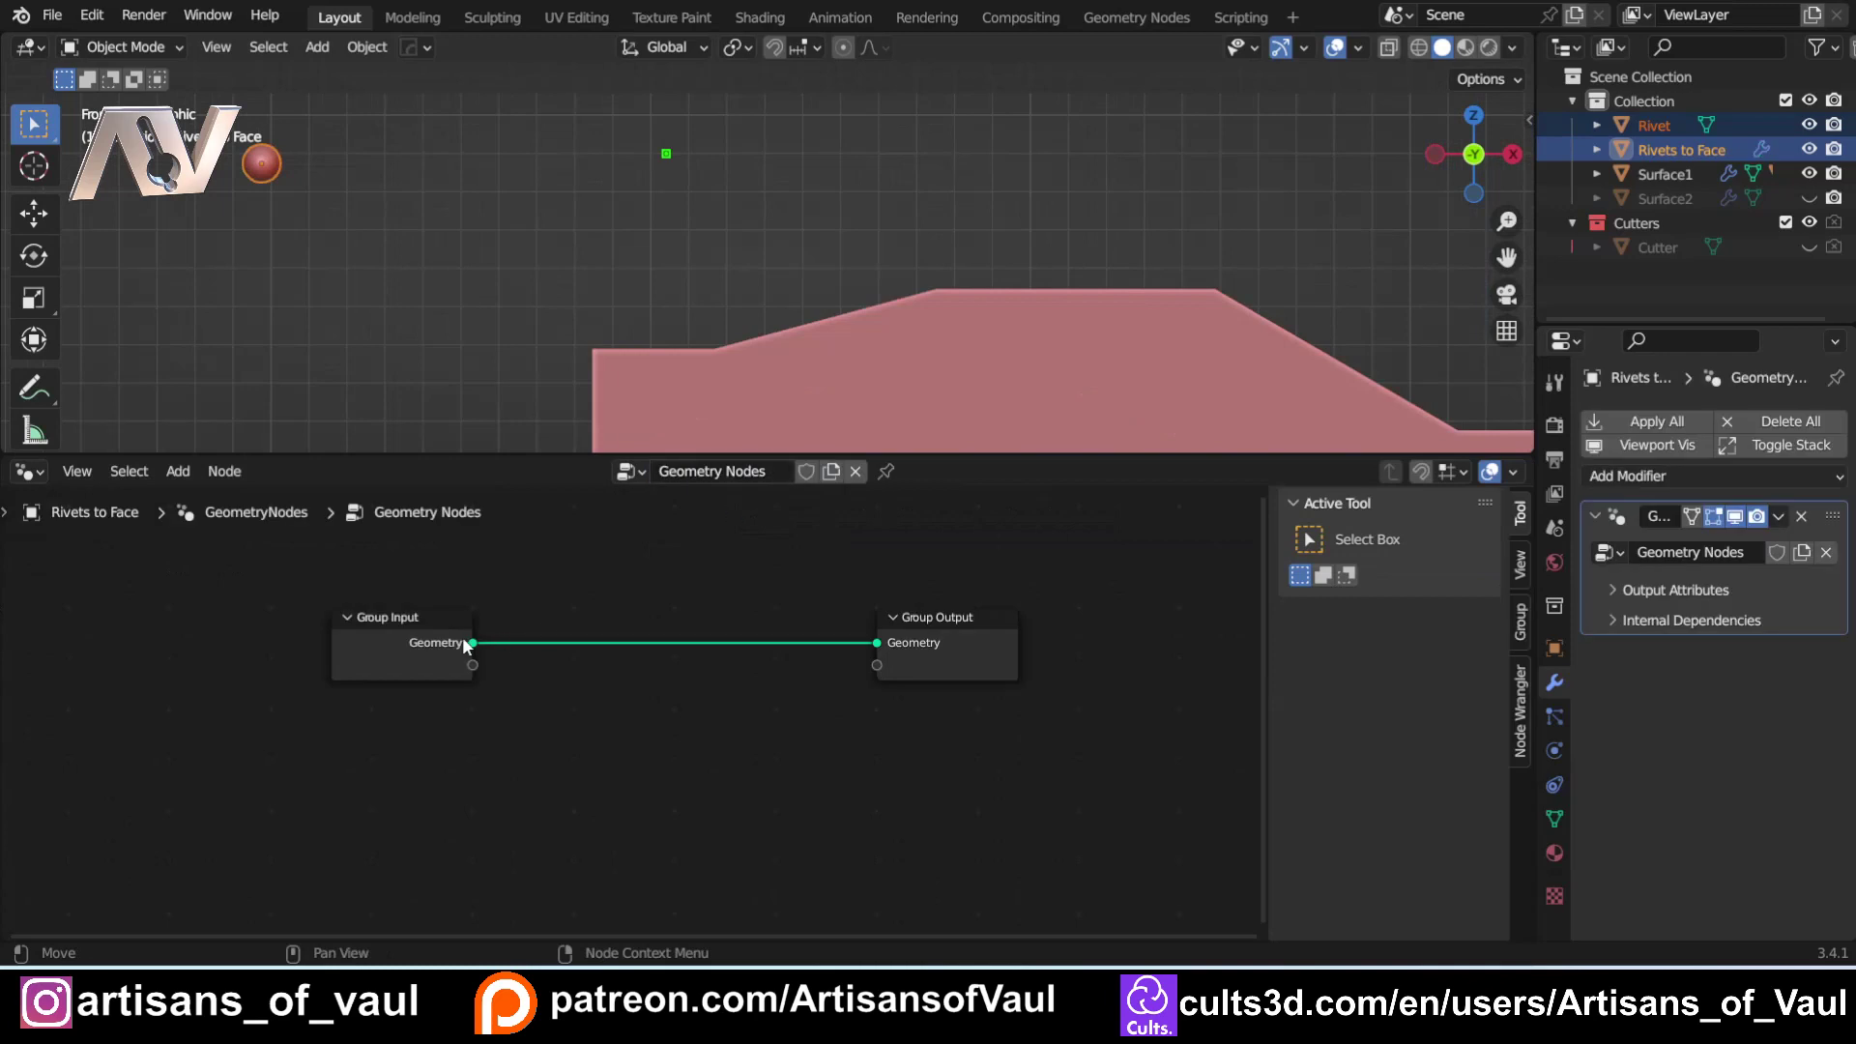
# Spread the Group Input and Group Output nodes apart and insert an Instance on Points node on the link between them.
pyautogui.moveTo(396, 620); pyautogui.dragTo(151, 578)
pyautogui.moveTo(925, 628); pyautogui.dragTo(1078, 568)
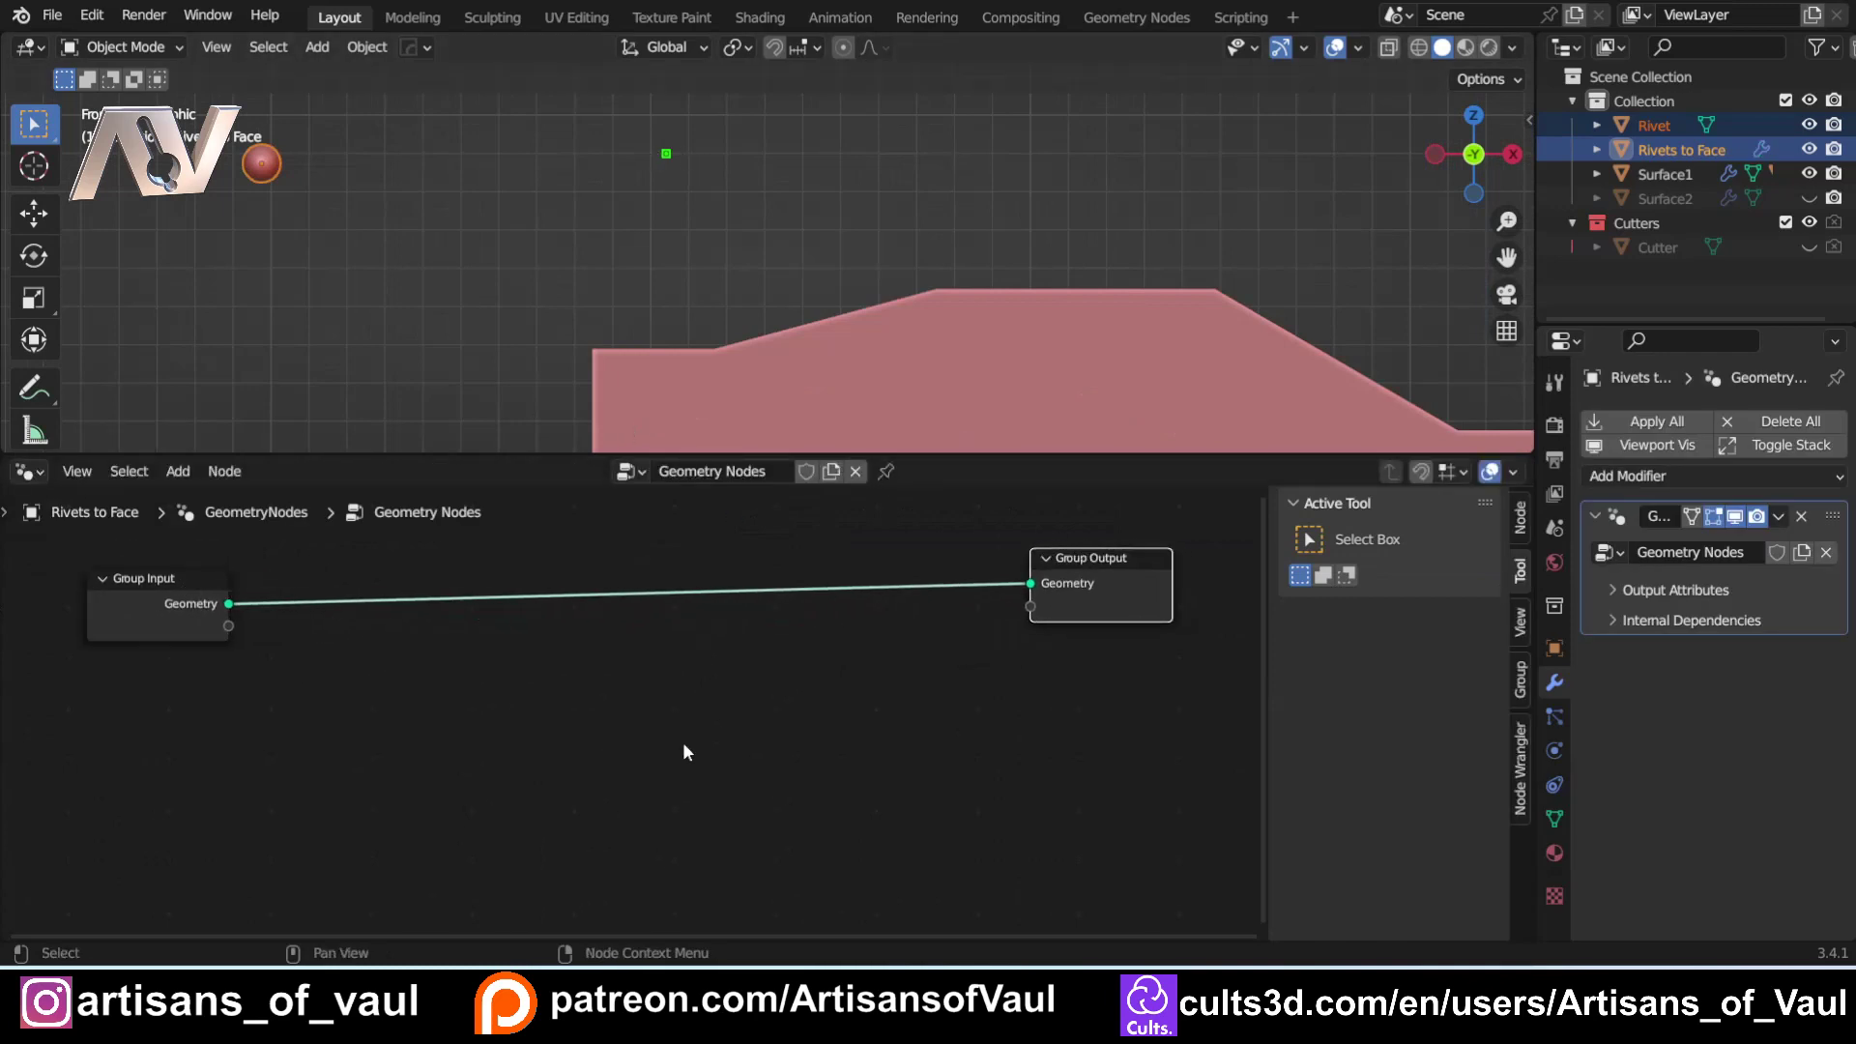
pyautogui.hotkey('shift', 'a')
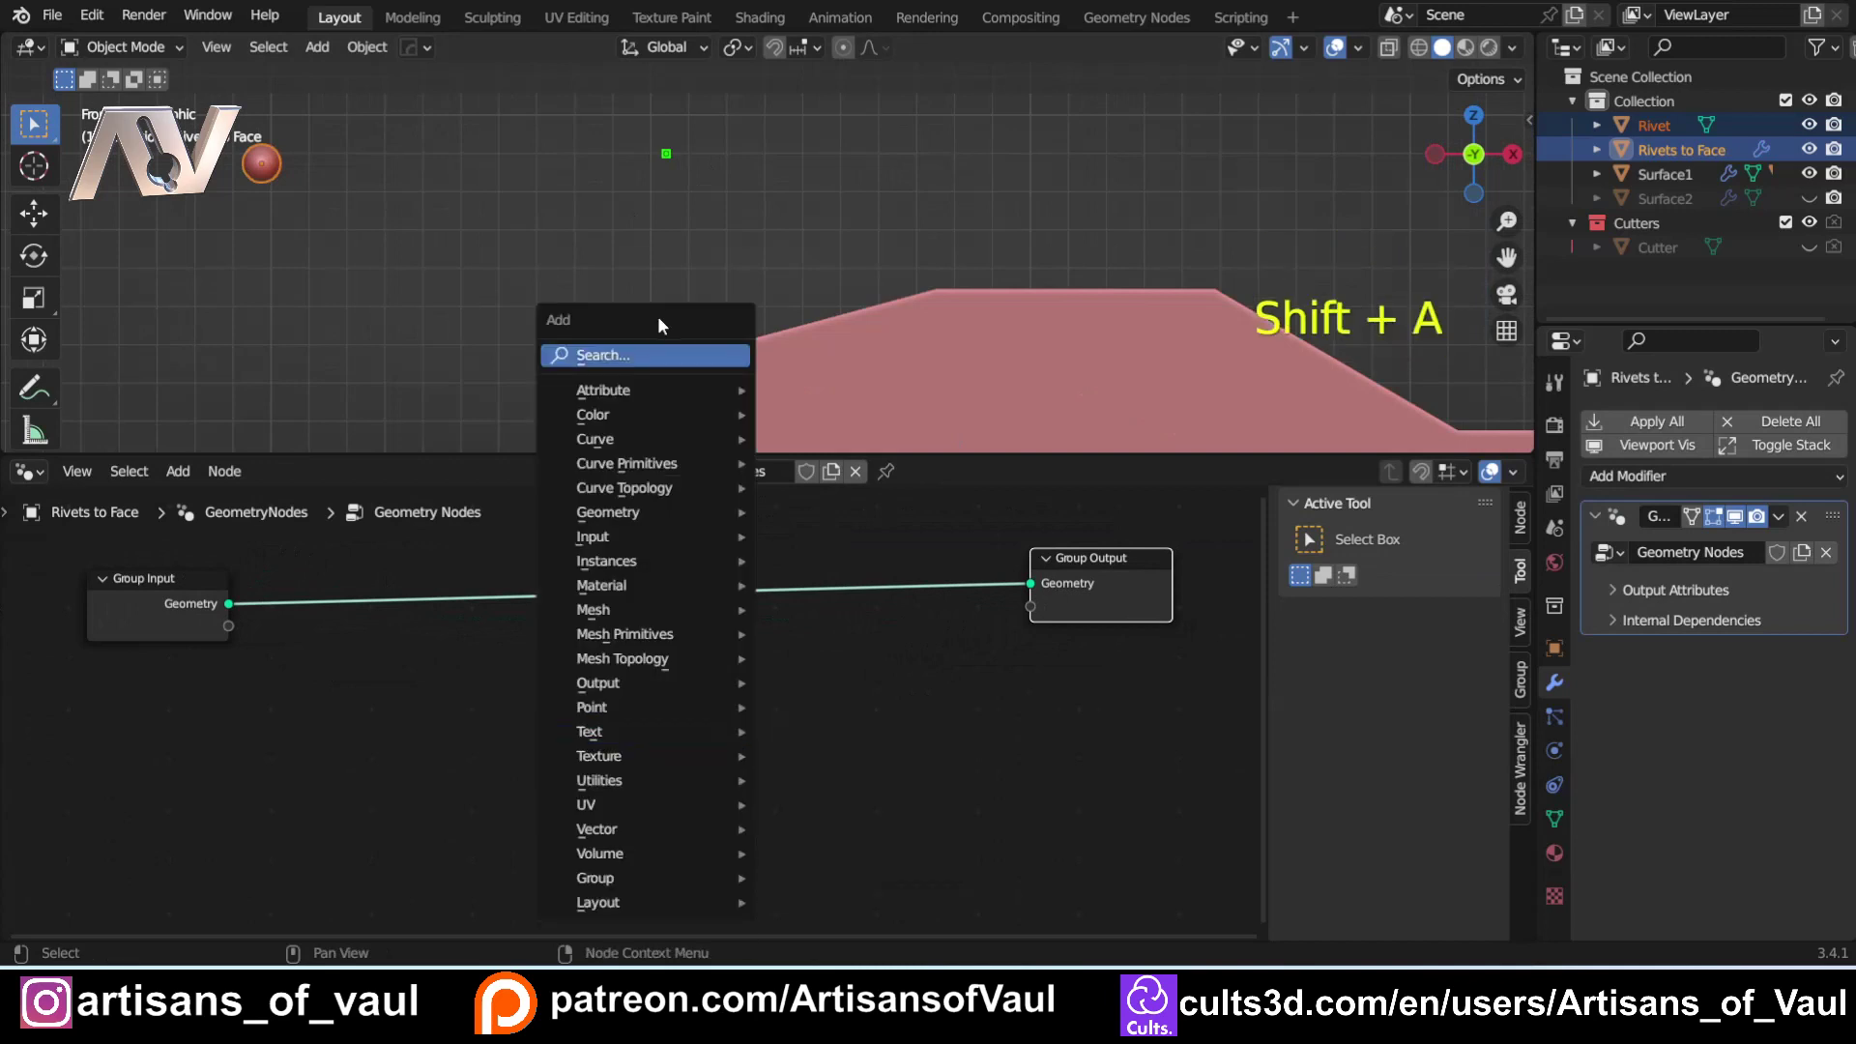
pyautogui.click(641, 364)
pyautogui.write('insta')
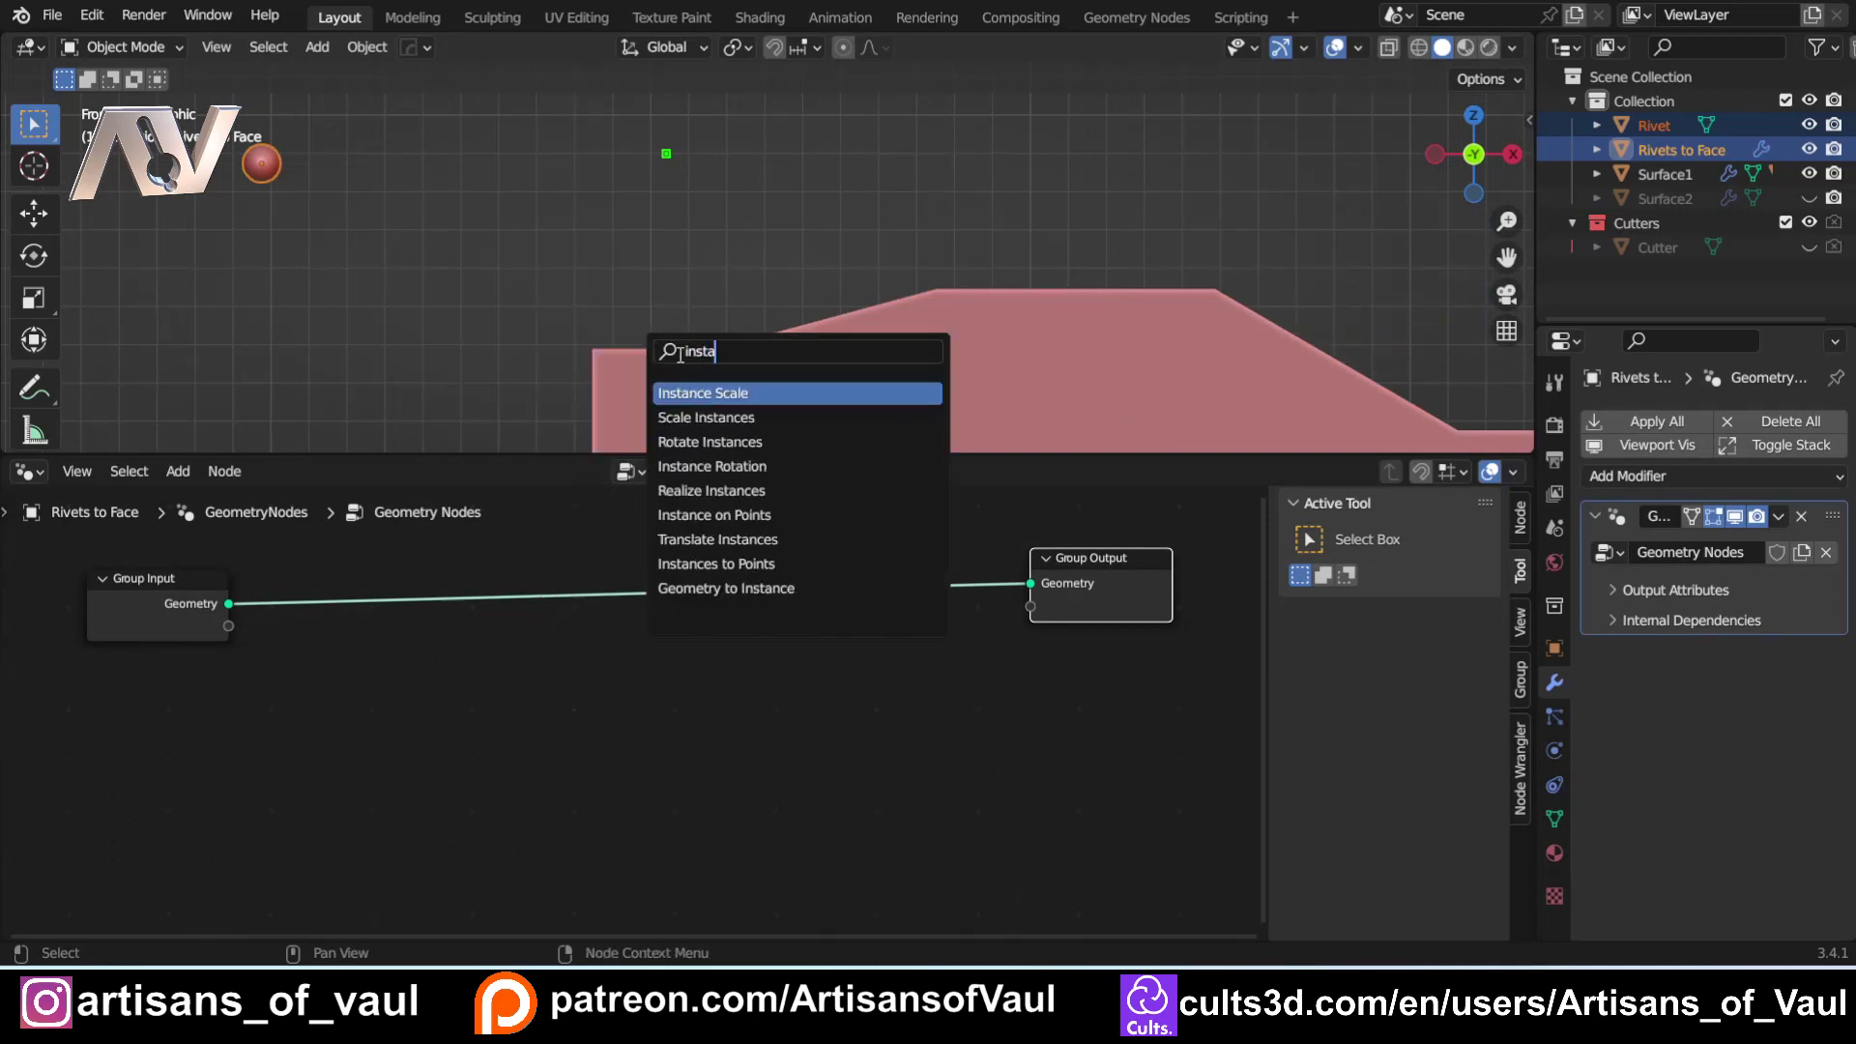
pyautogui.click(715, 515)
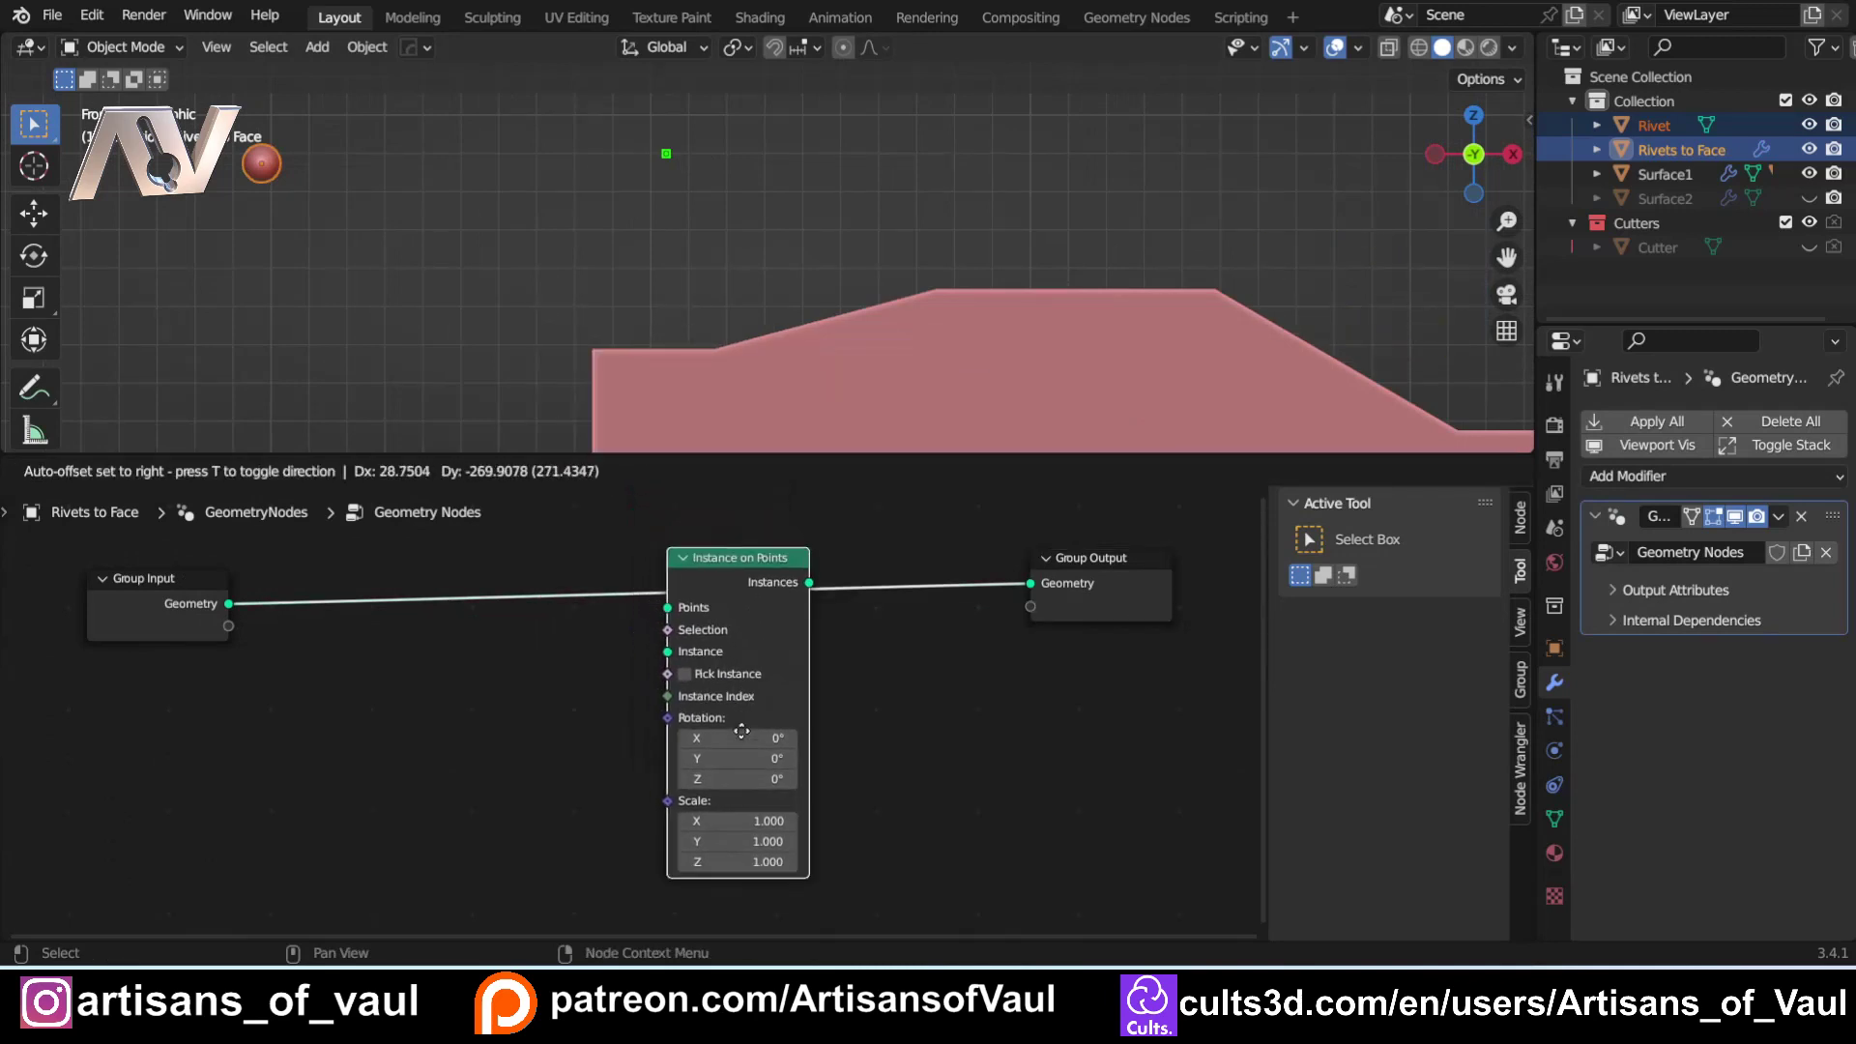
pyautogui.click(845, 704)
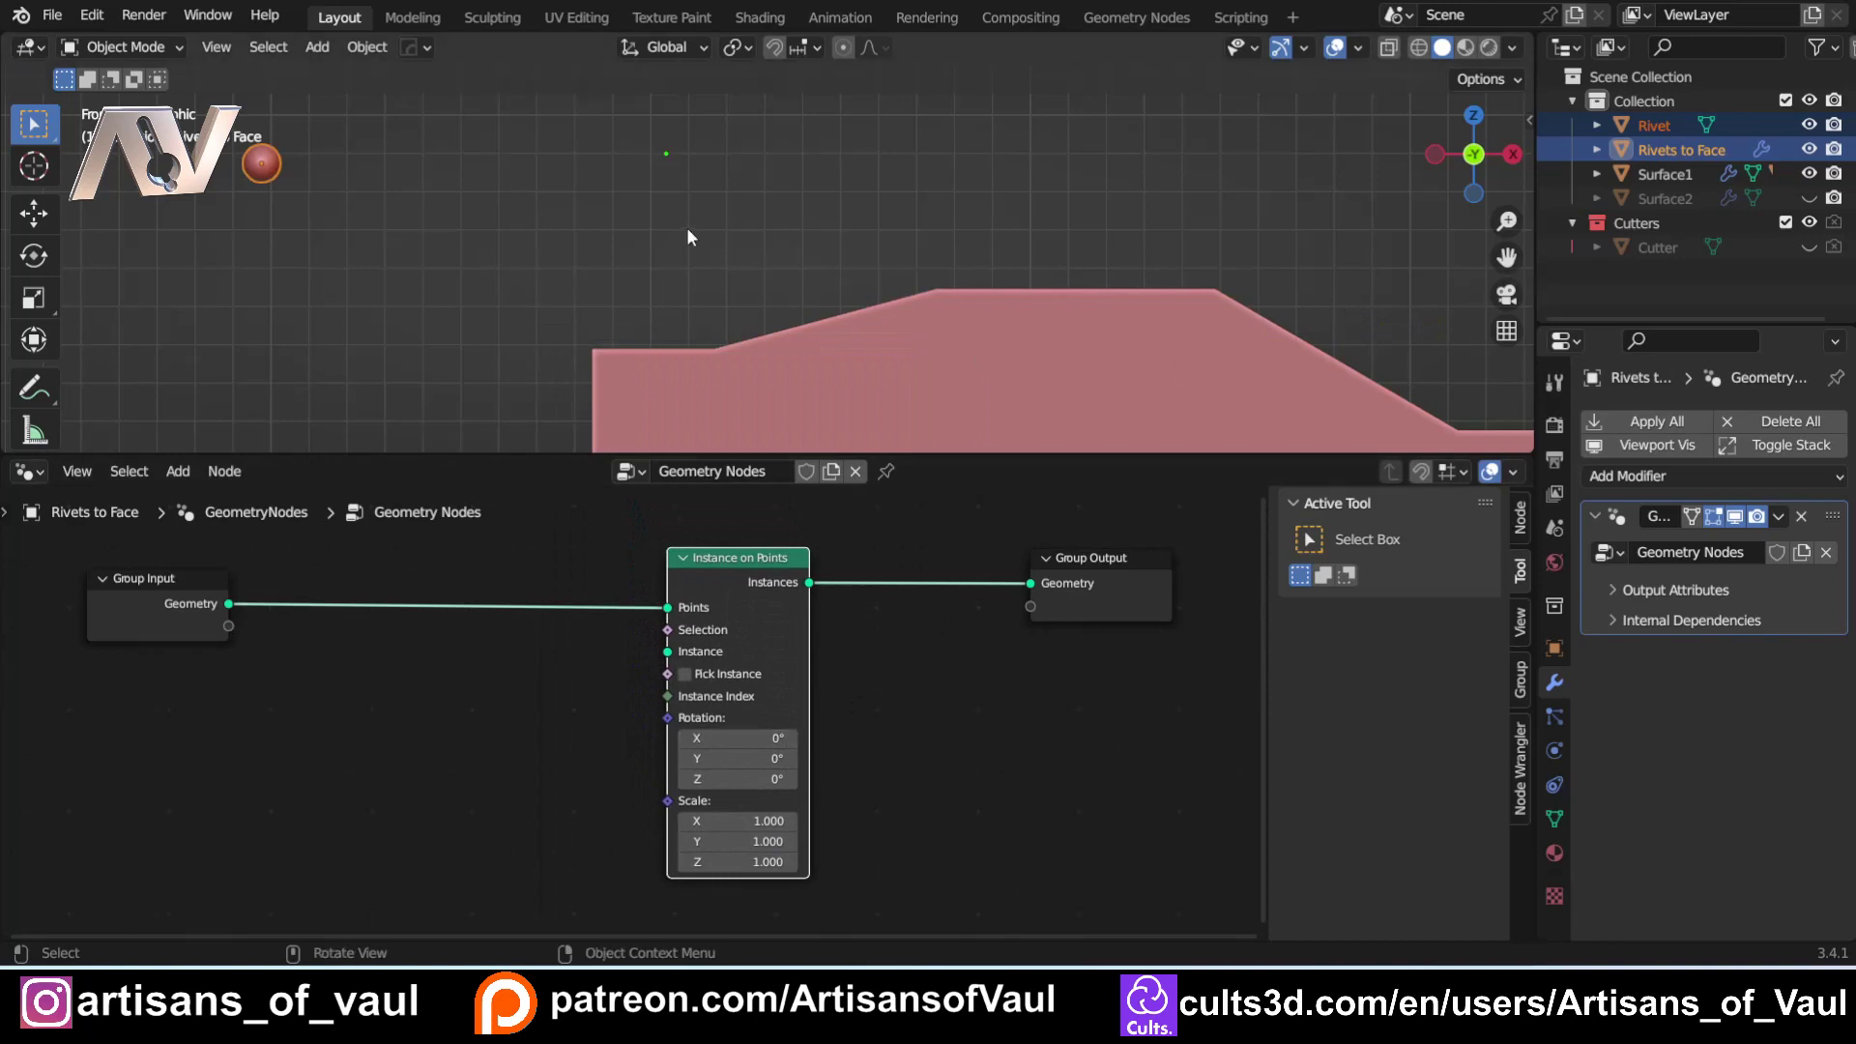
pyautogui.click(924, 776)
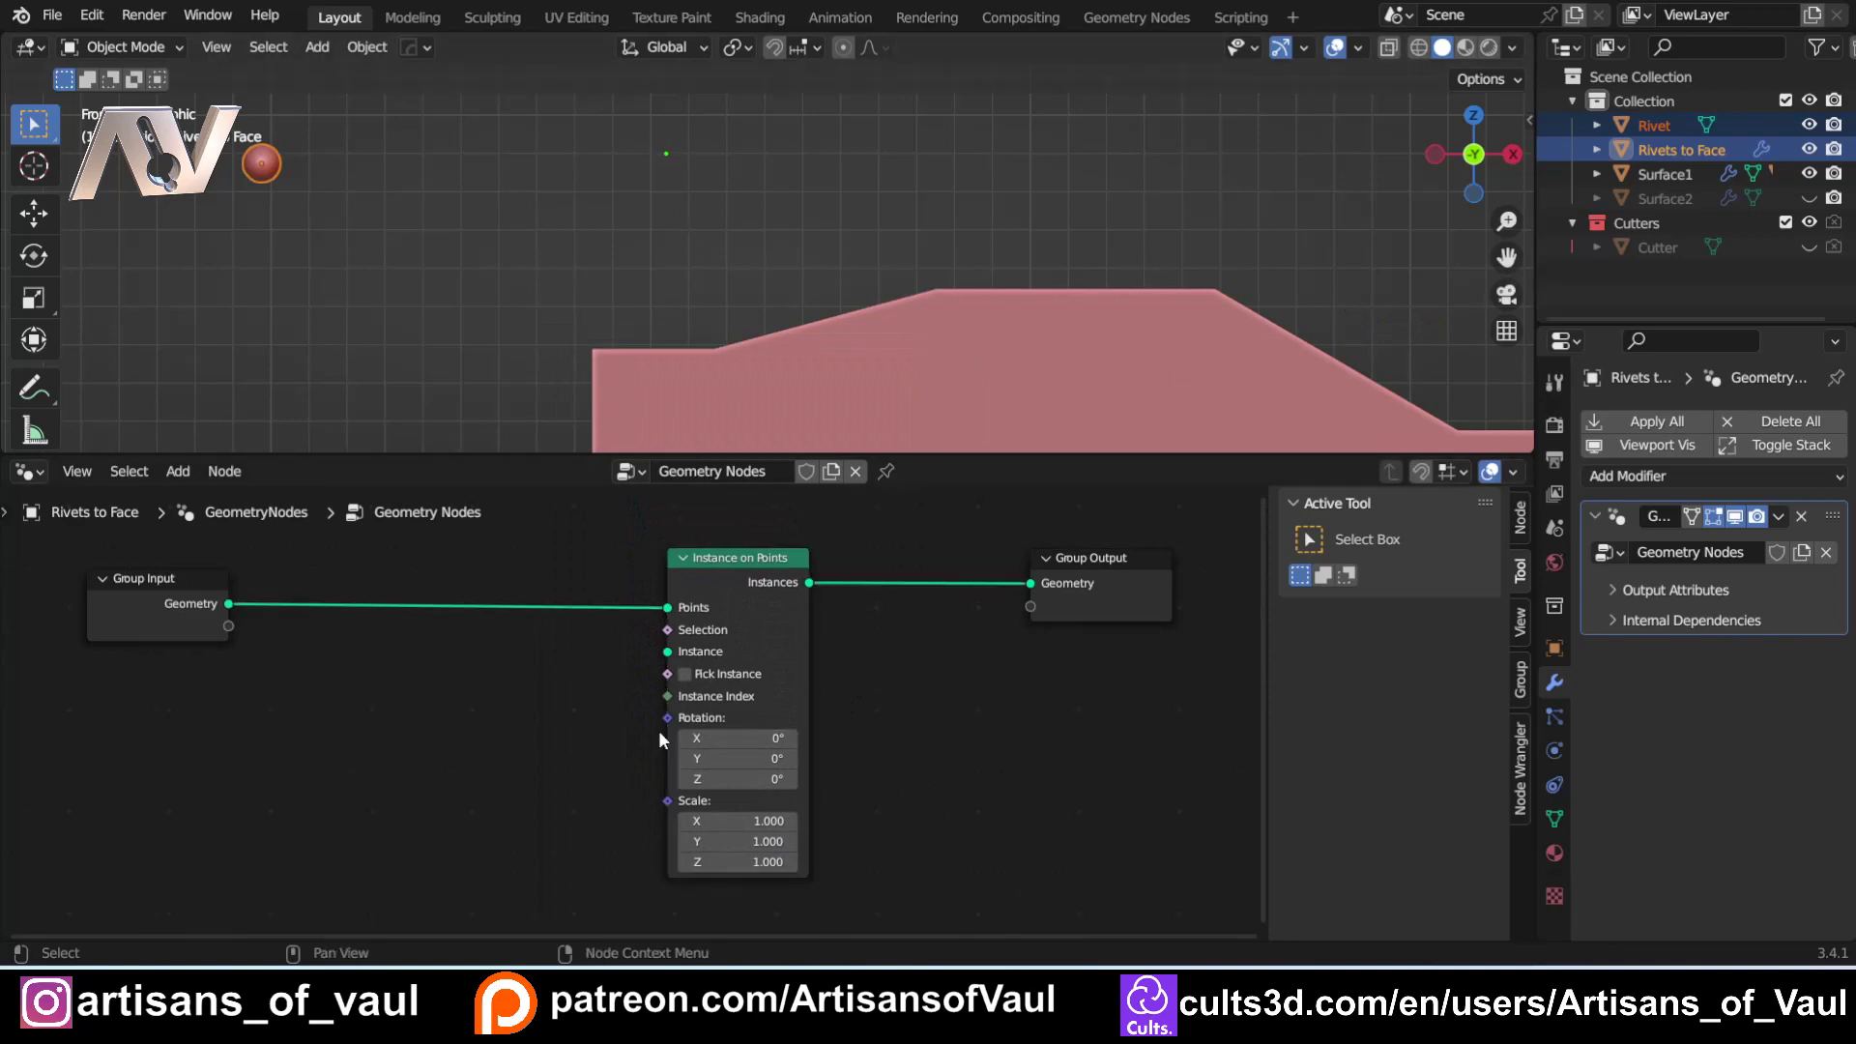
# Pin the Rivets to Face node tree so it stays displayed when another object is selected.
pyautogui.click(1651, 123)
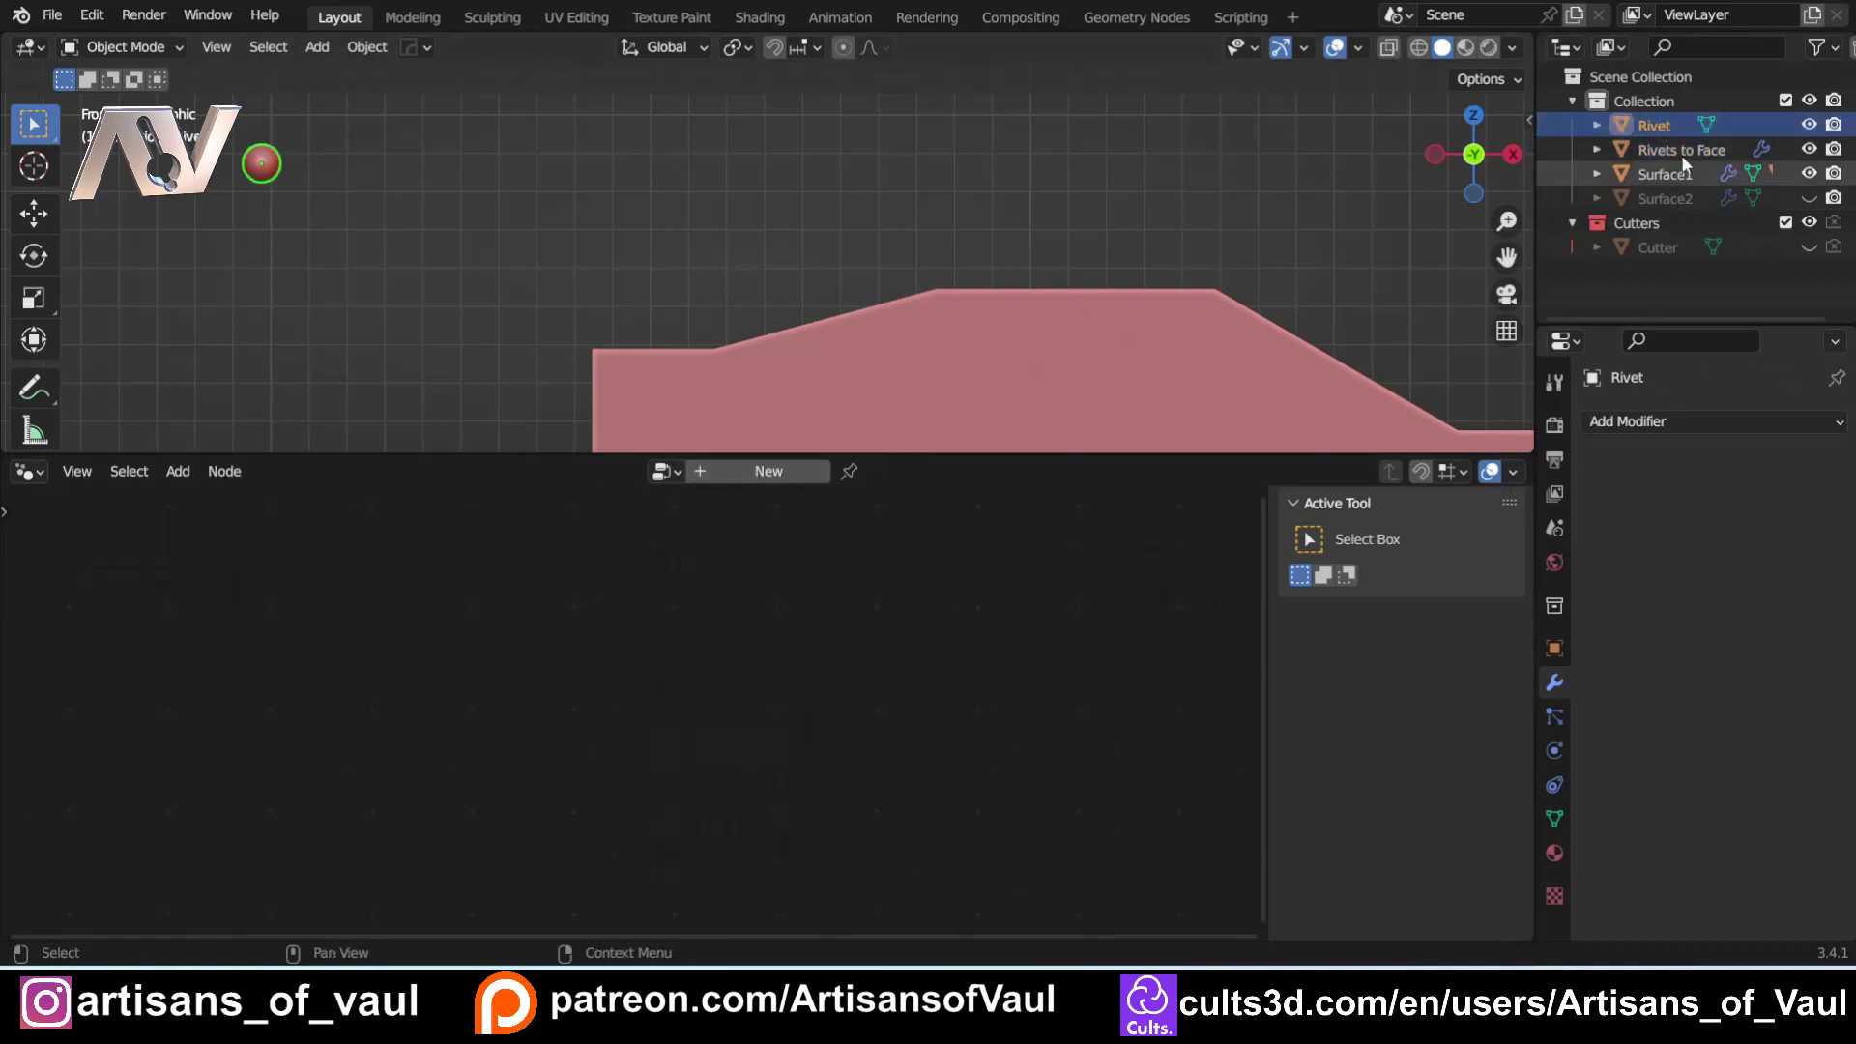
pyautogui.click(1669, 149)
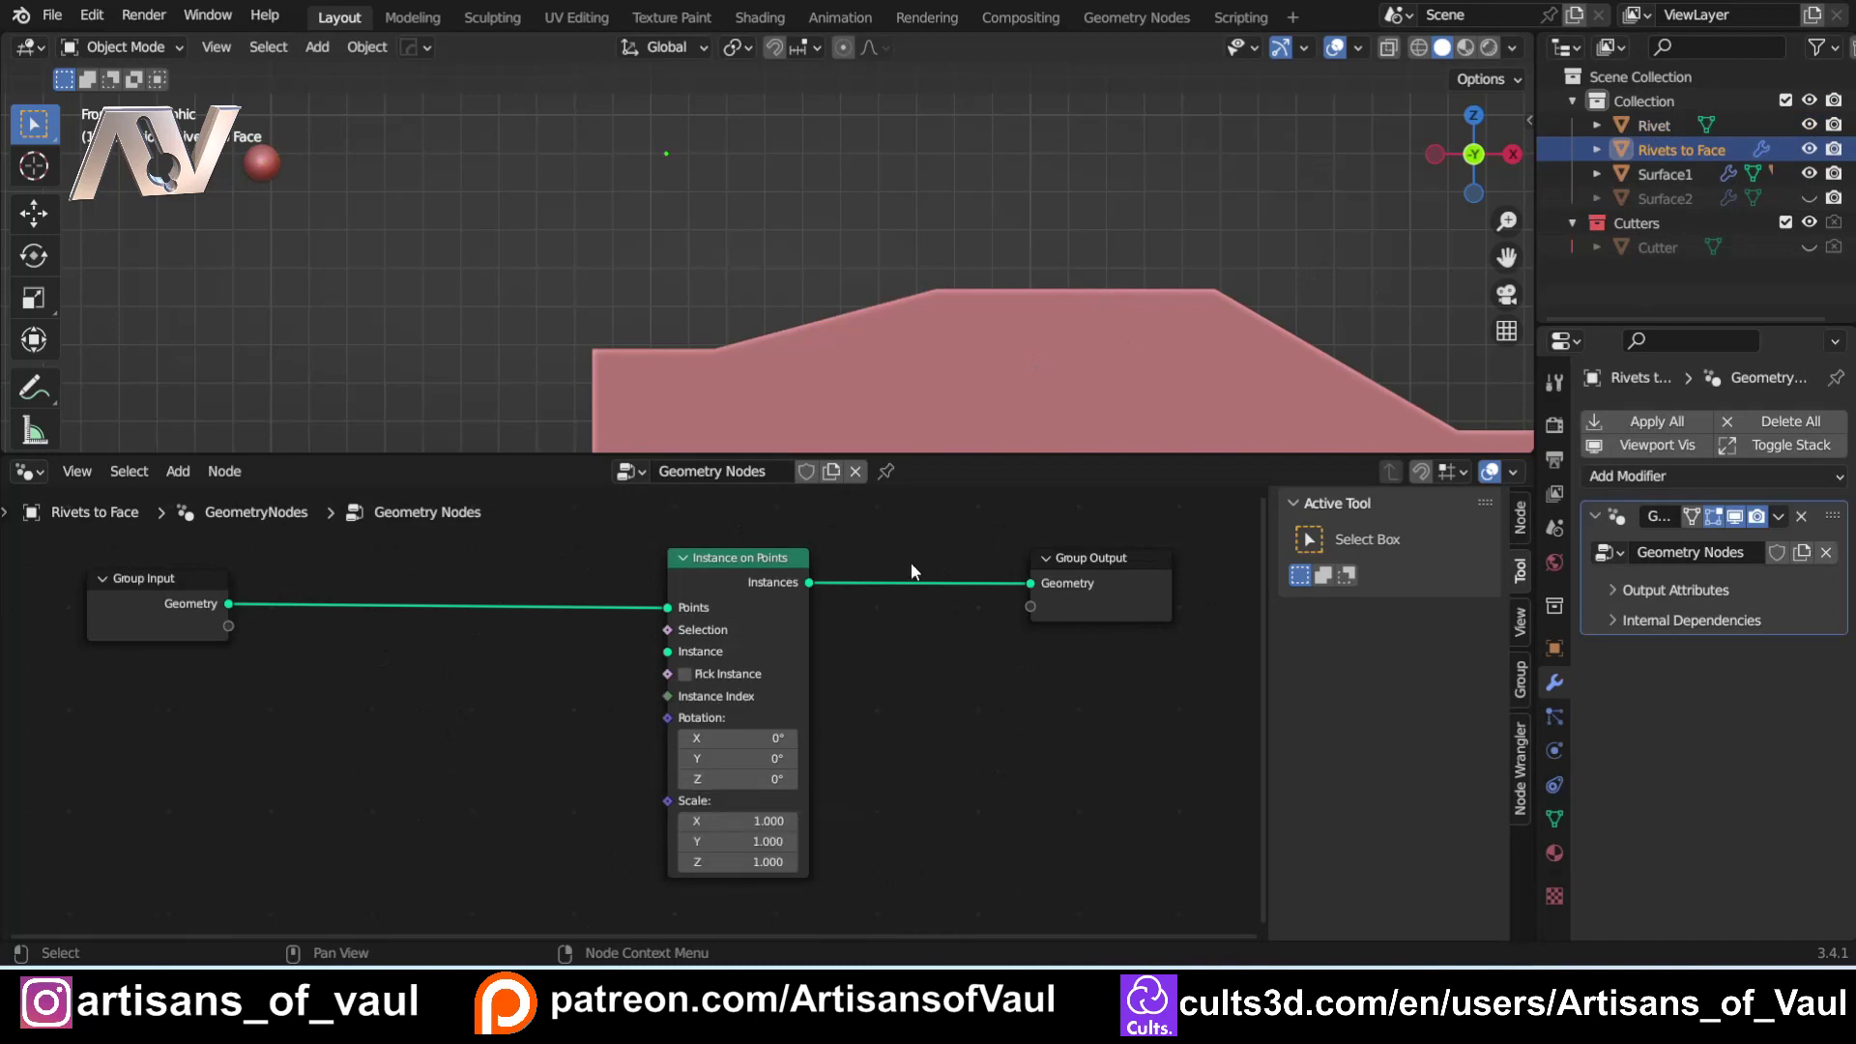
pyautogui.click(1648, 125)
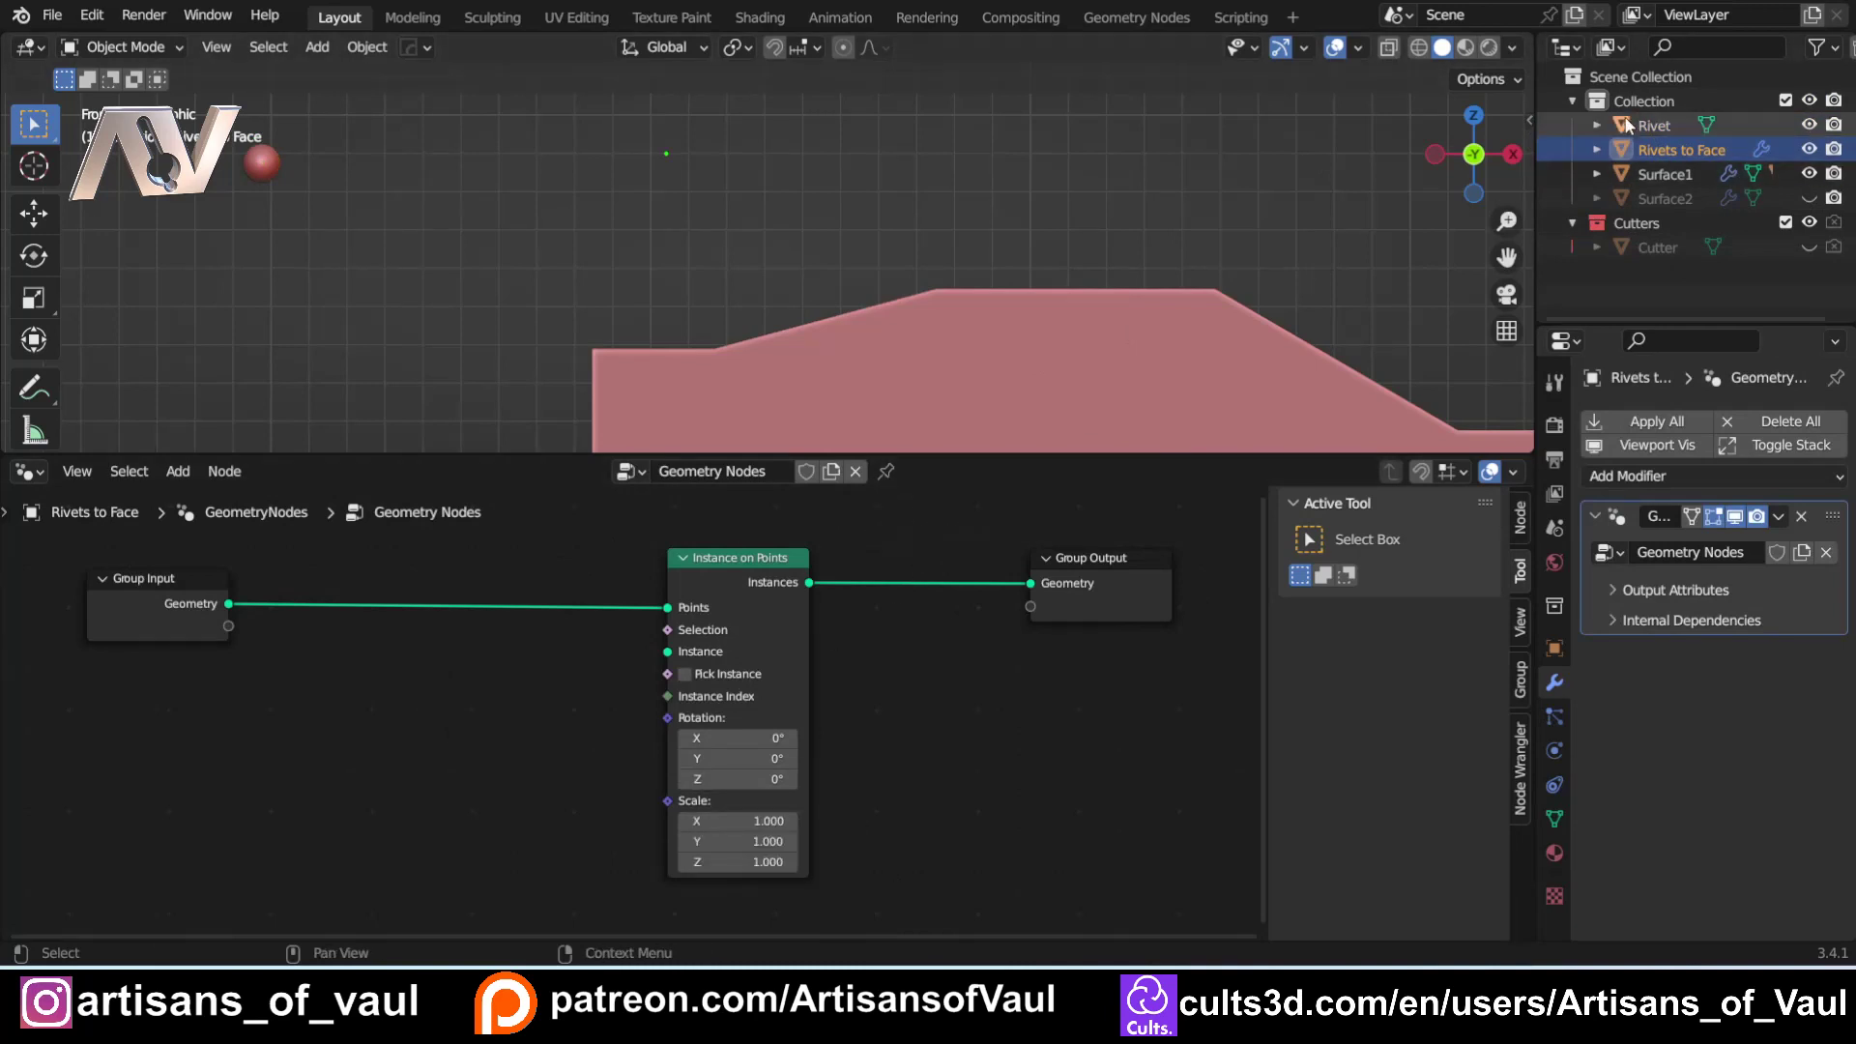
pyautogui.click(1640, 152)
pyautogui.click(885, 472)
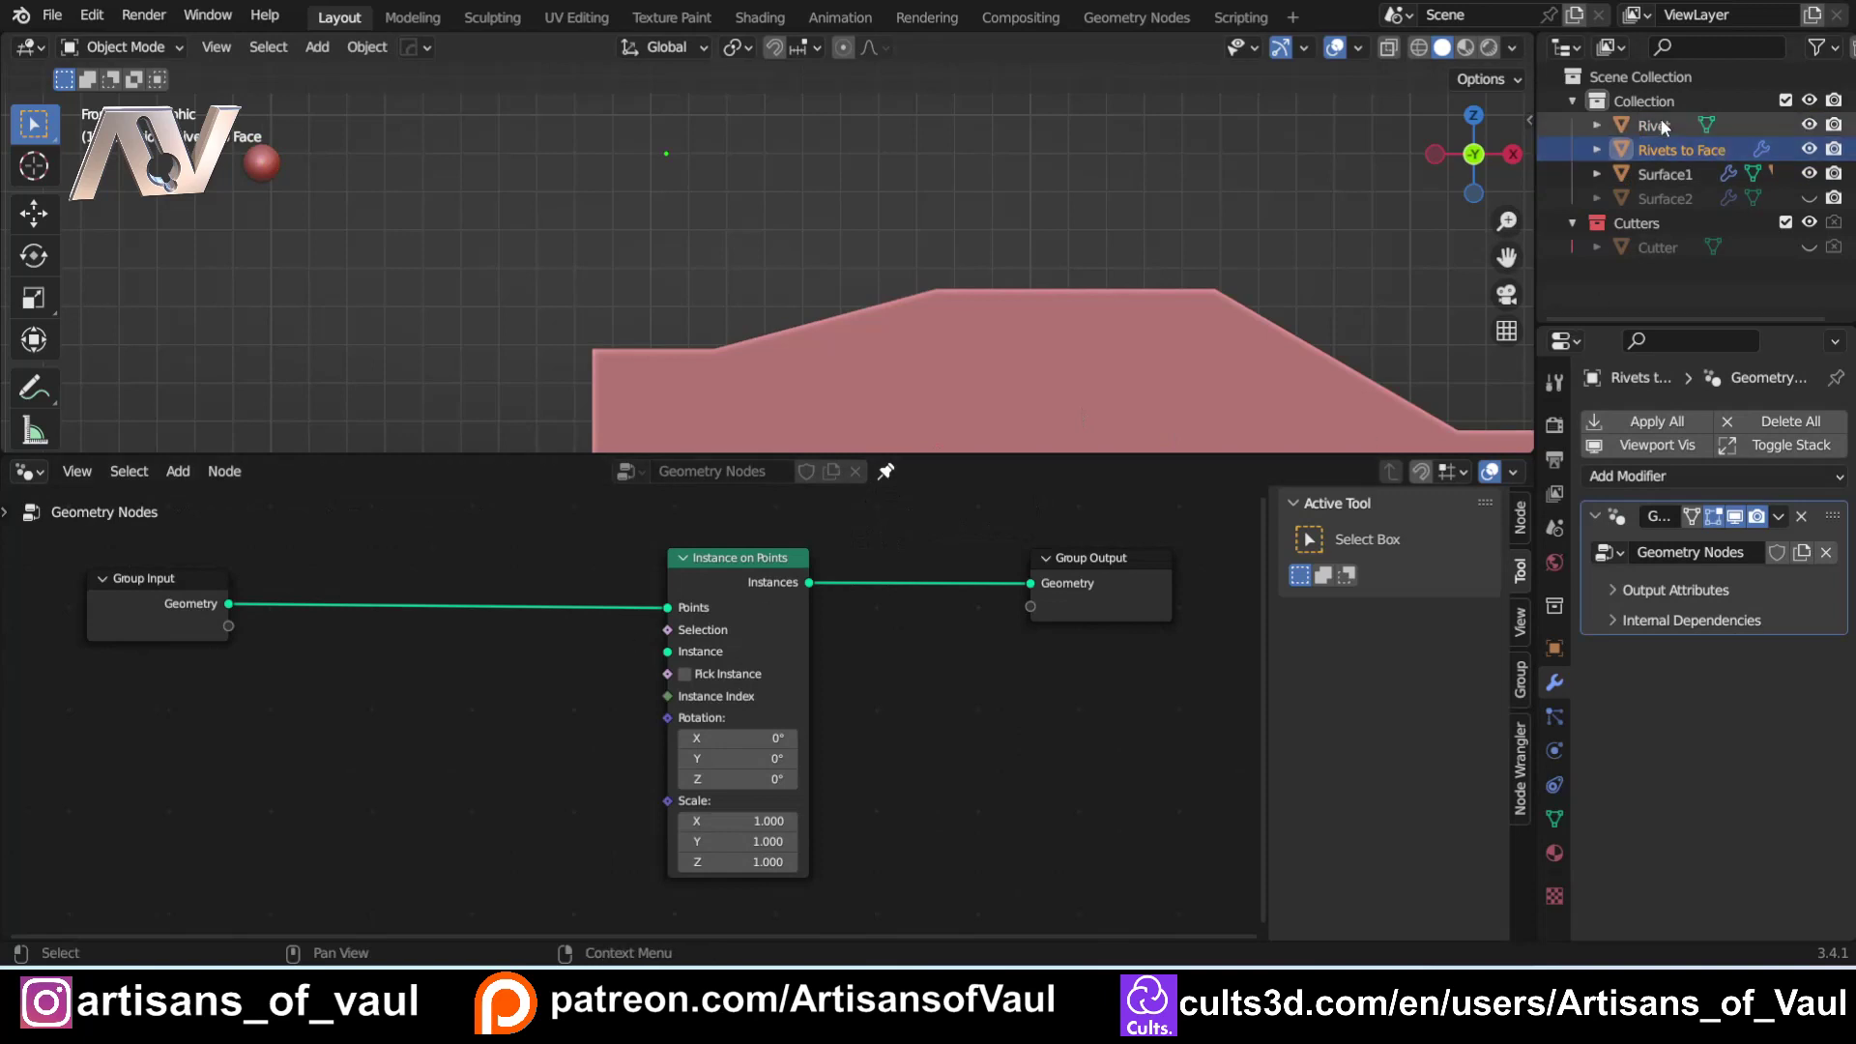
# Bring the Rivet object into the tree as an Object Info node, link its Geometry to the Instance input, and reselect Rivets to Face.
pyautogui.moveTo(1662, 126); pyautogui.dragTo(665, 654)
pyautogui.click(359, 691)
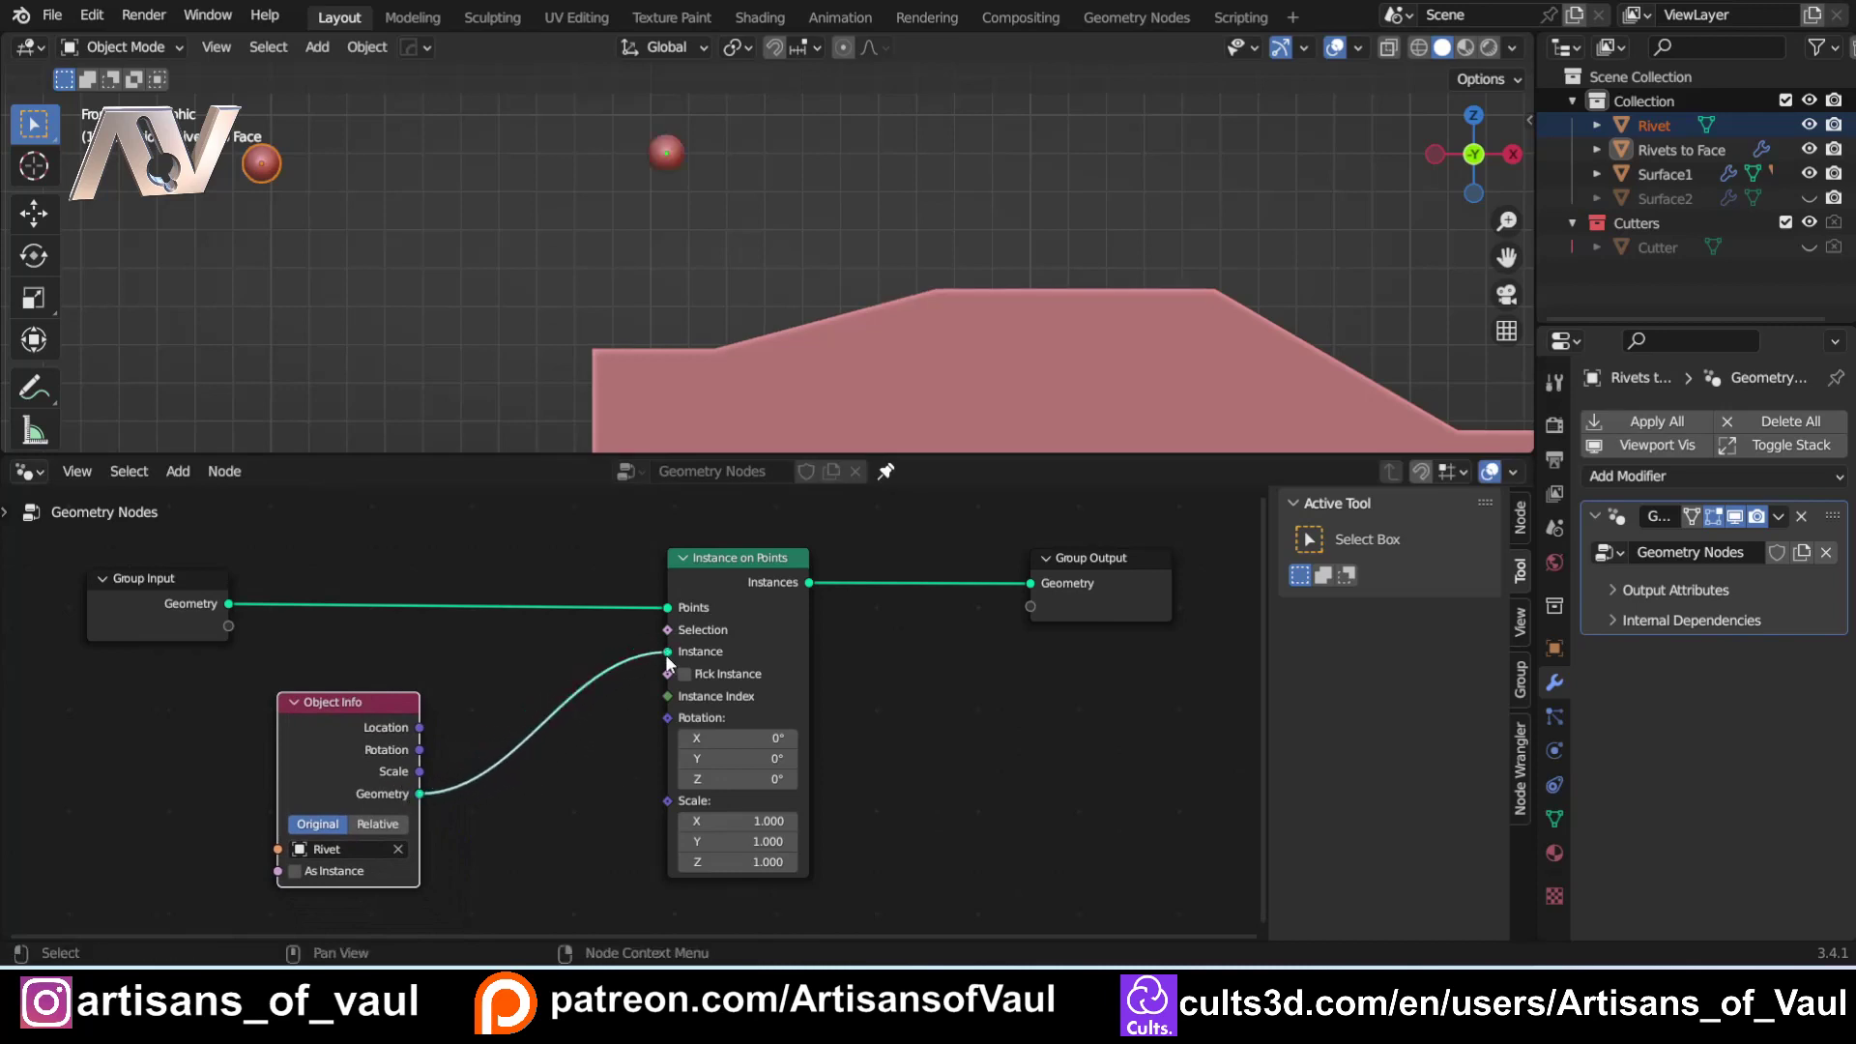
pyautogui.click(440, 841)
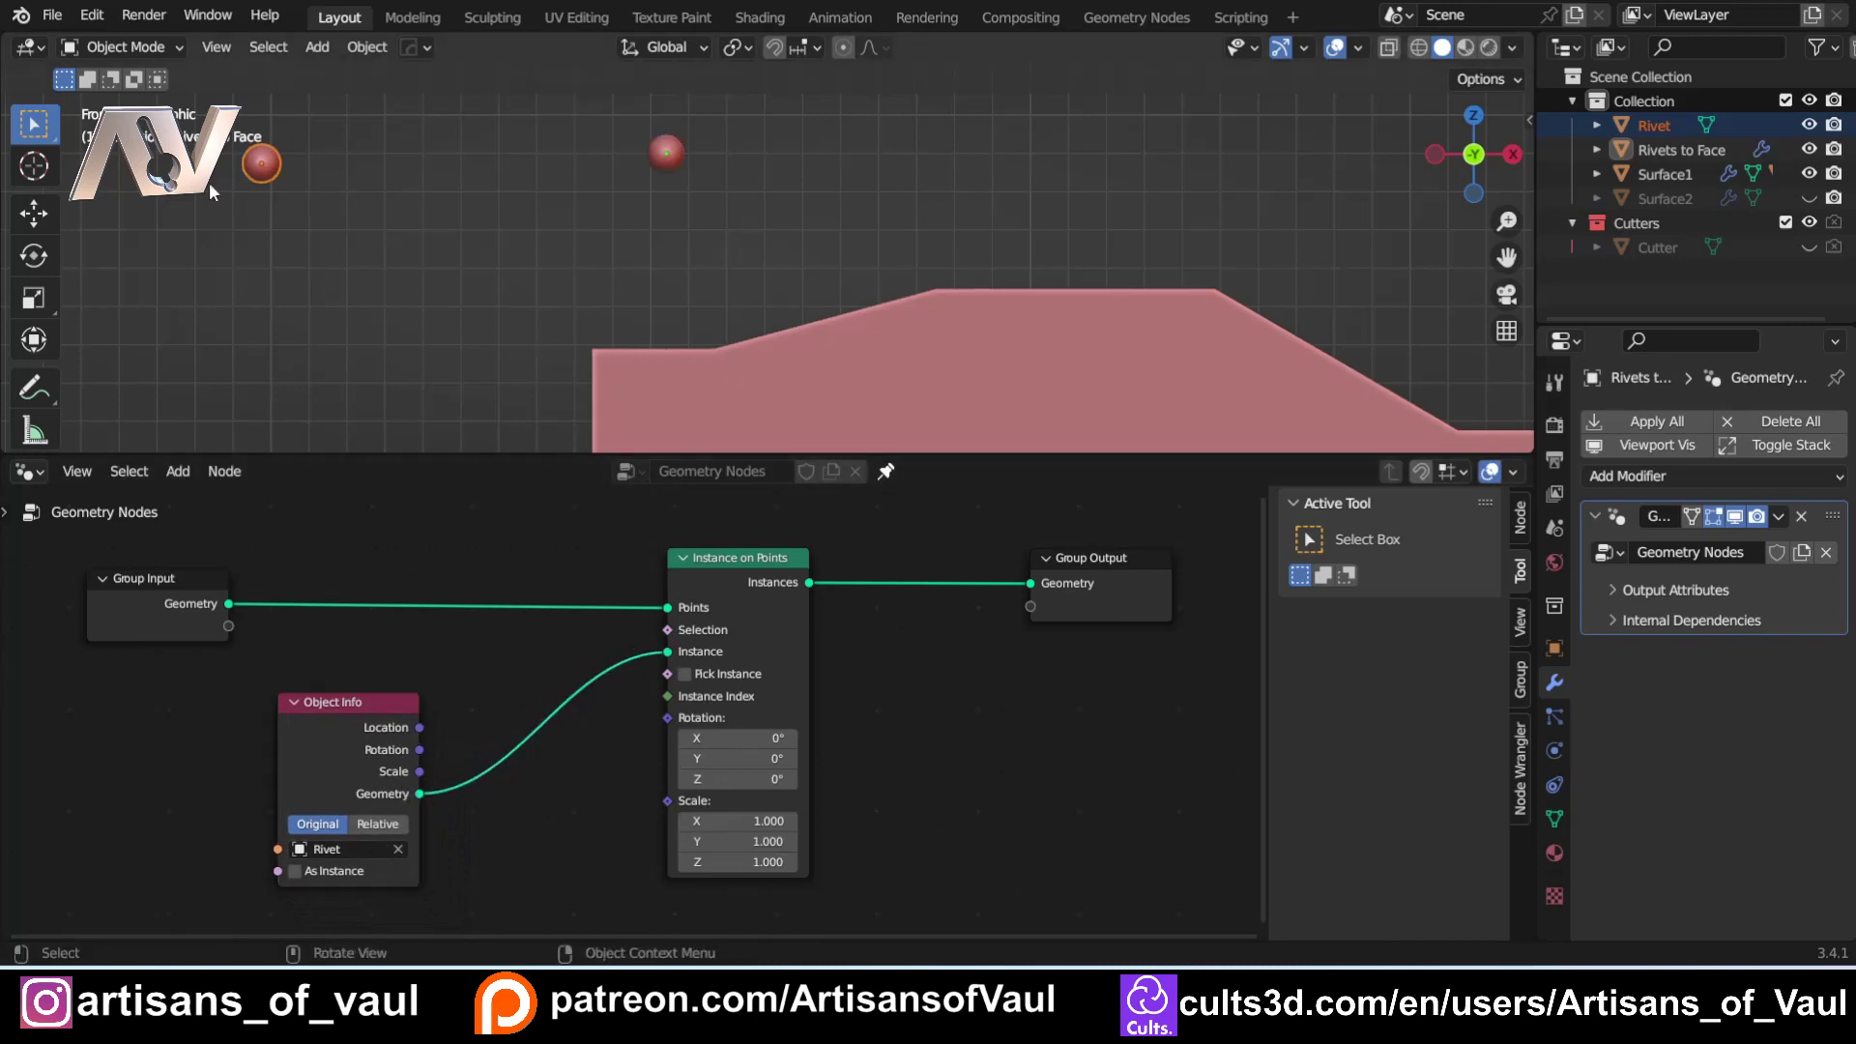
pyautogui.click(667, 155)
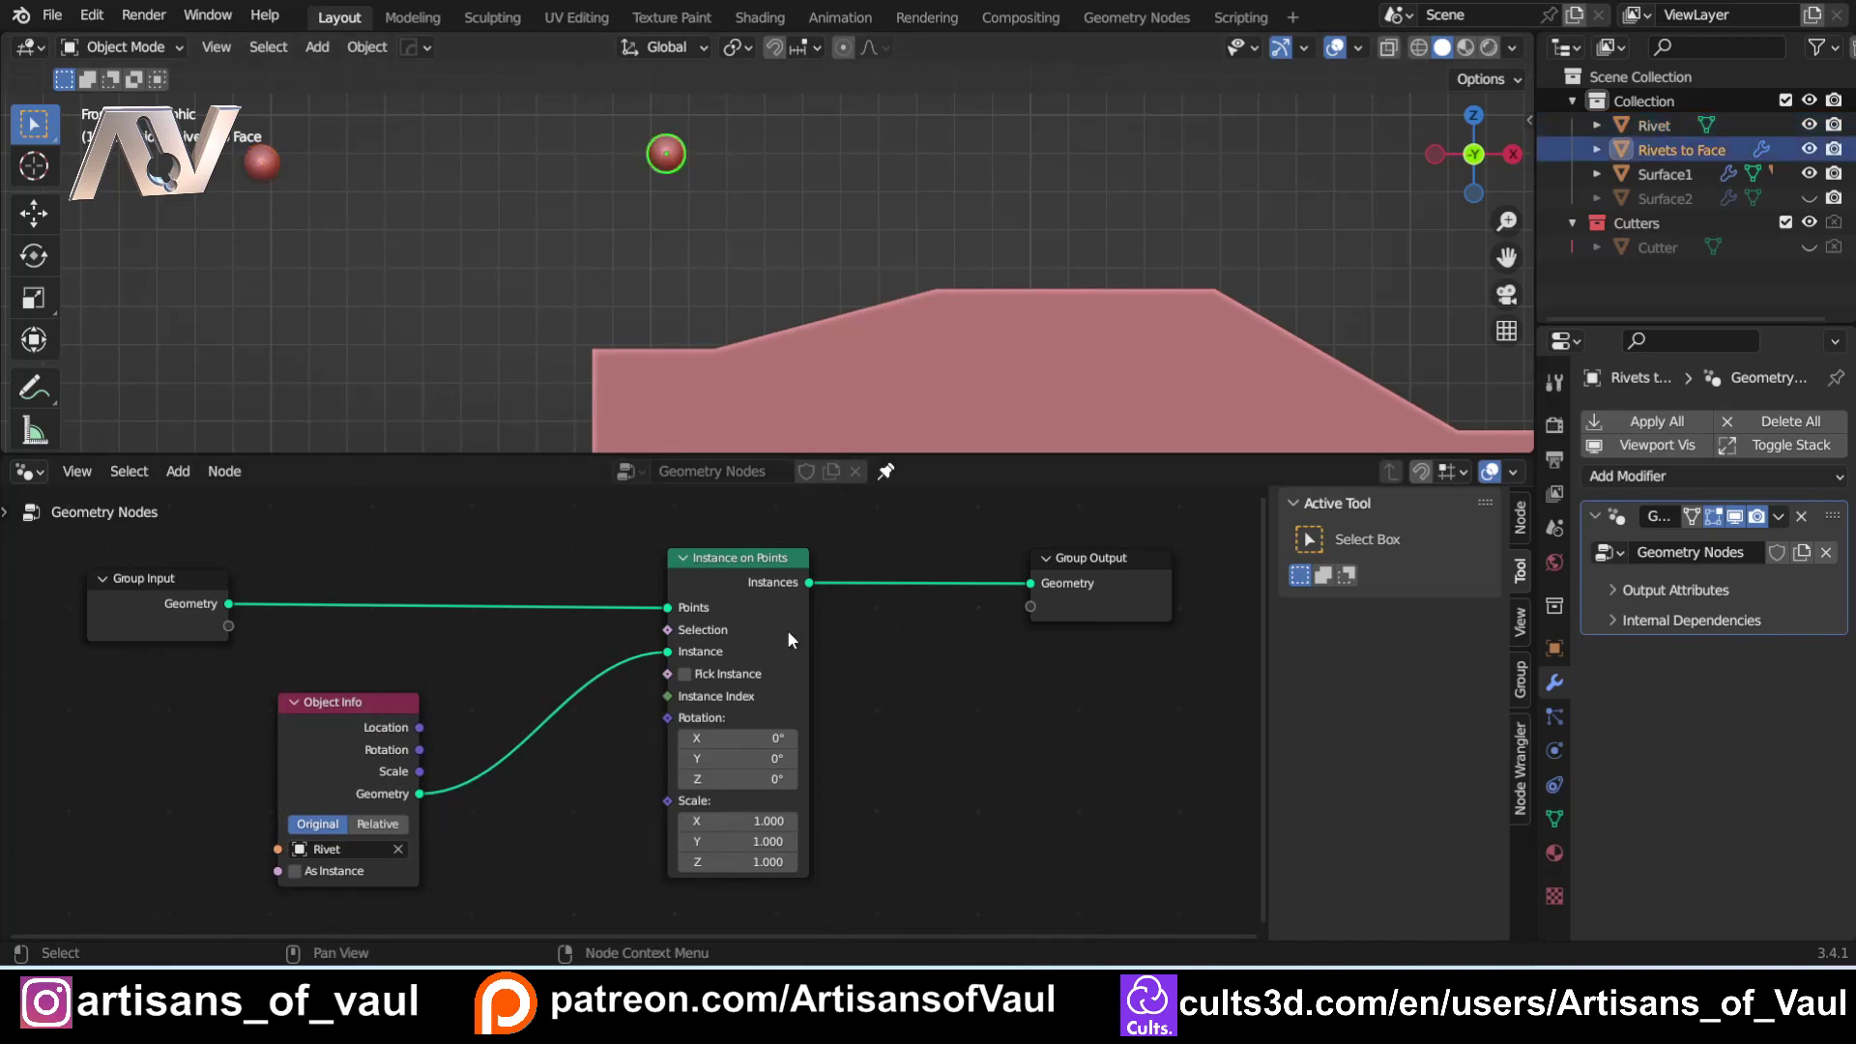
# Rearrange the nodes so Object Info sits beside Instance on Points, with free space before Group Output.
pyautogui.scroll(-1, 998, 595)
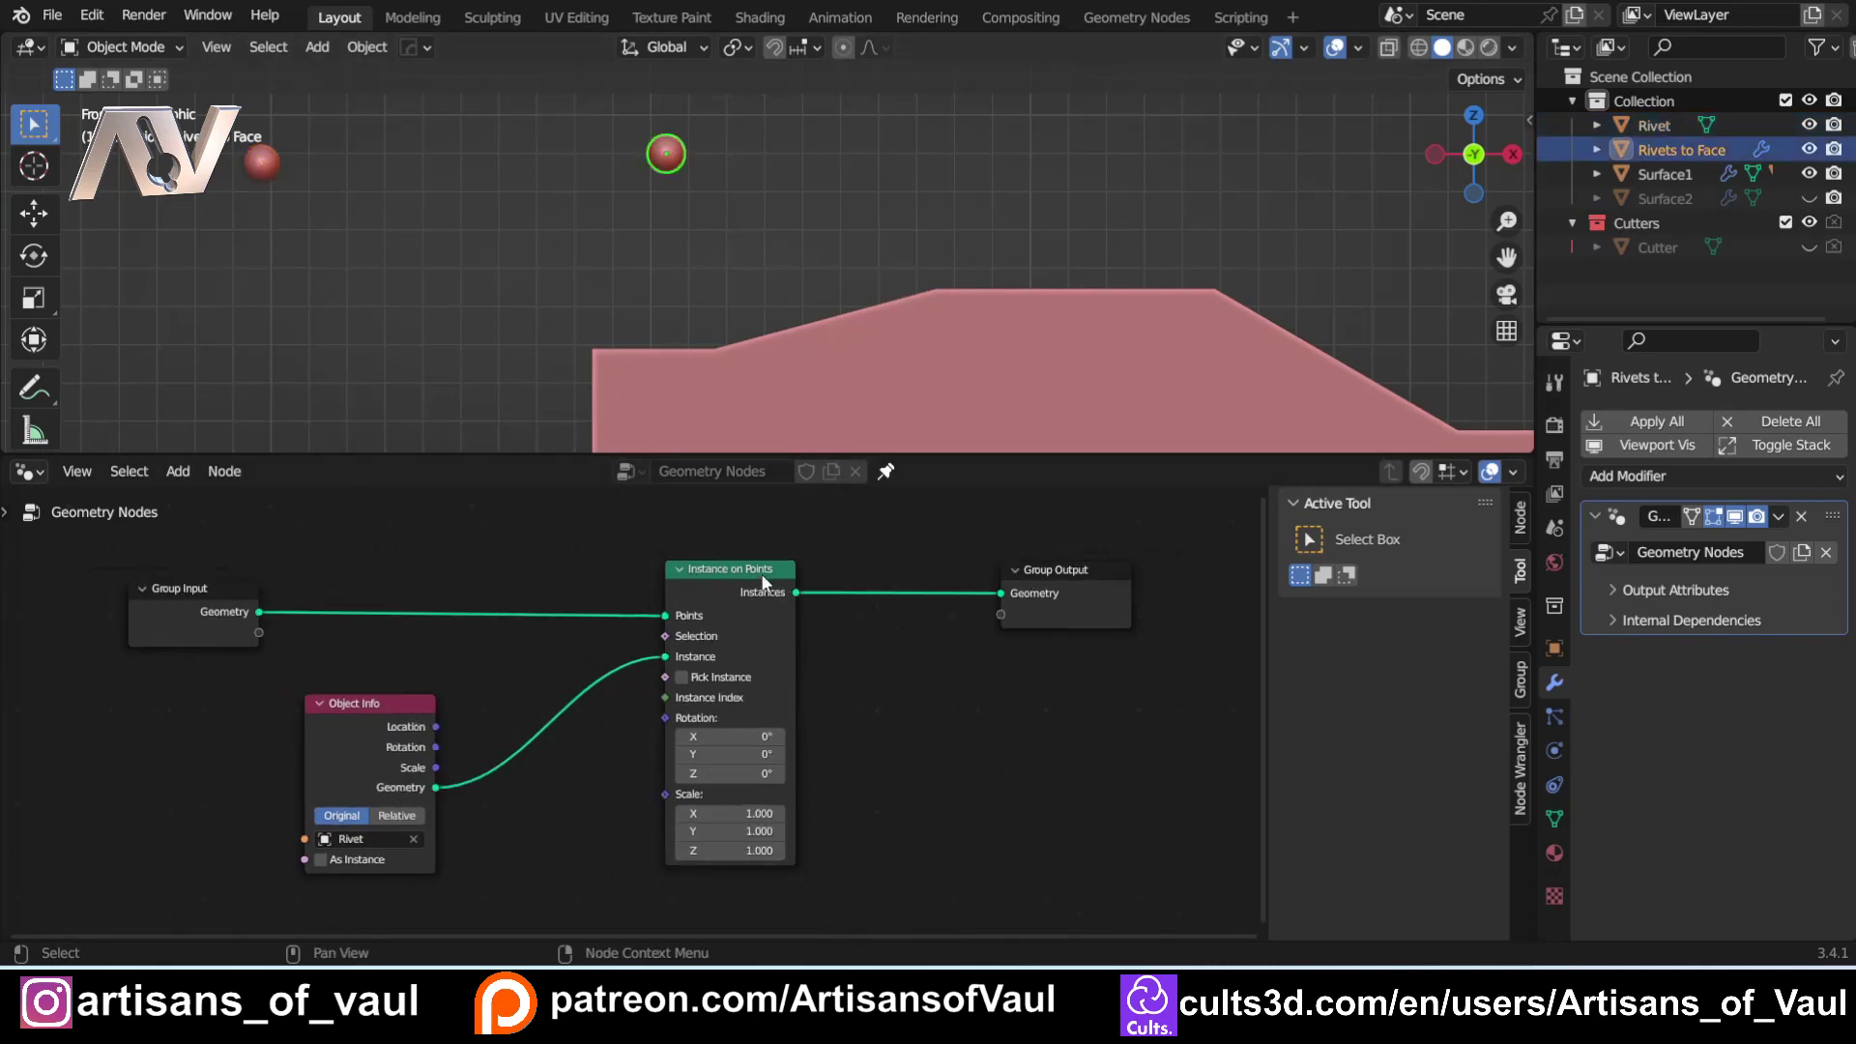
pyautogui.scroll(-1, 911, 571)
pyautogui.moveTo(738, 588); pyautogui.dragTo(863, 588)
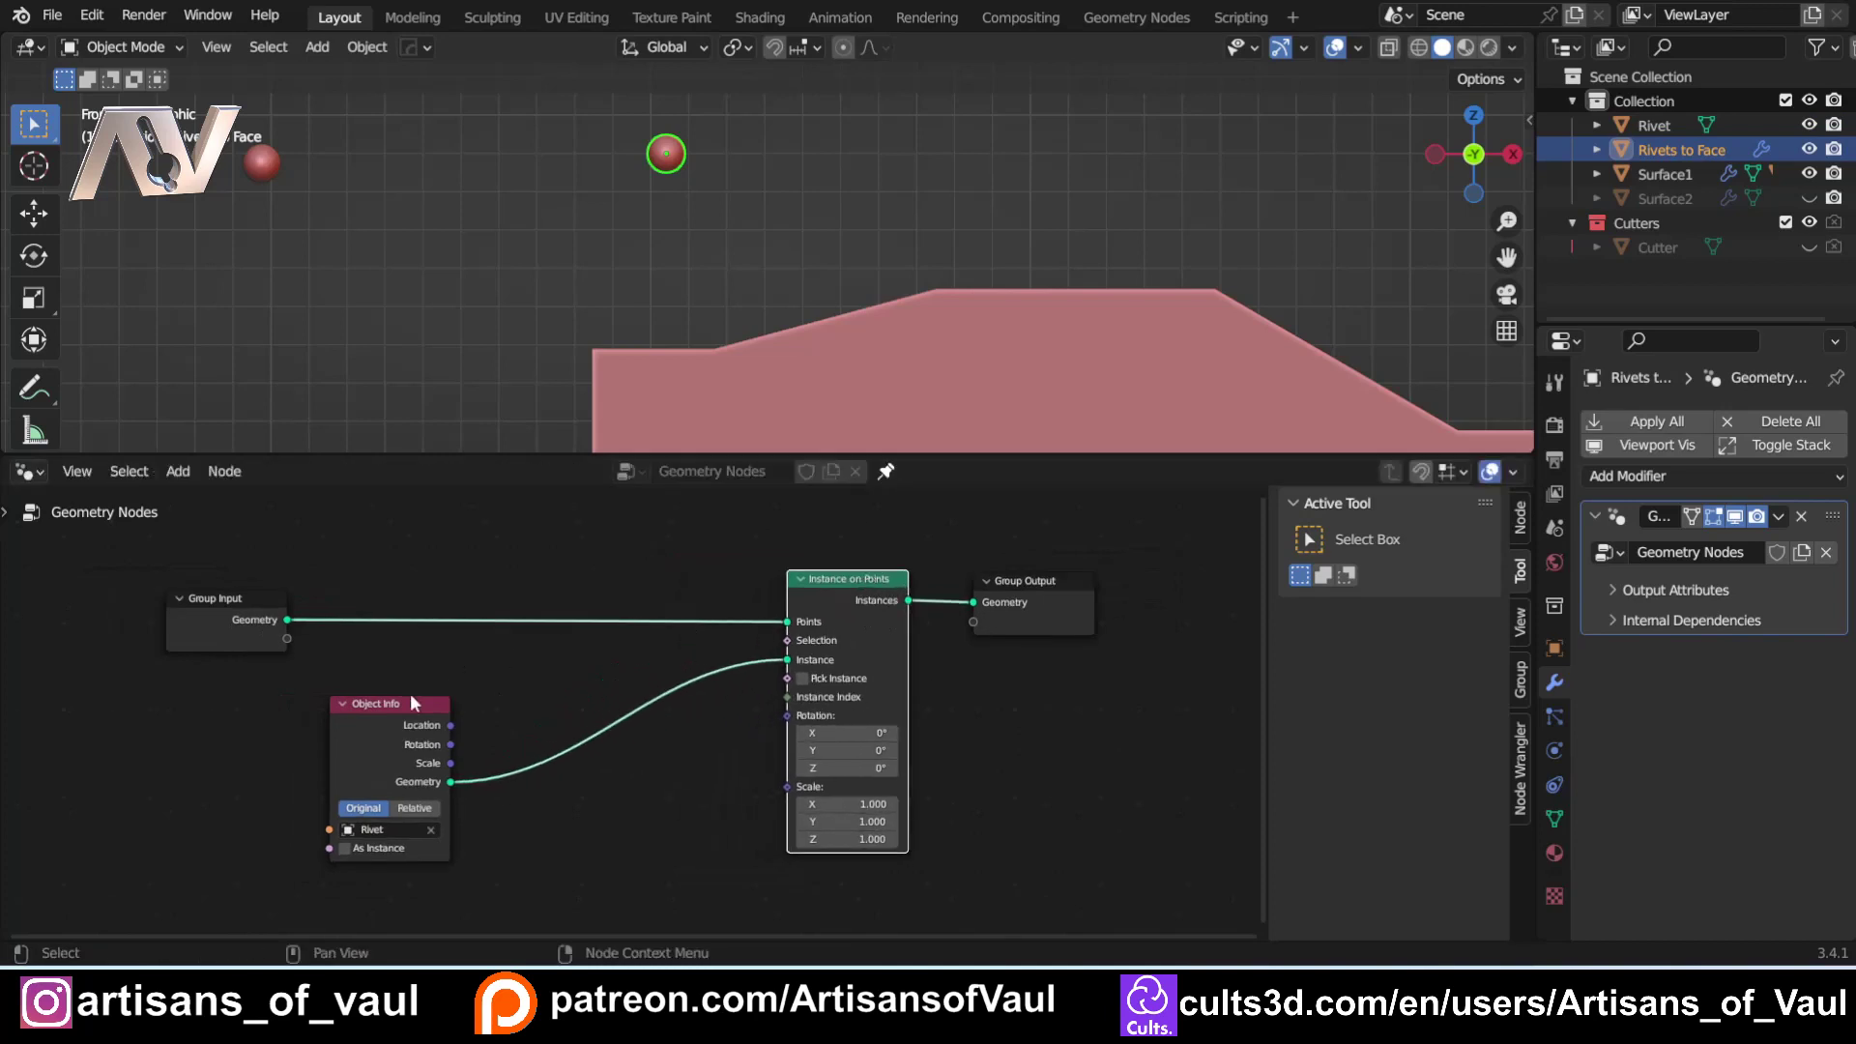
pyautogui.moveTo(414, 702); pyautogui.dragTo(720, 685)
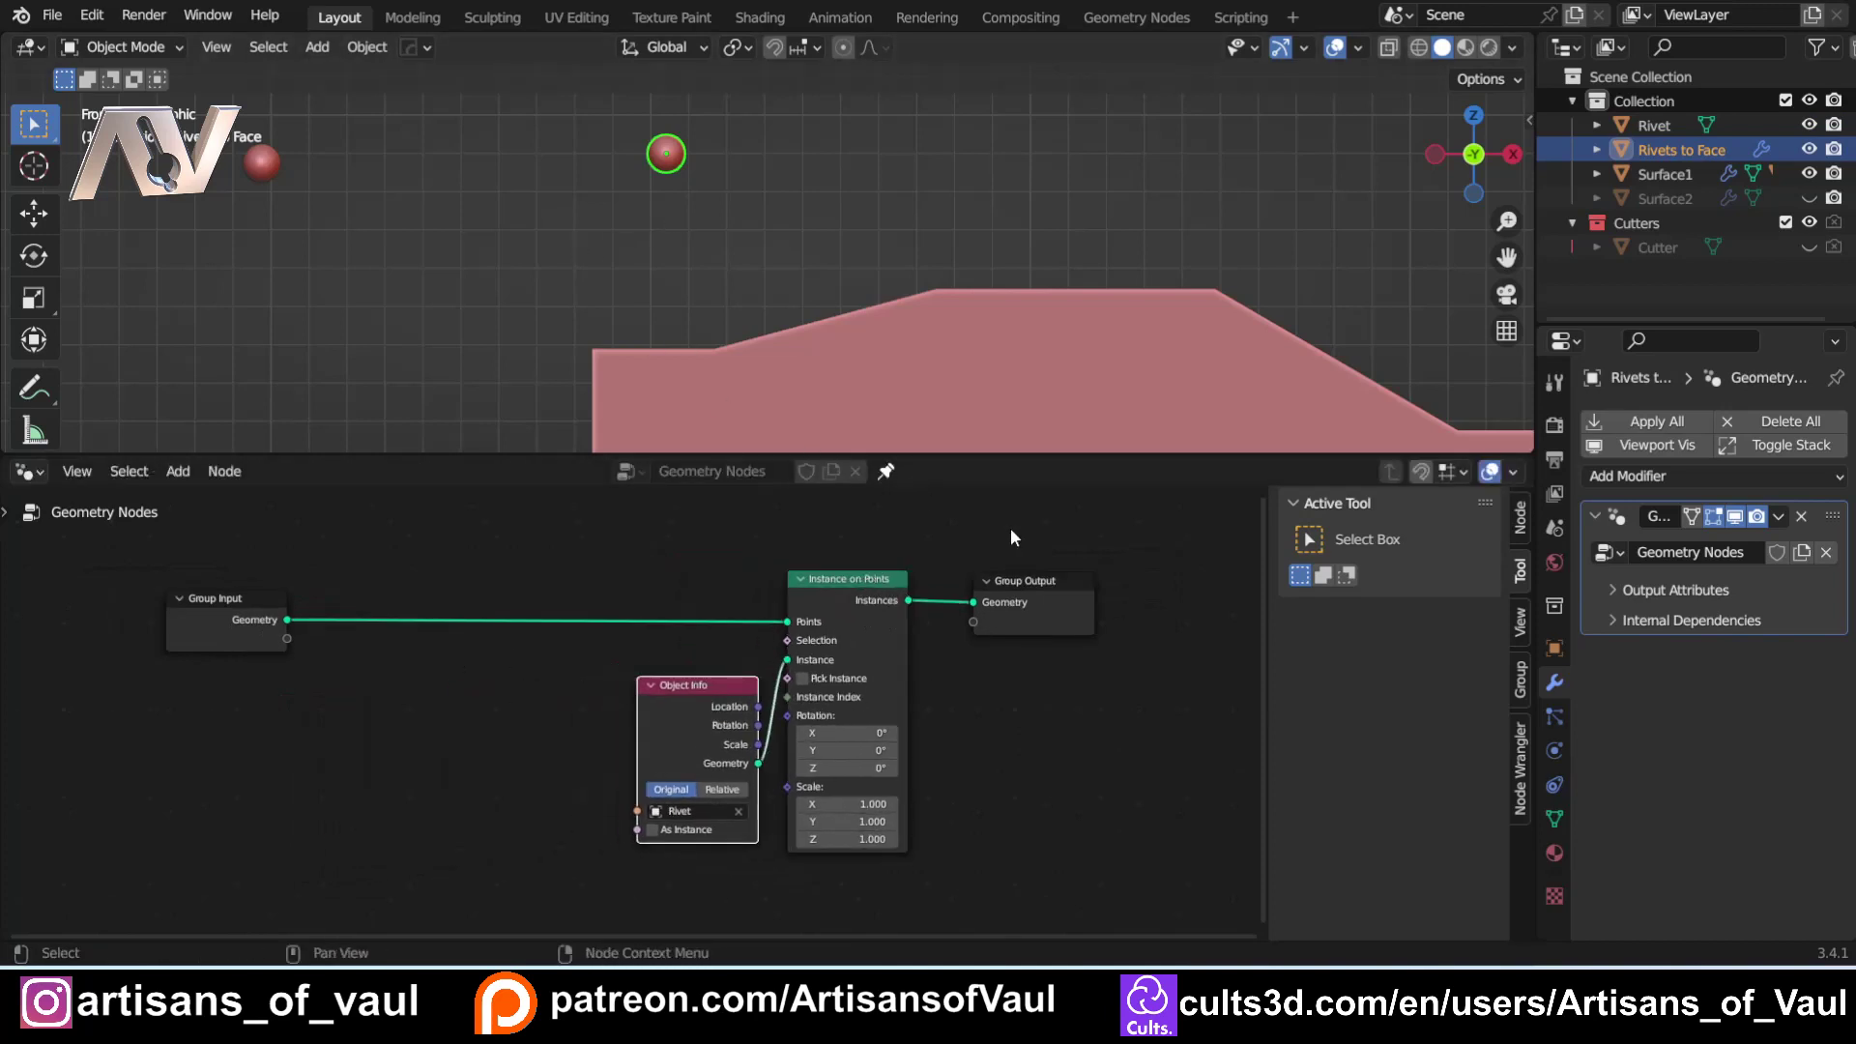
pyautogui.moveTo(1030, 585); pyautogui.dragTo(1139, 579)
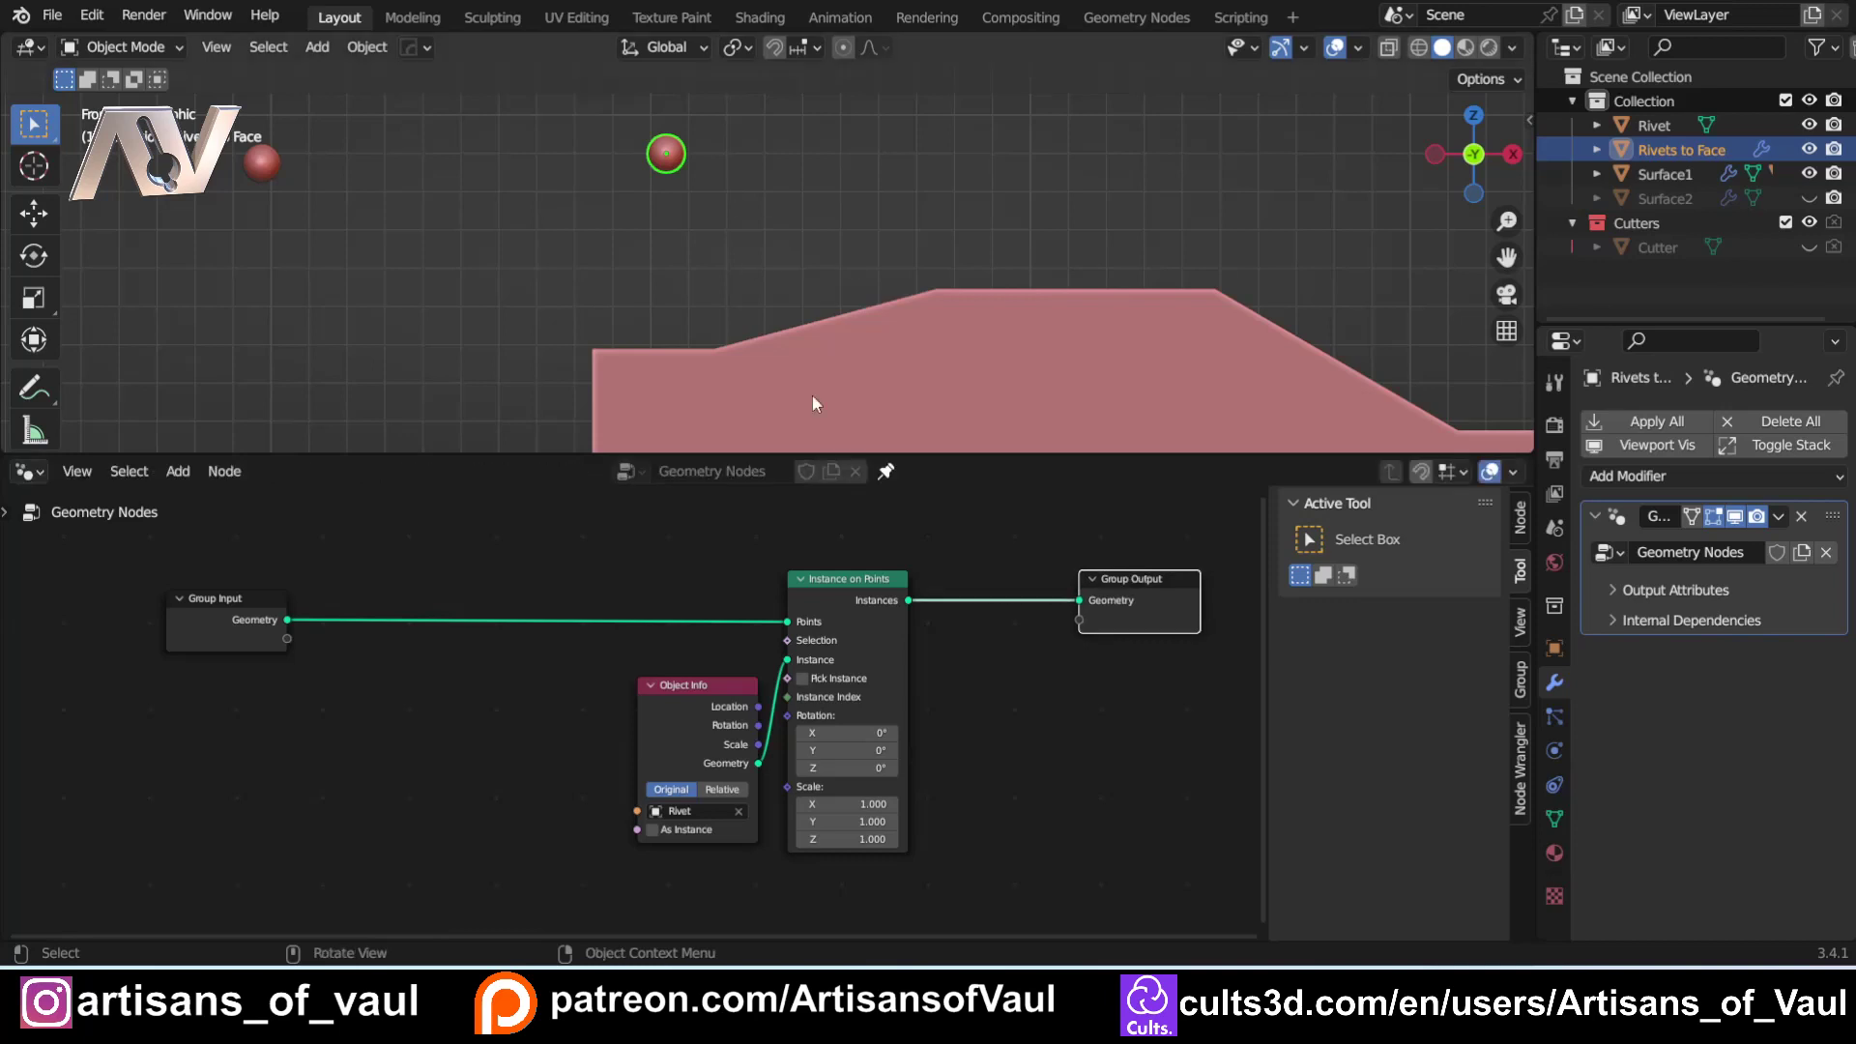
# Insert a Realize Instances node between Instance on Points and Group Output, and move Group Output close to it.
pyautogui.hotkey('shift', 'a')
pyautogui.click(978, 389)
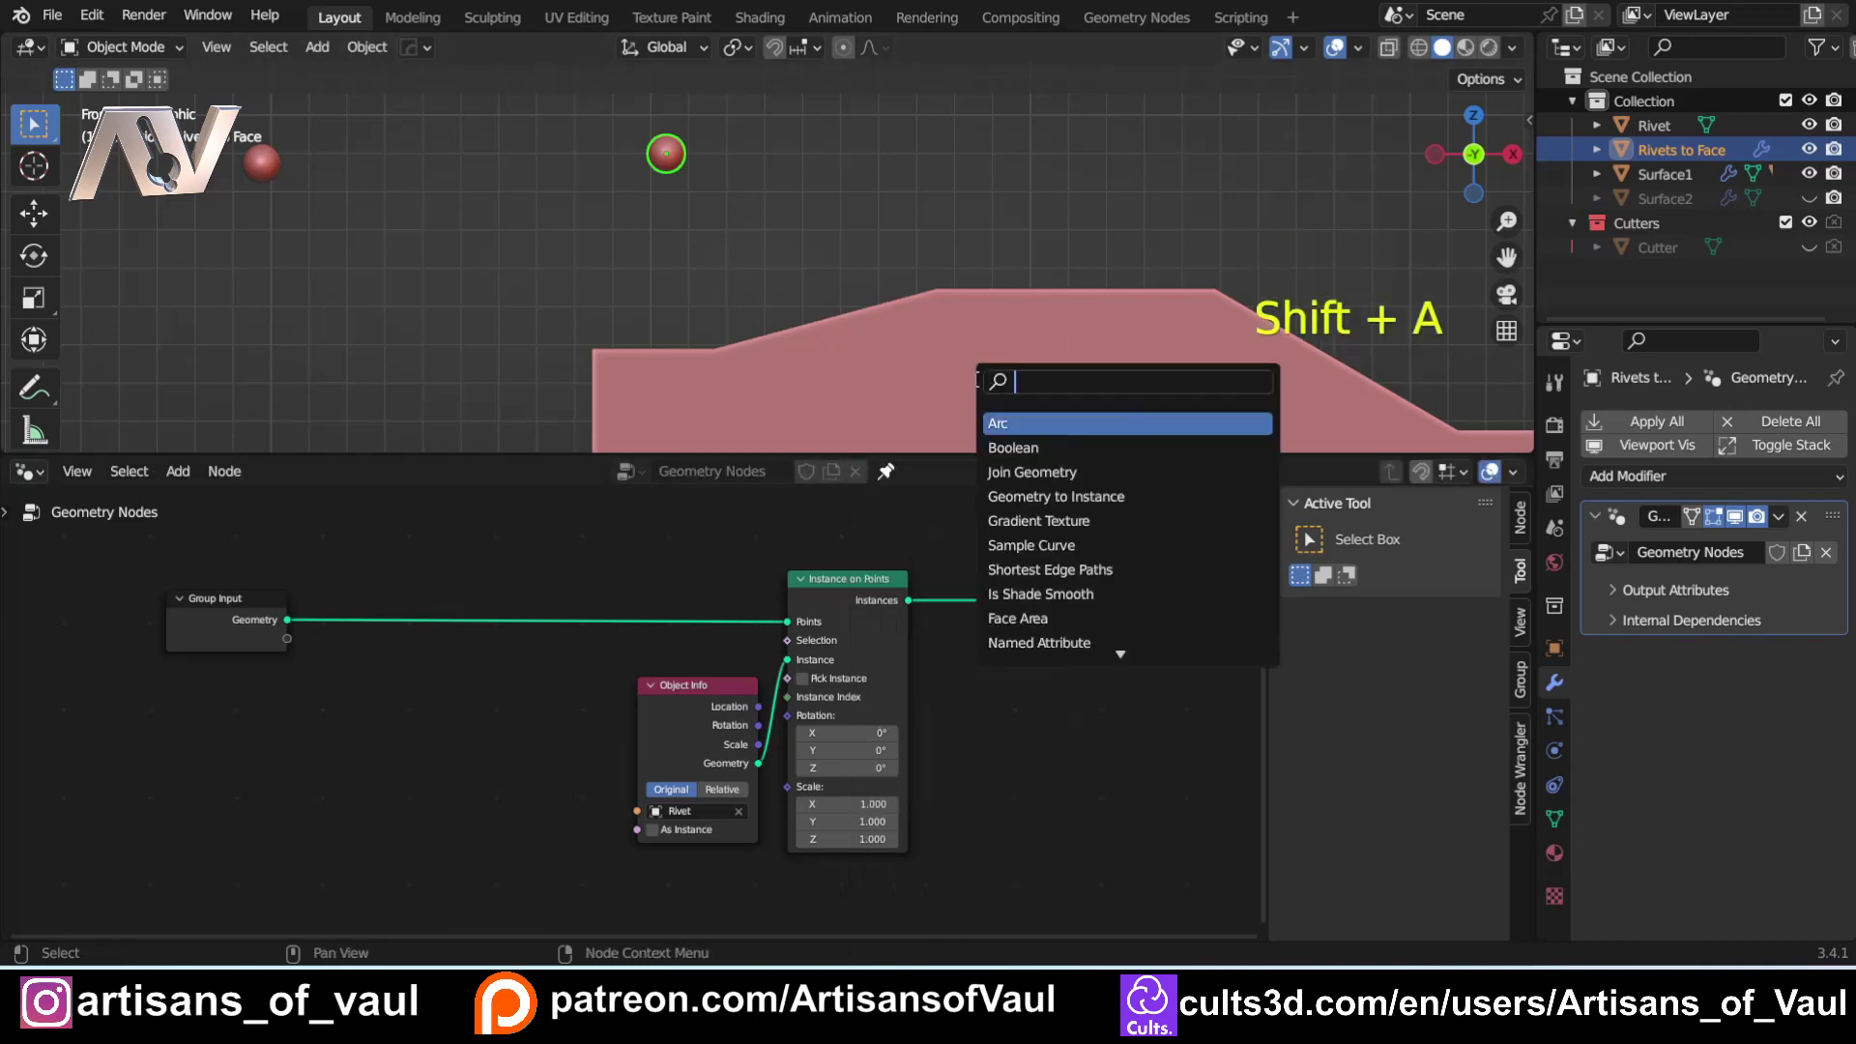
pyautogui.write('real')
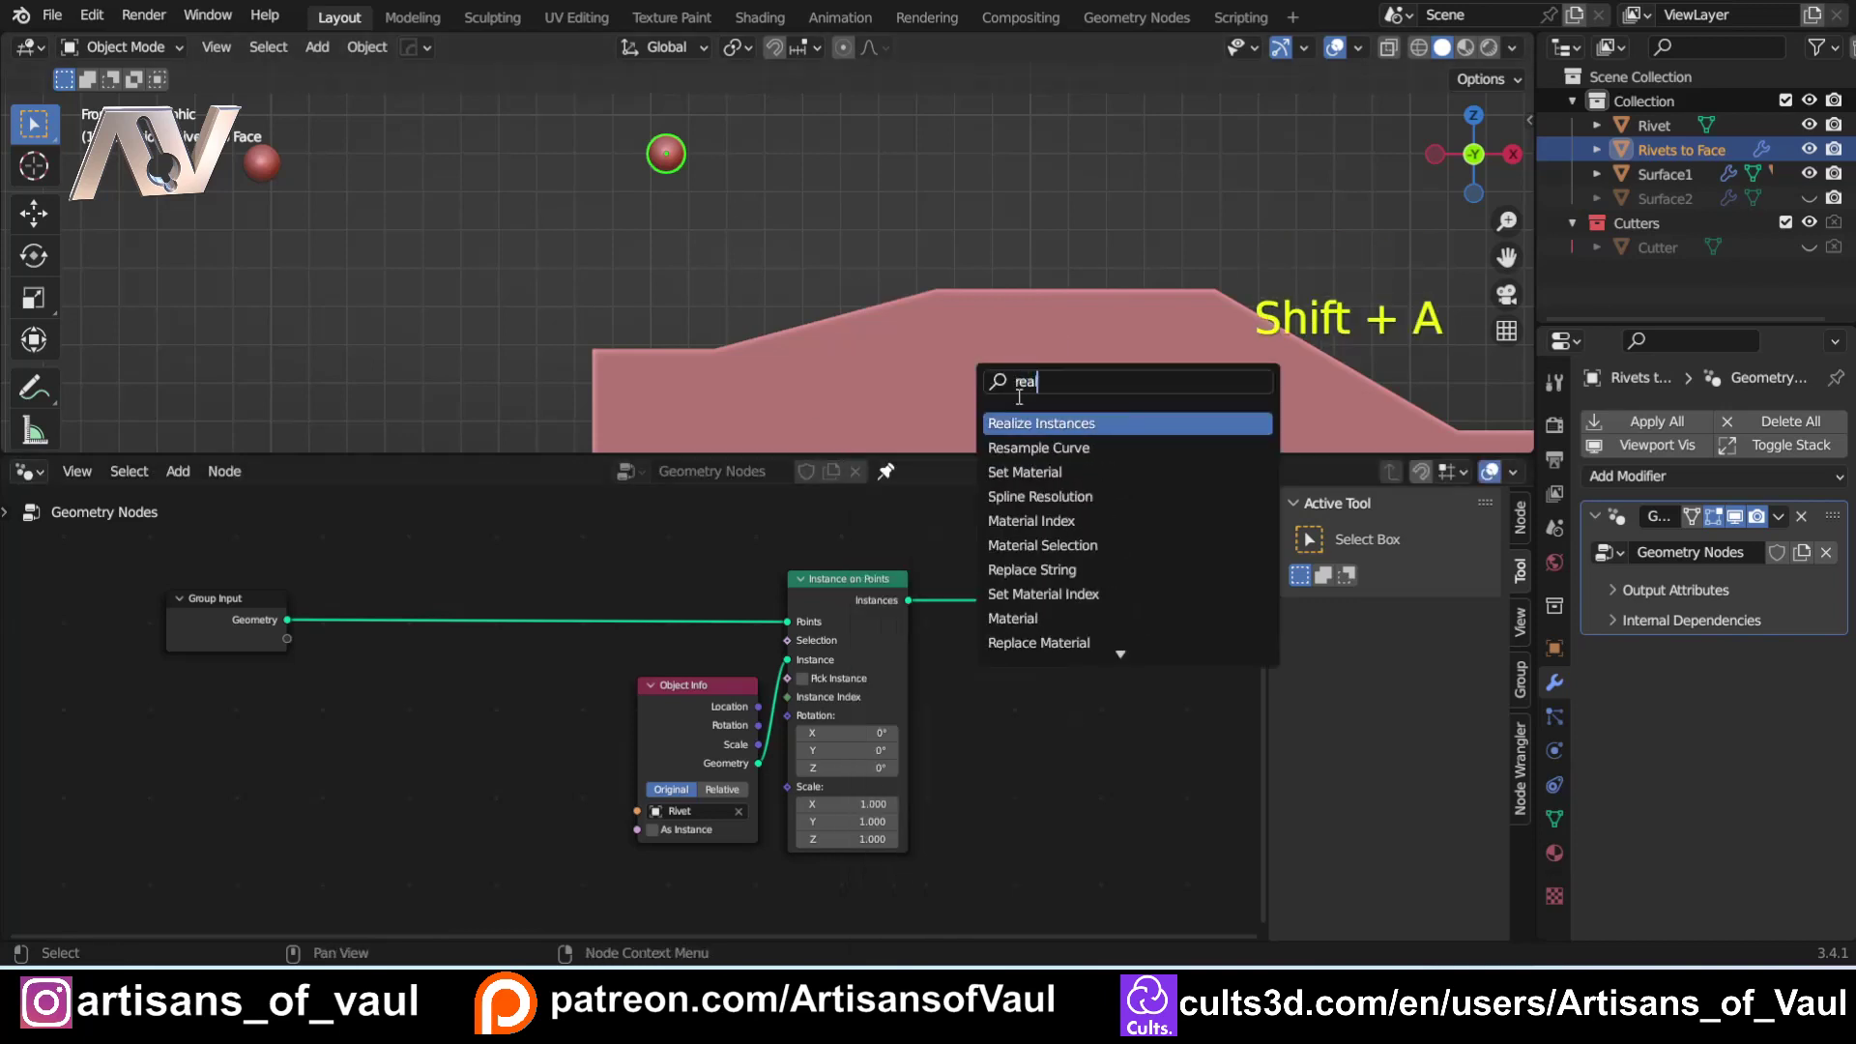
pyautogui.press('Return')
pyautogui.click(1036, 578)
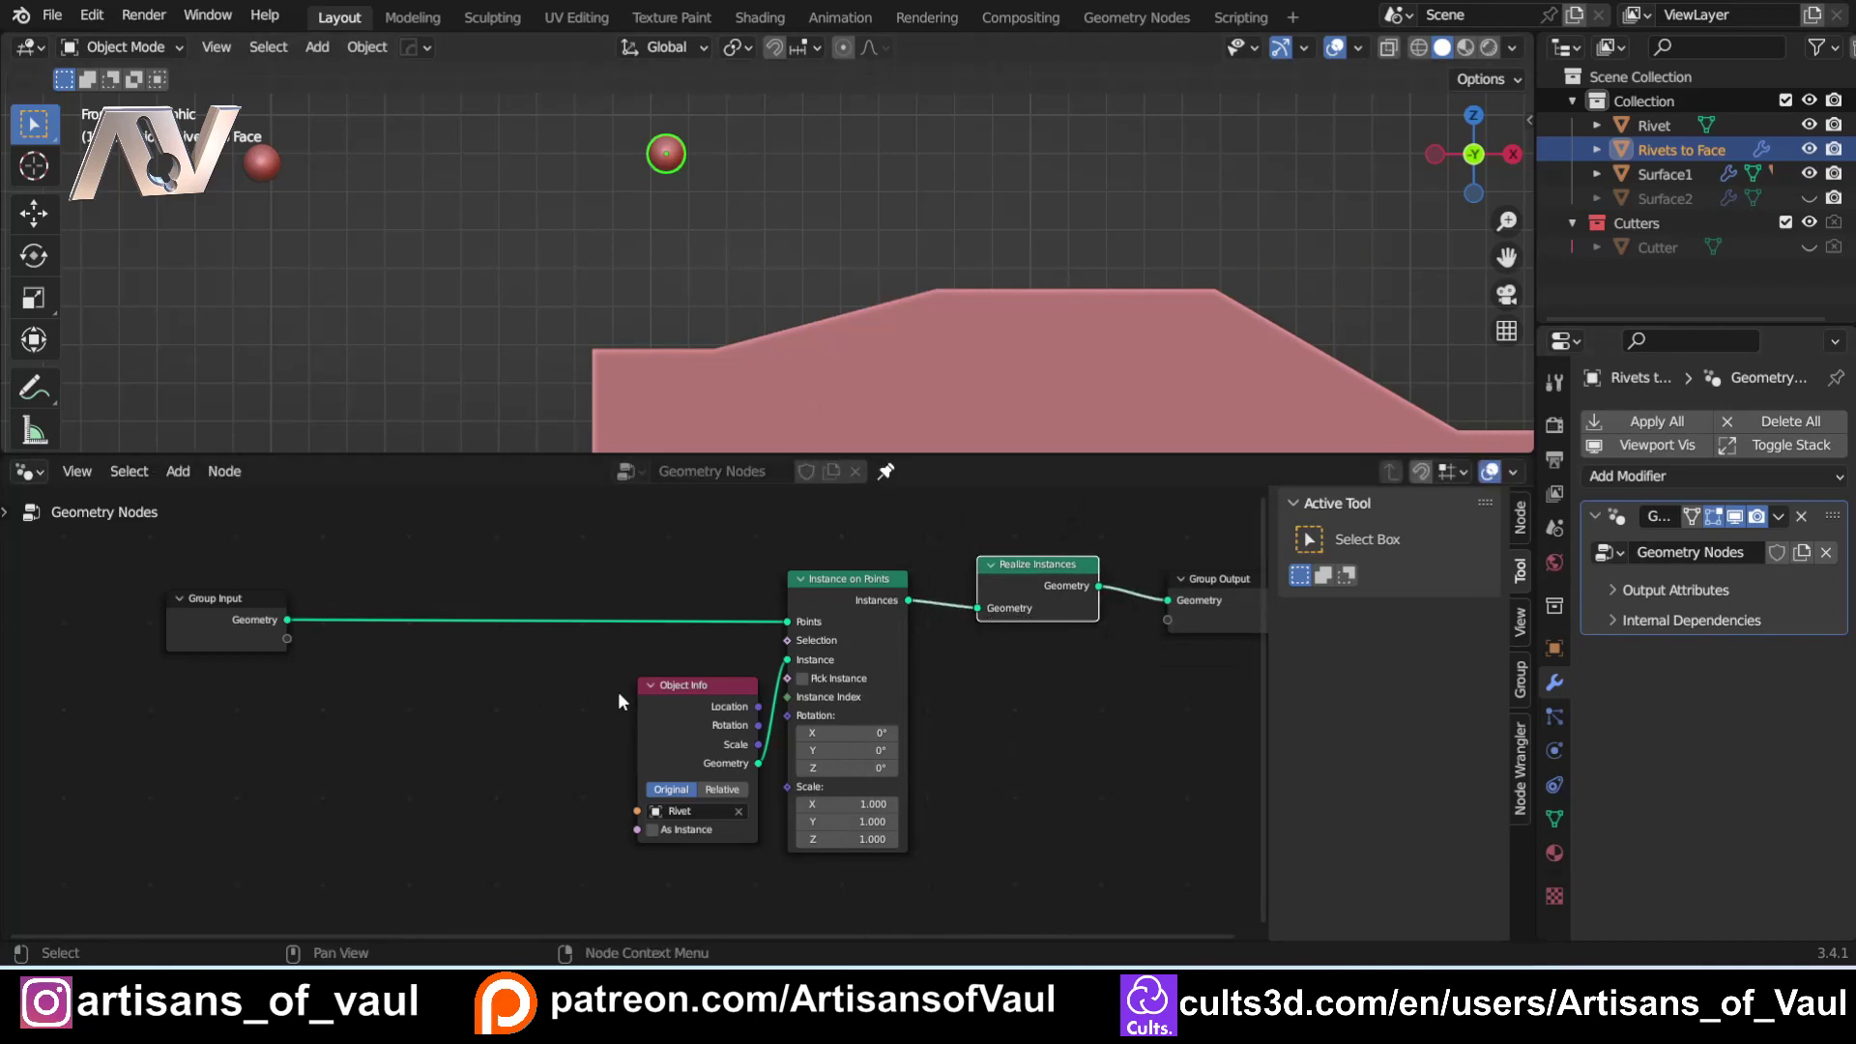
pyautogui.moveTo(1196, 580); pyautogui.dragTo(1092, 583)
# Insert a Set Position node on the link between Group Input and Instance on Points.
pyautogui.scroll(1, 583, 723)
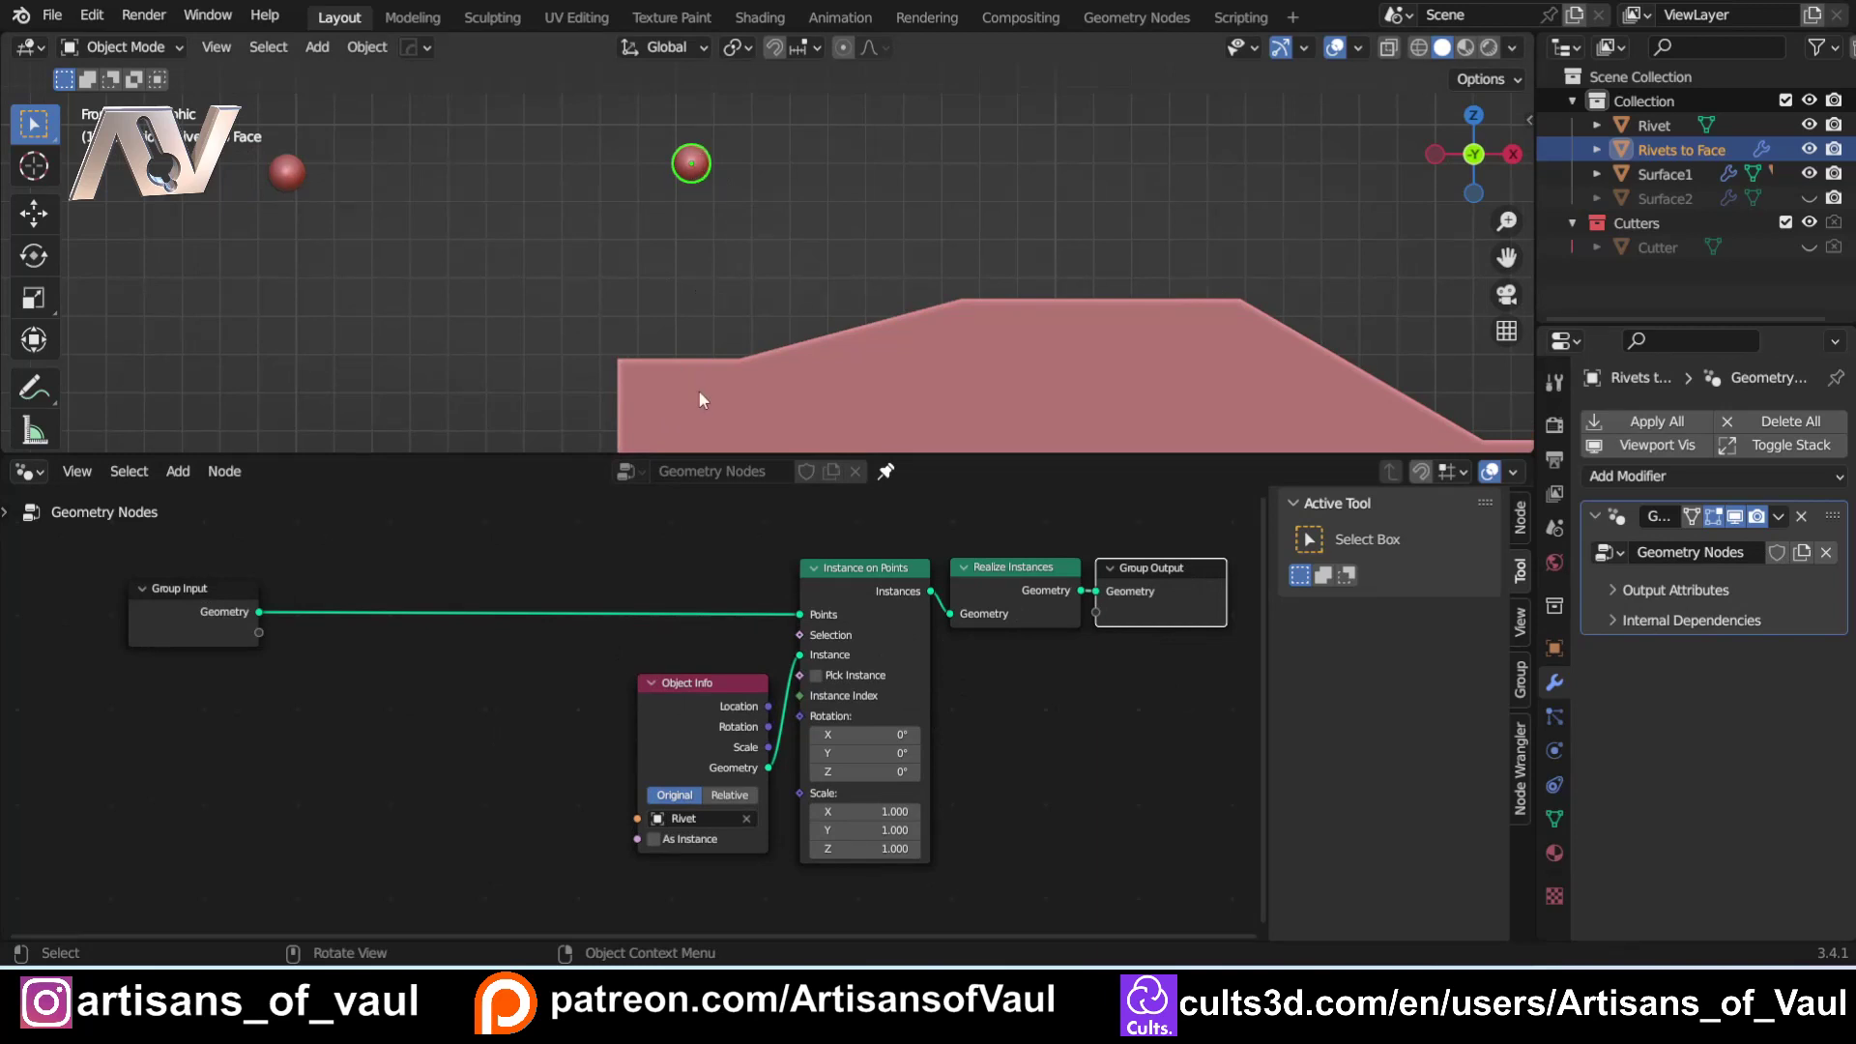
pyautogui.keyDown('shift'); pyautogui.moveTo(307, 613); pyautogui.dragTo(685, 594, button='middle'); pyautogui.keyUp('shift')
pyautogui.scroll(-1, 684, 593)
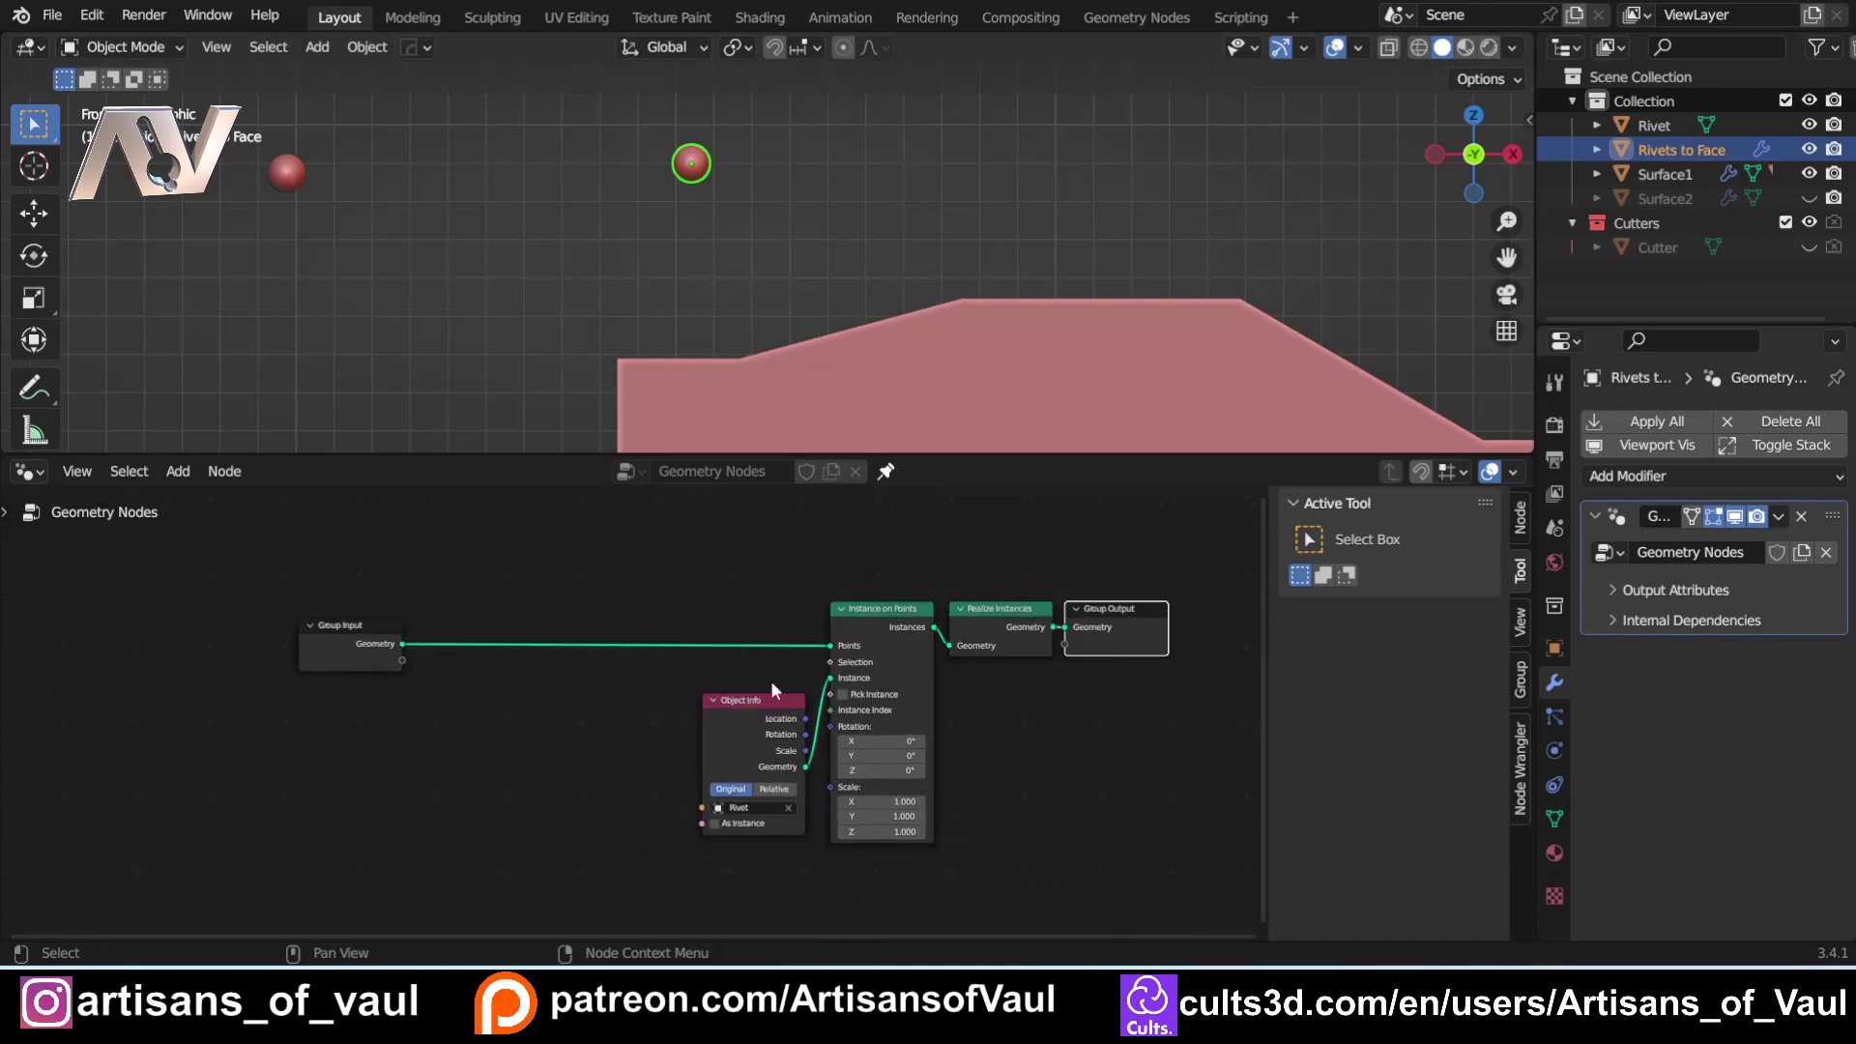
pyautogui.scroll(3, 624, 671)
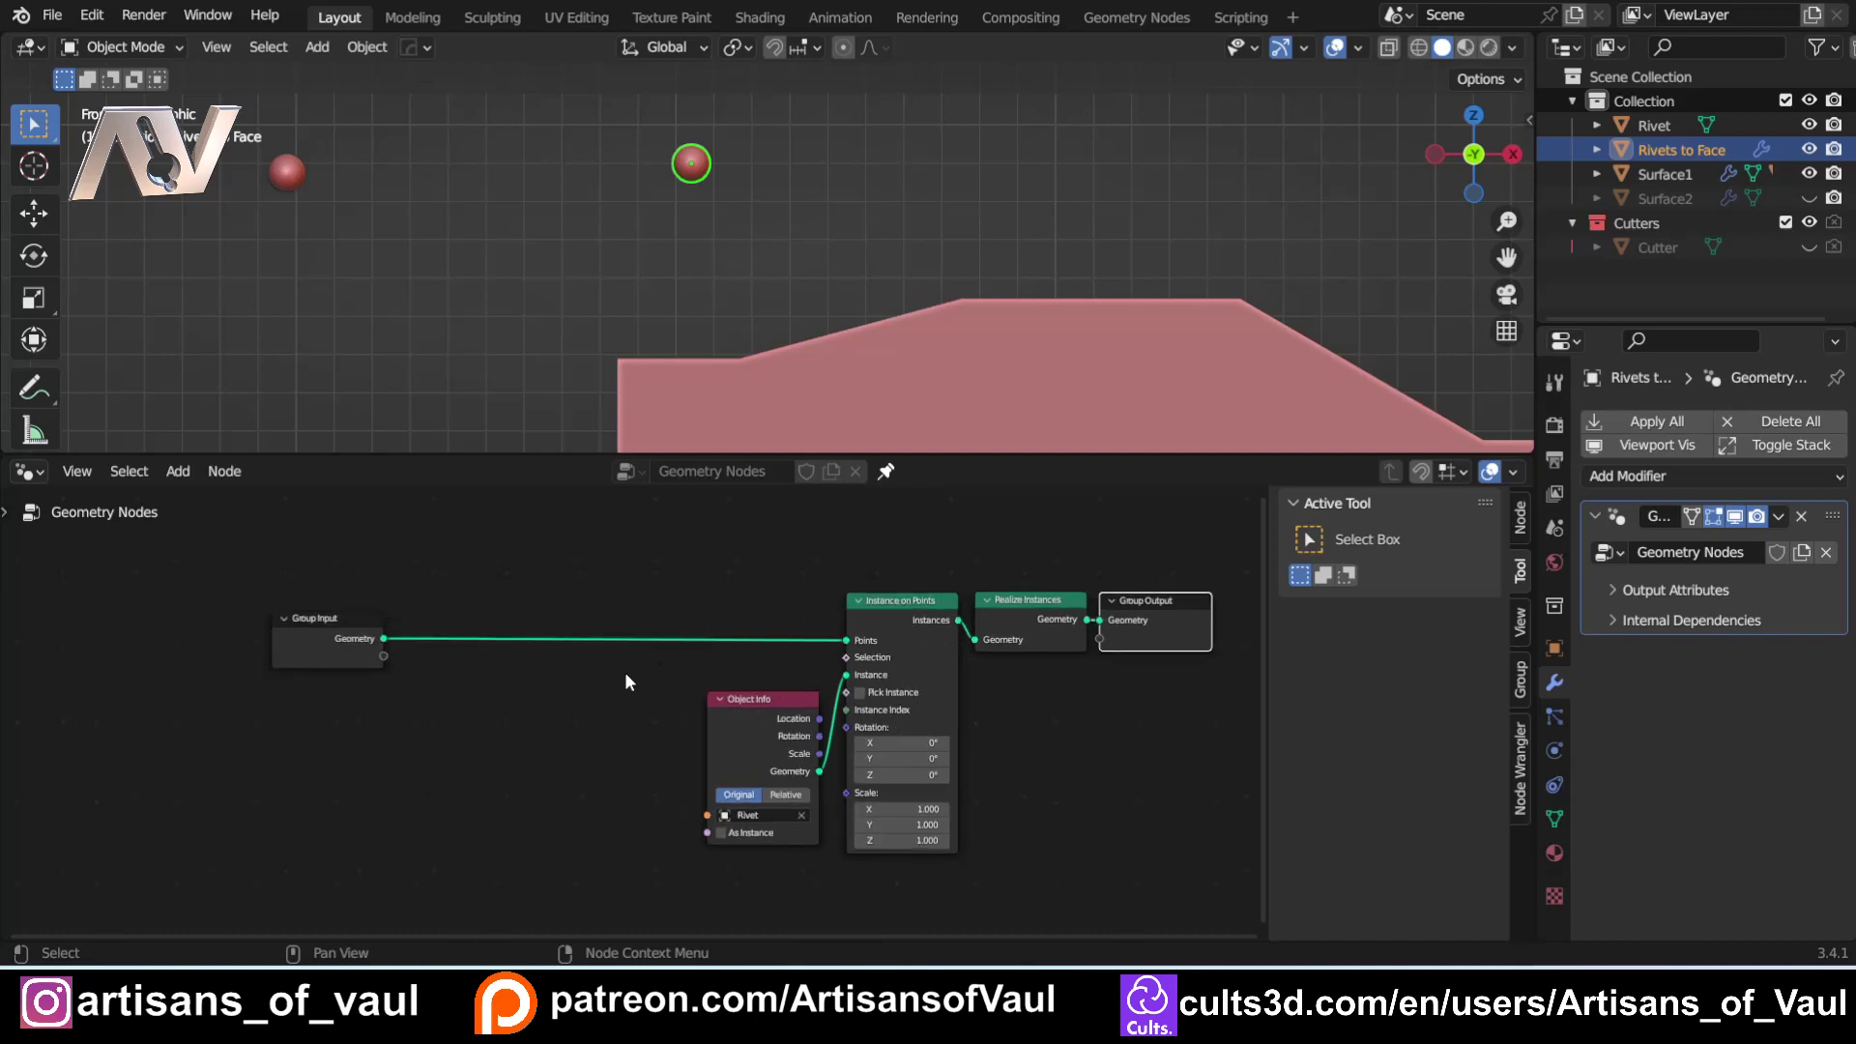
pyautogui.scroll(-1, 561, 680)
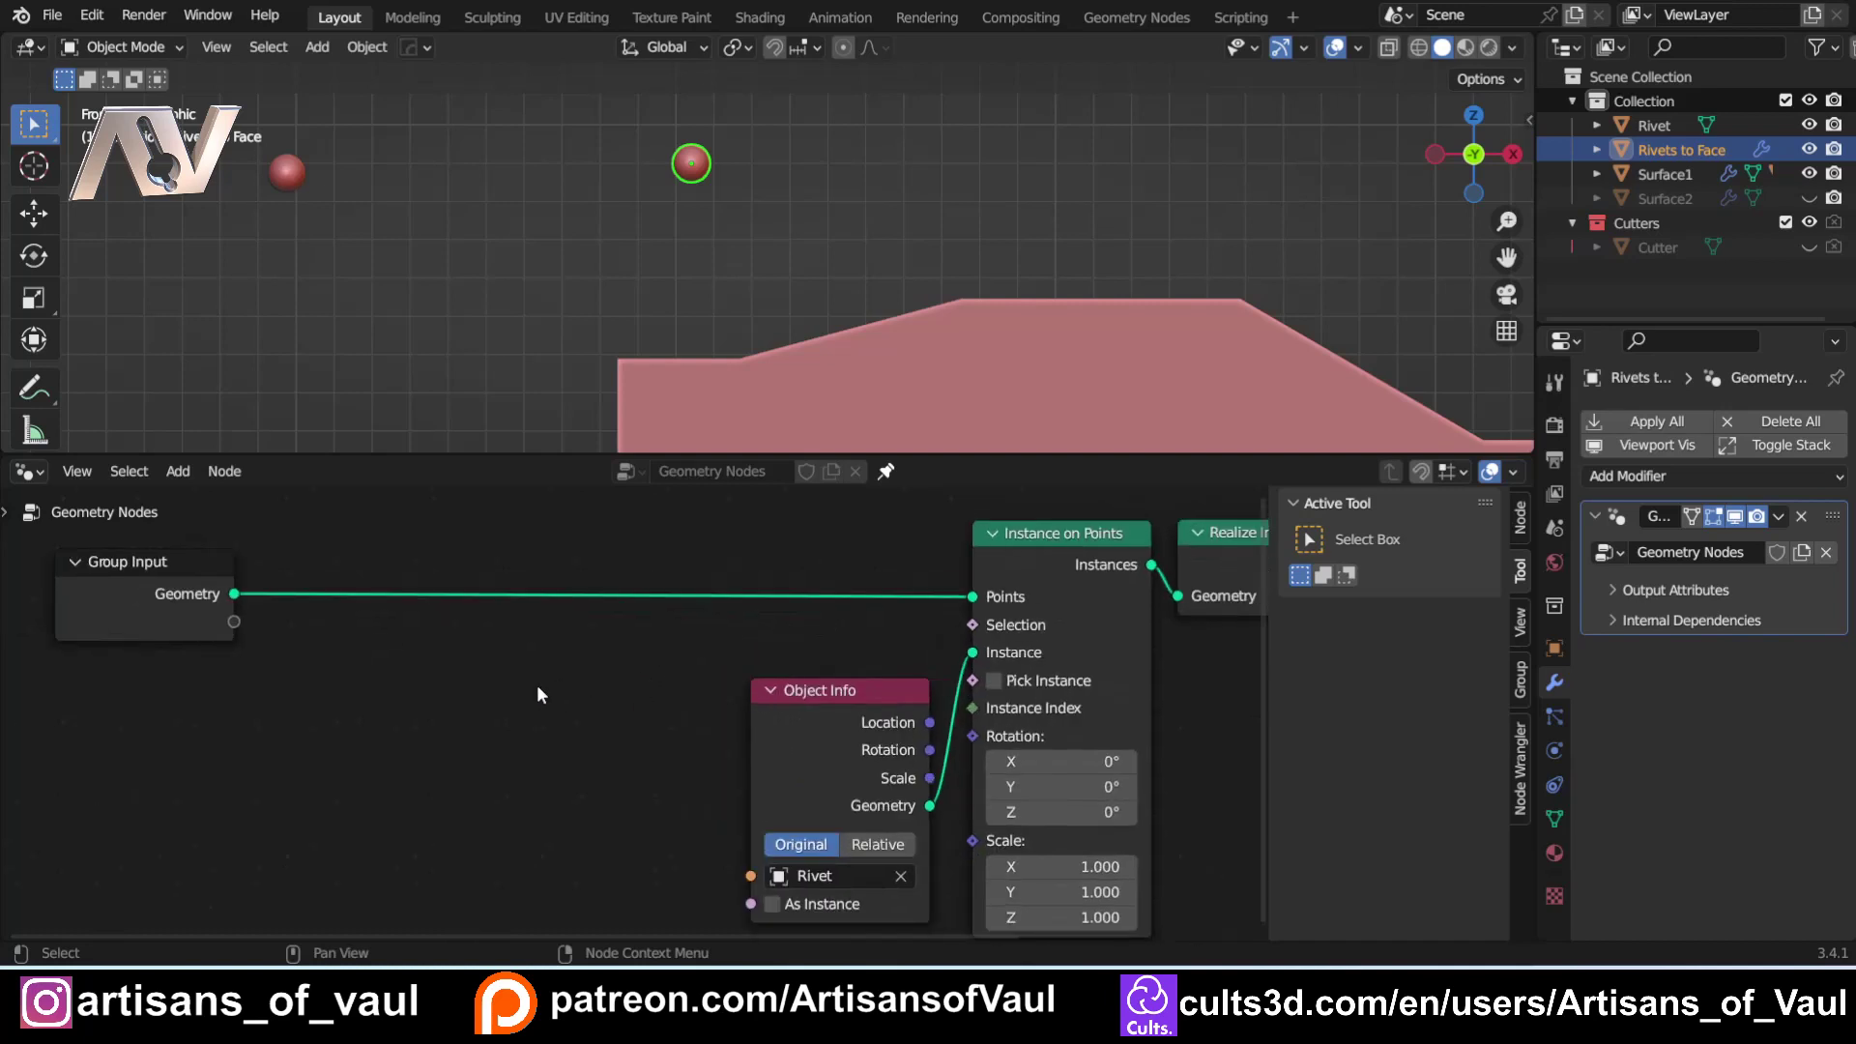
pyautogui.scroll(-1, 536, 684)
pyautogui.hotkey('shift', 'a')
pyautogui.click(471, 391)
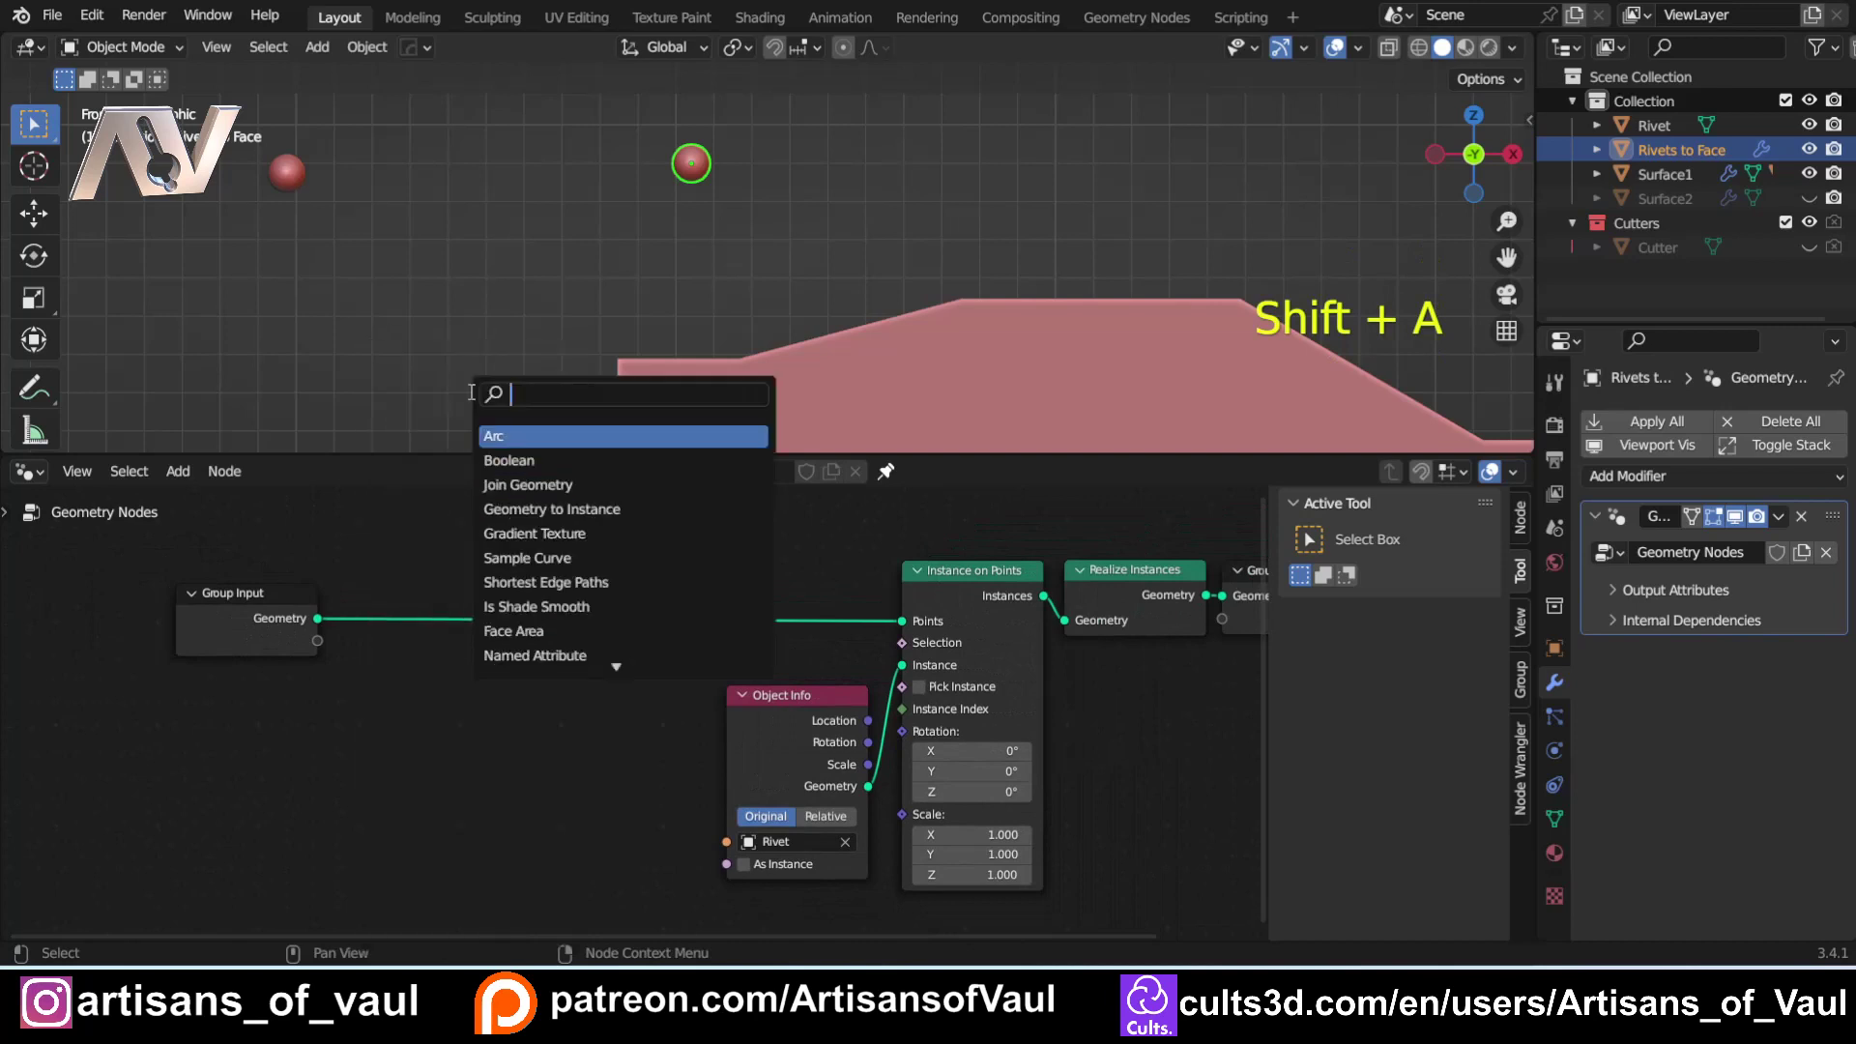
pyautogui.write('set')
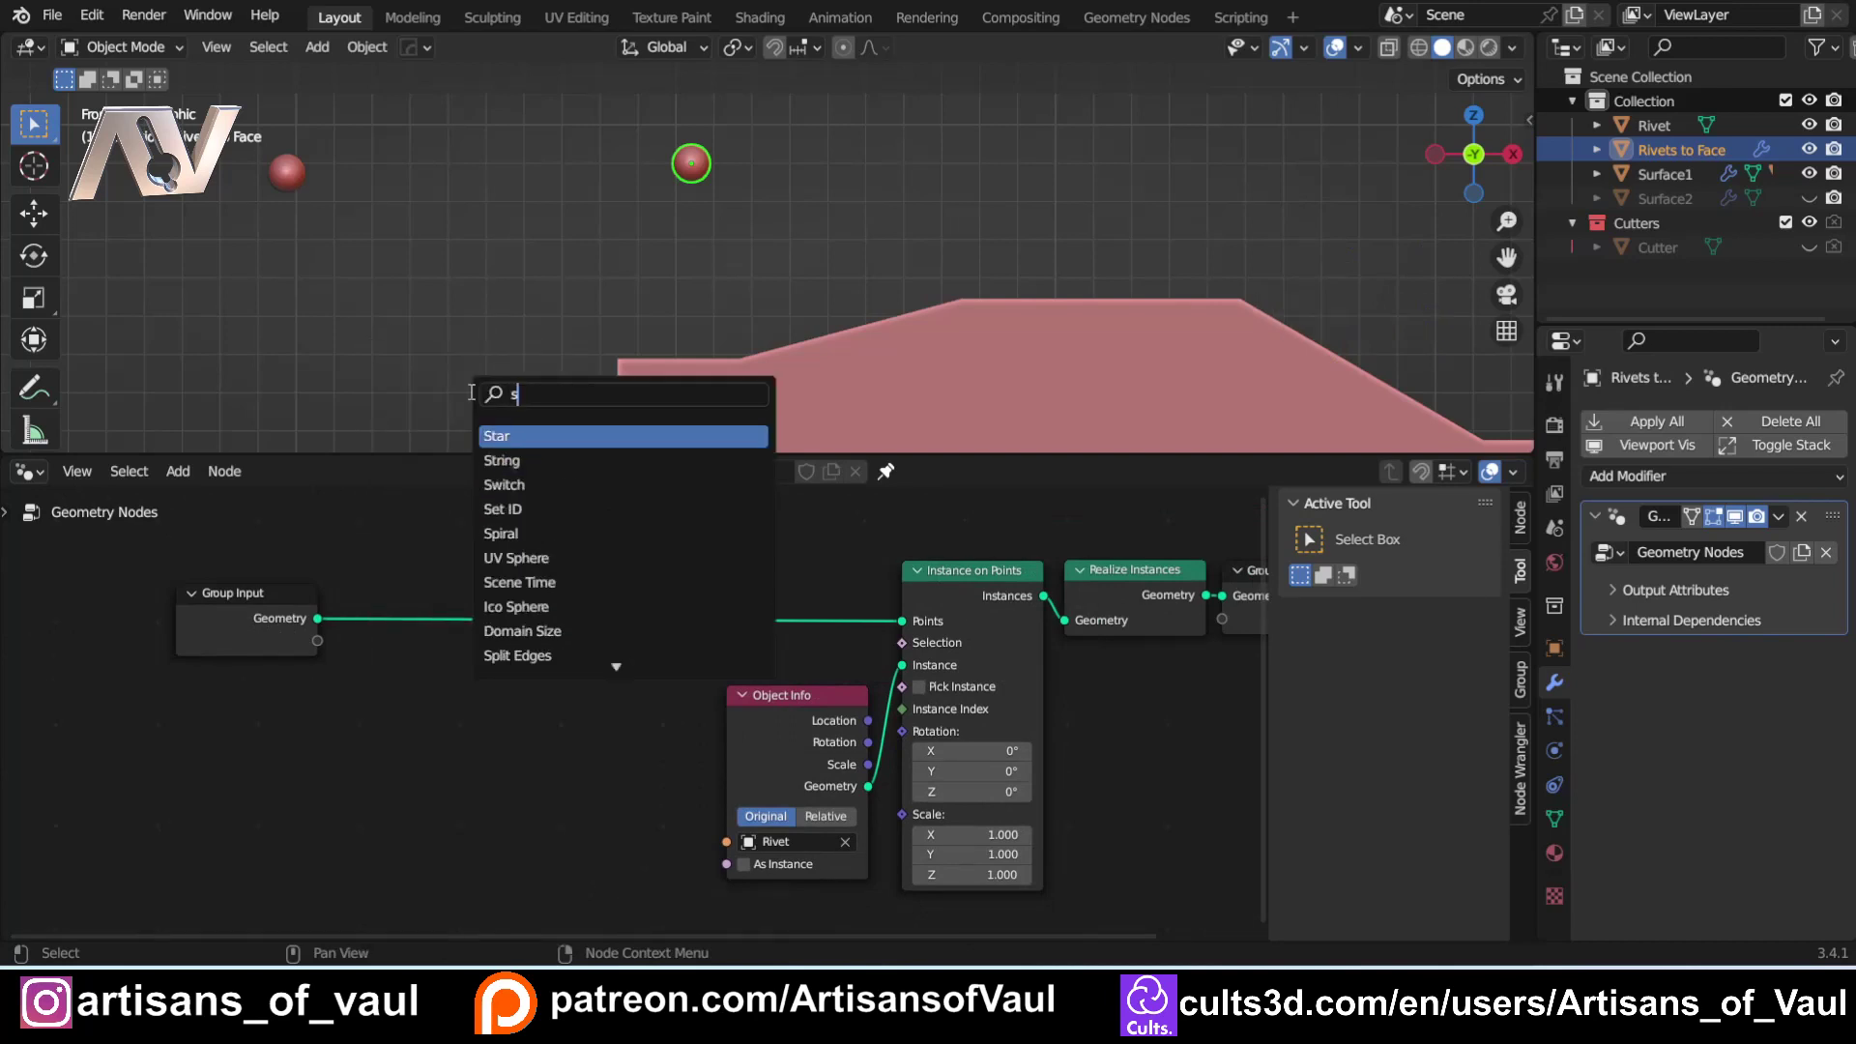
pyautogui.click(527, 485)
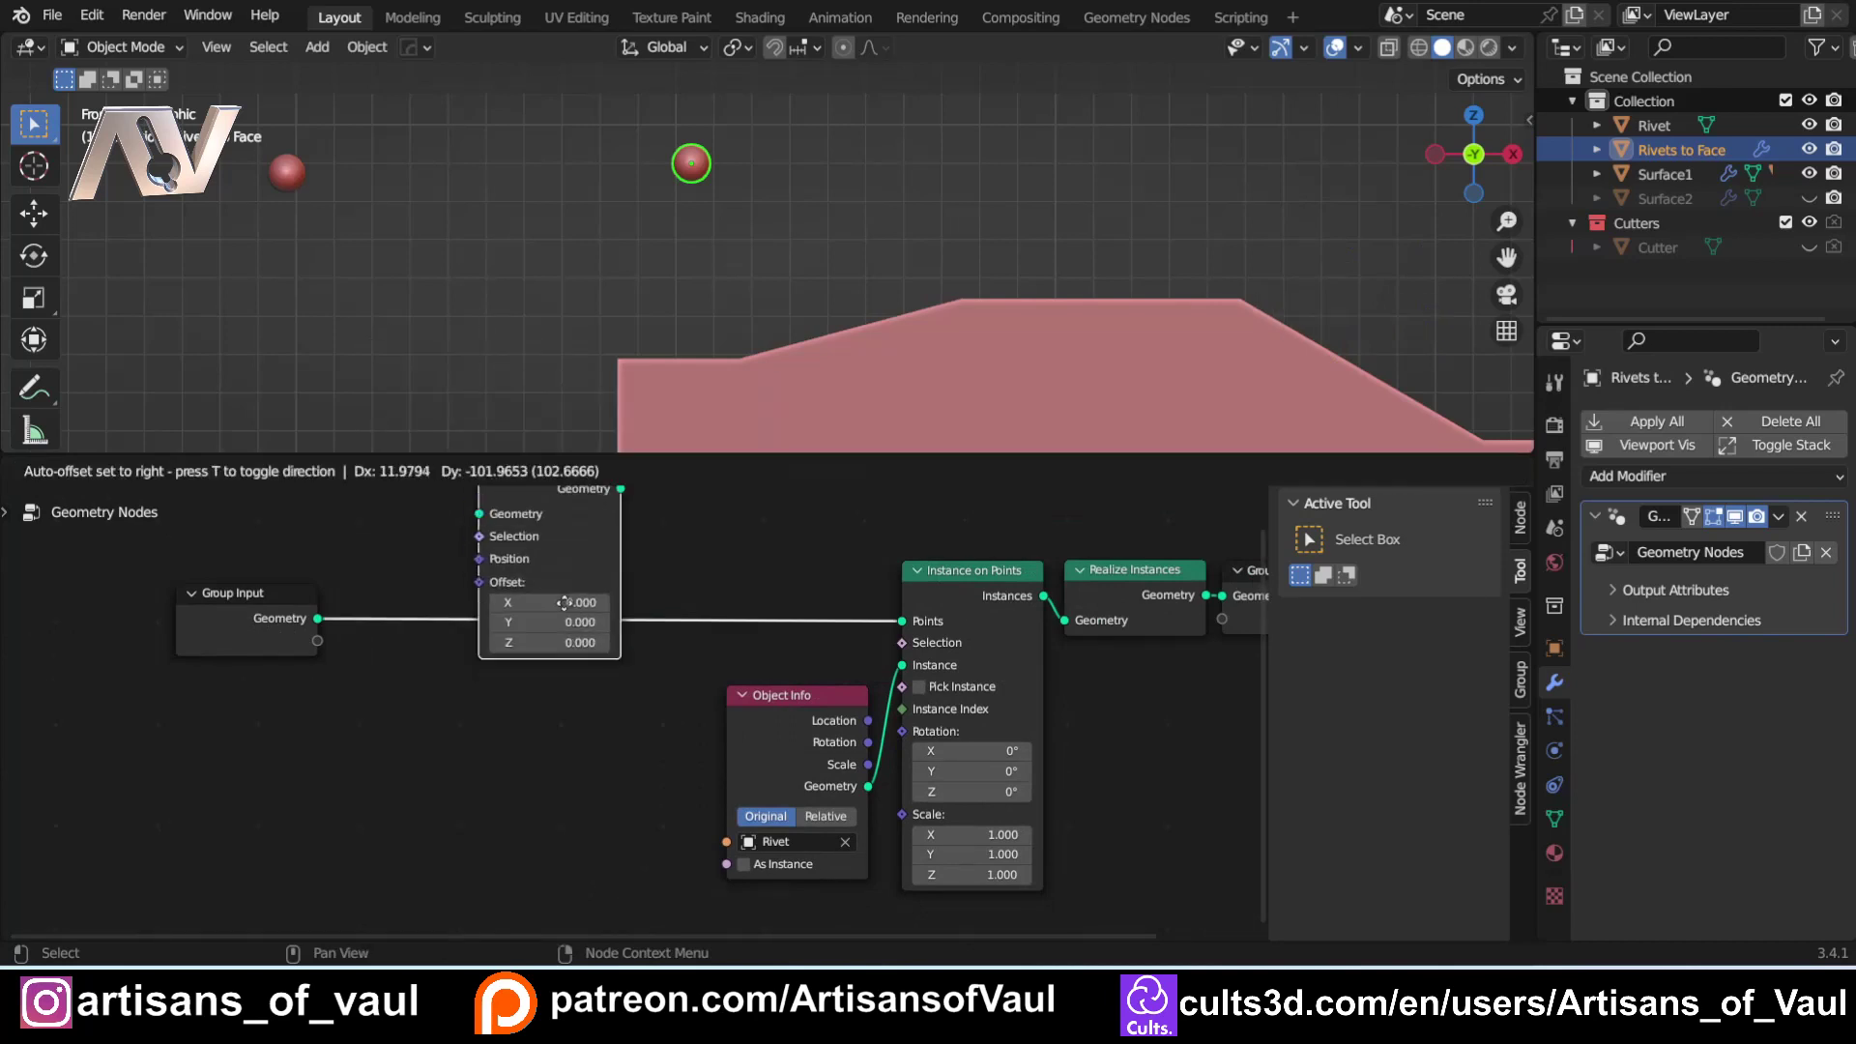
pyautogui.click(600, 710)
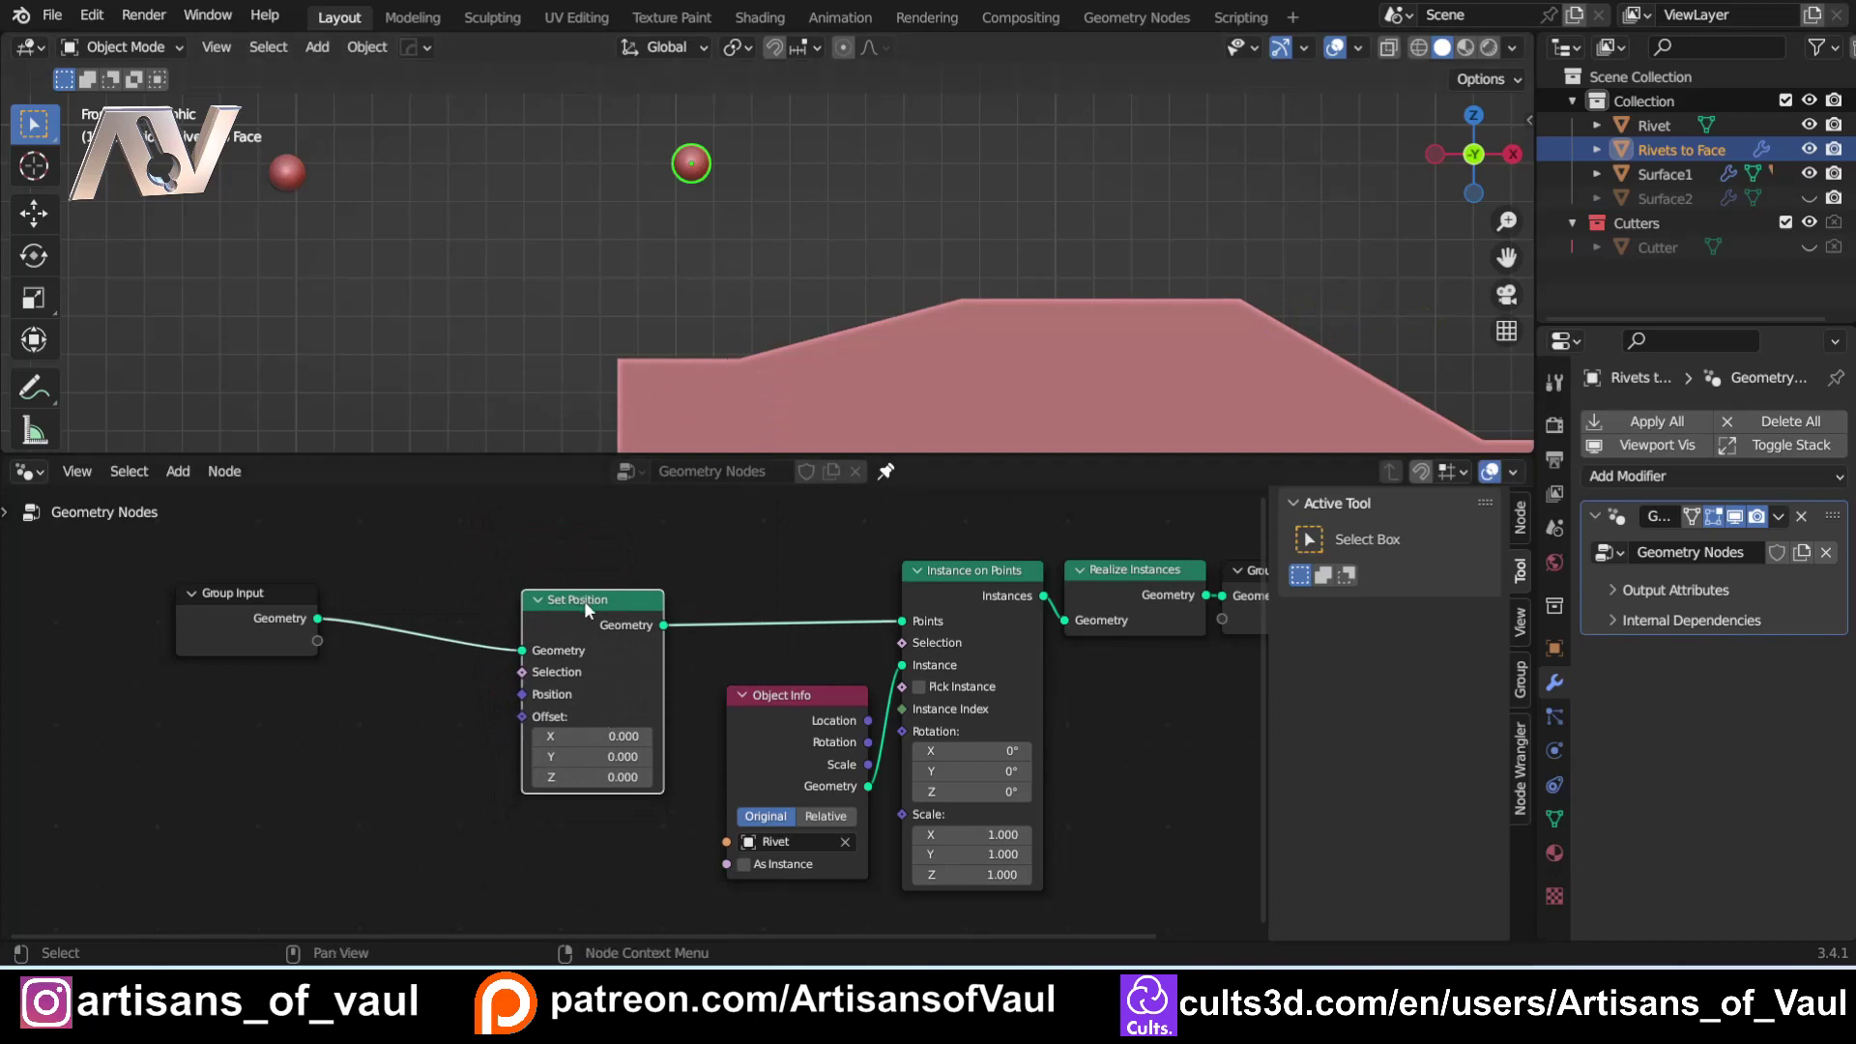
# Line up the Set Position node with its neighbours and move Group Input further away to free space between them.
pyautogui.moveTo(584, 601); pyautogui.dragTo(626, 564)
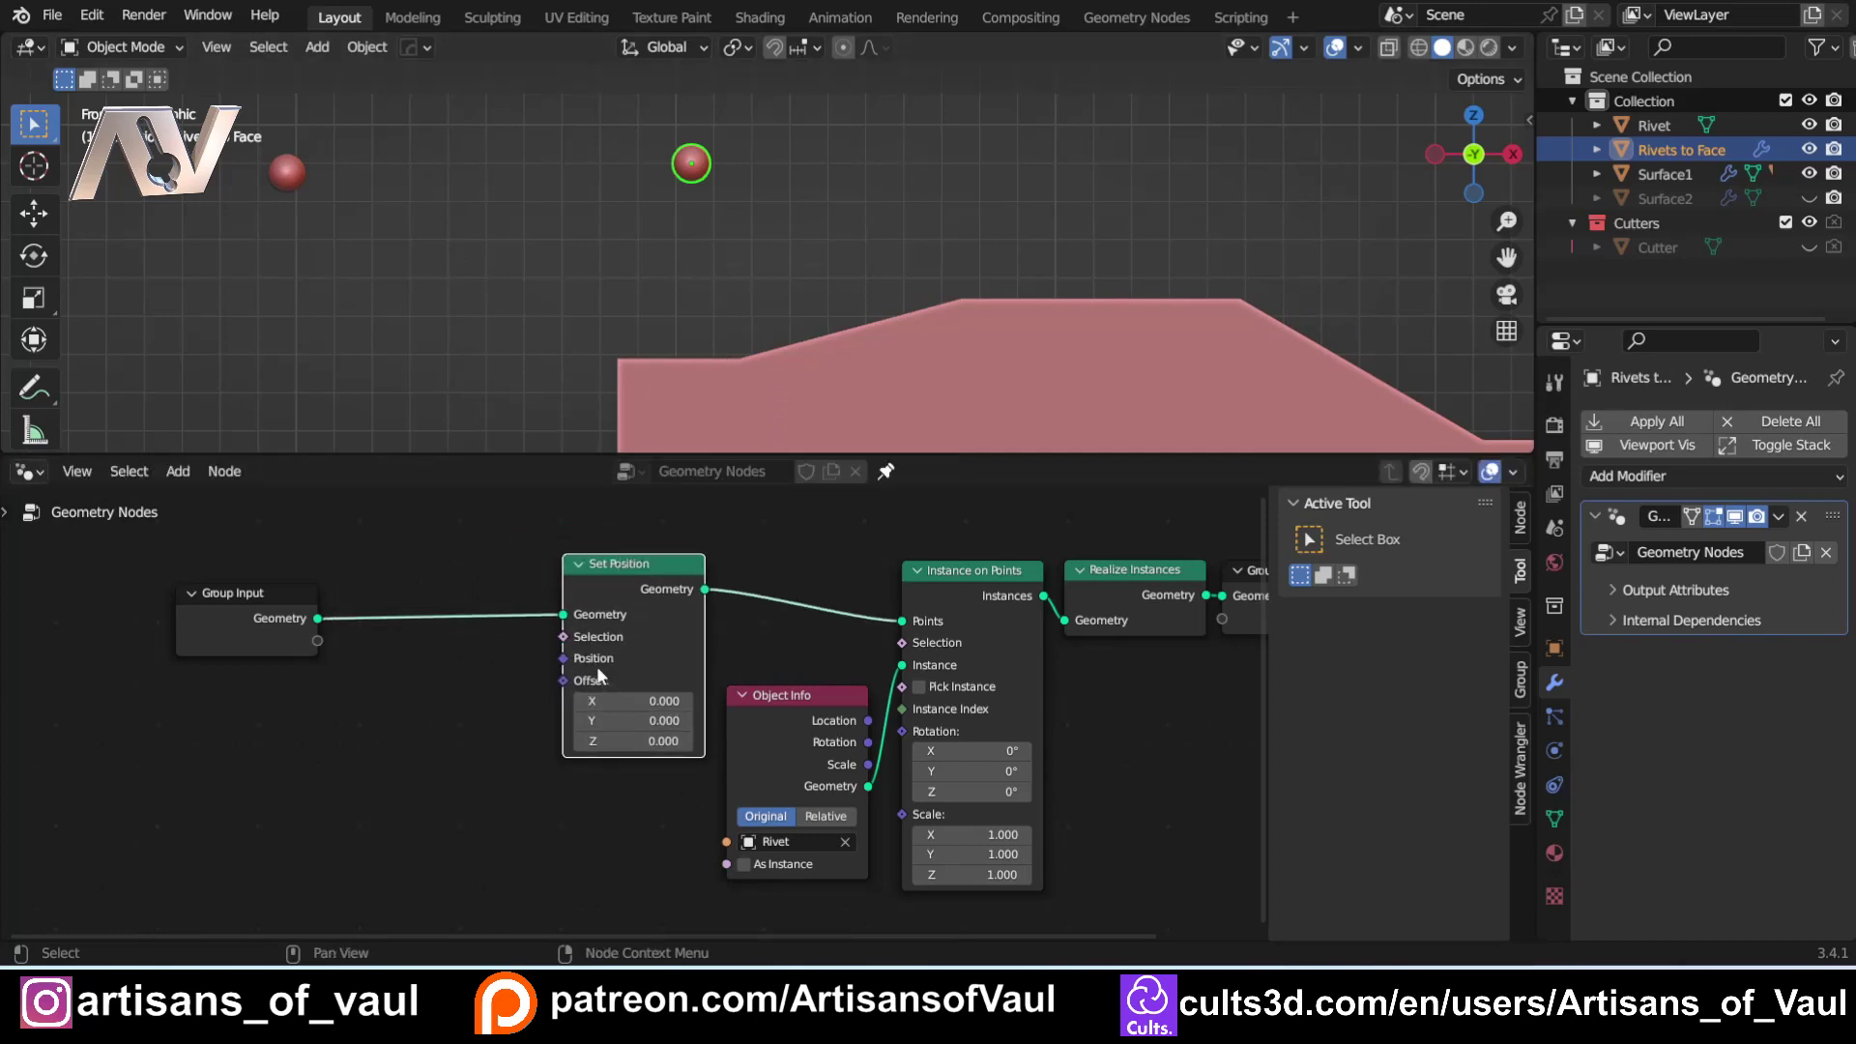
pyautogui.scroll(-1, 443, 655)
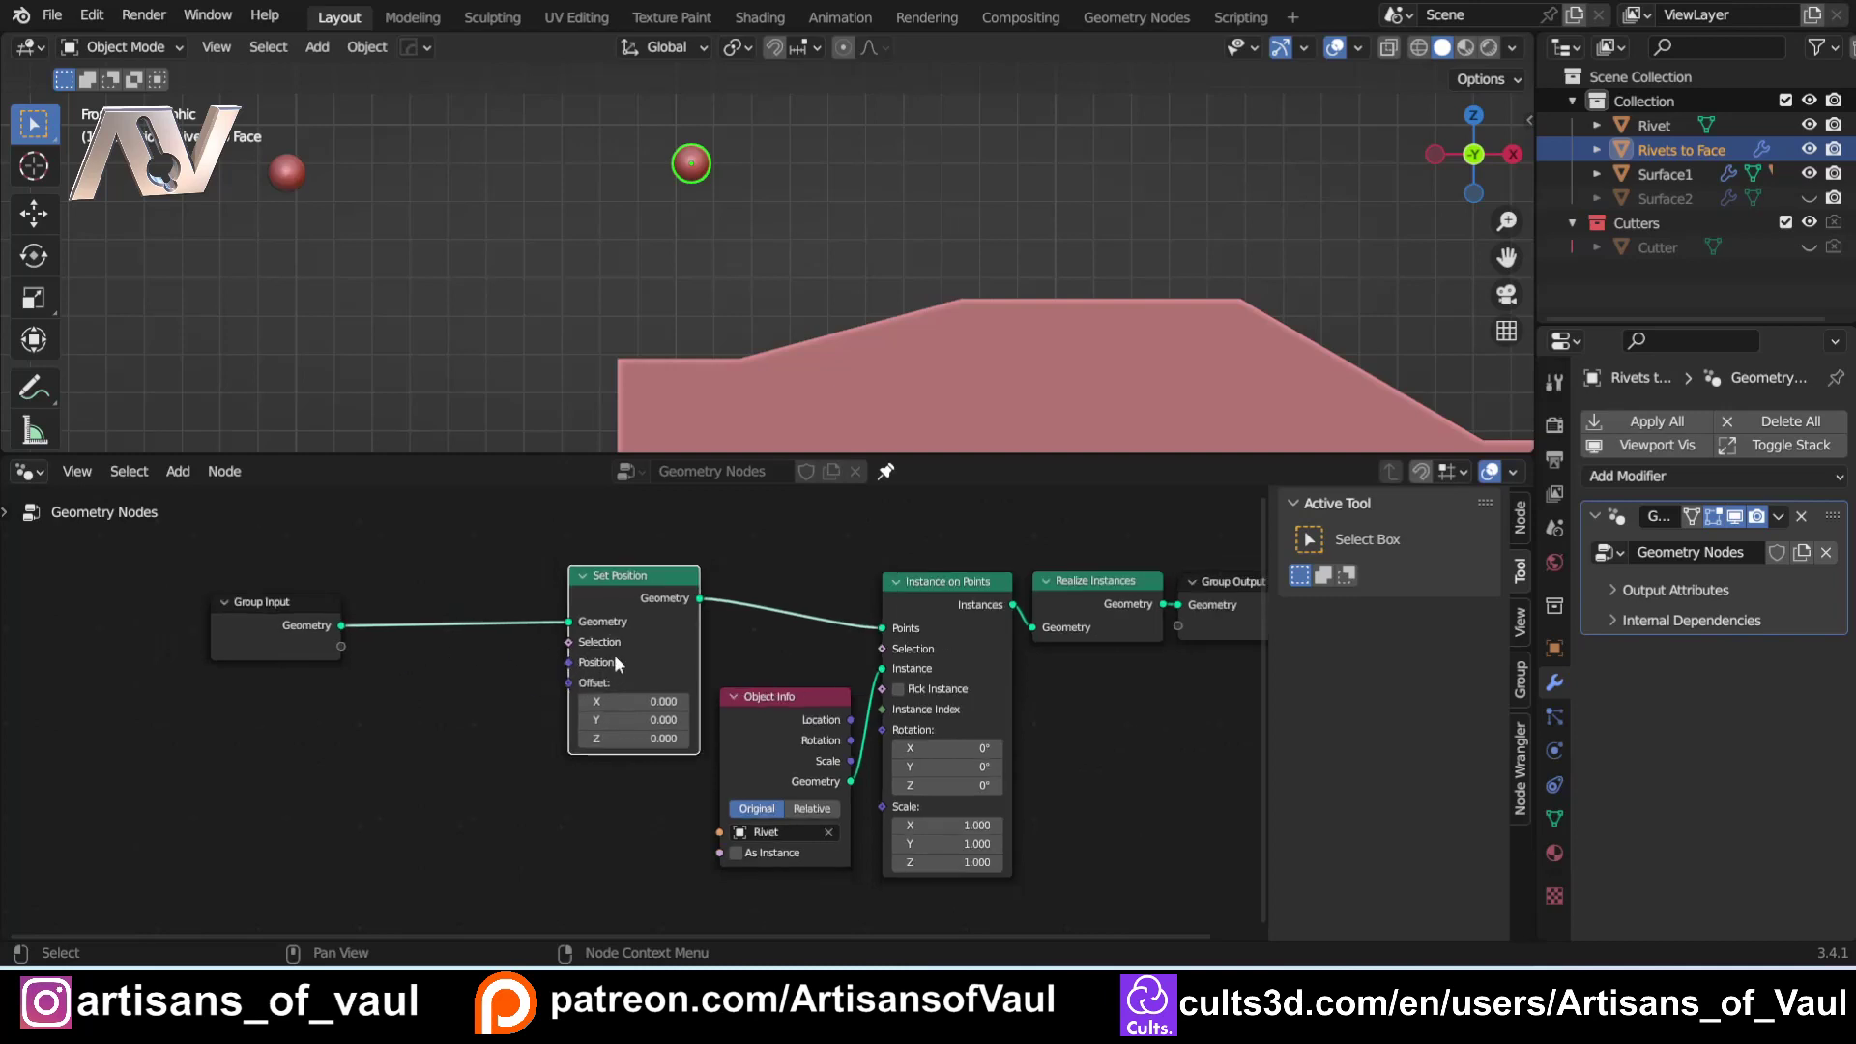
pyautogui.moveTo(256, 591); pyautogui.dragTo(114, 583)
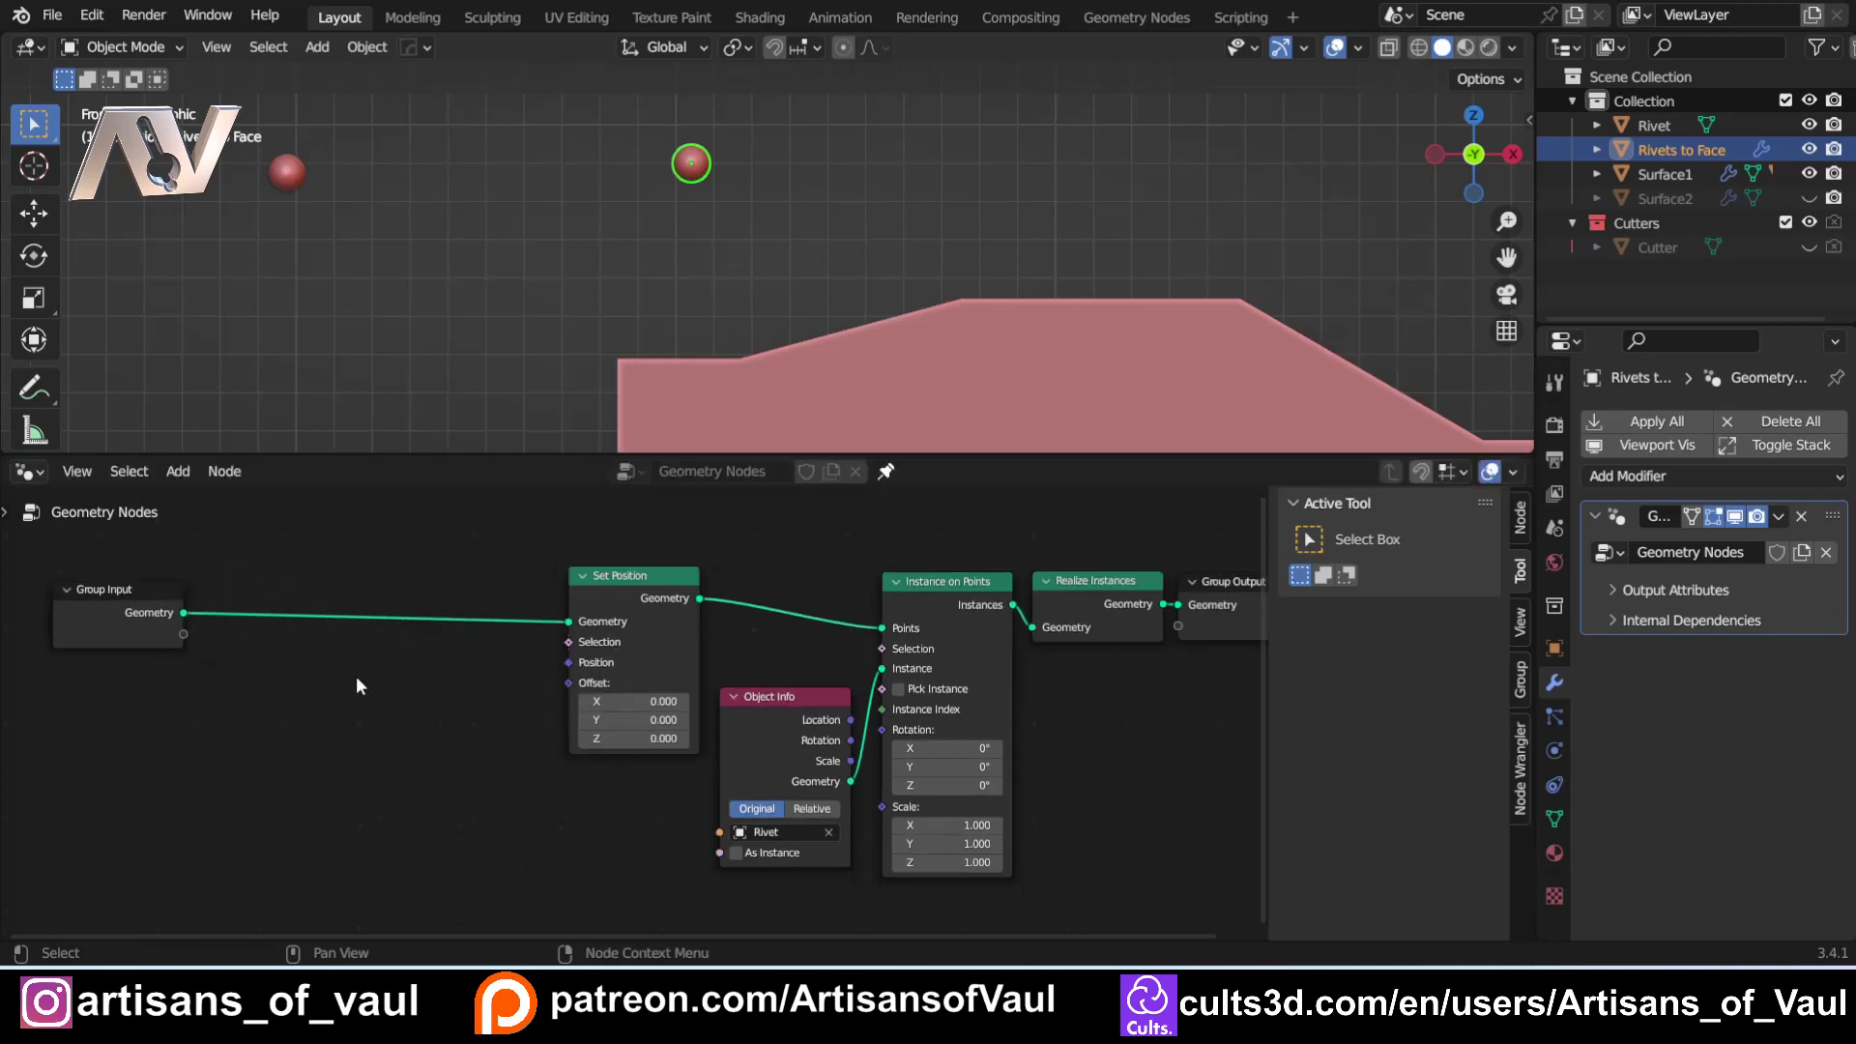
# Add a Raycast node below the link between Group Input and Set Position, and move Group Input further away from it.
pyautogui.hotkey('shift', 'a')
pyautogui.click(315, 391)
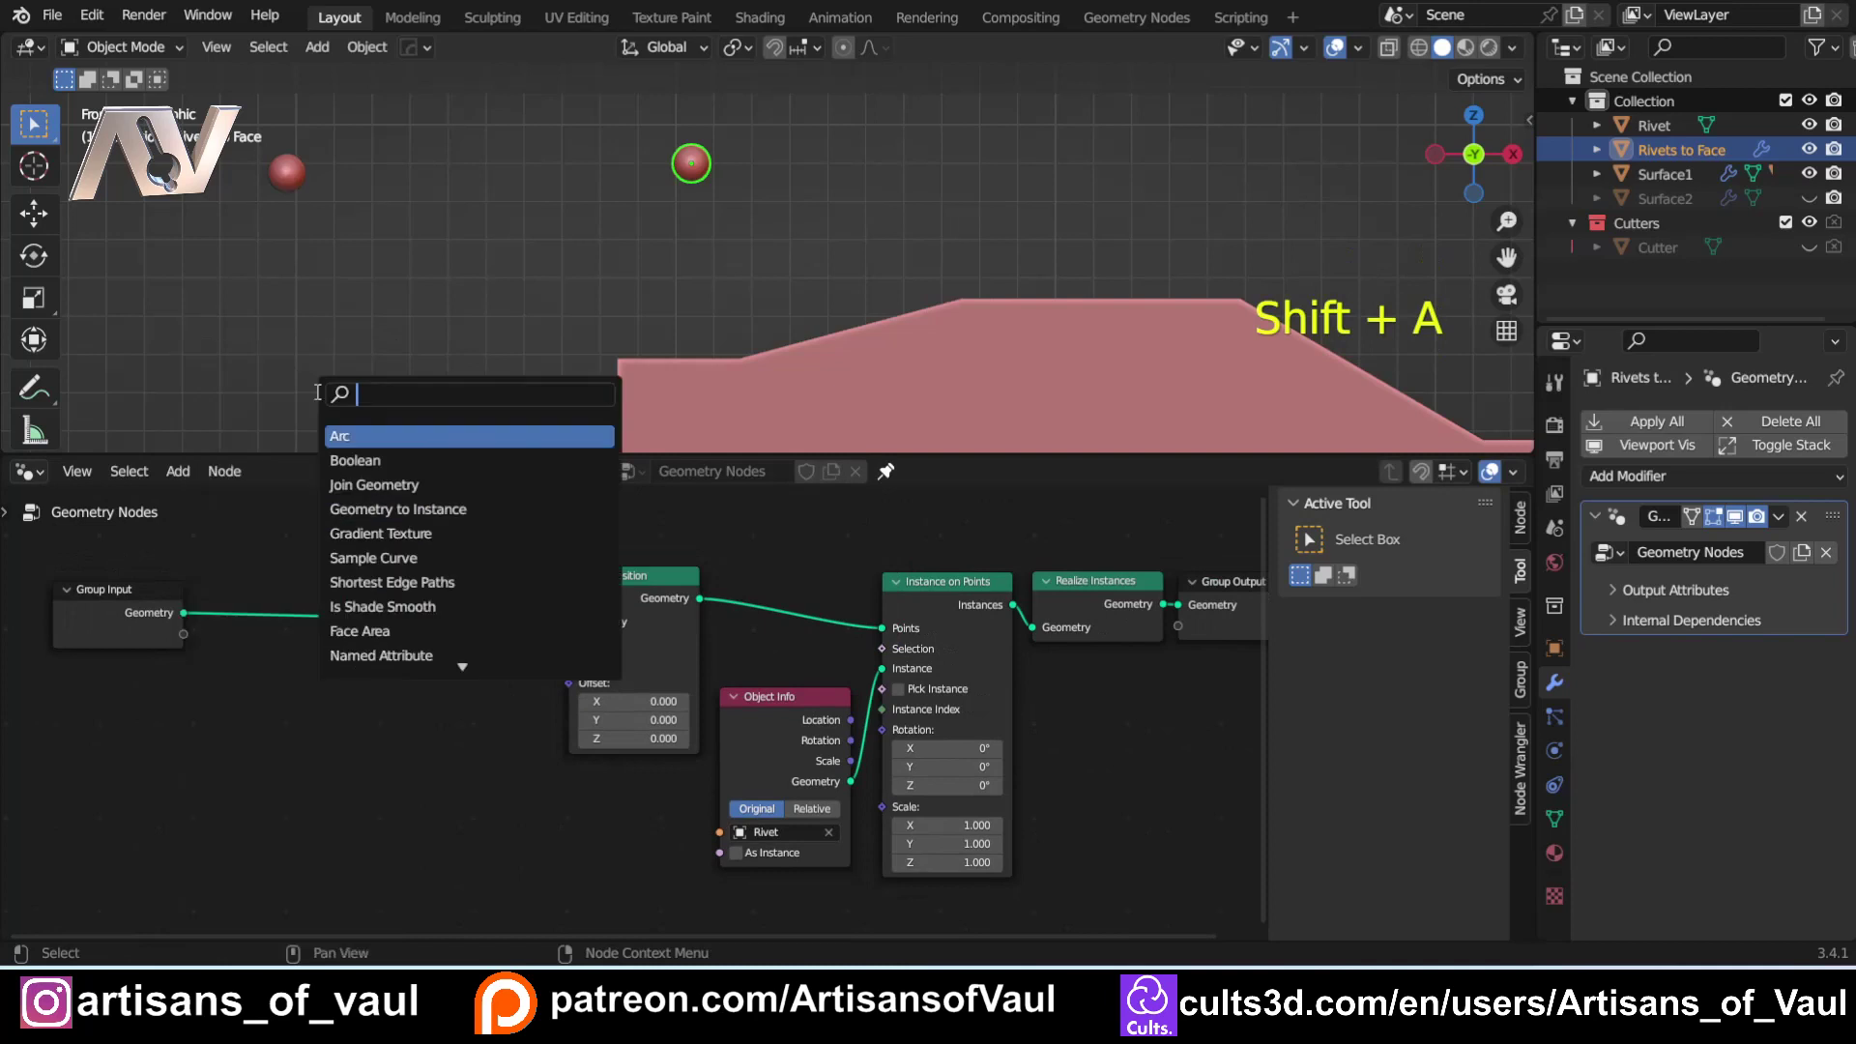
pyautogui.write('ray')
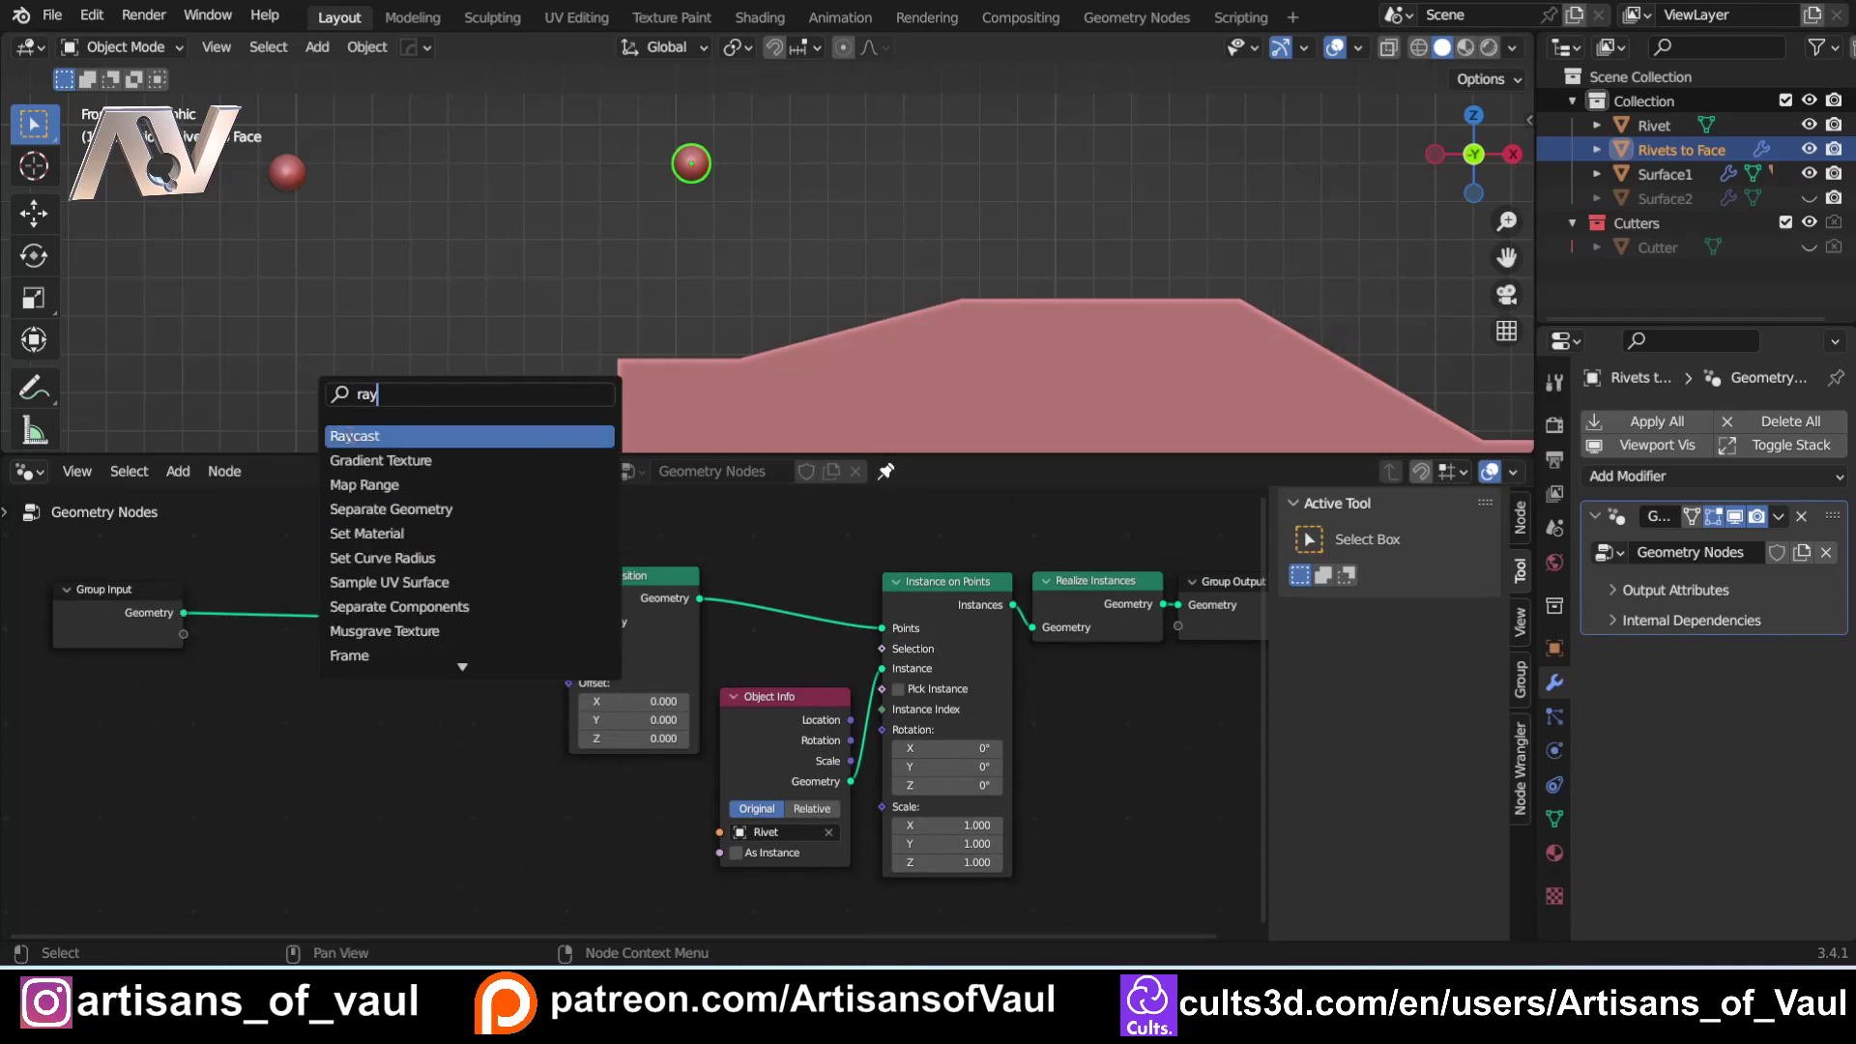
pyautogui.press('Return')
pyautogui.click(329, 739)
pyautogui.scroll(-3, 514, 779)
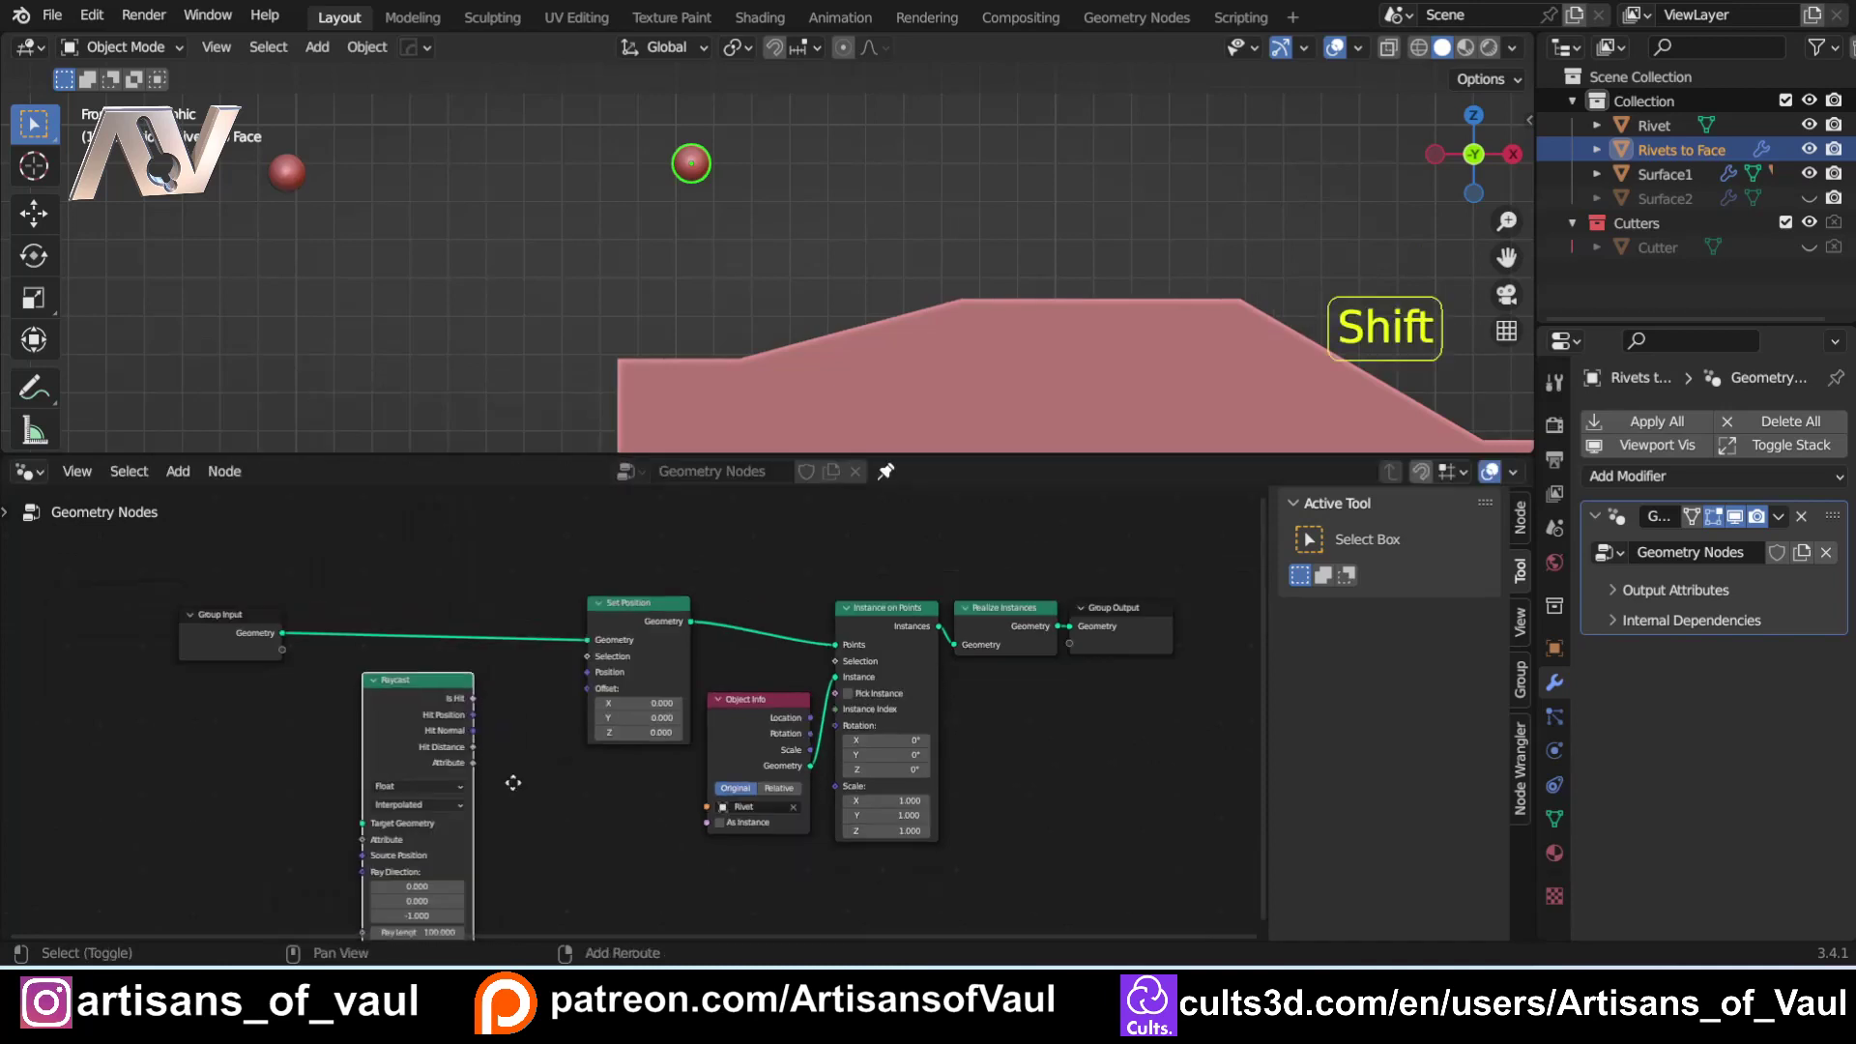
pyautogui.scroll(1, 649, 700)
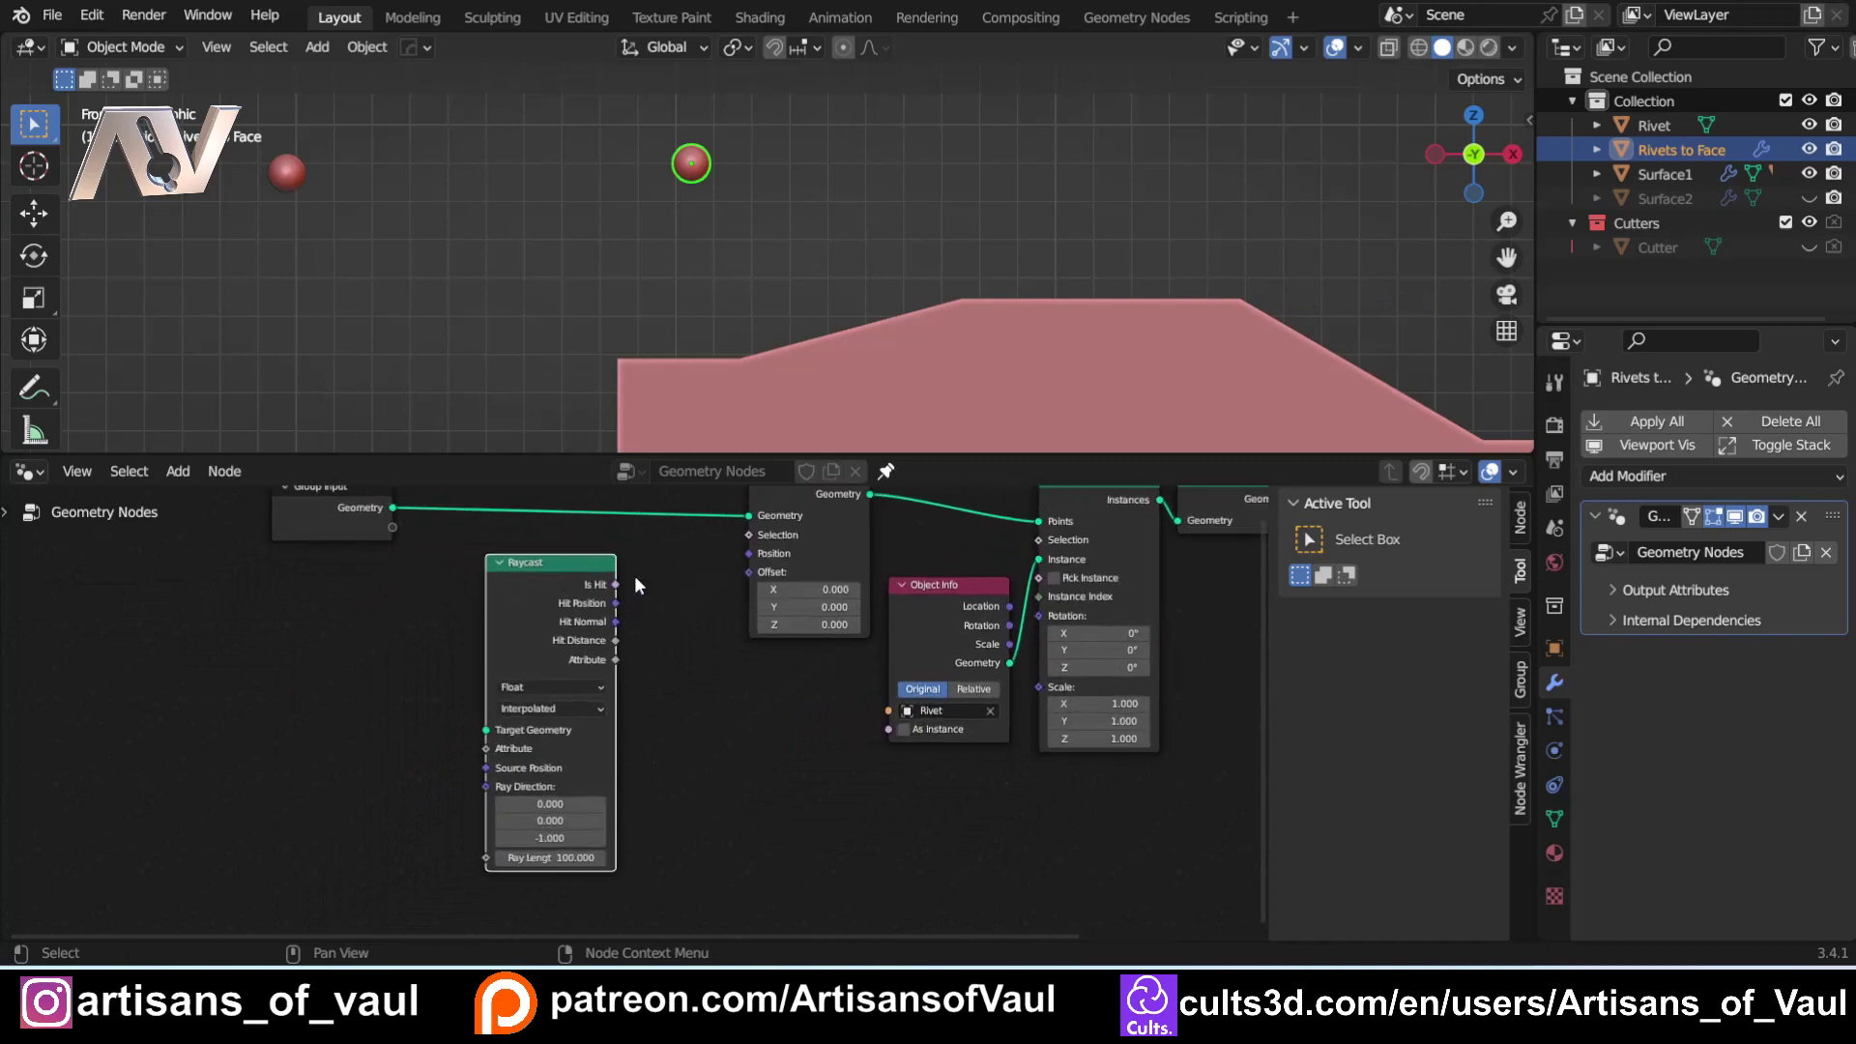
pyautogui.keyDown('shift'); pyautogui.moveTo(720, 600); pyautogui.dragTo(715, 633, button='middle'); pyautogui.keyUp('shift')
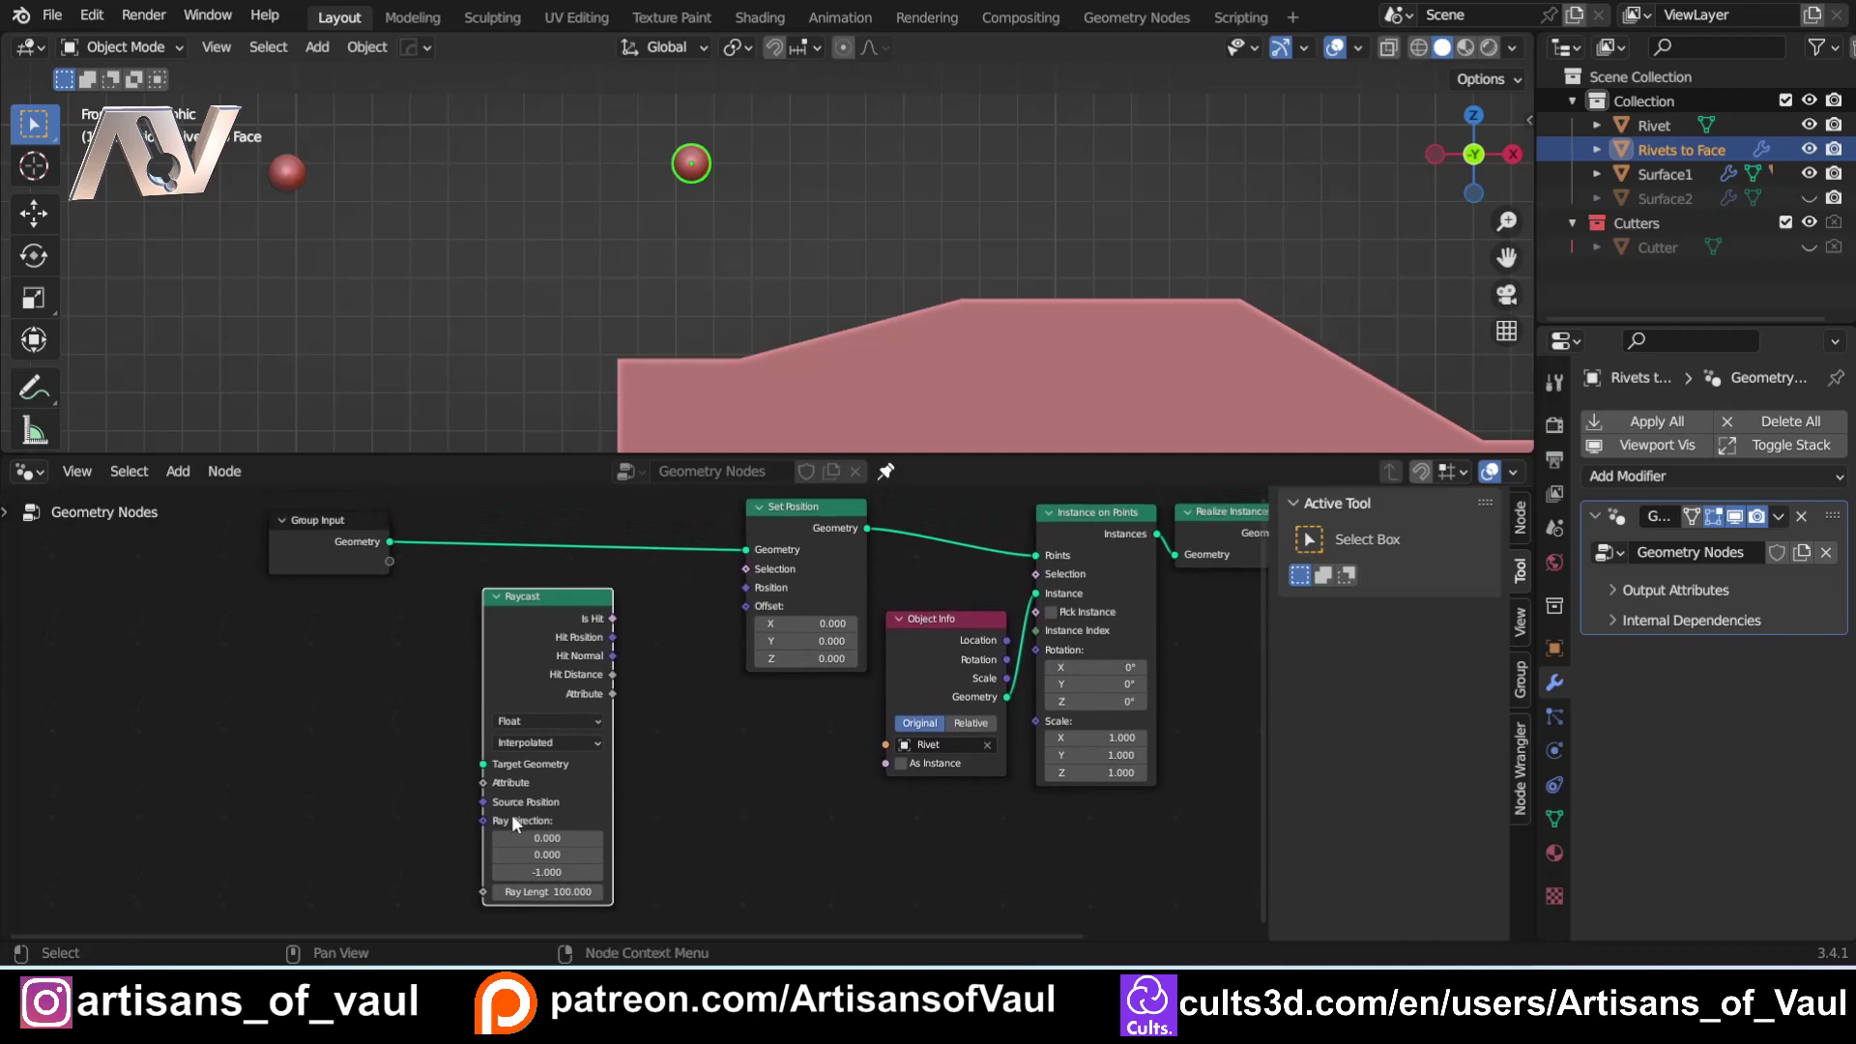
pyautogui.moveTo(520, 599); pyautogui.dragTo(534, 596)
pyautogui.moveTo(384, 549); pyautogui.dragTo(336, 552)
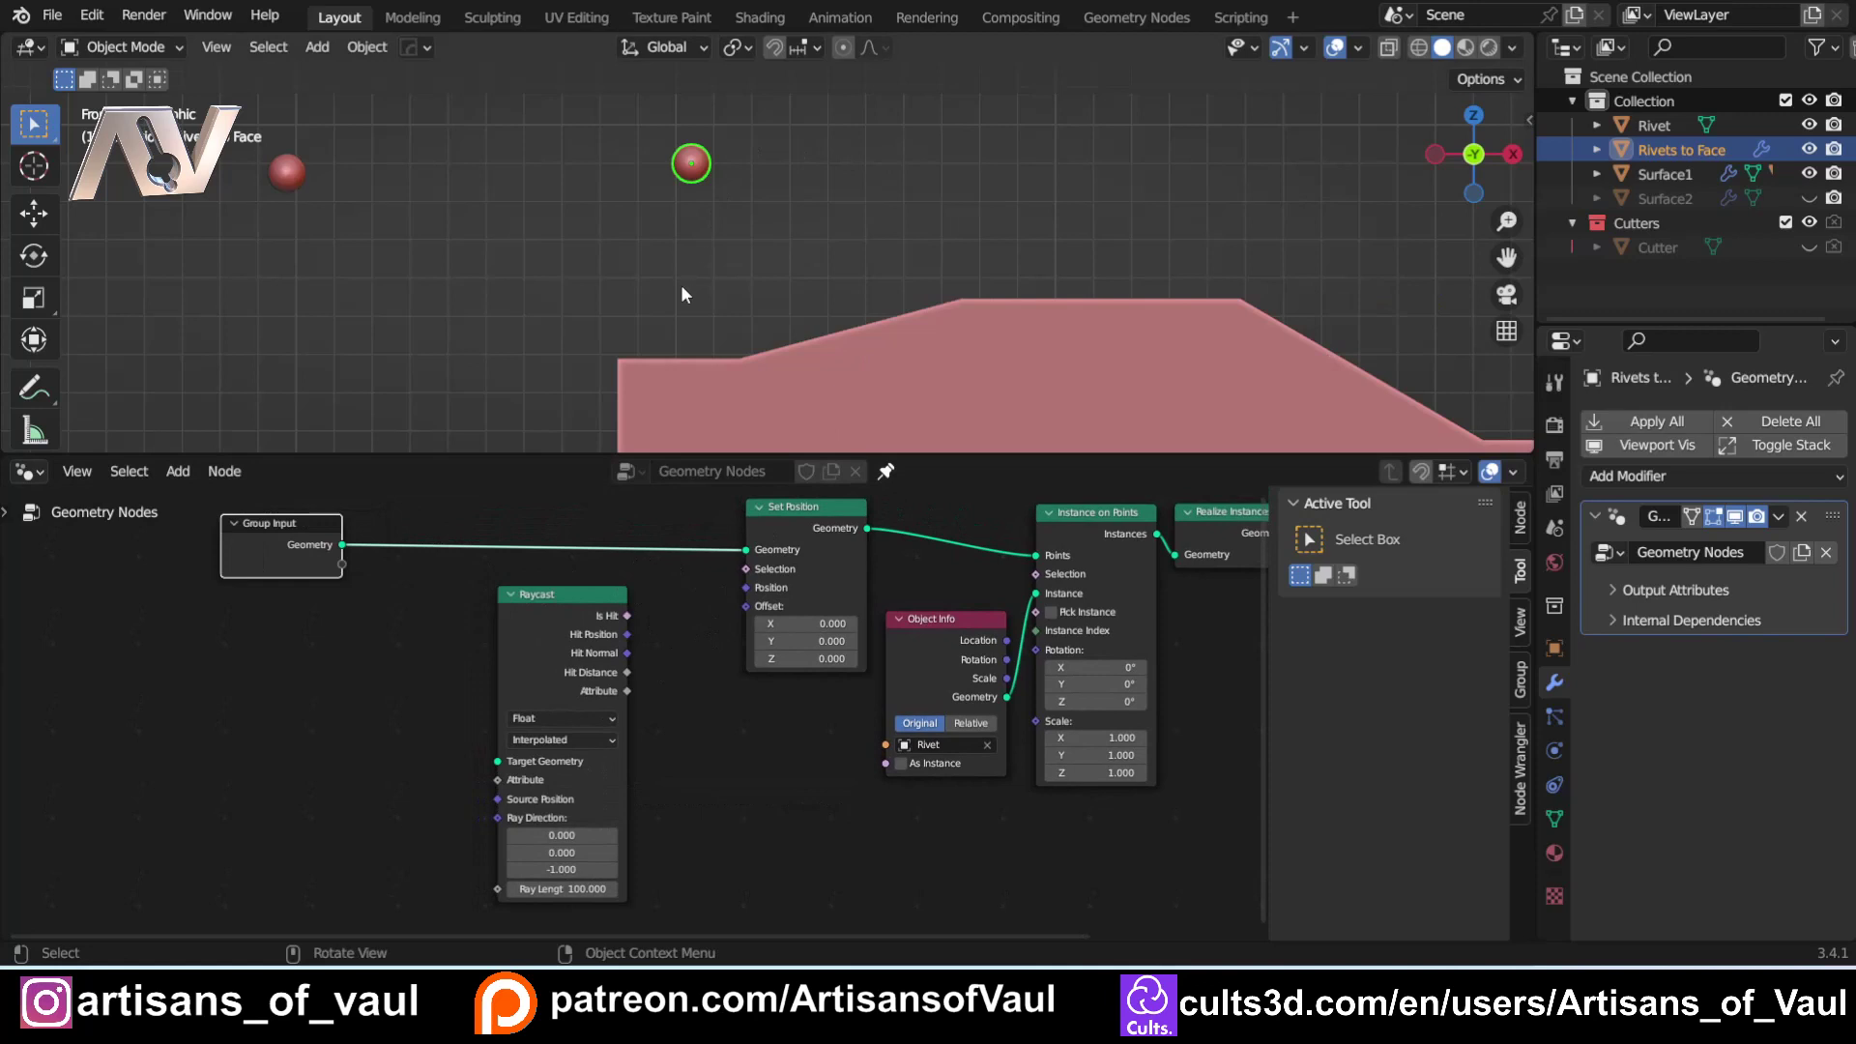
# Add an Object Info node for Surface1, connect its Geometry to Raycast's Target Geometry, and reselect Rivets to Face.
pyautogui.click(761, 359)
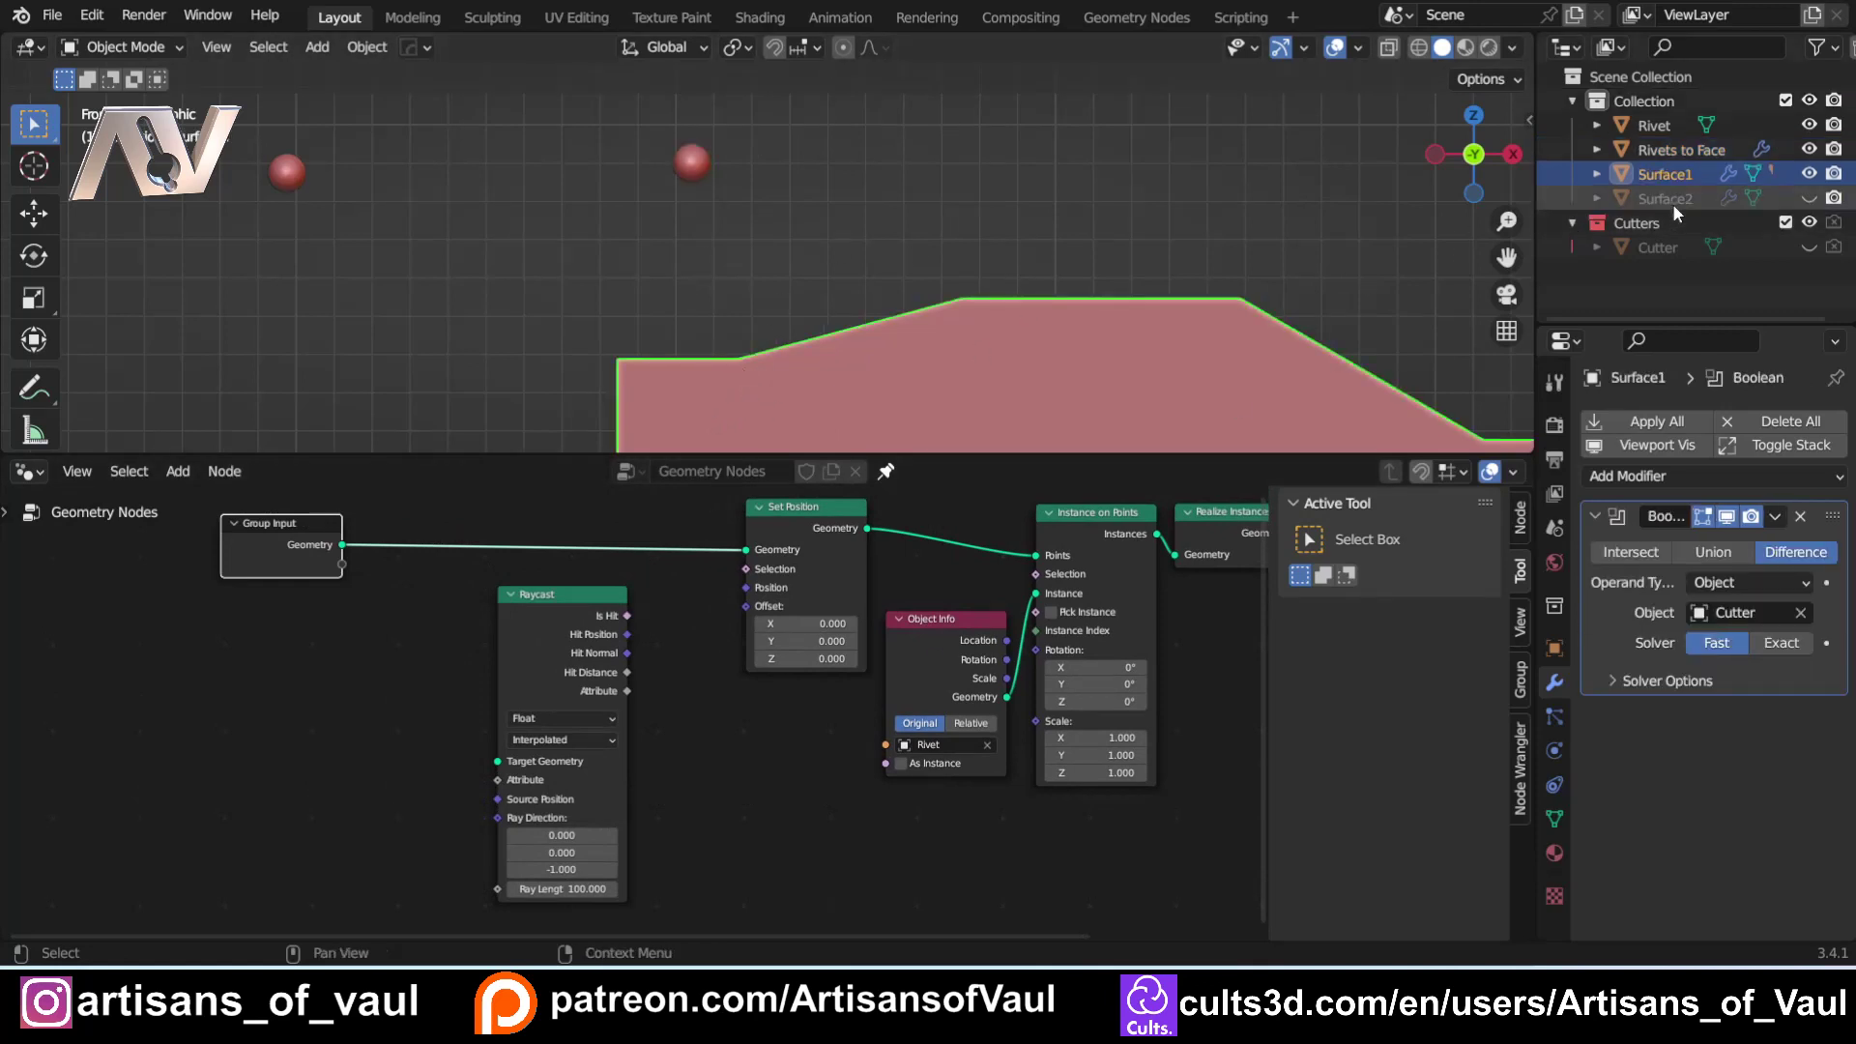
pyautogui.moveTo(1686, 176); pyautogui.dragTo(292, 733)
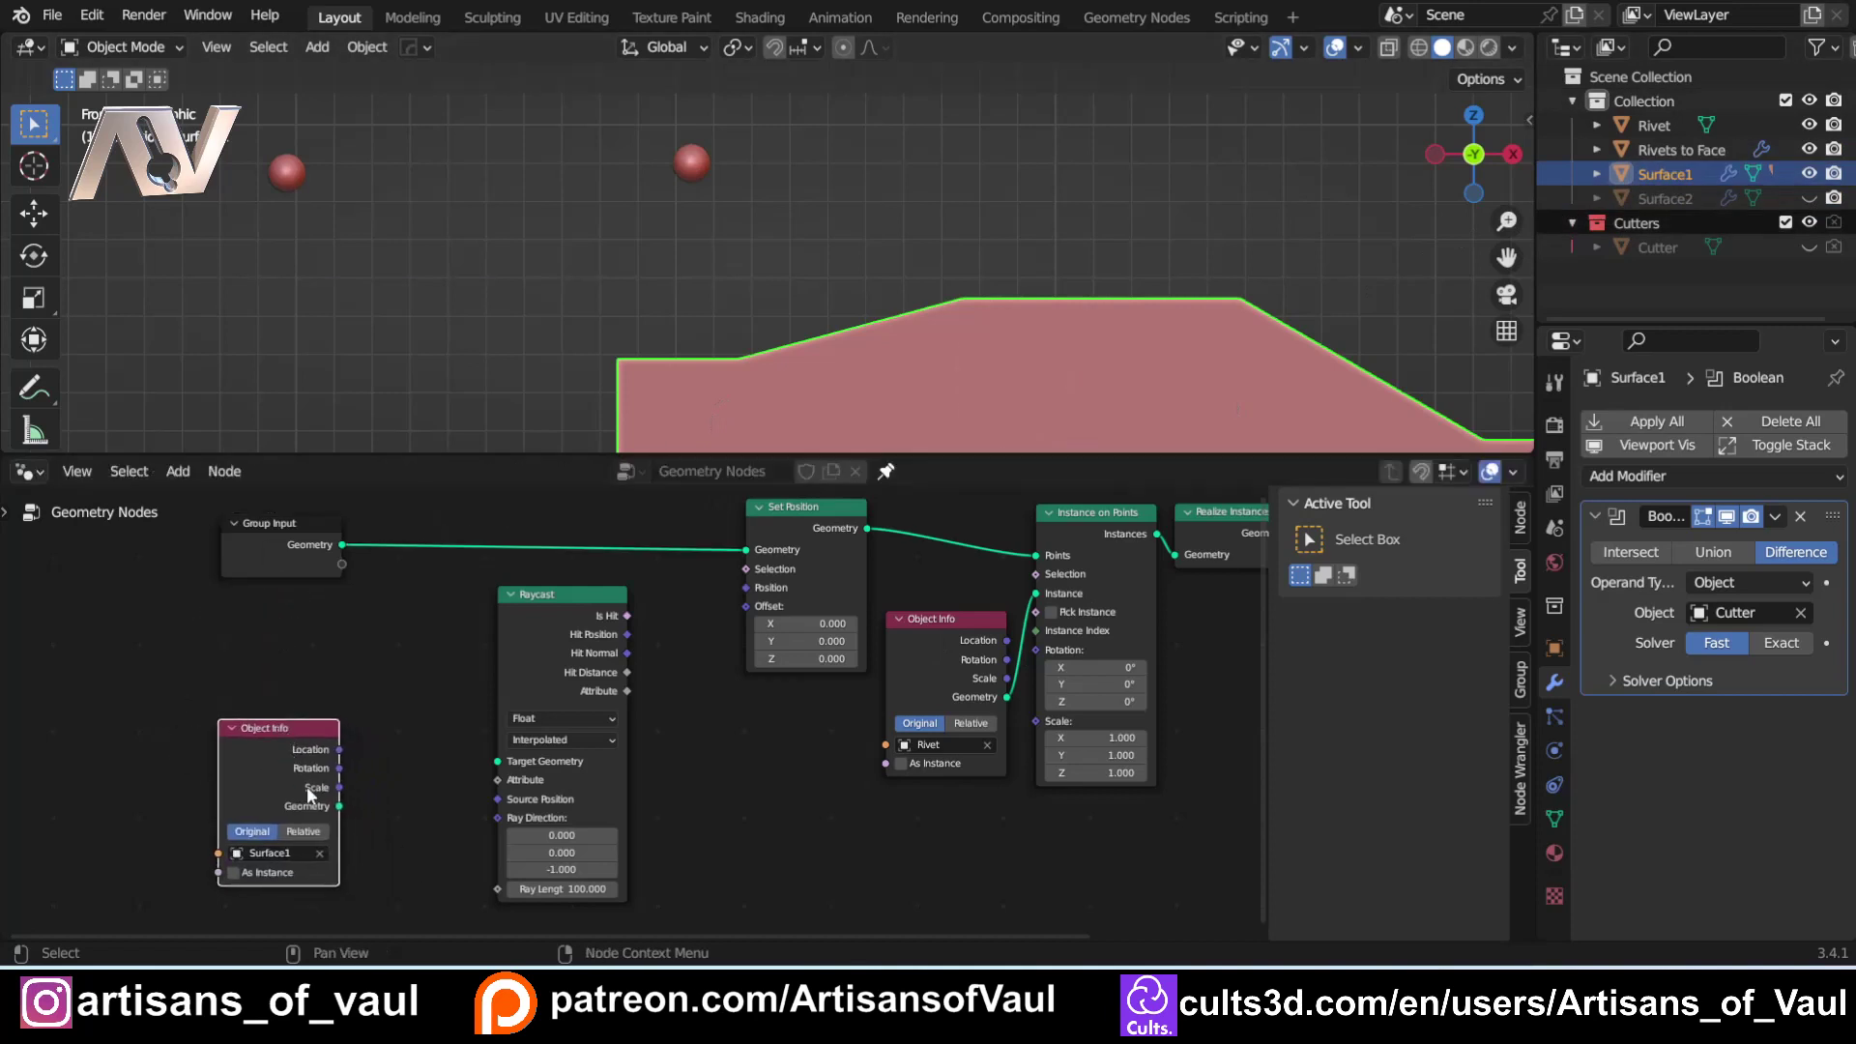
pyautogui.moveTo(339, 806); pyautogui.dragTo(498, 762)
pyautogui.moveTo(284, 721); pyautogui.dragTo(370, 675)
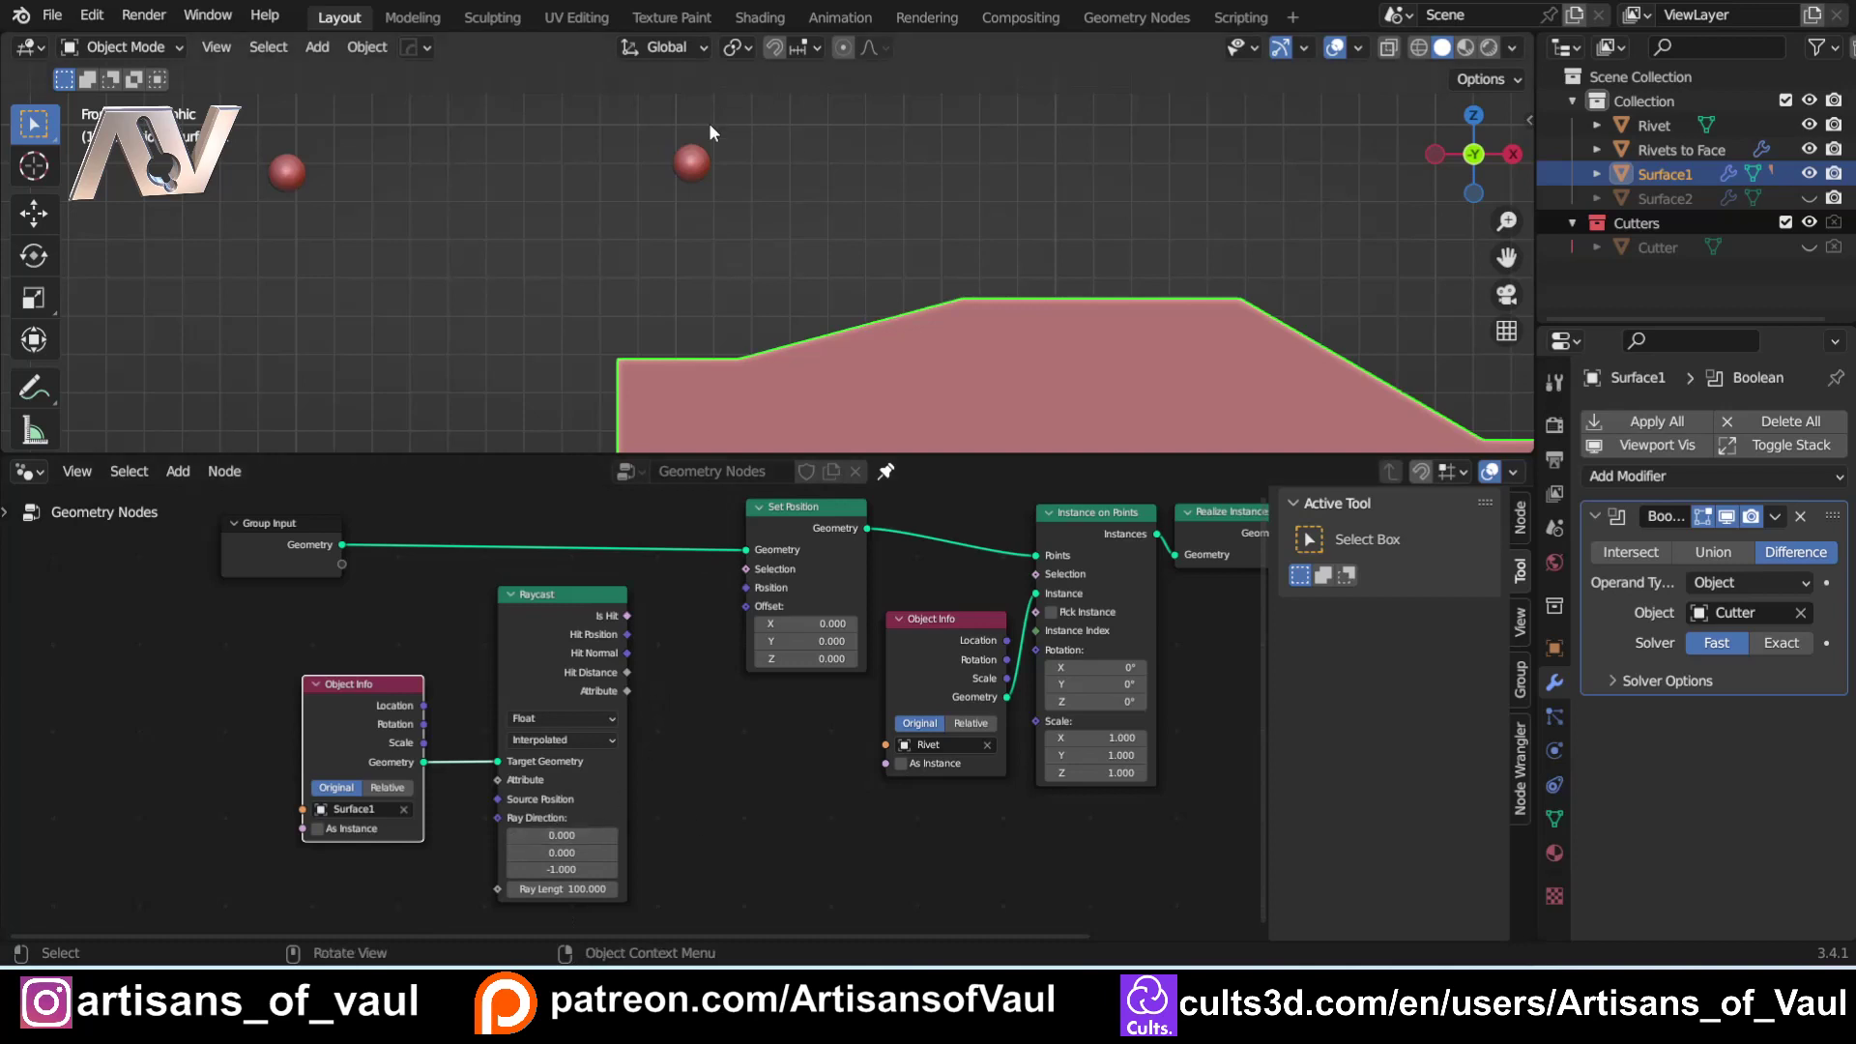
pyautogui.click(686, 167)
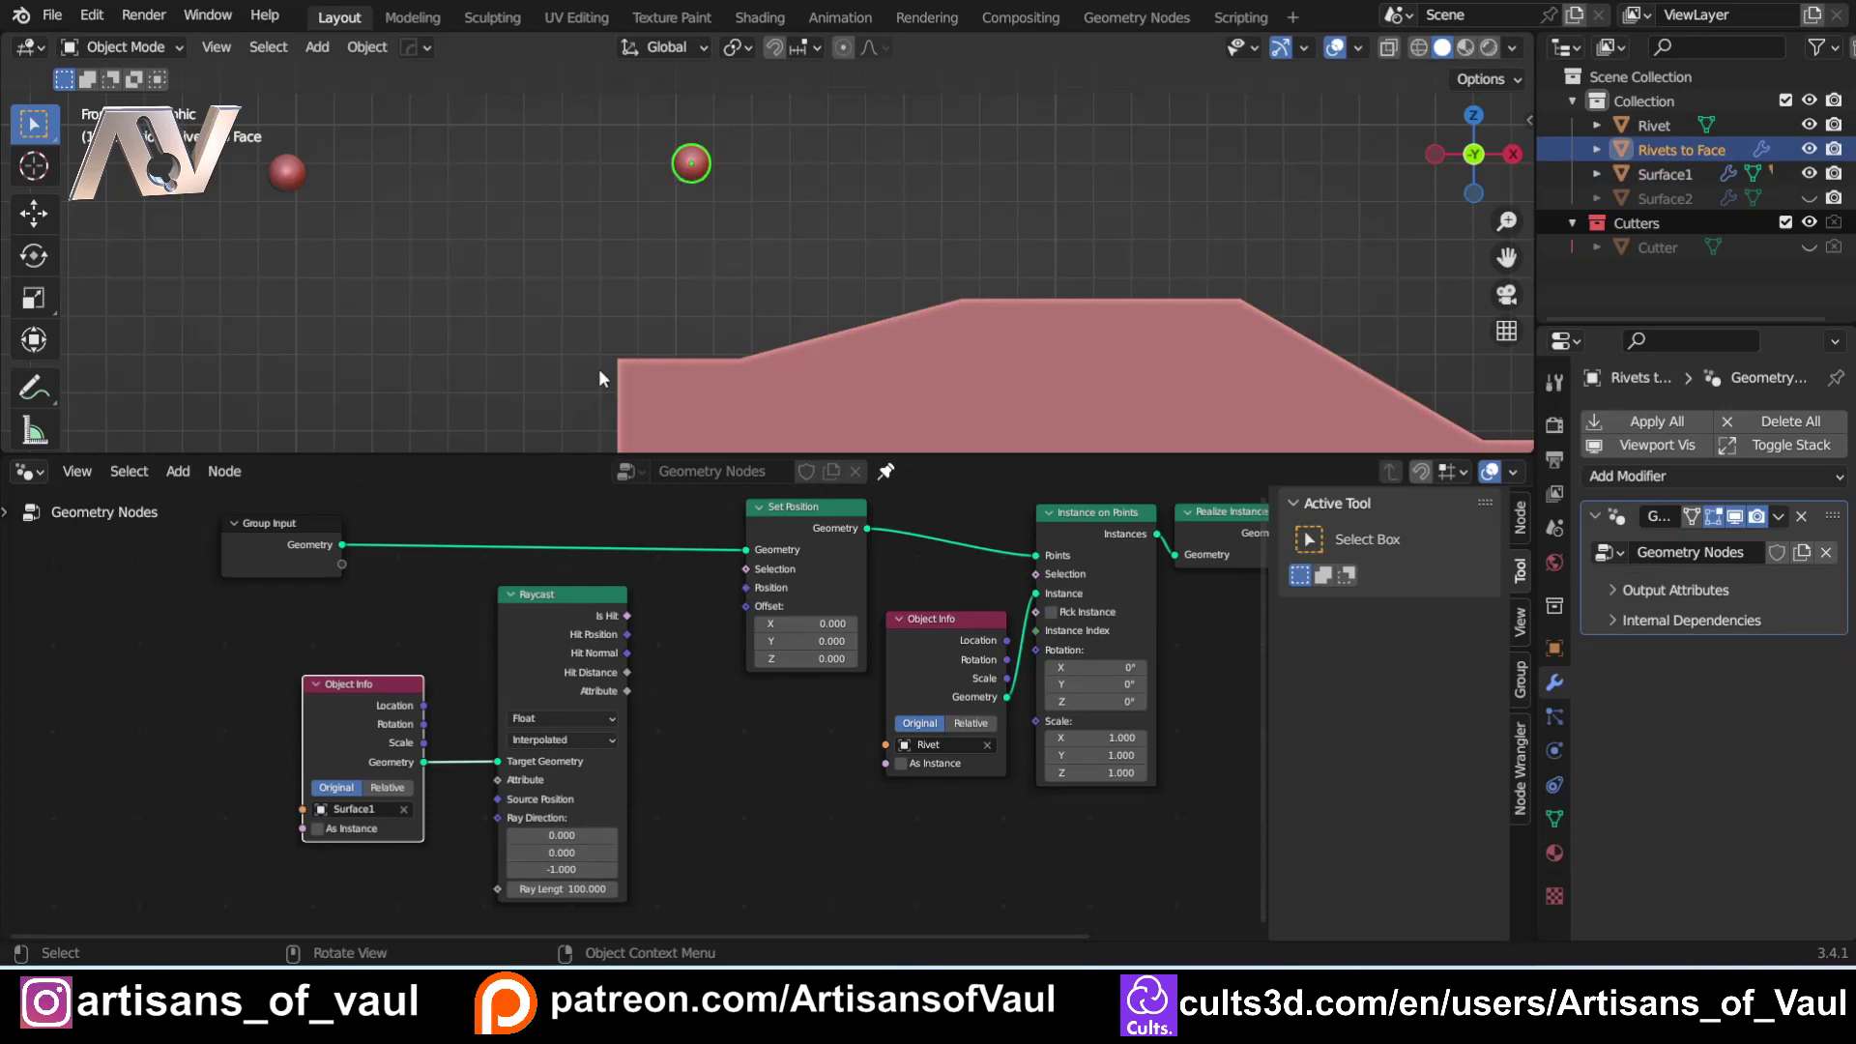
# Draw annotation arrows from the Rivets to Face sphere down to Surface1 and sideways, and undo the strokes.
pyautogui.click(34, 387)
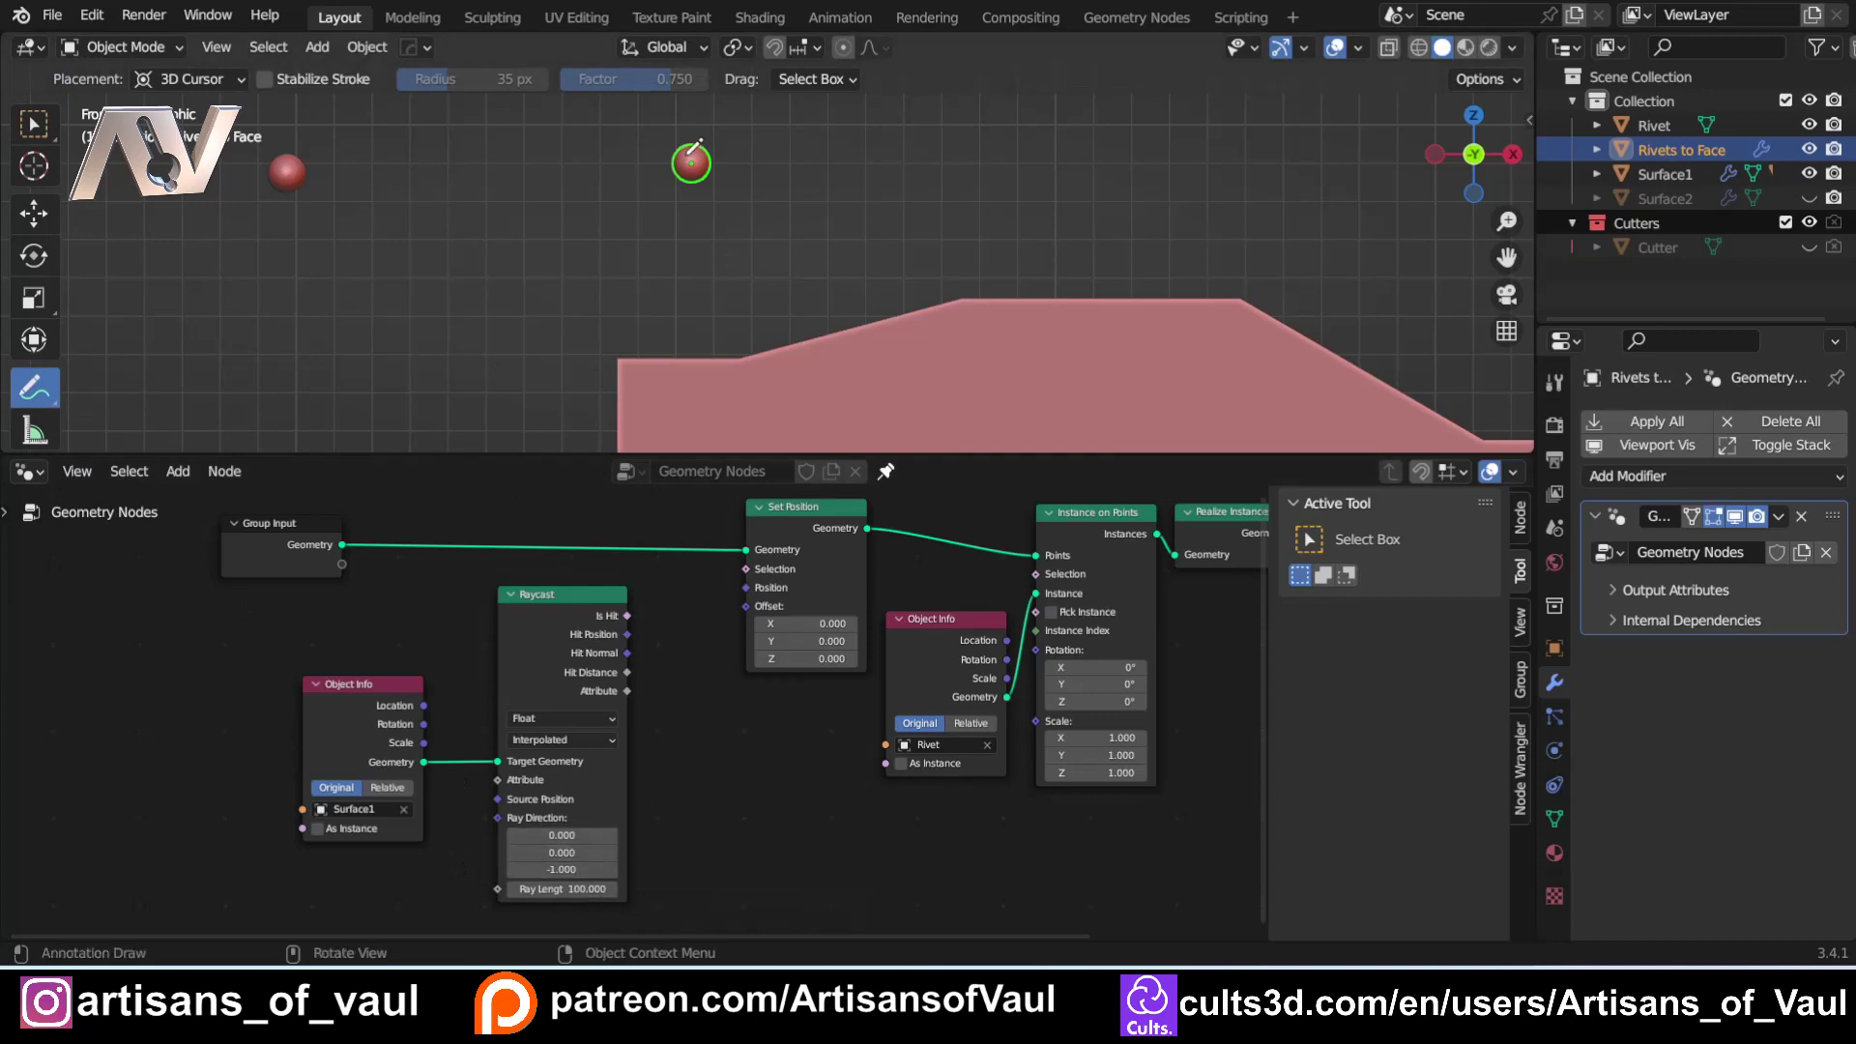
pyautogui.moveTo(690, 161)
pyautogui.mouseDown()
pyautogui.moveTo(679, 363)
pyautogui.moveTo(684, 326)
pyautogui.moveTo(678, 365)
pyautogui.mouseUp()
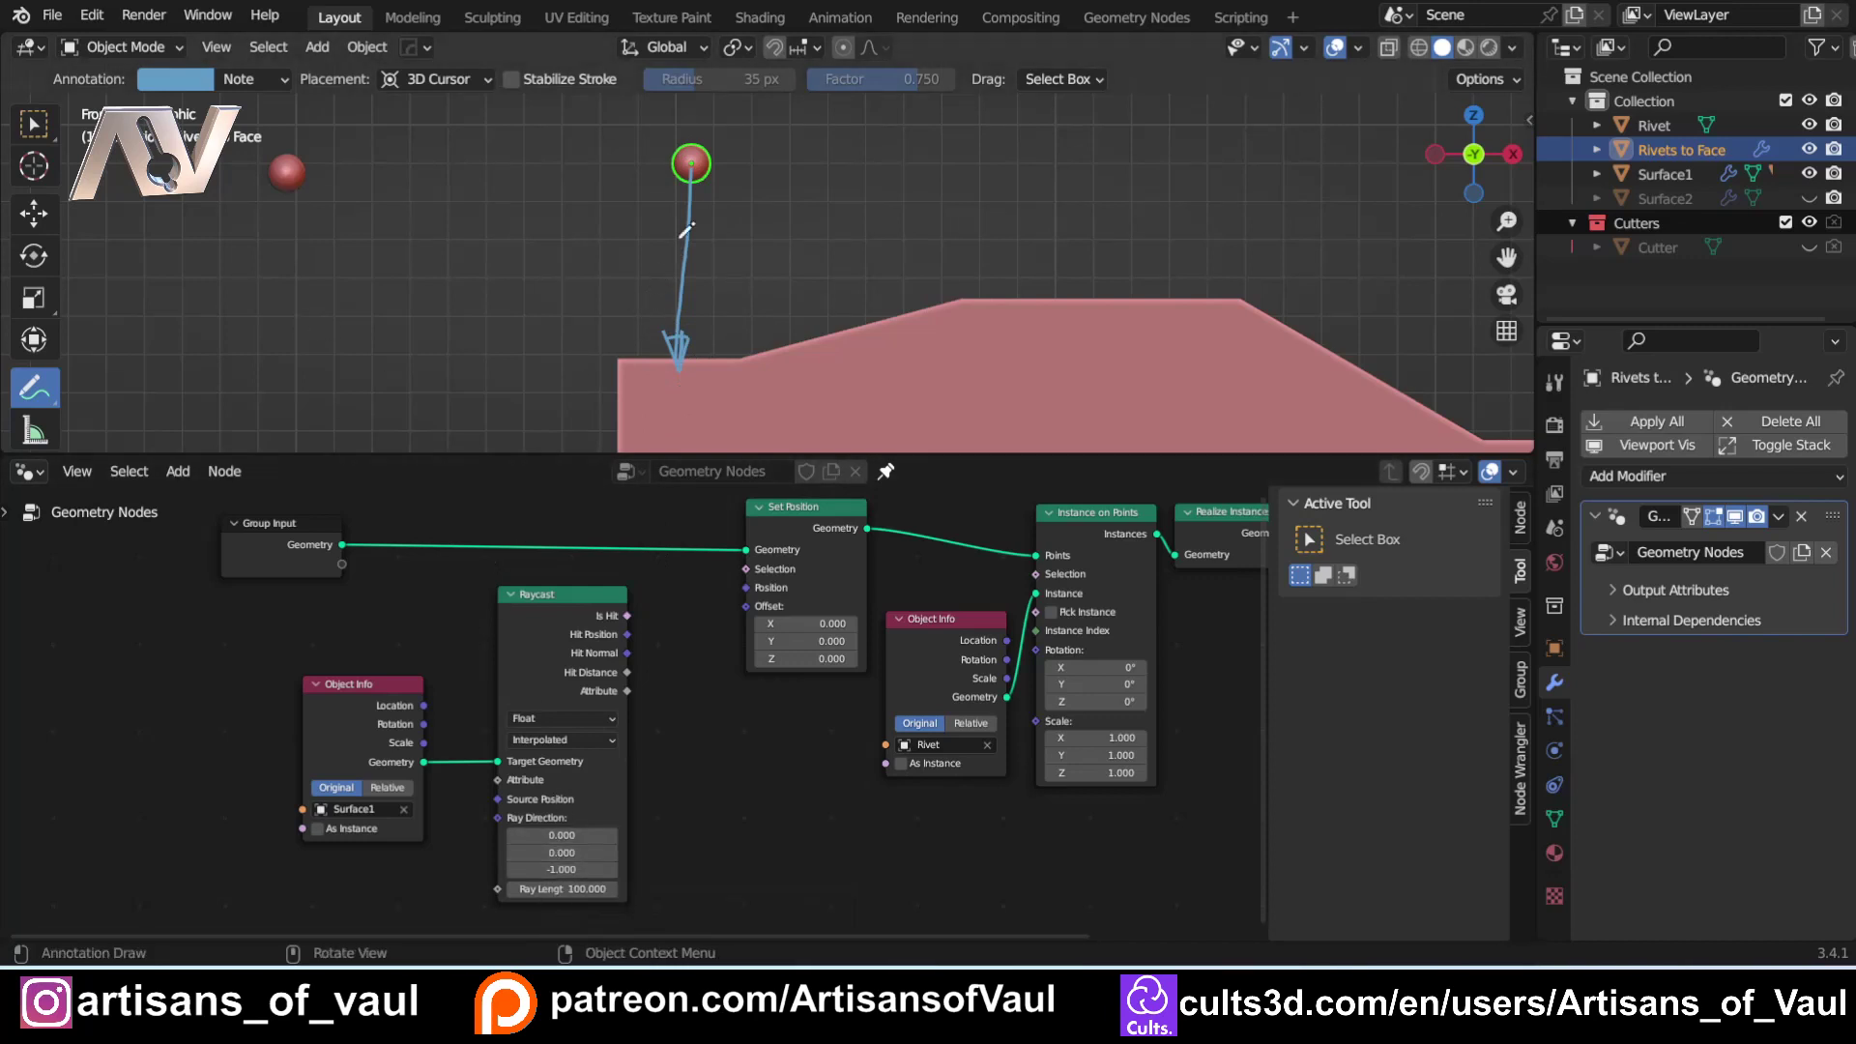
pyautogui.moveTo(703, 165)
pyautogui.mouseDown()
pyautogui.moveTo(858, 160)
pyautogui.moveTo(852, 182)
pyautogui.mouseUp()
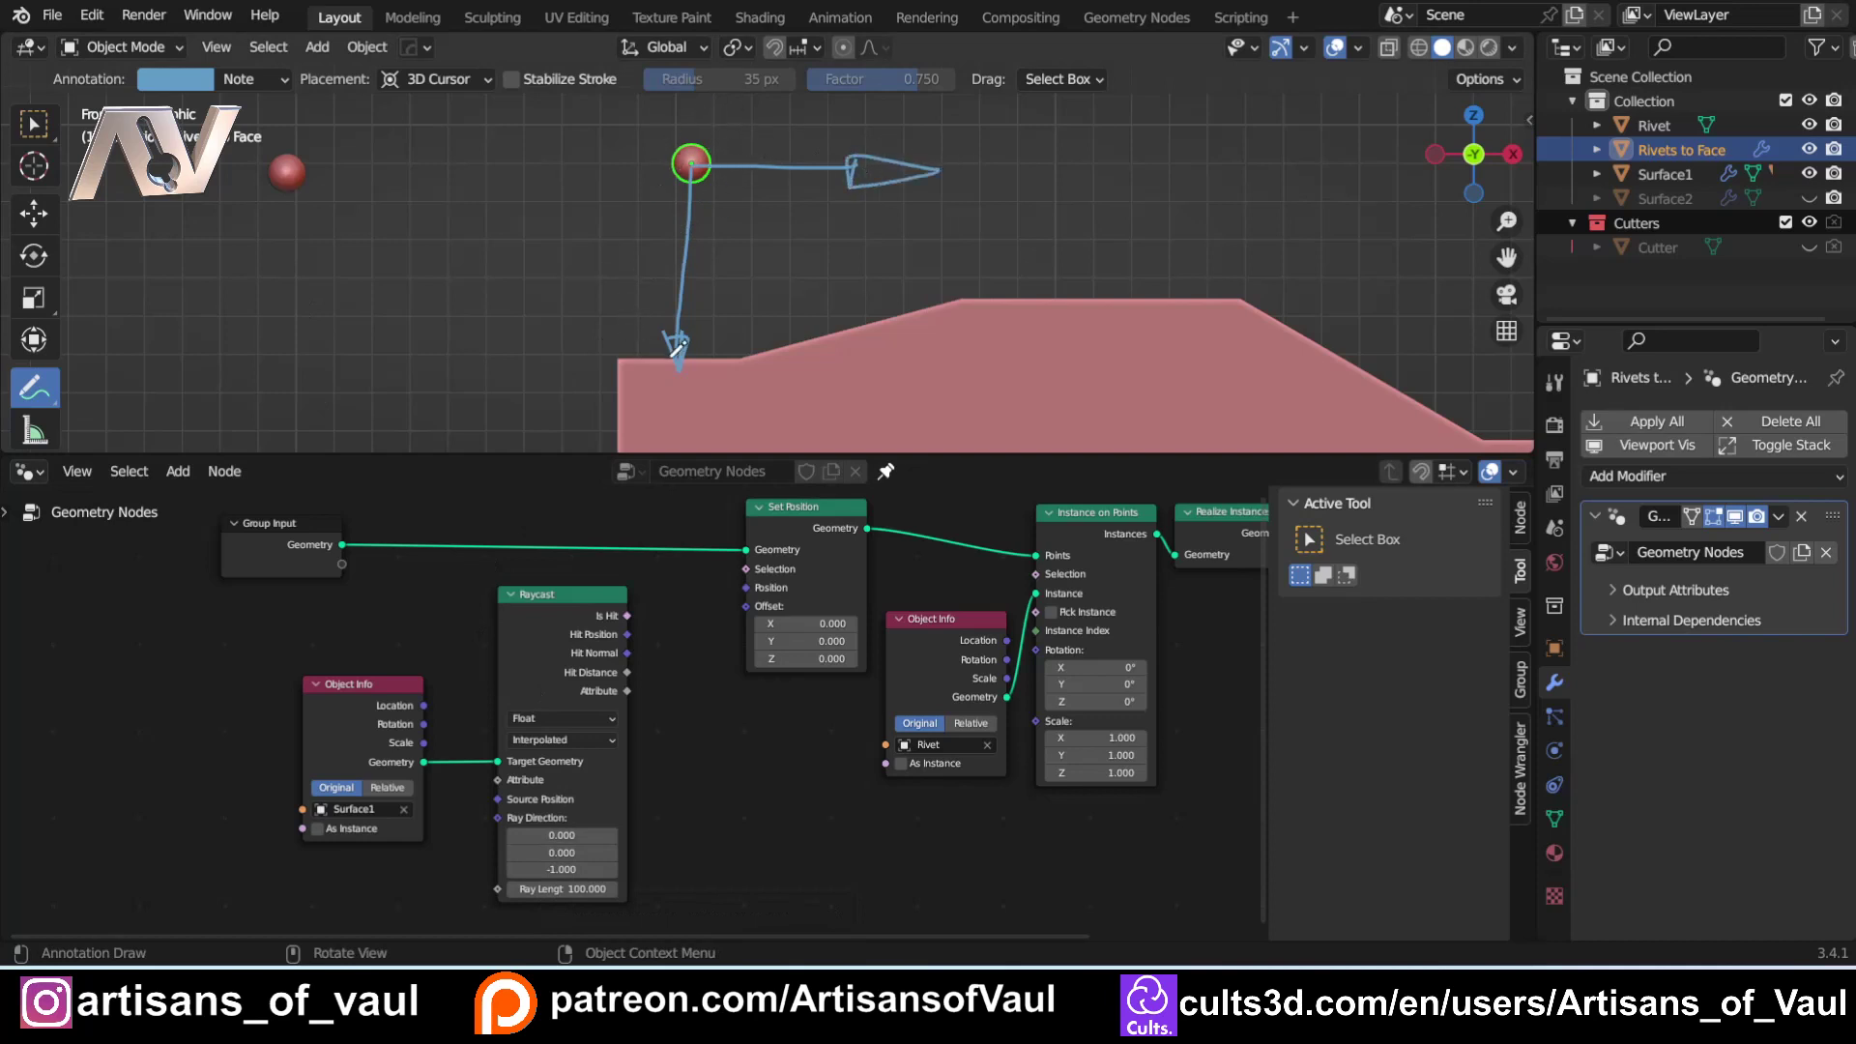
pyautogui.hotkey('ctrl', 'z')
pyautogui.hotkey('ctrl', 'z')
pyautogui.hotkey('ctrl', 'z')
pyautogui.hotkey('ctrl', 'z')
pyautogui.hotkey('ctrl', 'z')
pyautogui.hotkey('ctrl', 'z')
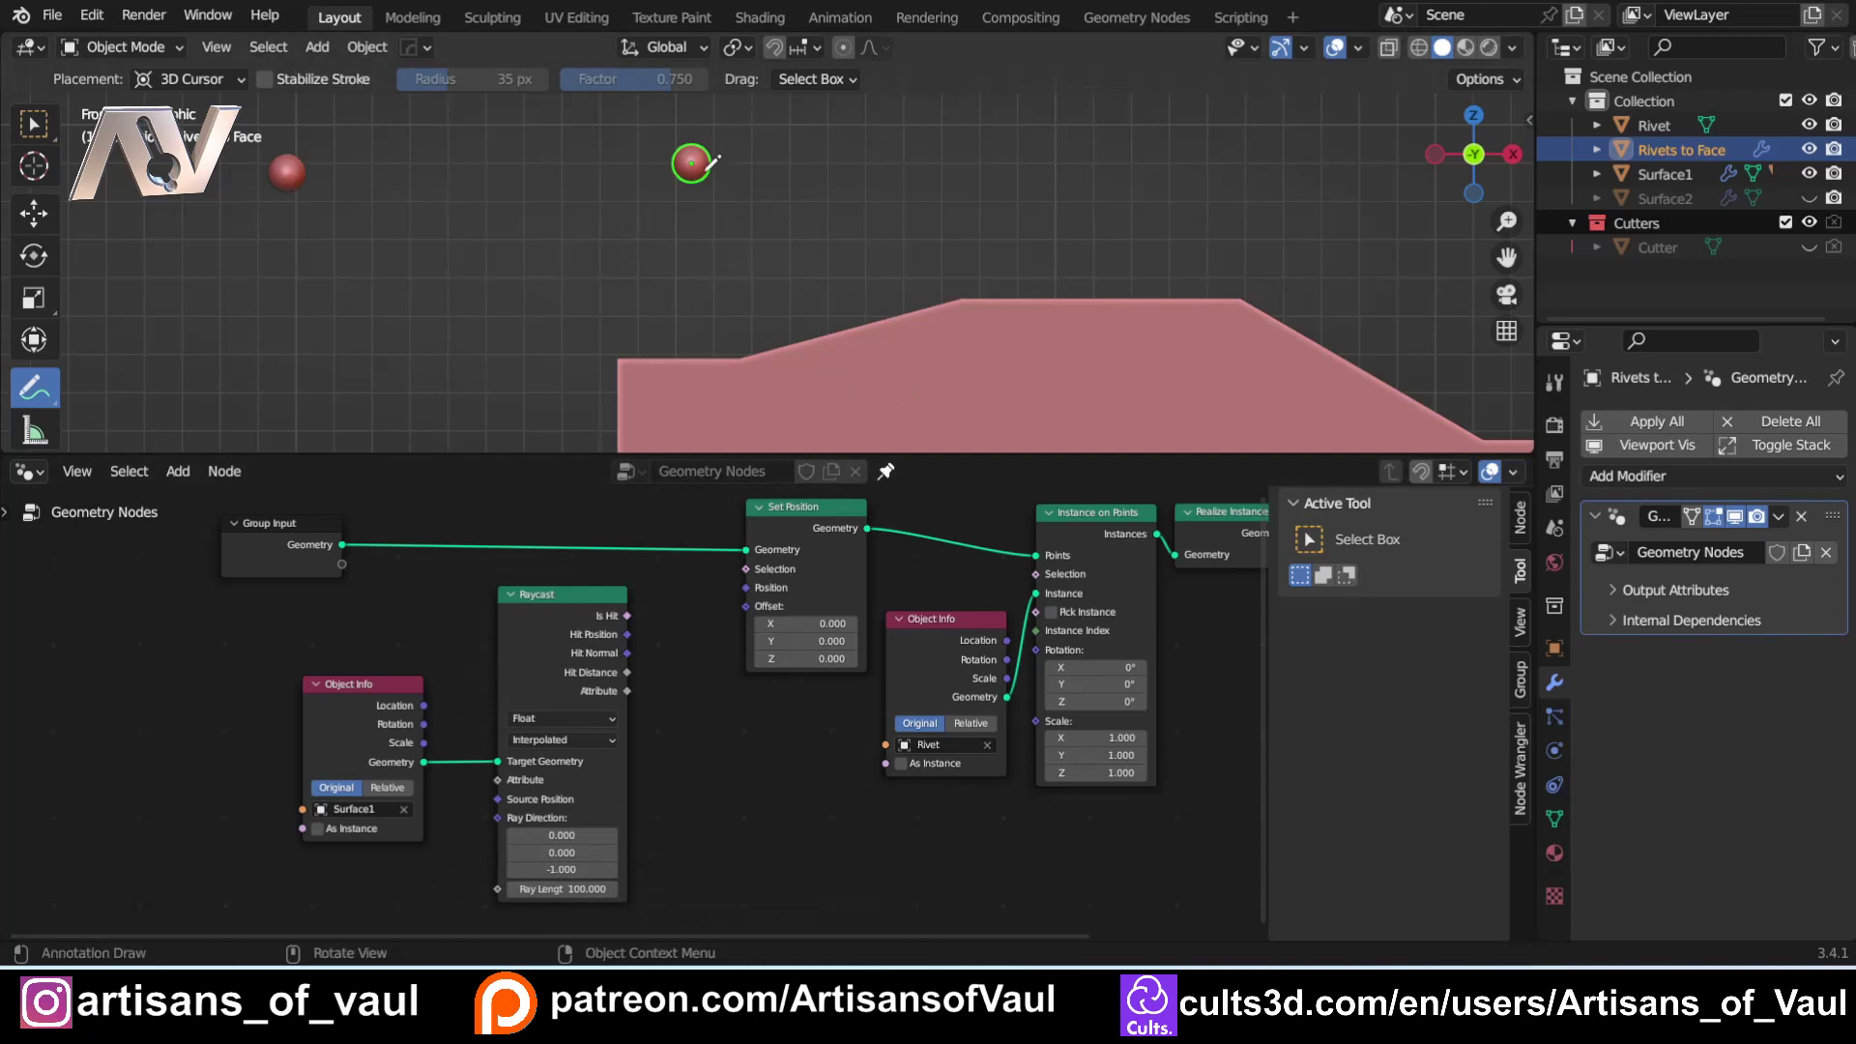
pyautogui.moveTo(692, 160); pyautogui.dragTo(690, 400)
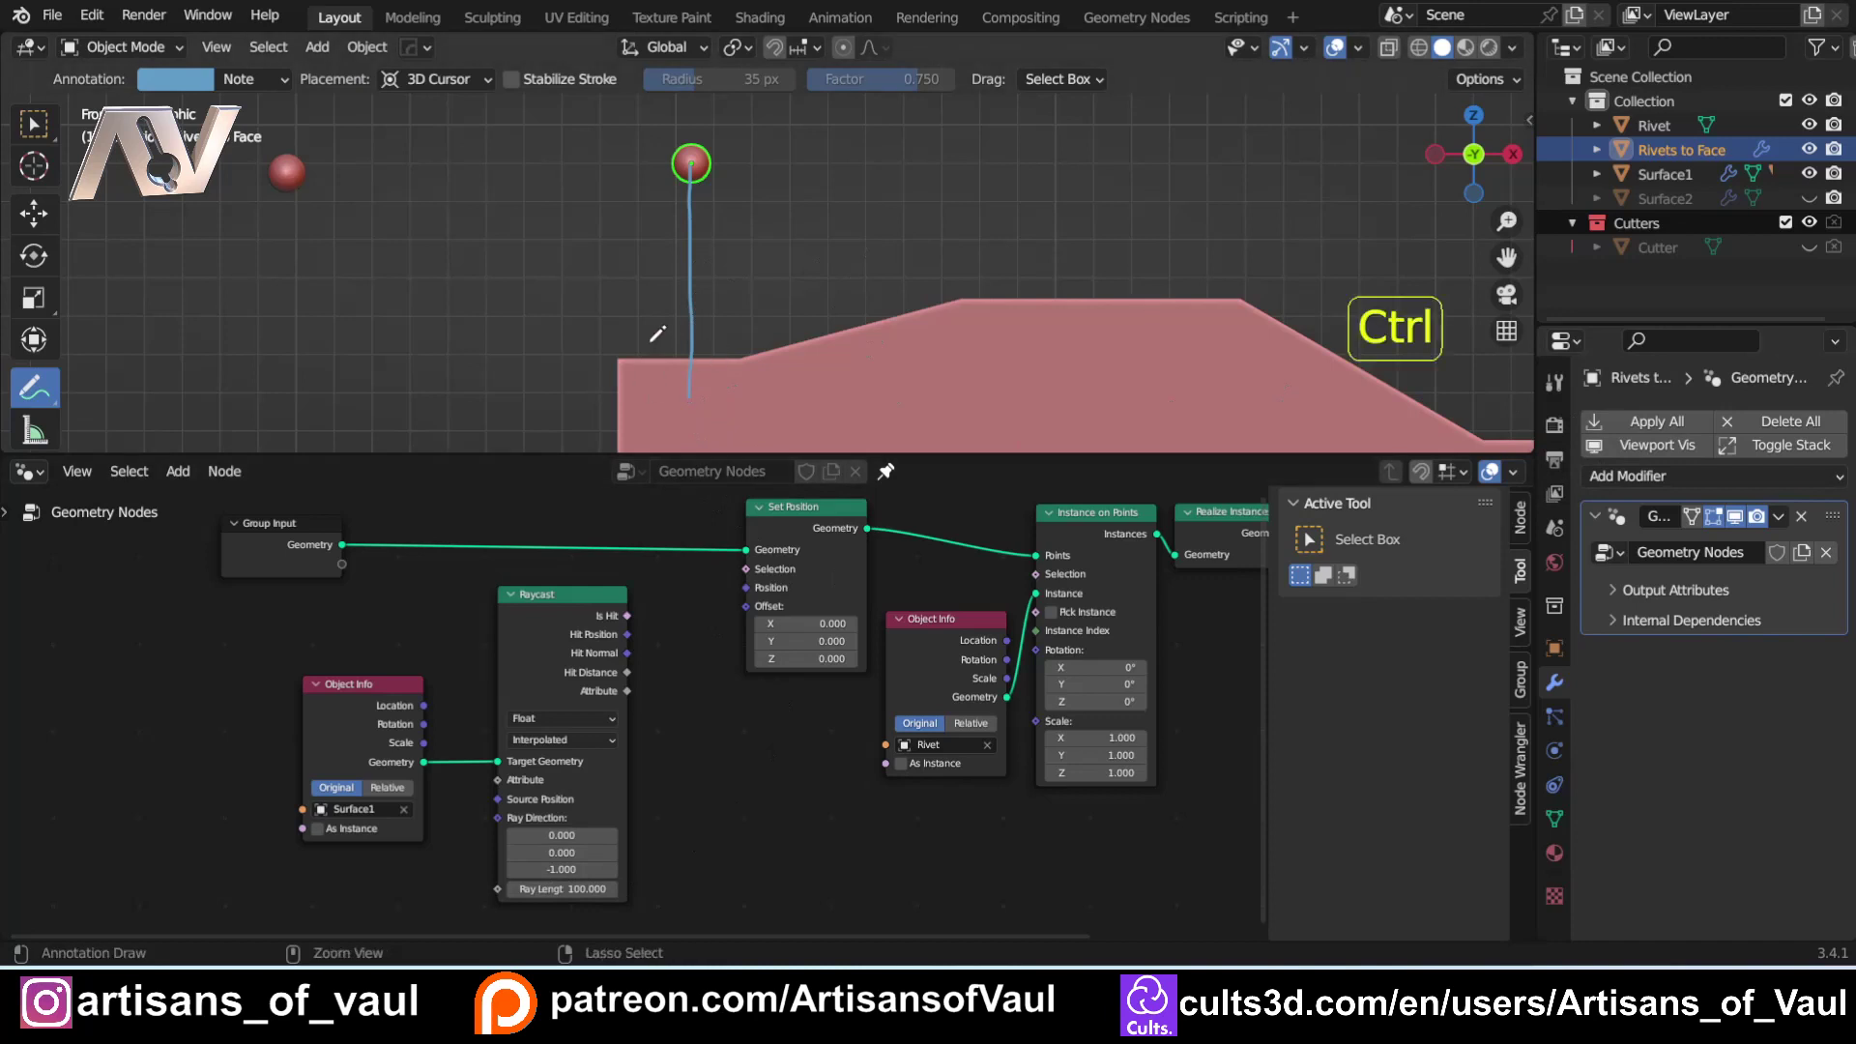
pyautogui.hotkey('ctrl', 'z')
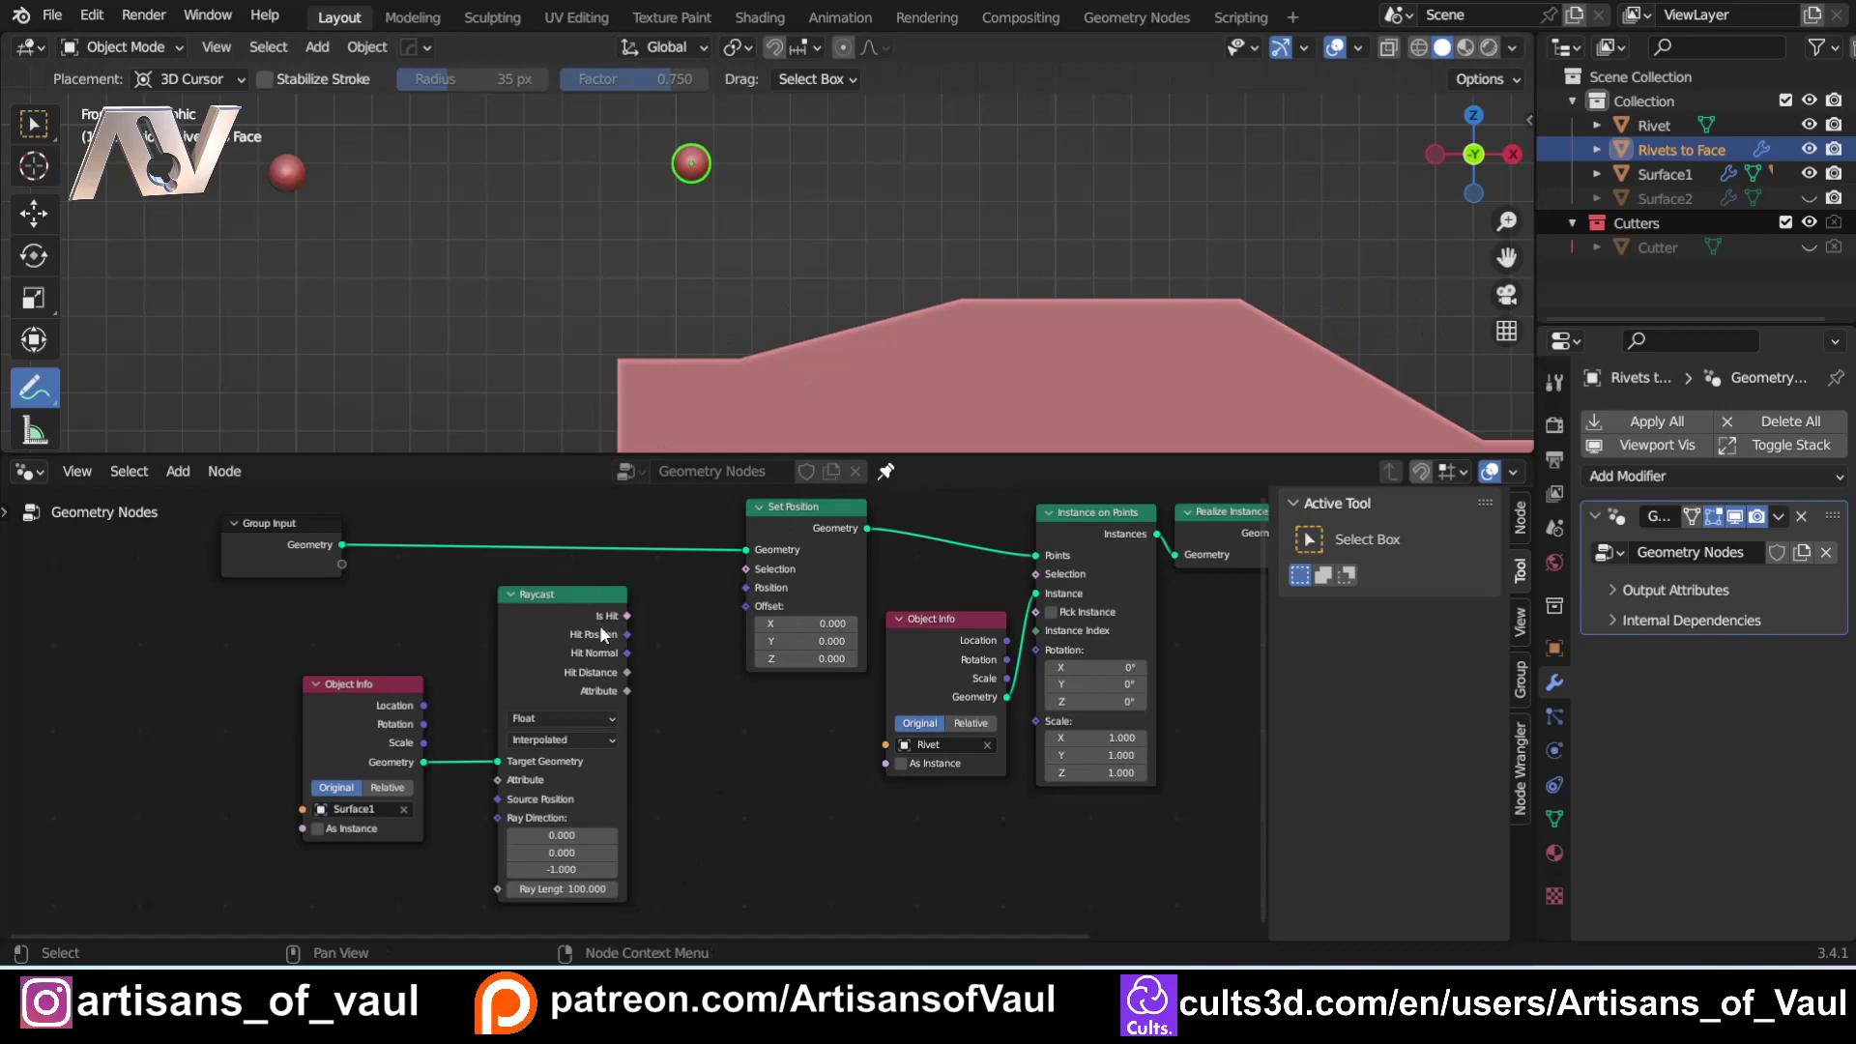
# Set the Surface1 Object Info node to Relative and connect Raycast's Hit Position to Set Position's Position.
pyautogui.click(392, 785)
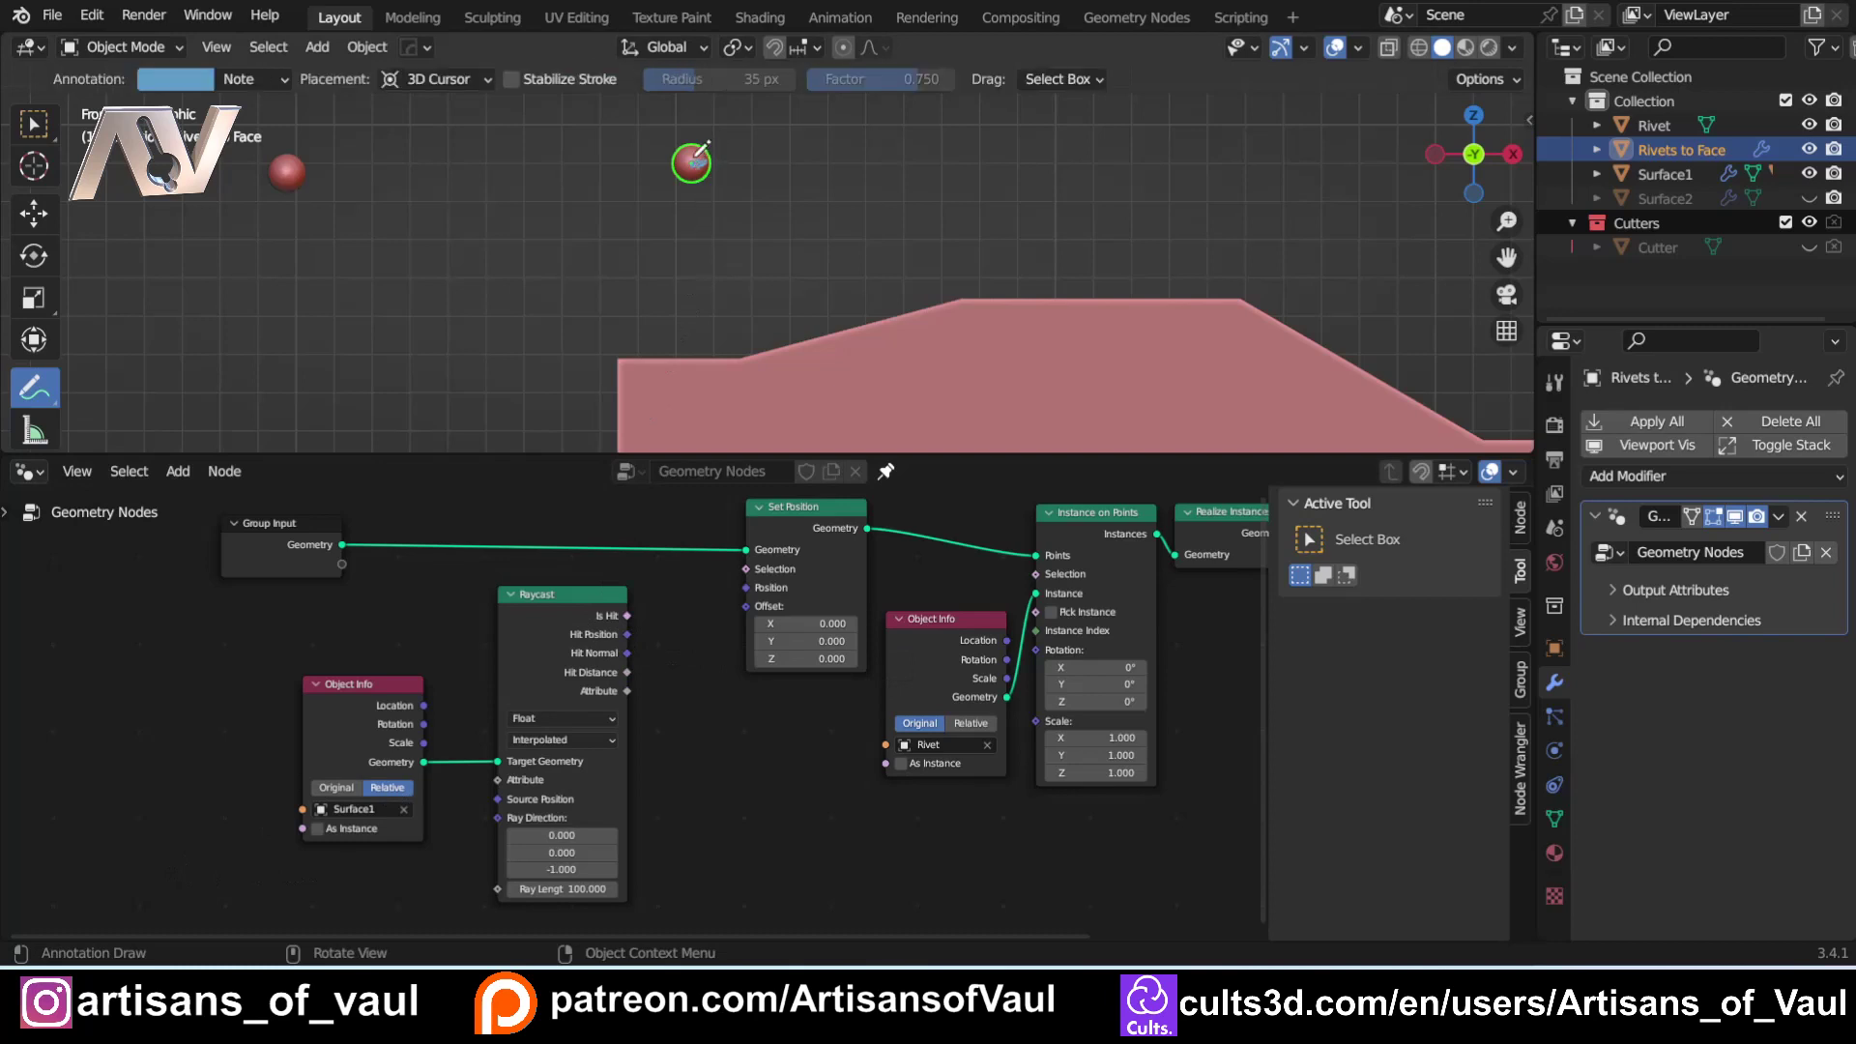
pyautogui.moveTo(695, 157)
pyautogui.mouseDown()
pyautogui.moveTo(685, 363)
pyautogui.moveTo(696, 336)
pyautogui.mouseUp()
pyautogui.click(623, 635)
pyautogui.moveTo(624, 635); pyautogui.dragTo(745, 586)
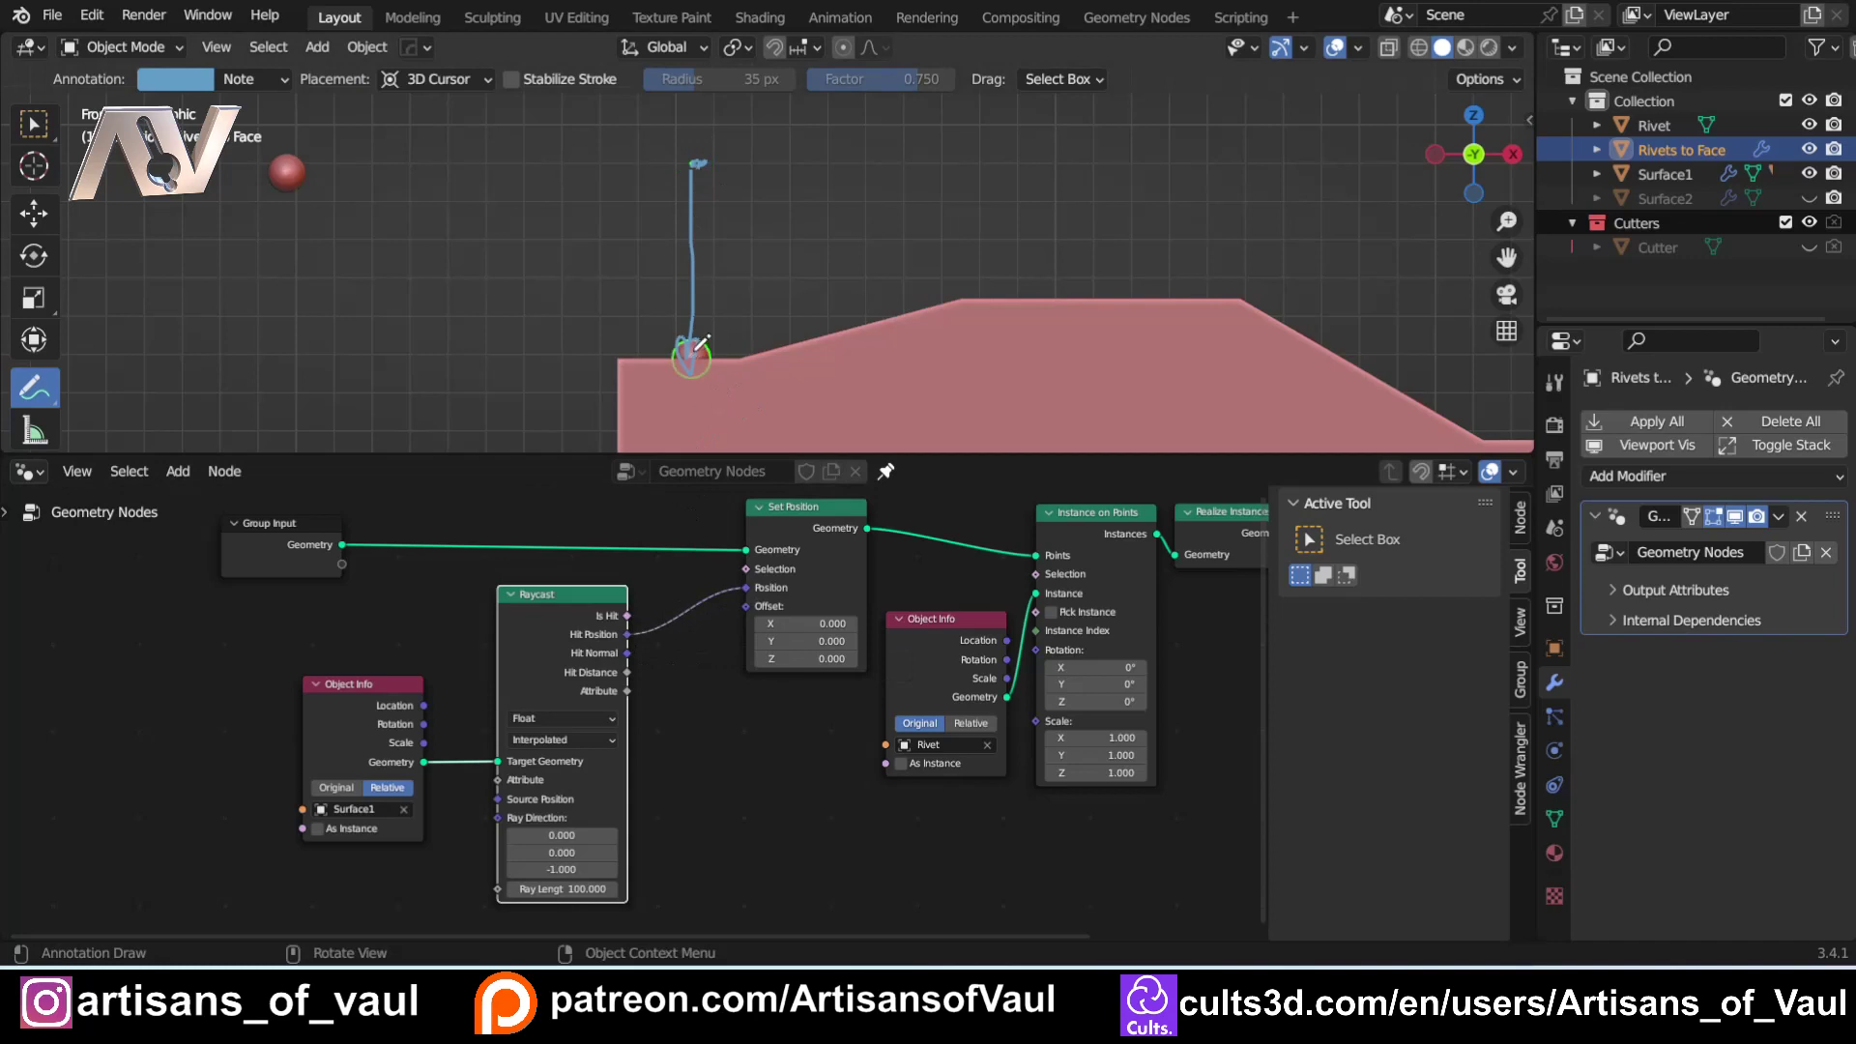
pyautogui.press('w')
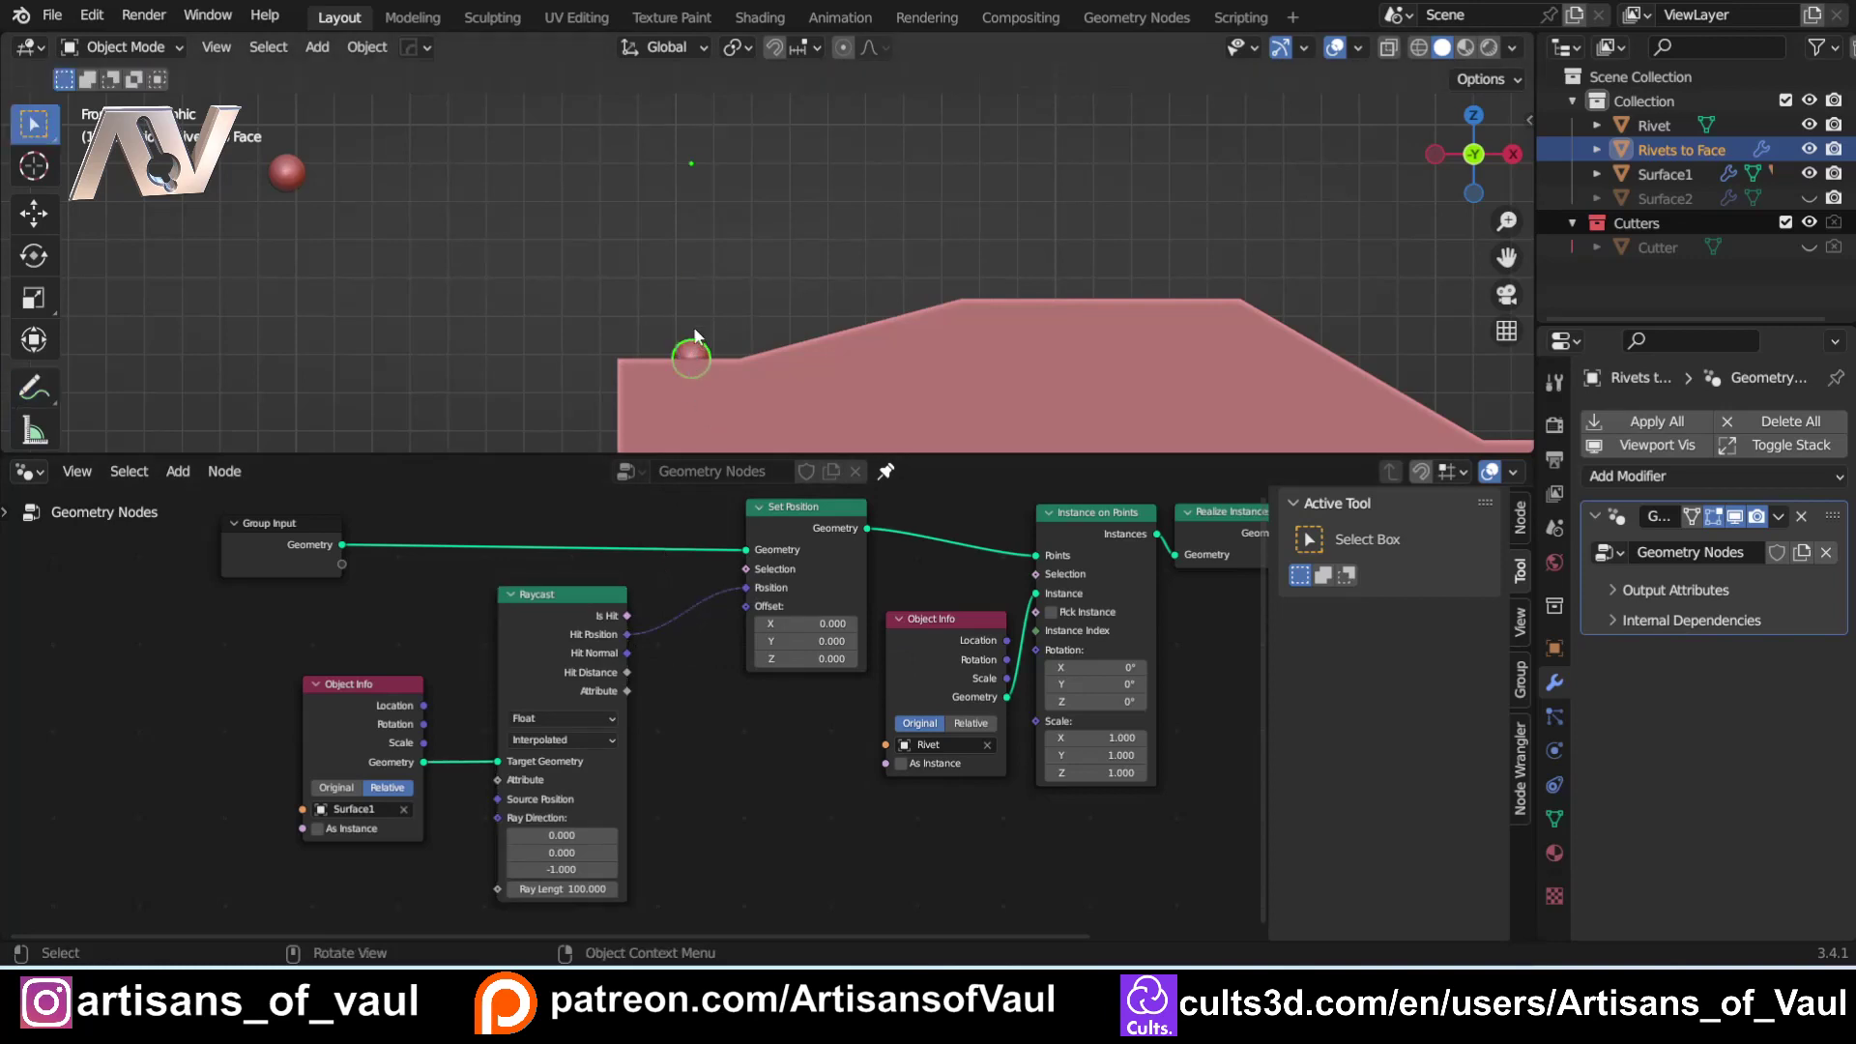
# Switch Rivets to Face to vertex editing and enlarge the 3D viewport over the node editor.
pyautogui.keyDown('shift'); pyautogui.moveTo(716, 266); pyautogui.dragTo(652, 300, button='middle'); pyautogui.keyUp('shift')
pyautogui.press('Tab')
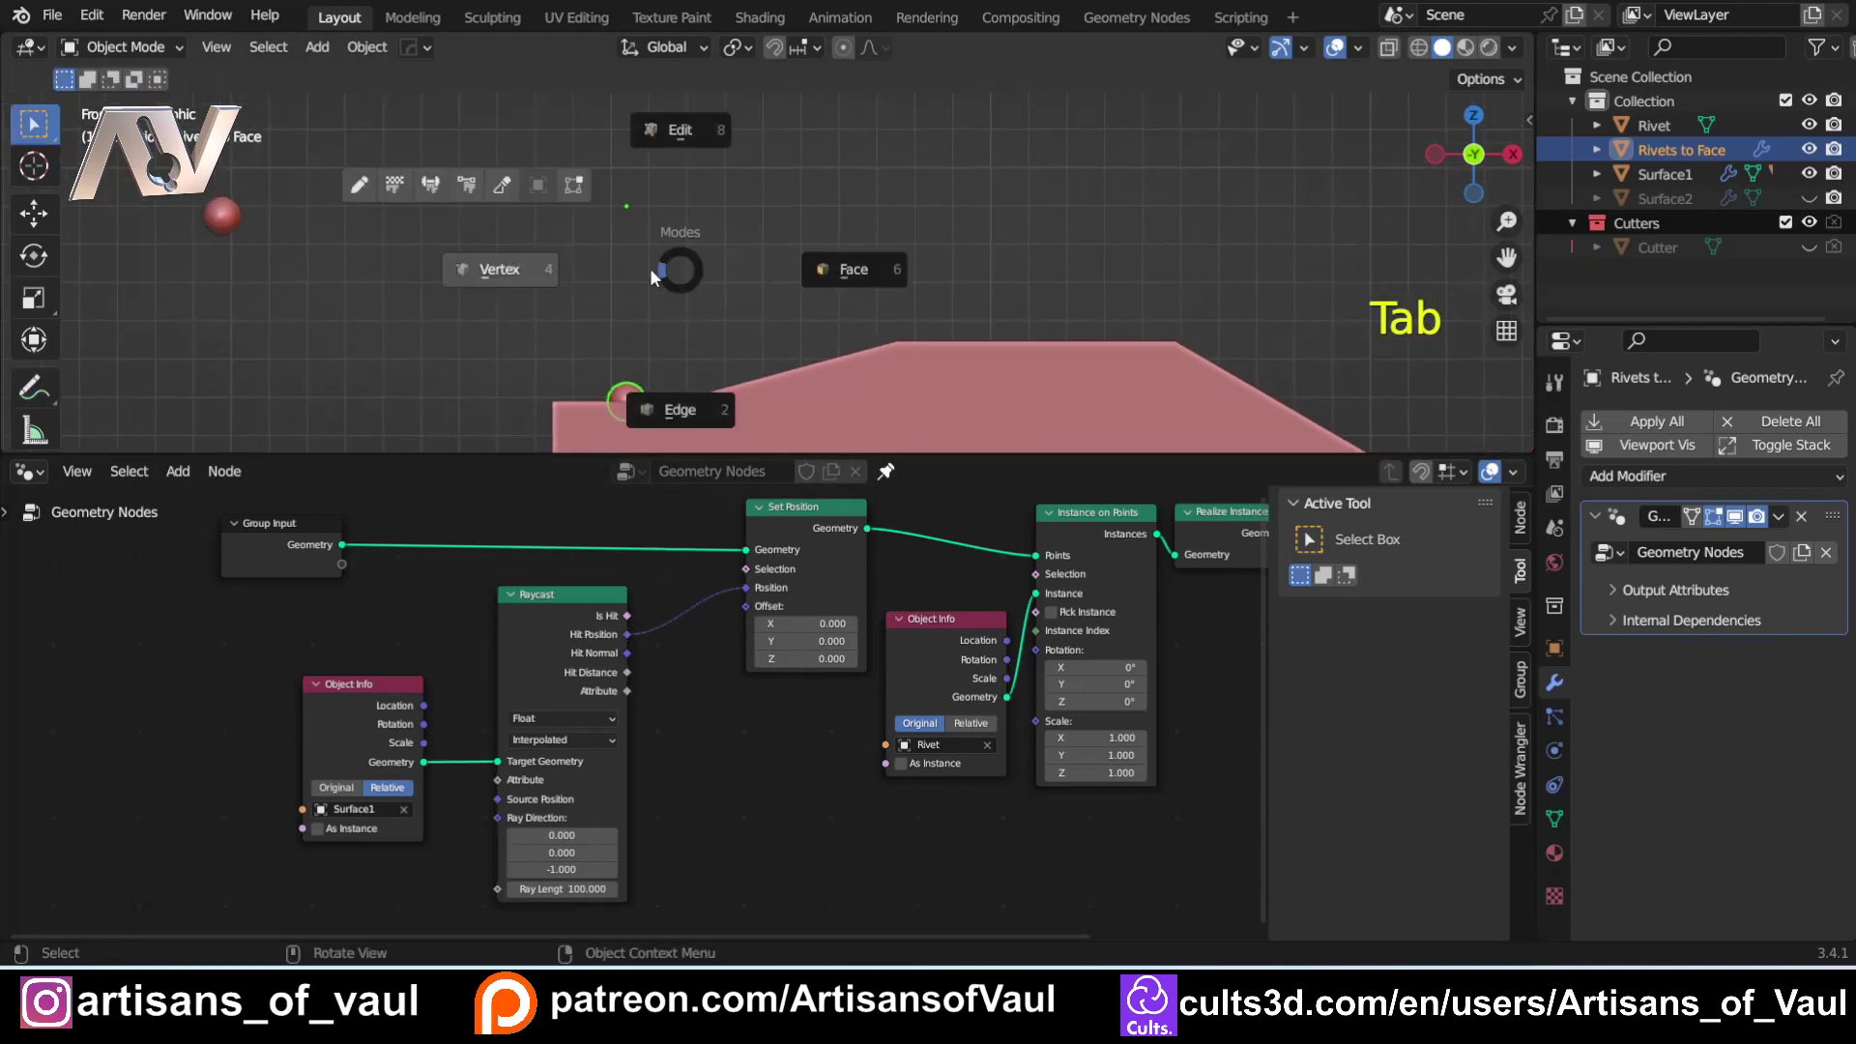
pyautogui.click(558, 272)
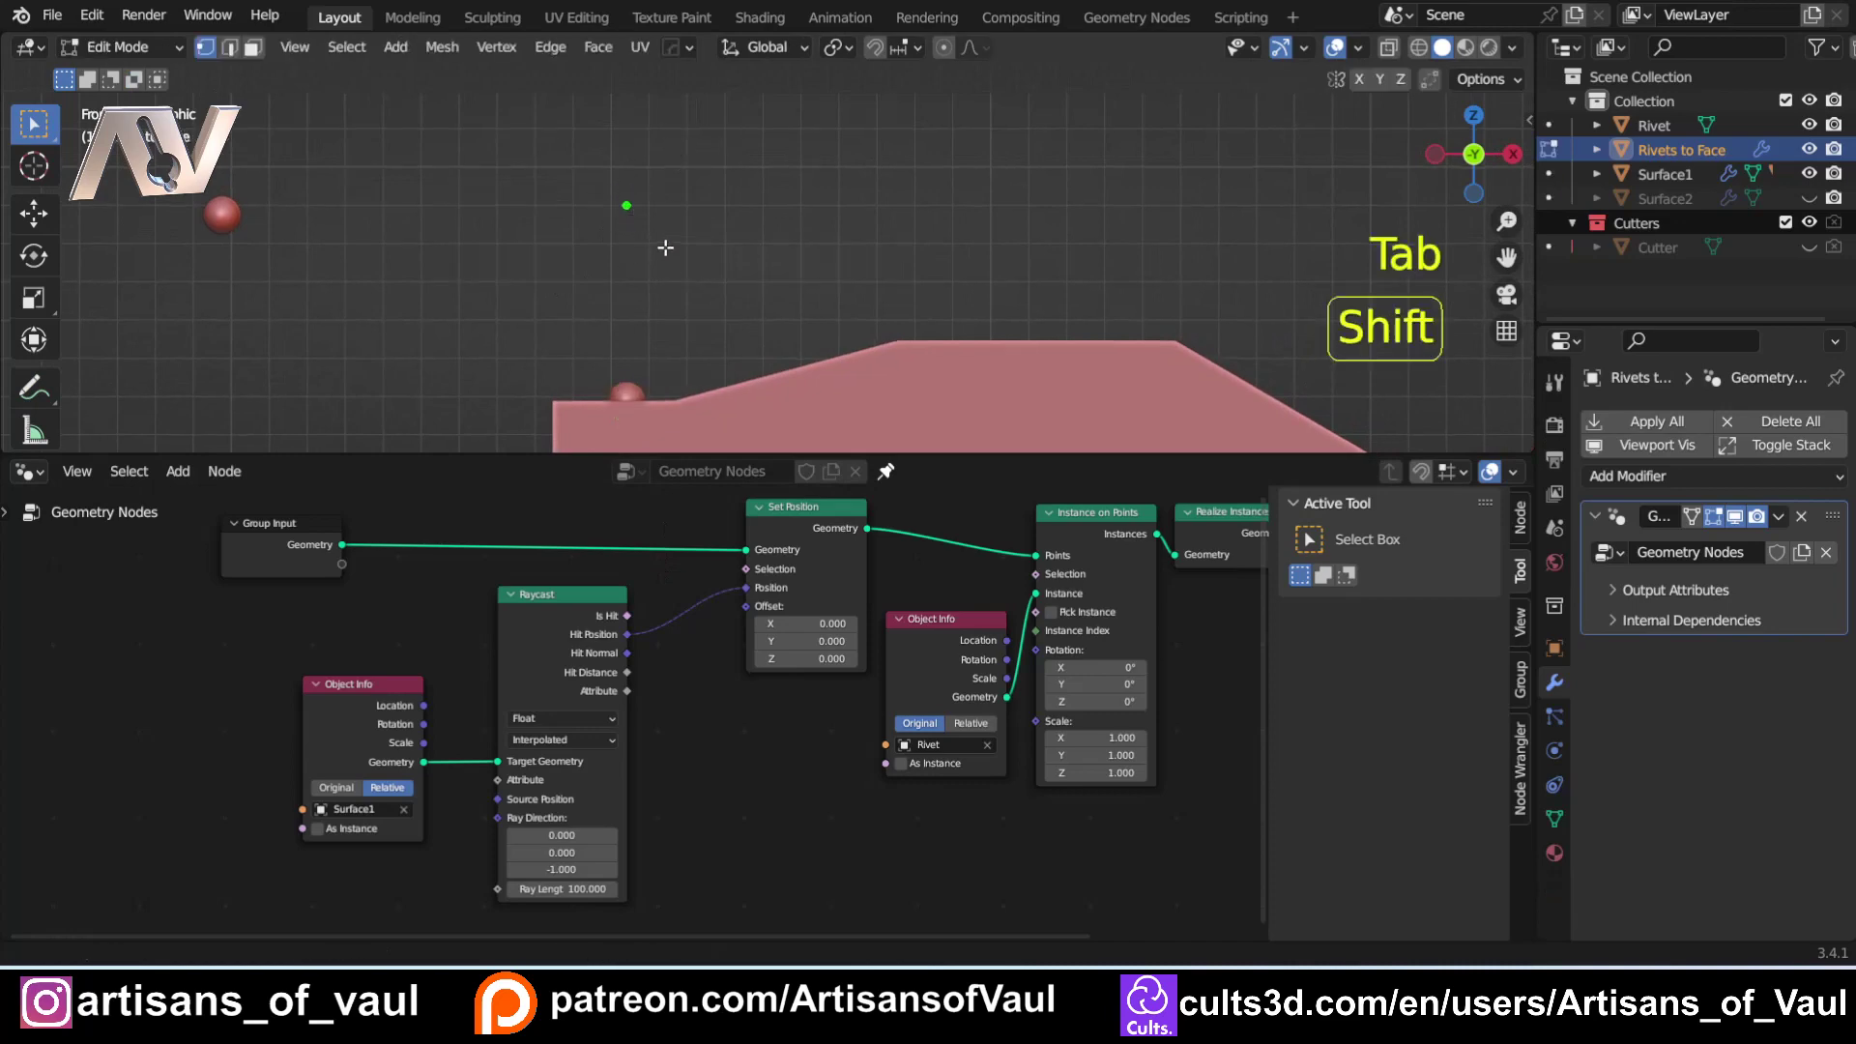
pyautogui.keyDown('shift'); pyautogui.moveTo(665, 247); pyautogui.dragTo(656, 189, button='middle'); pyautogui.keyUp('shift')
pyautogui.moveTo(593, 456); pyautogui.dragTo(594, 913)
pyautogui.scroll(4, 625, 367)
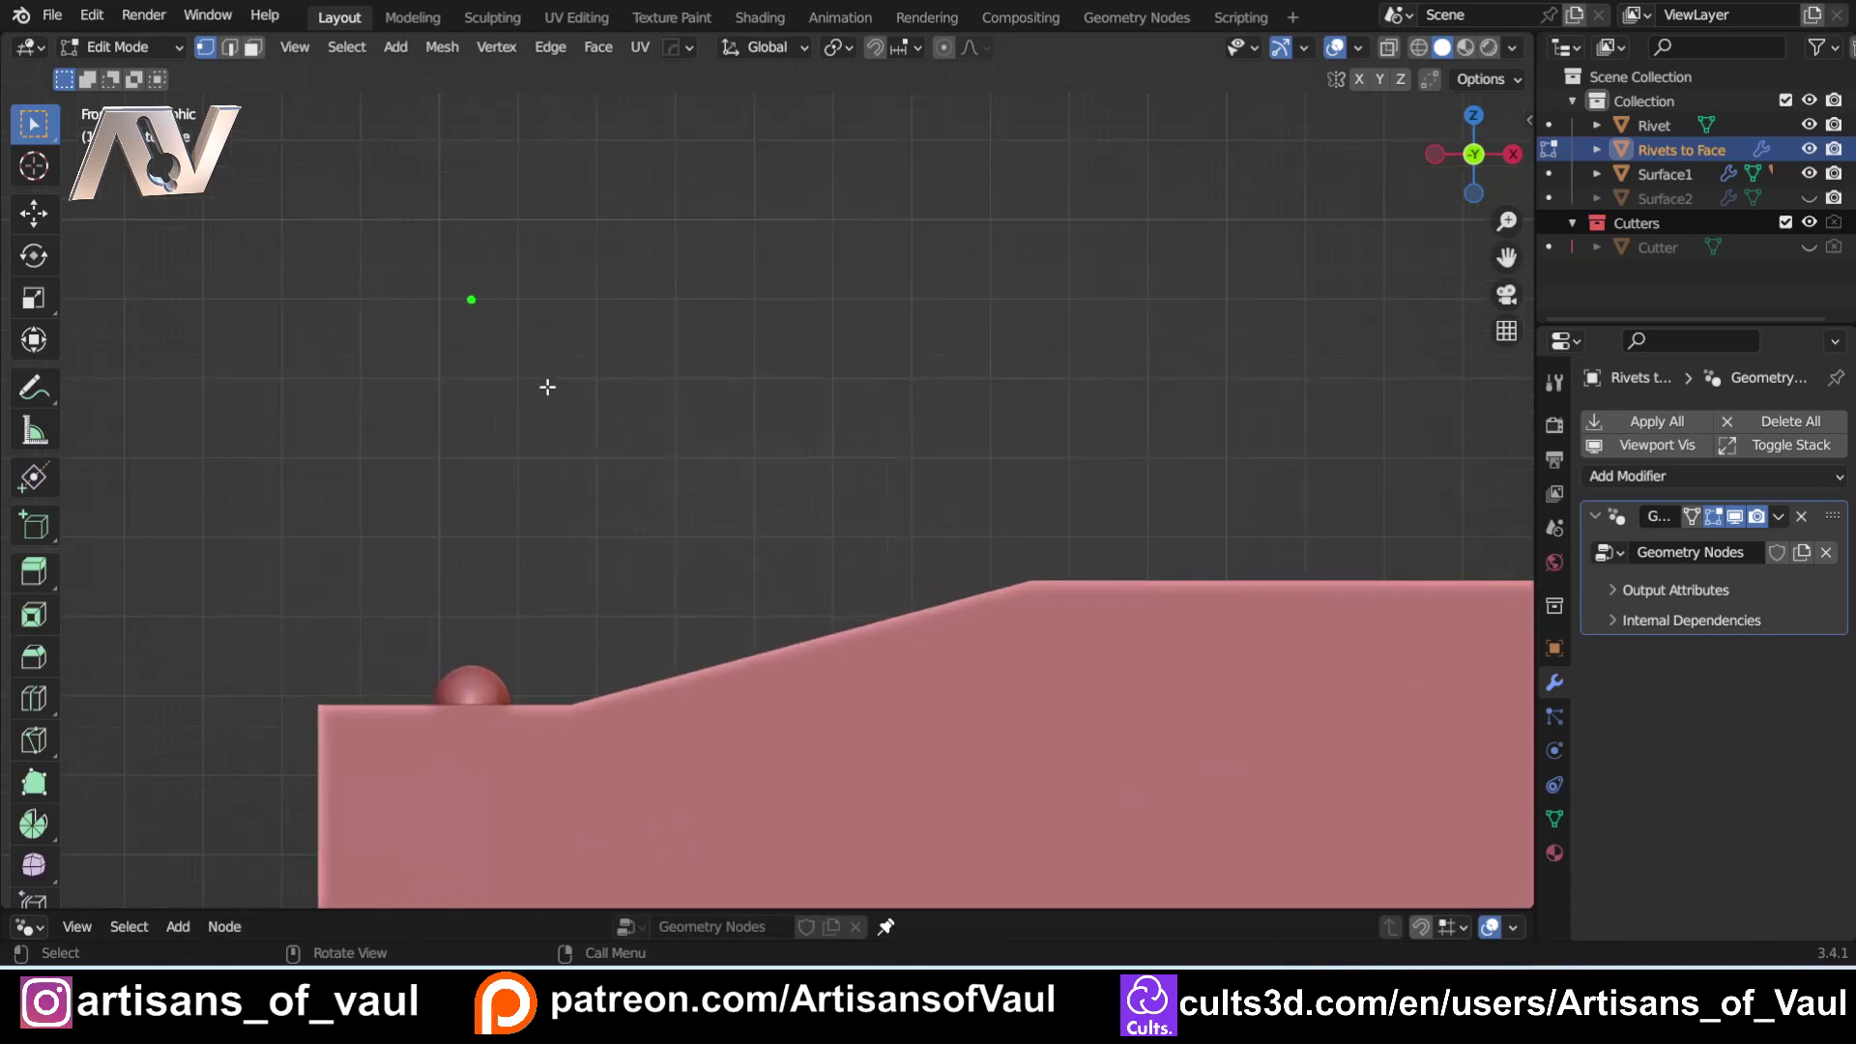
pyautogui.scroll(-3, 406, 454)
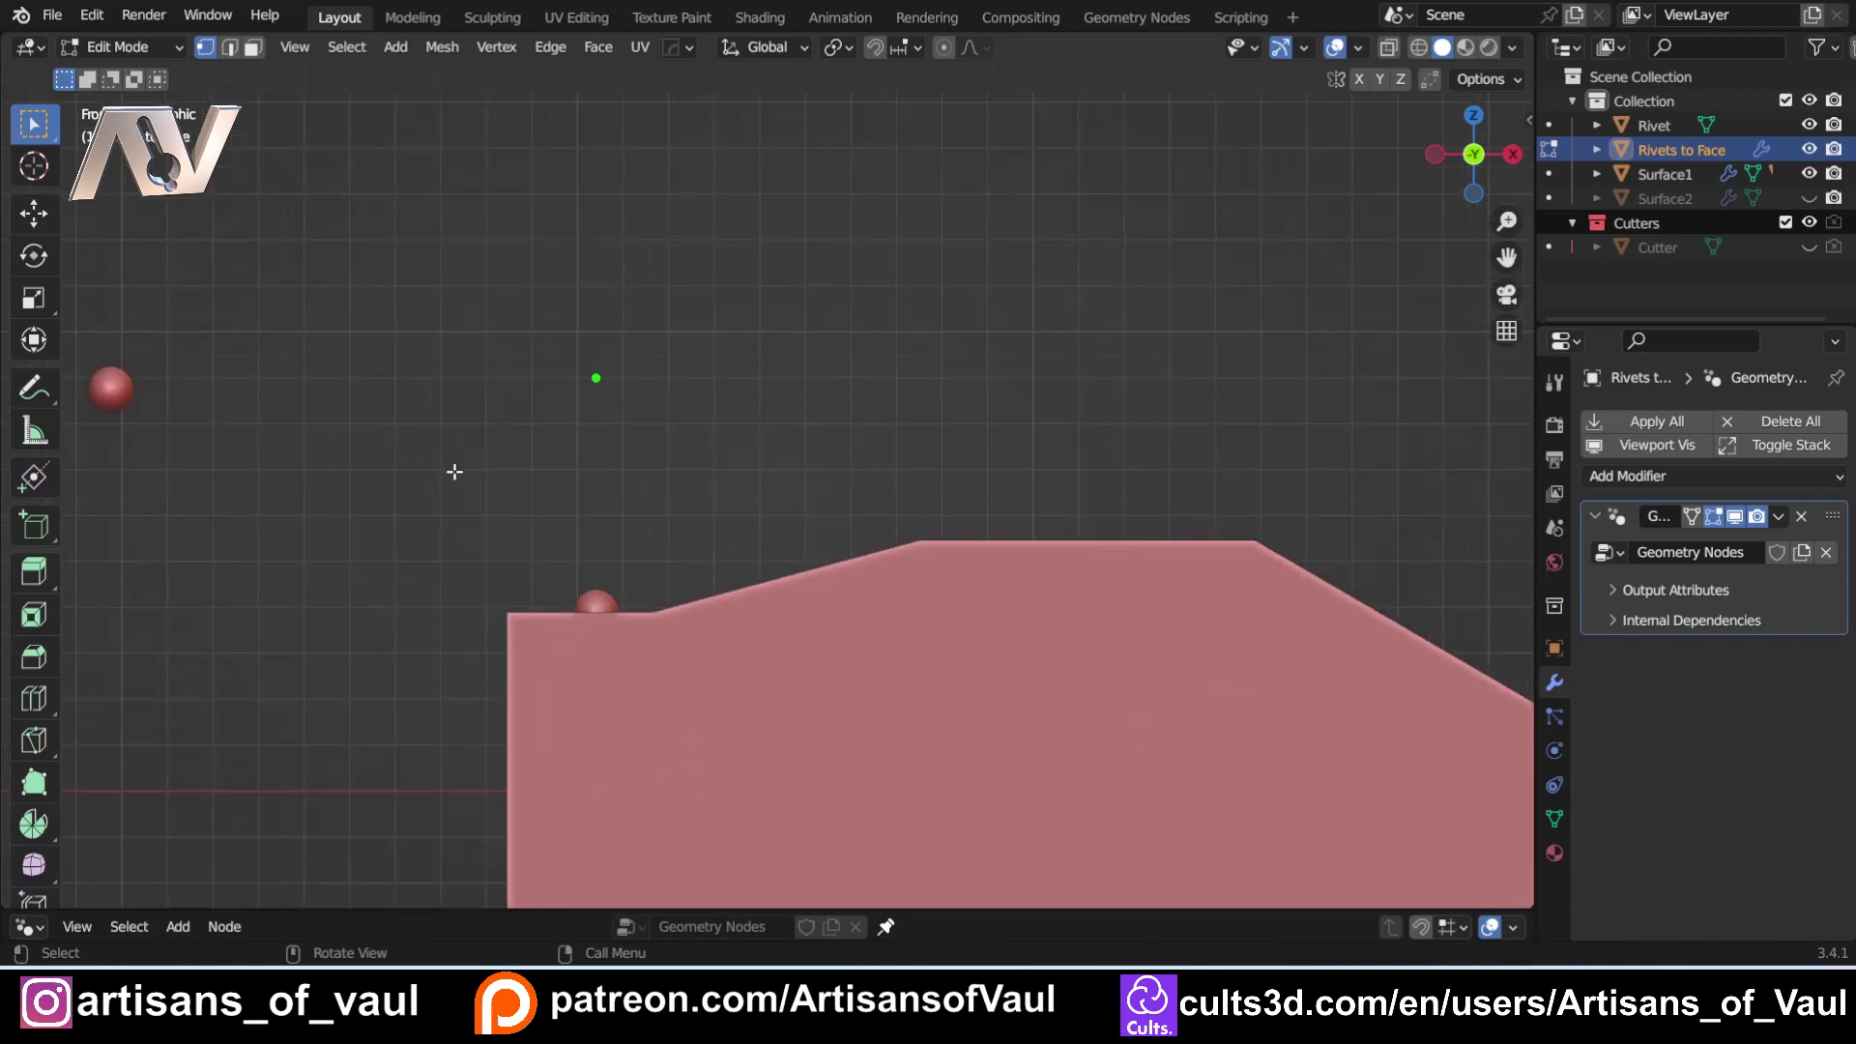
pyautogui.keyDown('shift'); pyautogui.moveTo(455, 468); pyautogui.dragTo(655, 398, button='middle'); pyautogui.keyUp('shift')
# Duplicate the Rivets to Face vertex four times, spacing the copies along the slopes and flat top of Surface1.
pyautogui.hotkey('shift', 'd')
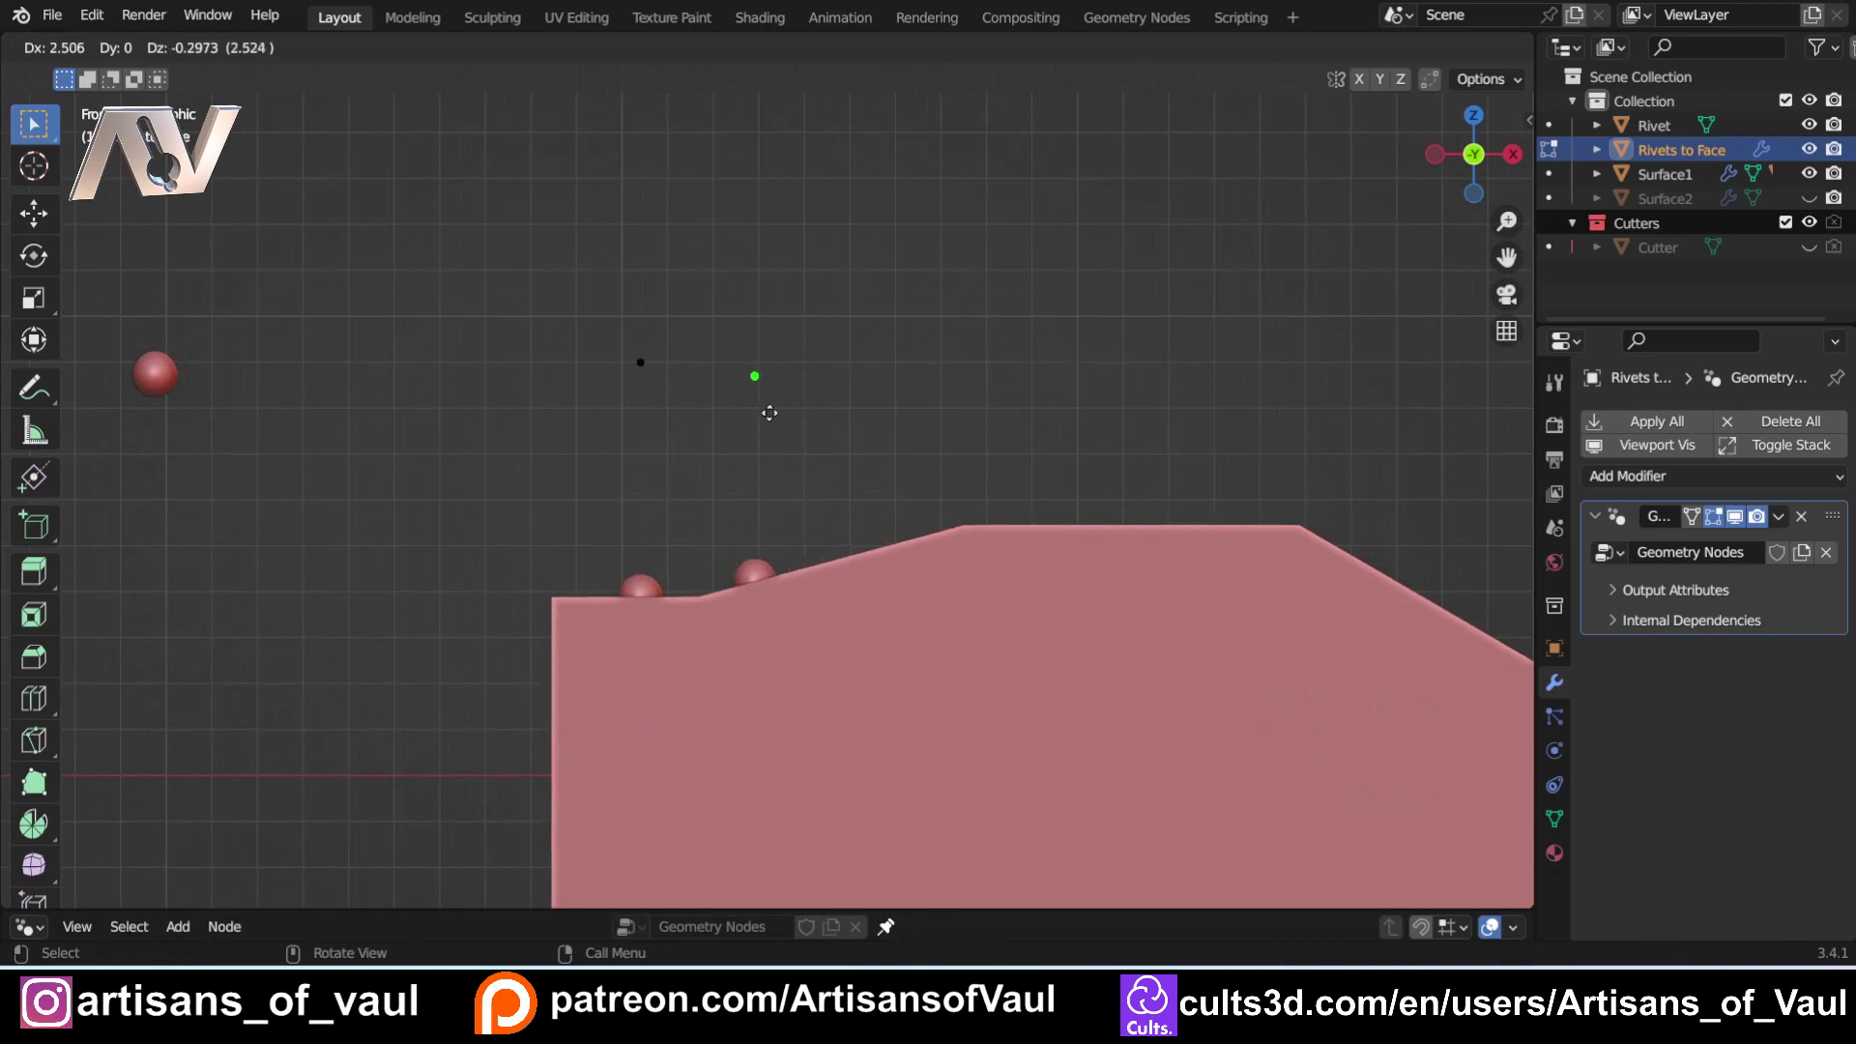
pyautogui.click(755, 416)
pyautogui.keyDown('shift'); pyautogui.moveTo(850, 408); pyautogui.dragTo(754, 418, button='middle'); pyautogui.keyUp('shift')
pyautogui.hotkey('shift', 'd')
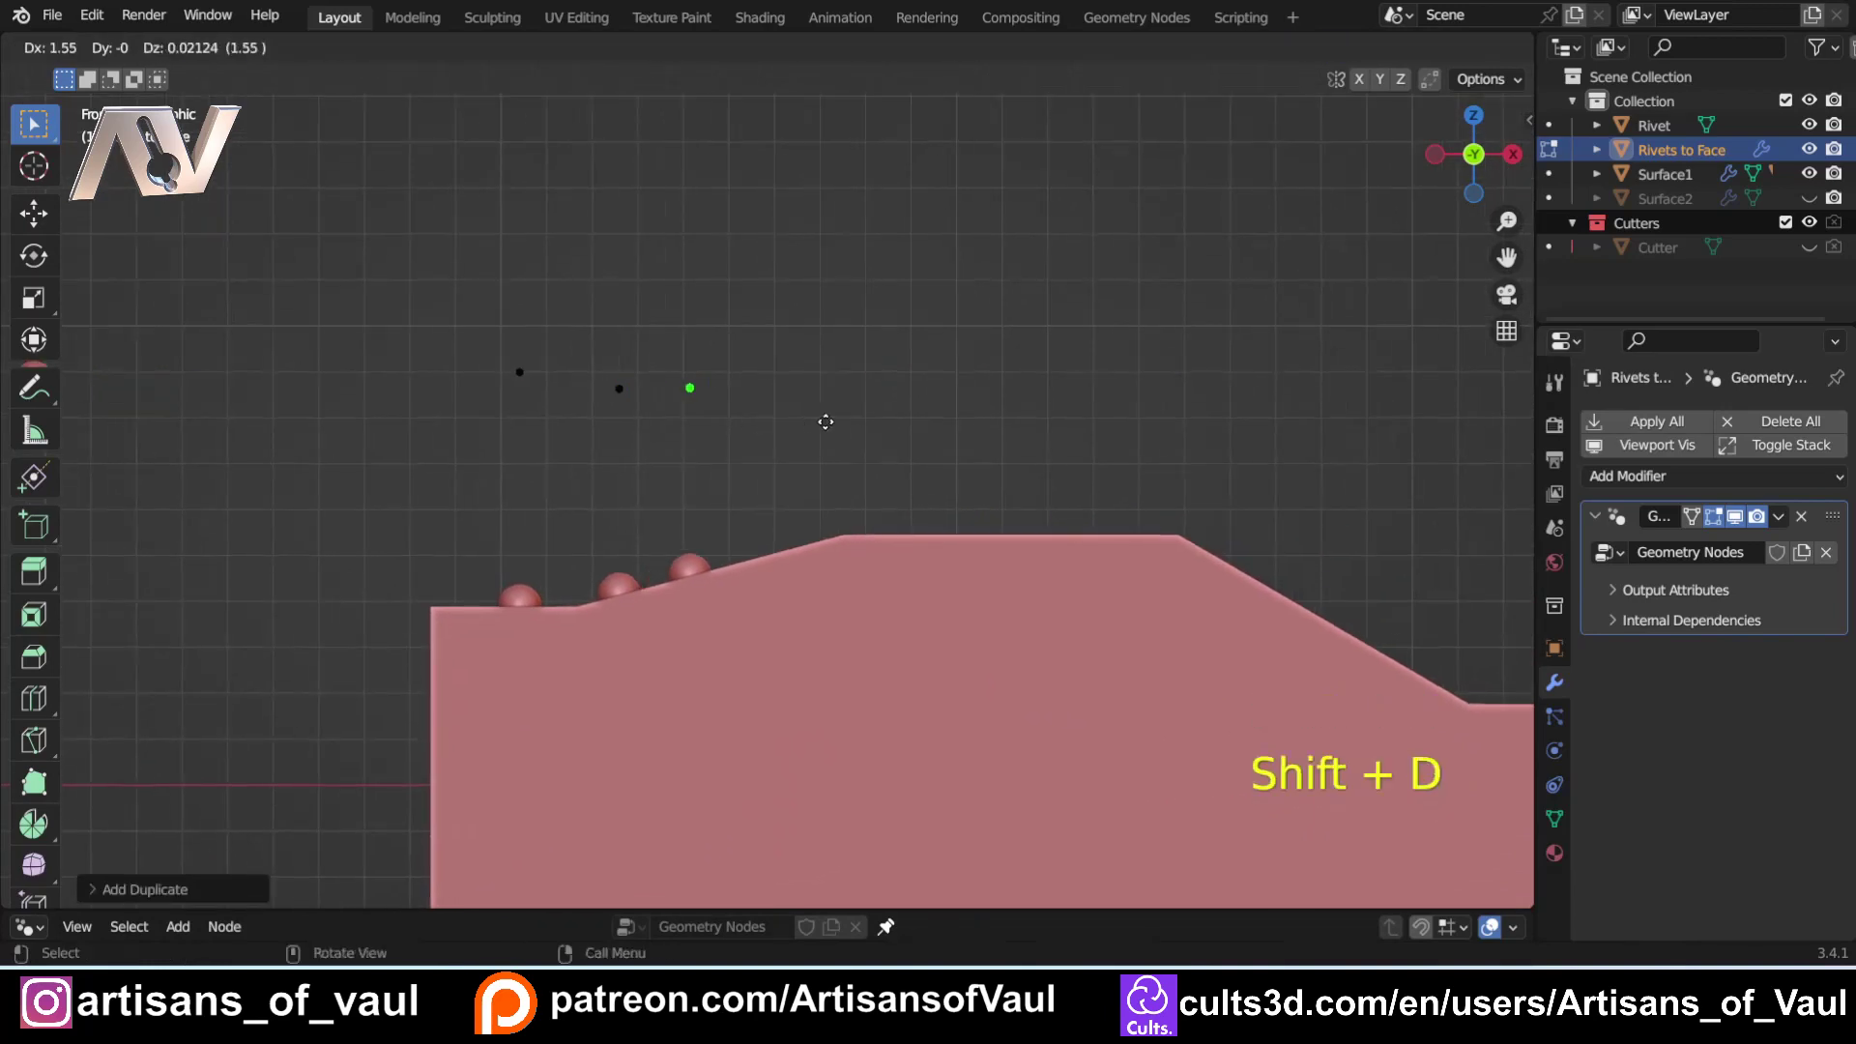
pyautogui.click(930, 403)
pyautogui.keyDown('shift'); pyautogui.moveTo(1031, 426); pyautogui.dragTo(733, 427, button='middle'); pyautogui.keyUp('shift')
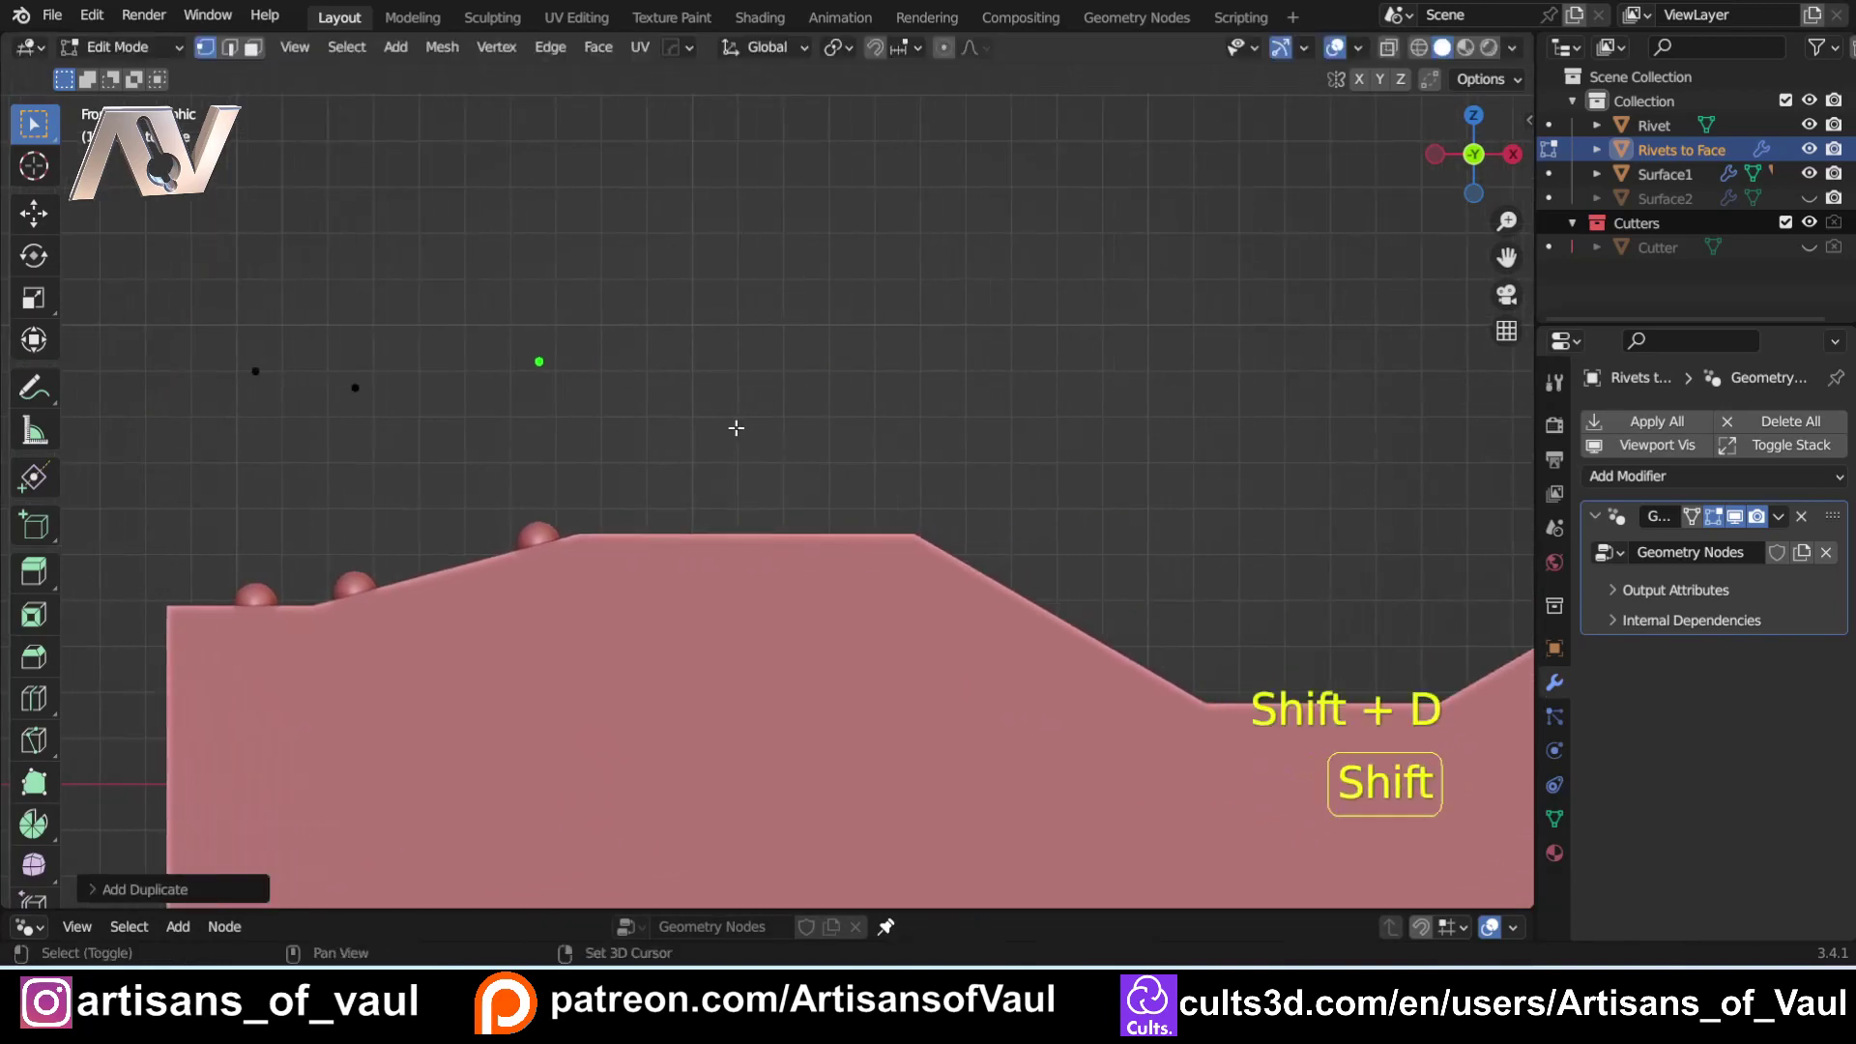
pyautogui.hotkey('shift', 'd')
pyautogui.click(1069, 415)
pyautogui.keyDown('shift'); pyautogui.moveTo(1069, 414); pyautogui.dragTo(842, 419, button='middle'); pyautogui.keyUp('shift')
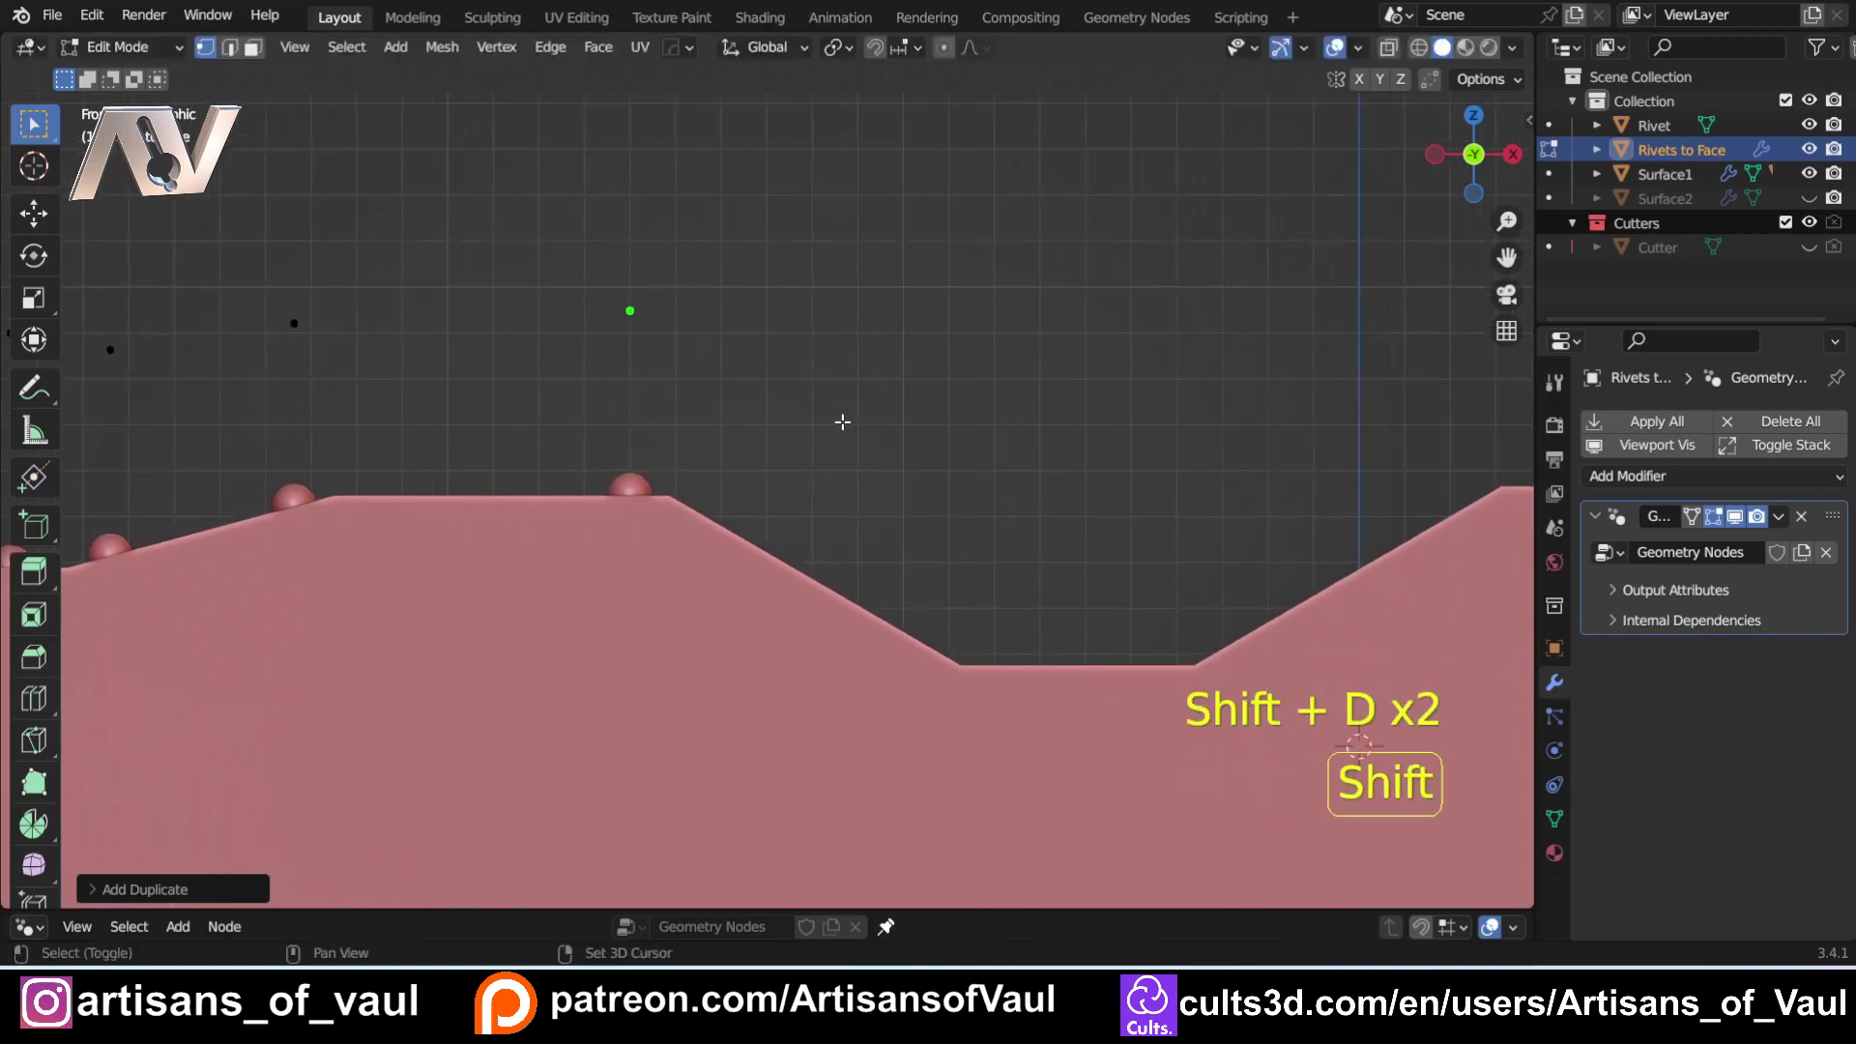
pyautogui.hotkey('shift', 'd')
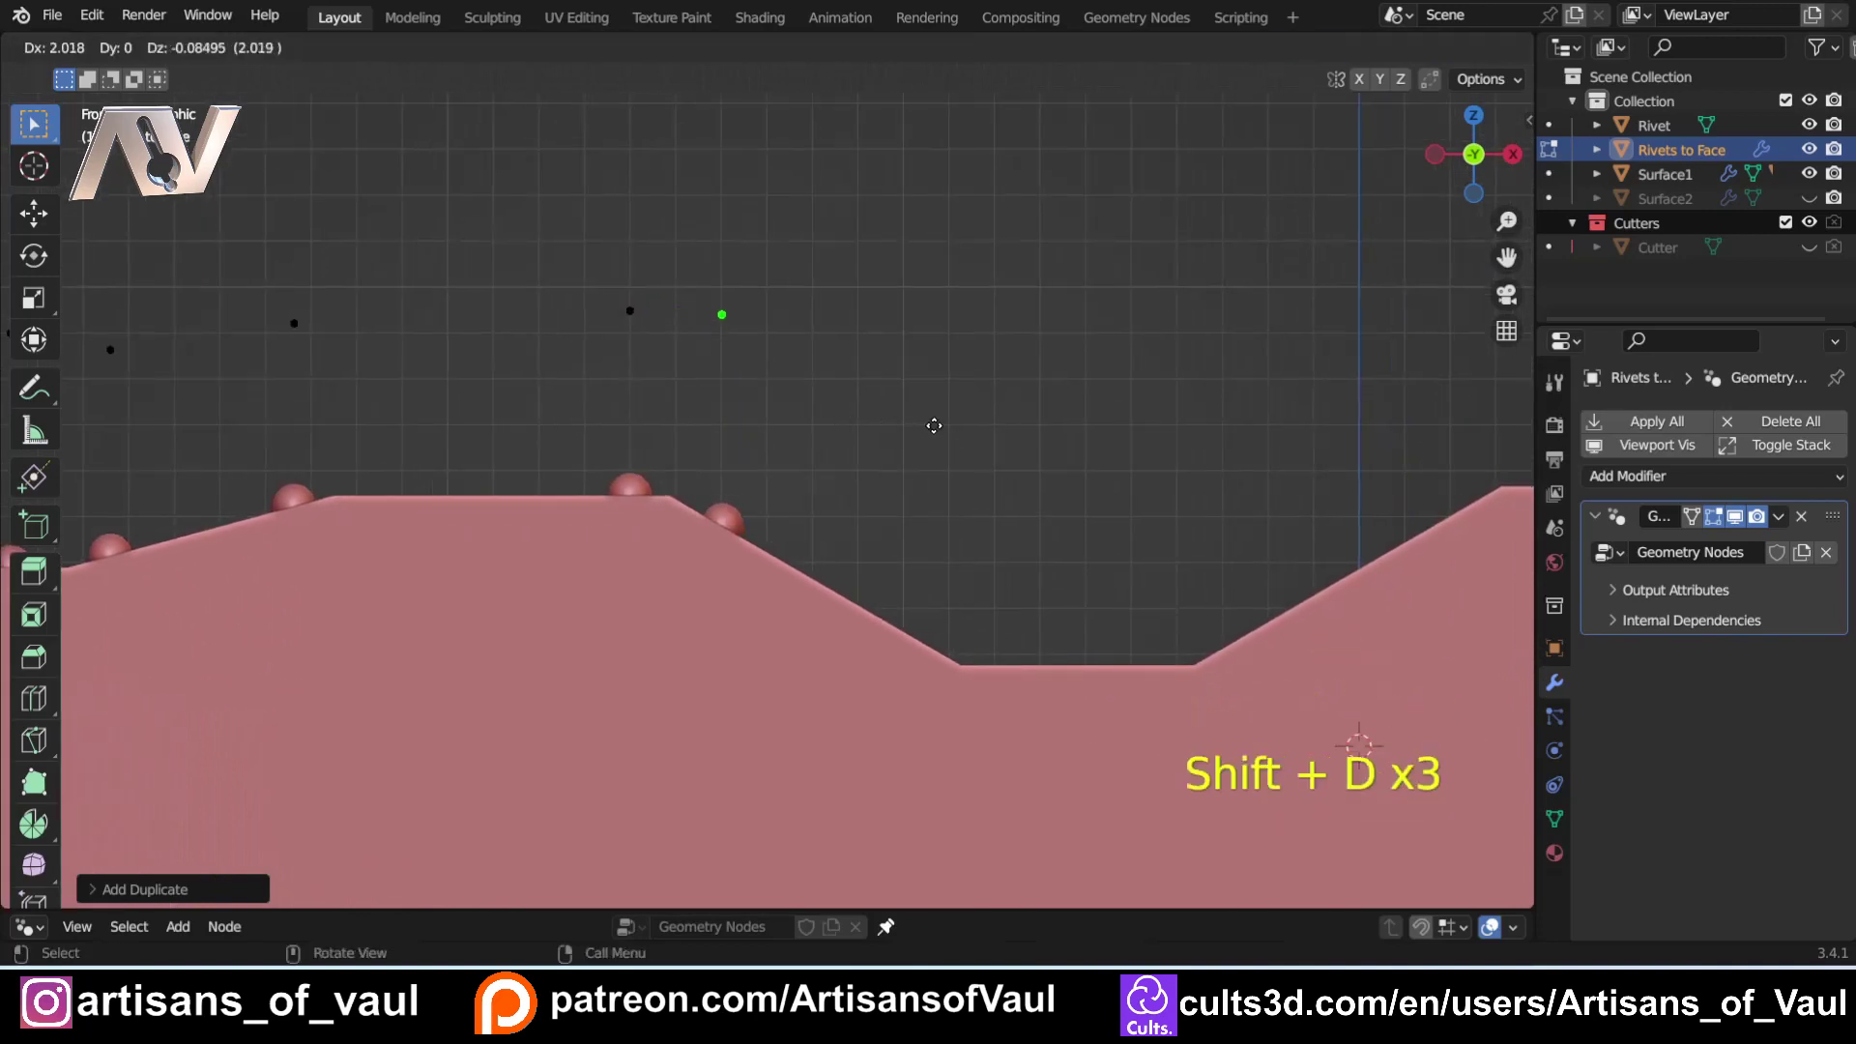
pyautogui.click(931, 425)
pyautogui.keyDown('shift'); pyautogui.moveTo(501, 414); pyautogui.dragTo(813, 406, button='middle'); pyautogui.keyUp('shift')
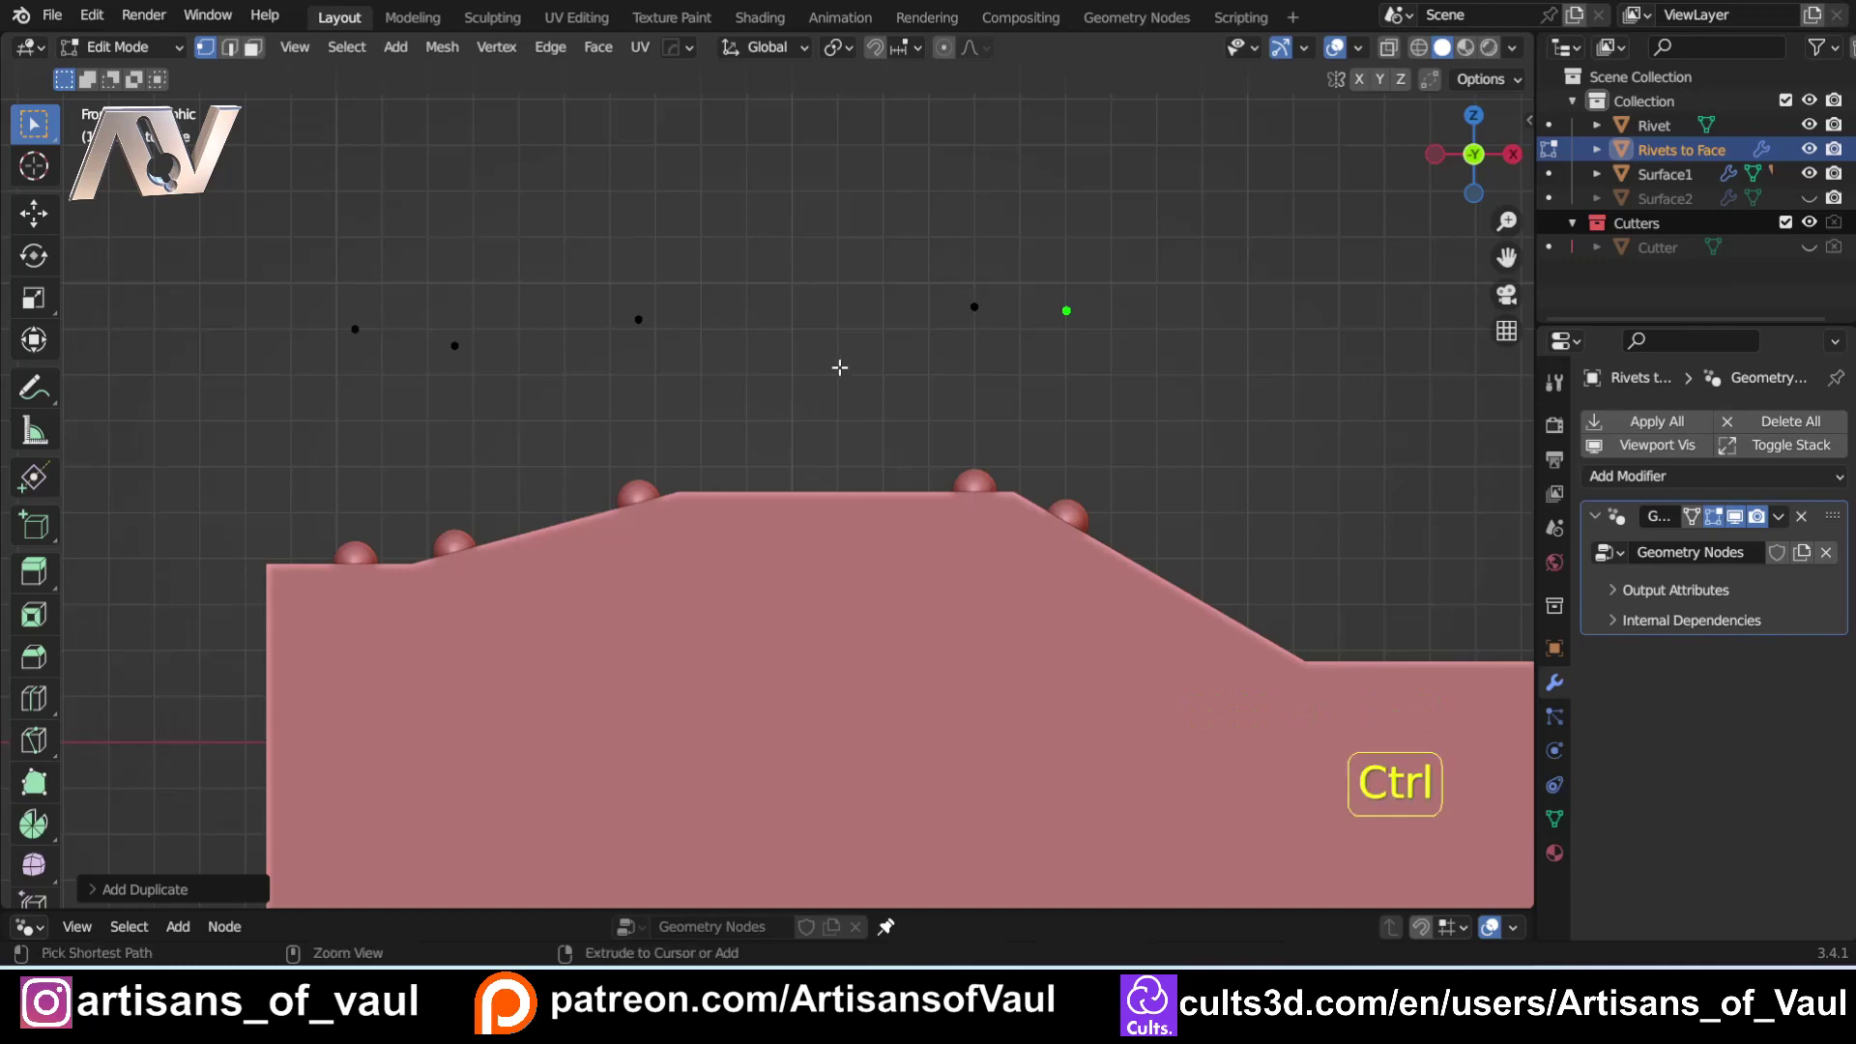
# Dissolve the last duplicated vertex, and undo back to the single original vertex of Rivets to Face.
pyautogui.hotkey('ctrl', 'x')
pyautogui.hotkey('ctrl', 'x')
pyautogui.hotkey('ctrl', 'x')
pyautogui.hotkey('ctrl', 'x')
pyautogui.hotkey('ctrl', 'x')
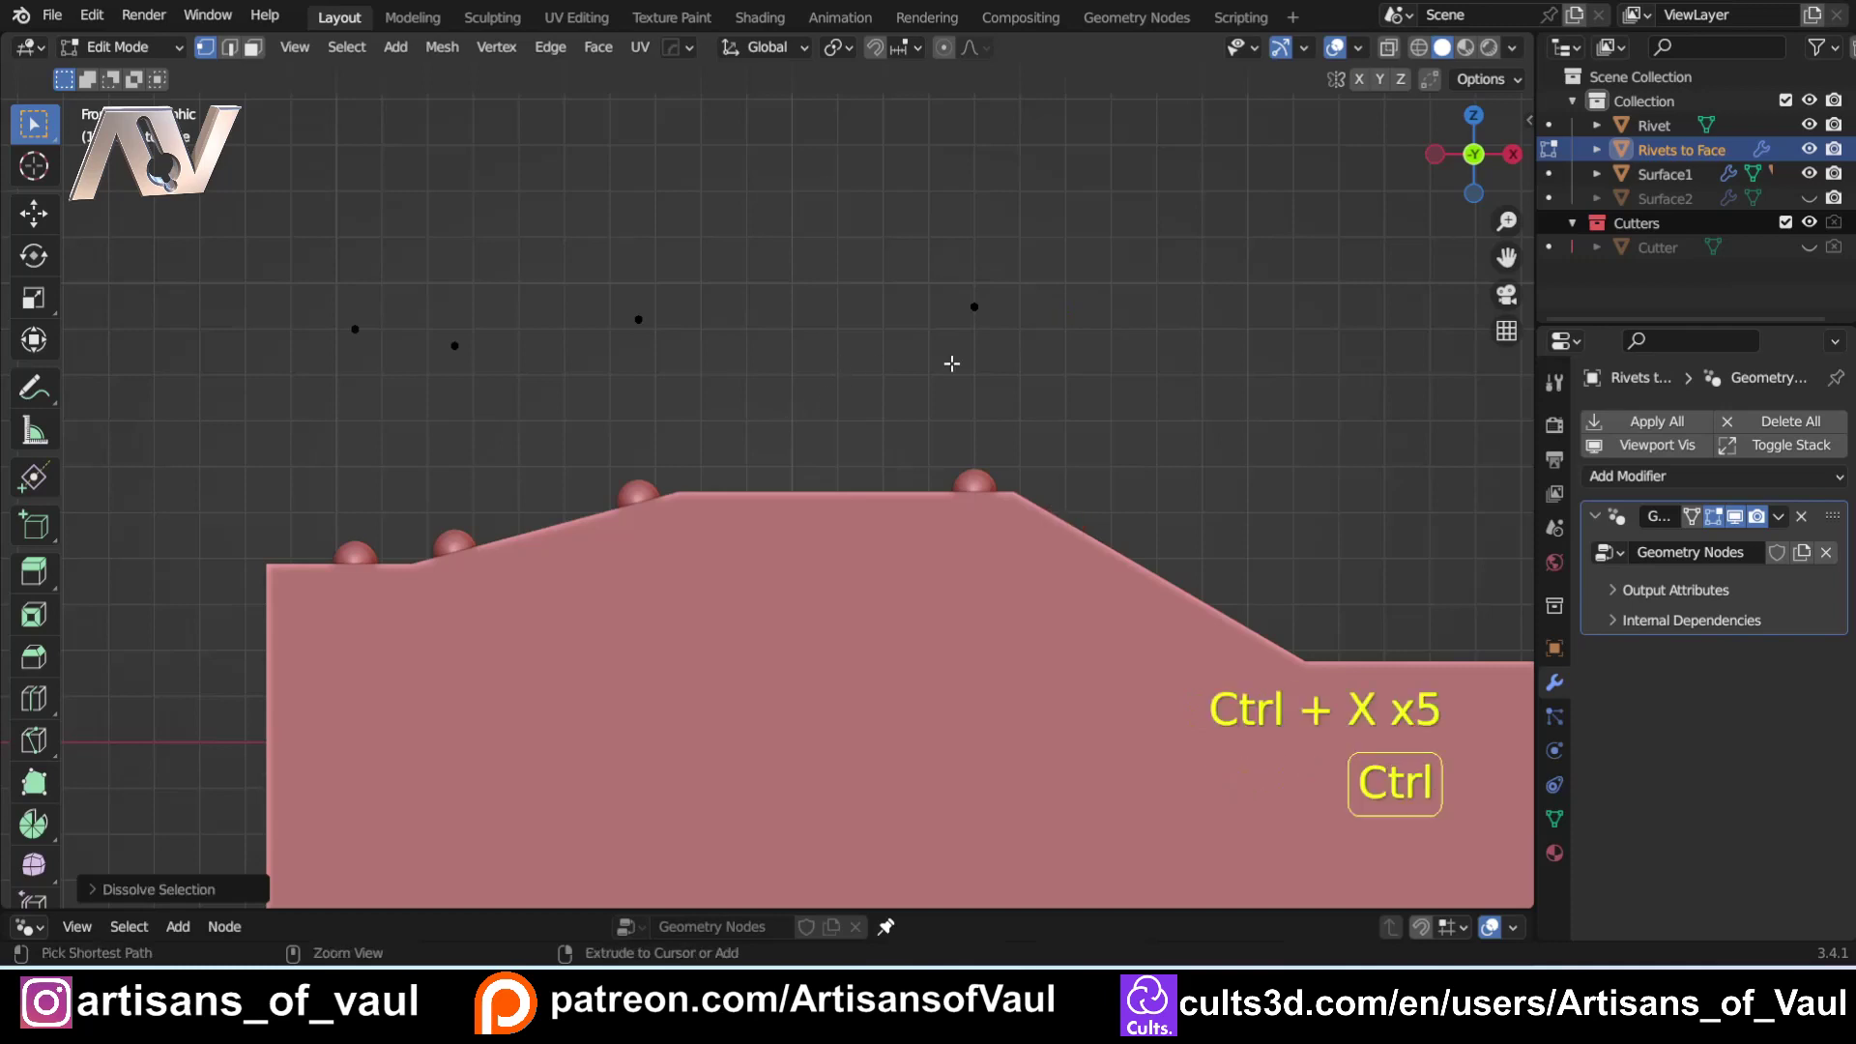
pyautogui.hotkey('ctrl', 'z')
pyautogui.hotkey('ctrl', 'z')
pyautogui.hotkey('ctrl', 'z')
pyautogui.hotkey('ctrl', 'z')
pyautogui.keyDown('shift'); pyautogui.moveTo(882, 364); pyautogui.dragTo(1267, 348, button='middle'); pyautogui.keyUp('shift')
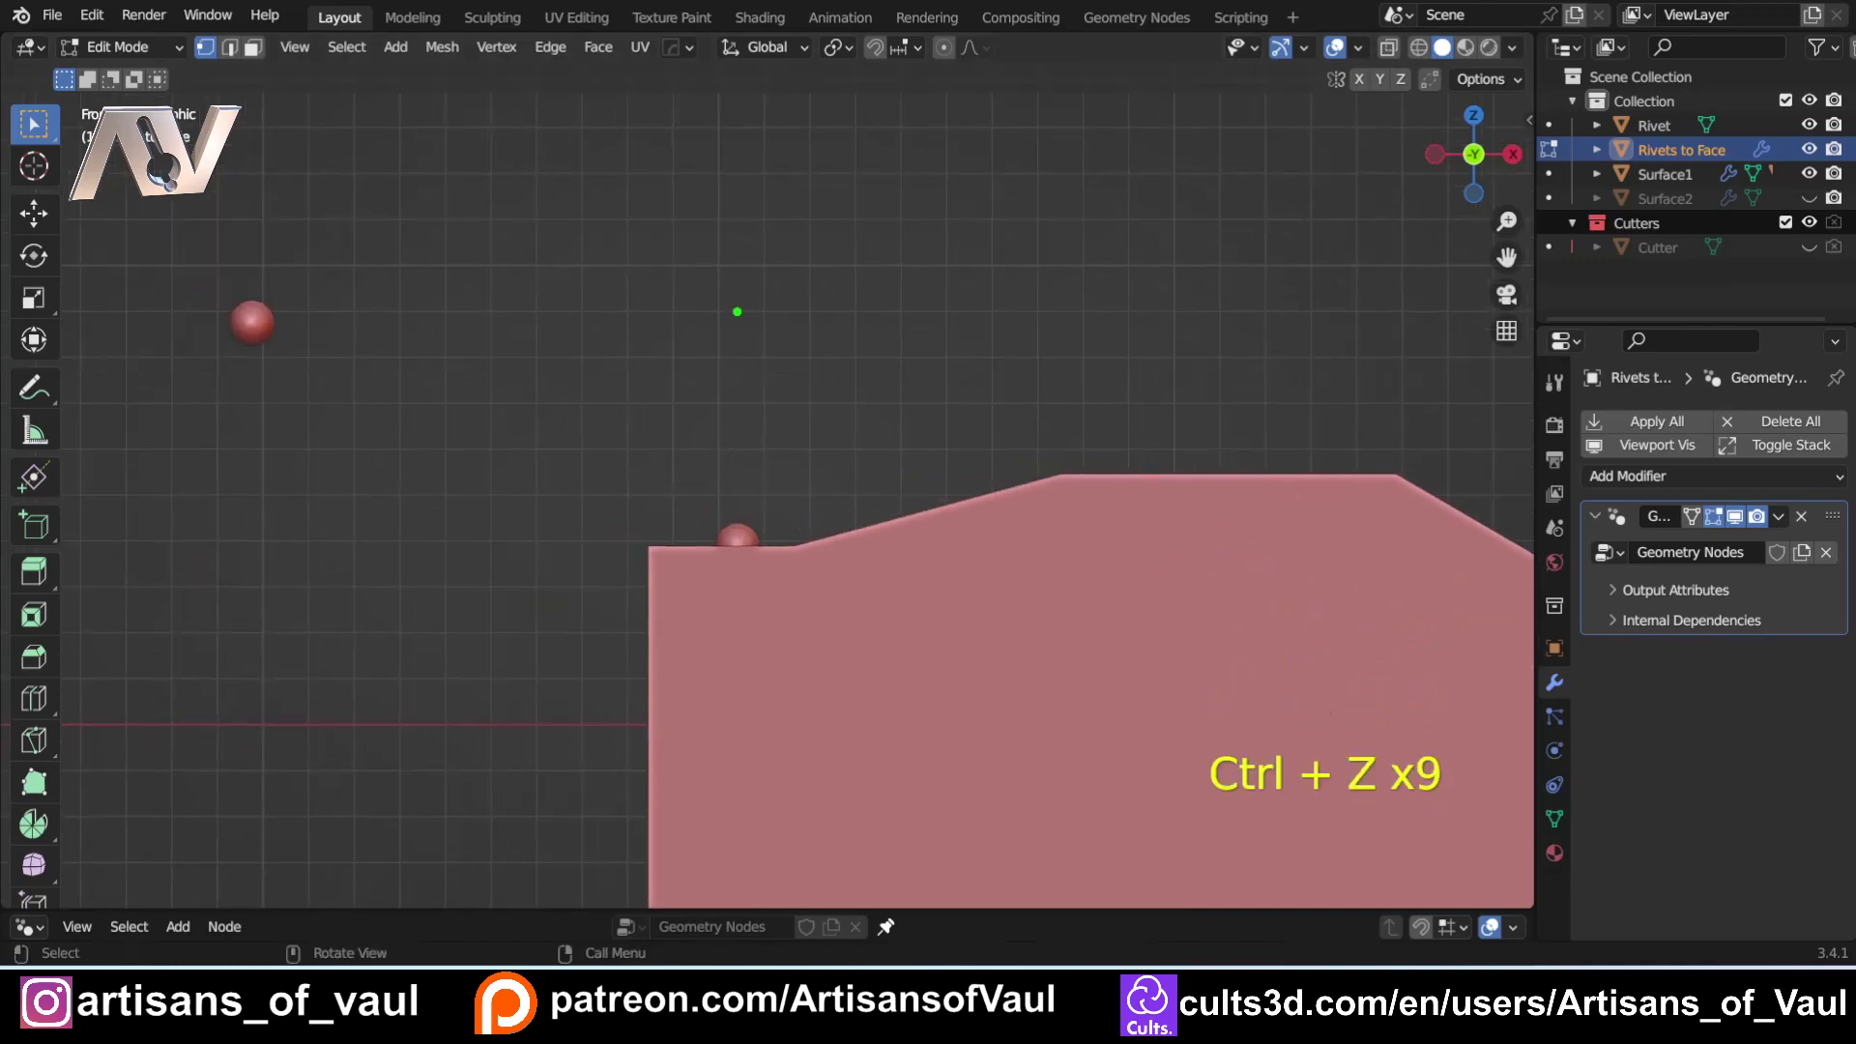
# Enlarge the node editor below the 3D viewport and return Rivets to Face to Object Mode.
pyautogui.moveTo(527, 912); pyautogui.dragTo(541, 499)
pyautogui.keyDown('shift'); pyautogui.moveTo(676, 290); pyautogui.dragTo(614, 346, button='middle'); pyautogui.keyUp('shift')
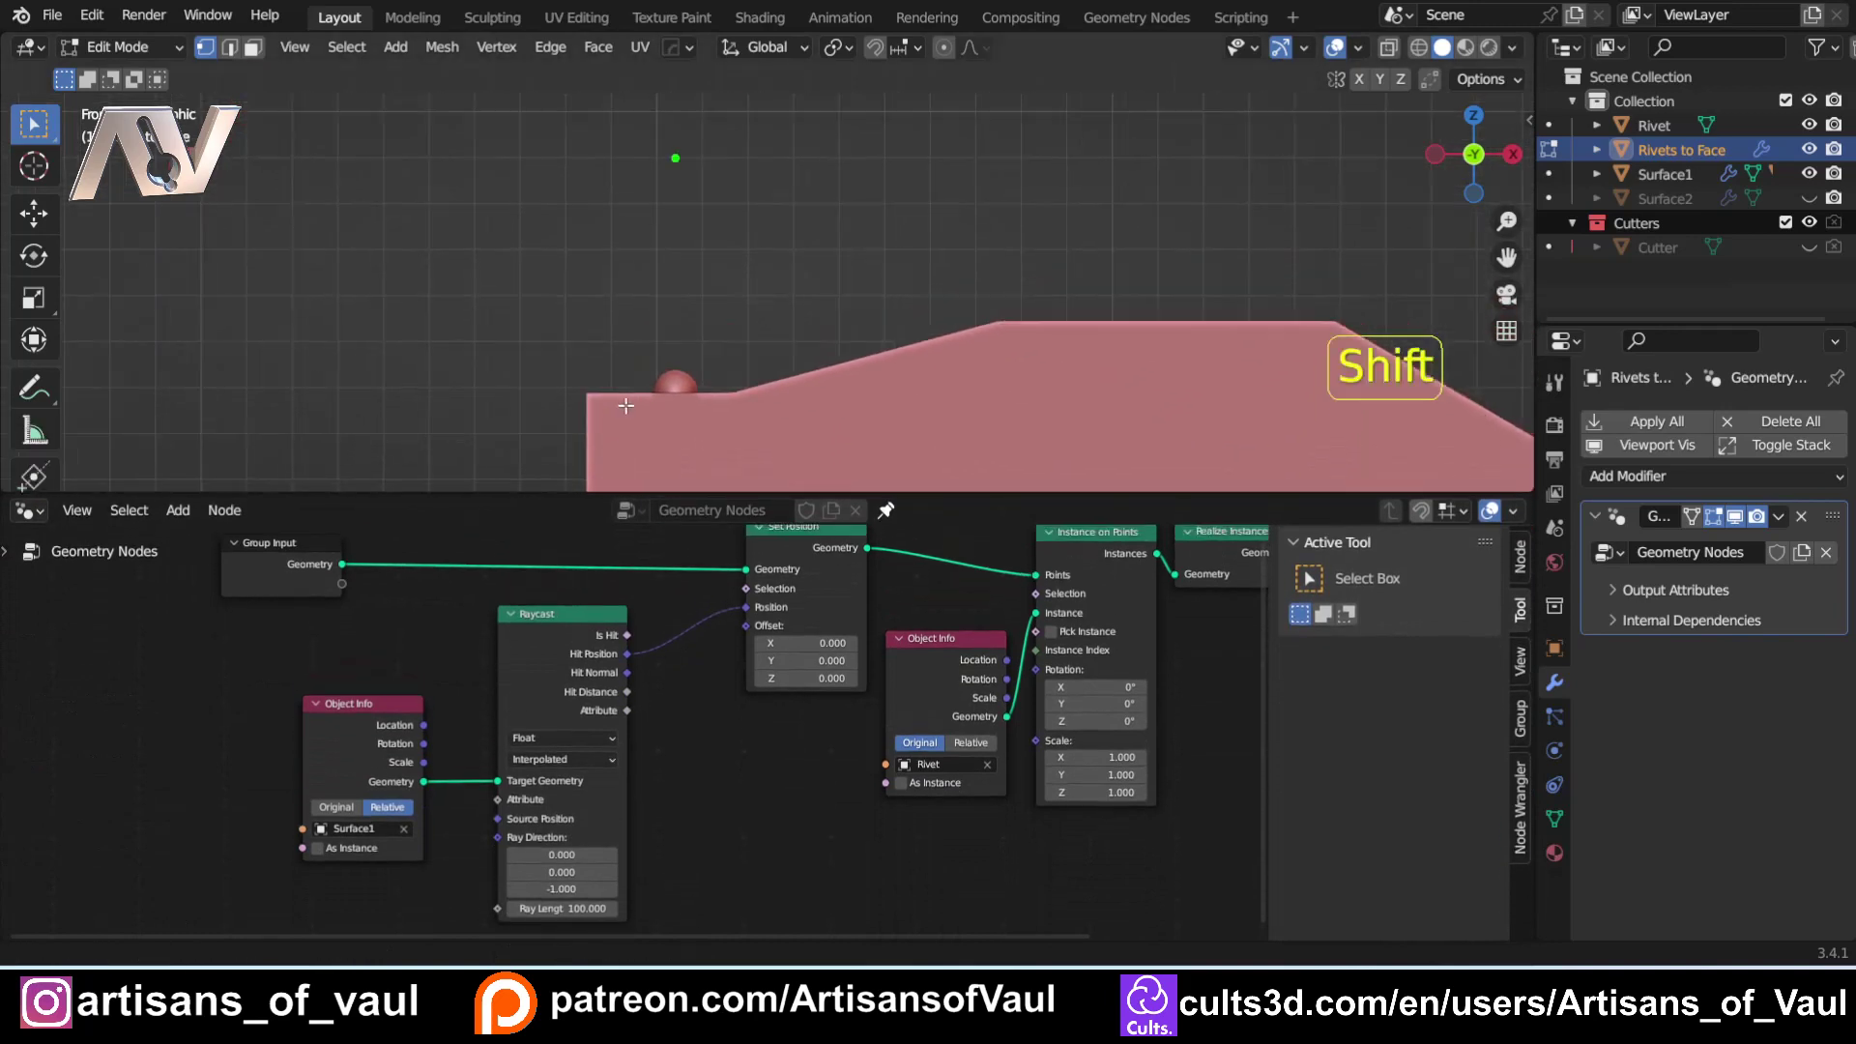
pyautogui.keyDown('shift'); pyautogui.scroll(3, 764, 677); pyautogui.keyUp('shift')
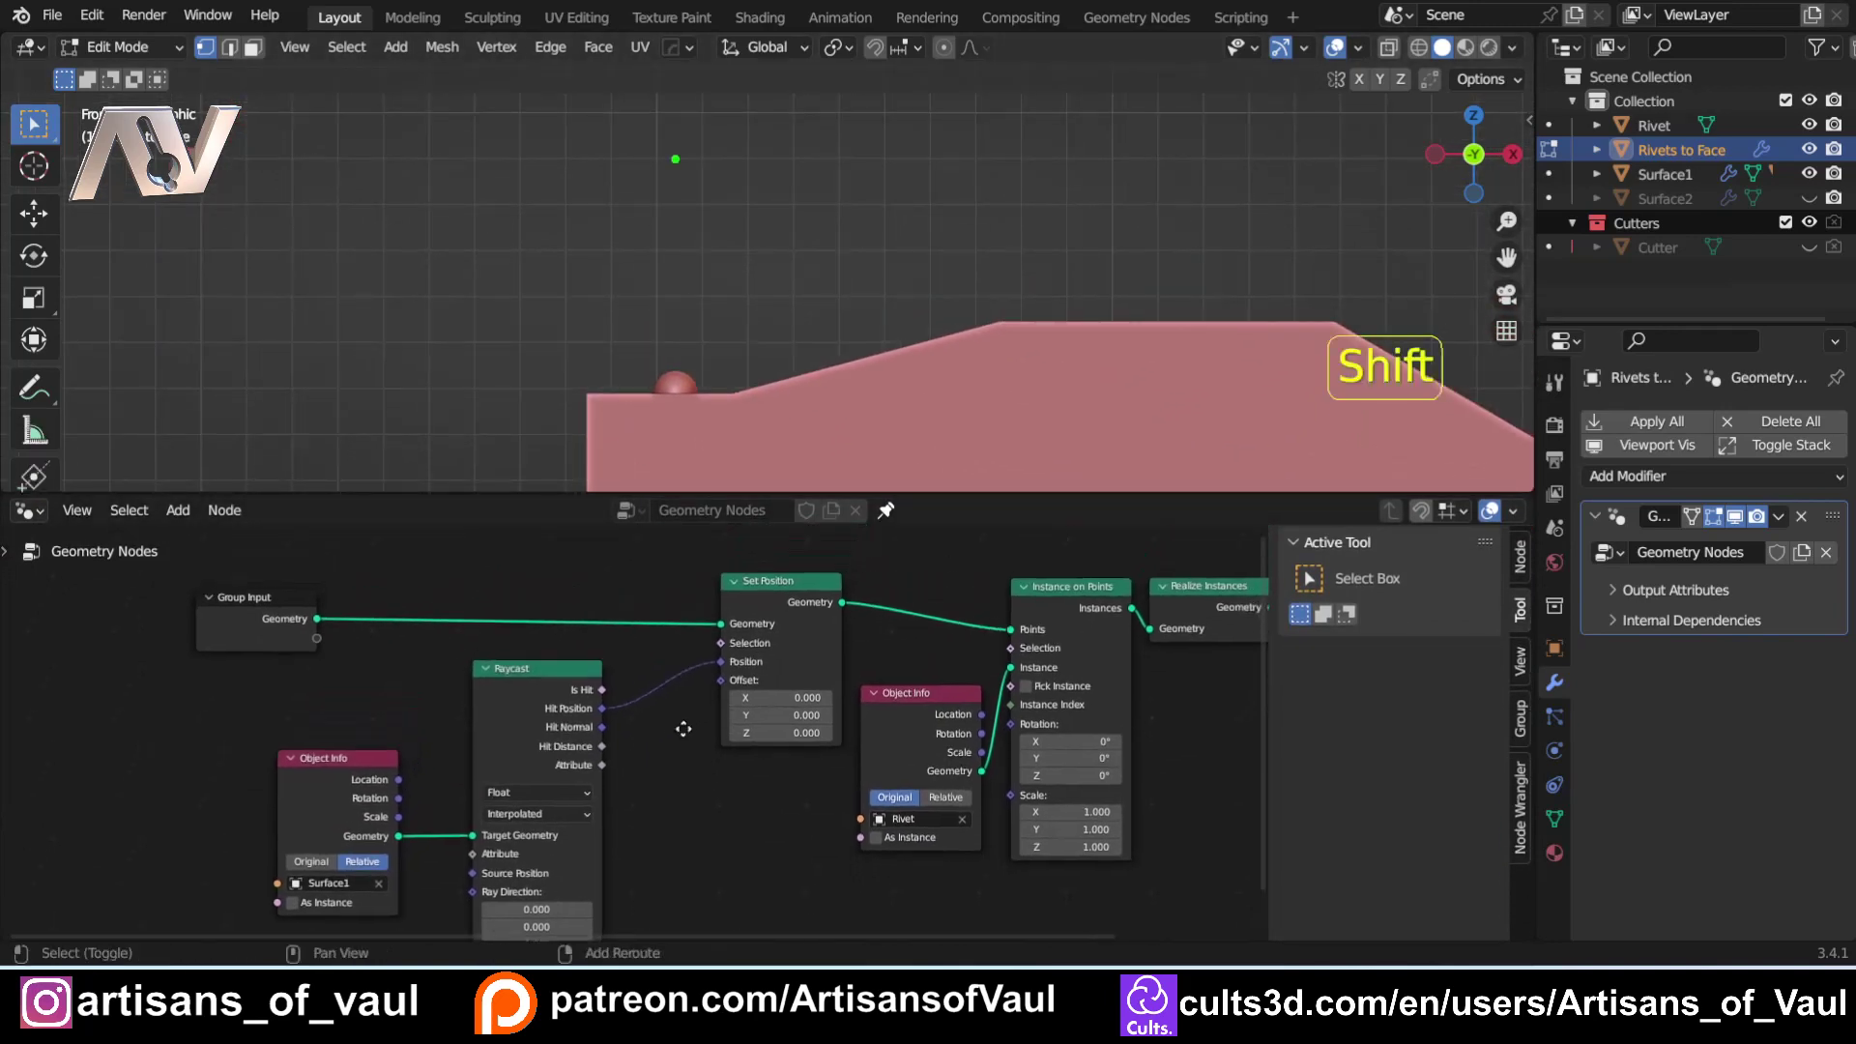
pyautogui.scroll(2, 793, 733)
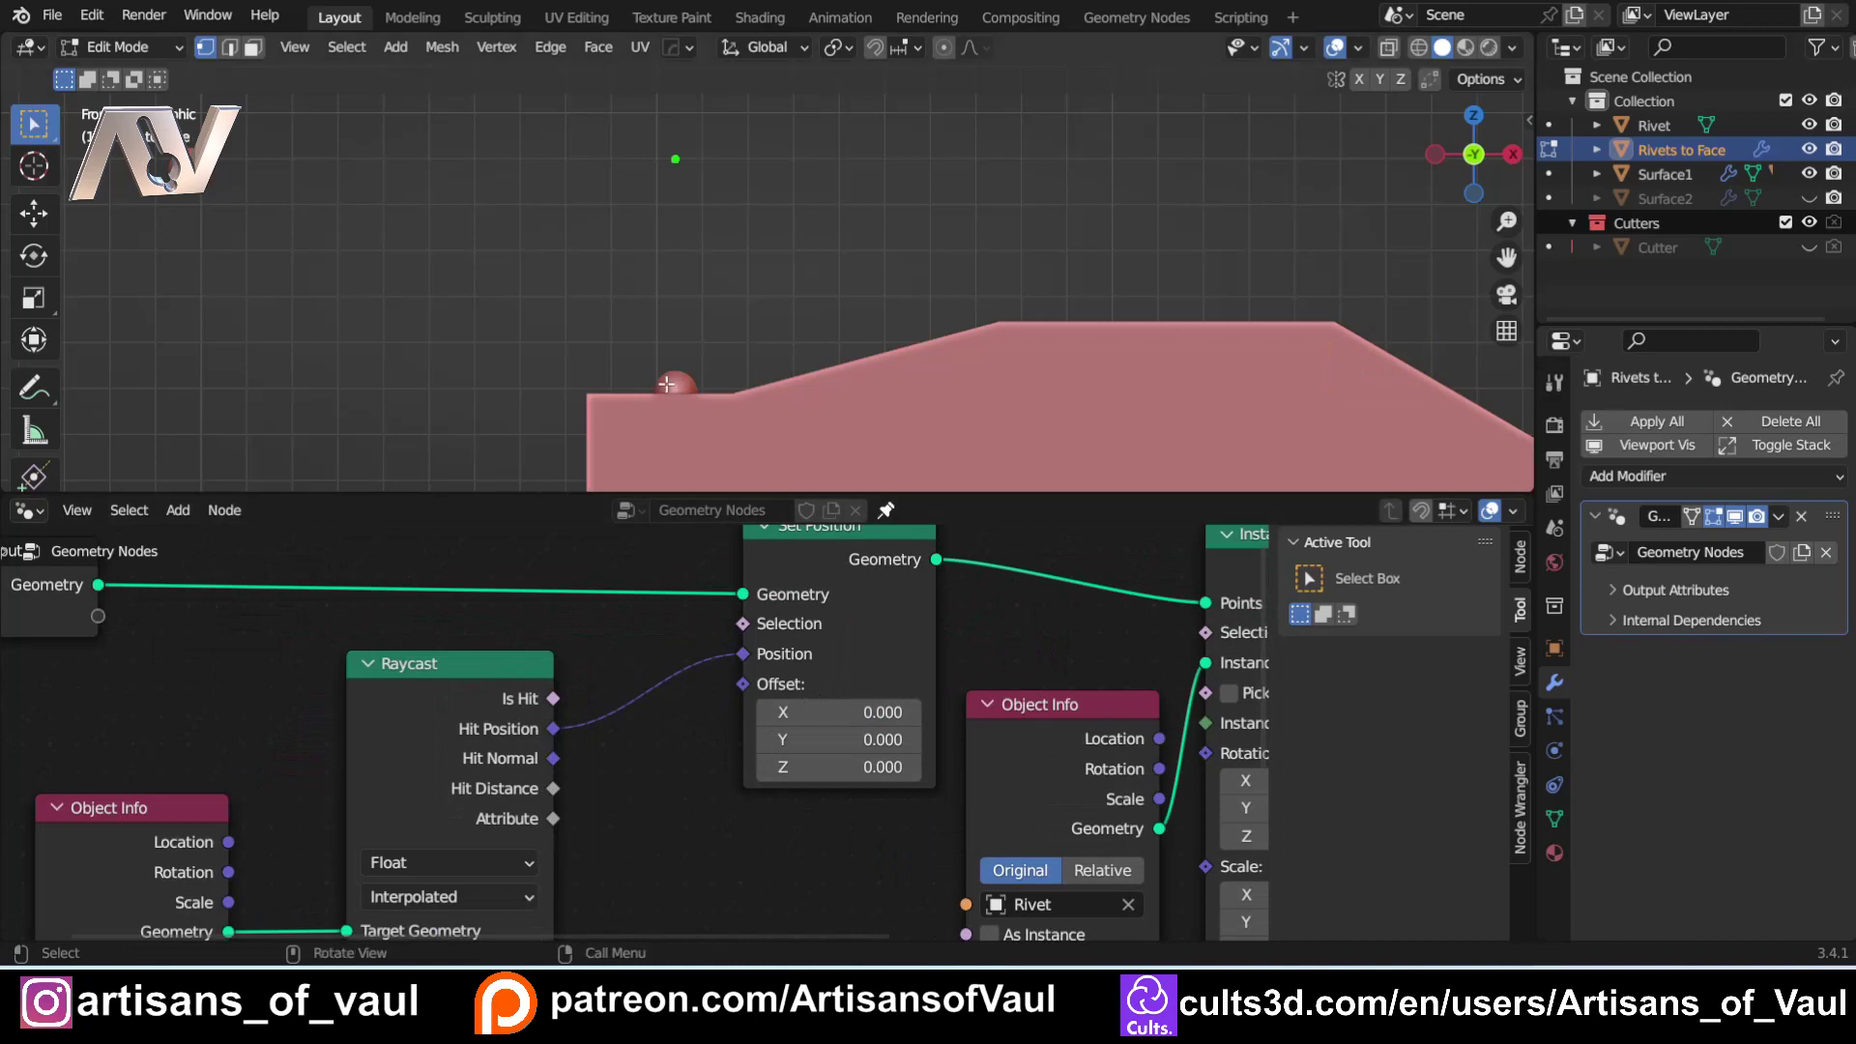
pyautogui.press('Tab')
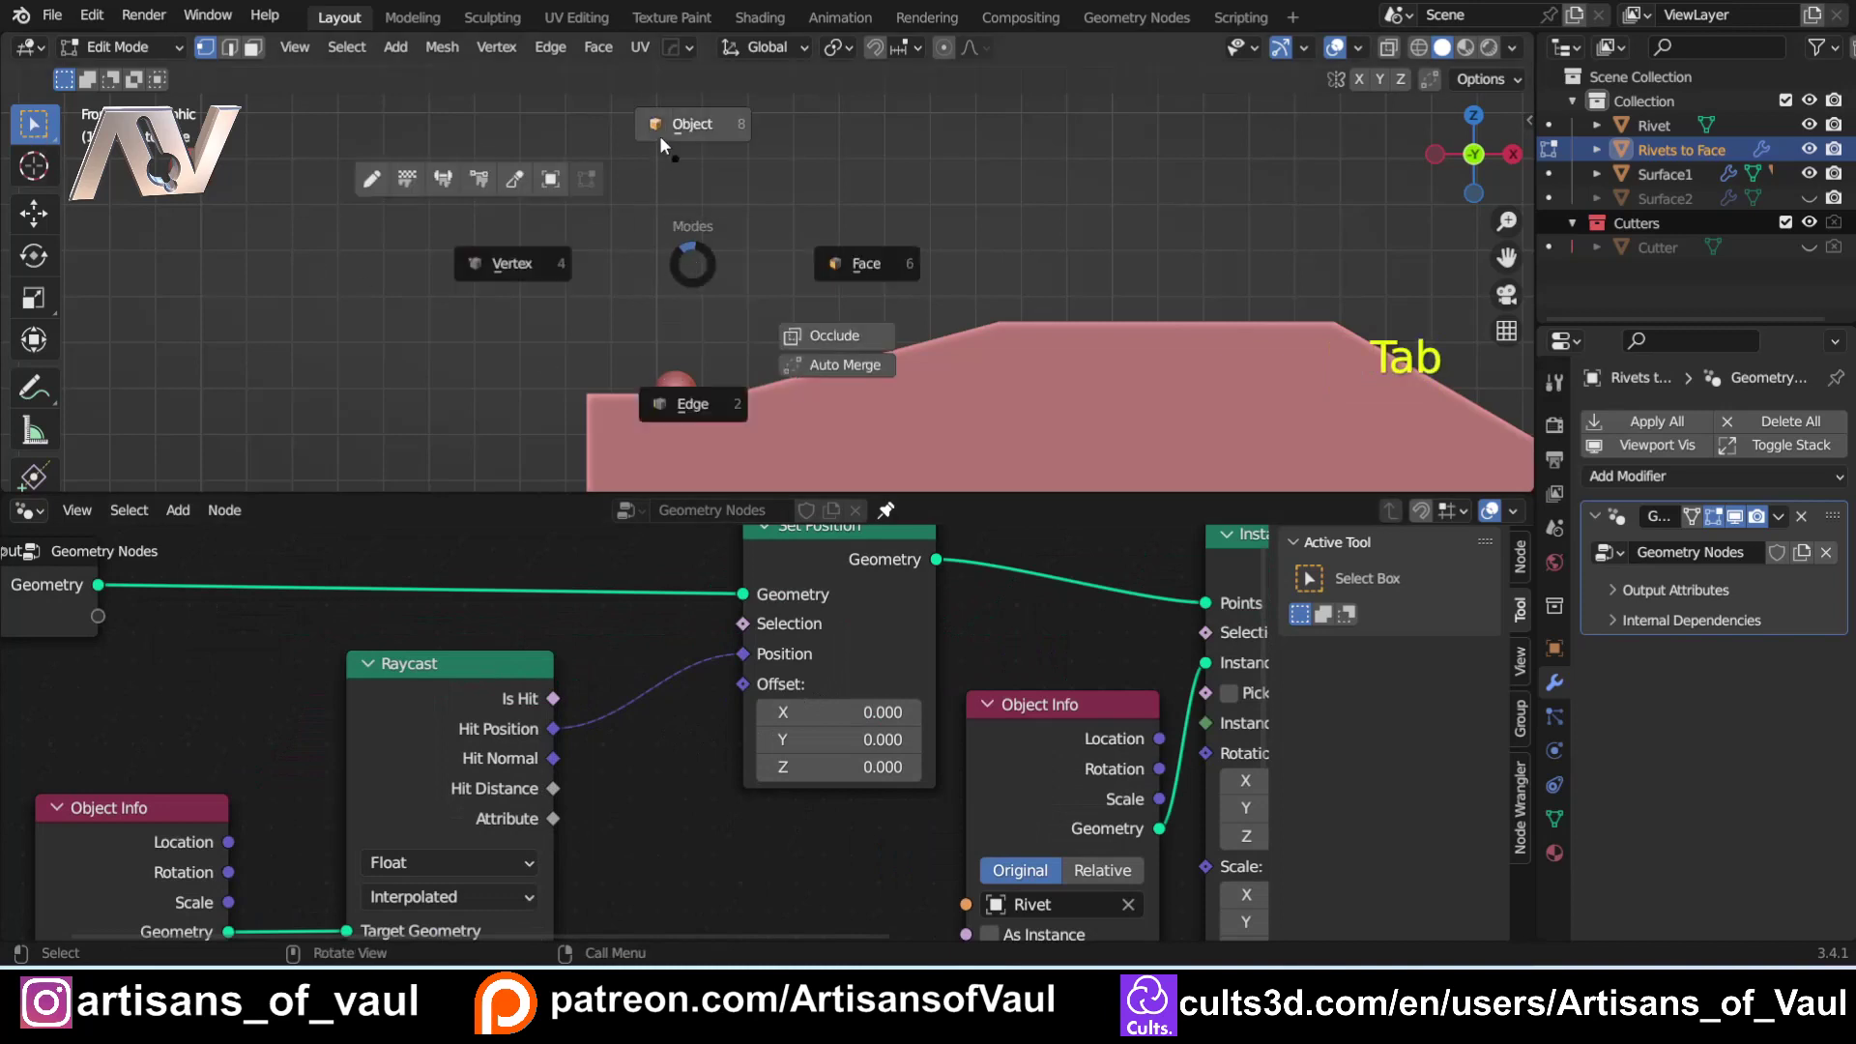
pyautogui.click(659, 135)
pyautogui.moveTo(629, 388)
pyautogui.keyDown('shift'); pyautogui.mouseDown(button='middle')
pyautogui.moveTo(673, 396)
pyautogui.moveTo(640, 386)
pyautogui.mouseUp(button='middle'); pyautogui.keyUp('shift')
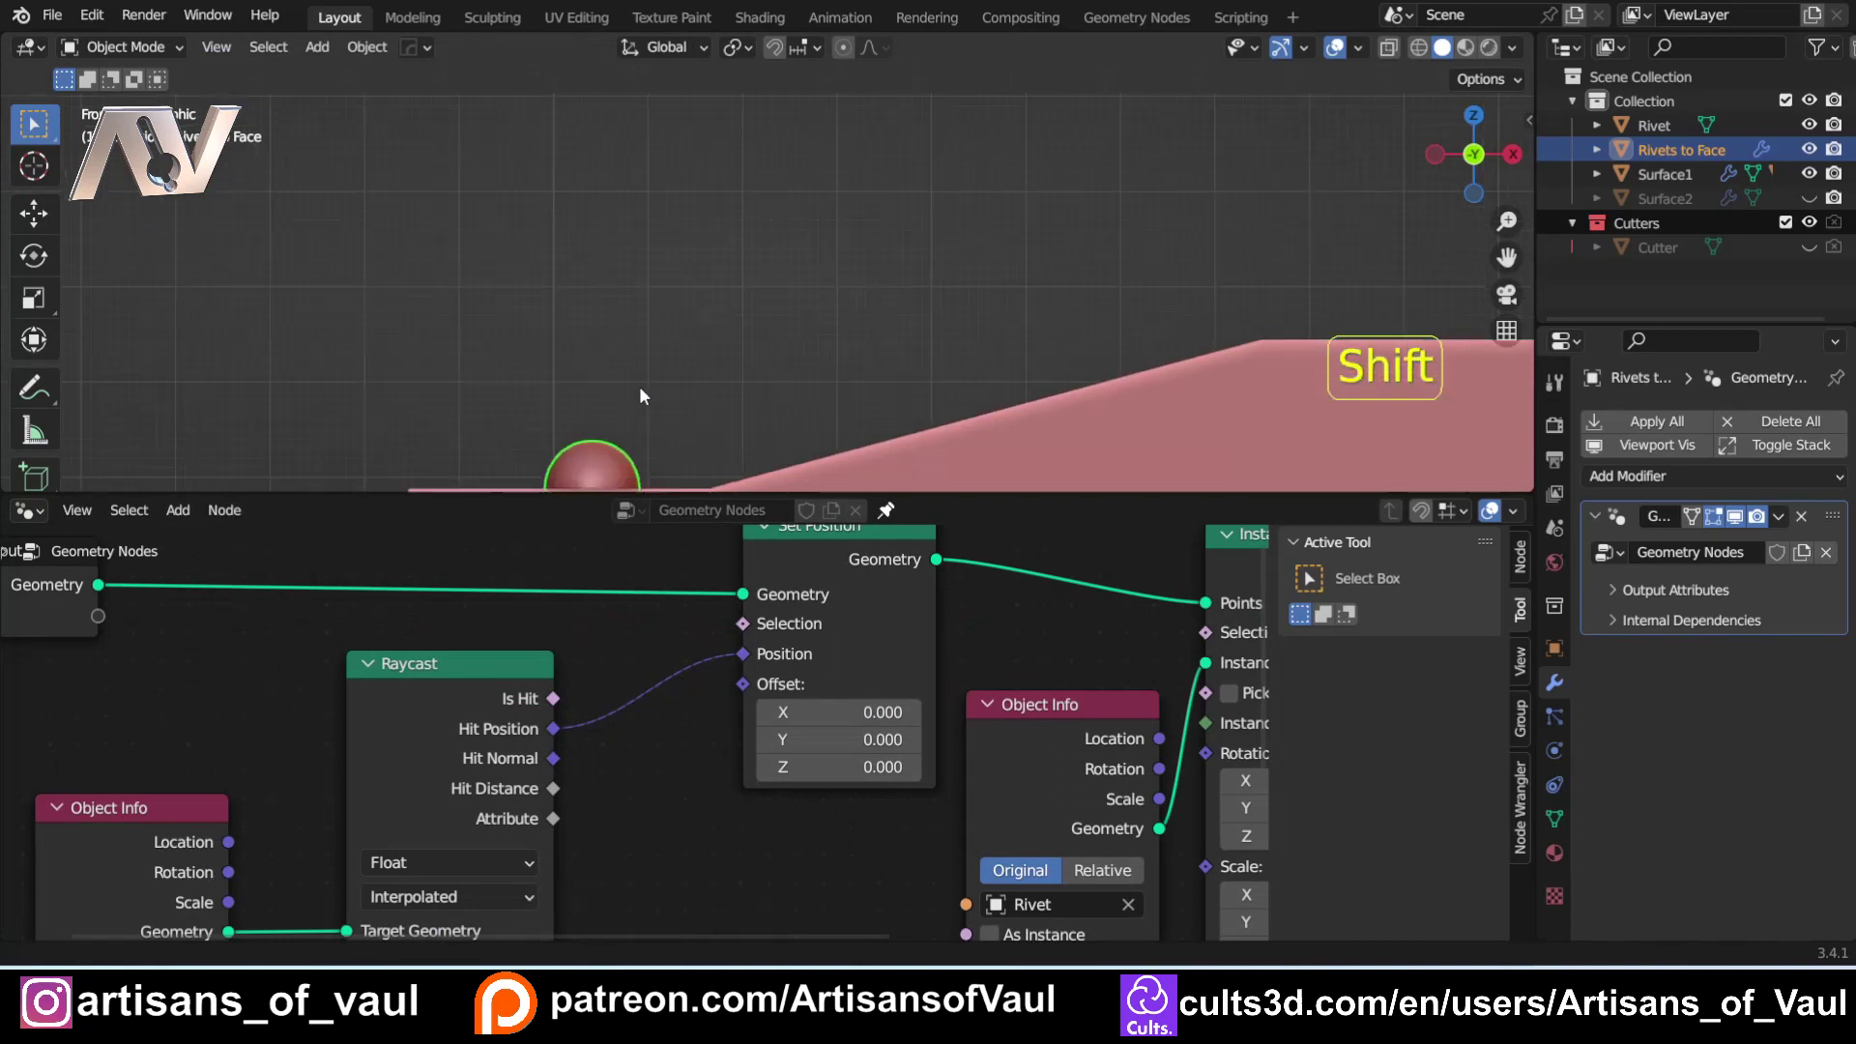
# Set Set Position's Z offset to 0.1 to raise the instanced rivet above Surface1's top.
pyautogui.scroll(4, 585, 350)
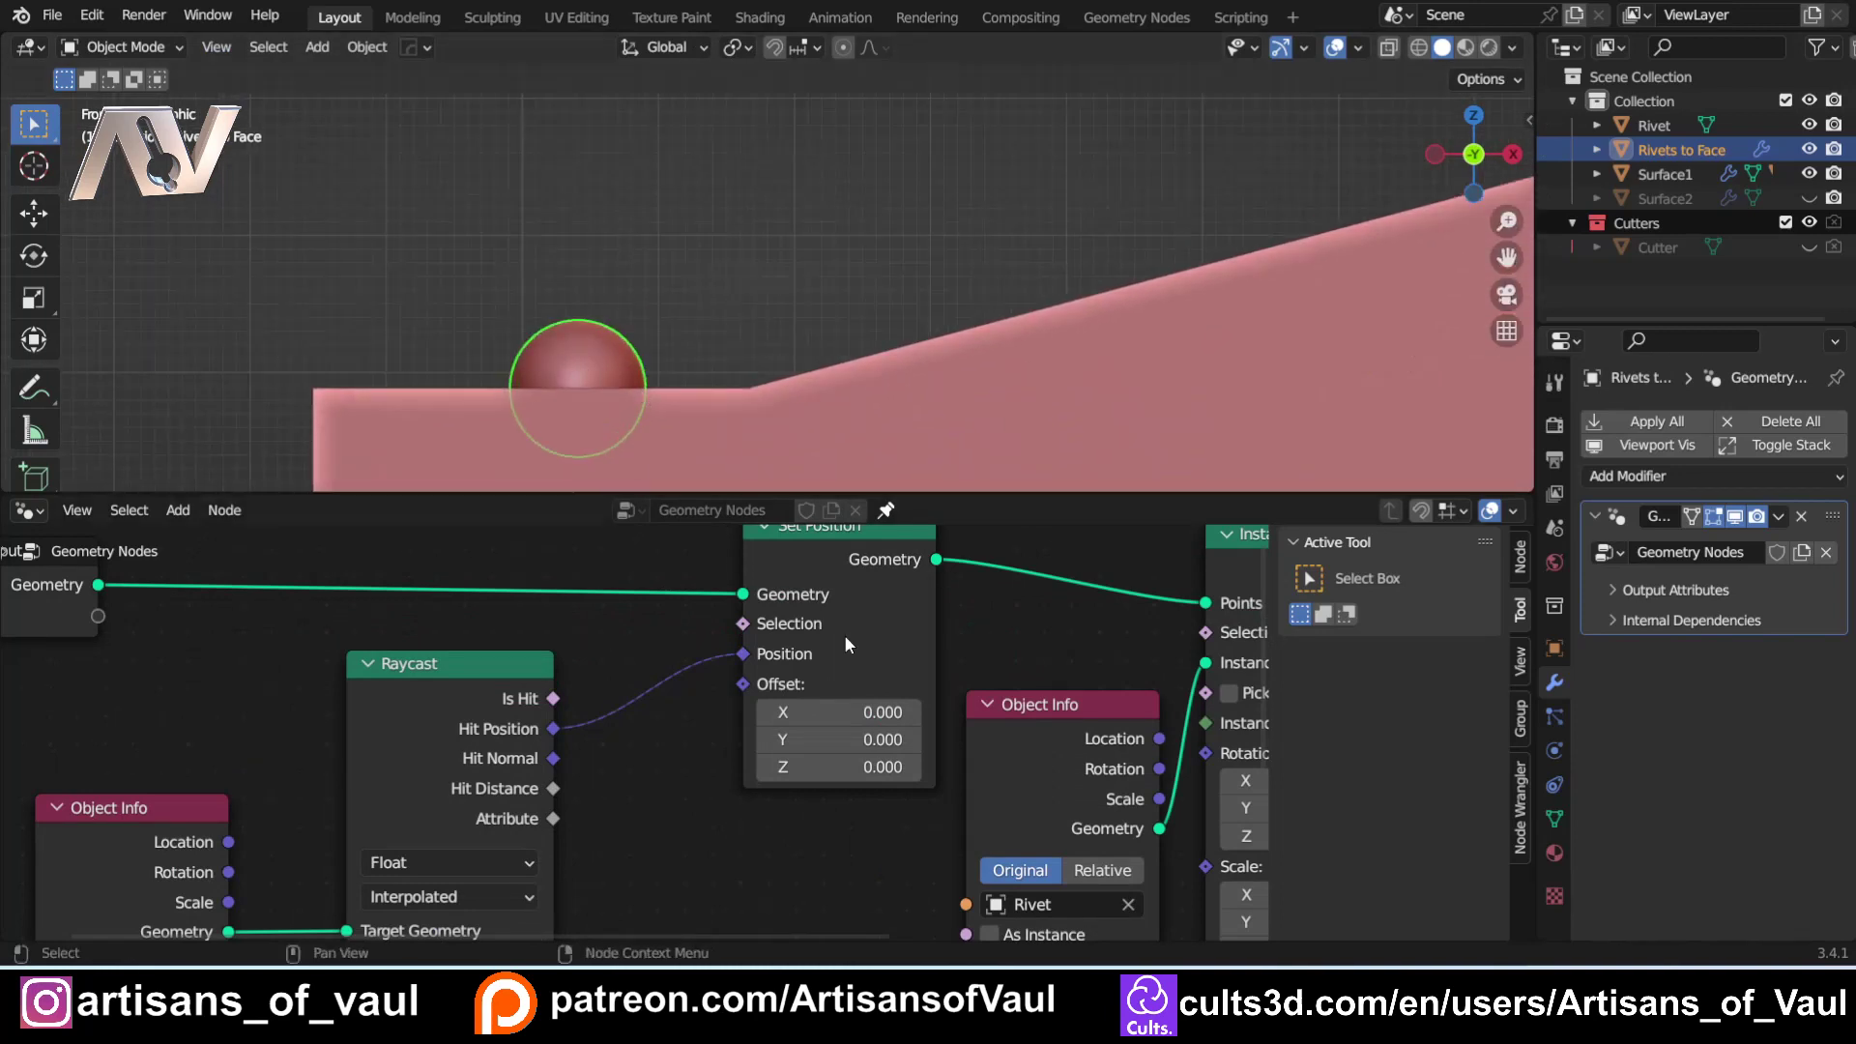
pyautogui.scroll(-4, 532, 399)
pyautogui.scroll(-1, 482, 300)
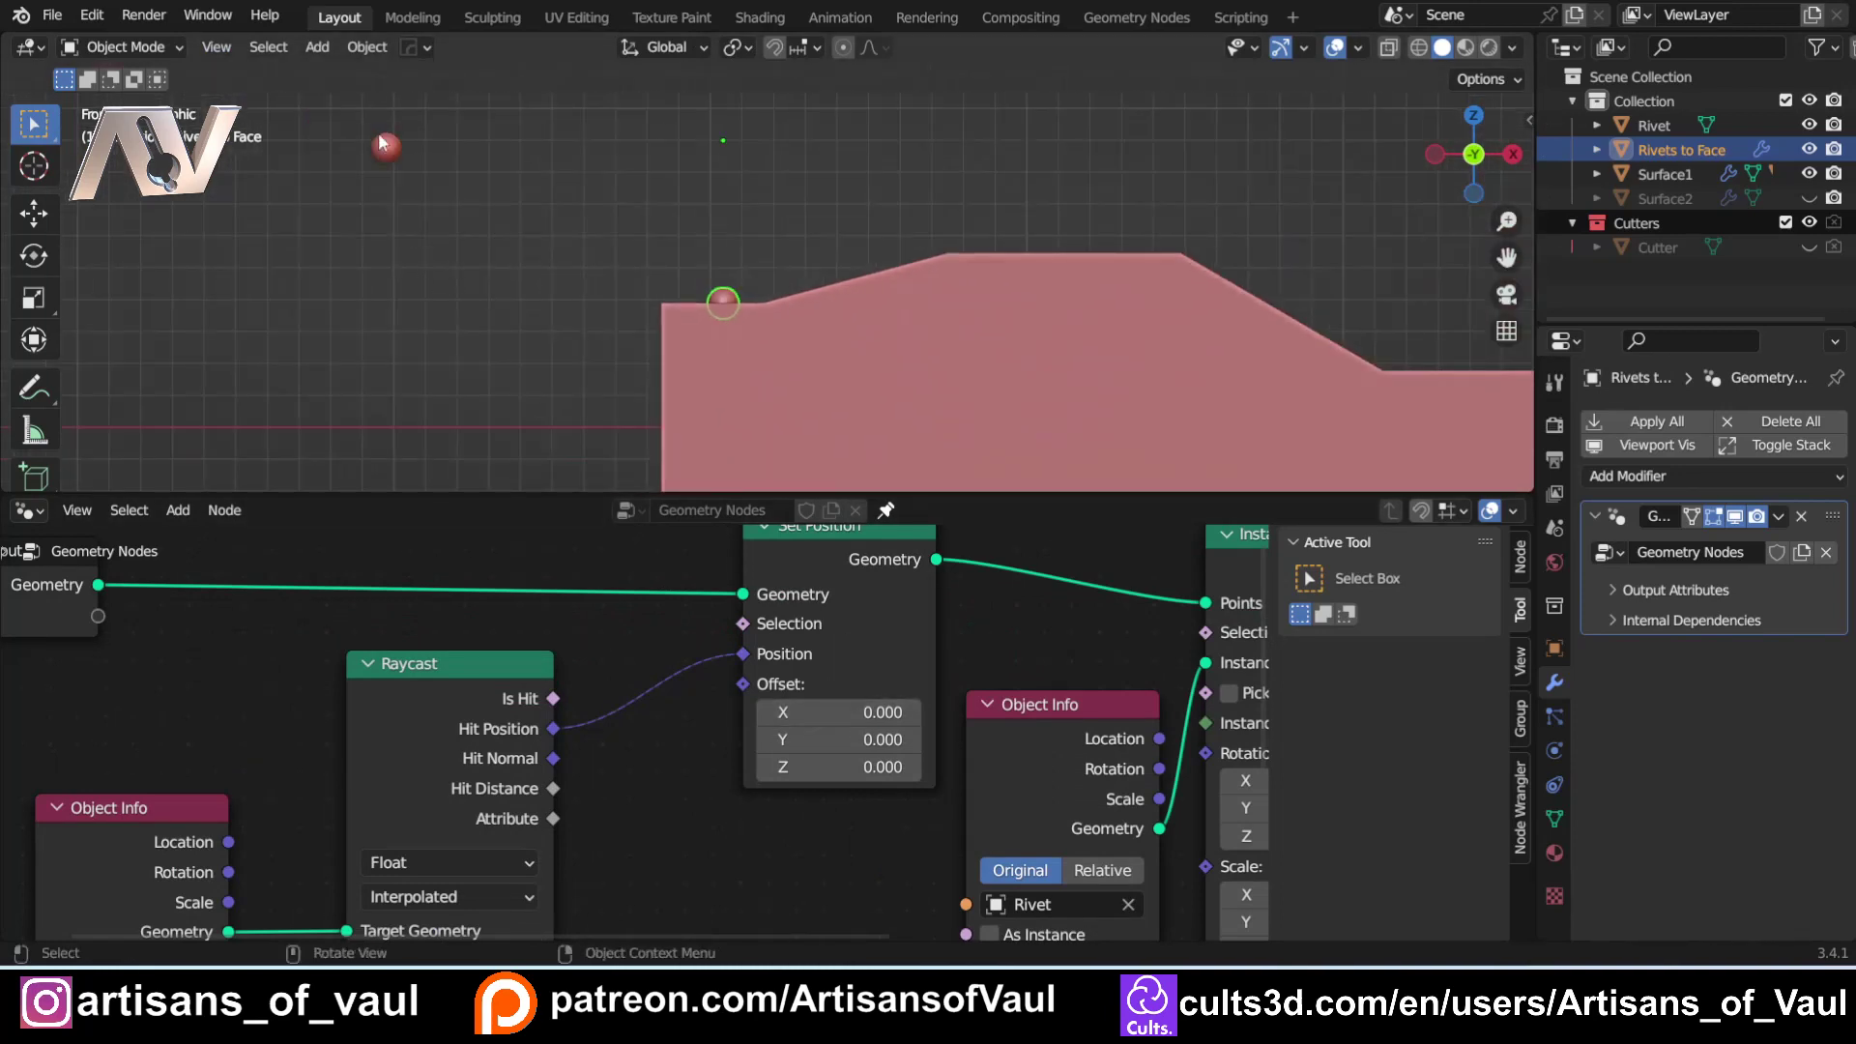
pyautogui.click(385, 150)
pyautogui.scroll(4, 709, 277)
pyautogui.click(677, 328)
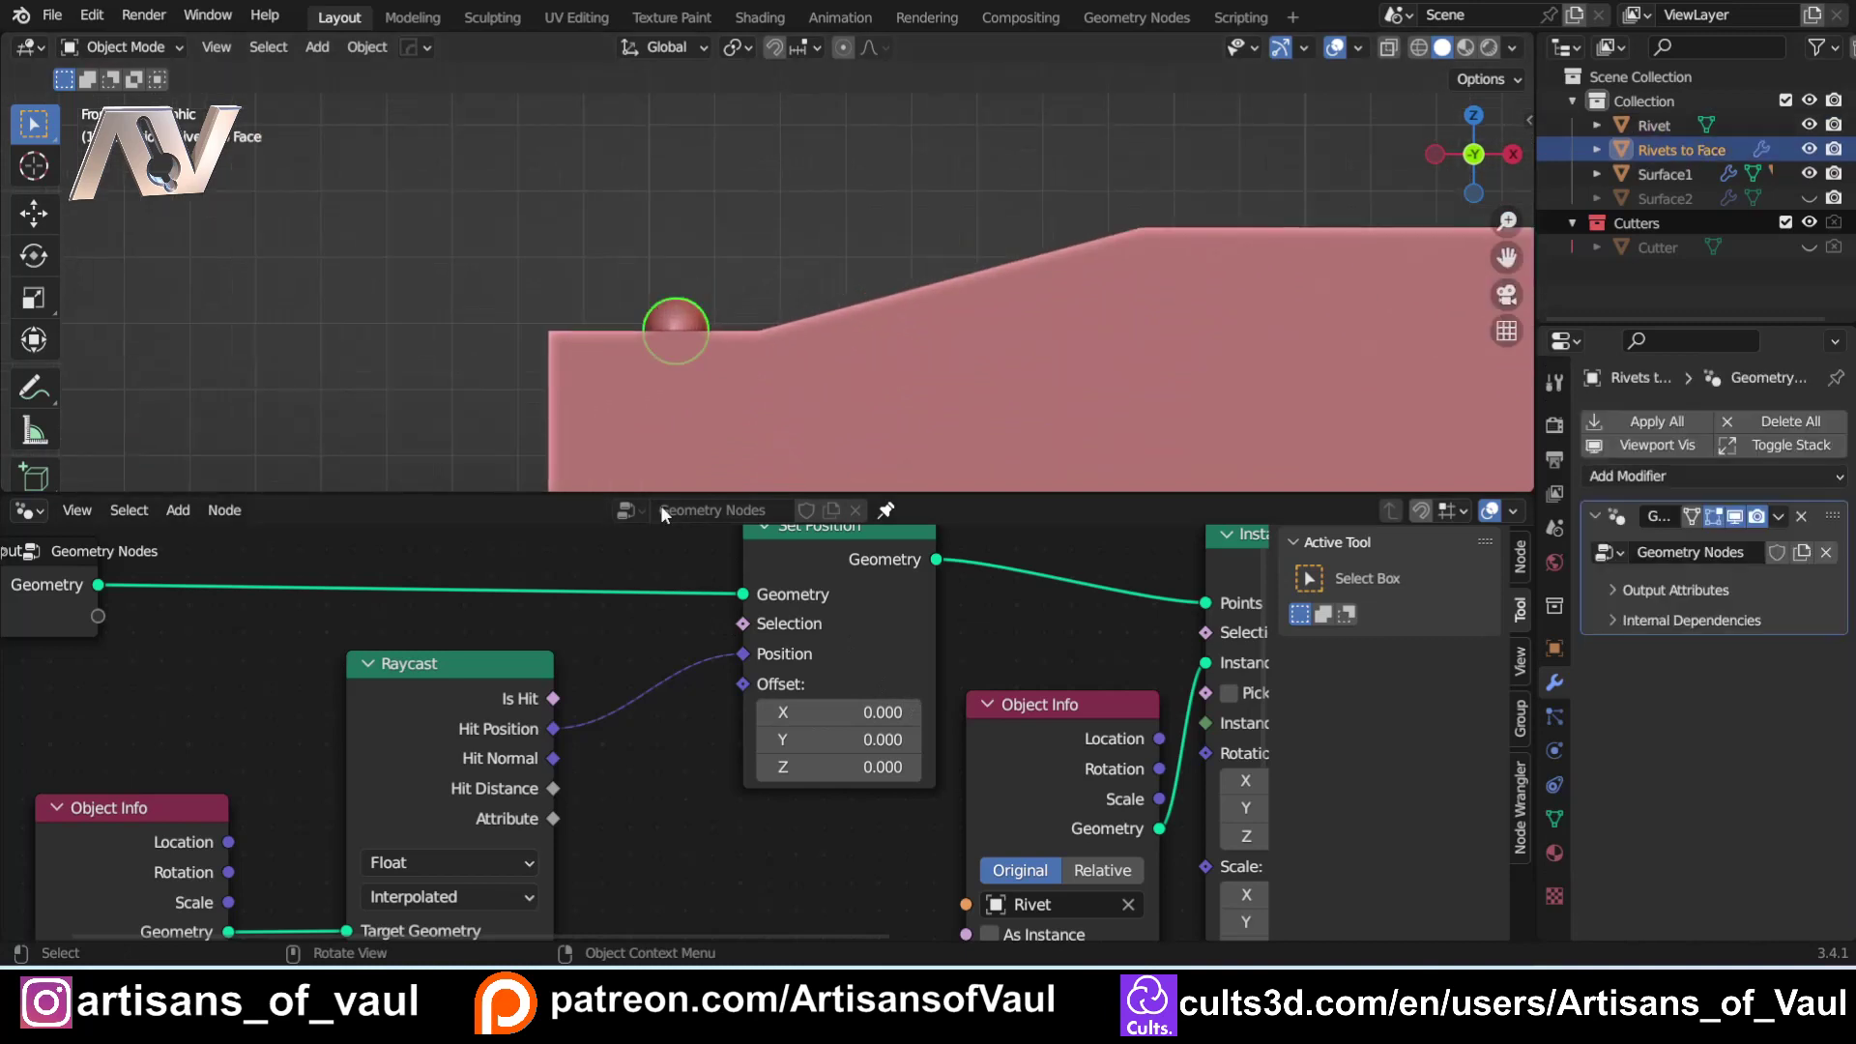
pyautogui.scroll(2, 774, 389)
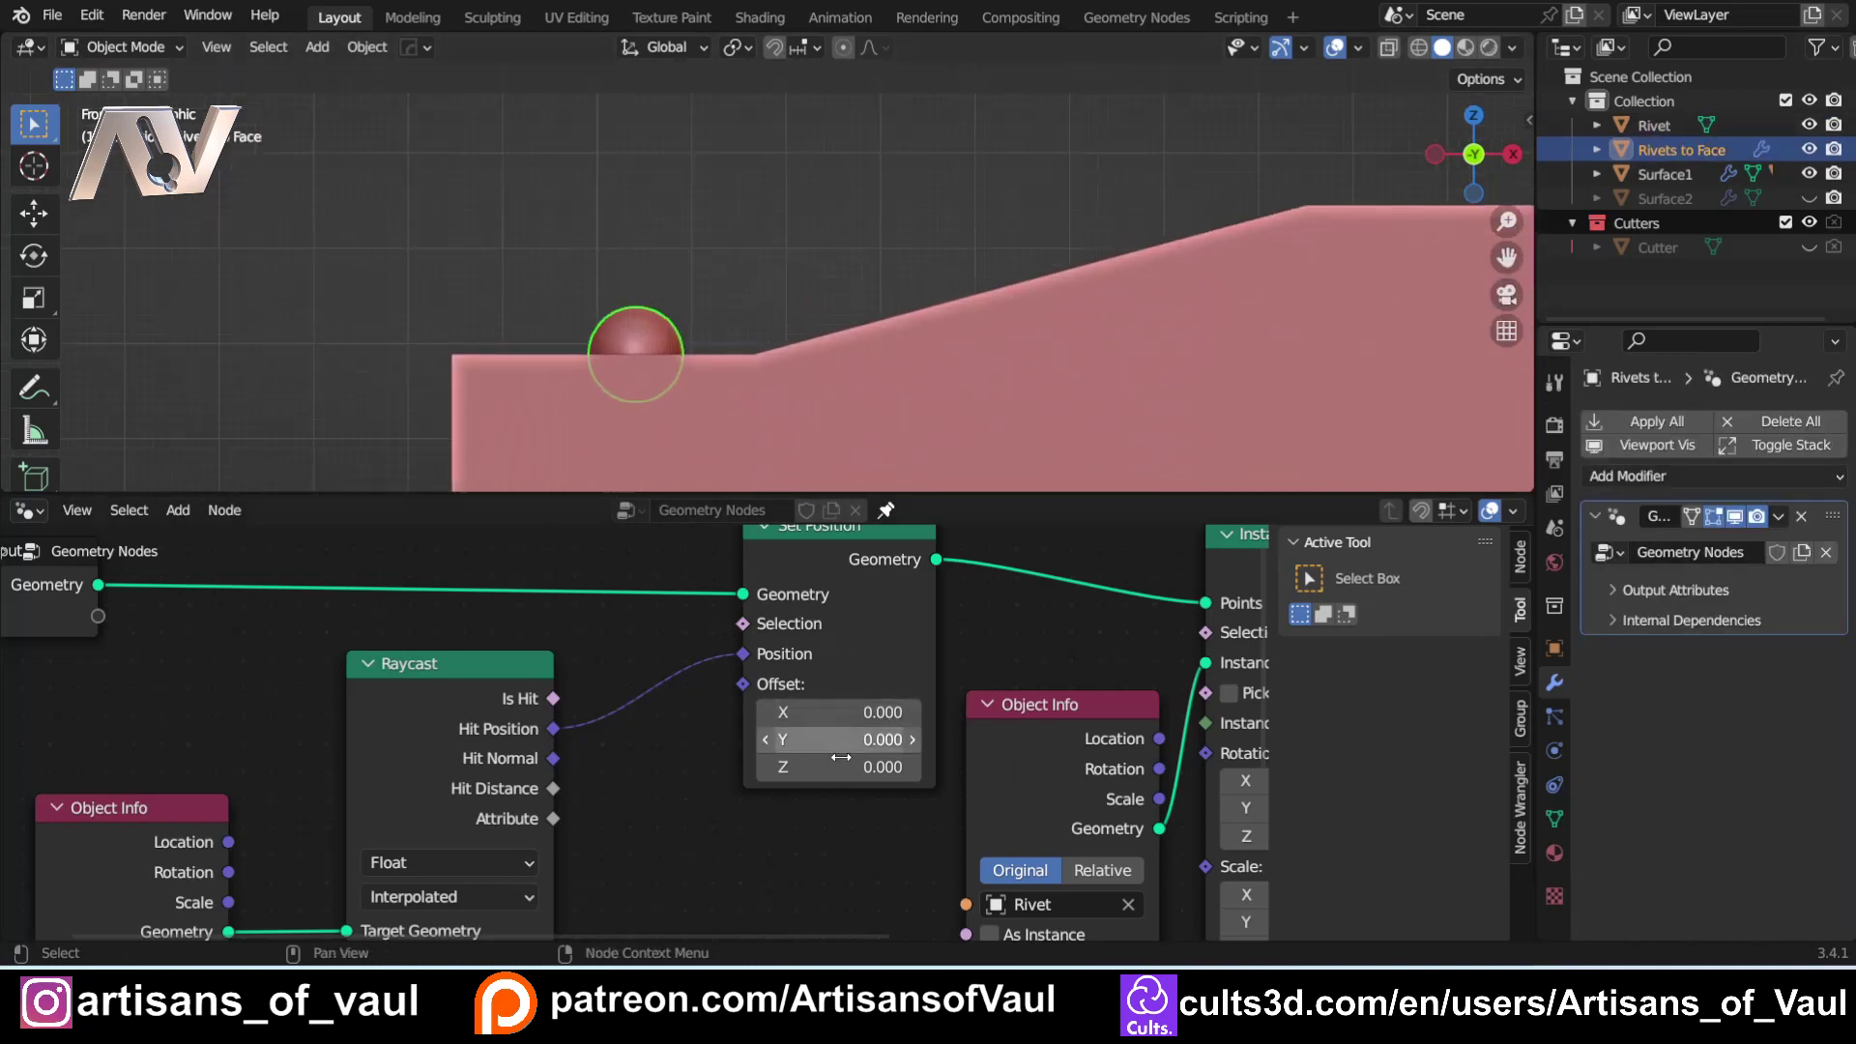
pyautogui.moveTo(841, 767); pyautogui.dragTo(841, 767)
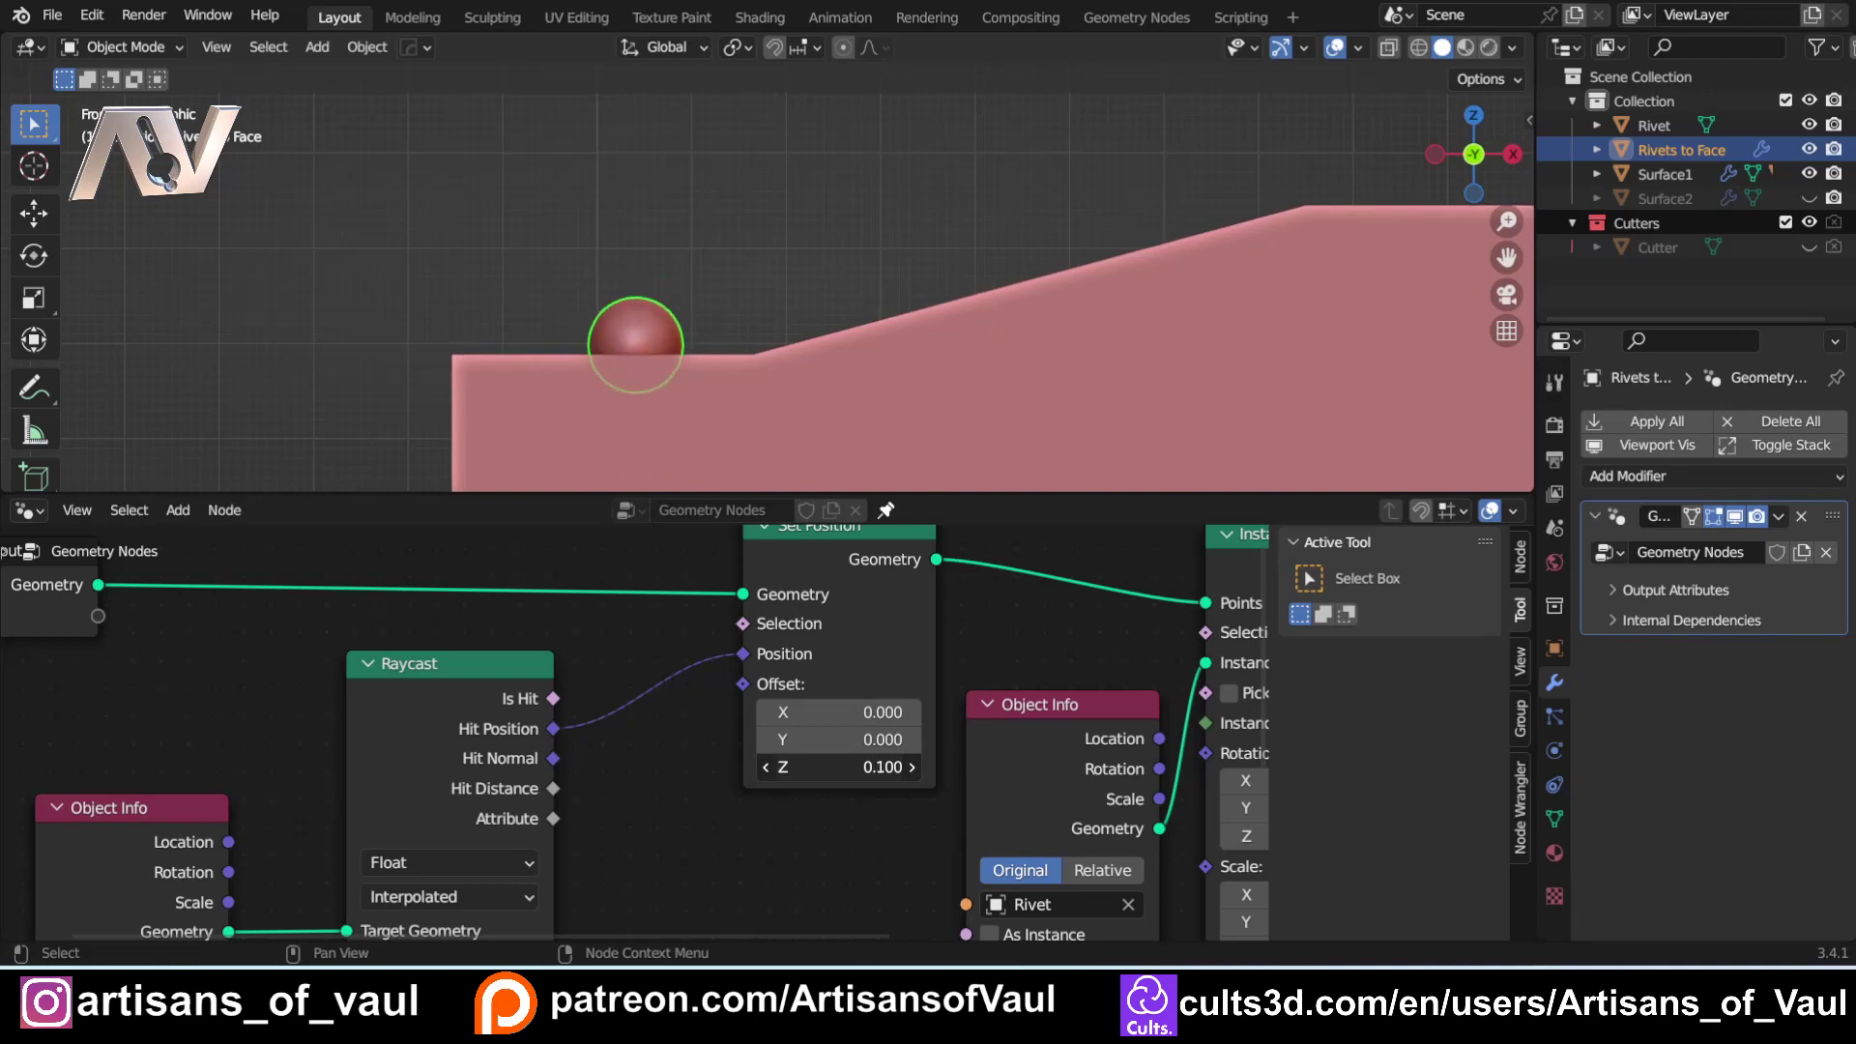
# Move the Raycast and Surface1 Object Info nodes away from Set Position to open space between them.
pyautogui.scroll(-5, 506, 352)
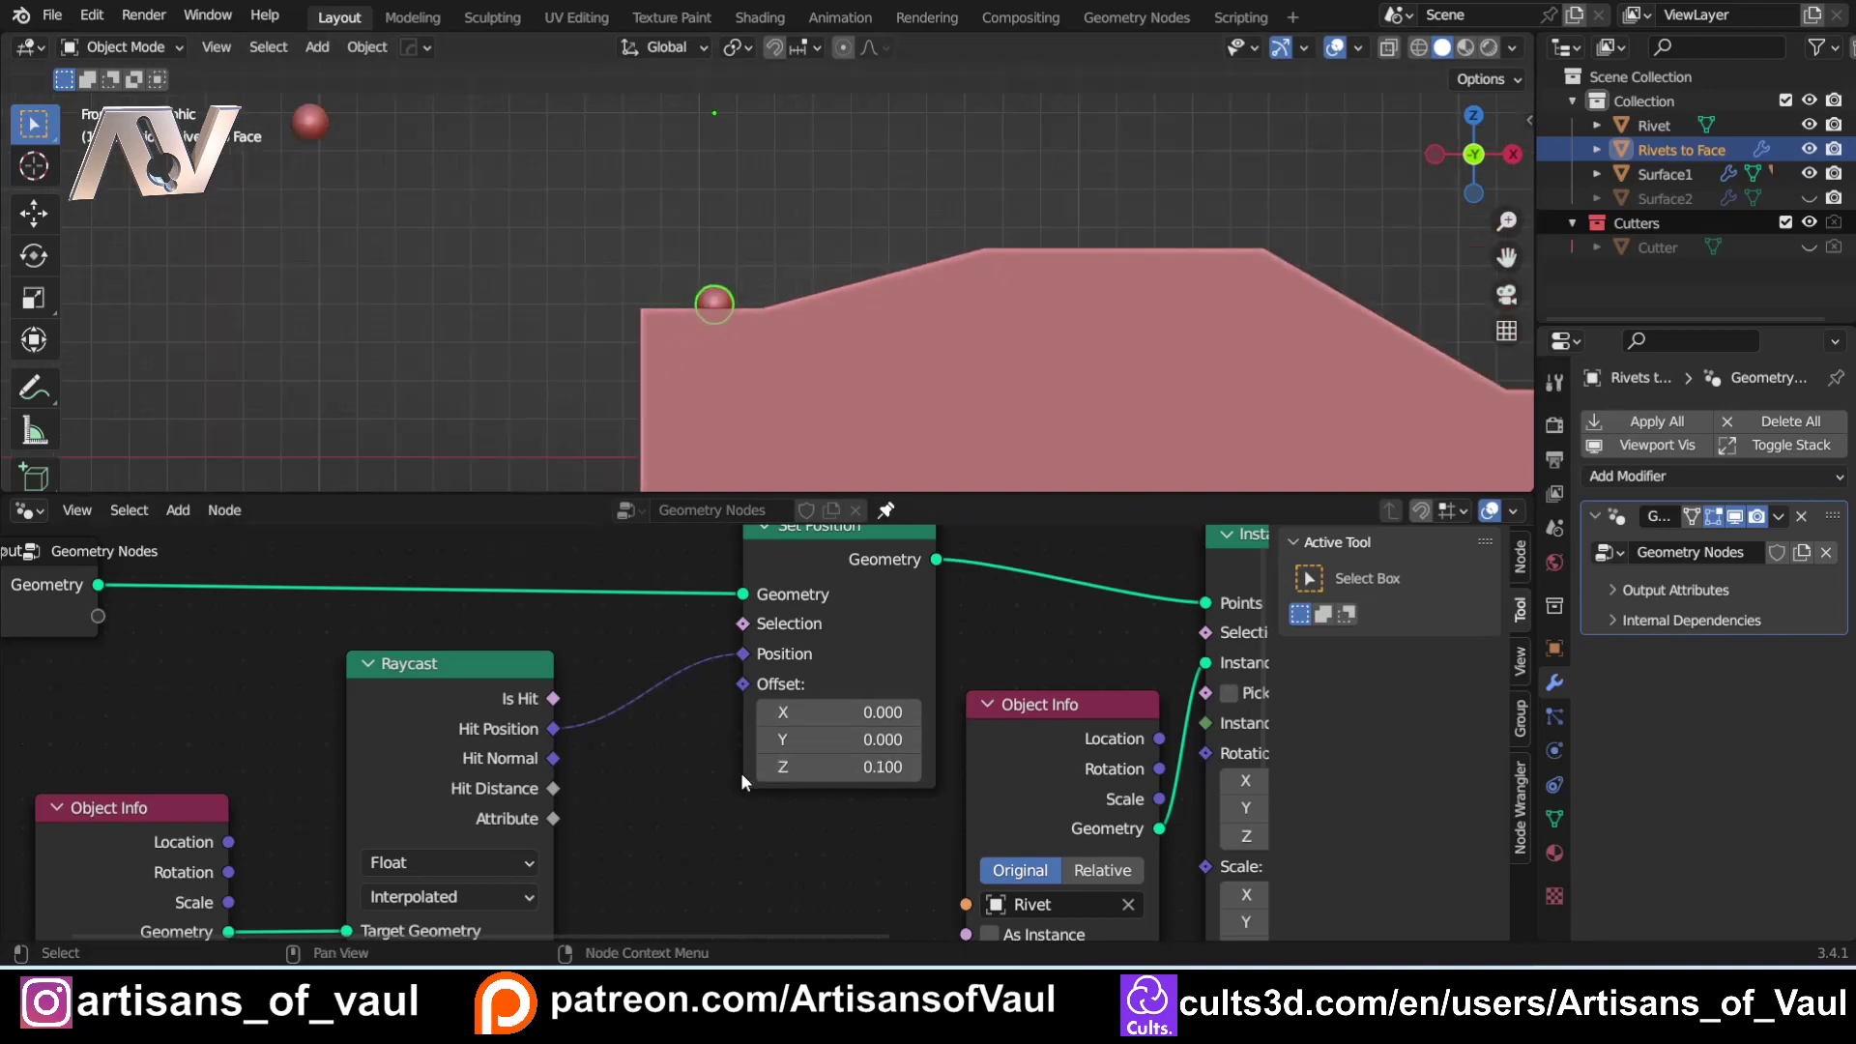
pyautogui.scroll(-1, 467, 679)
pyautogui.scroll(-2, 467, 678)
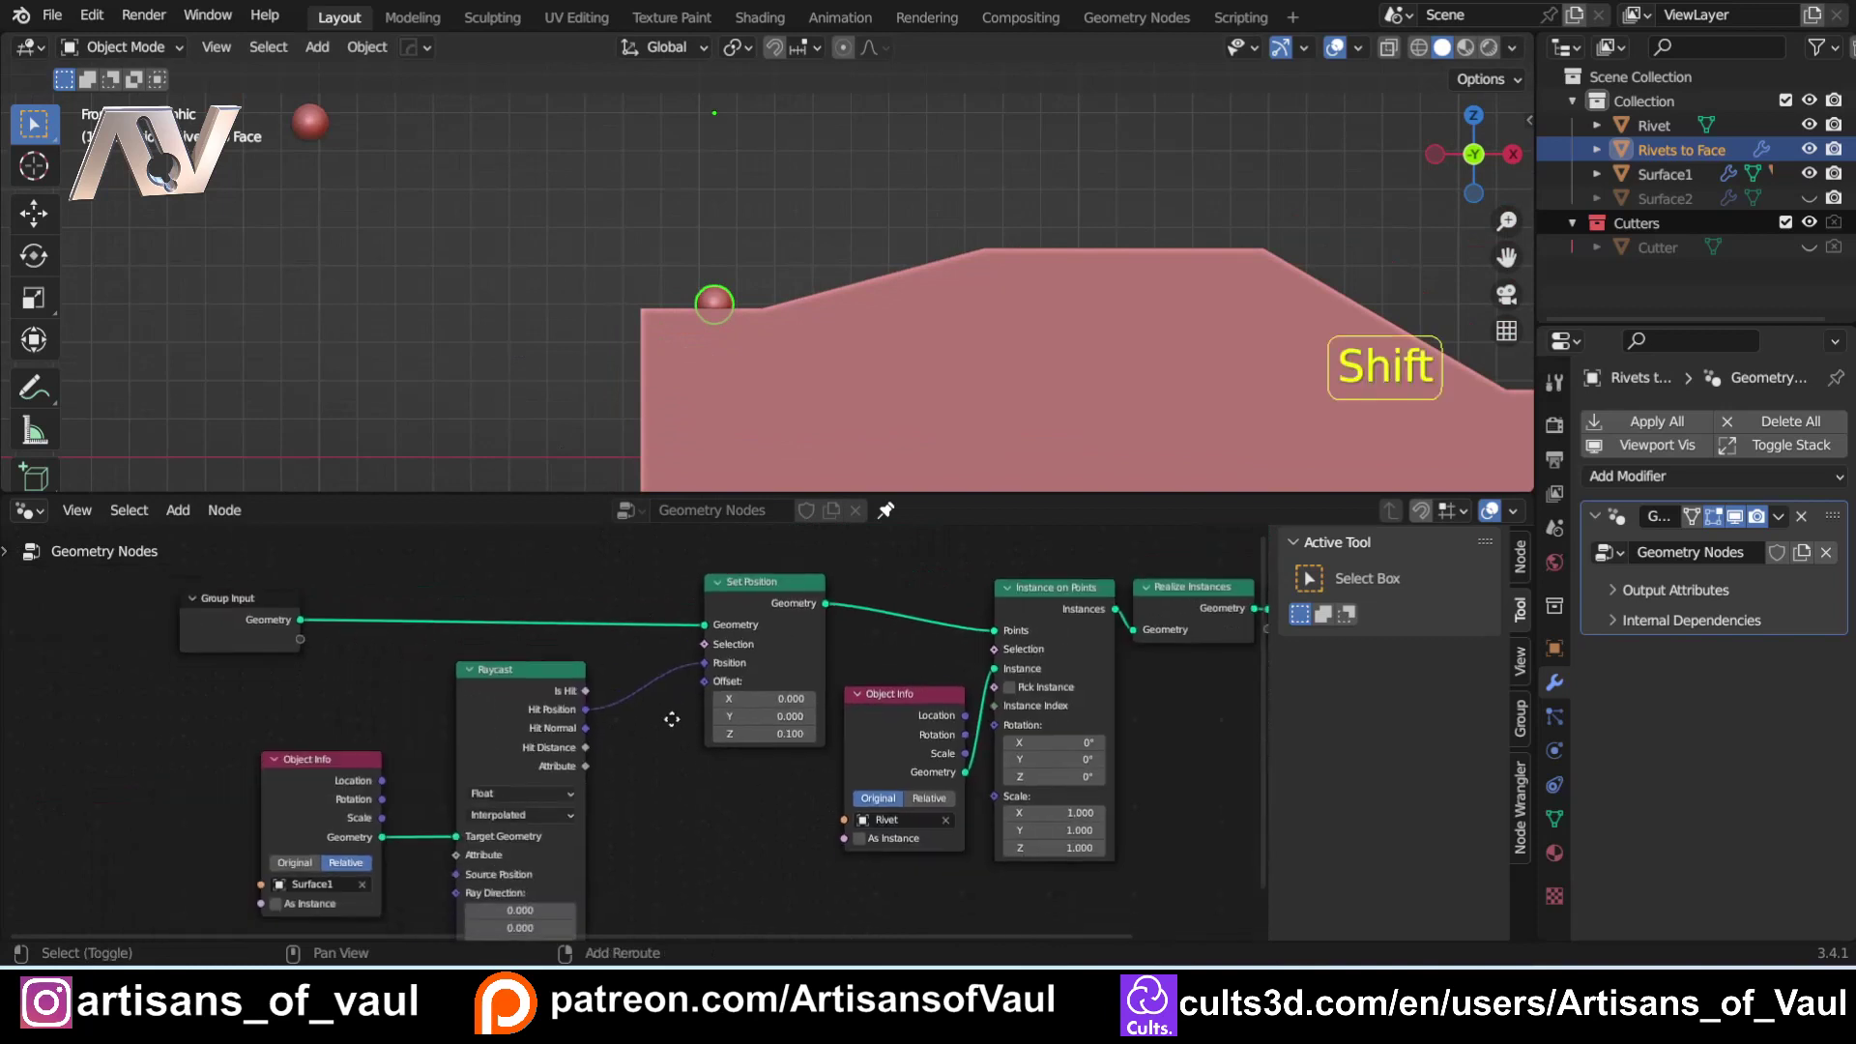
pyautogui.keyDown('shift'); pyautogui.scroll(-2, 671, 712); pyautogui.keyUp('shift')
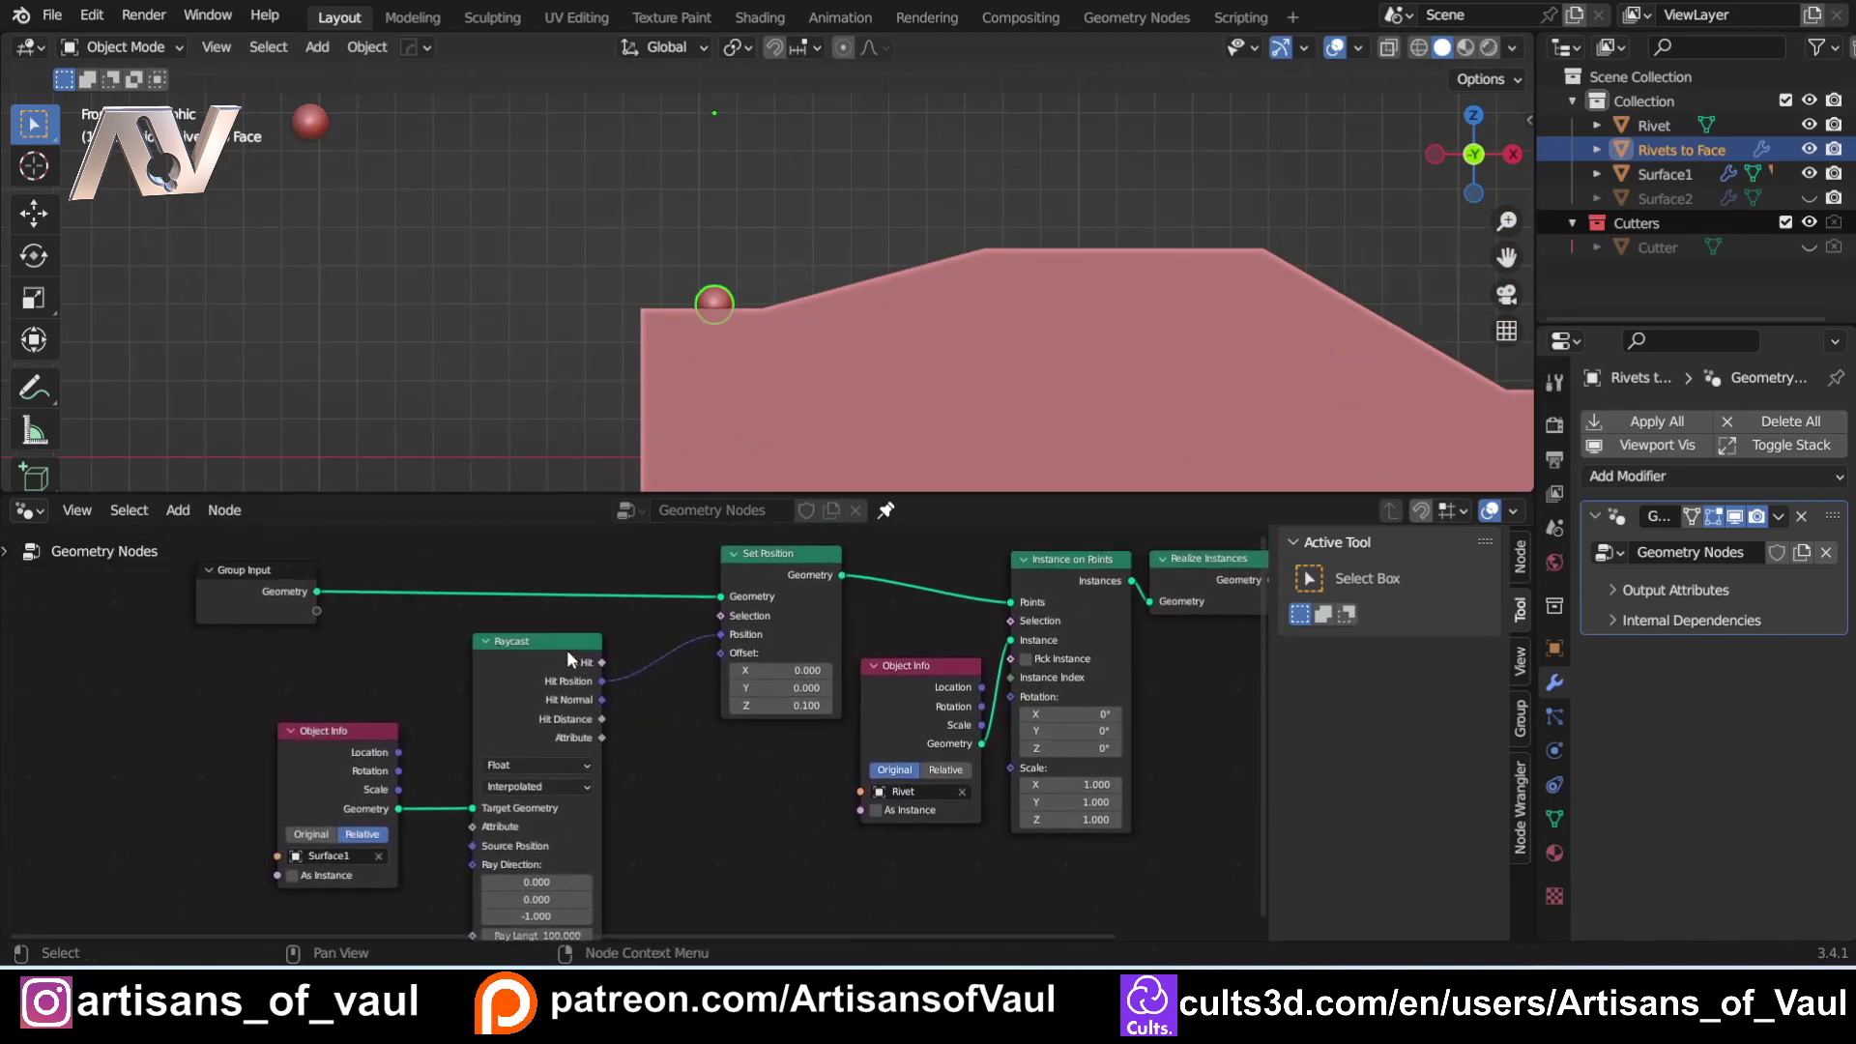
pyautogui.moveTo(566, 652); pyautogui.dragTo(406, 655)
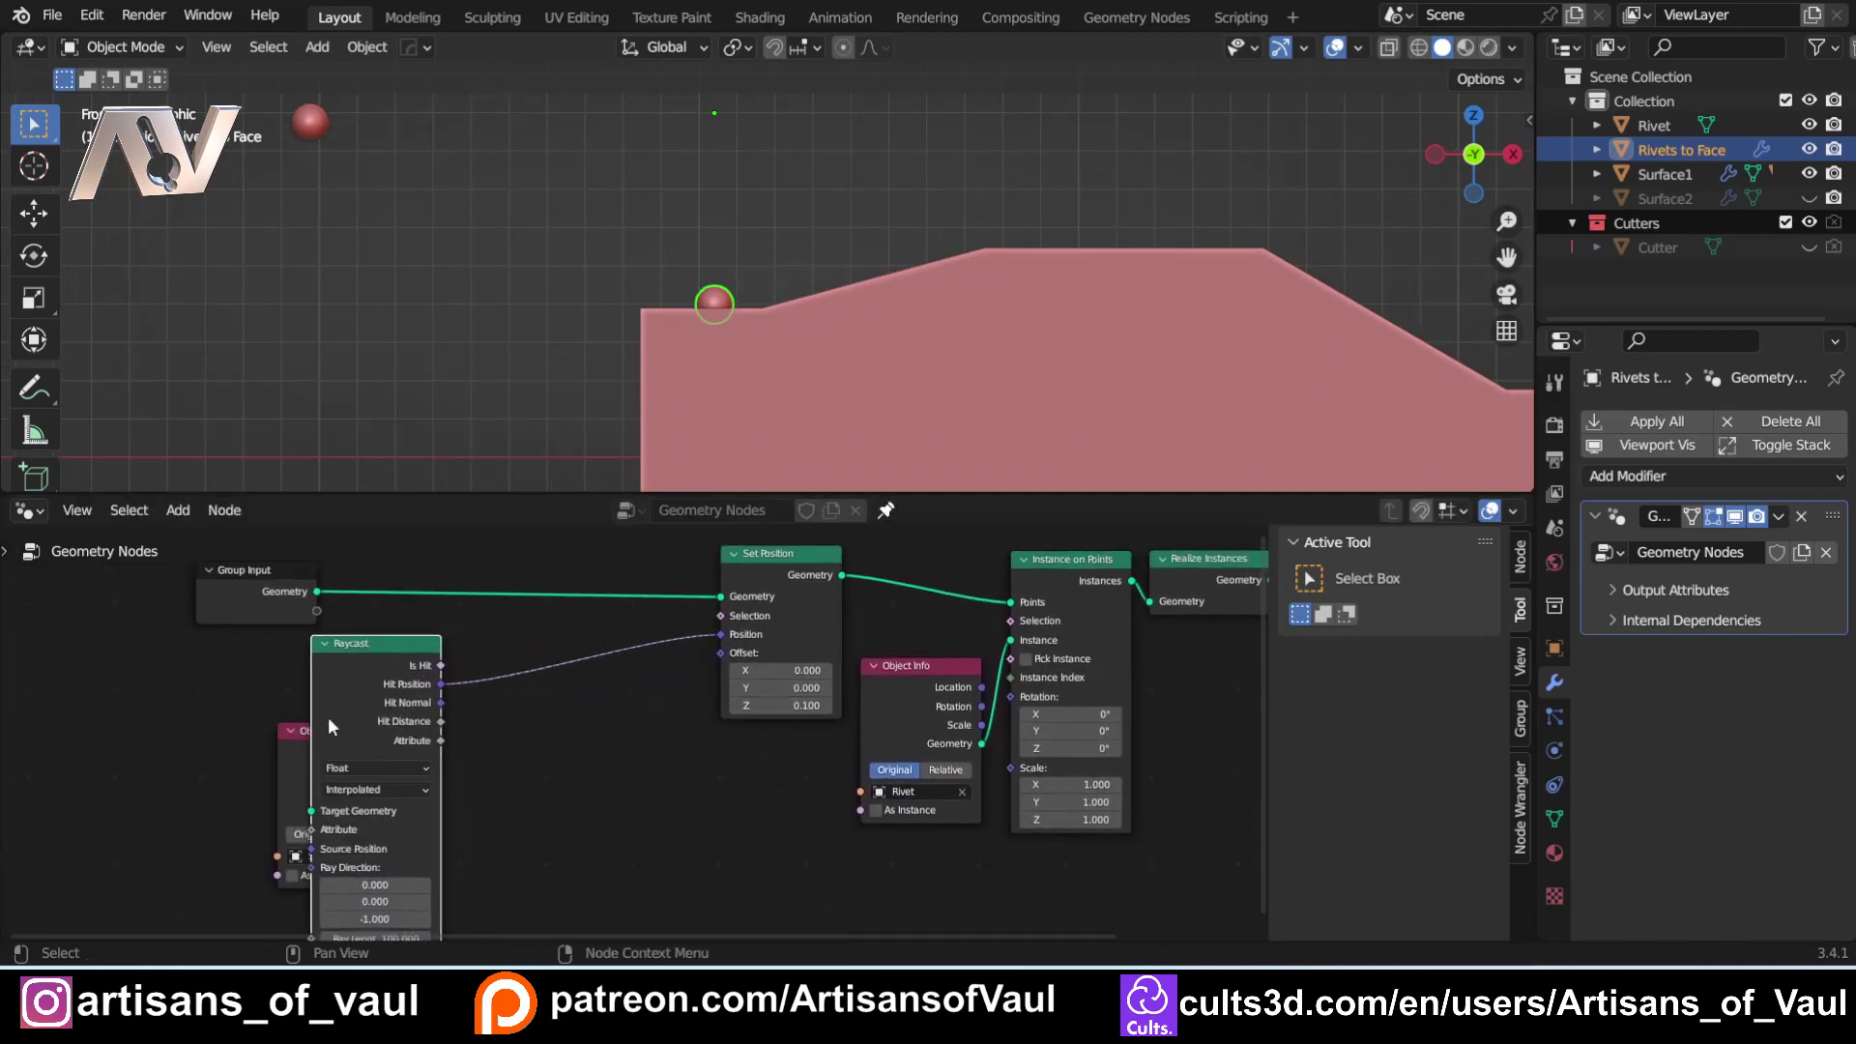
pyautogui.click(288, 731)
pyautogui.moveTo(304, 732); pyautogui.dragTo(166, 694)
pyautogui.click(135, 694)
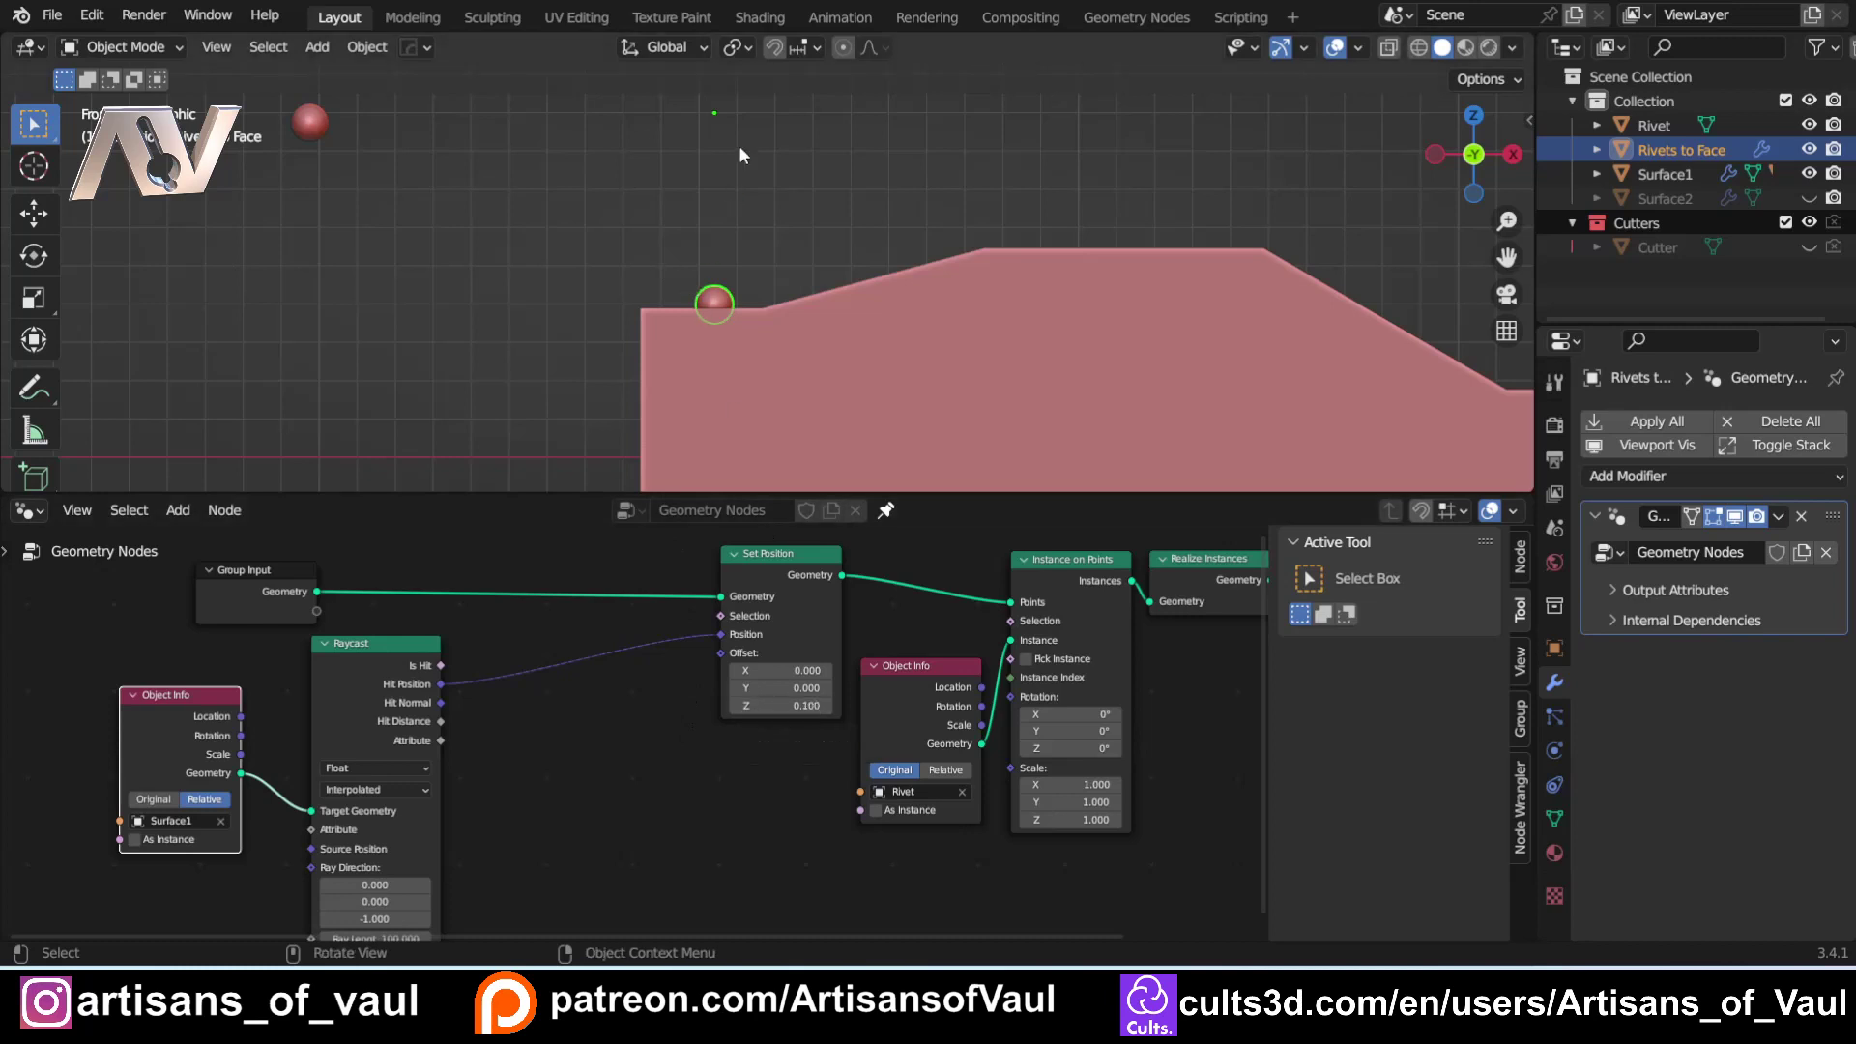
# Switch Rivets to Face to Edit Mode and duplicate its vertex along X above Surface1's first rising slope.
pyautogui.press('Tab')
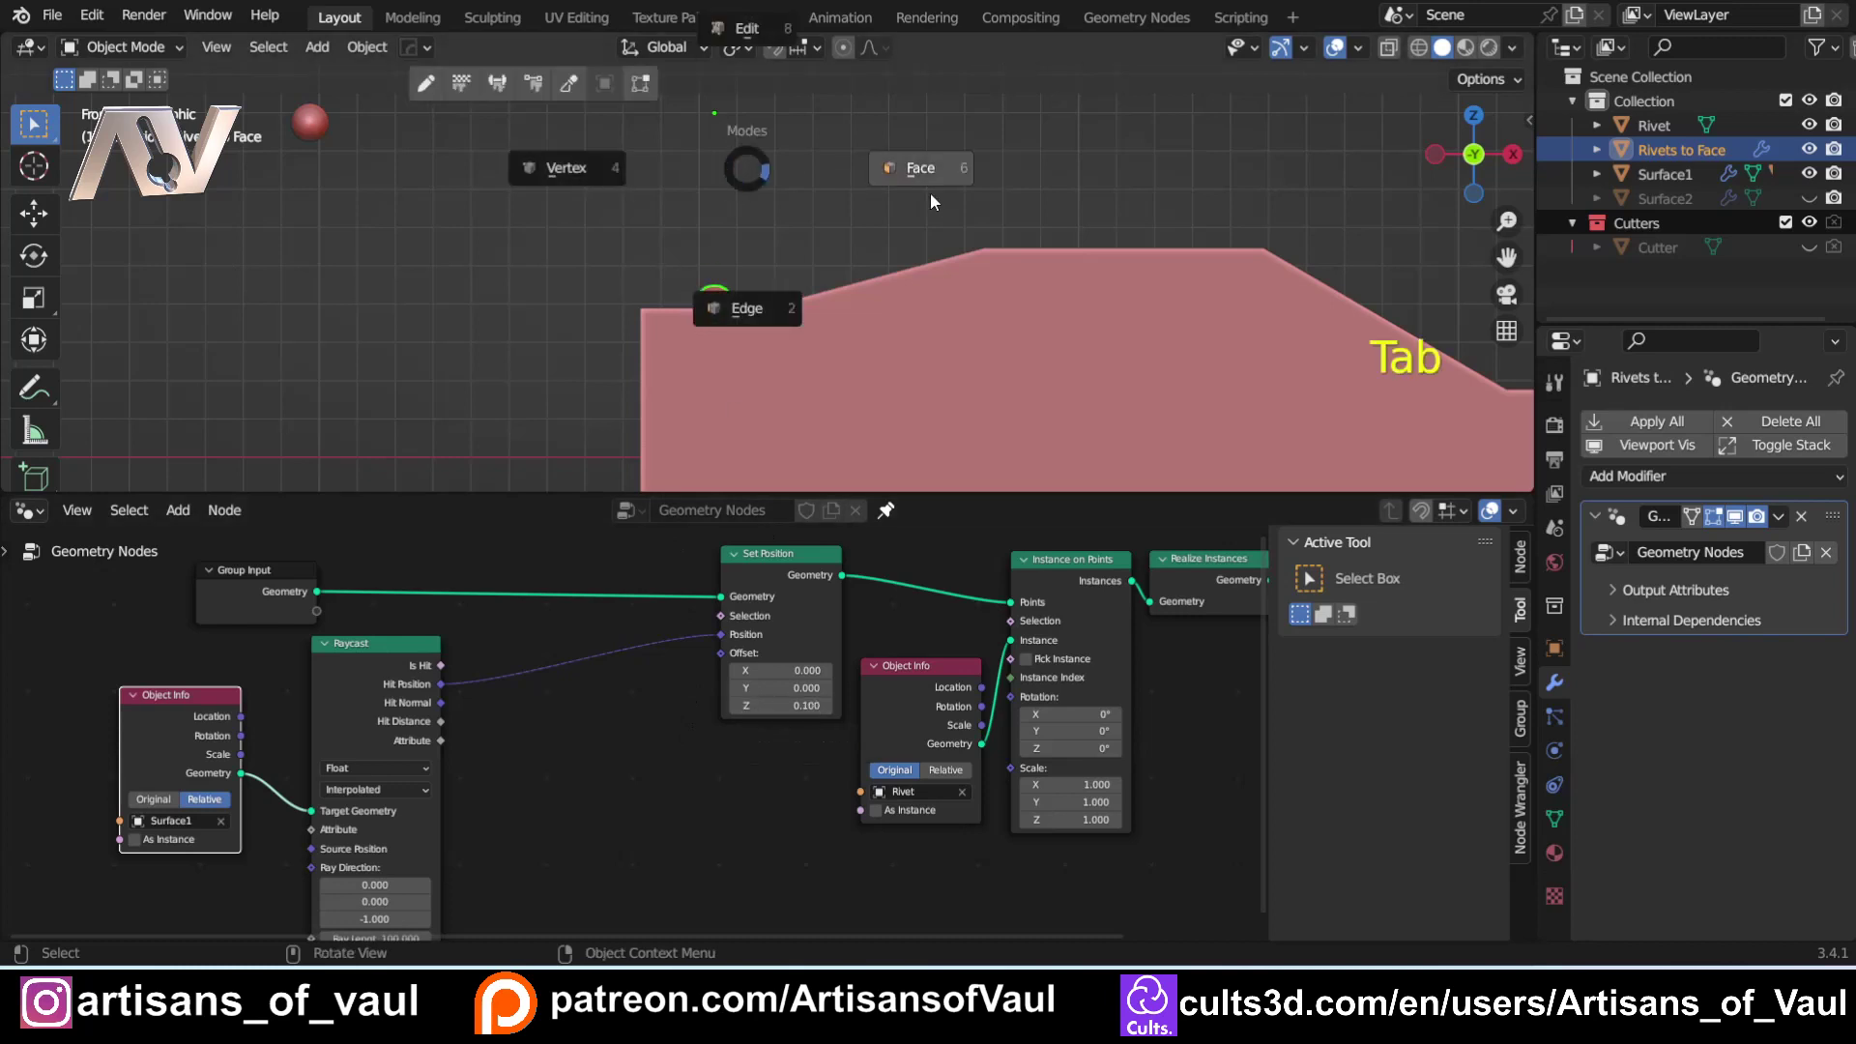
pyautogui.click(747, 27)
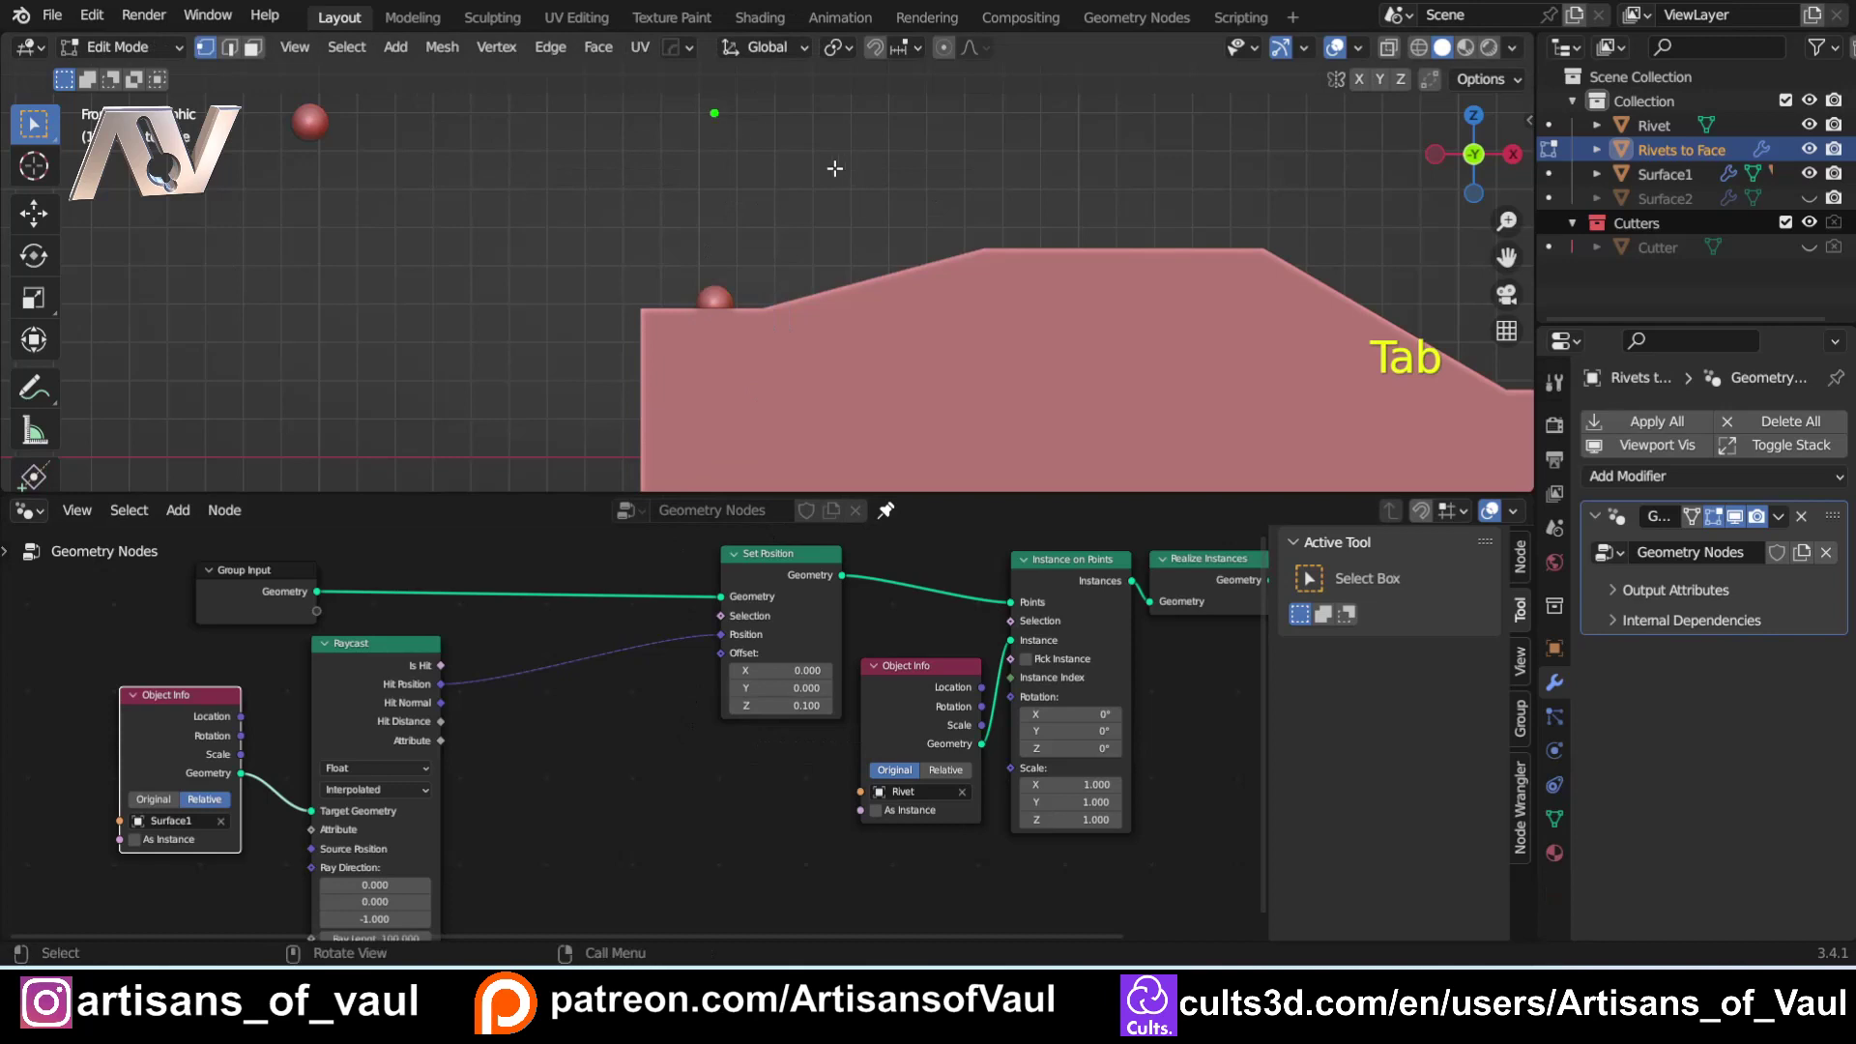
pyautogui.hotkey('shift', 'd')
pyautogui.press('x')
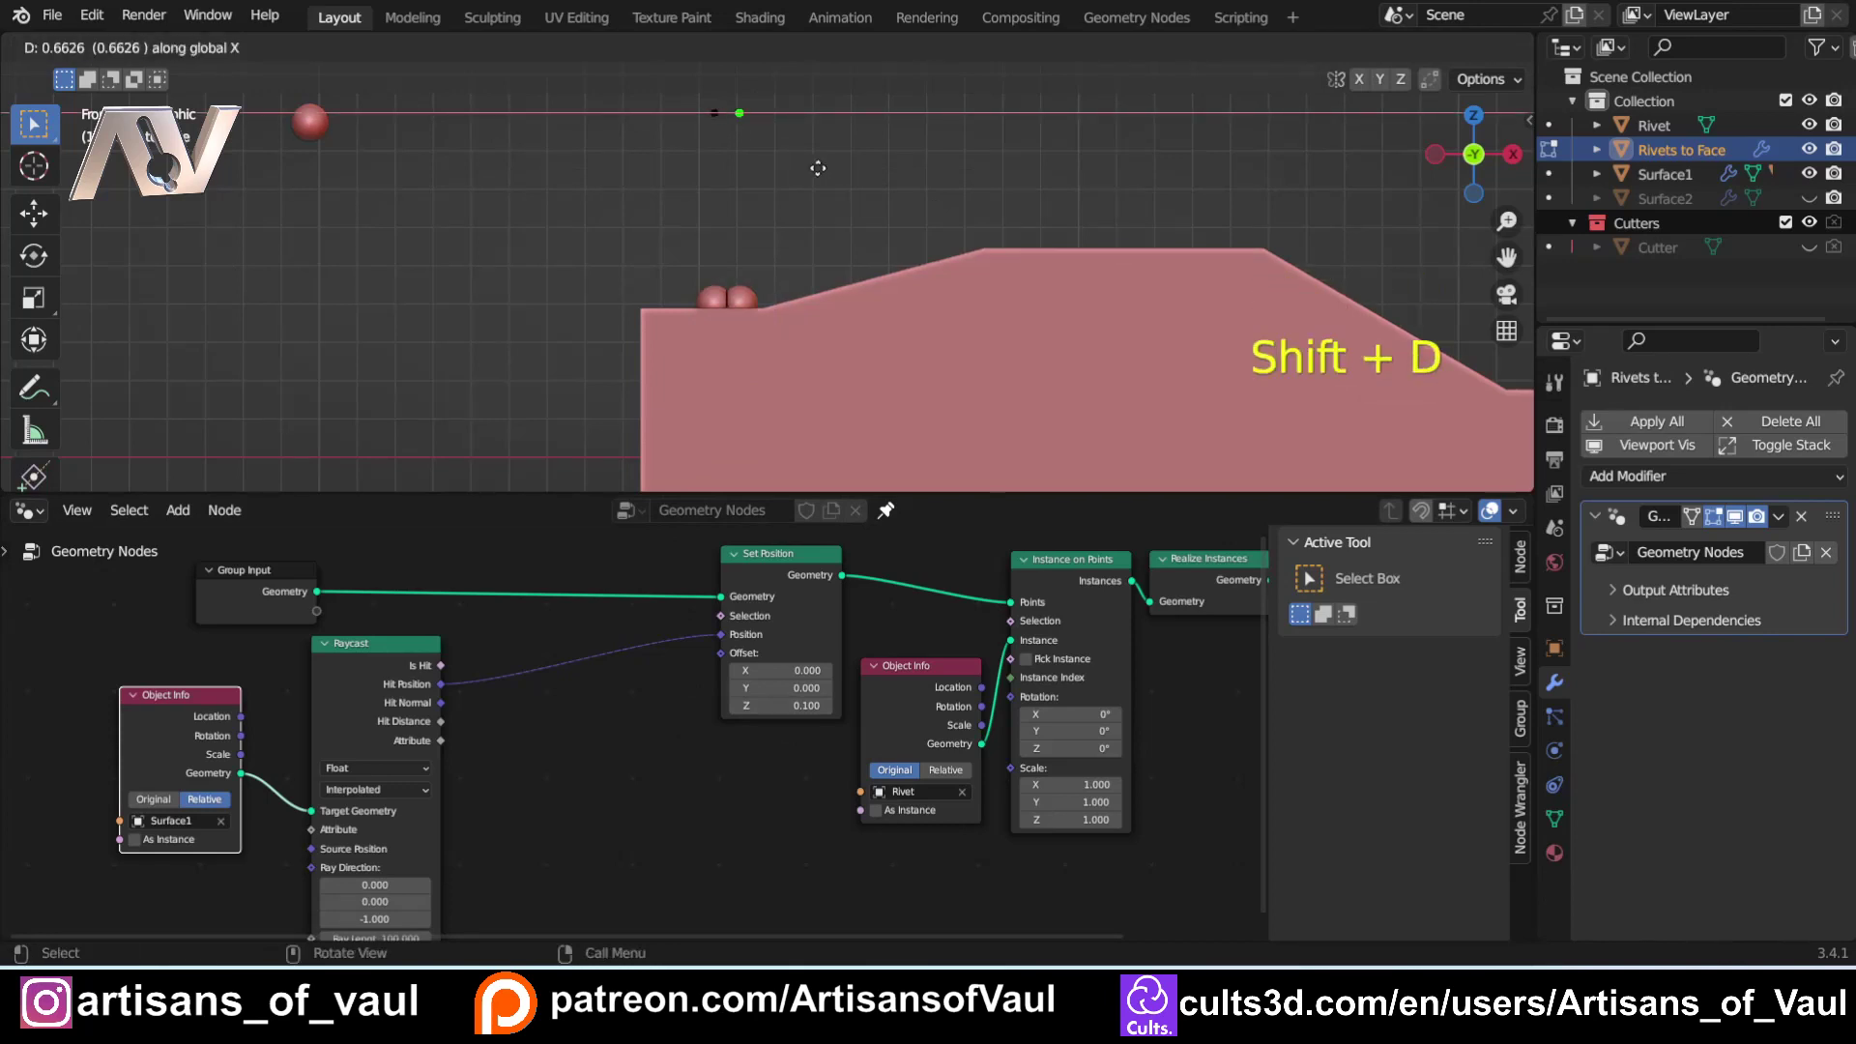
pyautogui.click(894, 169)
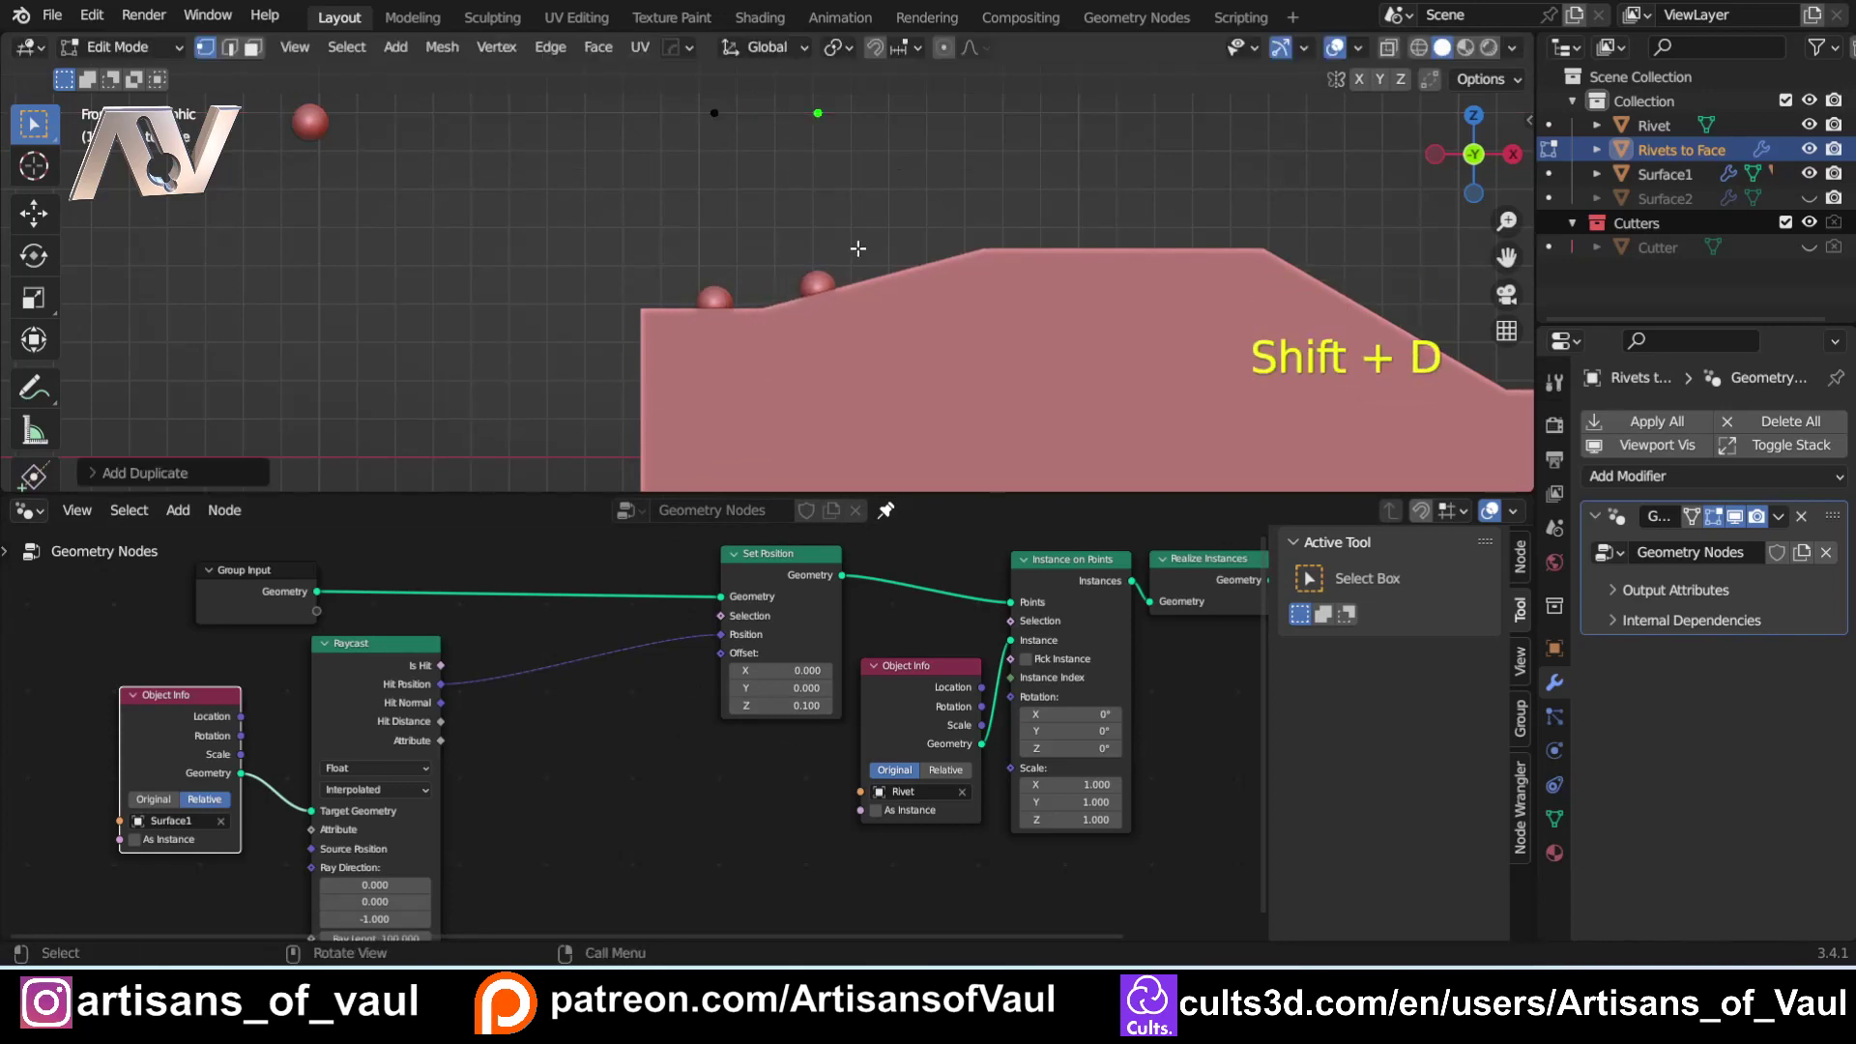
# Try a Z offset of 0 on Set Position, and restore it to 0.1 to compare both rivets.
pyautogui.doubleClick(783, 706)
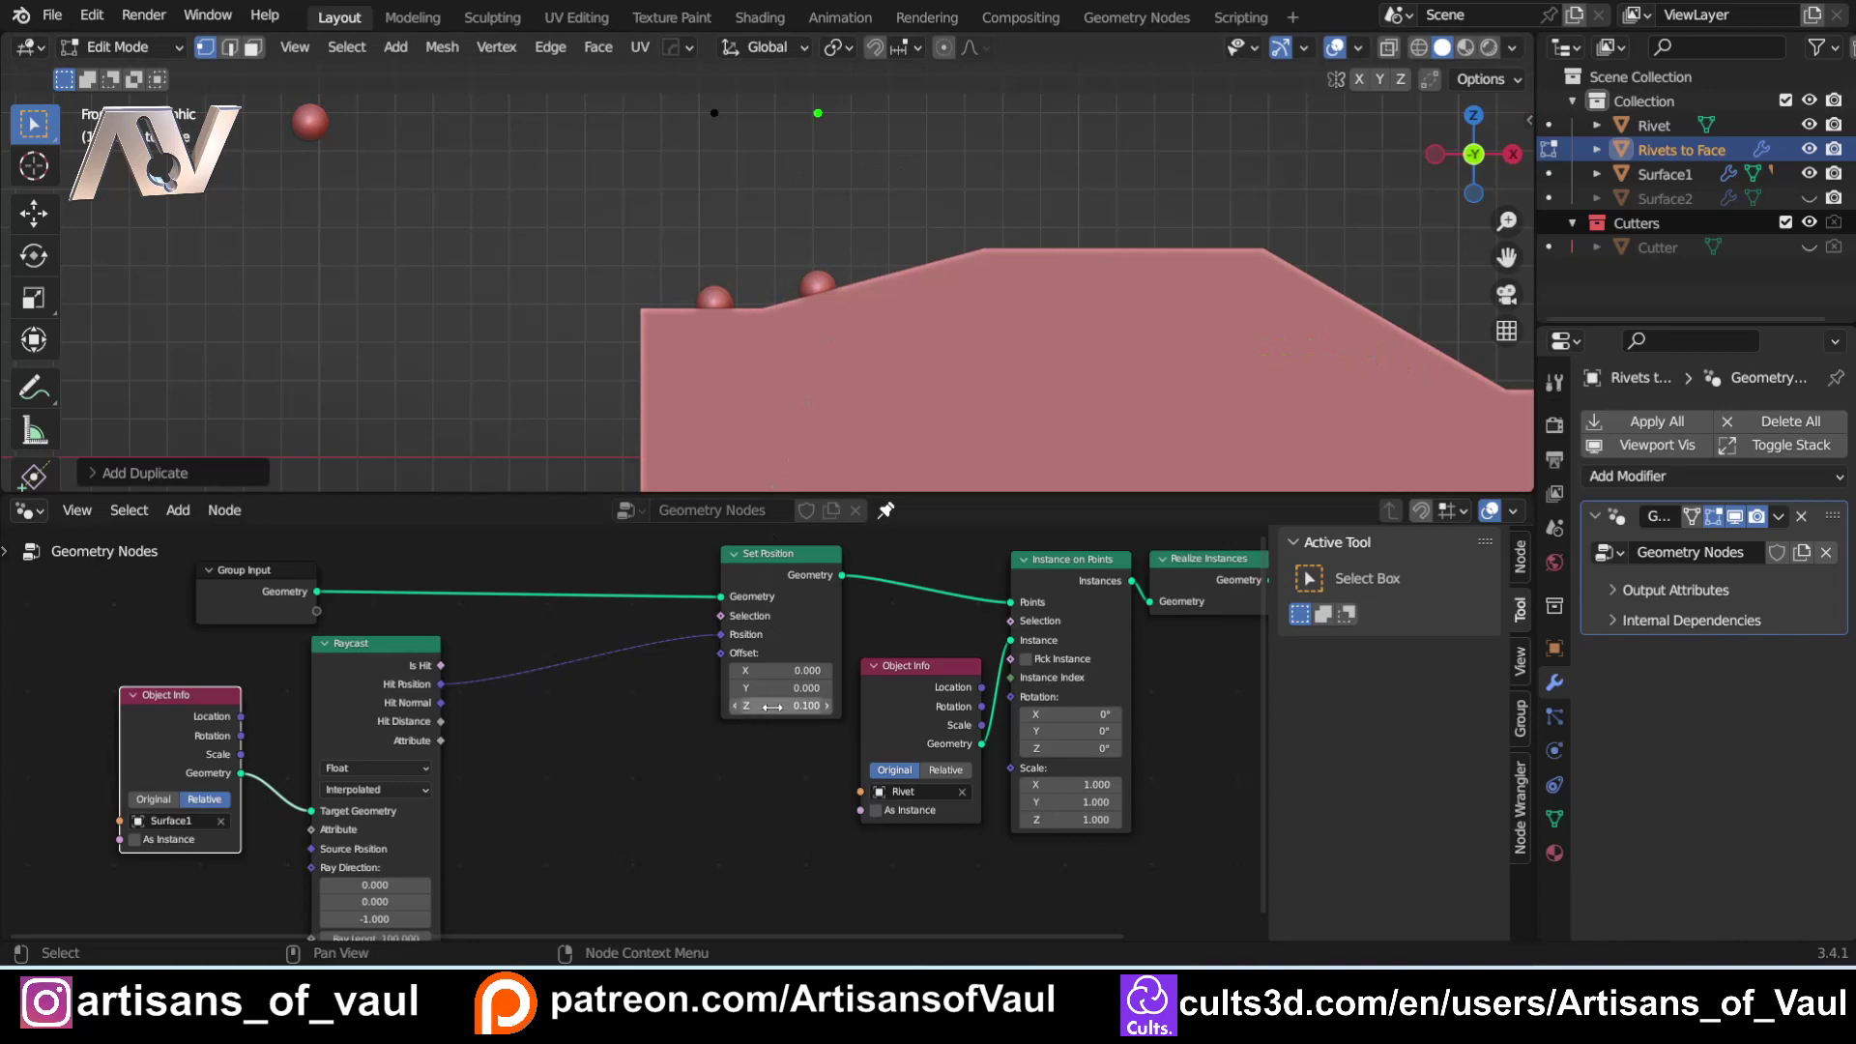
pyautogui.write('0')
pyautogui.press('Return')
pyautogui.moveTo(783, 705)
pyautogui.mouseDown()
pyautogui.moveTo(820, 706)
pyautogui.moveTo(791, 706)
pyautogui.mouseUp()
pyautogui.scroll(2, 944, 246)
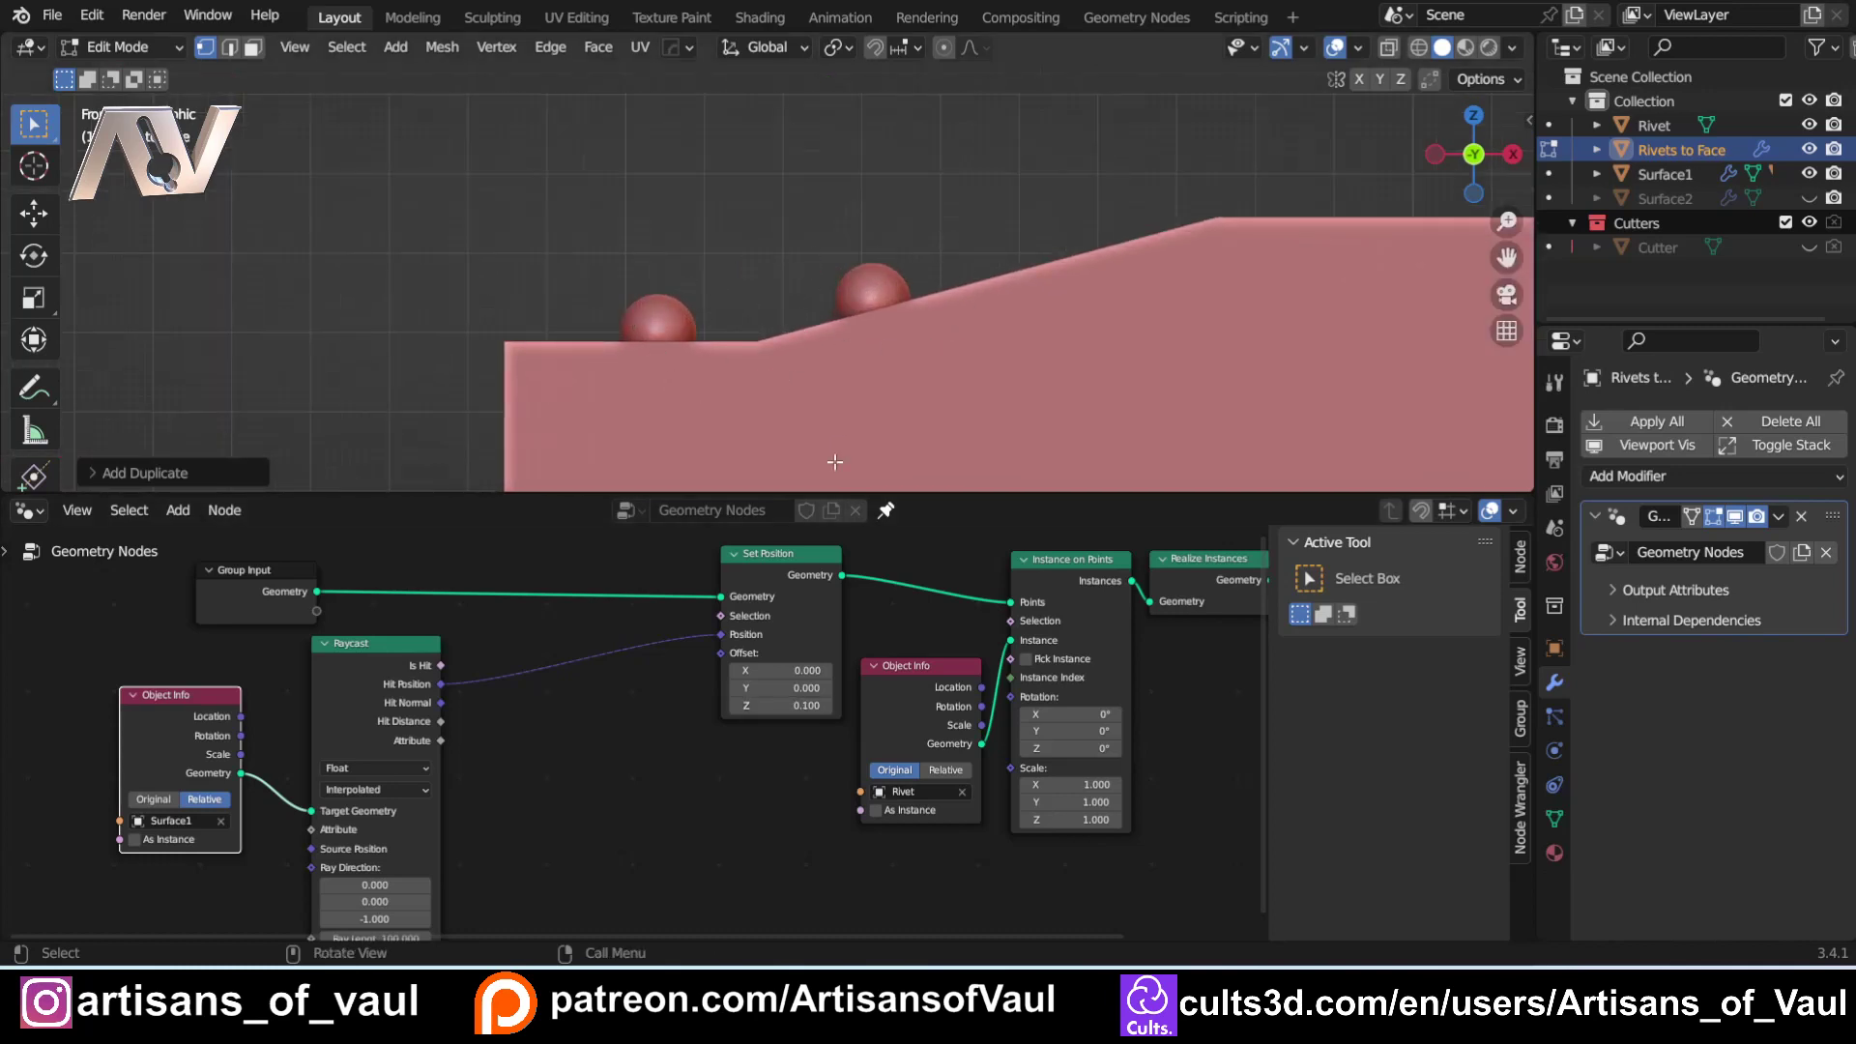
pyautogui.keyDown('shift'); pyautogui.moveTo(874, 353); pyautogui.dragTo(771, 371, button='middle'); pyautogui.keyUp('shift')
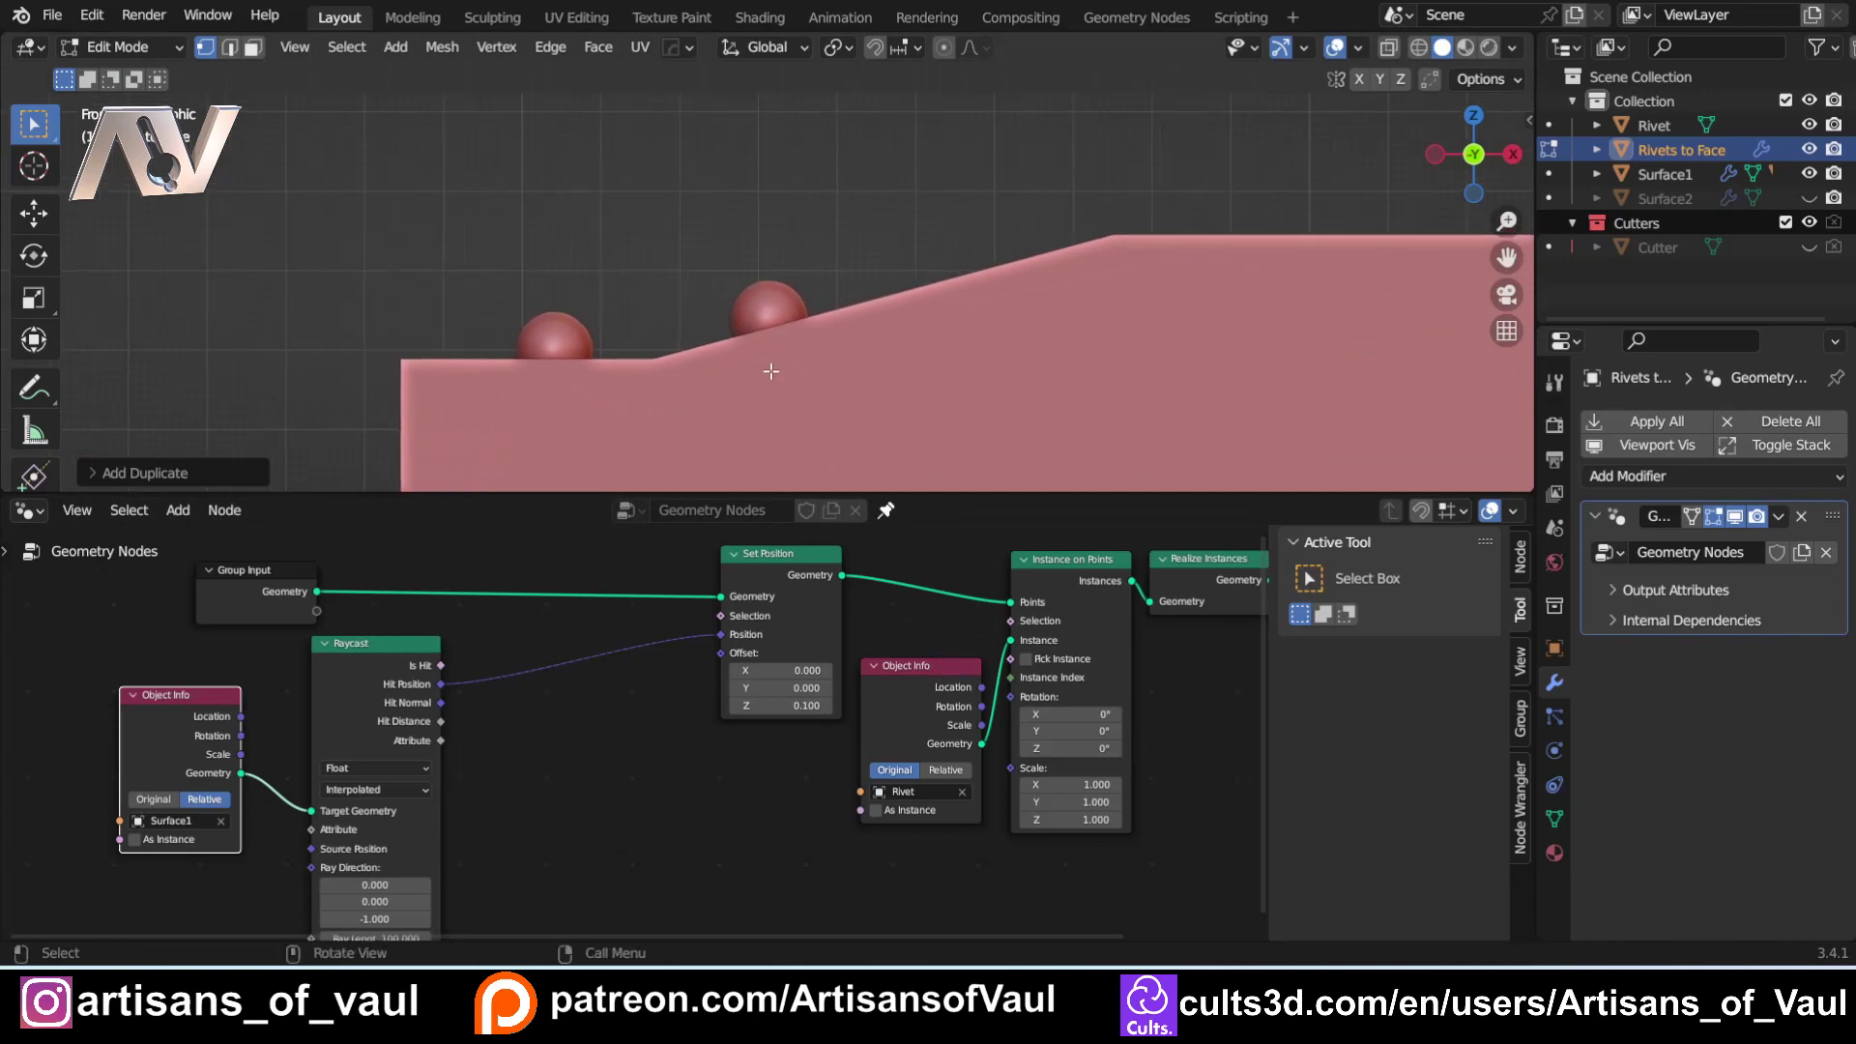
# Move the duplicated vertex along X until its rivet sits on Surface1's first descending slope.
pyautogui.scroll(-2, 899, 412)
pyautogui.keyDown('shift'); pyautogui.moveTo(928, 348); pyautogui.dragTo(679, 357, button='middle'); pyautogui.keyUp('shift')
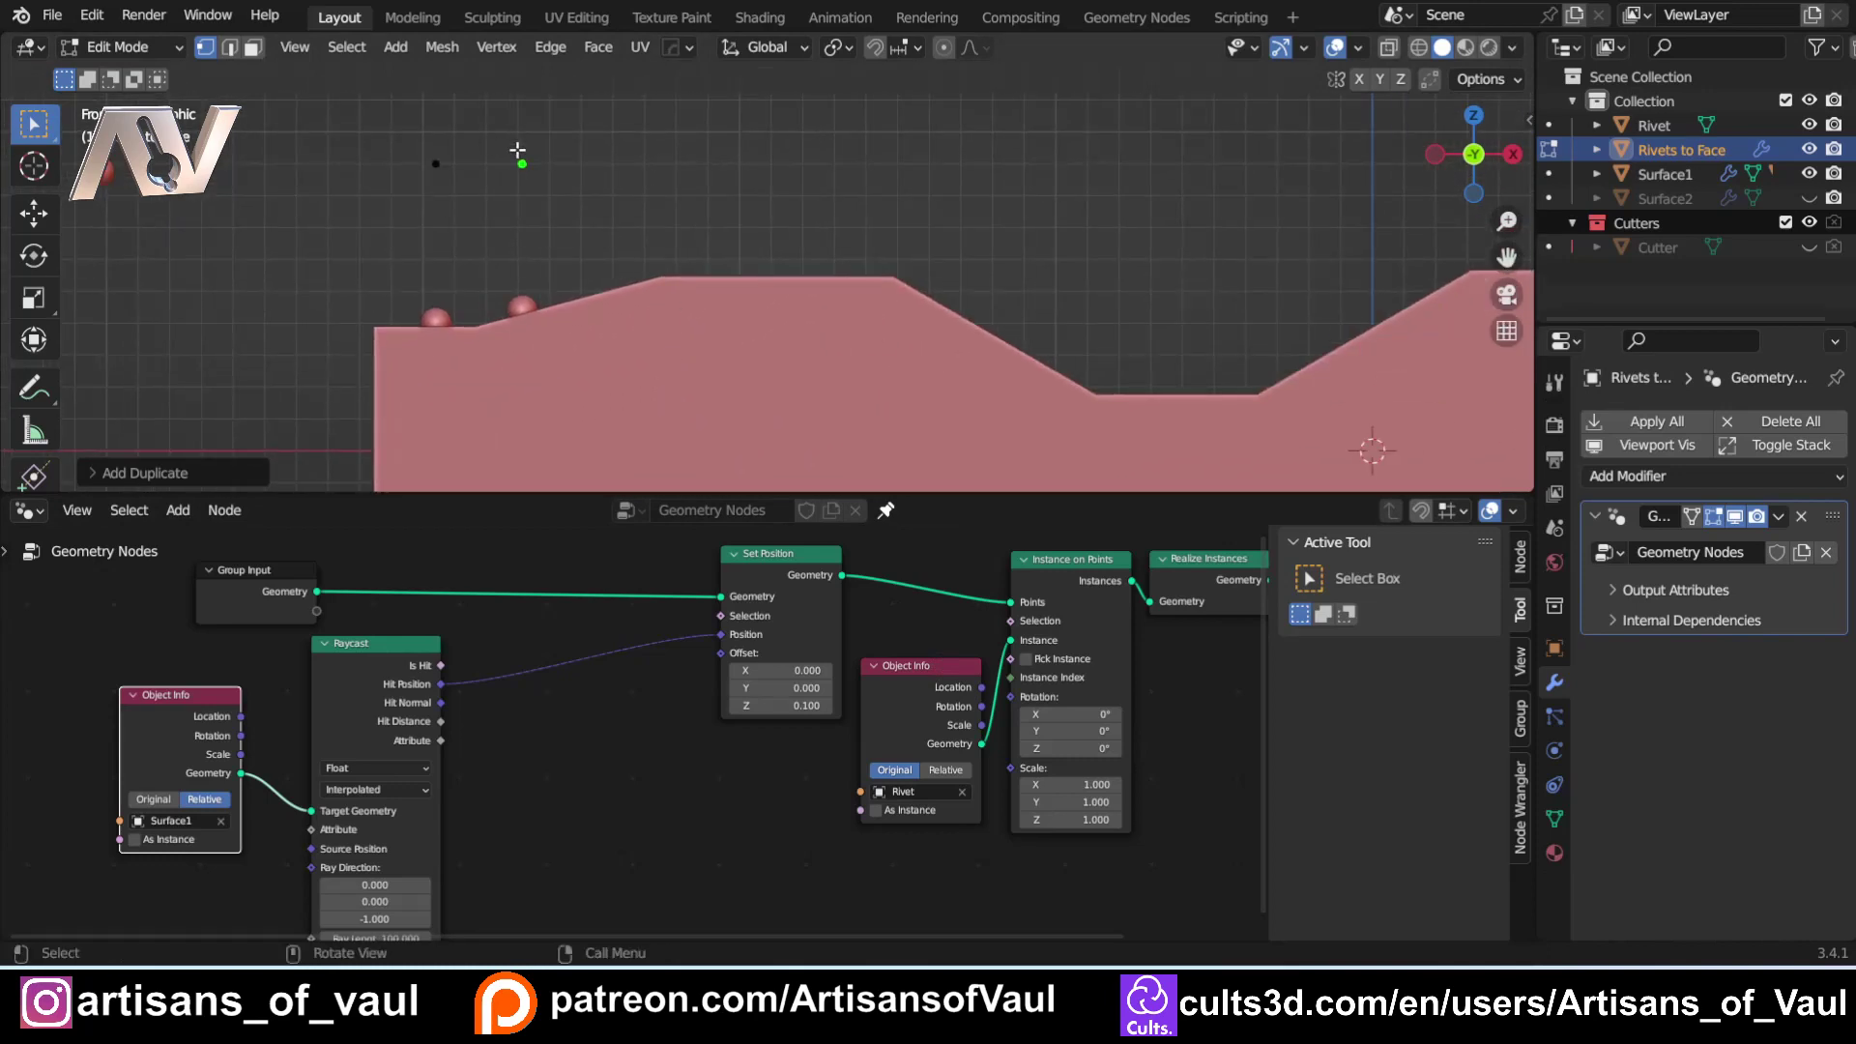
pyautogui.press('g')
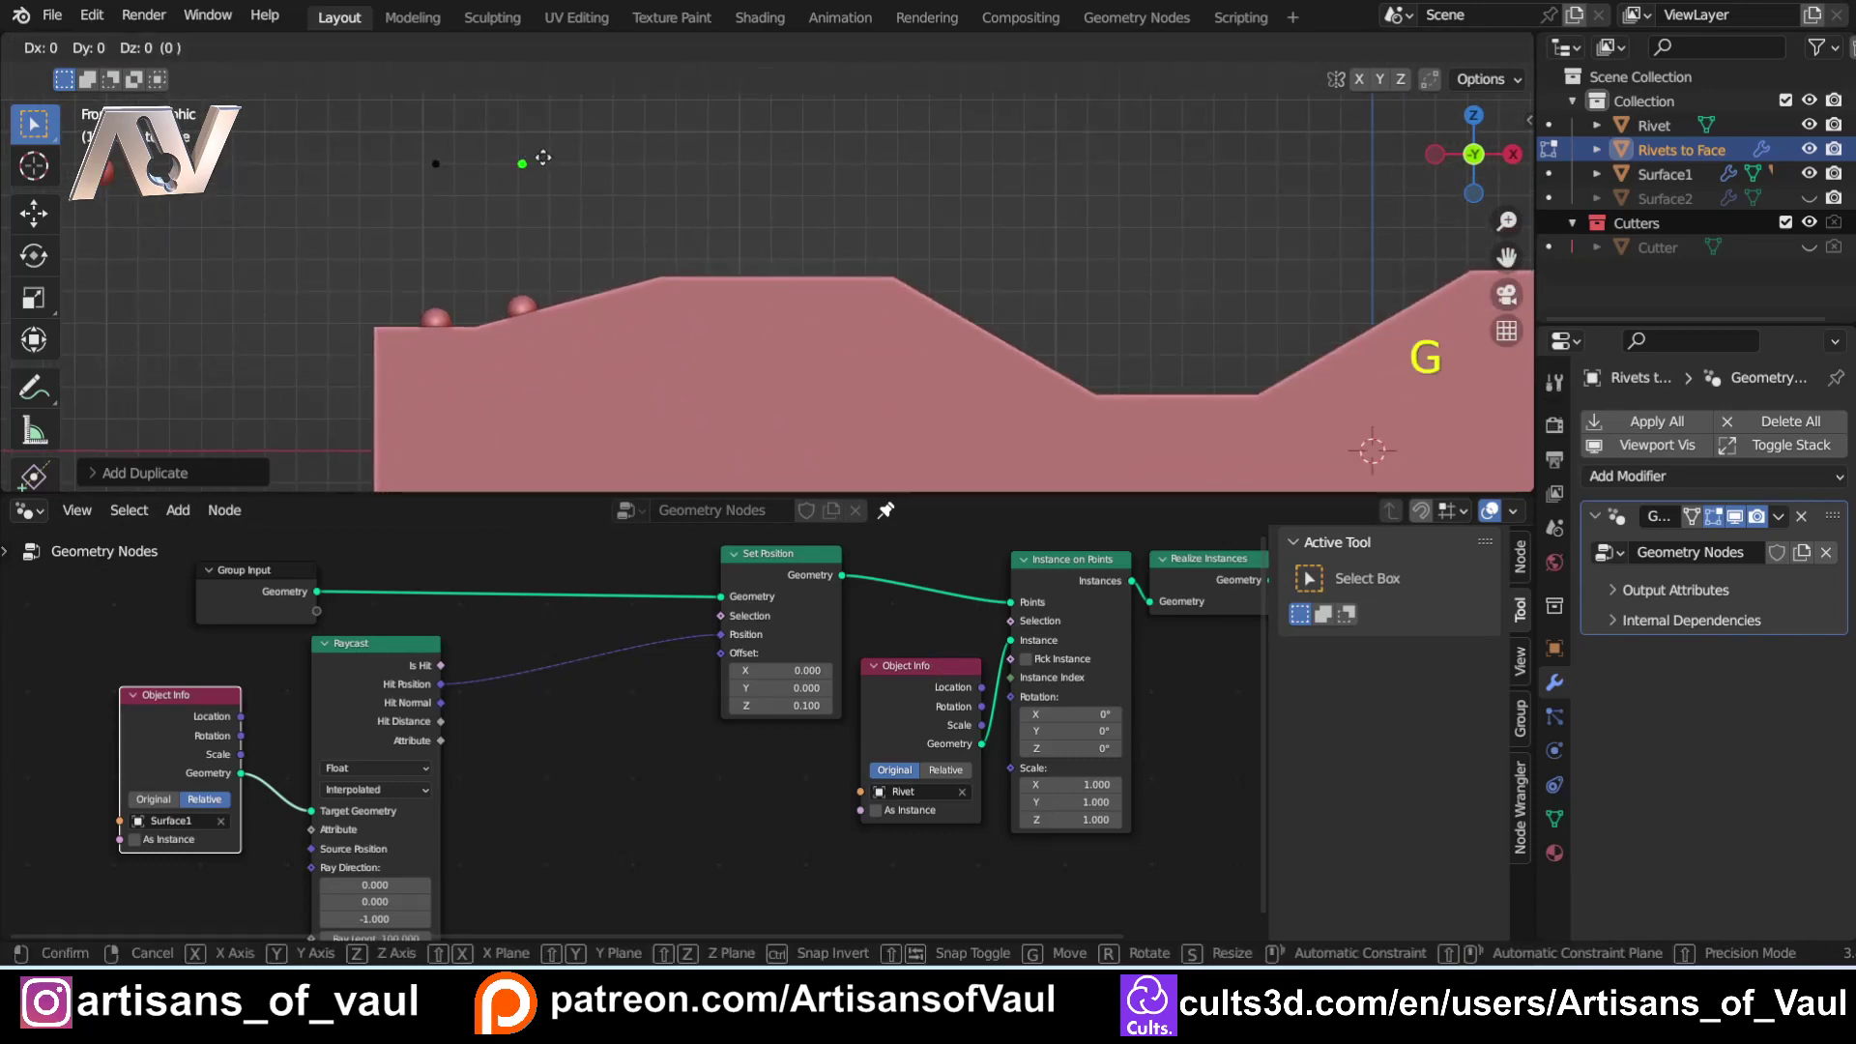
pyautogui.press('x')
pyautogui.click(1000, 280)
pyautogui.keyDown('shift'); pyautogui.moveTo(1028, 290); pyautogui.dragTo(851, 305, button='middle'); pyautogui.keyUp('shift')
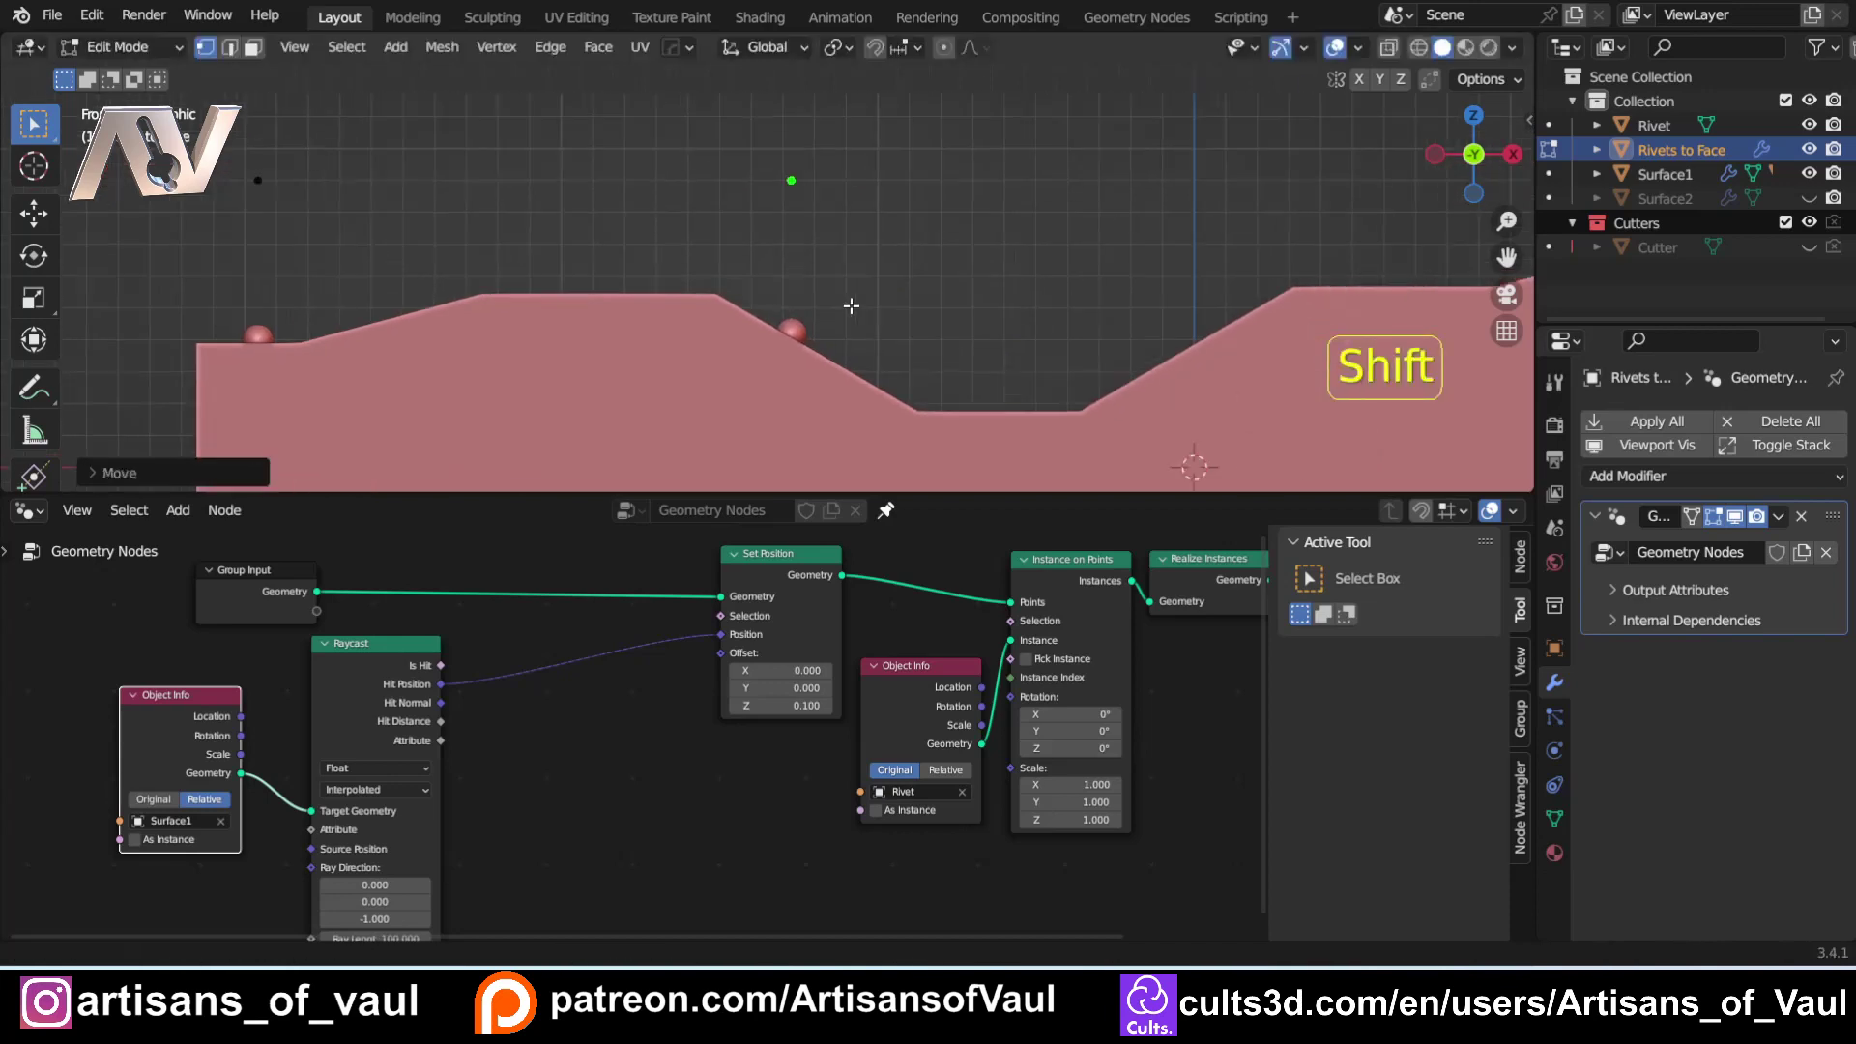
pyautogui.scroll(4, 850, 306)
# Switch Set Position's Z offset between 0 and 0.1 to compare the rivet's shift on the descending slope.
pyautogui.click(735, 706)
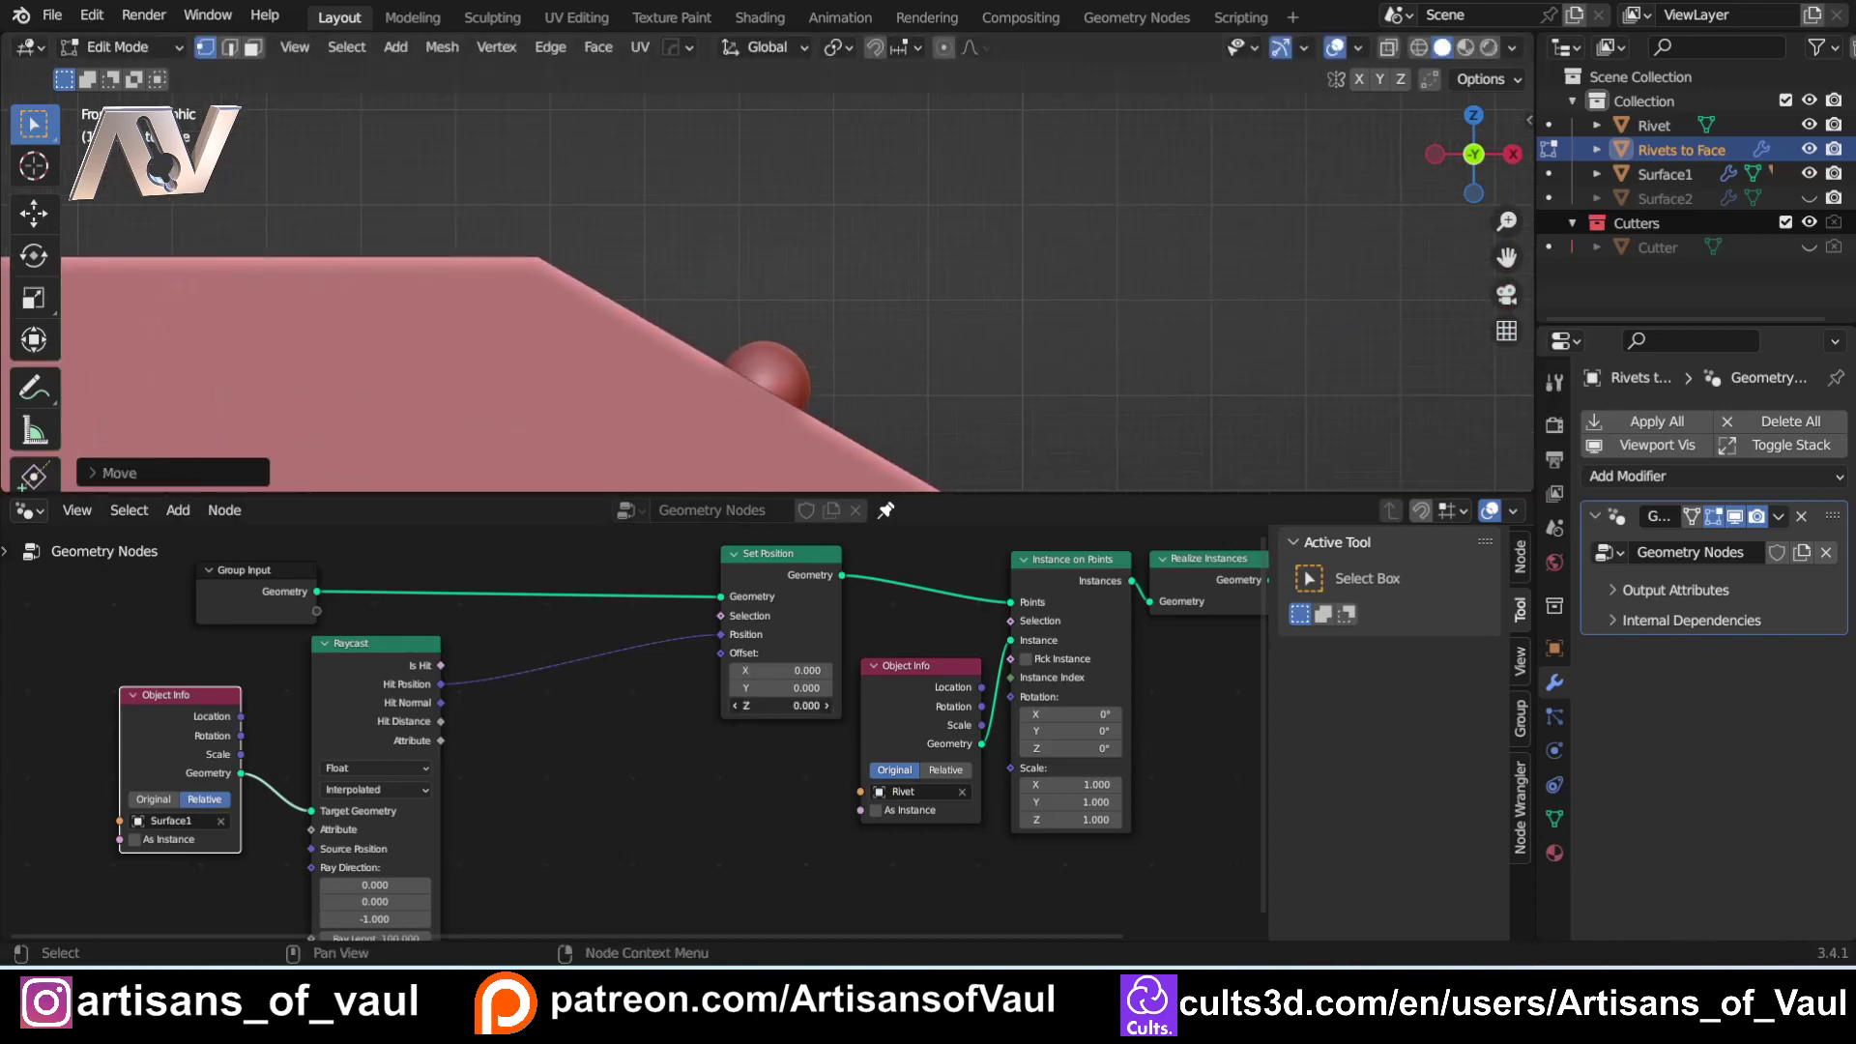
pyautogui.hotkey('ctrl', 'z')
pyautogui.hotkey('ctrl', 'shift', 'z')
pyautogui.hotkey('ctrl', 'z')
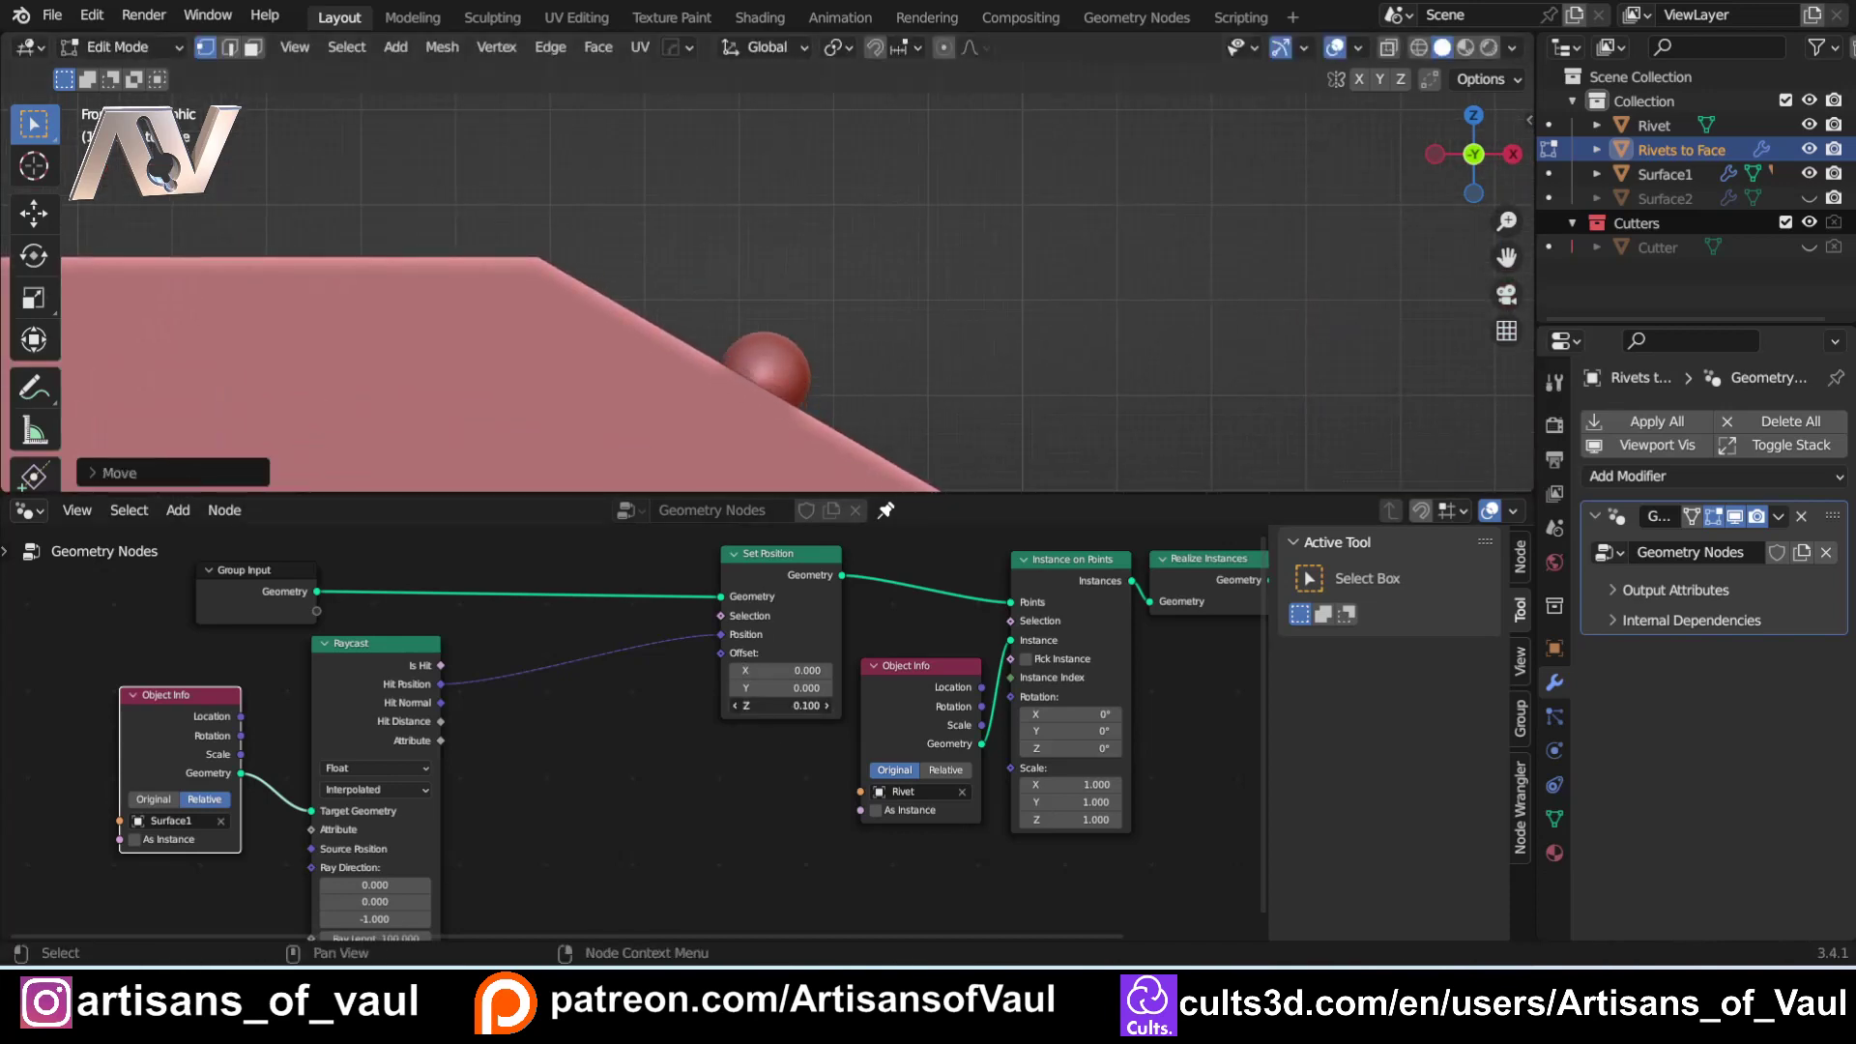
pyautogui.click(735, 705)
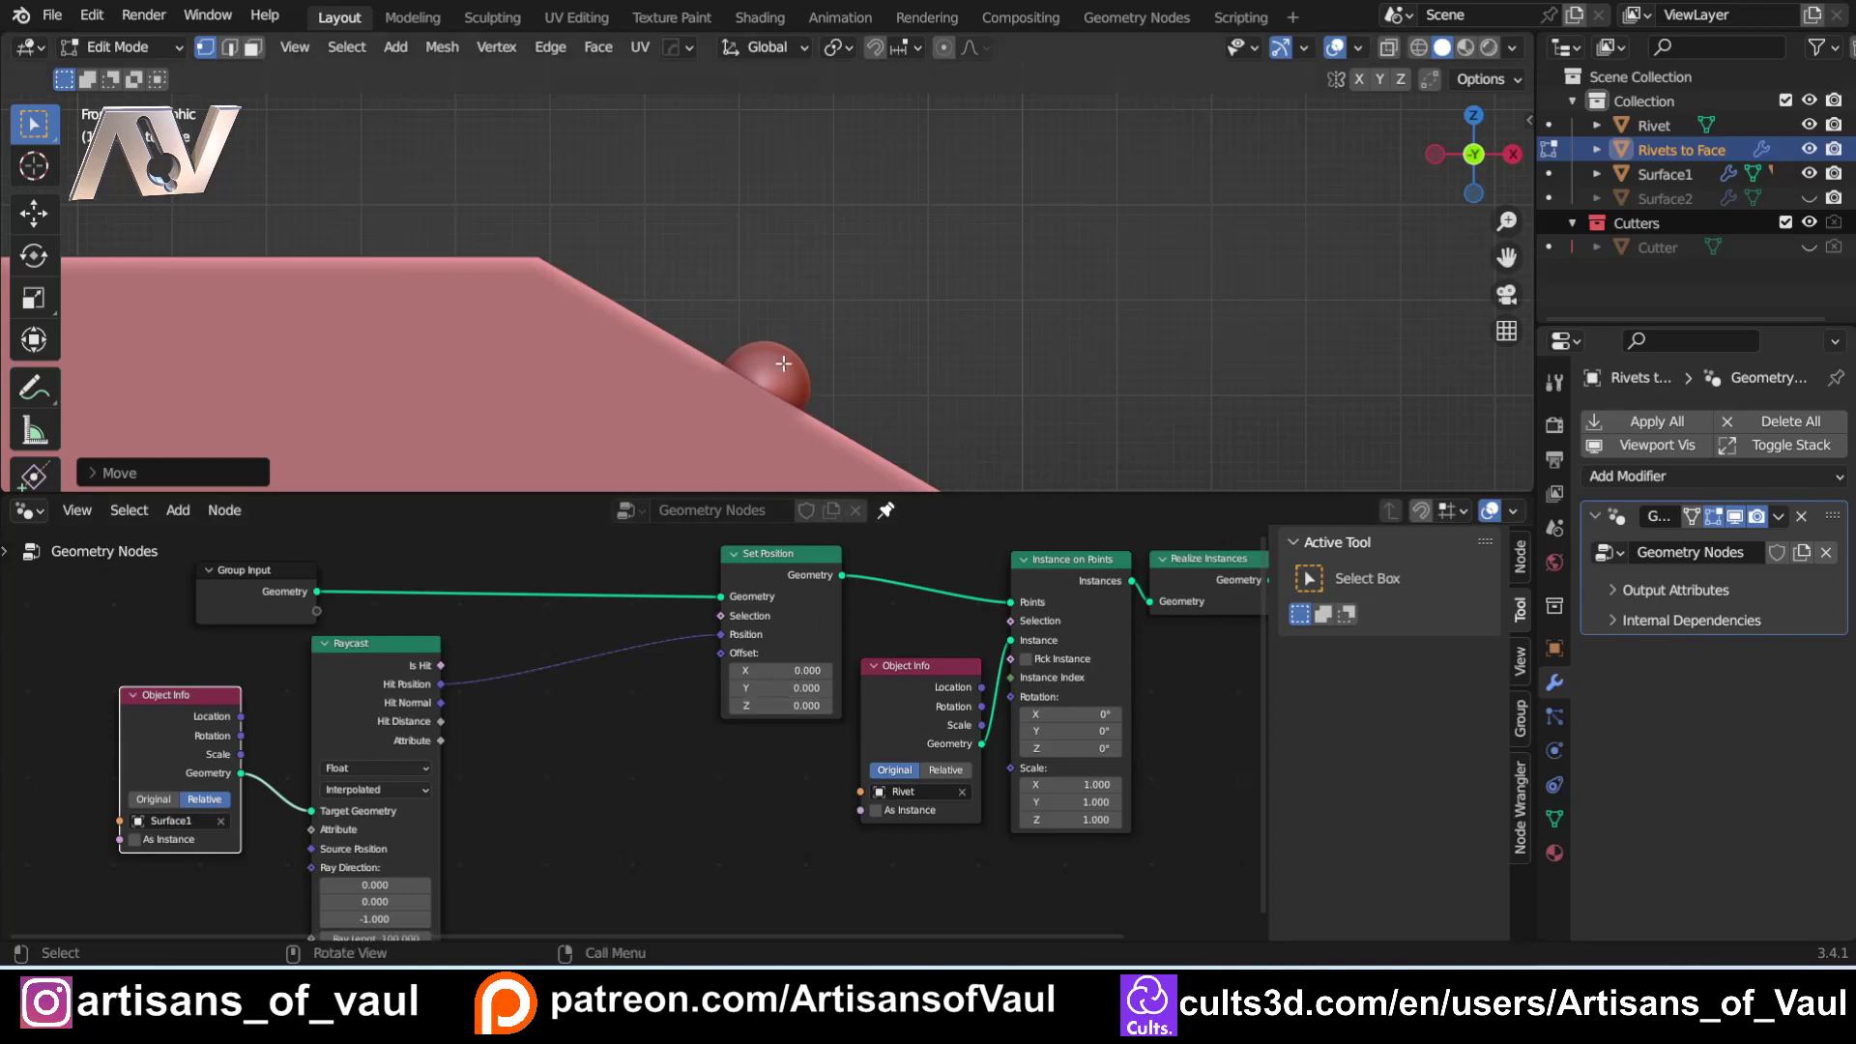
# Annotate a vertical arrow at the rivet, undo it, and draw one pointing outward from the descending slope instead.
pyautogui.keyDown('shift'); pyautogui.moveTo(708, 378); pyautogui.dragTo(619, 348, button='middle'); pyautogui.keyUp('shift')
pyautogui.scroll(-2, 560, 328)
pyautogui.scroll(2, 542, 310)
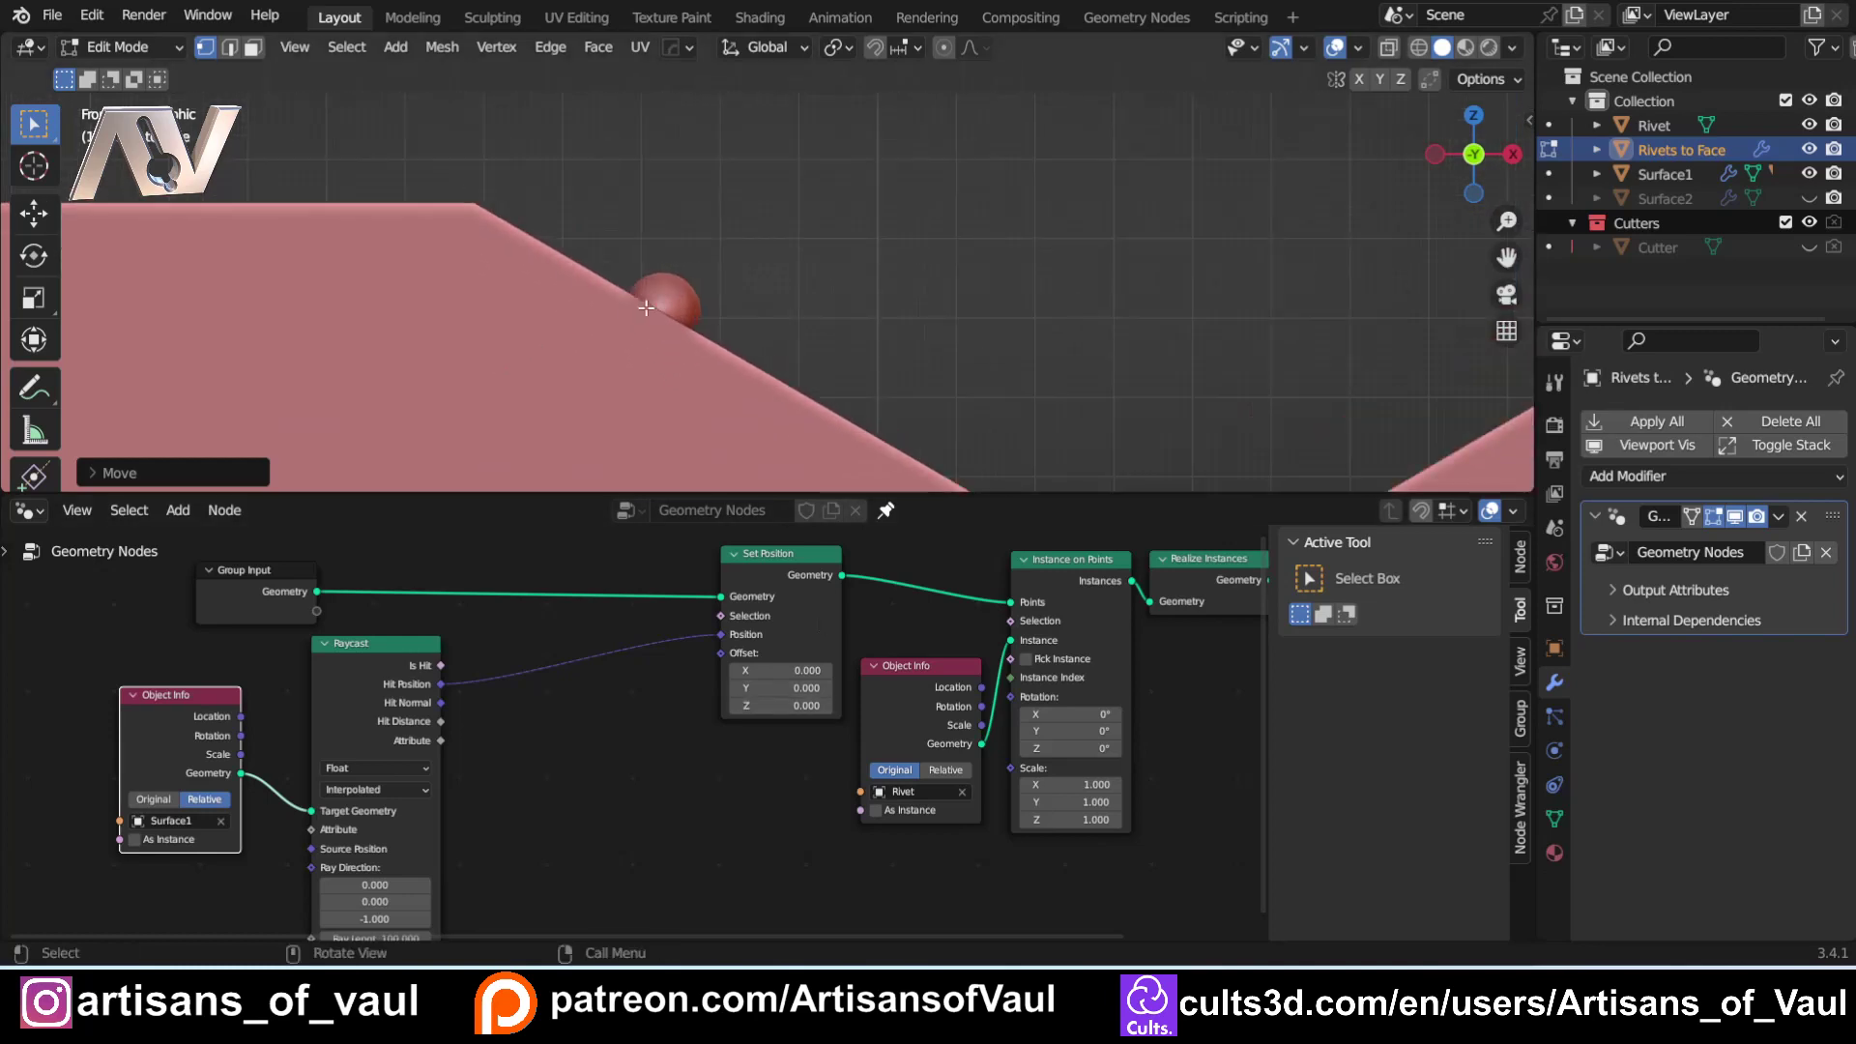
pyautogui.click(35, 387)
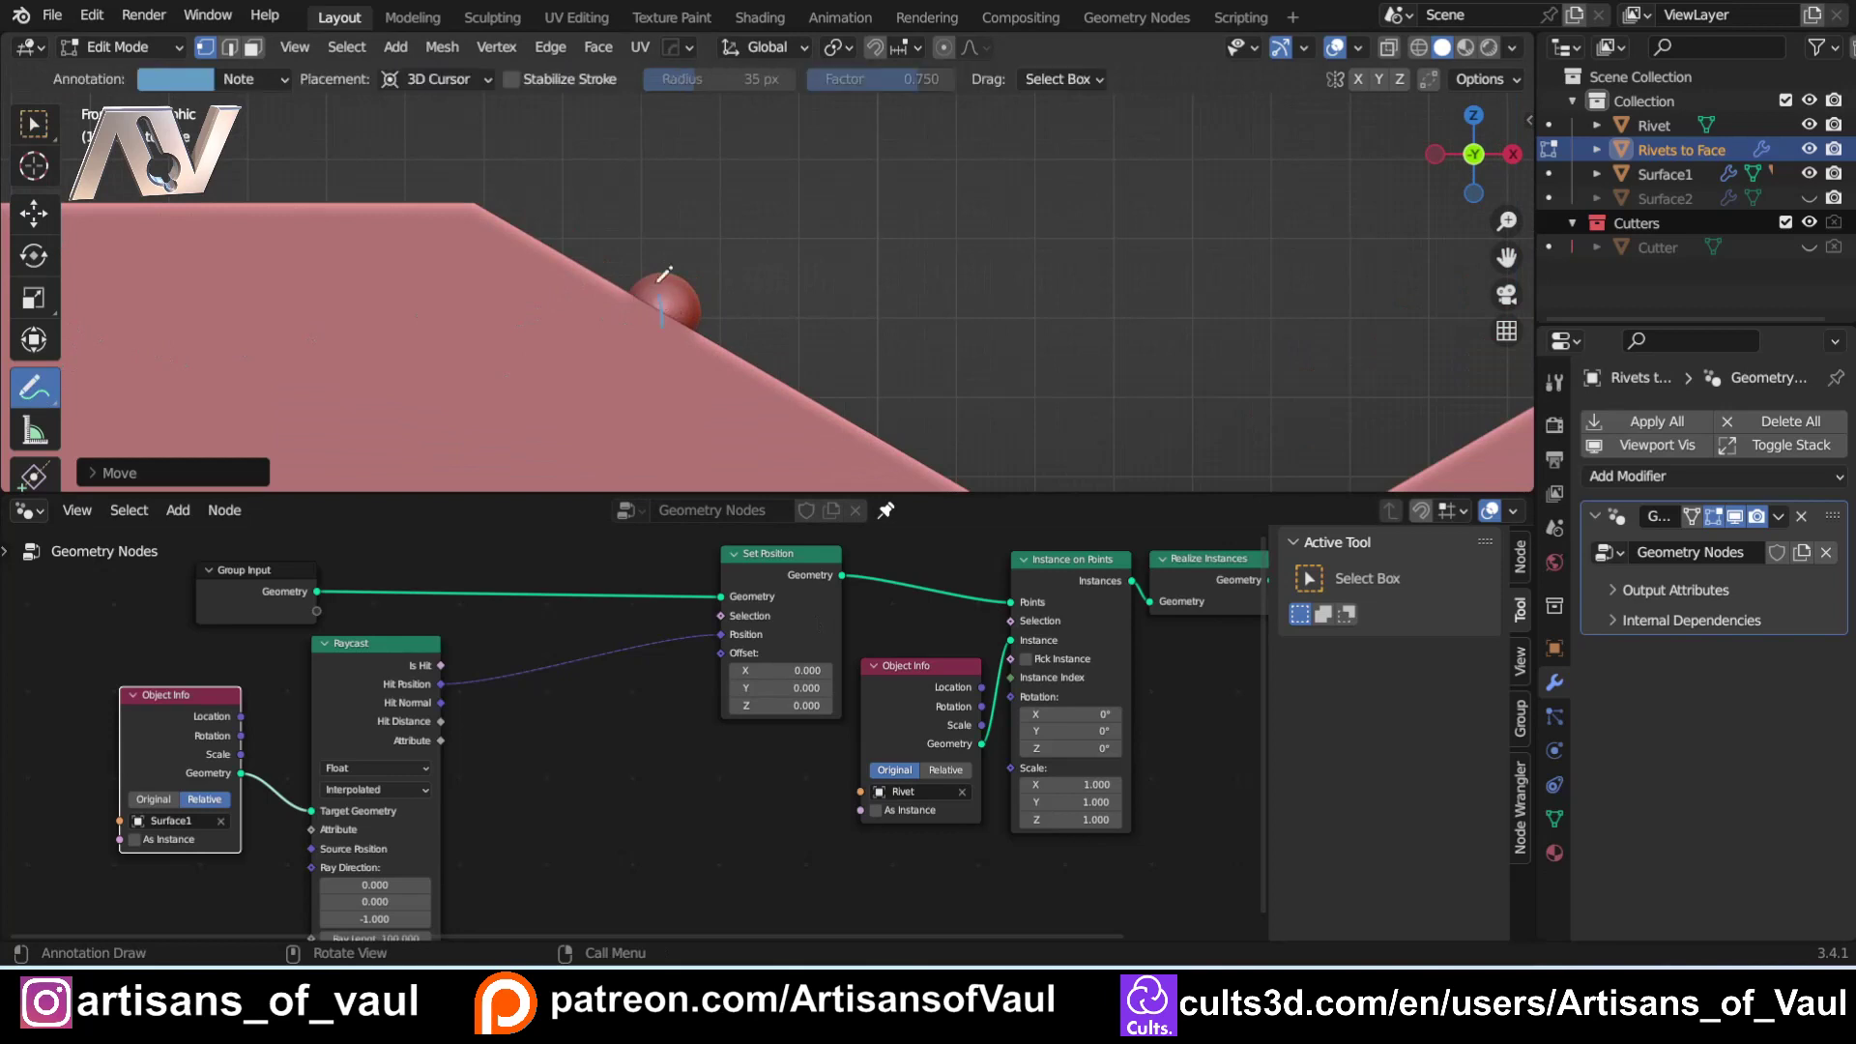
pyautogui.moveTo(661, 327); pyautogui.dragTo(657, 204)
pyautogui.hotkey('ctrl', 'z')
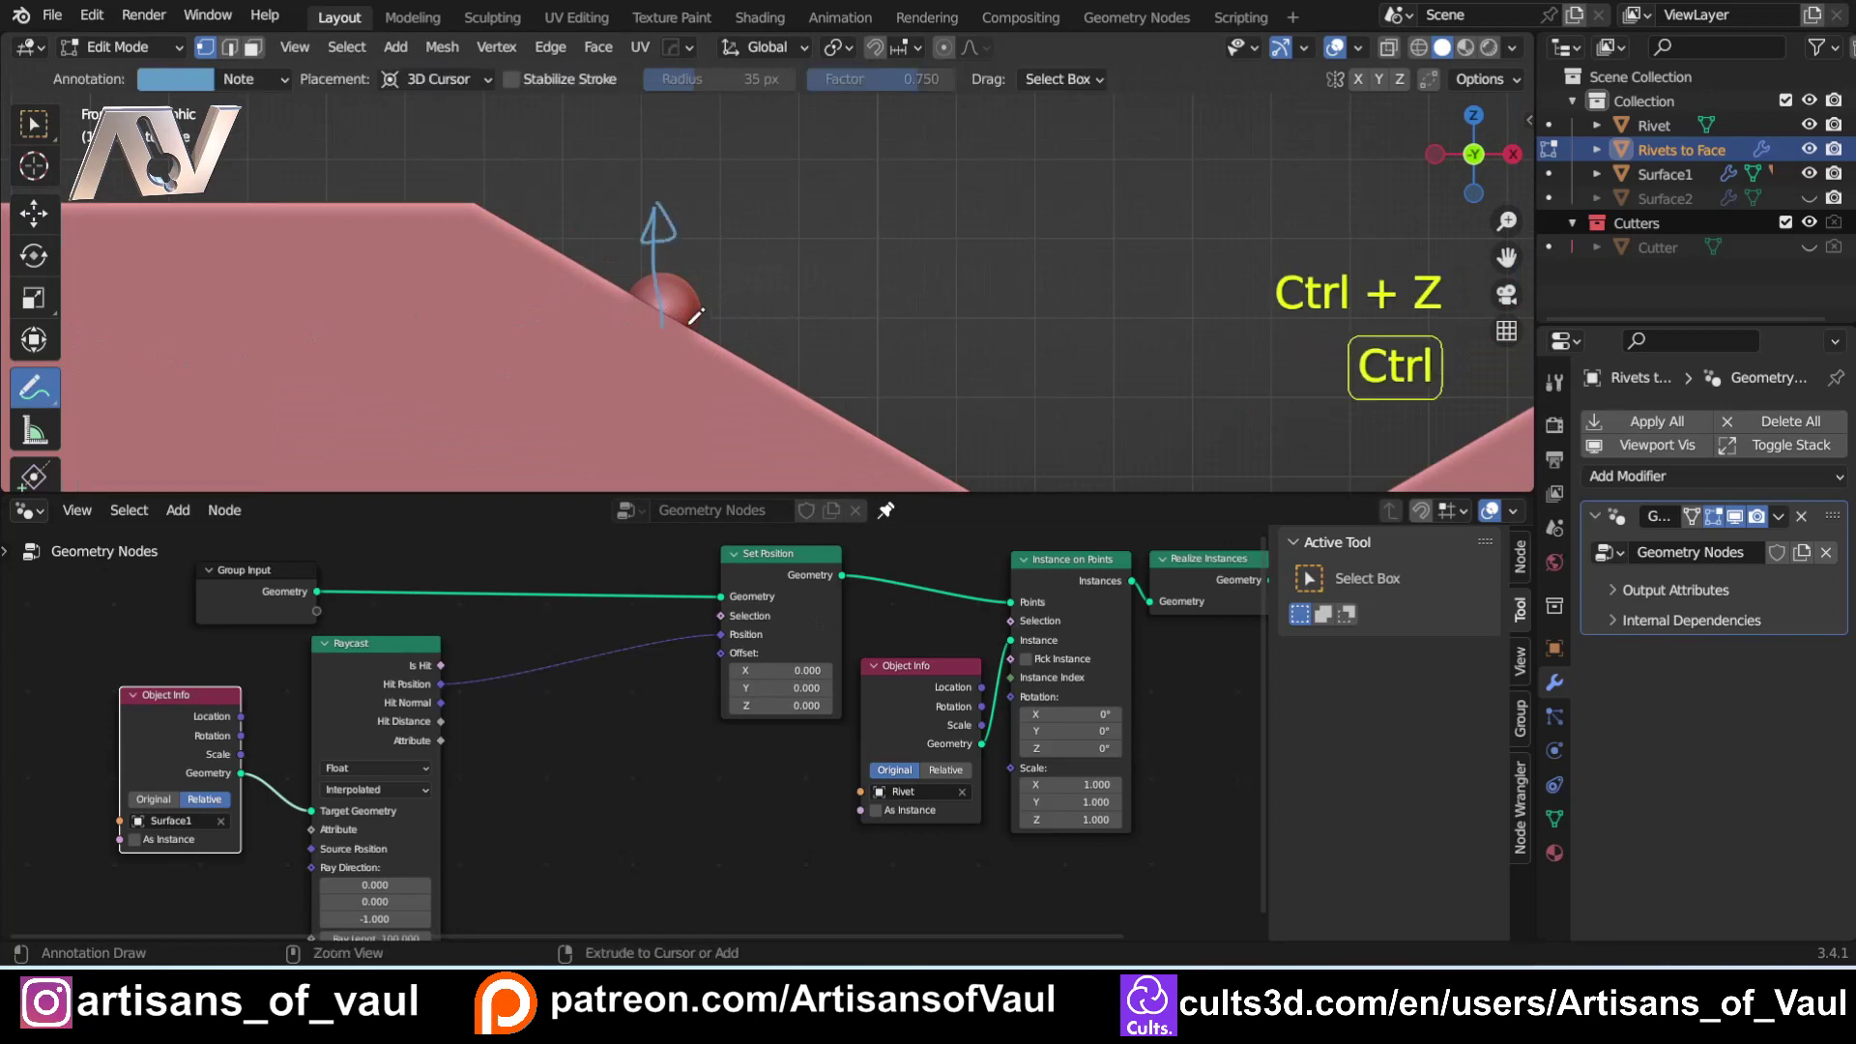
pyautogui.hotkey('ctrl', 'z')
pyautogui.moveTo(674, 283)
pyautogui.mouseDown()
pyautogui.moveTo(739, 220)
pyautogui.moveTo(727, 247)
pyautogui.mouseUp()
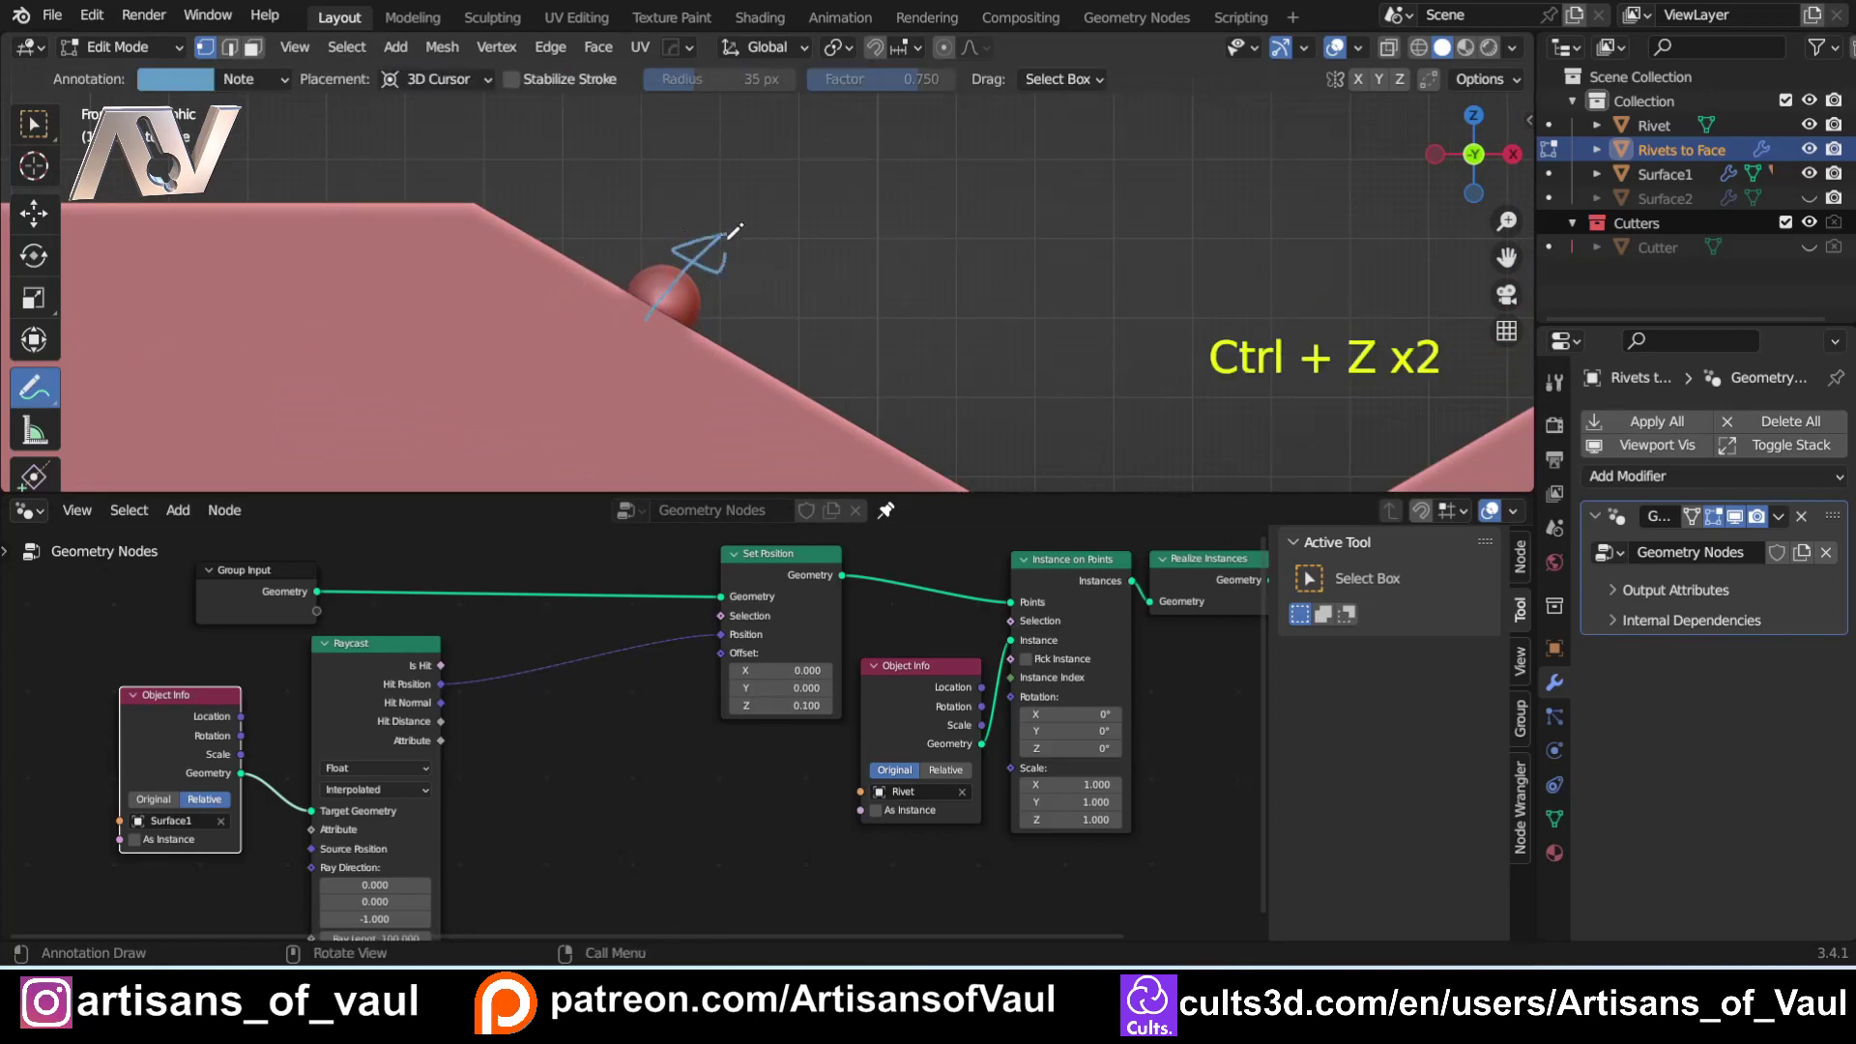
pyautogui.scroll(-1, 661, 317)
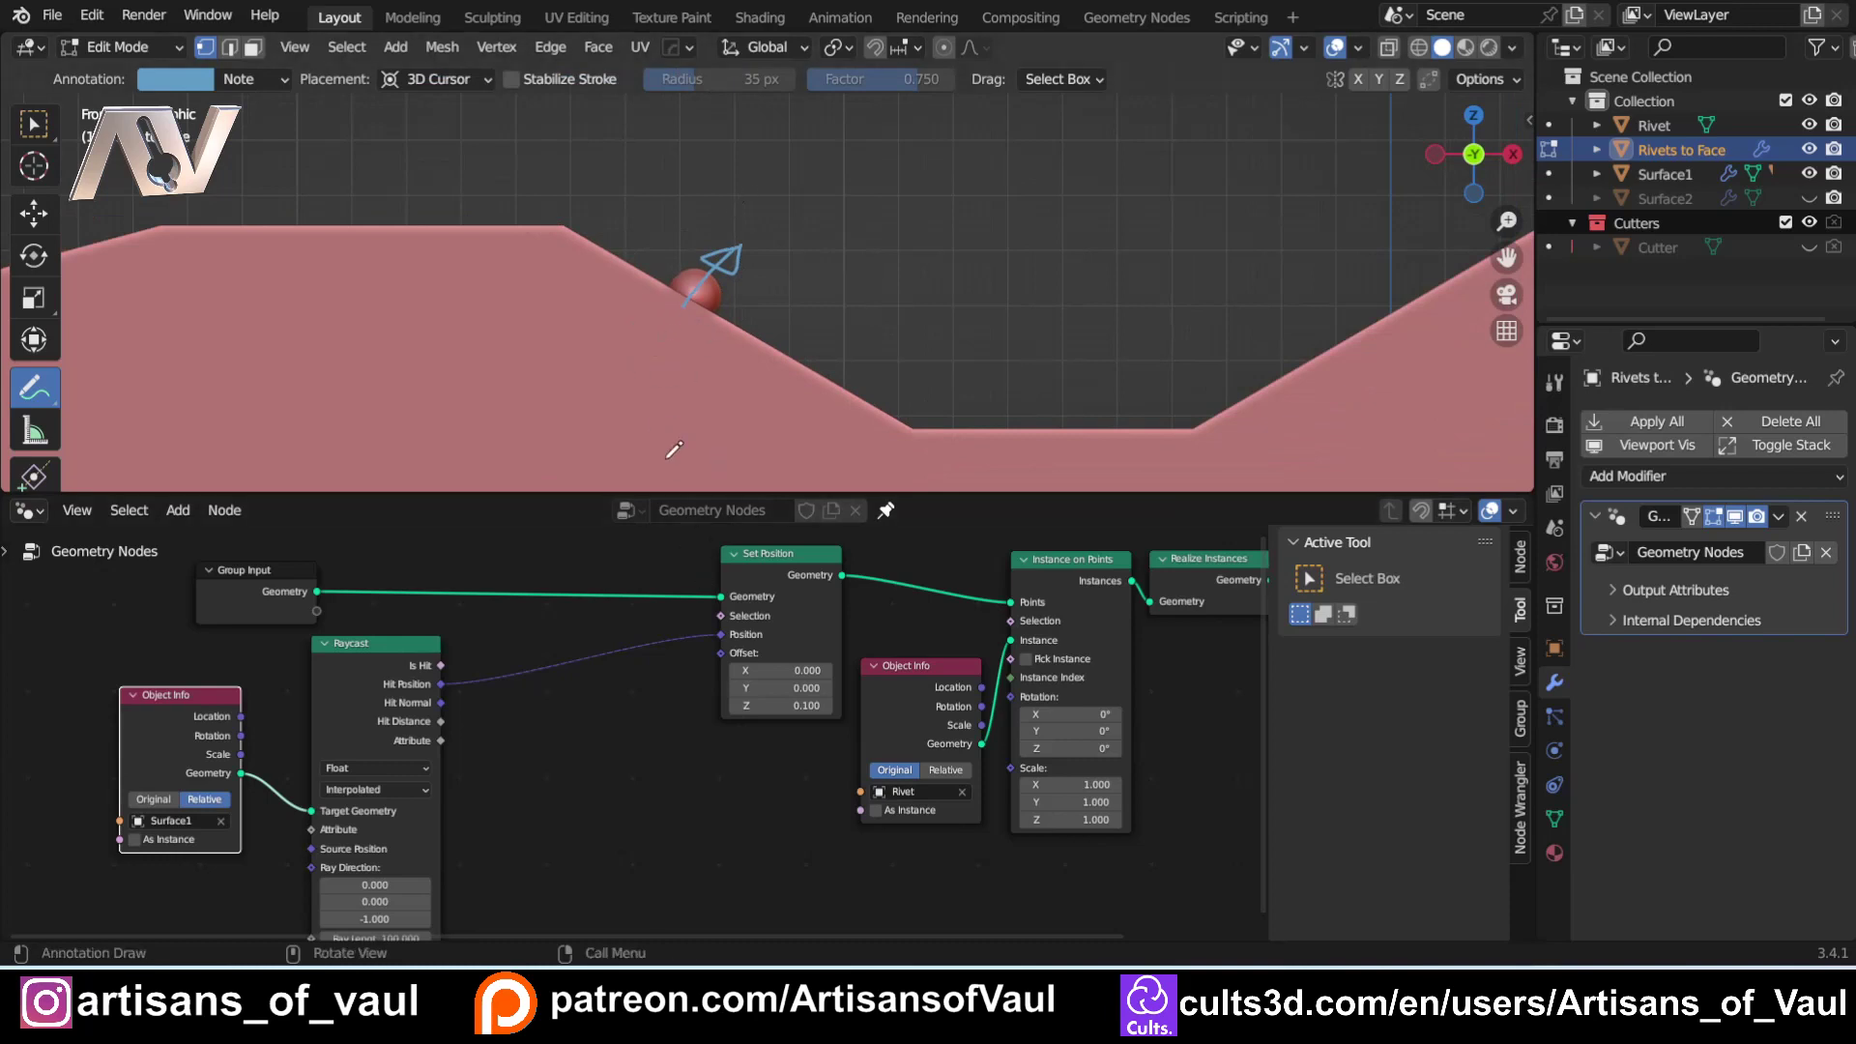
# Undo the annotation arrow and the vertex move onto the descending slope.
pyautogui.hotkey('ctrl', 'z')
pyautogui.hotkey('ctrl', 'z')
pyautogui.hotkey('ctrl', 'z')
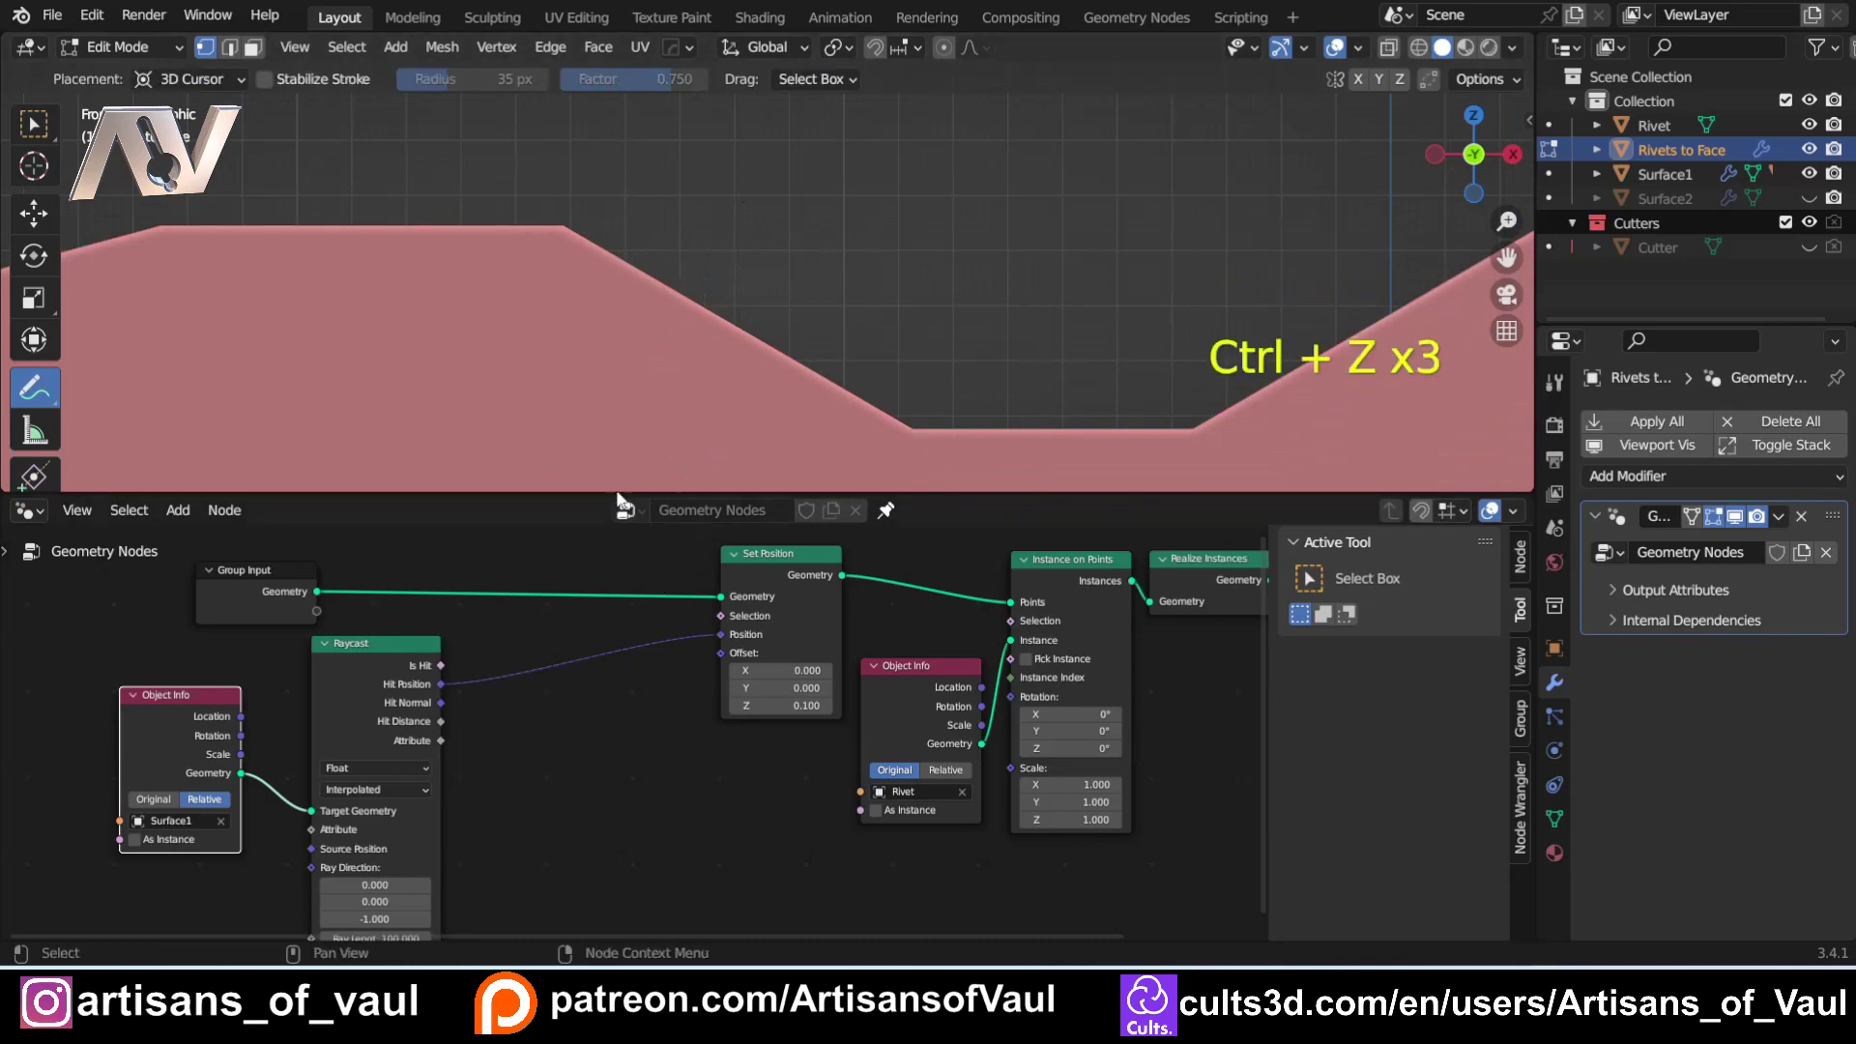
# Duplicate the selected vertex and place the copy above Surface1's first descending slope.
pyautogui.keyDown('shift'); pyautogui.moveTo(392, 246); pyautogui.dragTo(667, 280, button='middle'); pyautogui.keyUp('shift')
pyautogui.hotkey('shift', 'd')
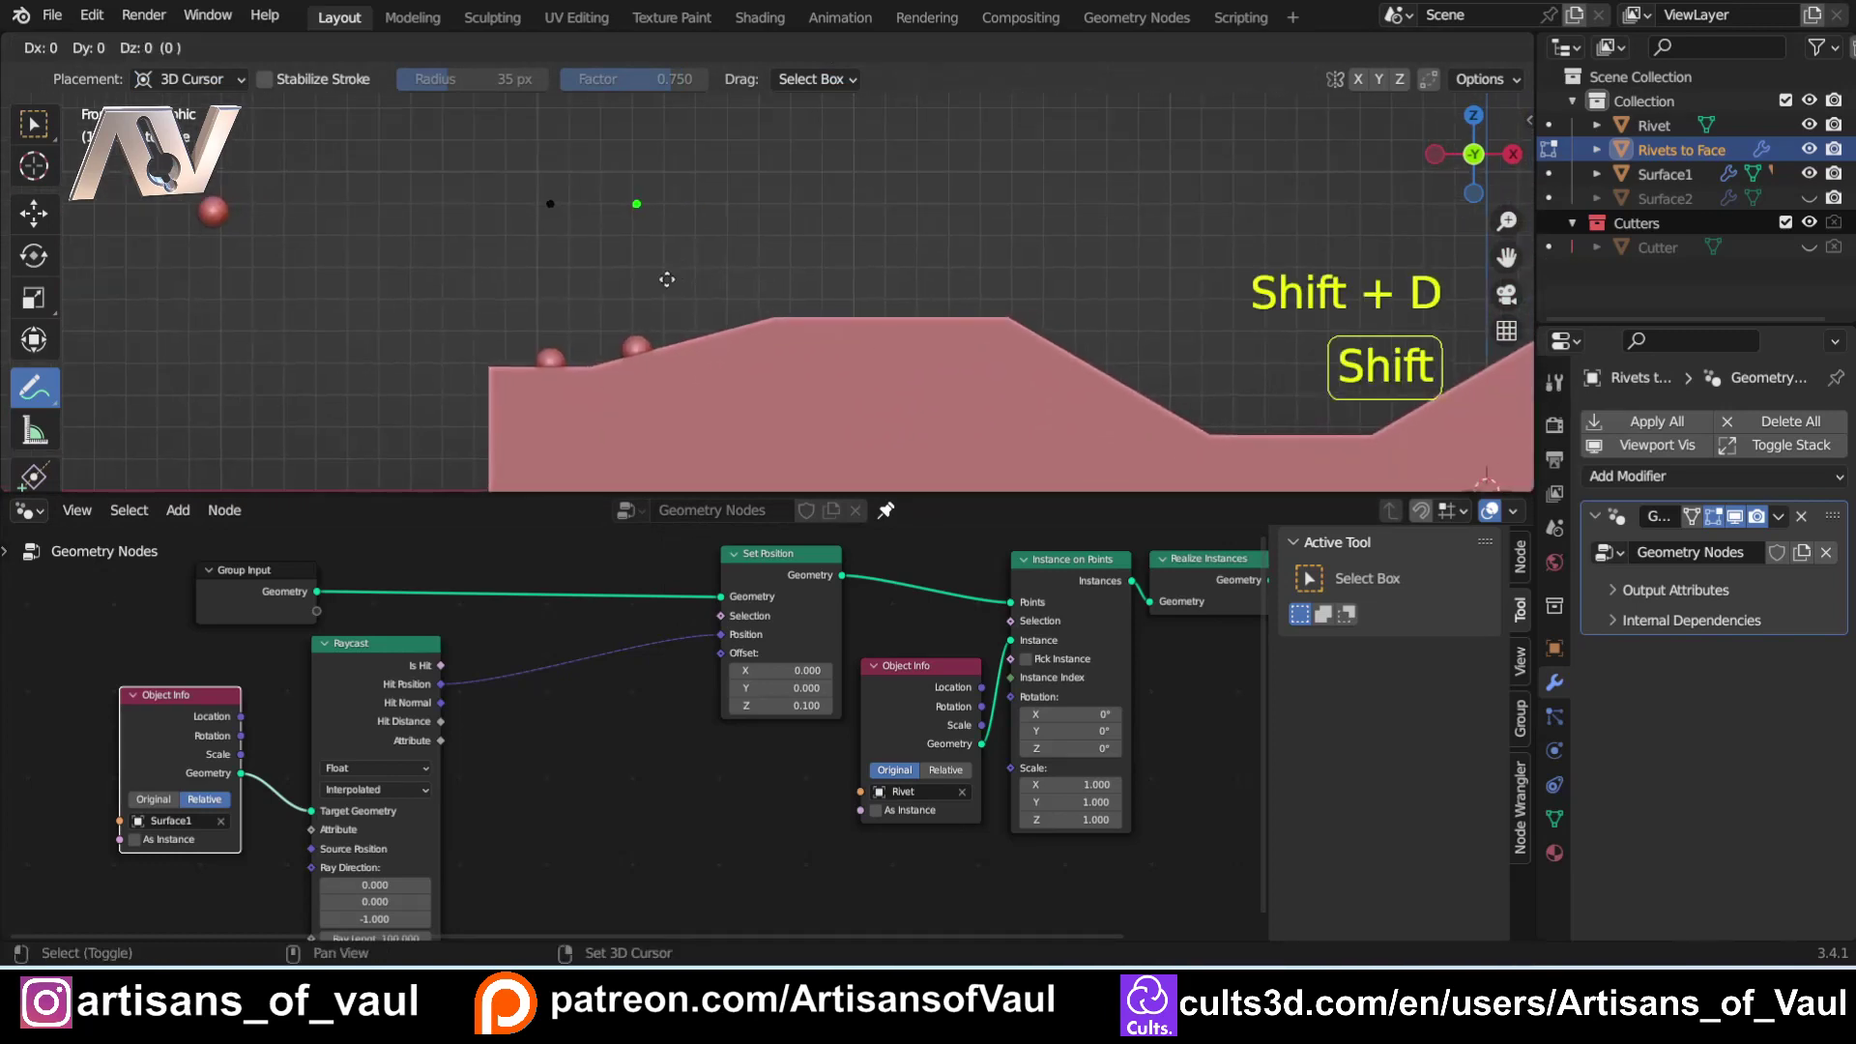
pyautogui.click(1082, 281)
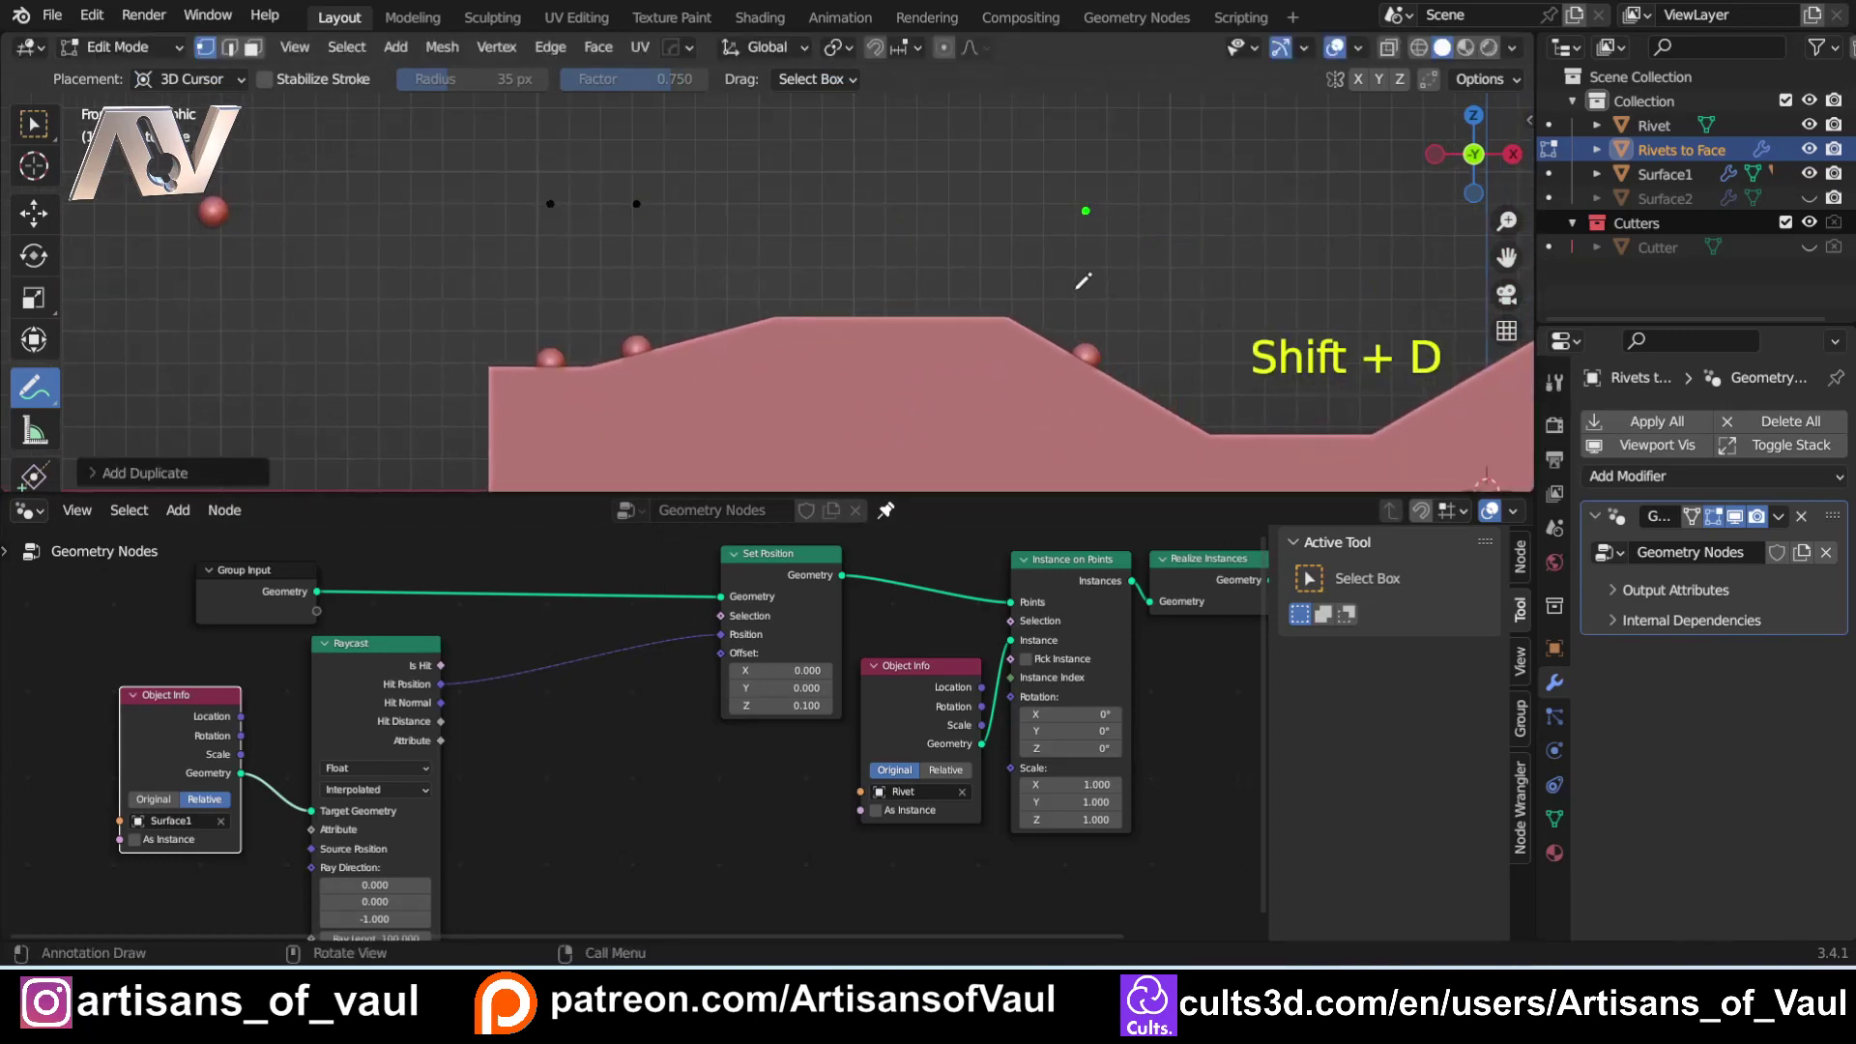
pyautogui.scroll(2, 1082, 280)
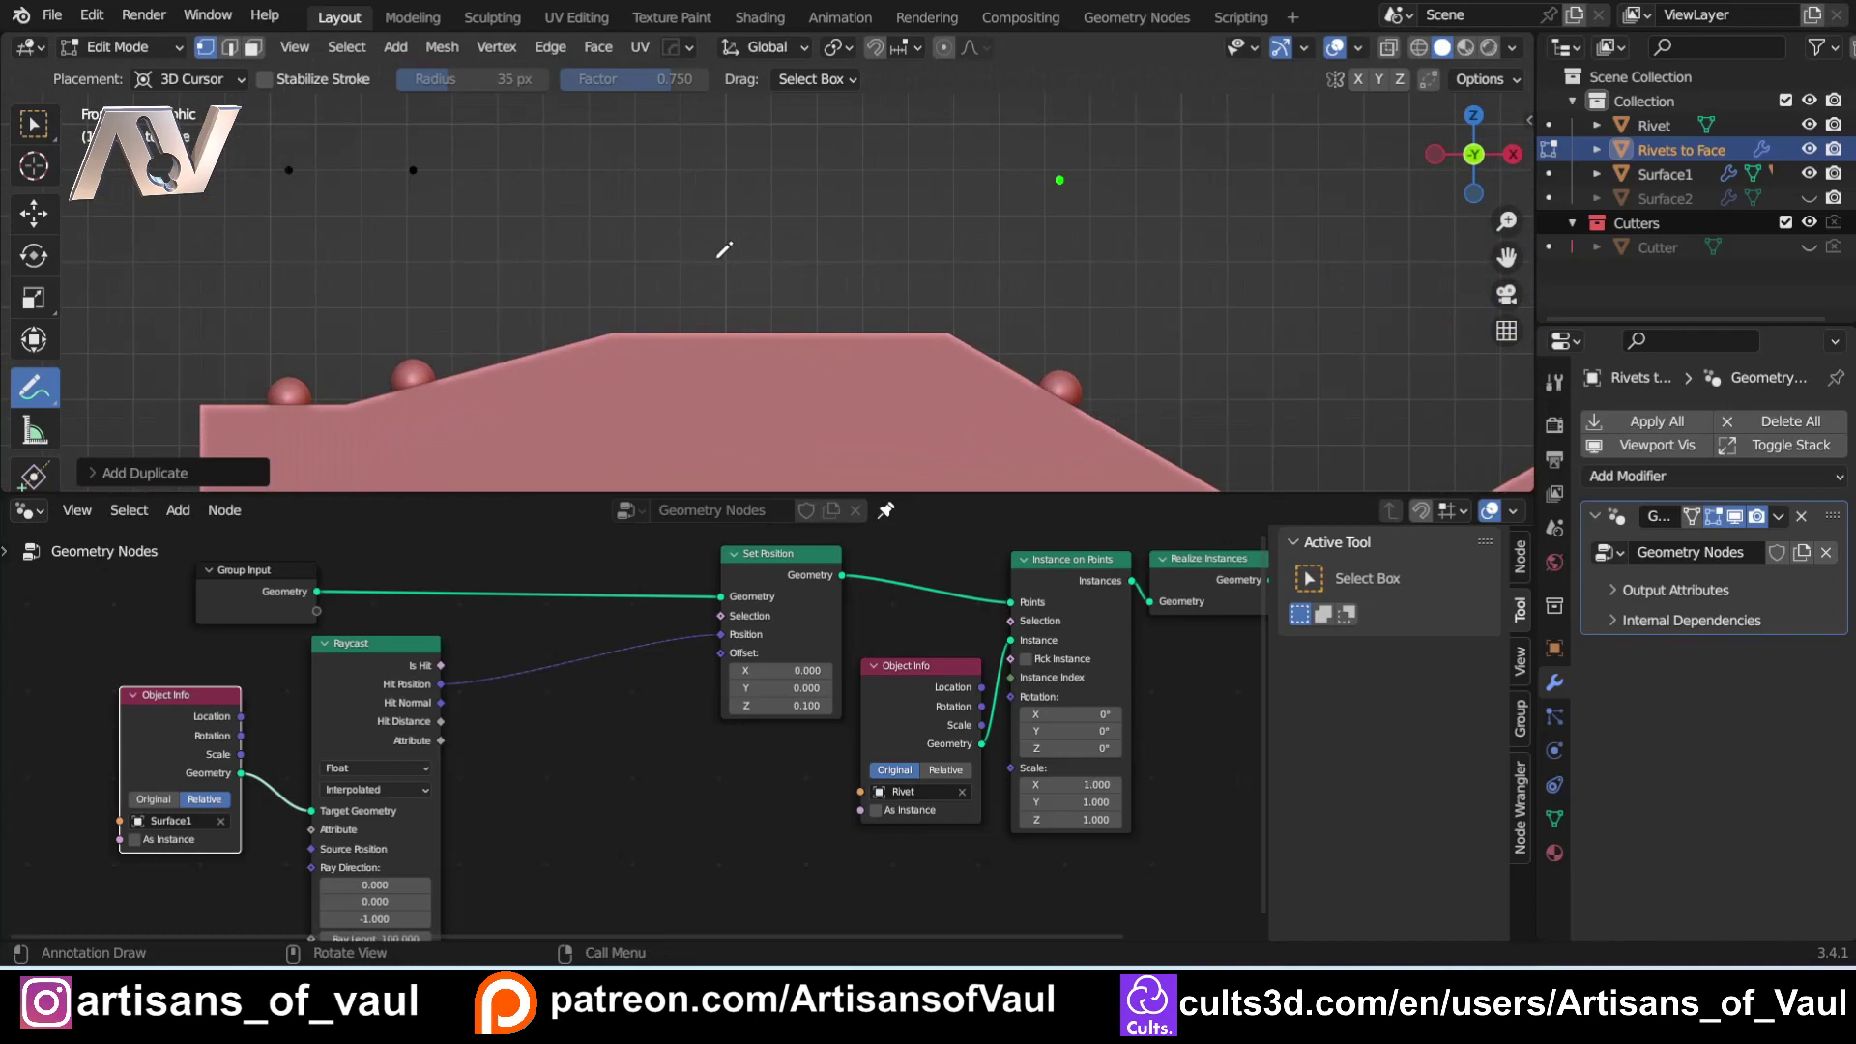
# Set Set Position's Z offset to 0 and link the Raycast's Hit Normal output to the Offset input.
pyautogui.click(796, 705)
pyautogui.press('Escape')
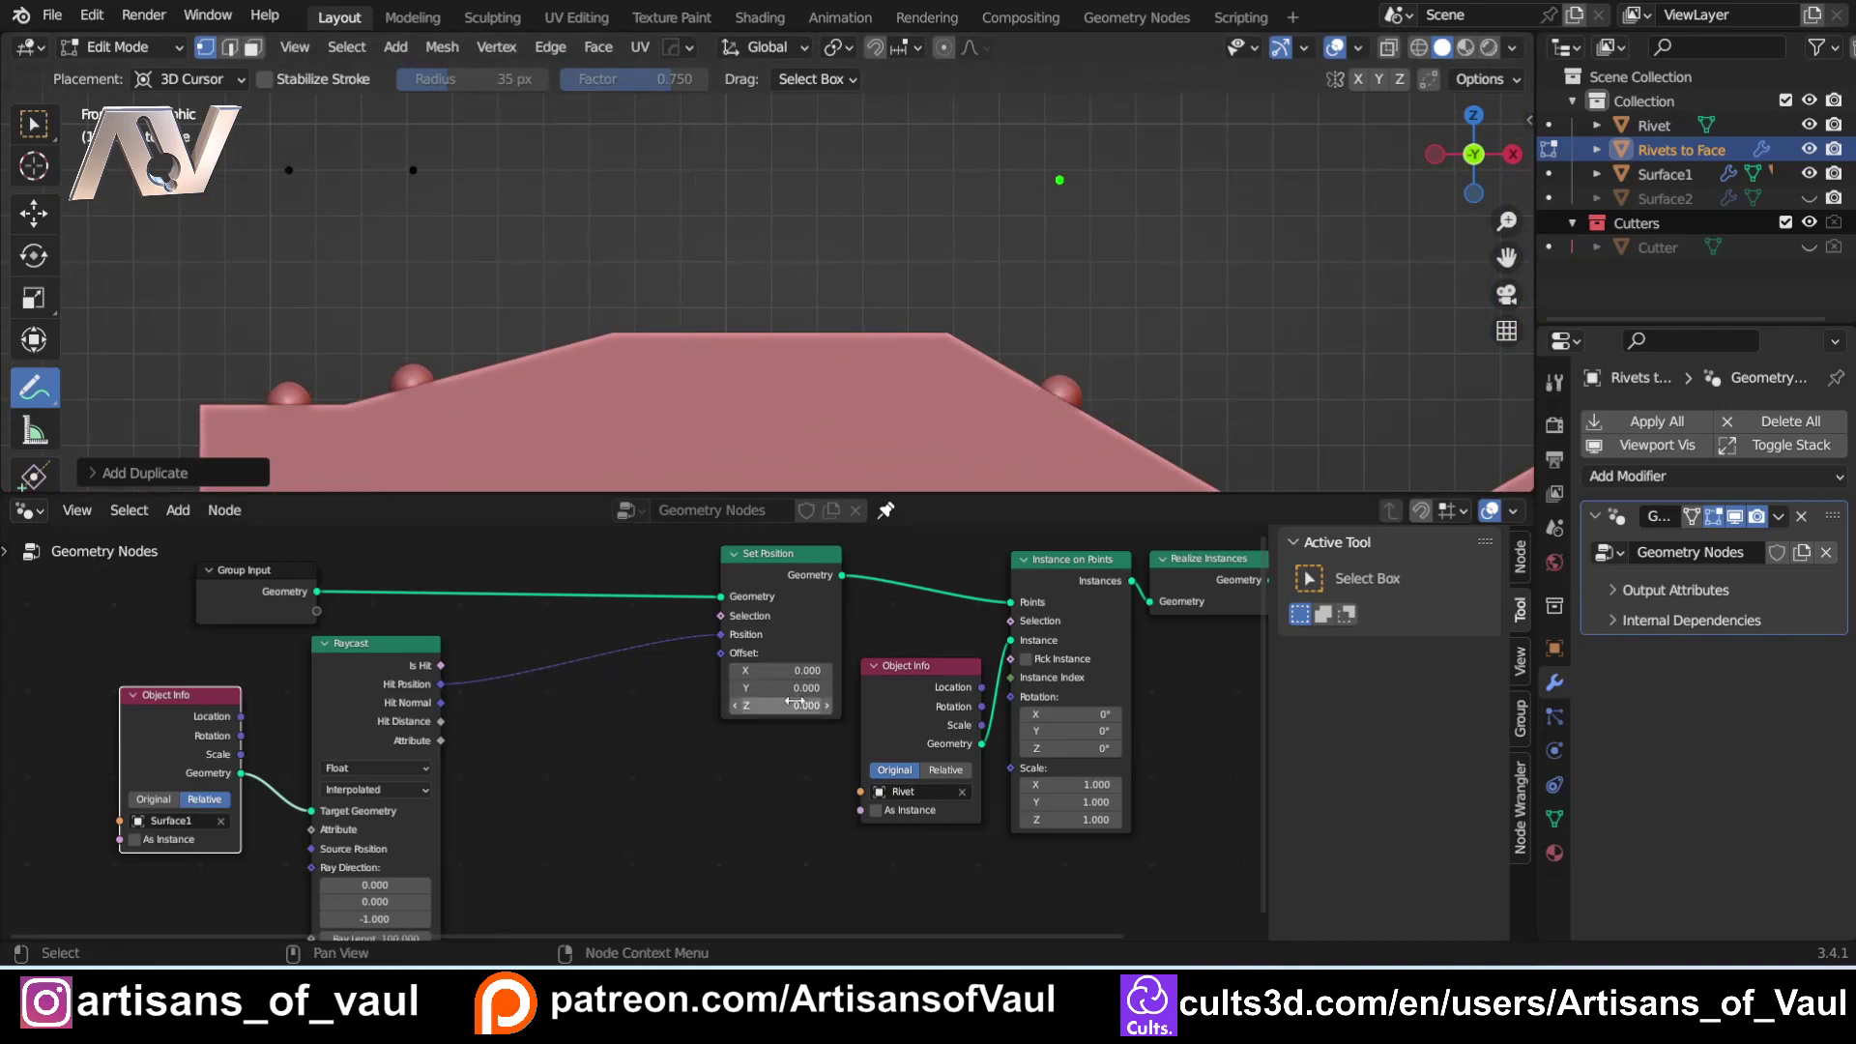
pyautogui.keyDown('shift'); pyautogui.moveTo(497, 760); pyautogui.dragTo(696, 673, button='middle'); pyautogui.keyUp('shift')
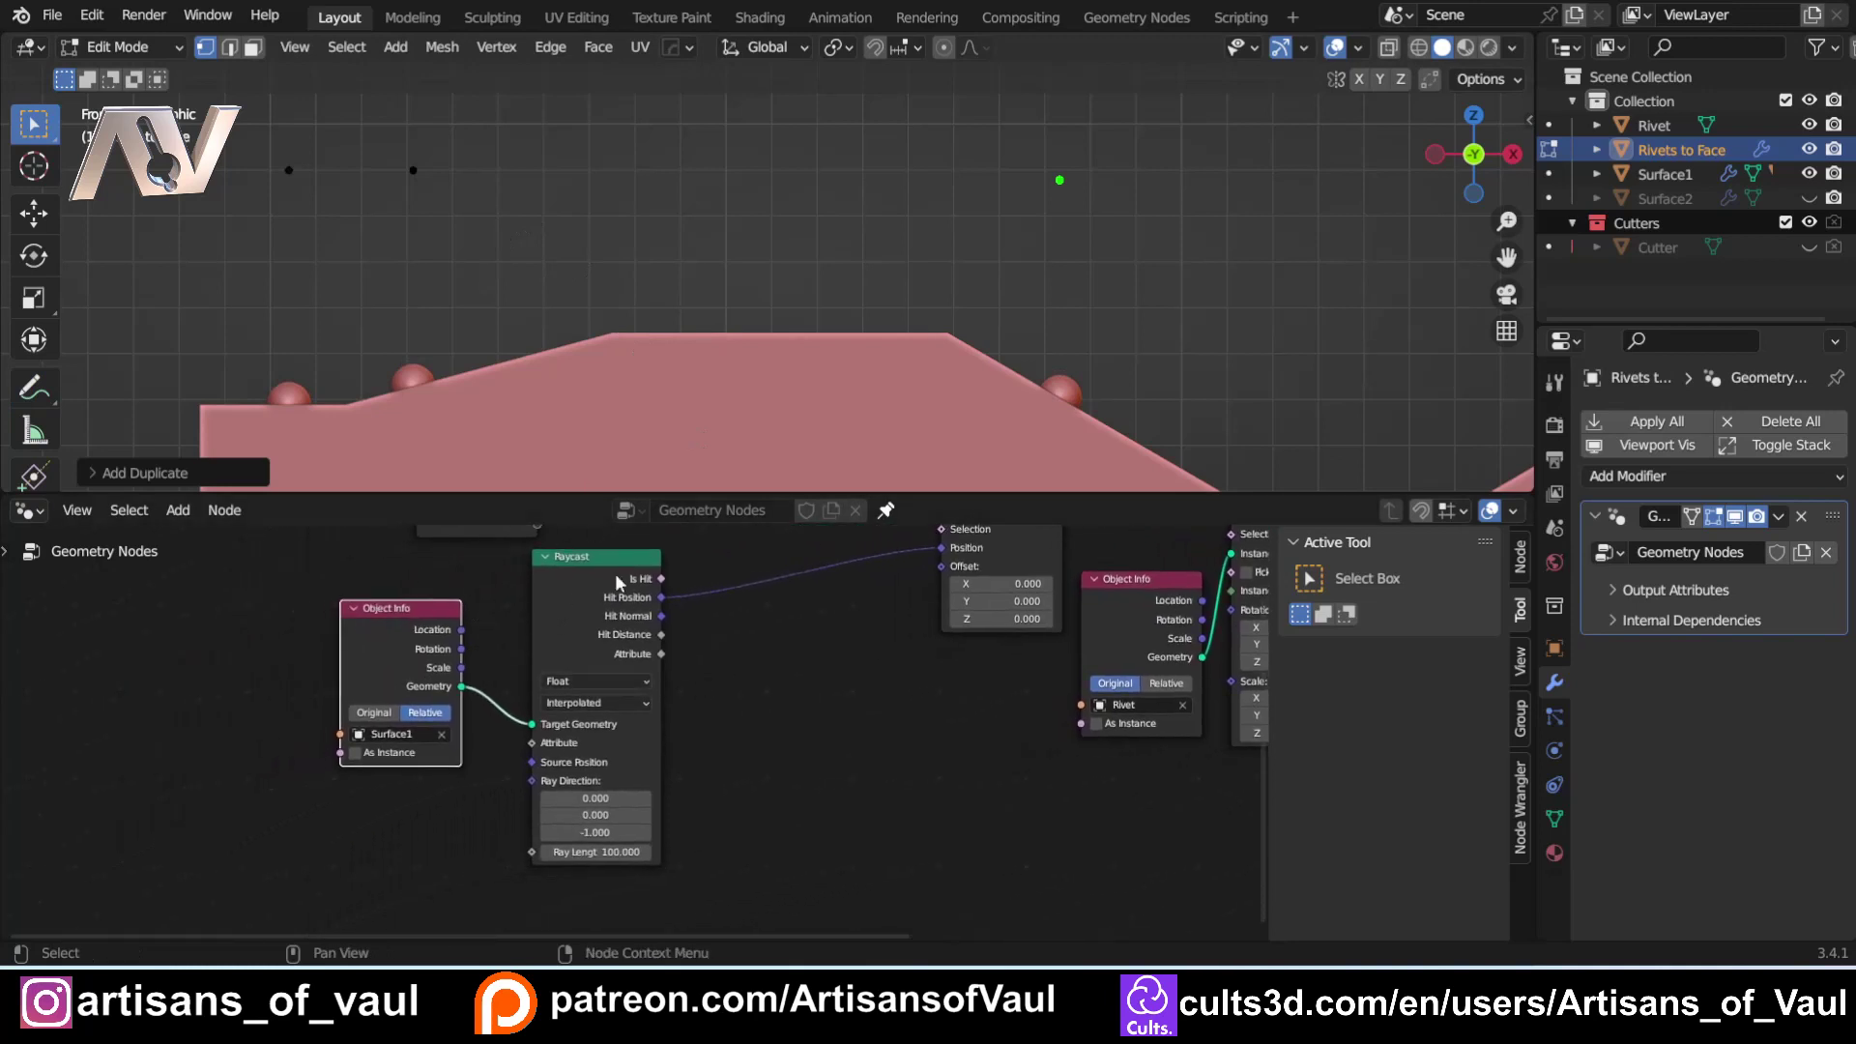
pyautogui.keyDown('shift'); pyautogui.moveTo(723, 630); pyautogui.dragTo(667, 657, button='middle'); pyautogui.keyUp('shift')
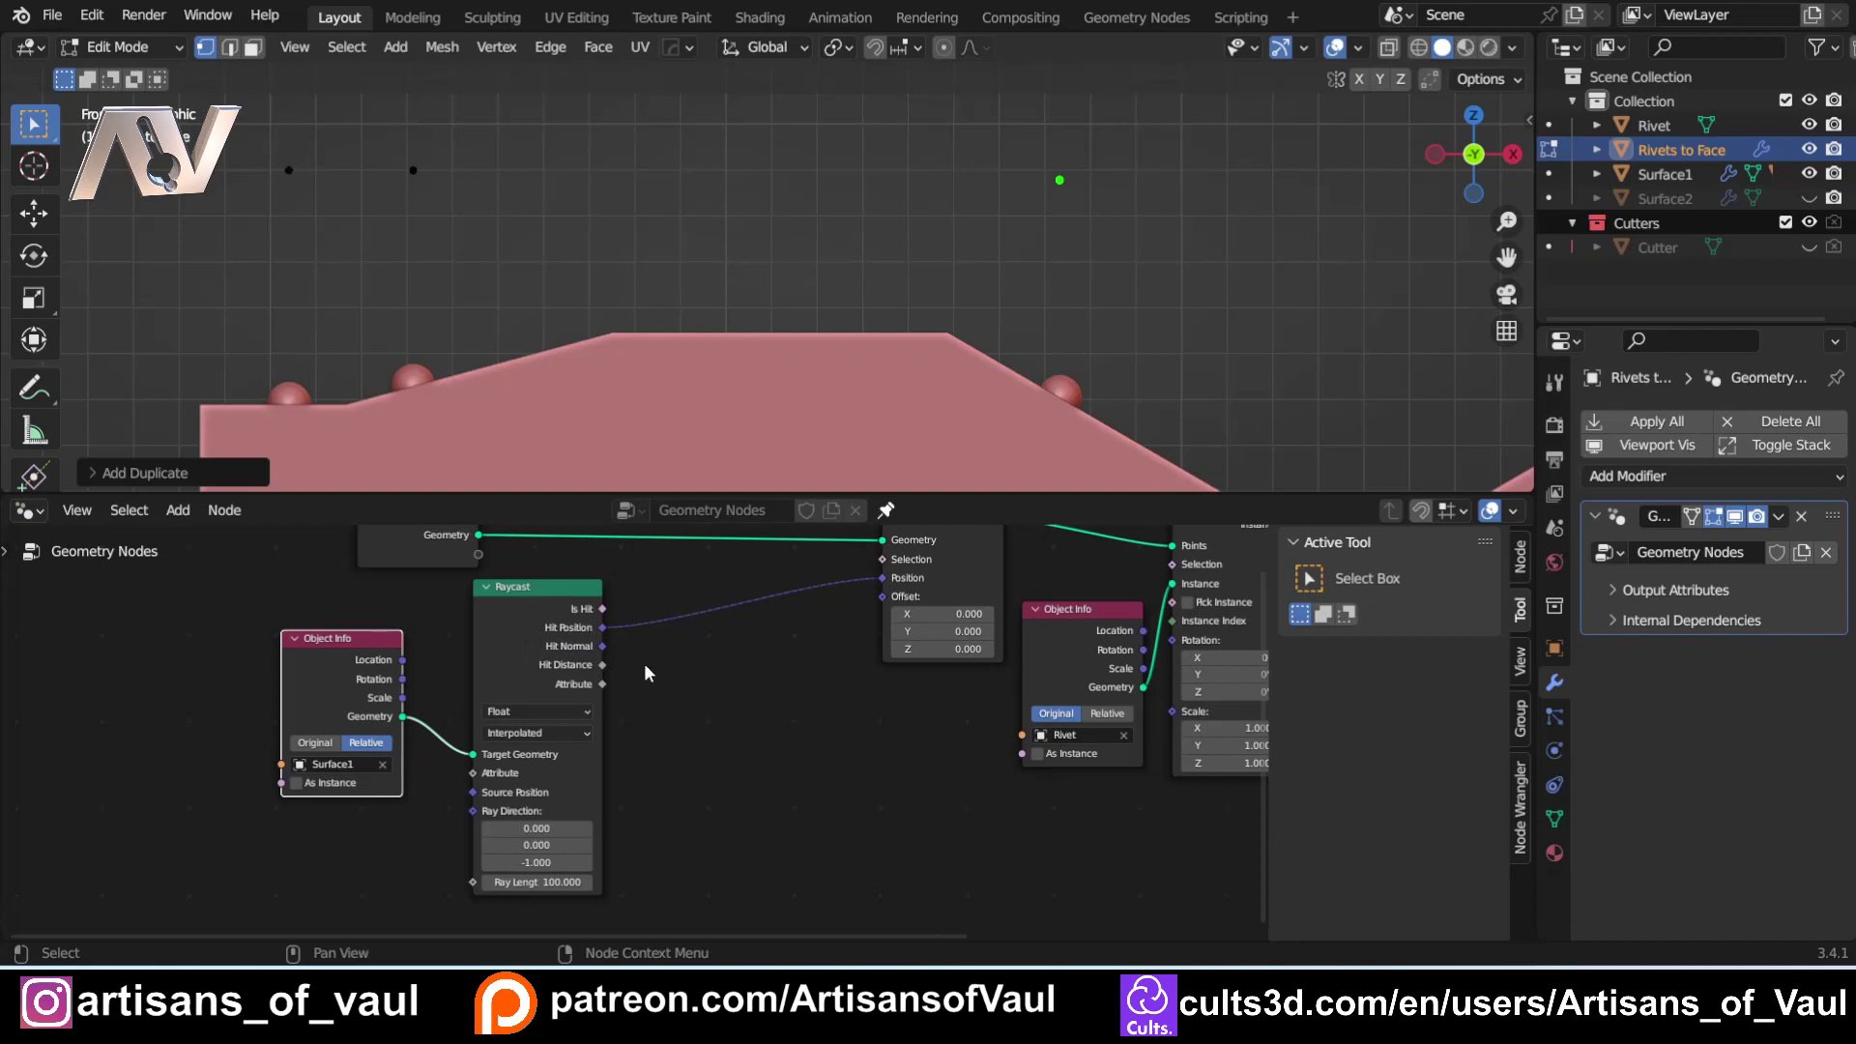
pyautogui.moveTo(548, 590); pyautogui.dragTo(505, 590)
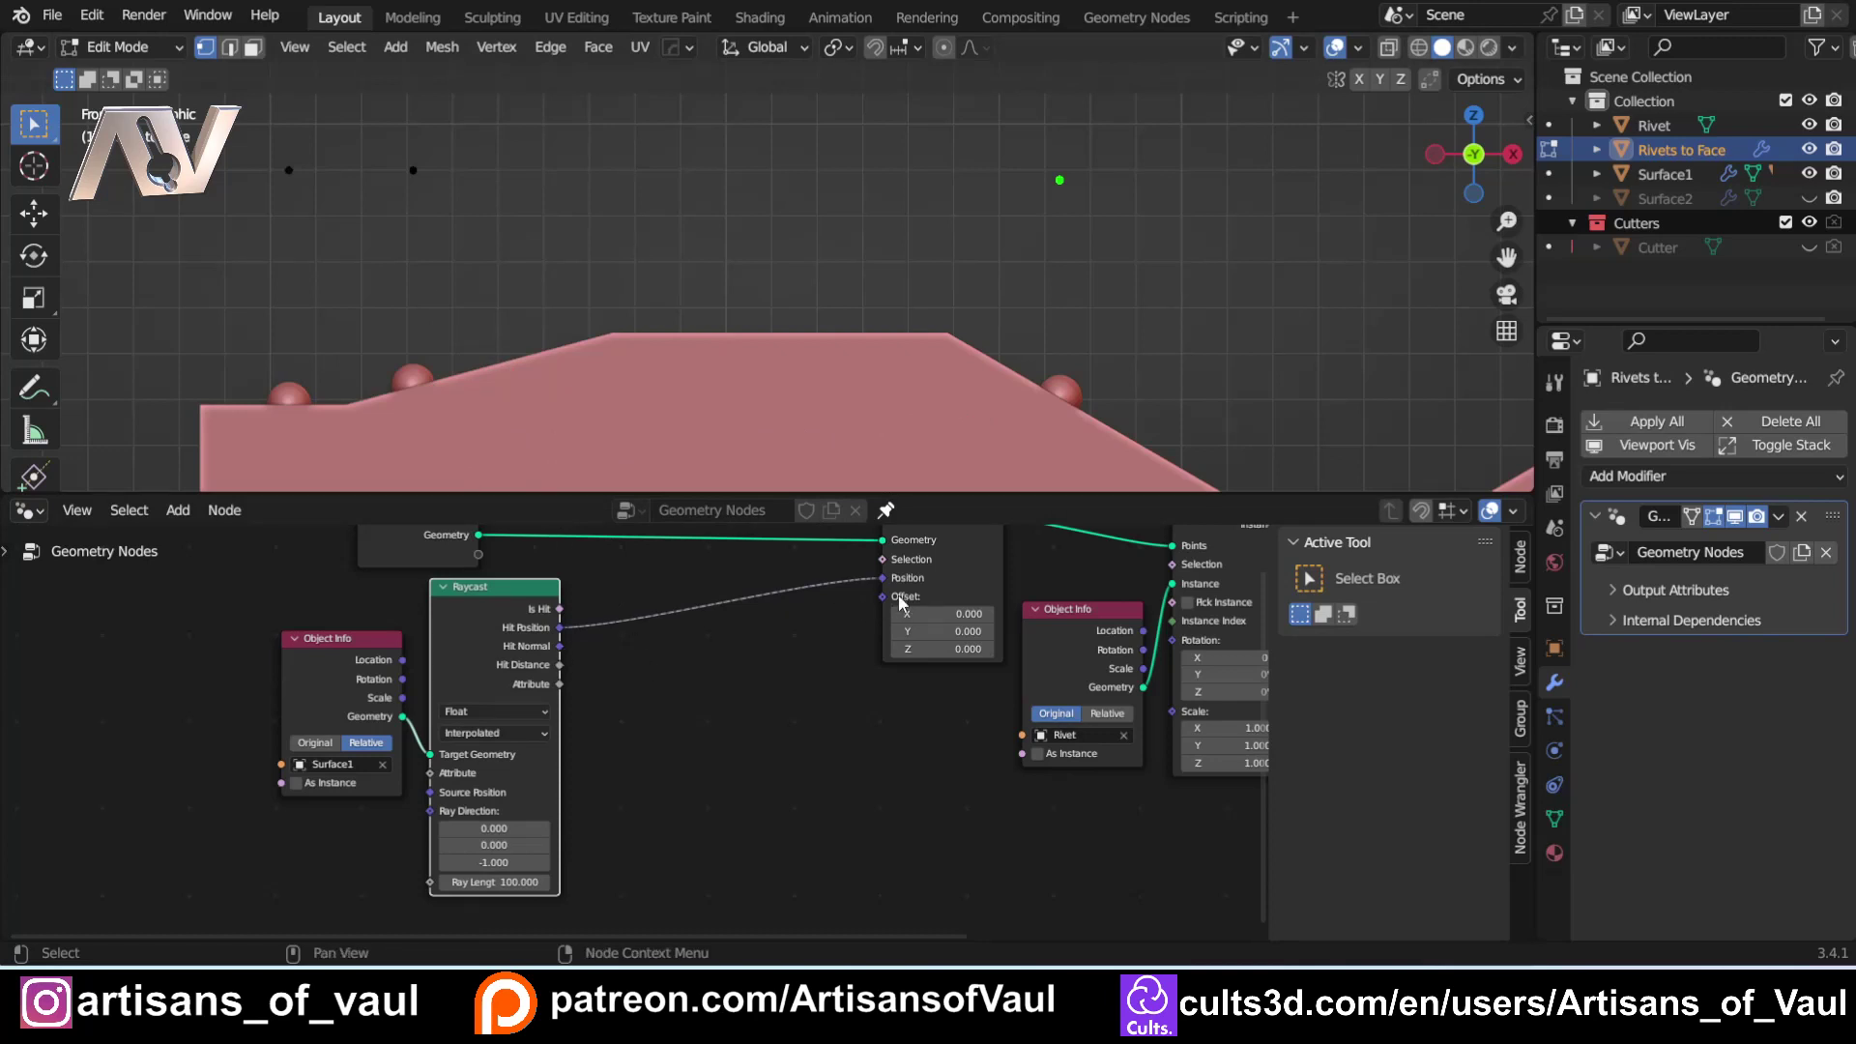
pyautogui.moveTo(560, 646); pyautogui.dragTo(883, 596)
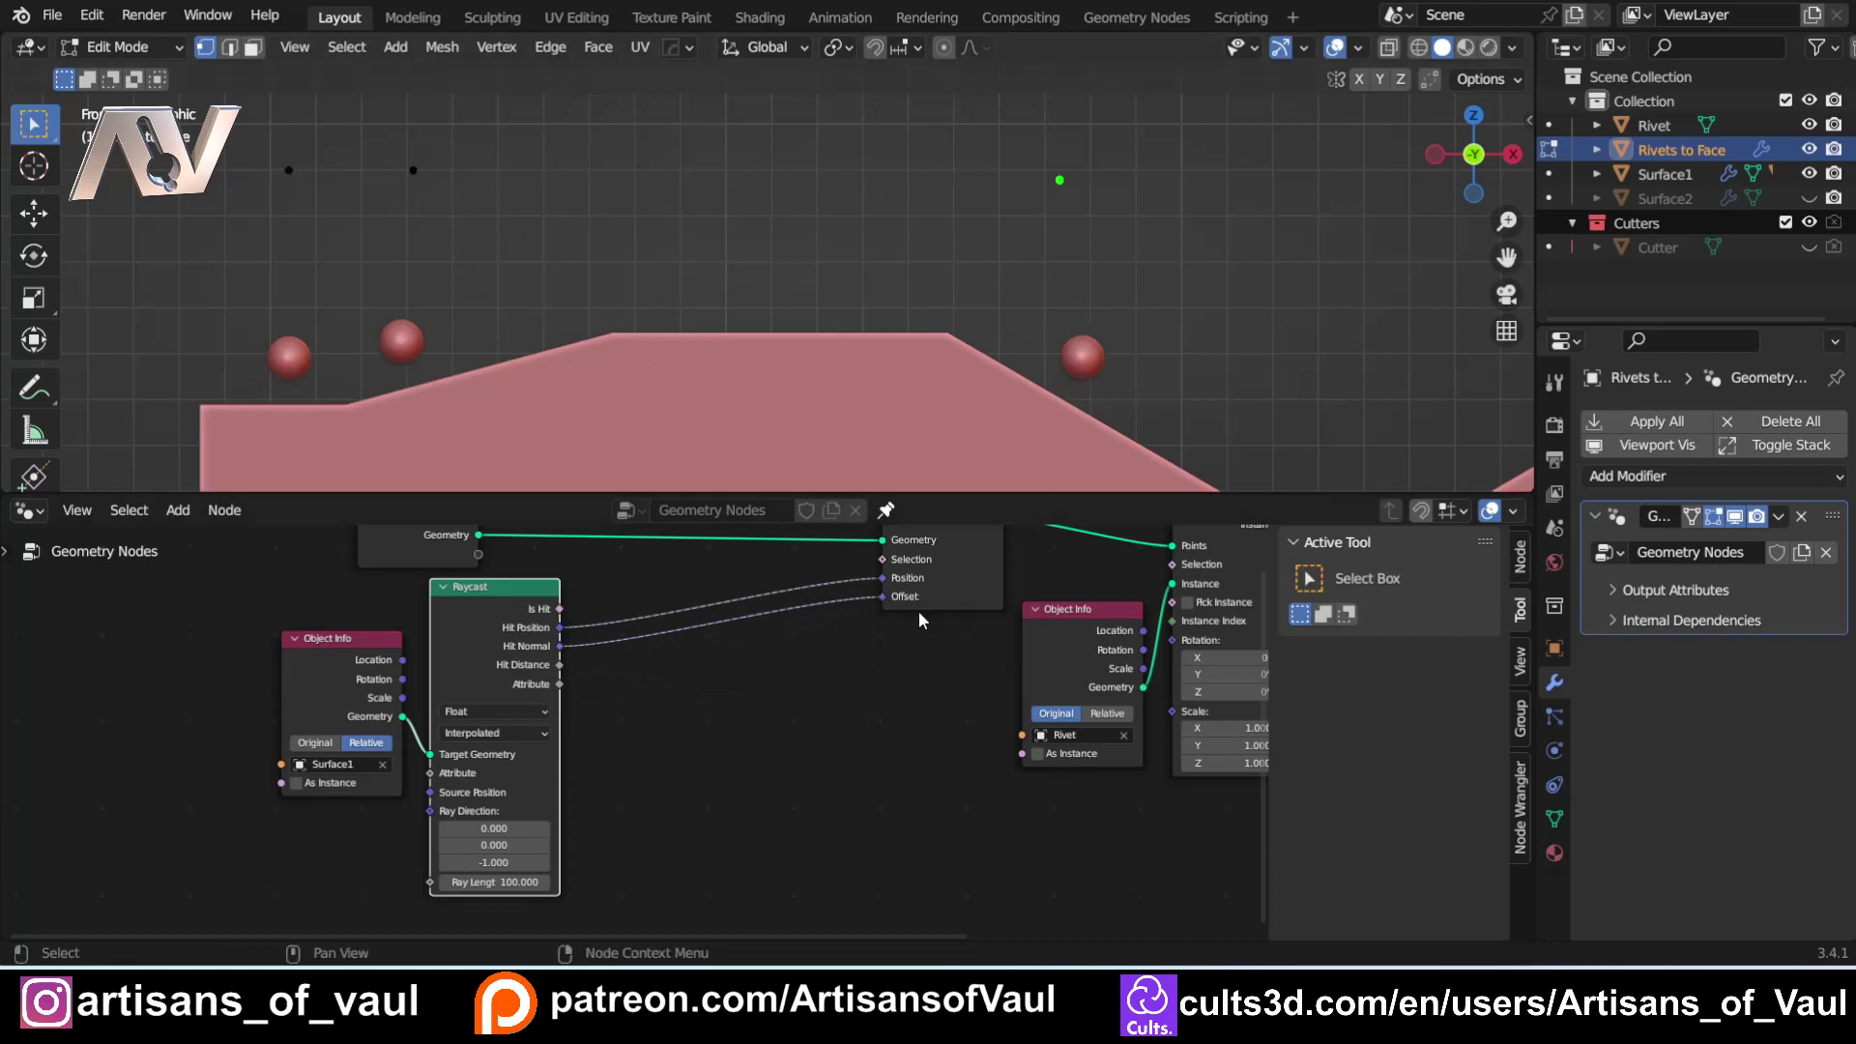
# Cut and relink the Hit Normal to Offset connection twice to compare the rivets with and without the normal offset.
pyautogui.moveTo(893, 598)
pyautogui.click(768, 599)
pyautogui.keyDown('ctrl'); pyautogui.moveTo(765, 638); pyautogui.dragTo(766, 642, button='right'); pyautogui.keyUp('ctrl')
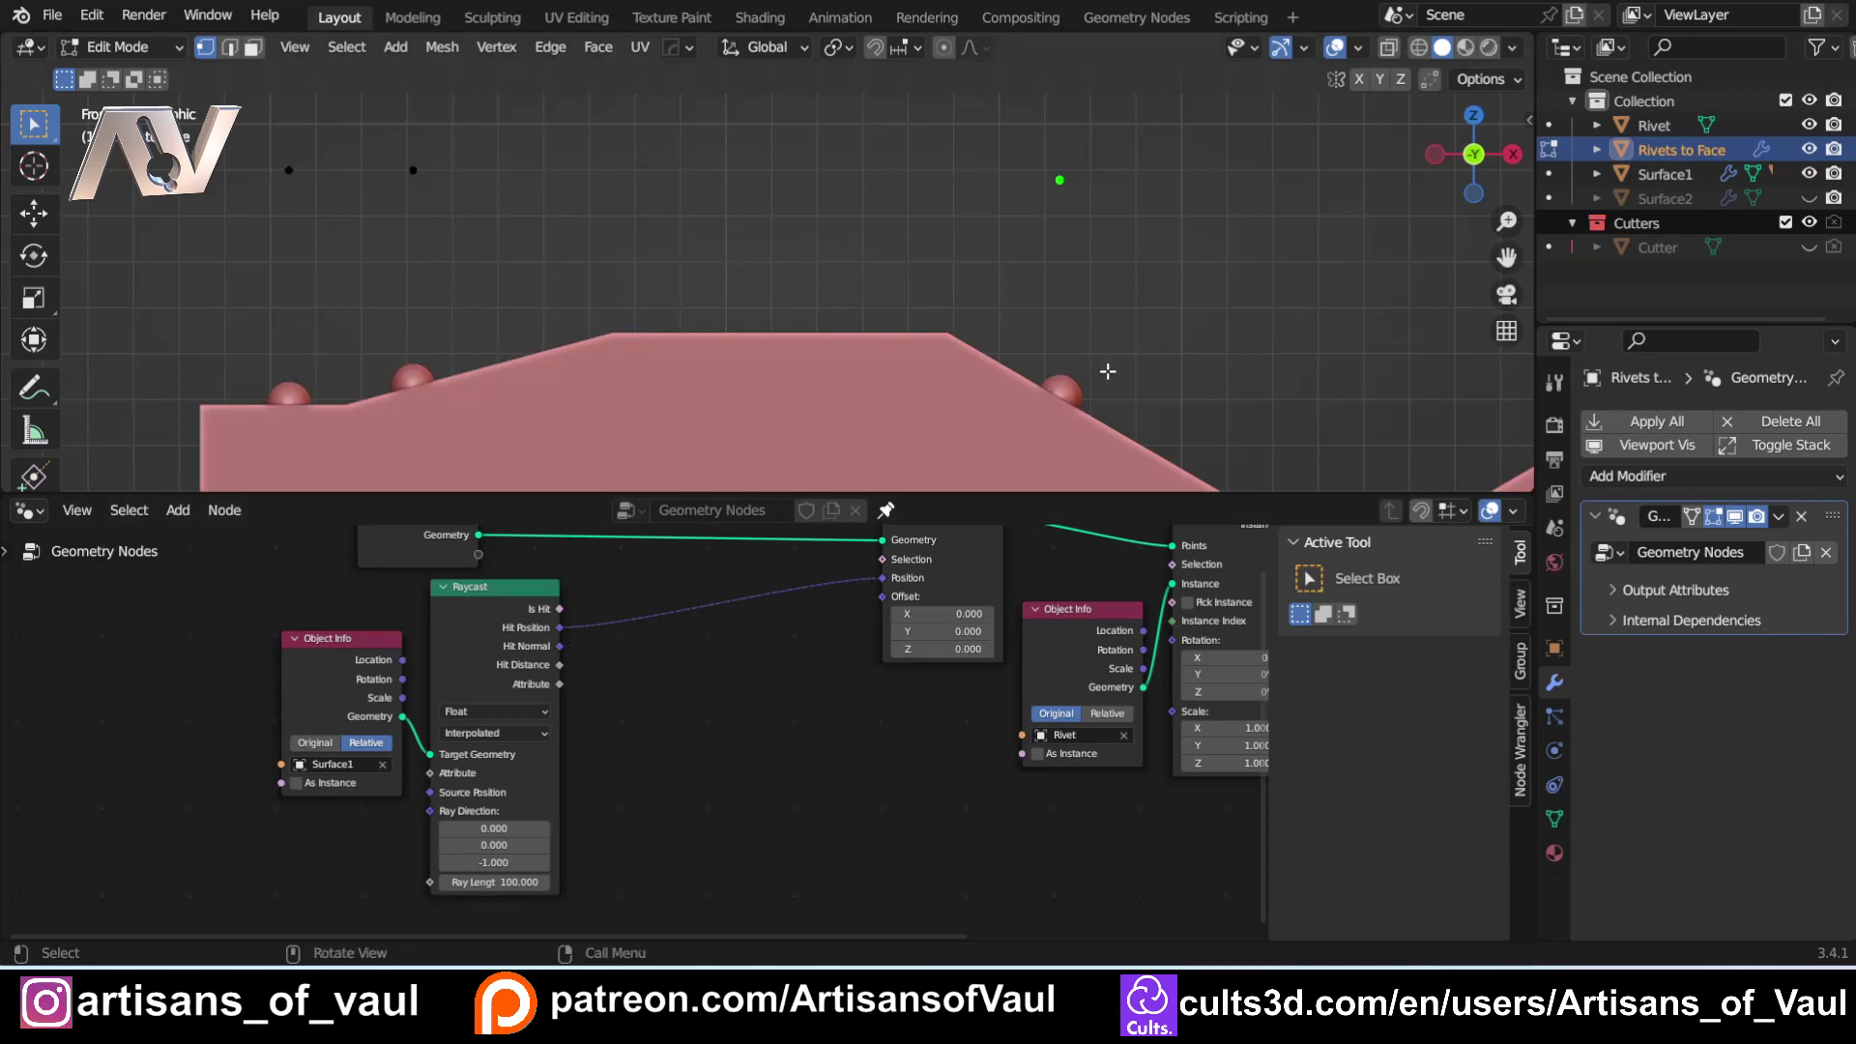
pyautogui.moveTo(557, 645); pyautogui.dragTo(881, 597)
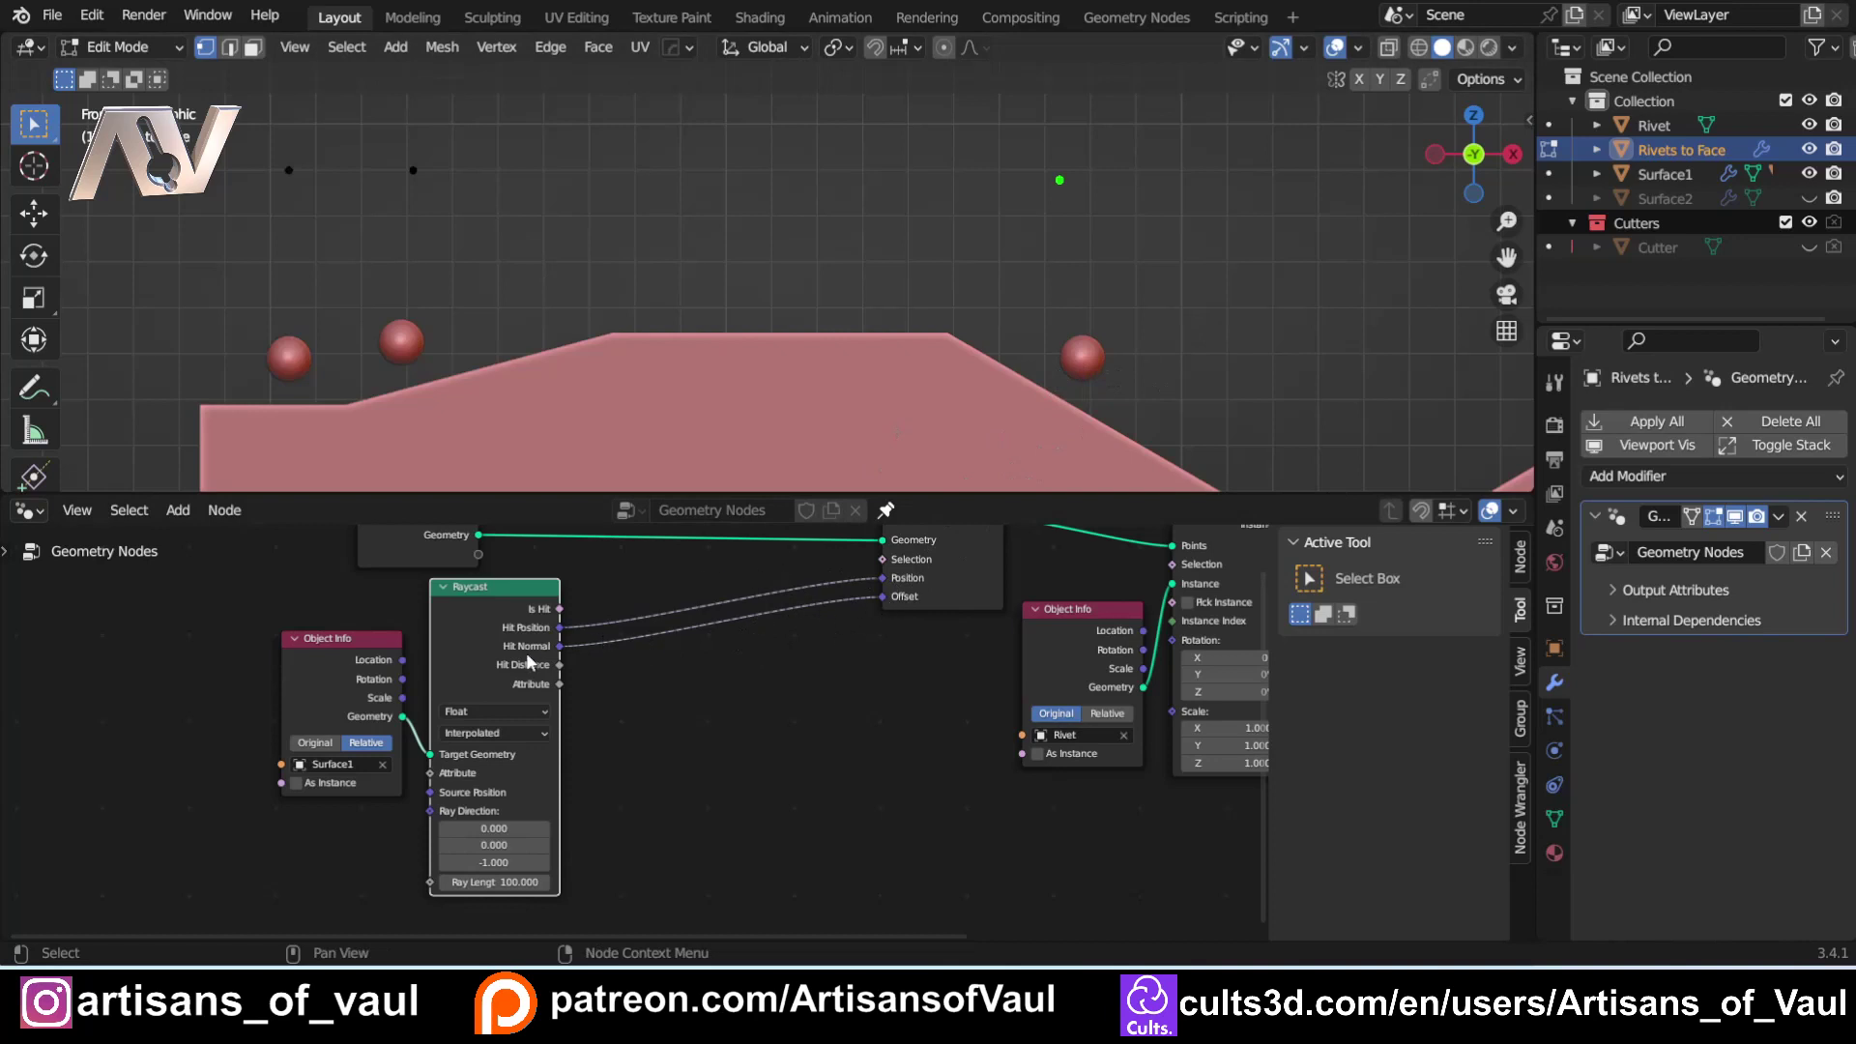
pyautogui.press('ctrl')
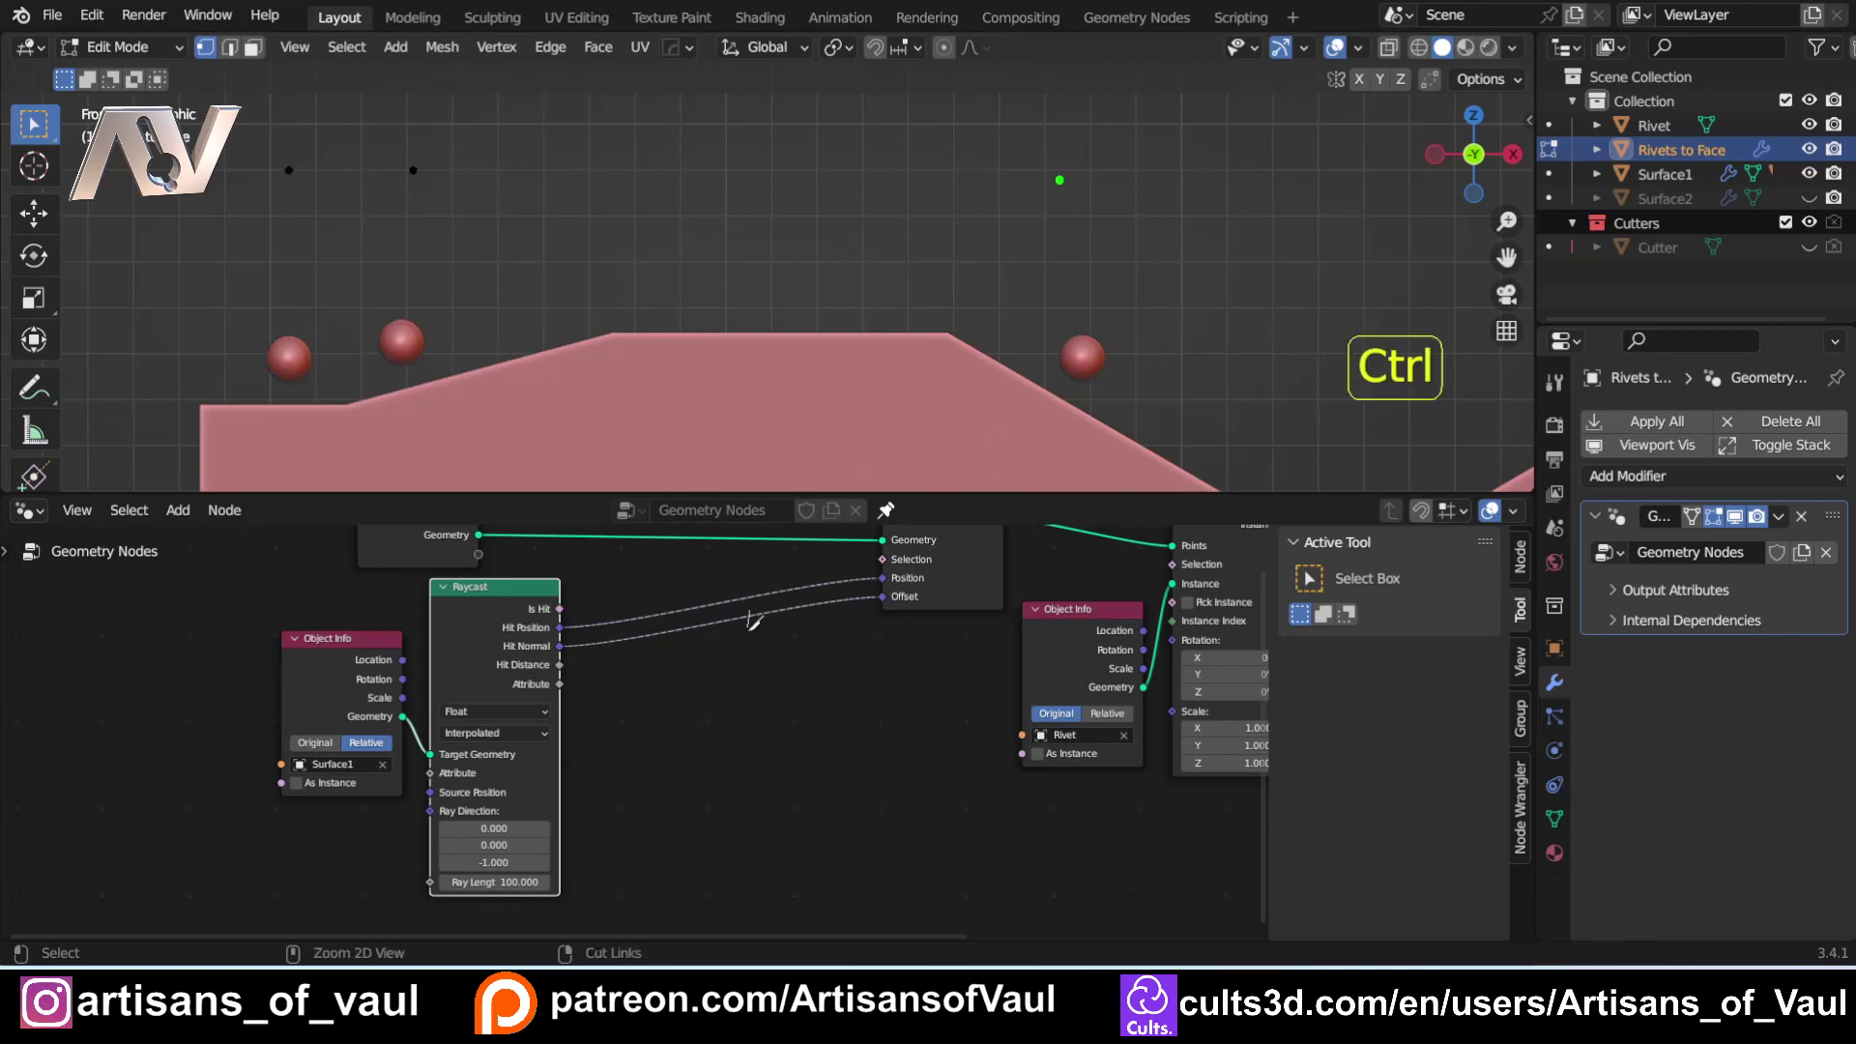
pyautogui.keyDown('ctrl'); pyautogui.moveTo(746, 619); pyautogui.dragTo(750, 659, button='right'); pyautogui.keyUp('ctrl')
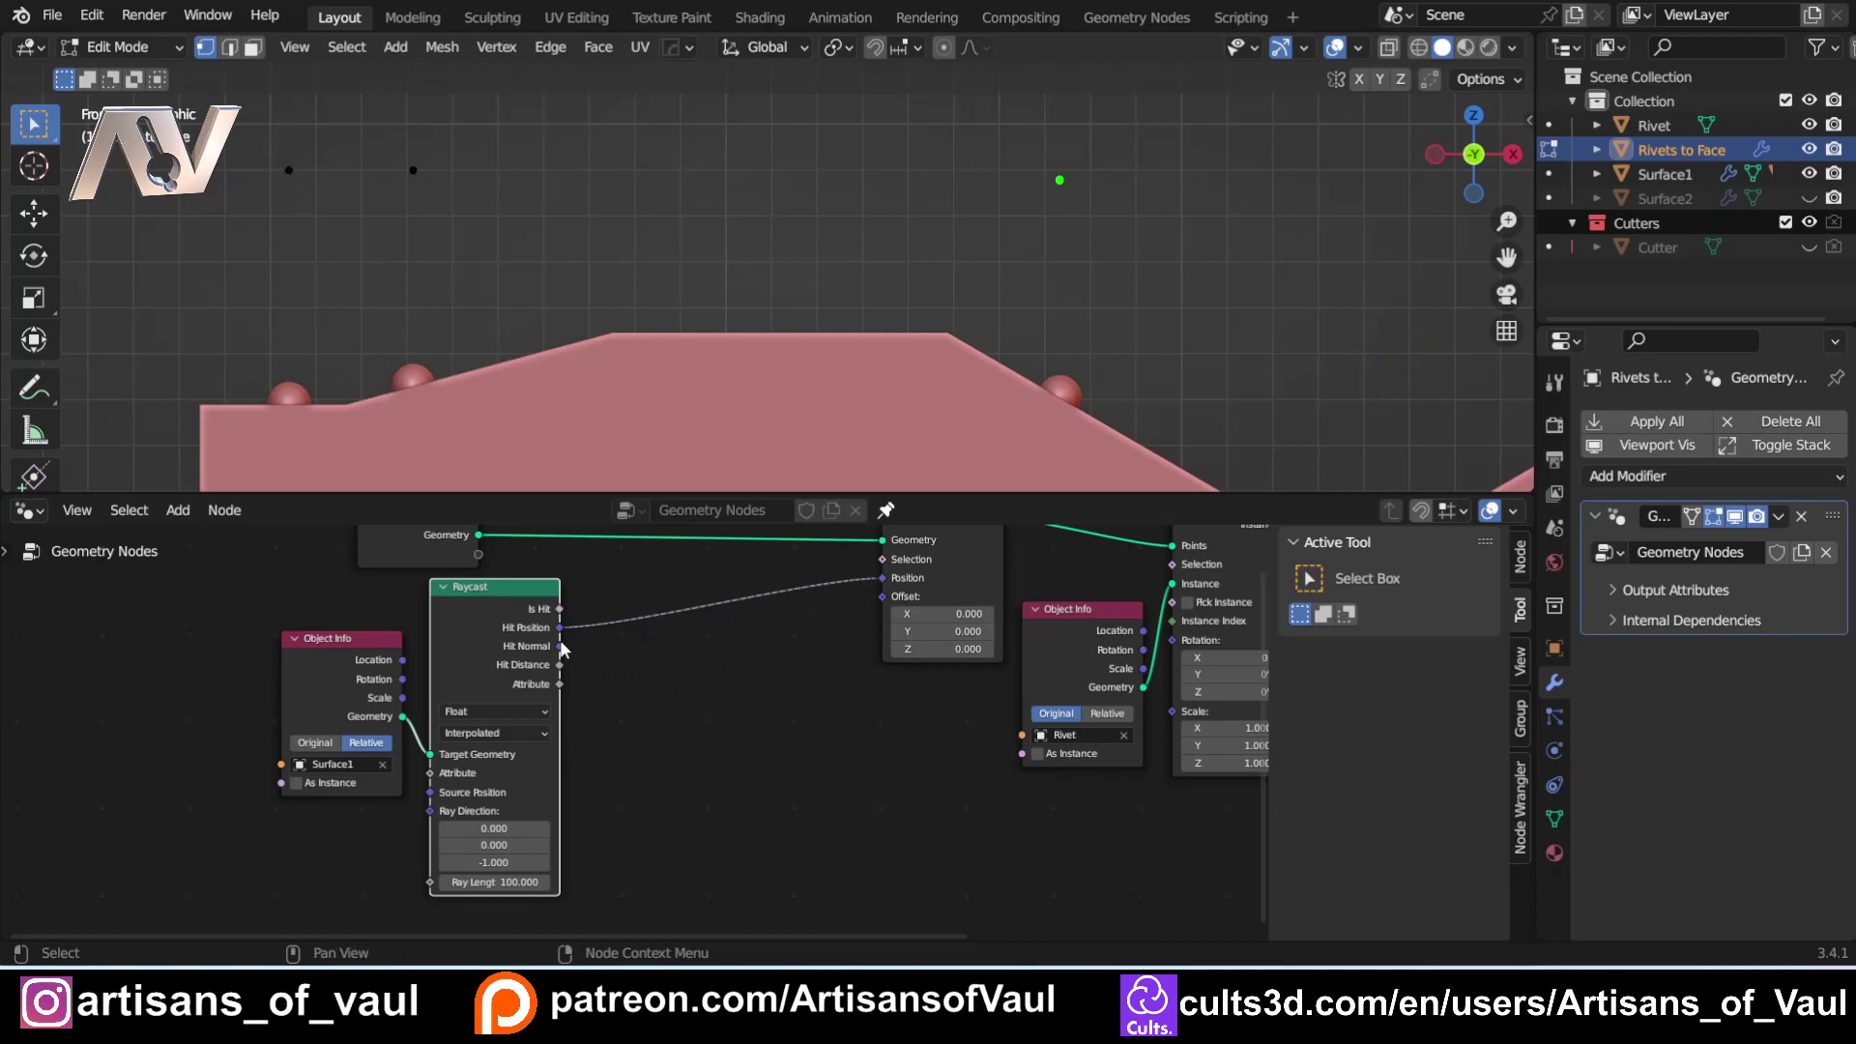
pyautogui.moveTo(557, 641)
pyautogui.moveTo(560, 650); pyautogui.dragTo(895, 599)
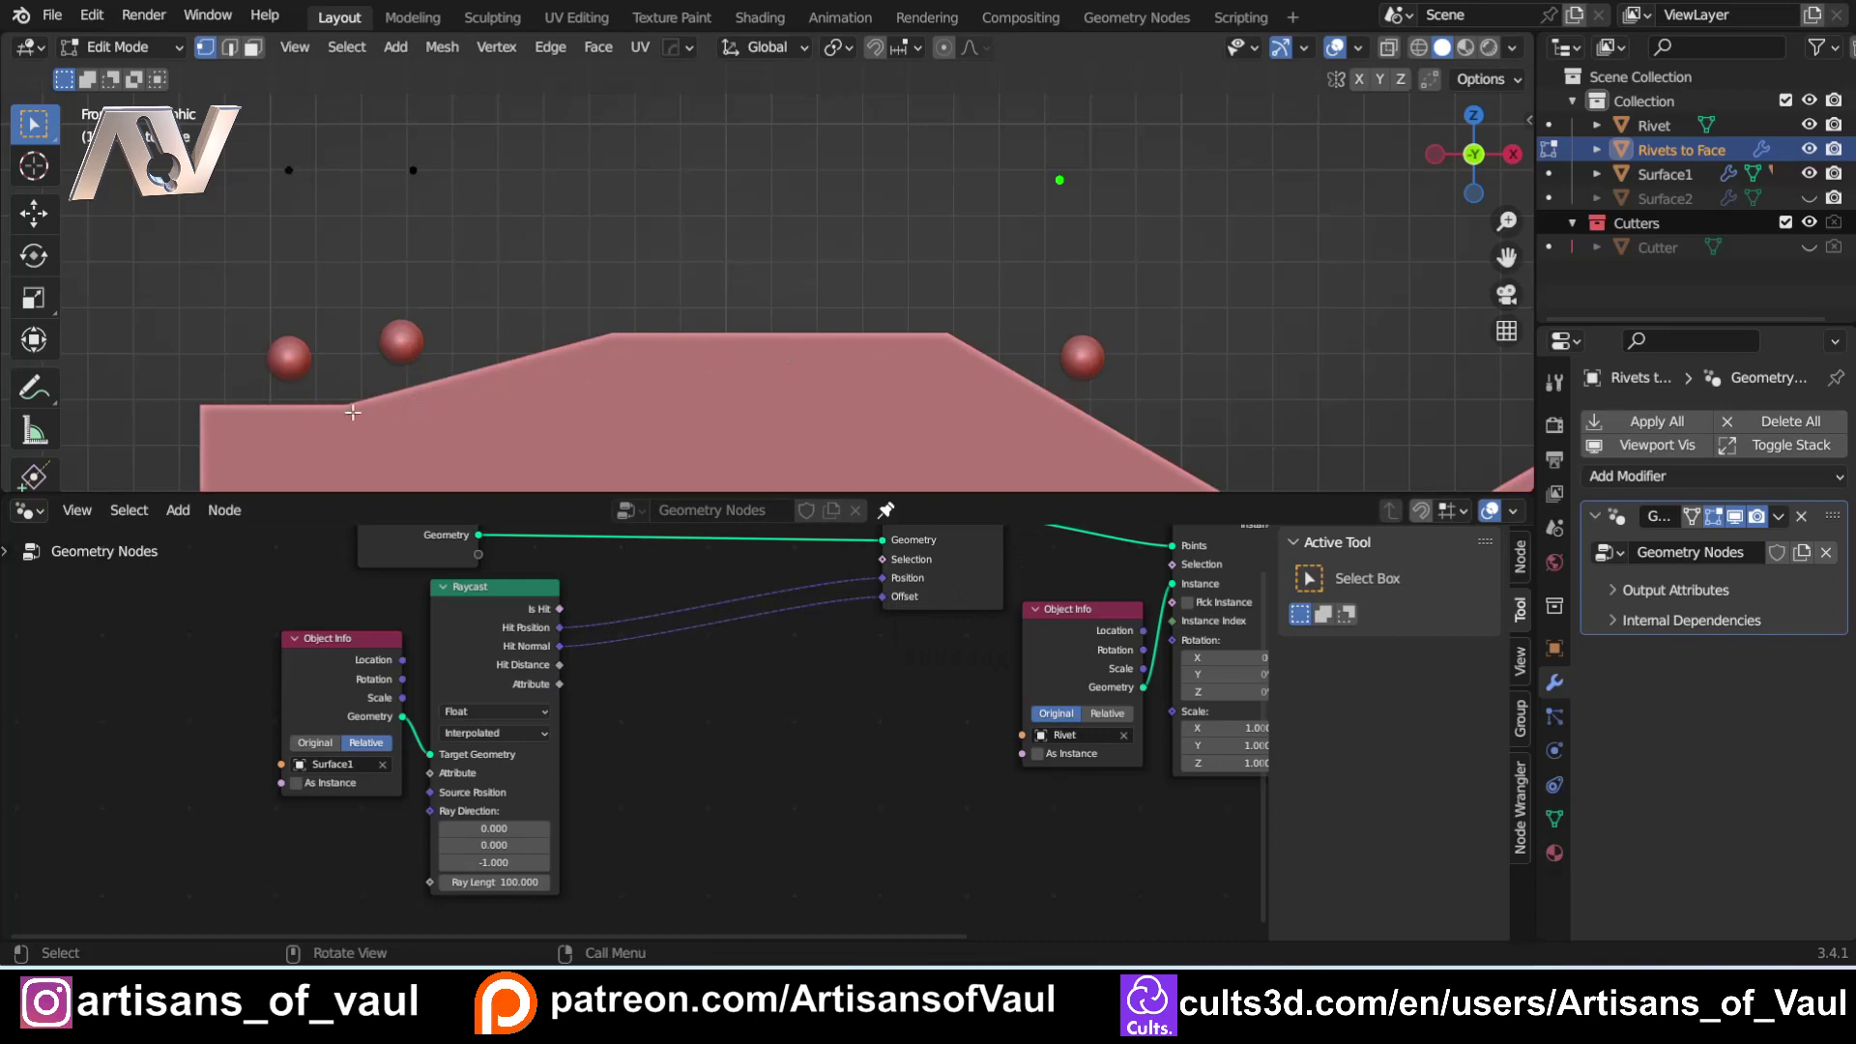
# Leave vertex editing, select Surface1 and move it slightly upward along Z.
pyautogui.press('Tab')
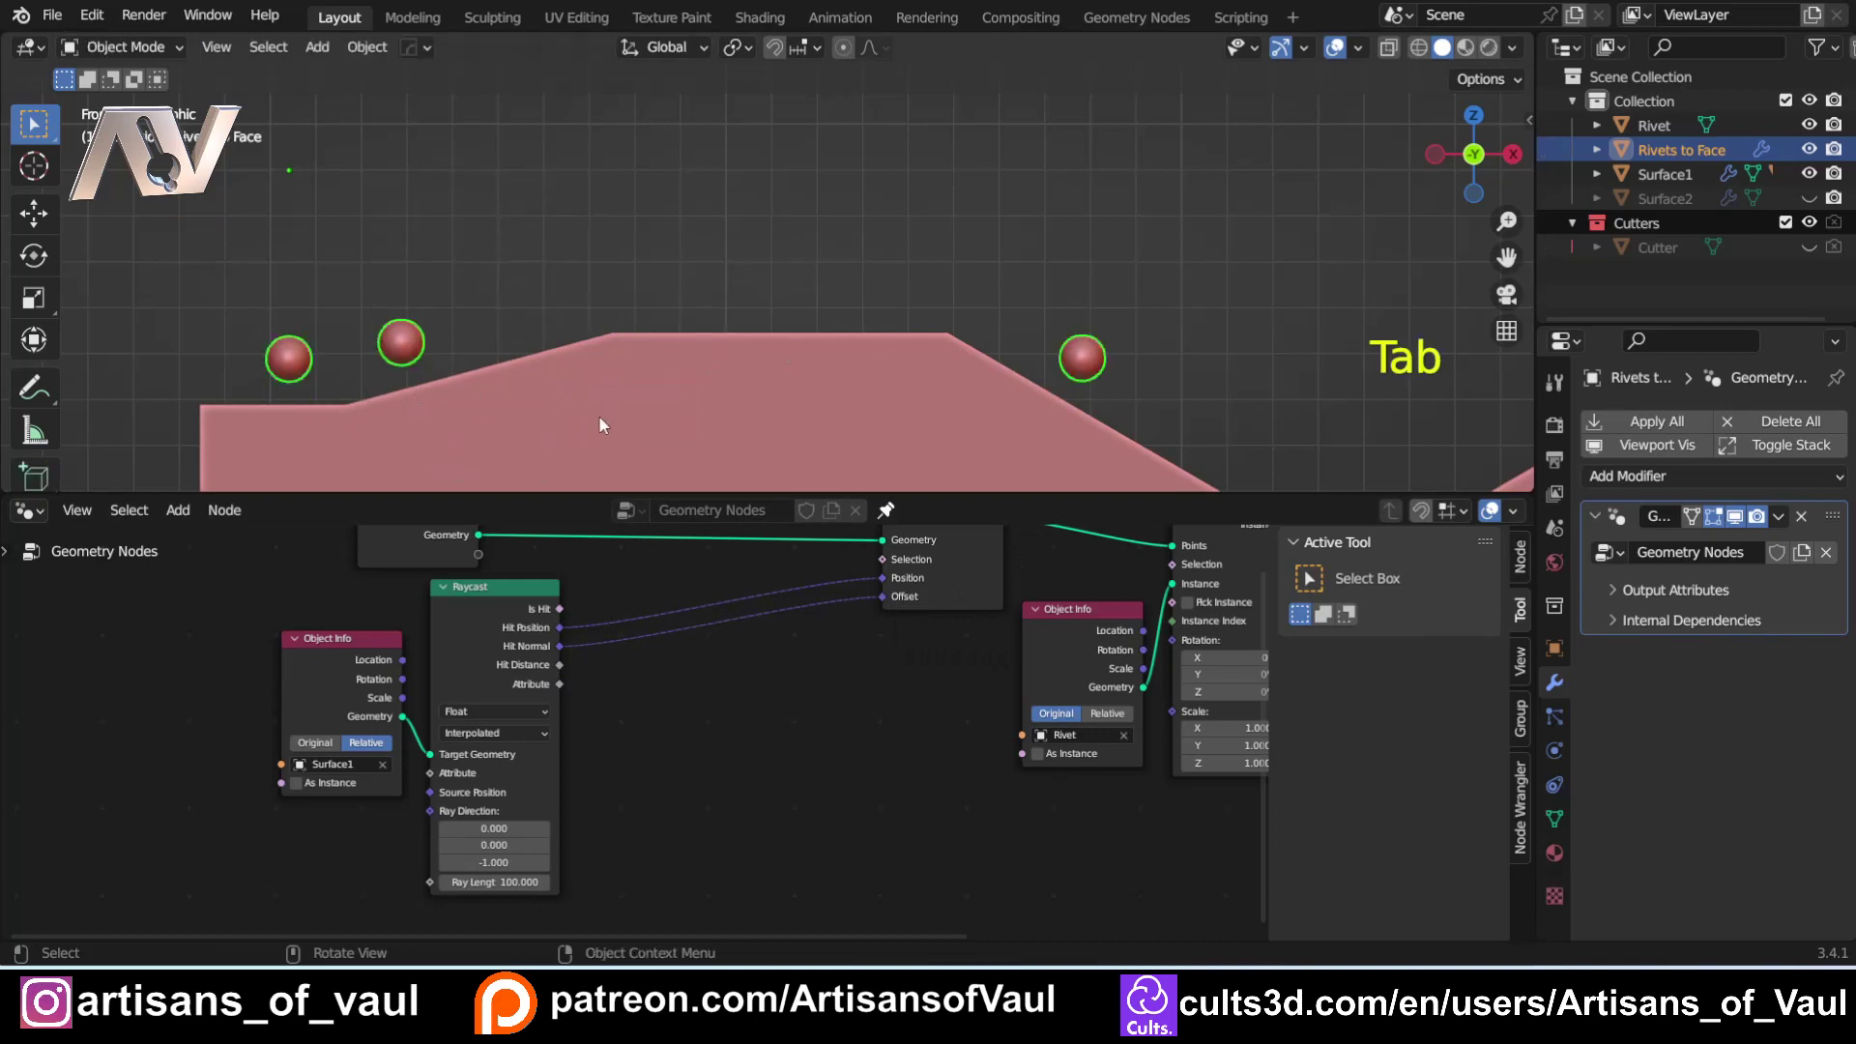
pyautogui.click(609, 413)
pyautogui.press('Tab')
pyautogui.press('g')
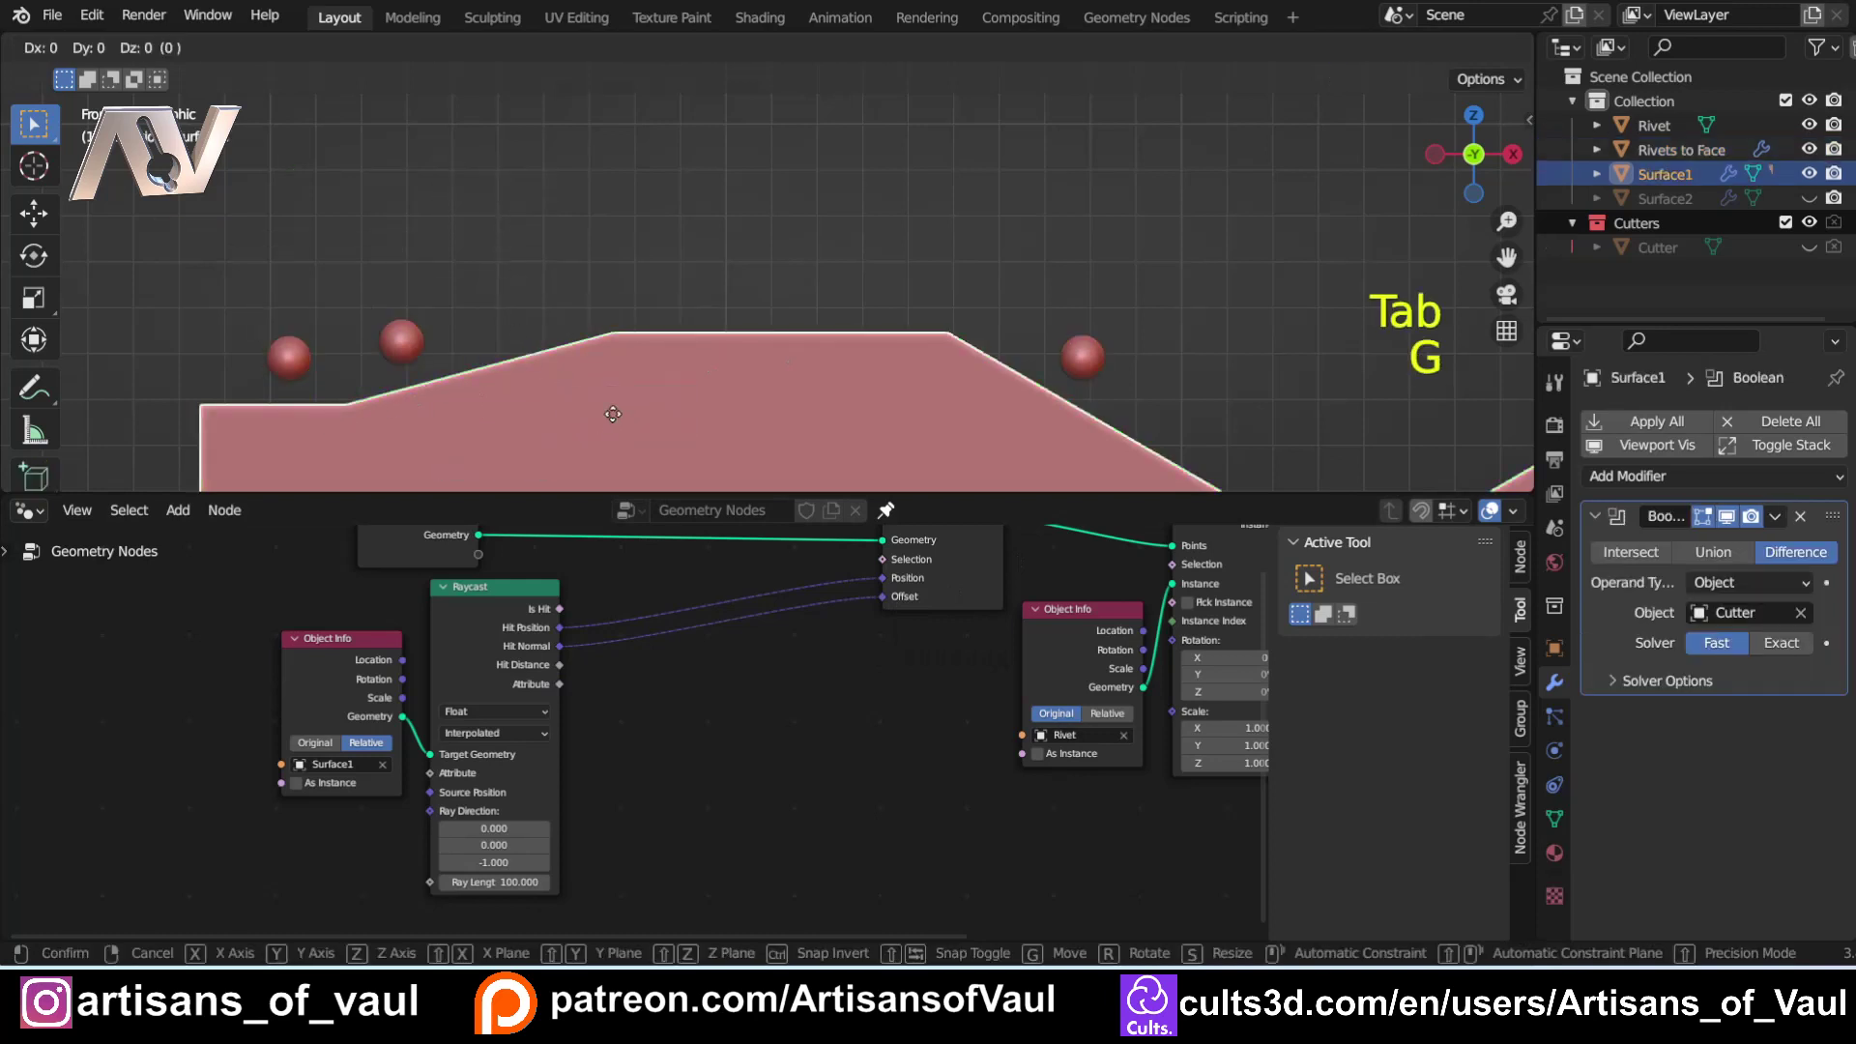
pyautogui.press('z')
pyautogui.click(611, 411)
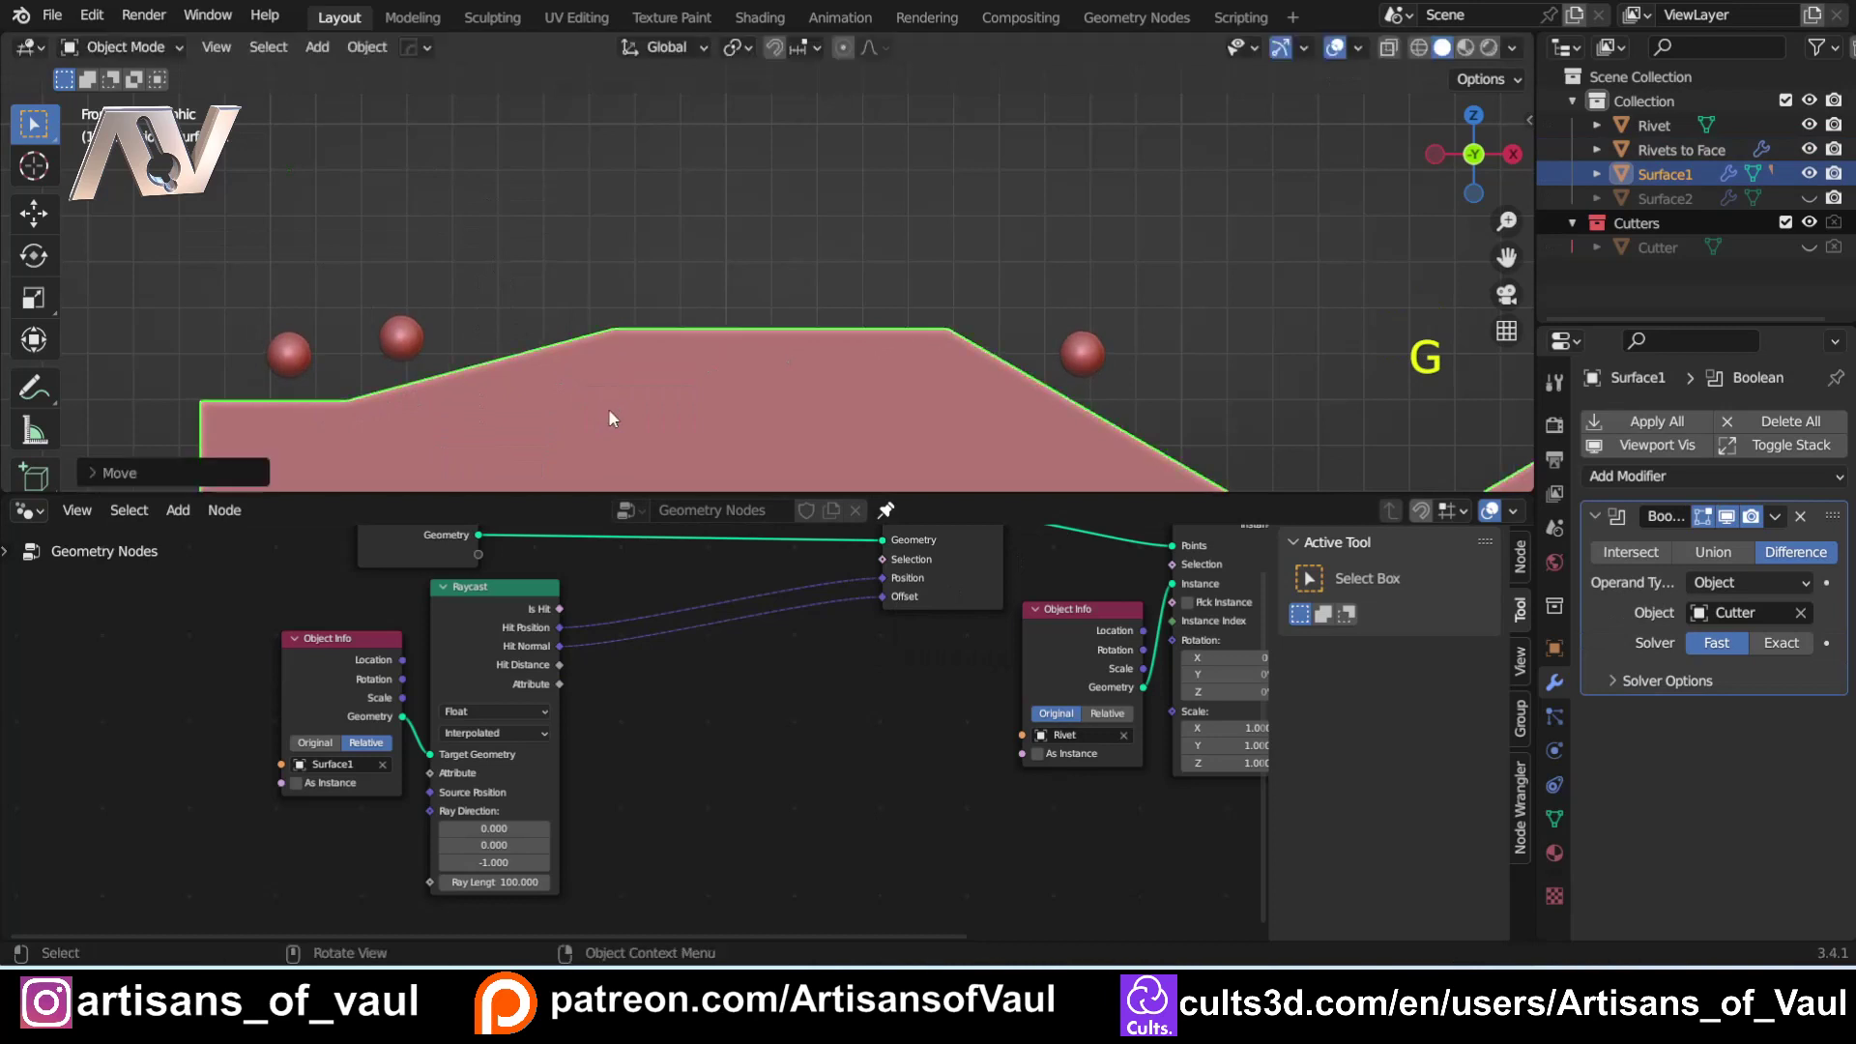
# Examine the gap between the rivets and Surface1 on the flat part and the ascending slope up close.
pyautogui.keyDown('shift'); pyautogui.moveTo(196, 384); pyautogui.dragTo(319, 365, button='middle'); pyautogui.keyUp('shift')
pyautogui.scroll(5, 392, 387)
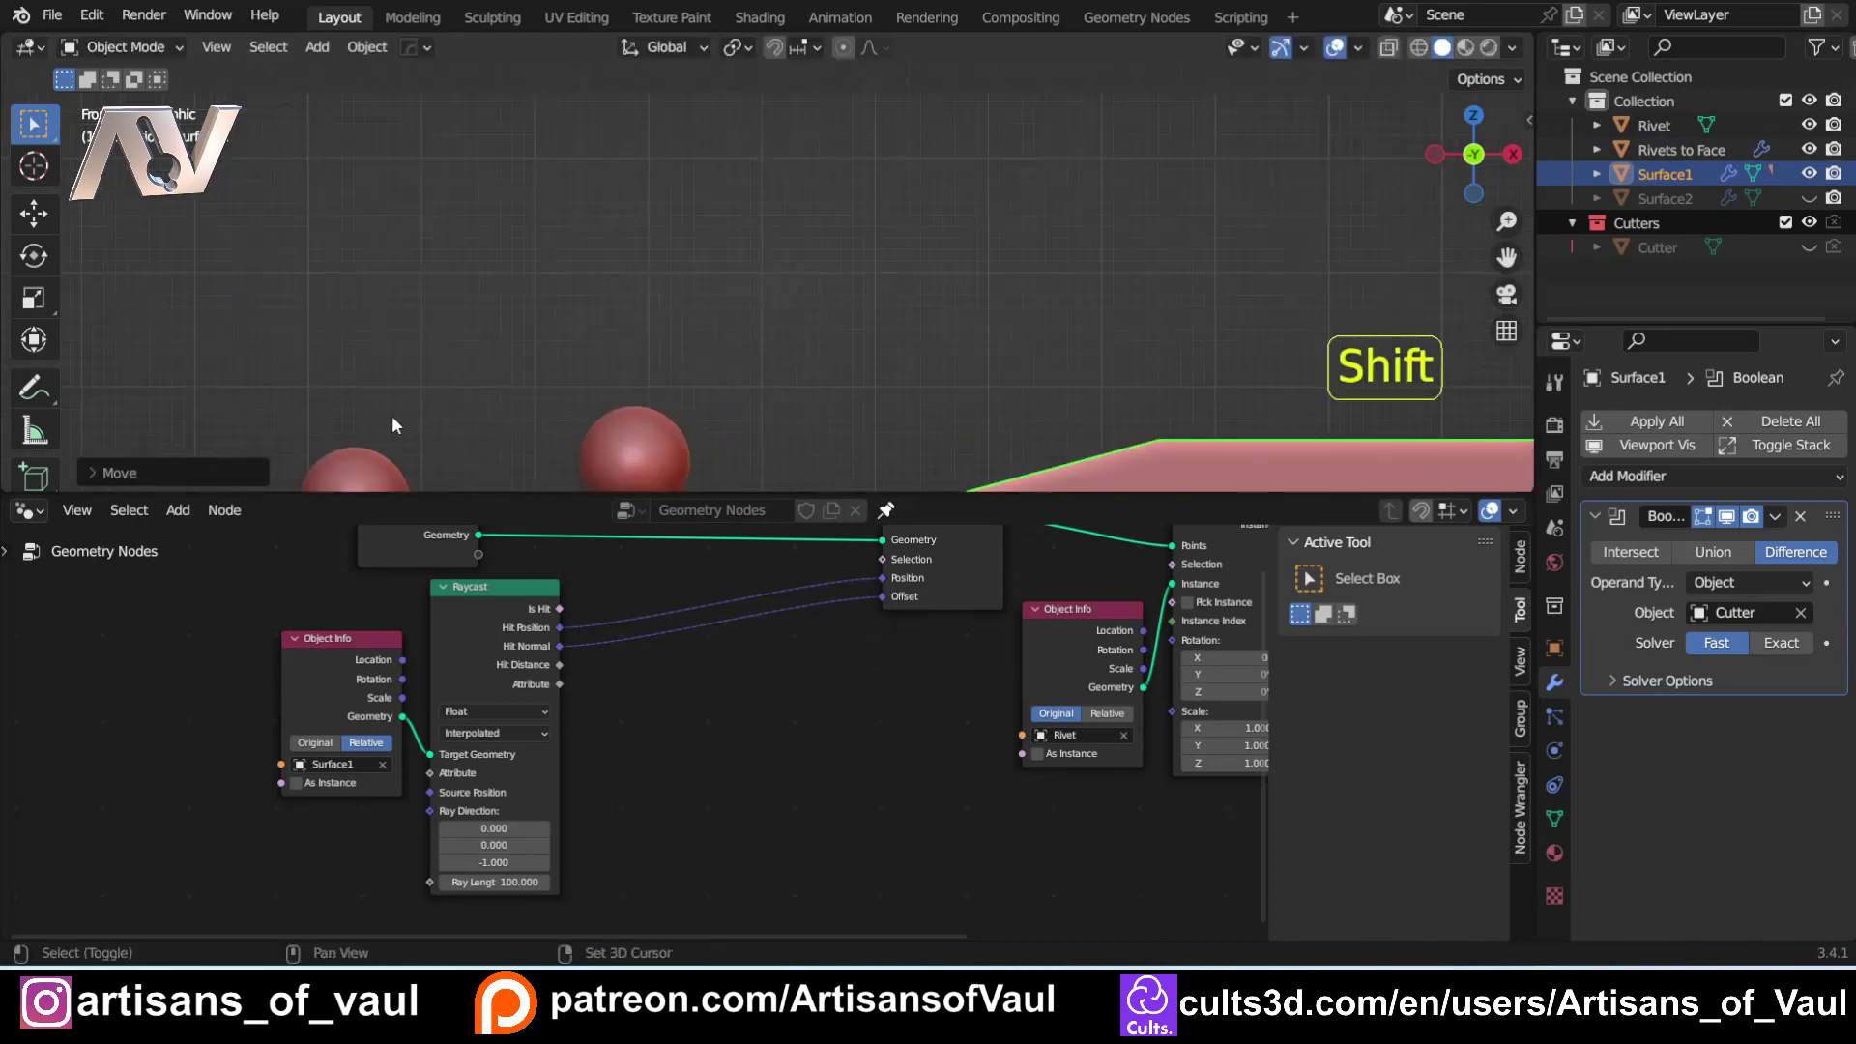
pyautogui.scroll(2, 391, 370)
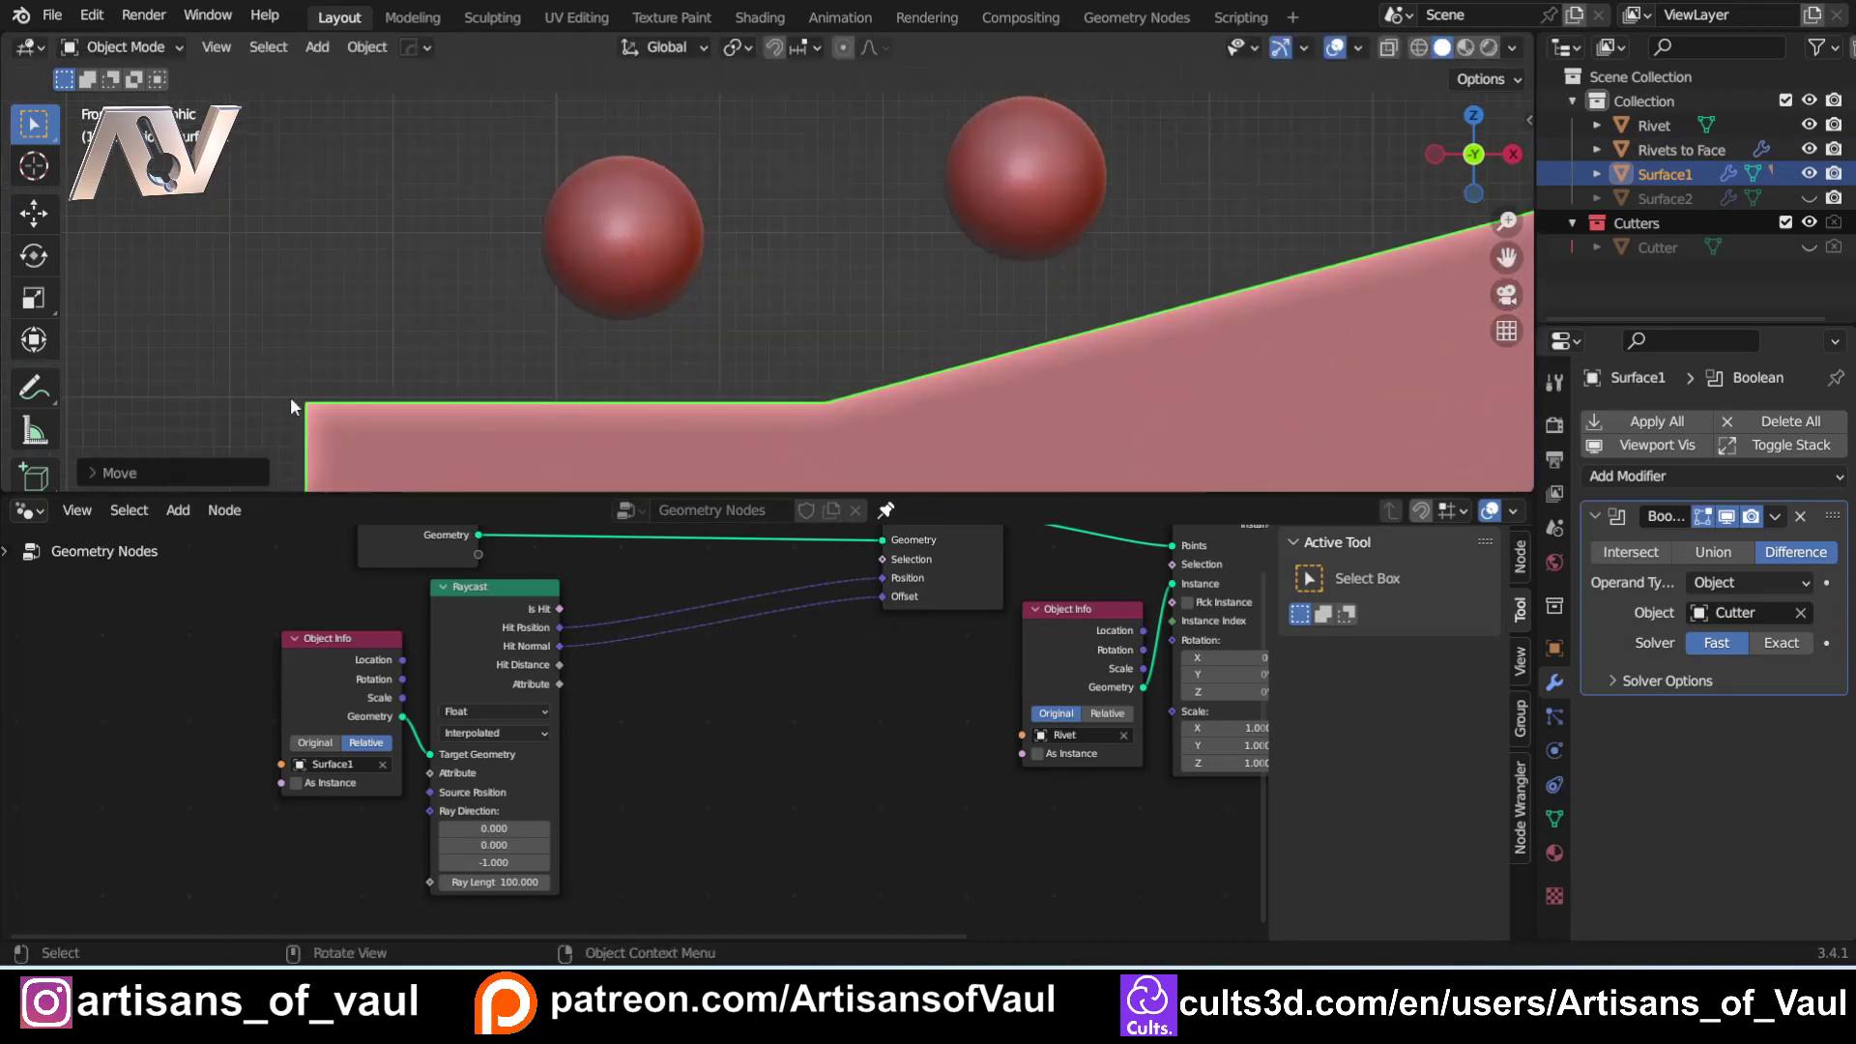
pyautogui.scroll(-2, 290, 397)
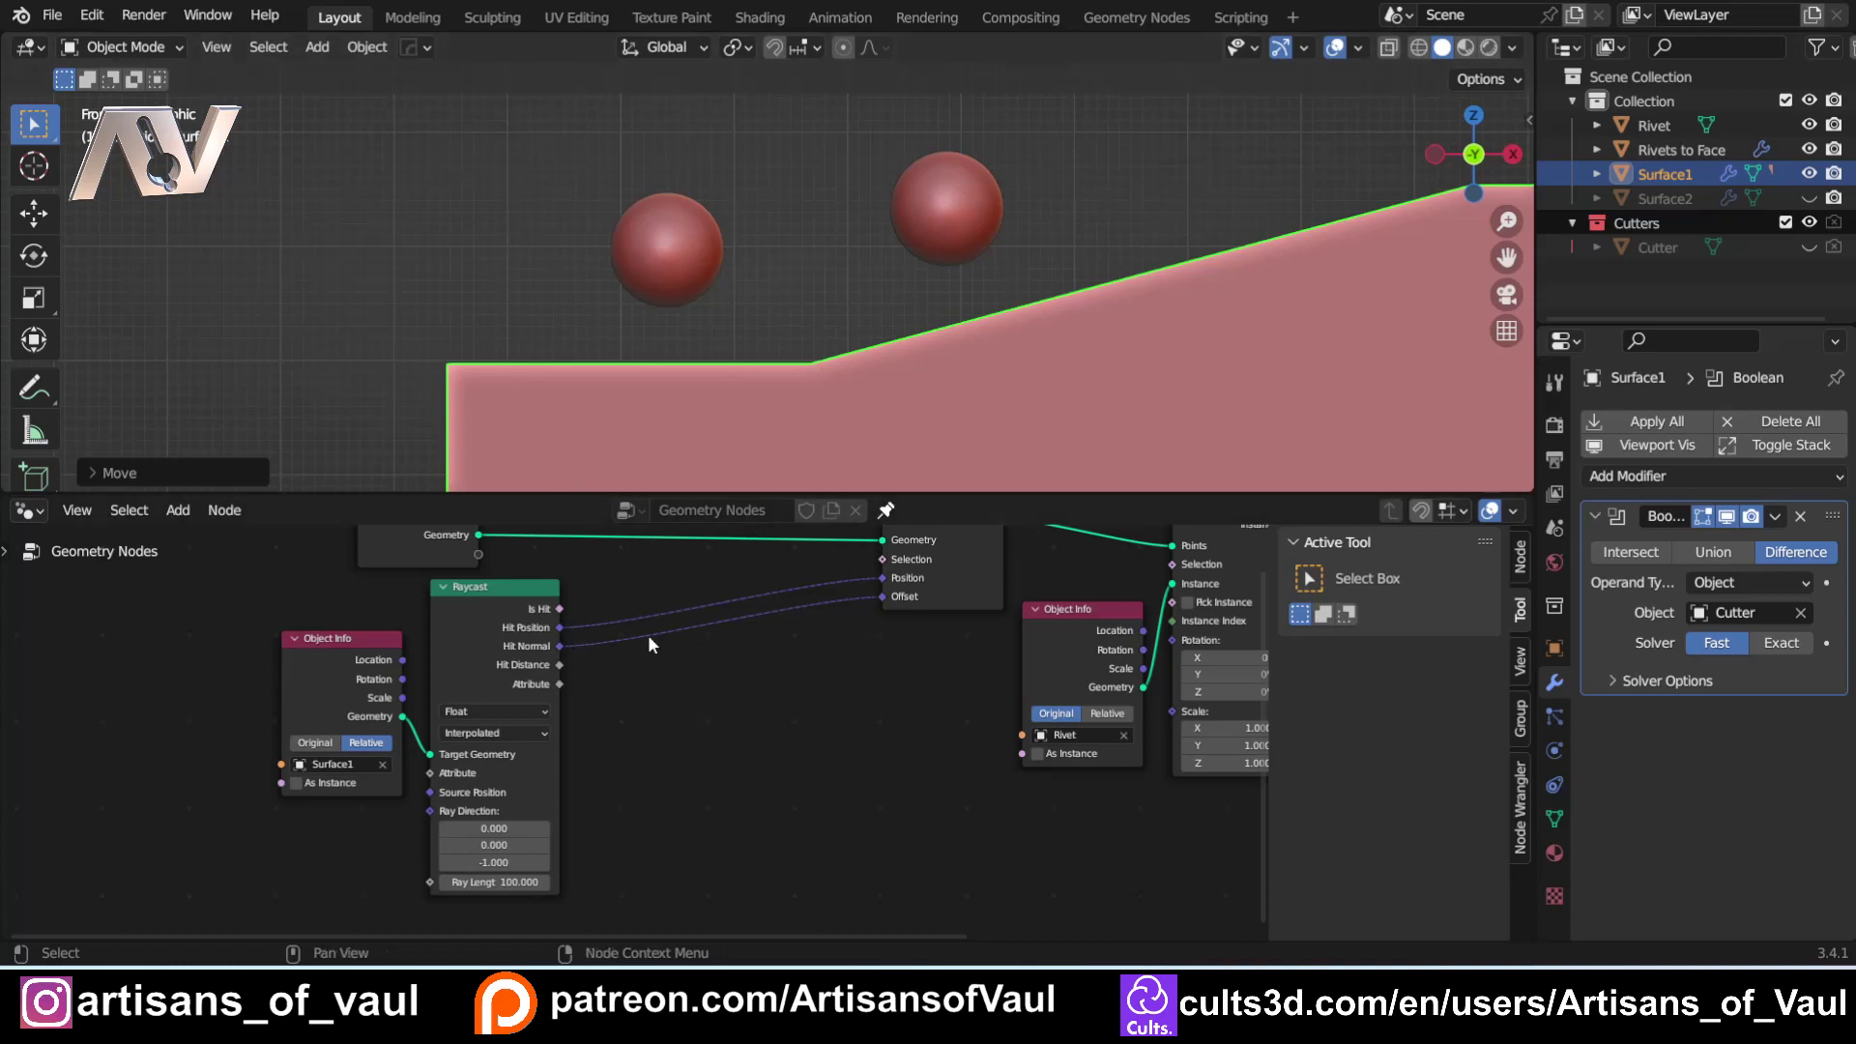
pyautogui.keyDown('shift'); pyautogui.moveTo(836, 313); pyautogui.dragTo(930, 273, button='middle'); pyautogui.keyUp('shift')
pyautogui.scroll(3, 929, 274)
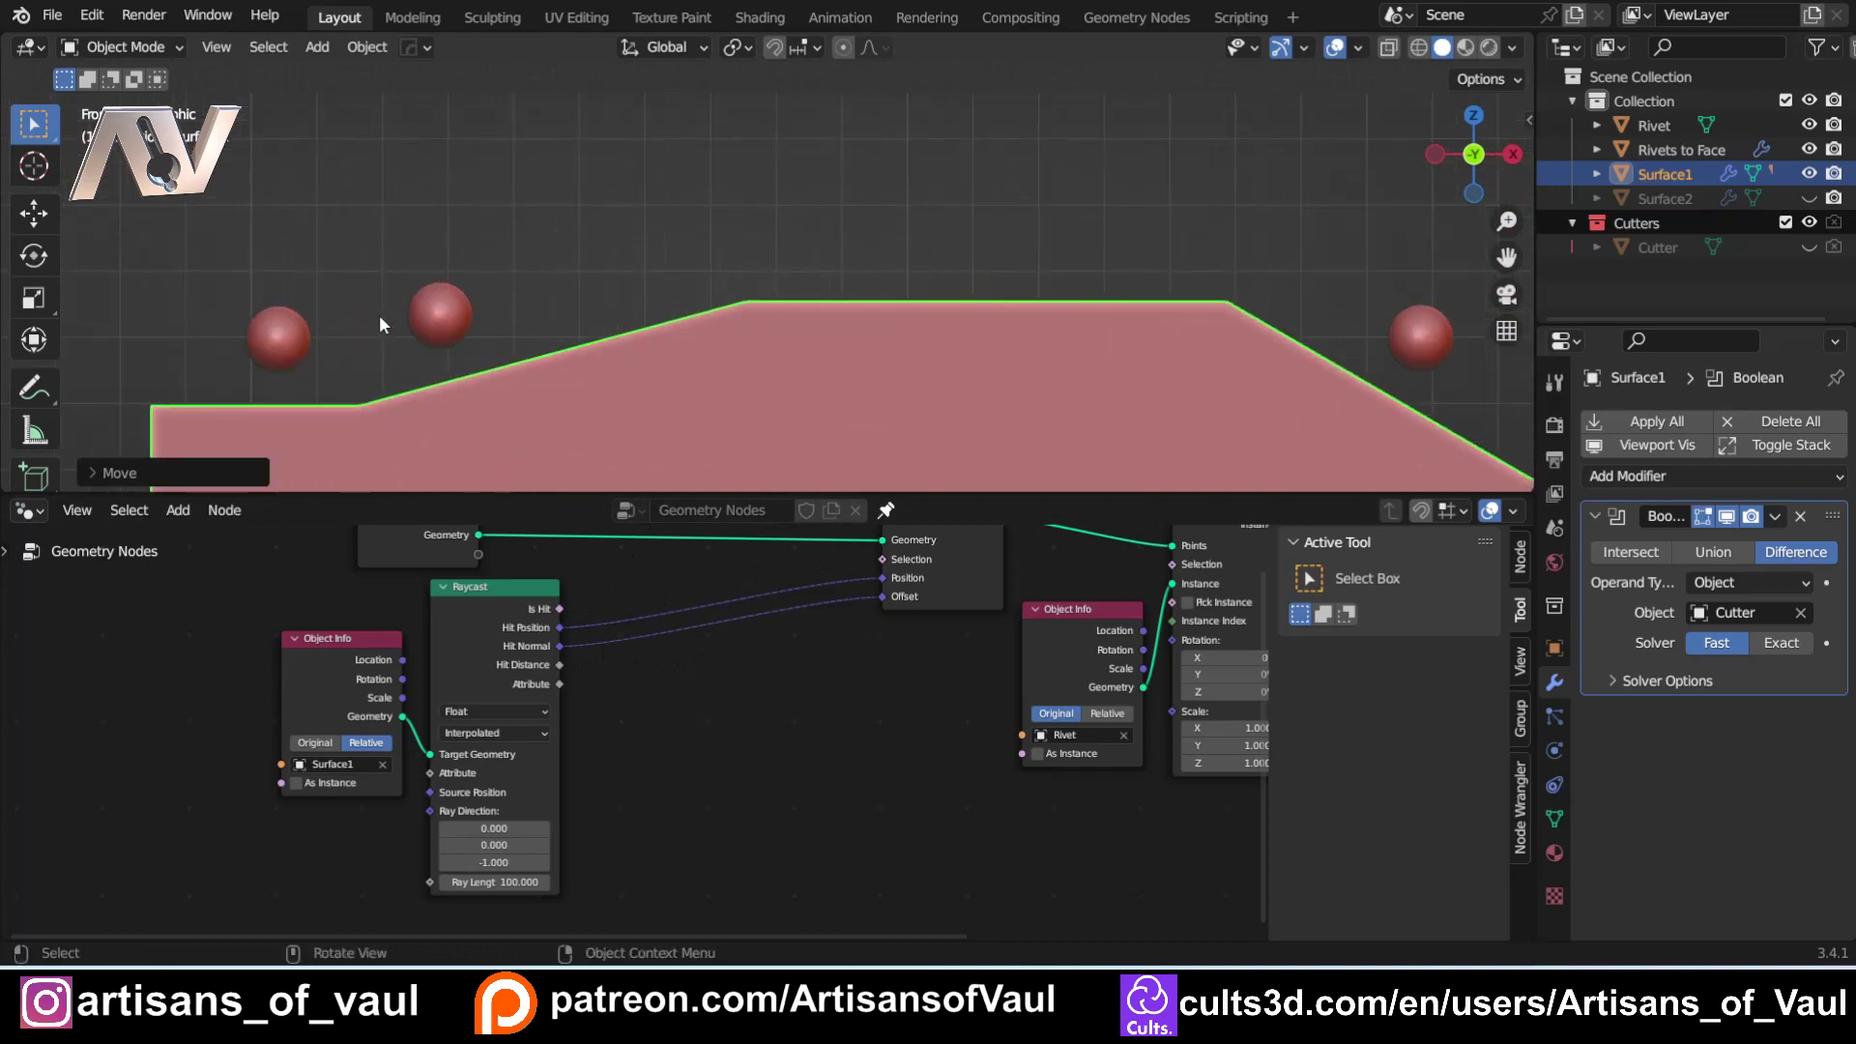
pyautogui.keyDown('shift'); pyautogui.moveTo(378, 315); pyautogui.dragTo(540, 237, button='middle'); pyautogui.keyUp('shift')
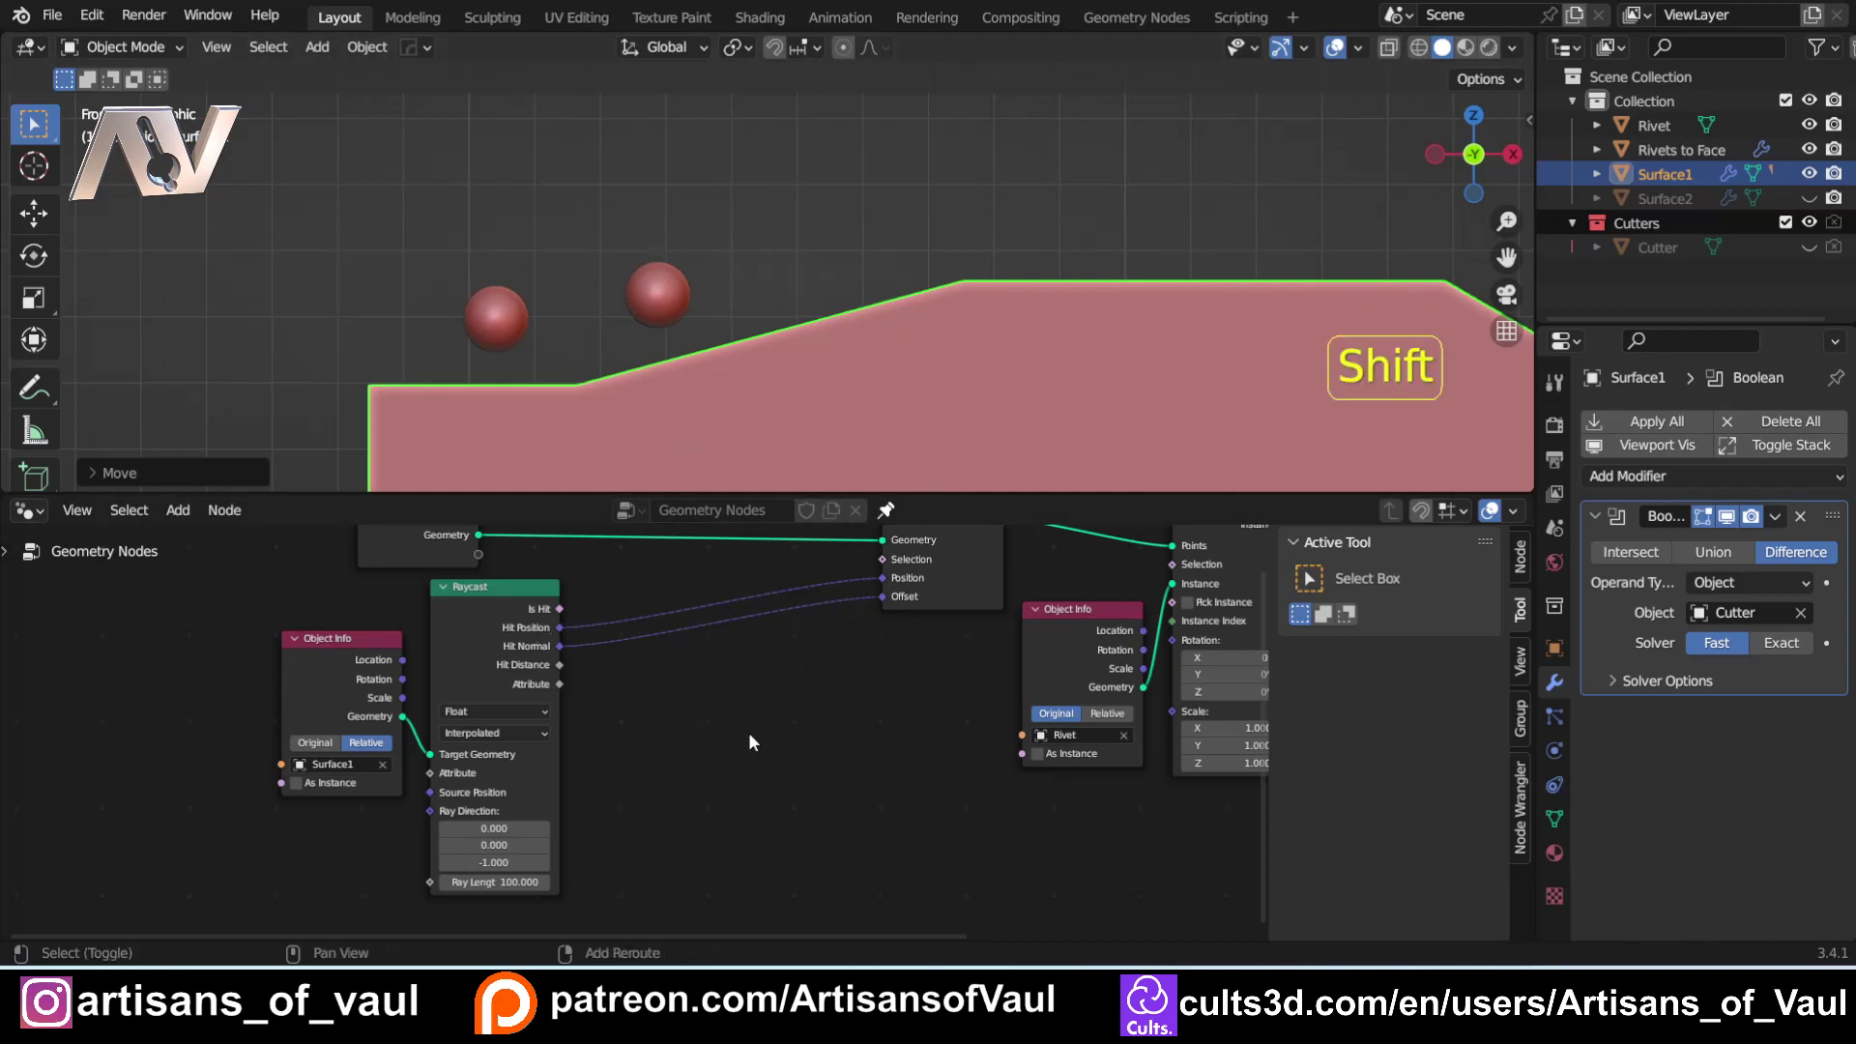
# Add a Vector Math node and insert it on the link between Hit Normal and Set Position's Offset.
pyautogui.hotkey('shift', 'a')
pyautogui.moveTo(683, 425)
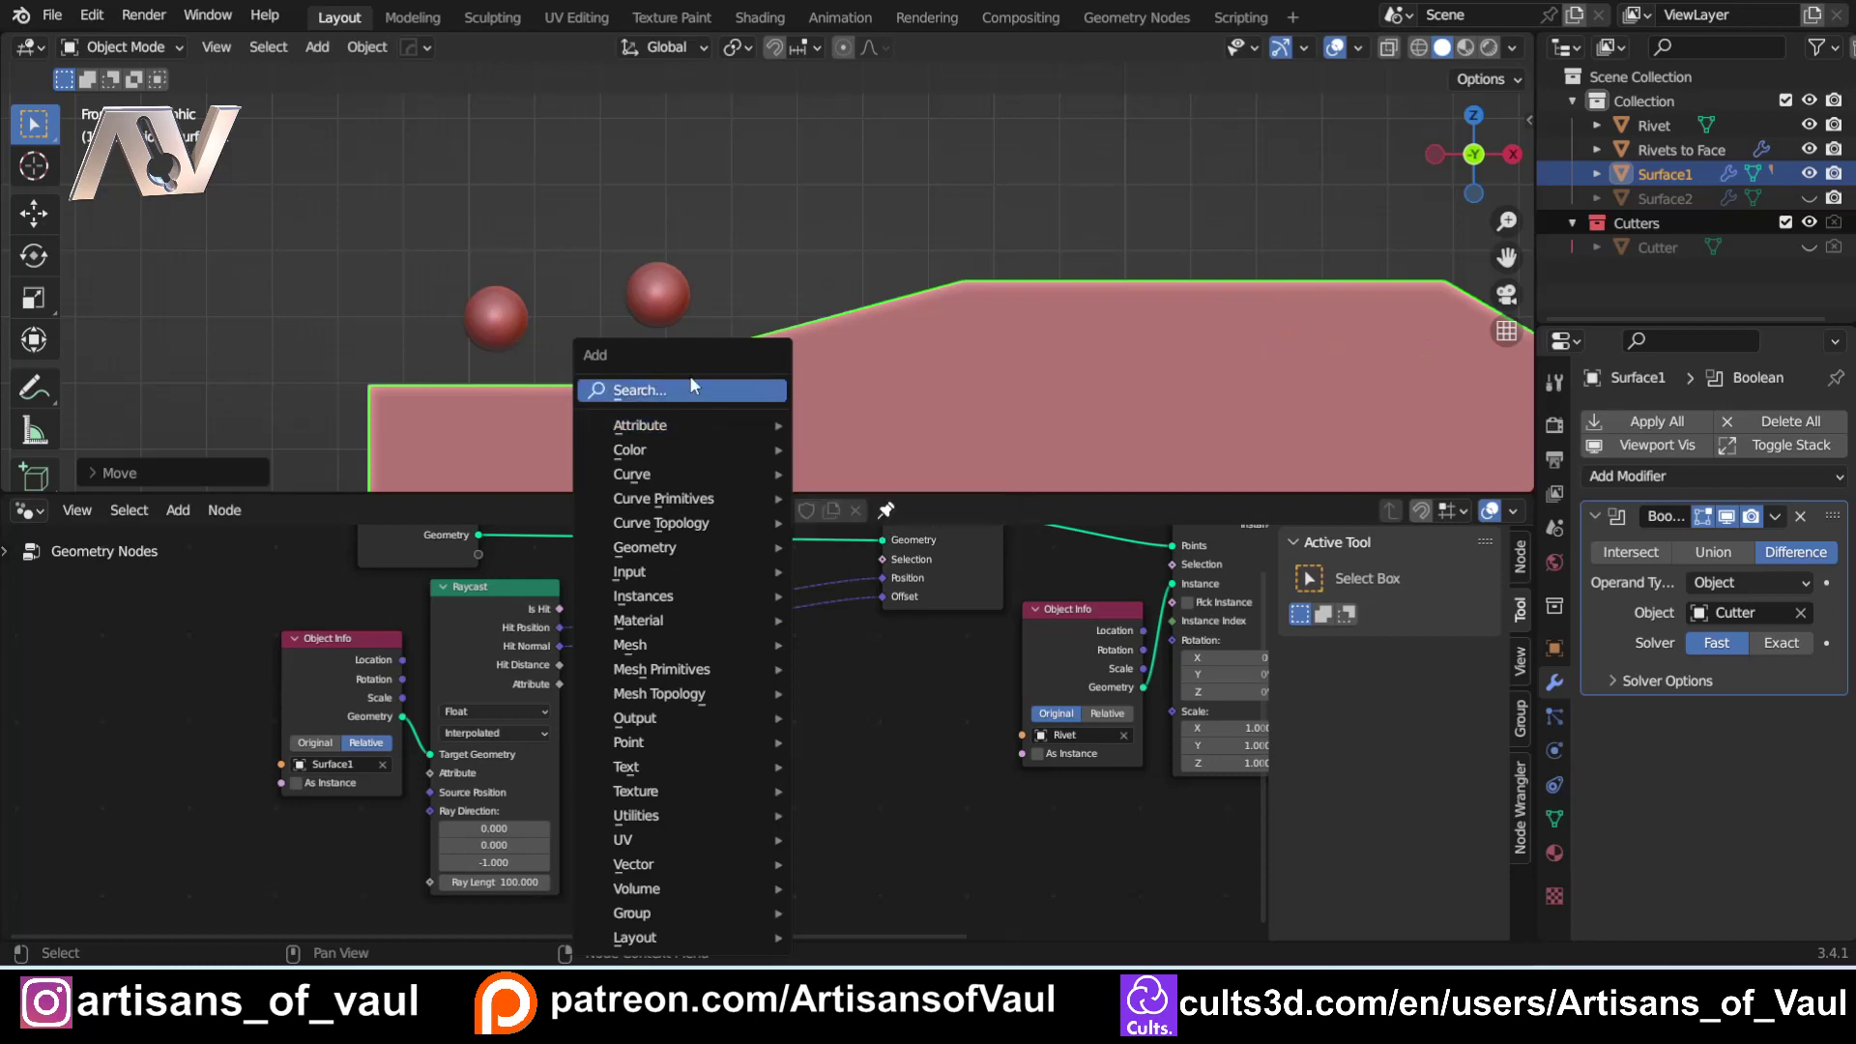
pyautogui.click(688, 382)
pyautogui.write('math')
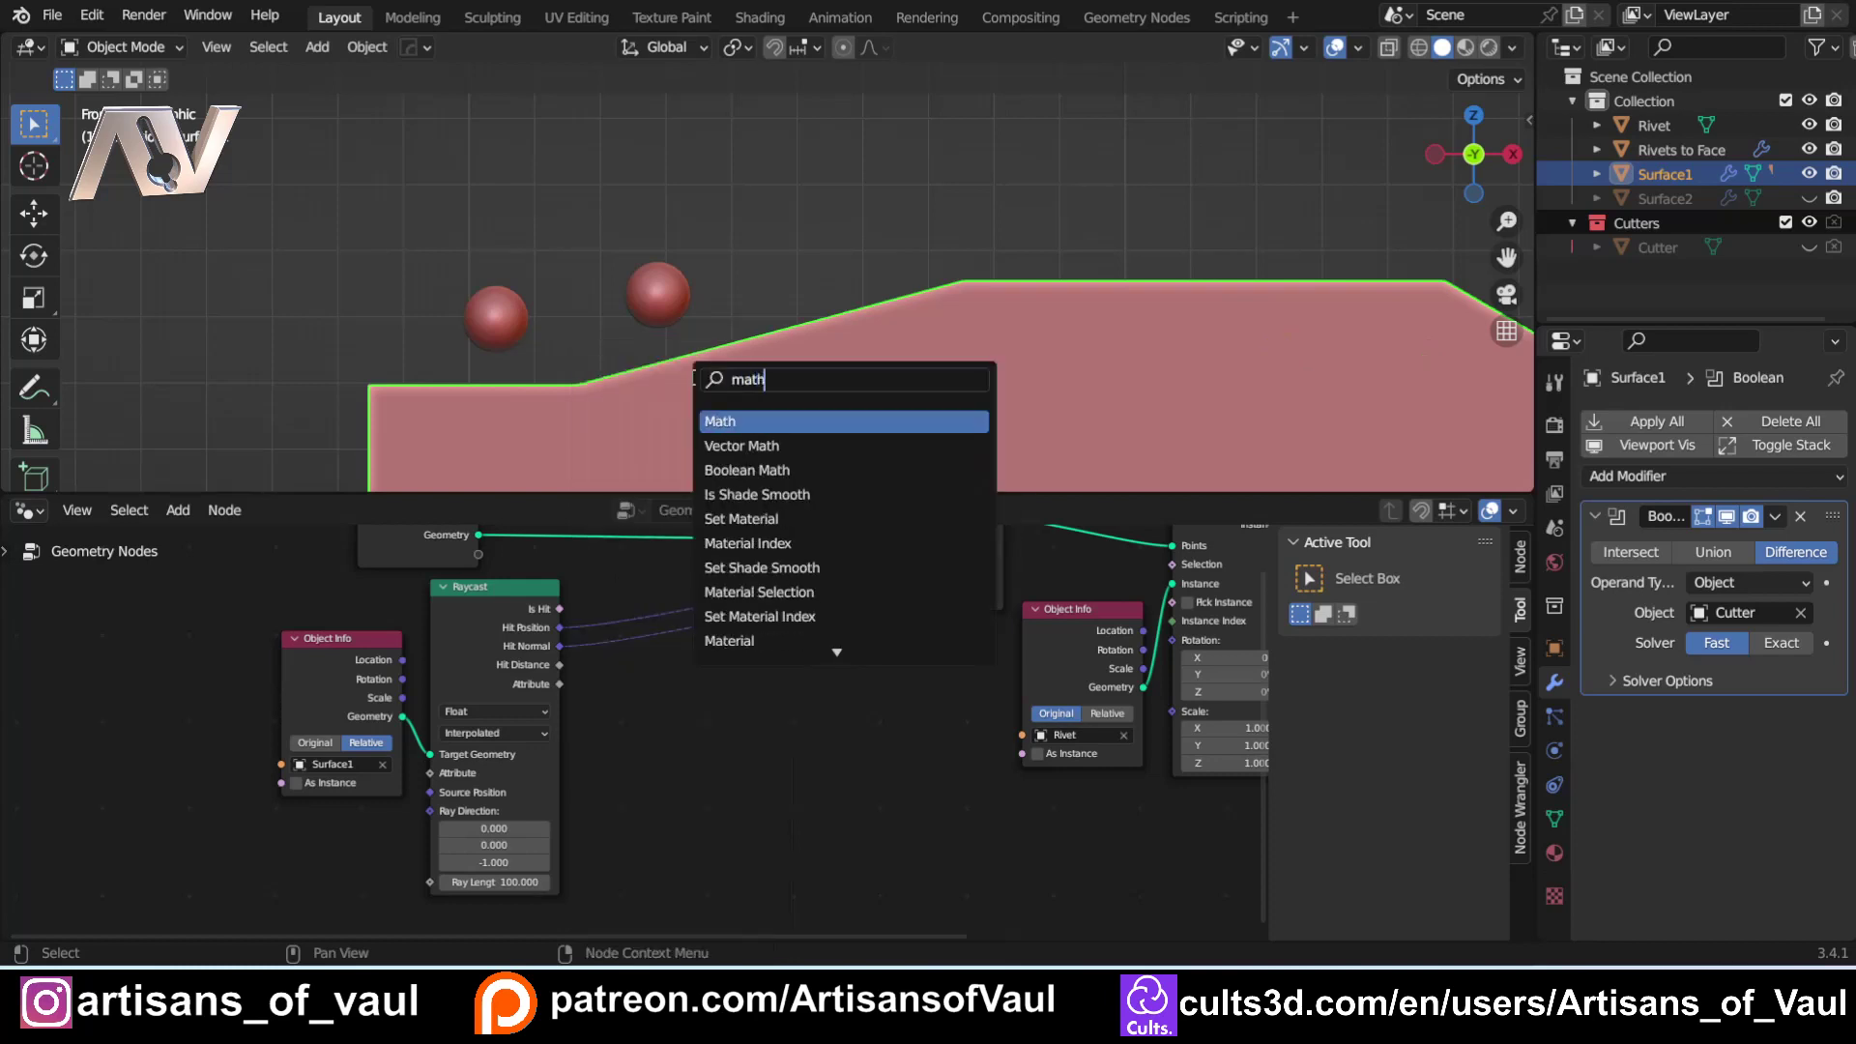
pyautogui.click(698, 445)
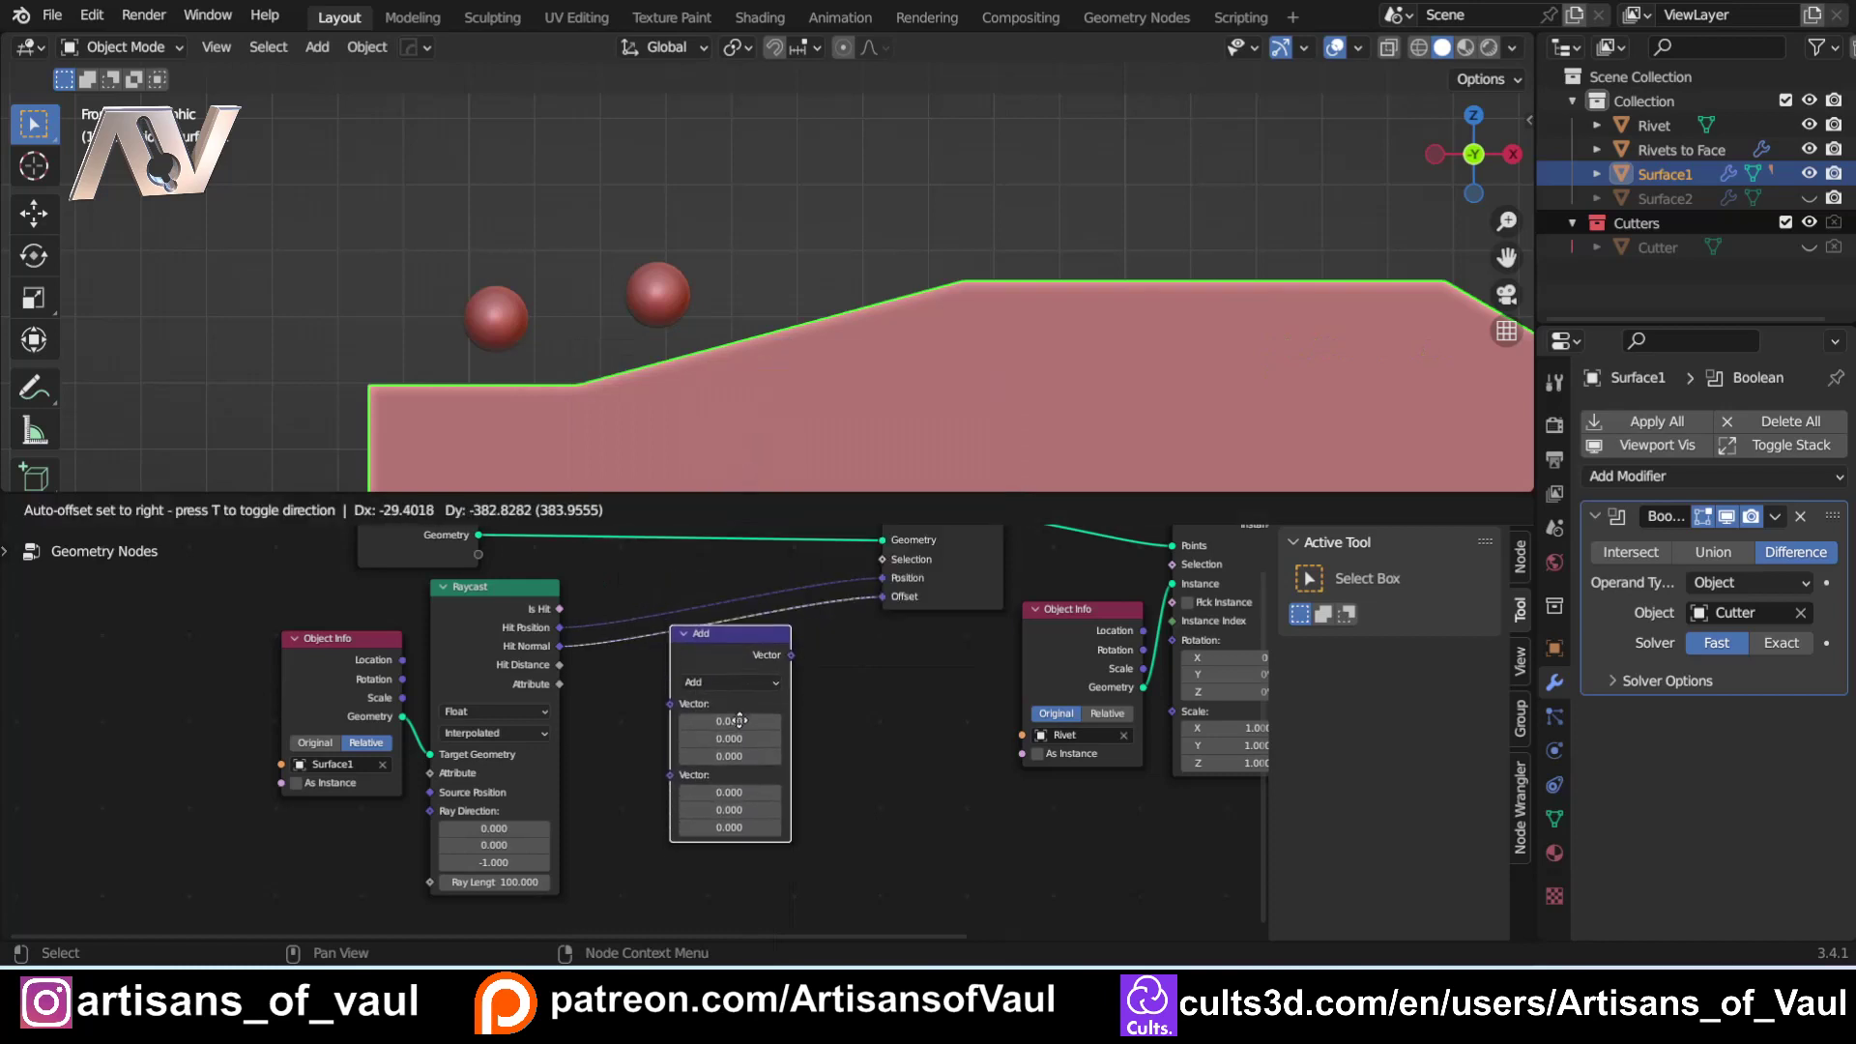
pyautogui.click(746, 714)
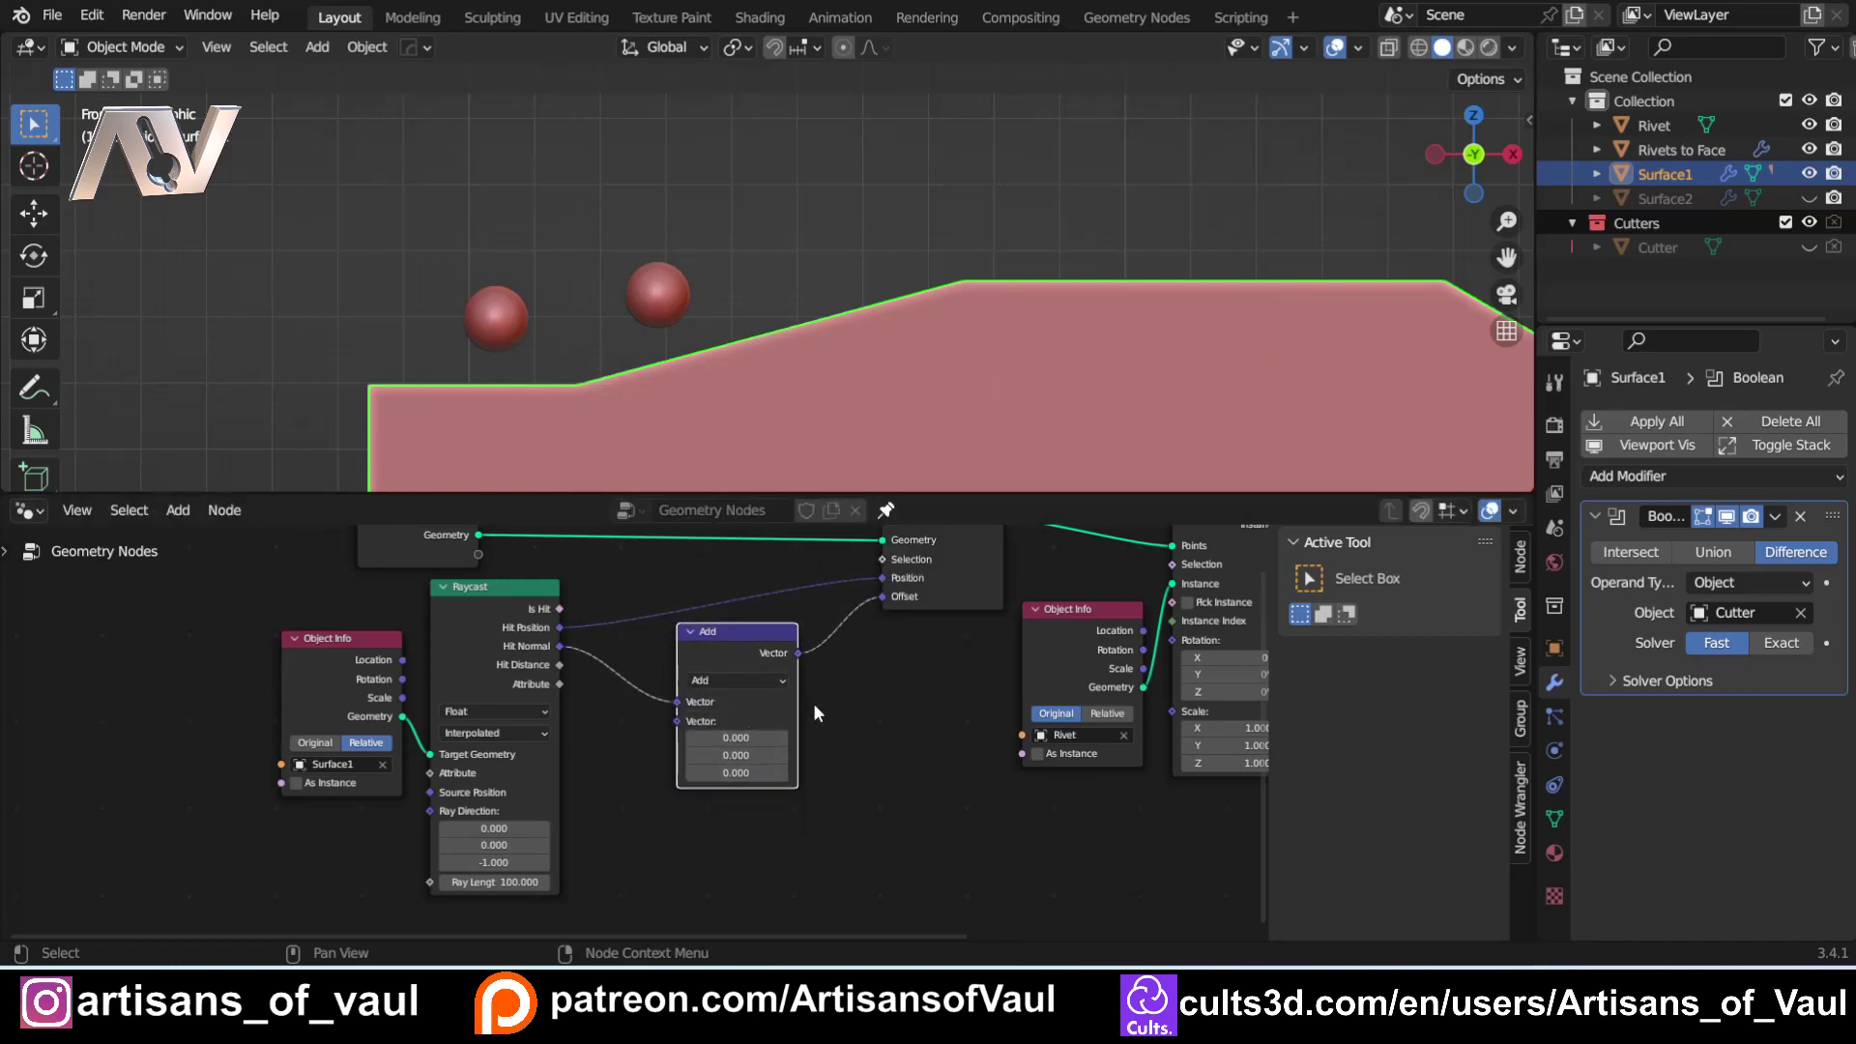
# Try a Z value of -0.2 in the Add node's second vector to lower the rivets.
pyautogui.scroll(-1, 902, 278)
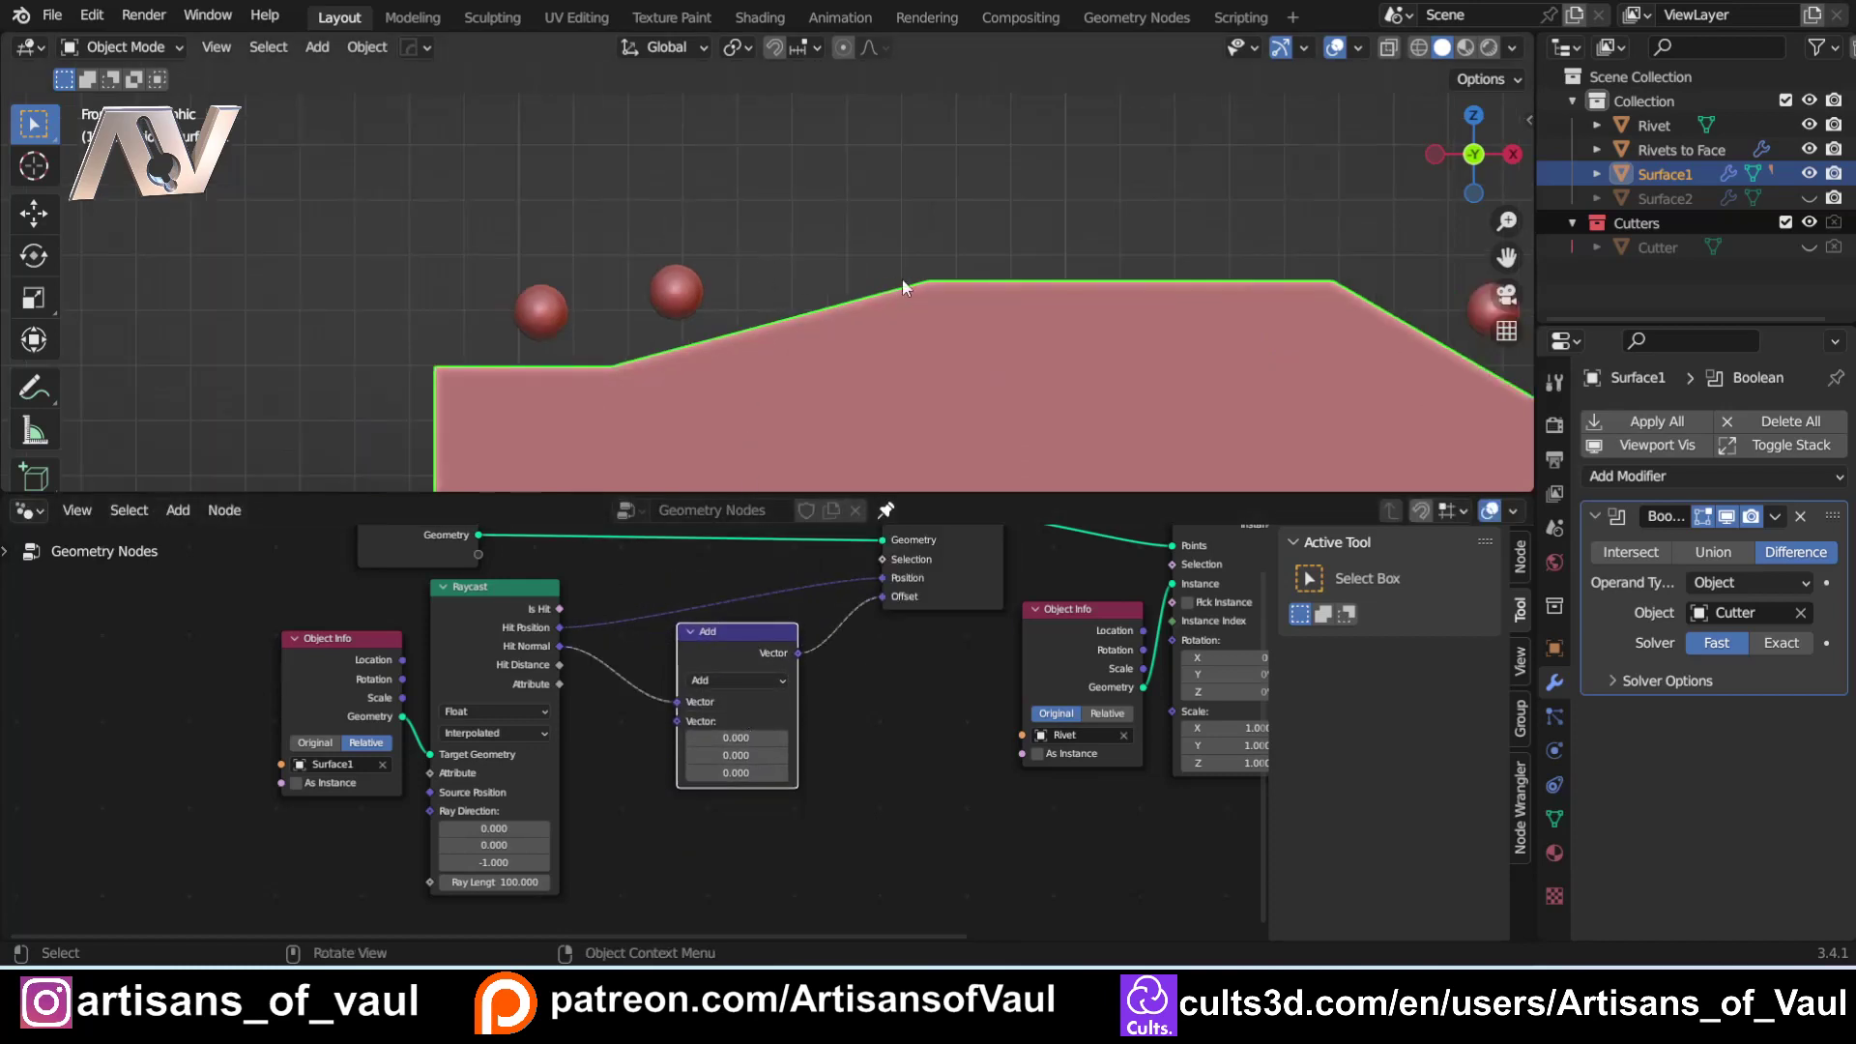
pyautogui.keyDown('shift'); pyautogui.moveTo(901, 278); pyautogui.dragTo(416, 402, button='middle'); pyautogui.keyUp('shift')
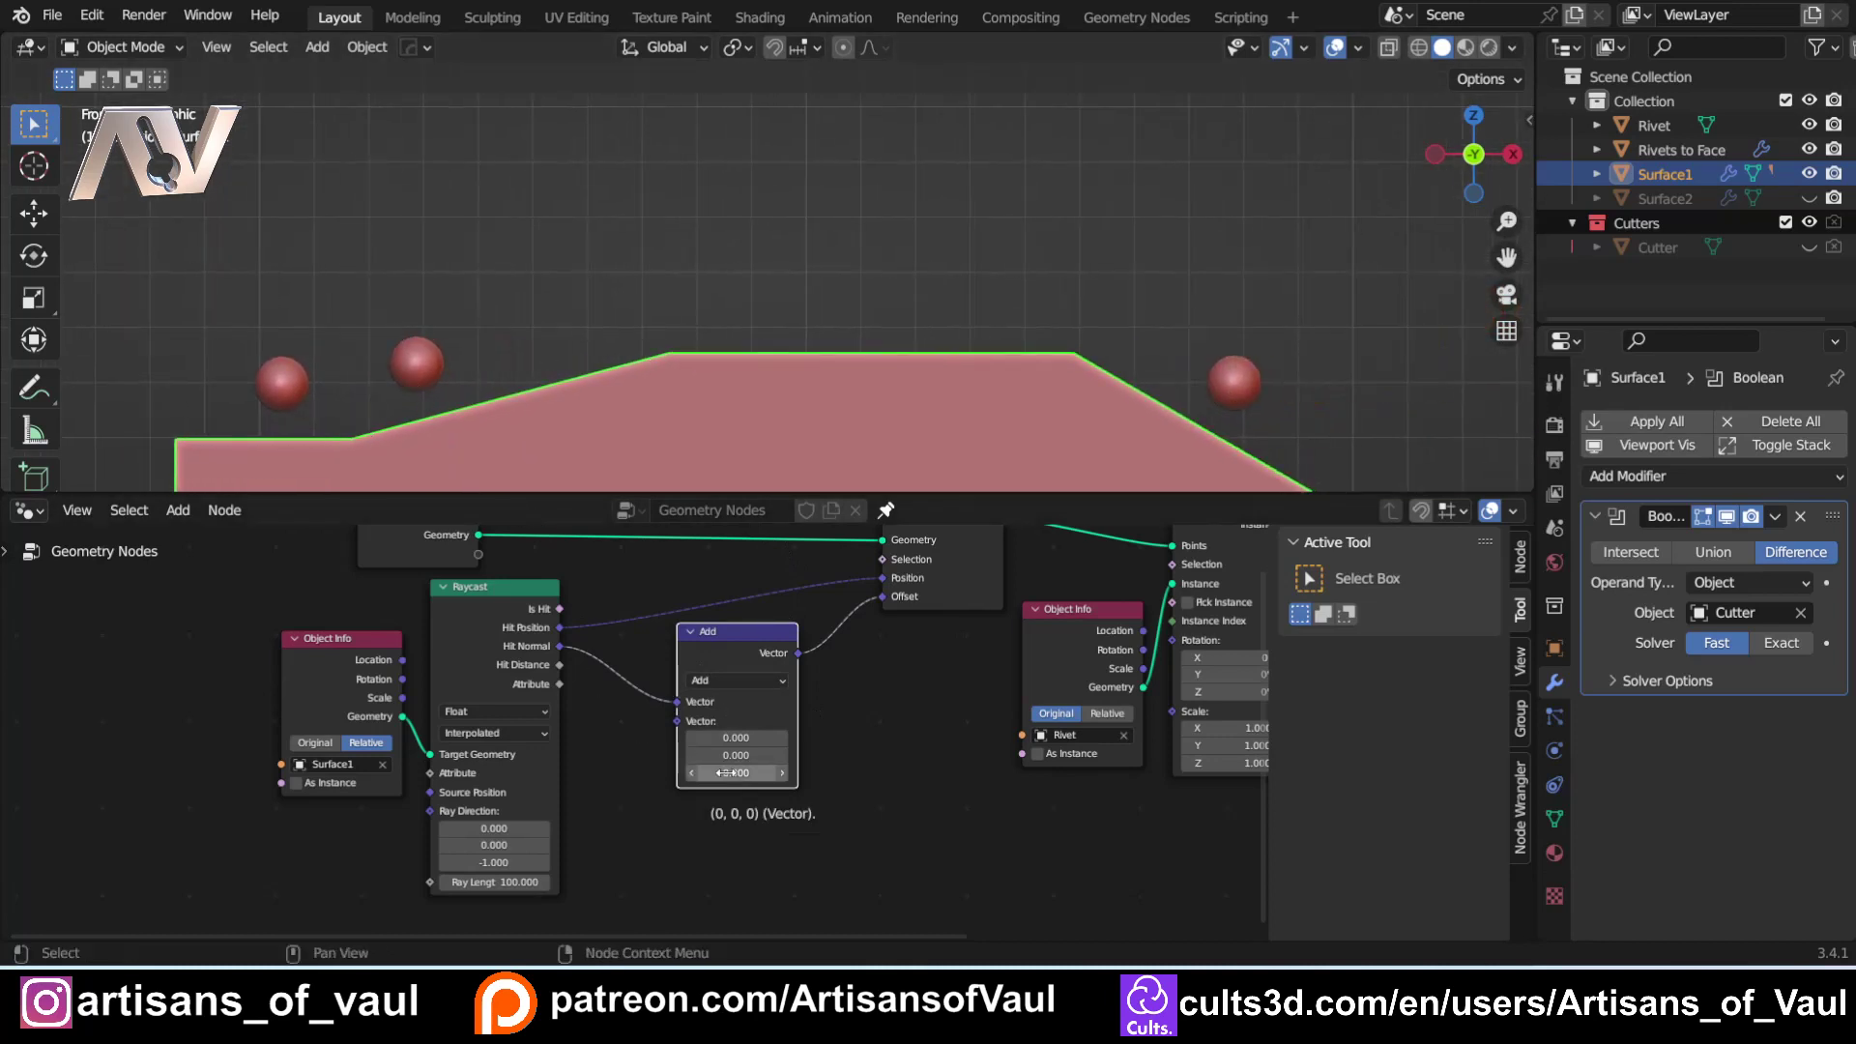
pyautogui.moveTo(736, 773)
pyautogui.mouseDown()
pyautogui.moveTo(870, 772)
pyautogui.moveTo(727, 773)
pyautogui.mouseUp()
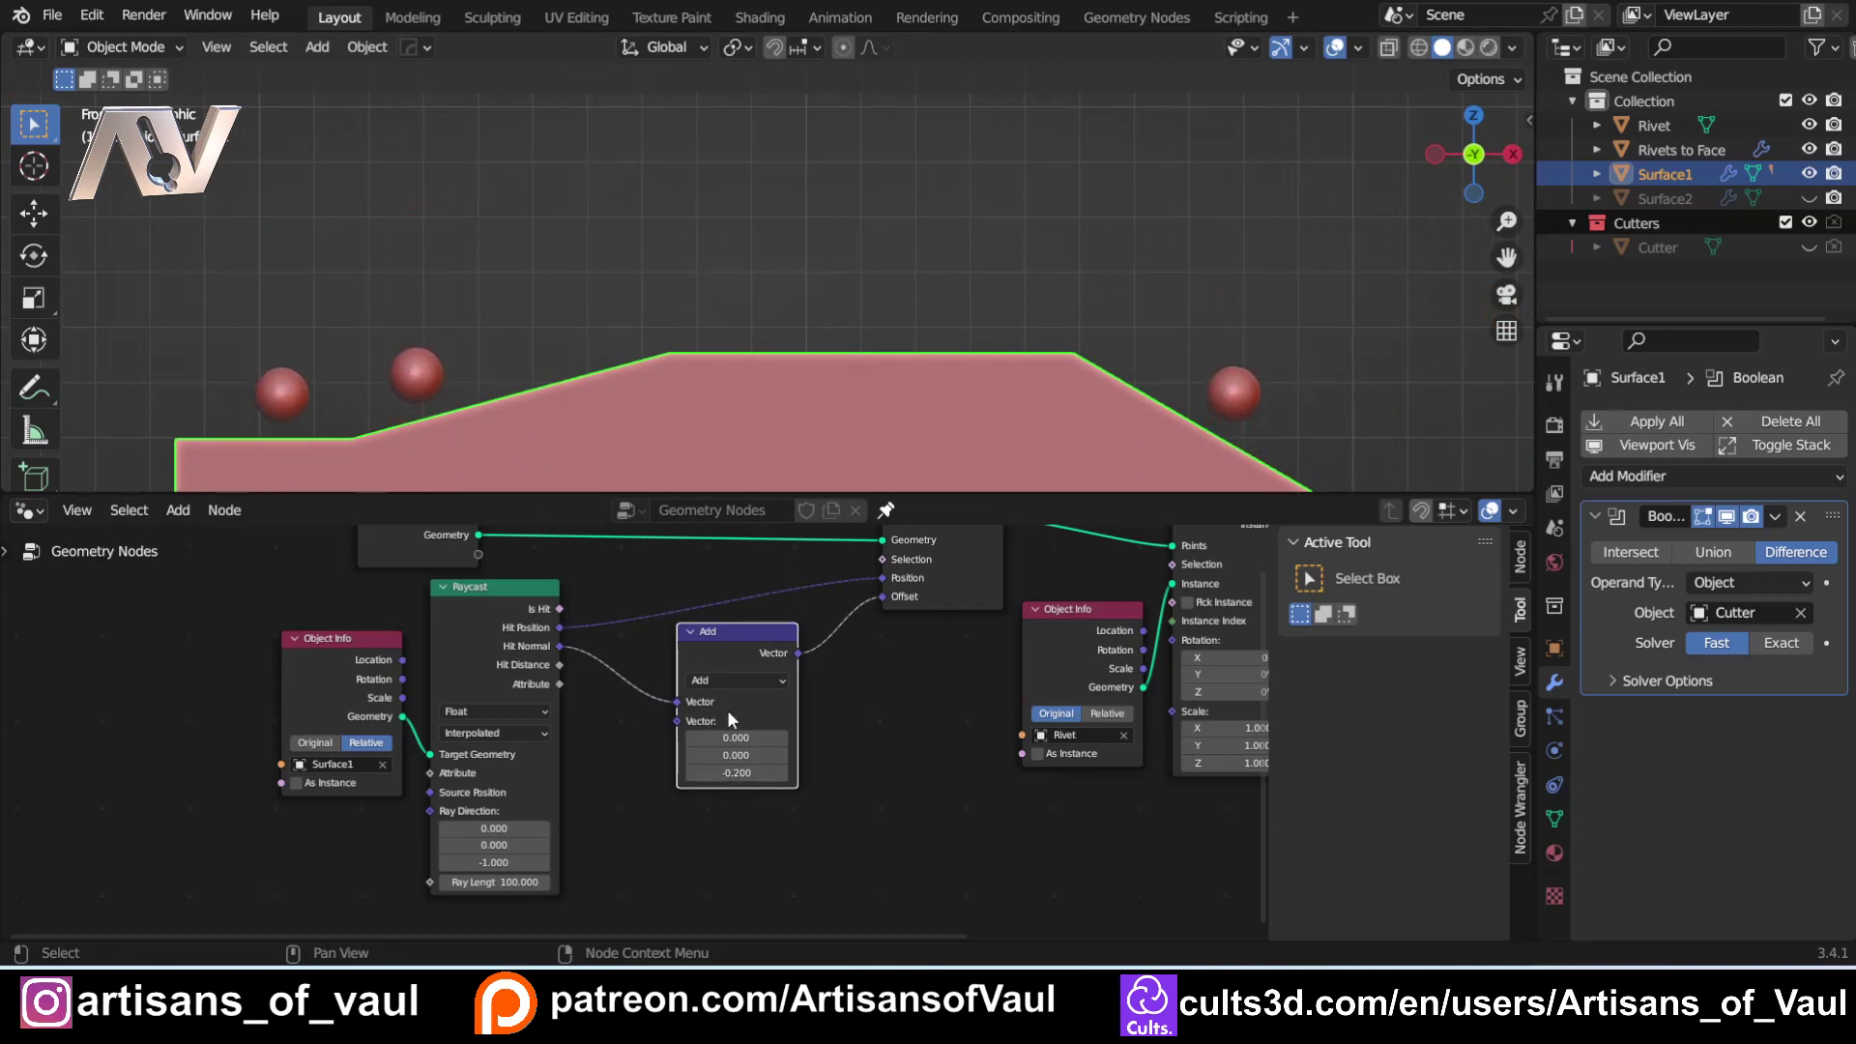
# Try the Multiply operation on the Vector Math node with a Z factor of 1.
pyautogui.click(732, 682)
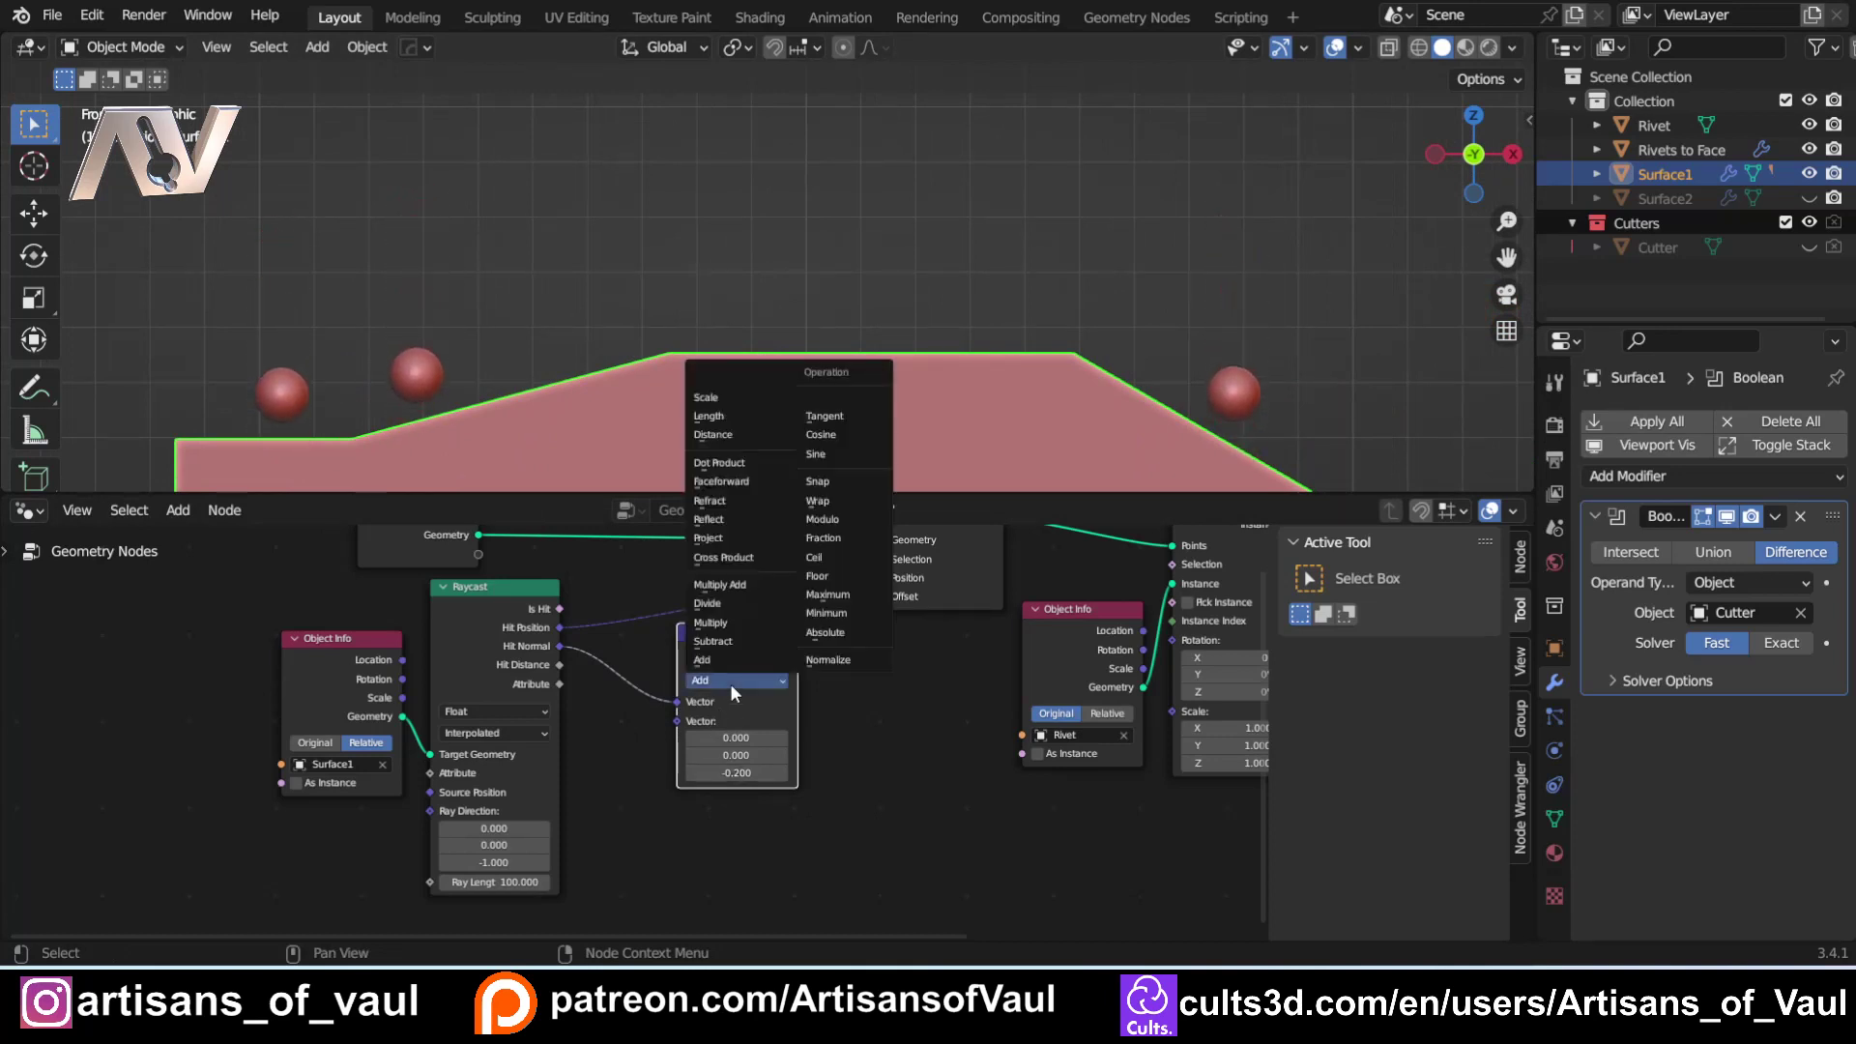
pyautogui.click(725, 622)
pyautogui.click(715, 773)
pyautogui.write('2')
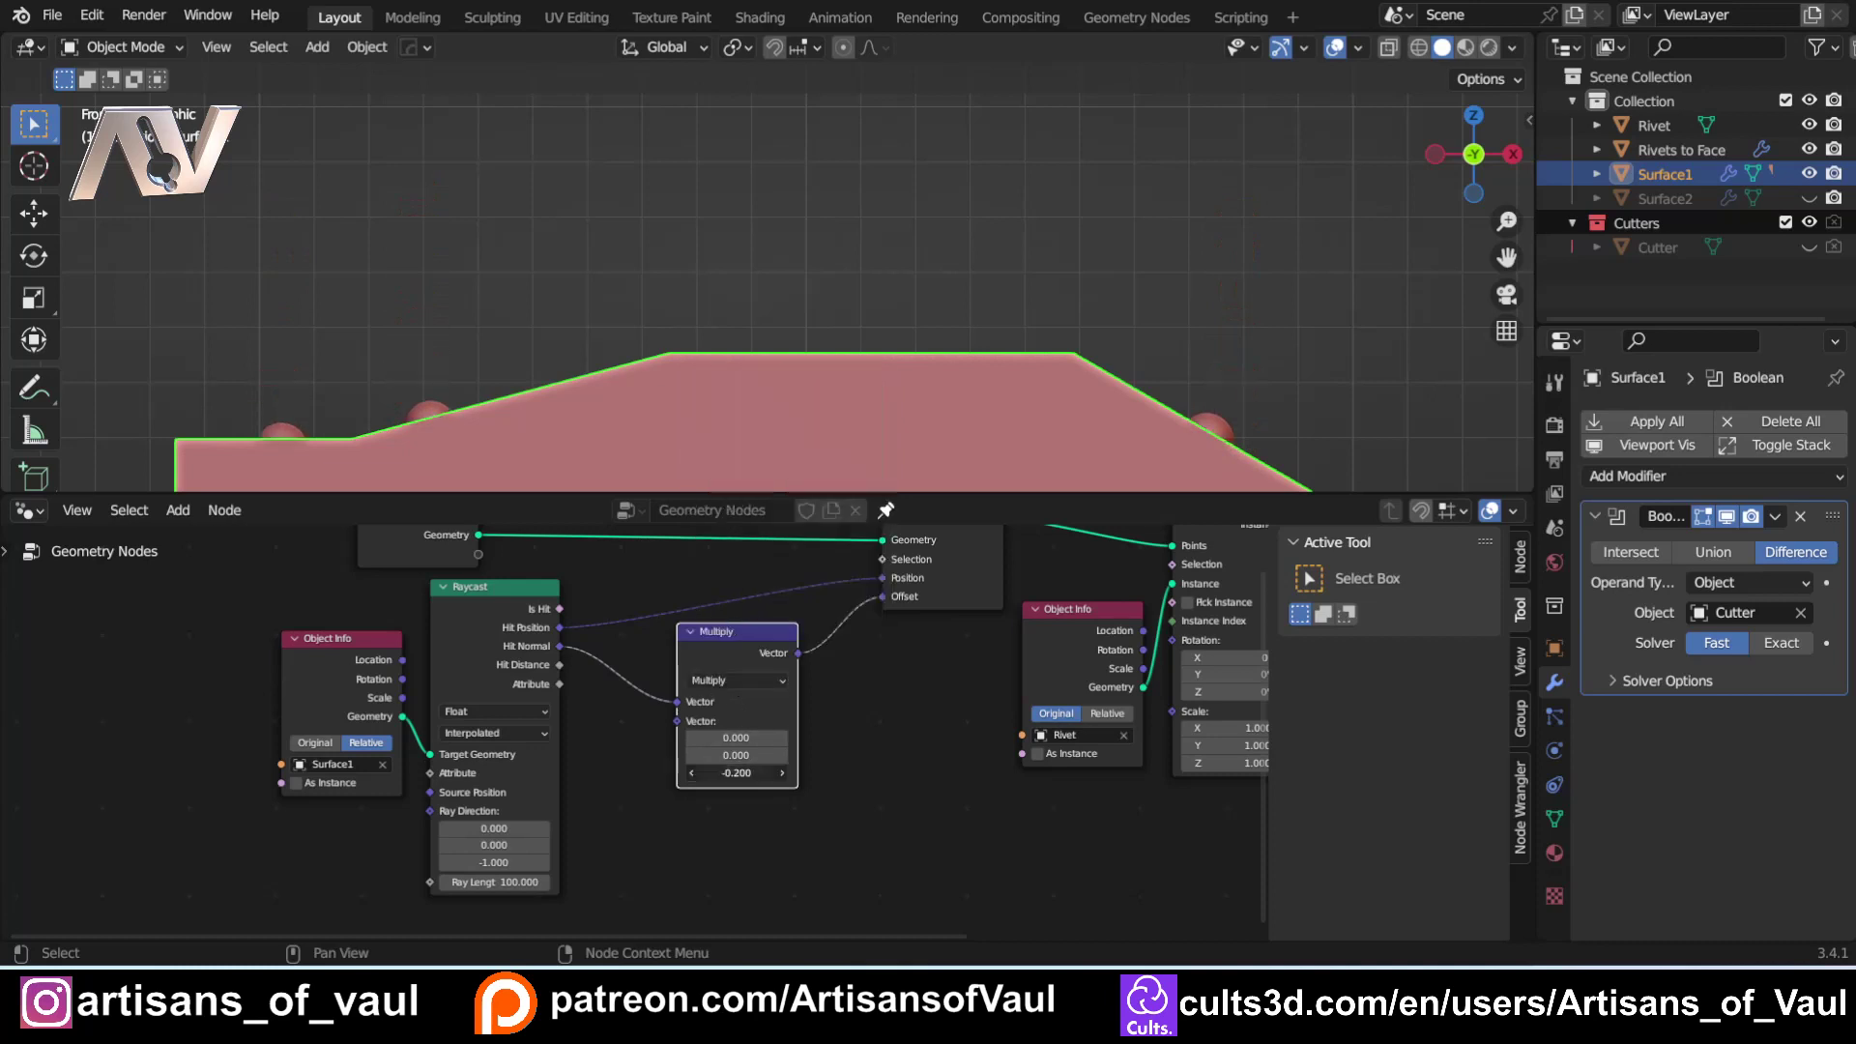
pyautogui.press('Return')
pyautogui.moveTo(735, 772)
pyautogui.mouseDown()
pyautogui.moveTo(681, 773)
pyautogui.moveTo(763, 773)
pyautogui.moveTo(686, 772)
pyautogui.moveTo(720, 715)
pyautogui.moveTo(788, 772)
pyautogui.moveTo(715, 772)
pyautogui.moveTo(737, 772)
pyautogui.mouseUp()
# Change the Vector Math operation to Scale and set its scale to 2.
pyautogui.click(749, 682)
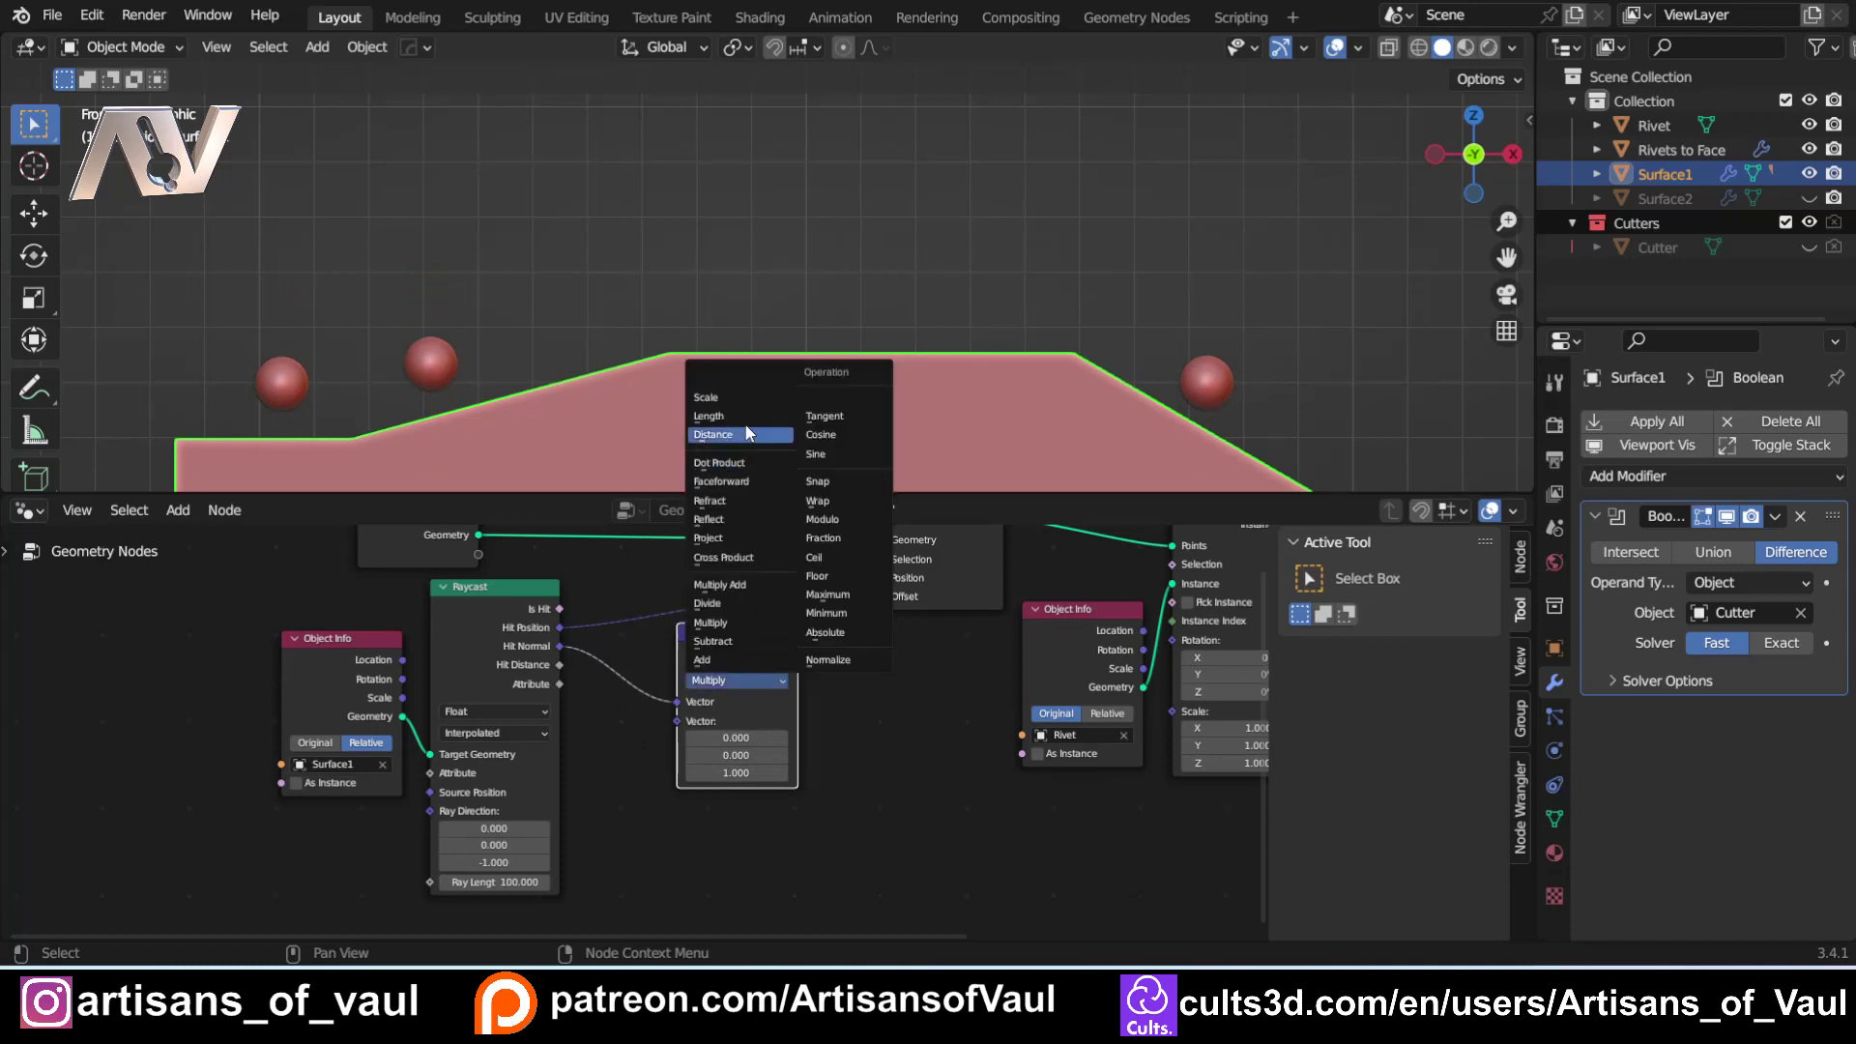
pyautogui.click(735, 397)
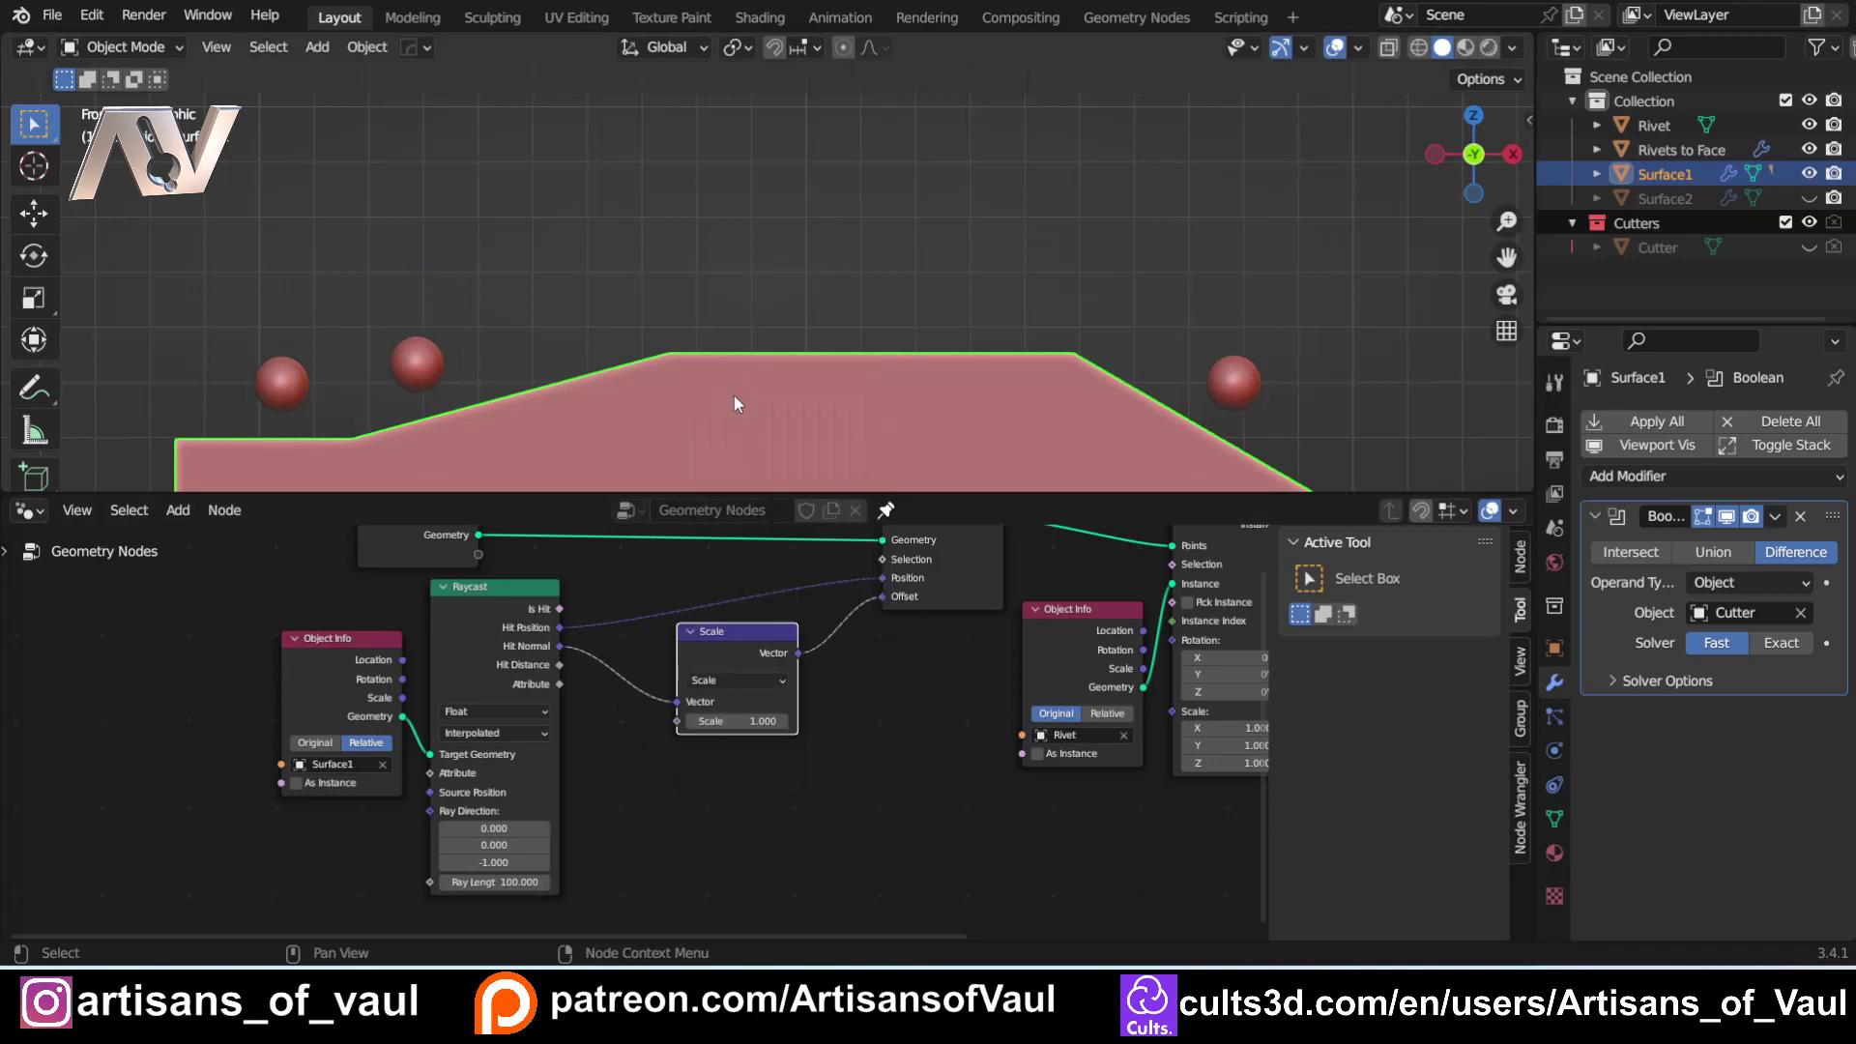
pyautogui.click(736, 721)
pyautogui.write('20')
pyautogui.press('BackSpace')
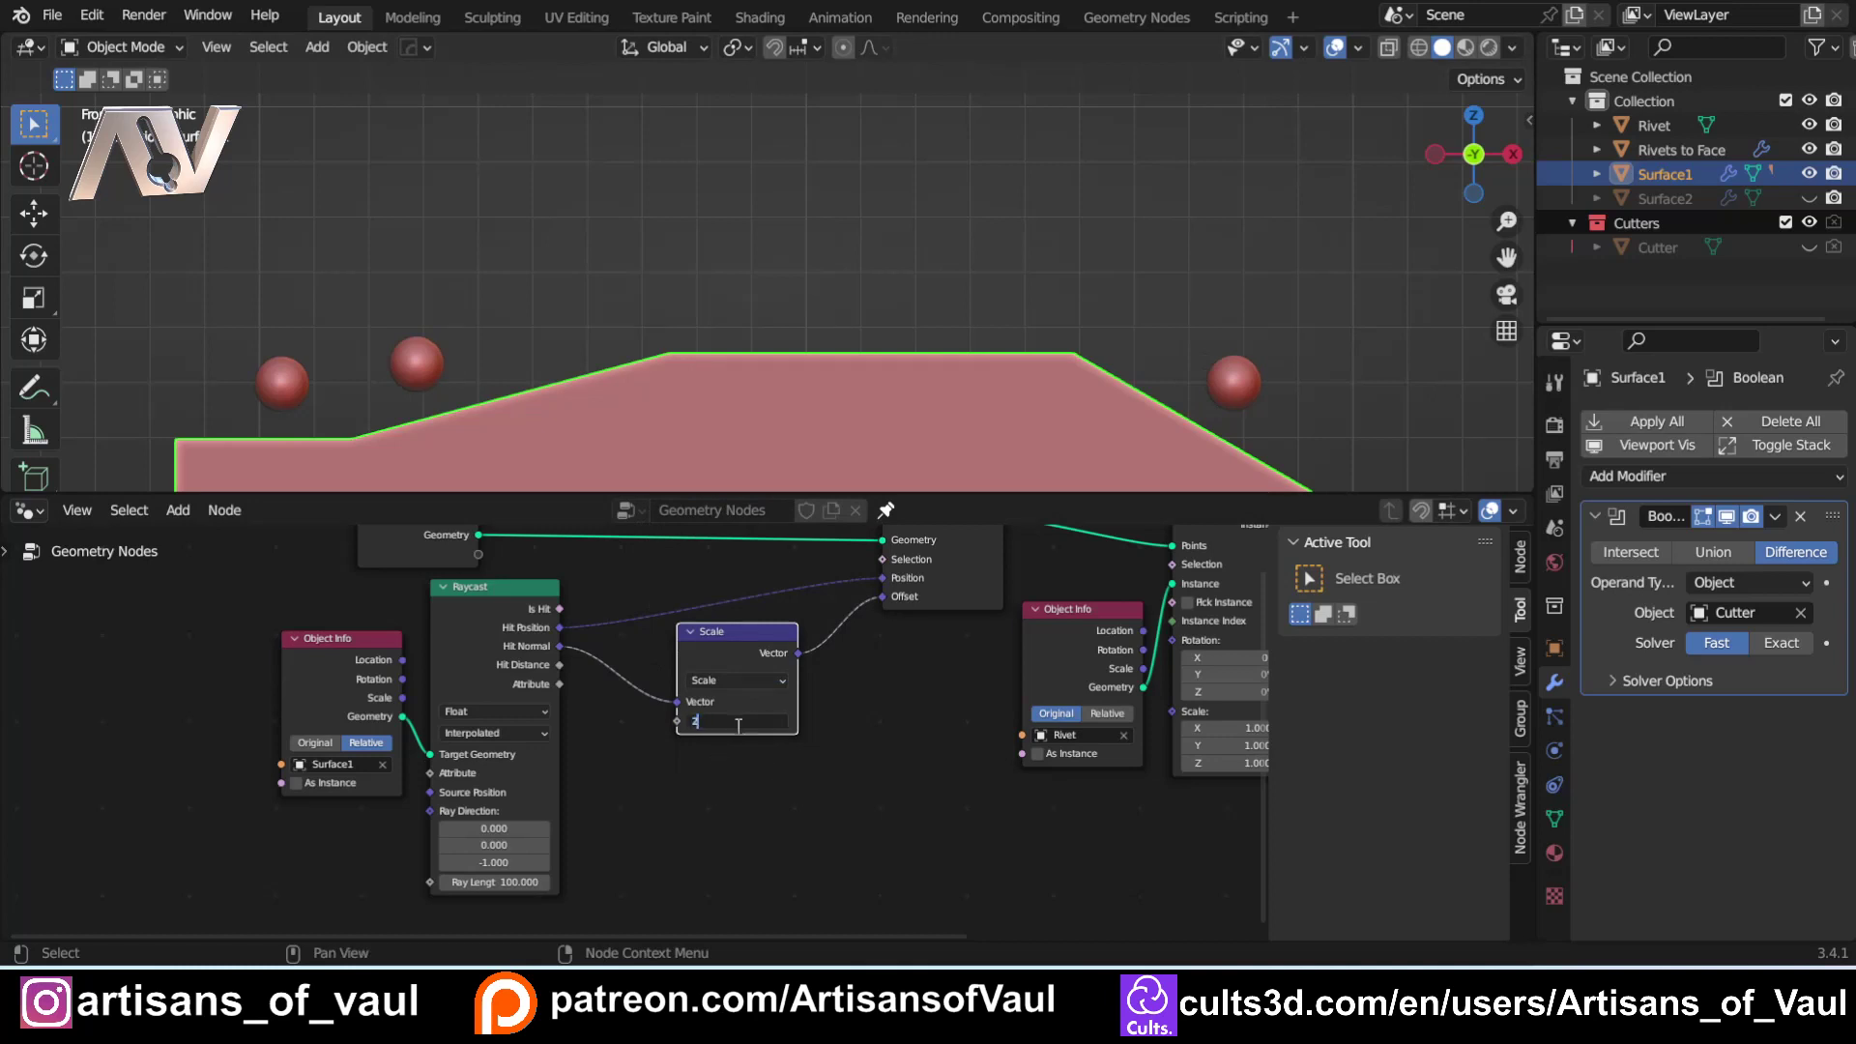
pyautogui.press('Return')
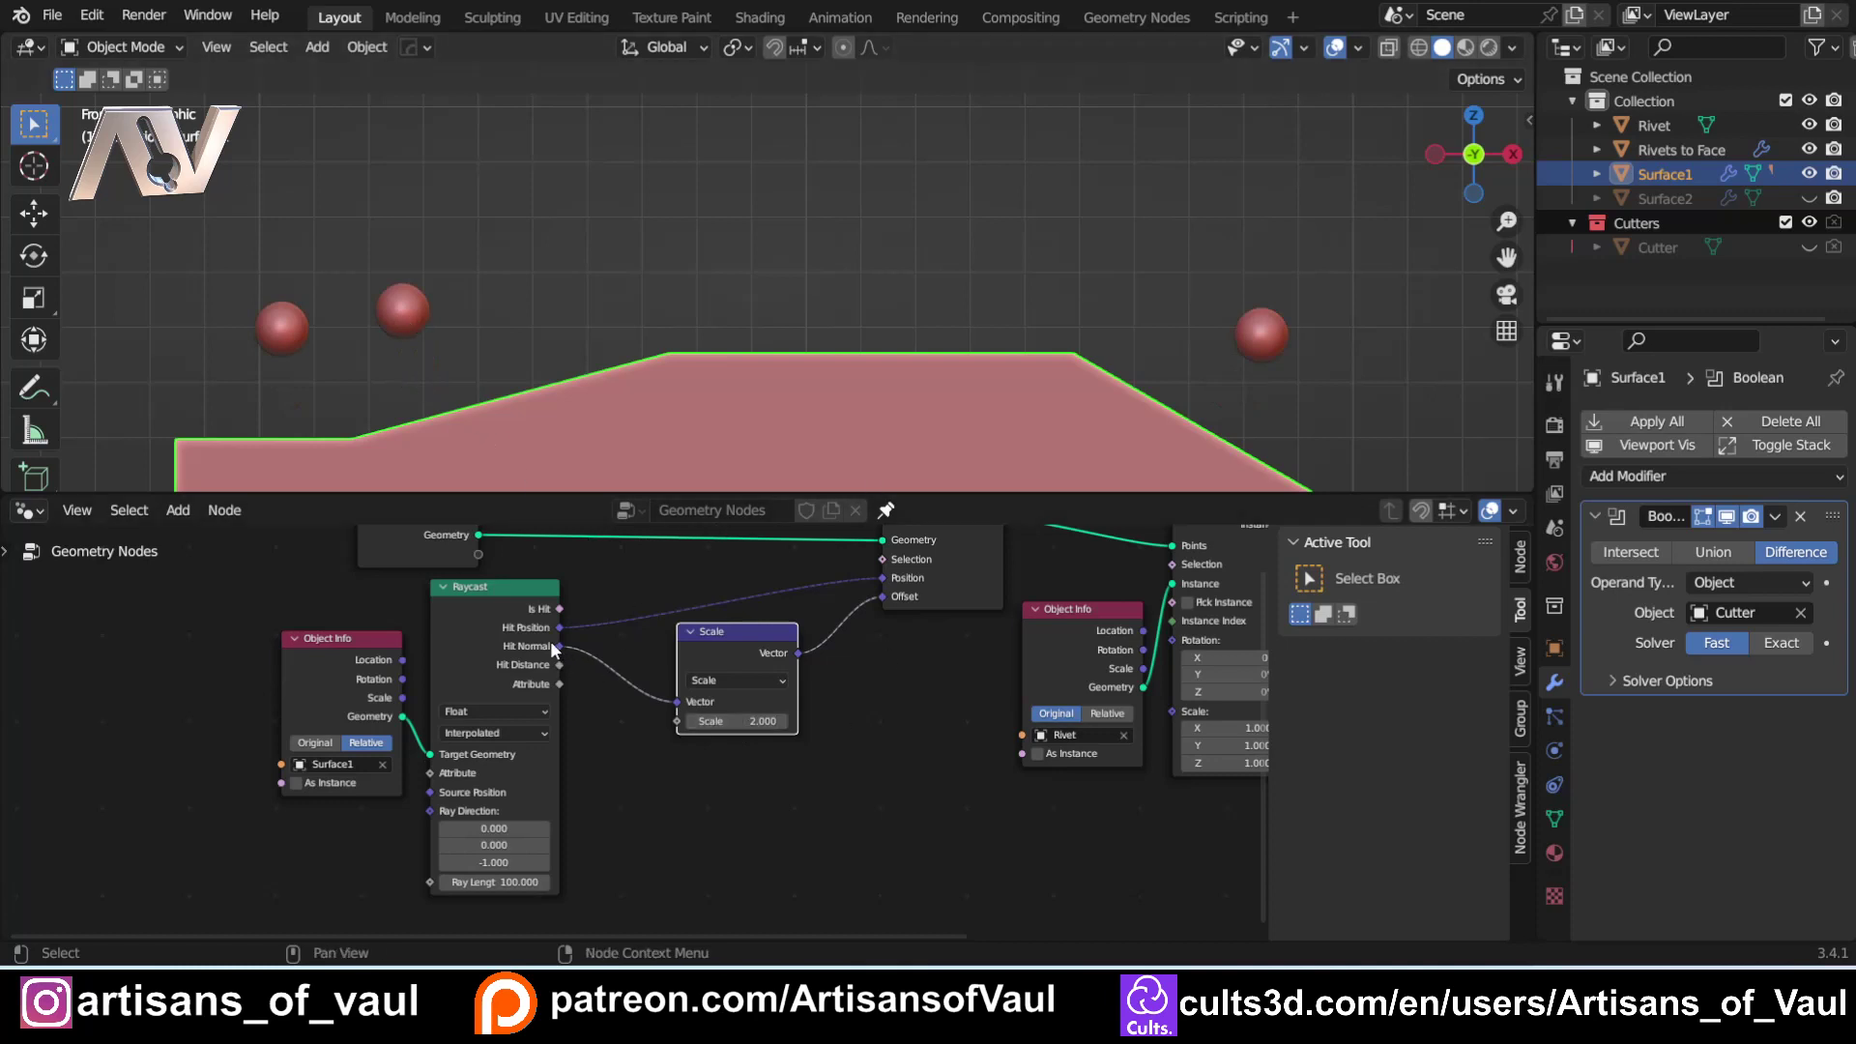
# Set the Scale node's factor to 3 to push the rivets further along the surface normals.
pyautogui.click(735, 722)
pyautogui.write('3')
pyautogui.press('Return')
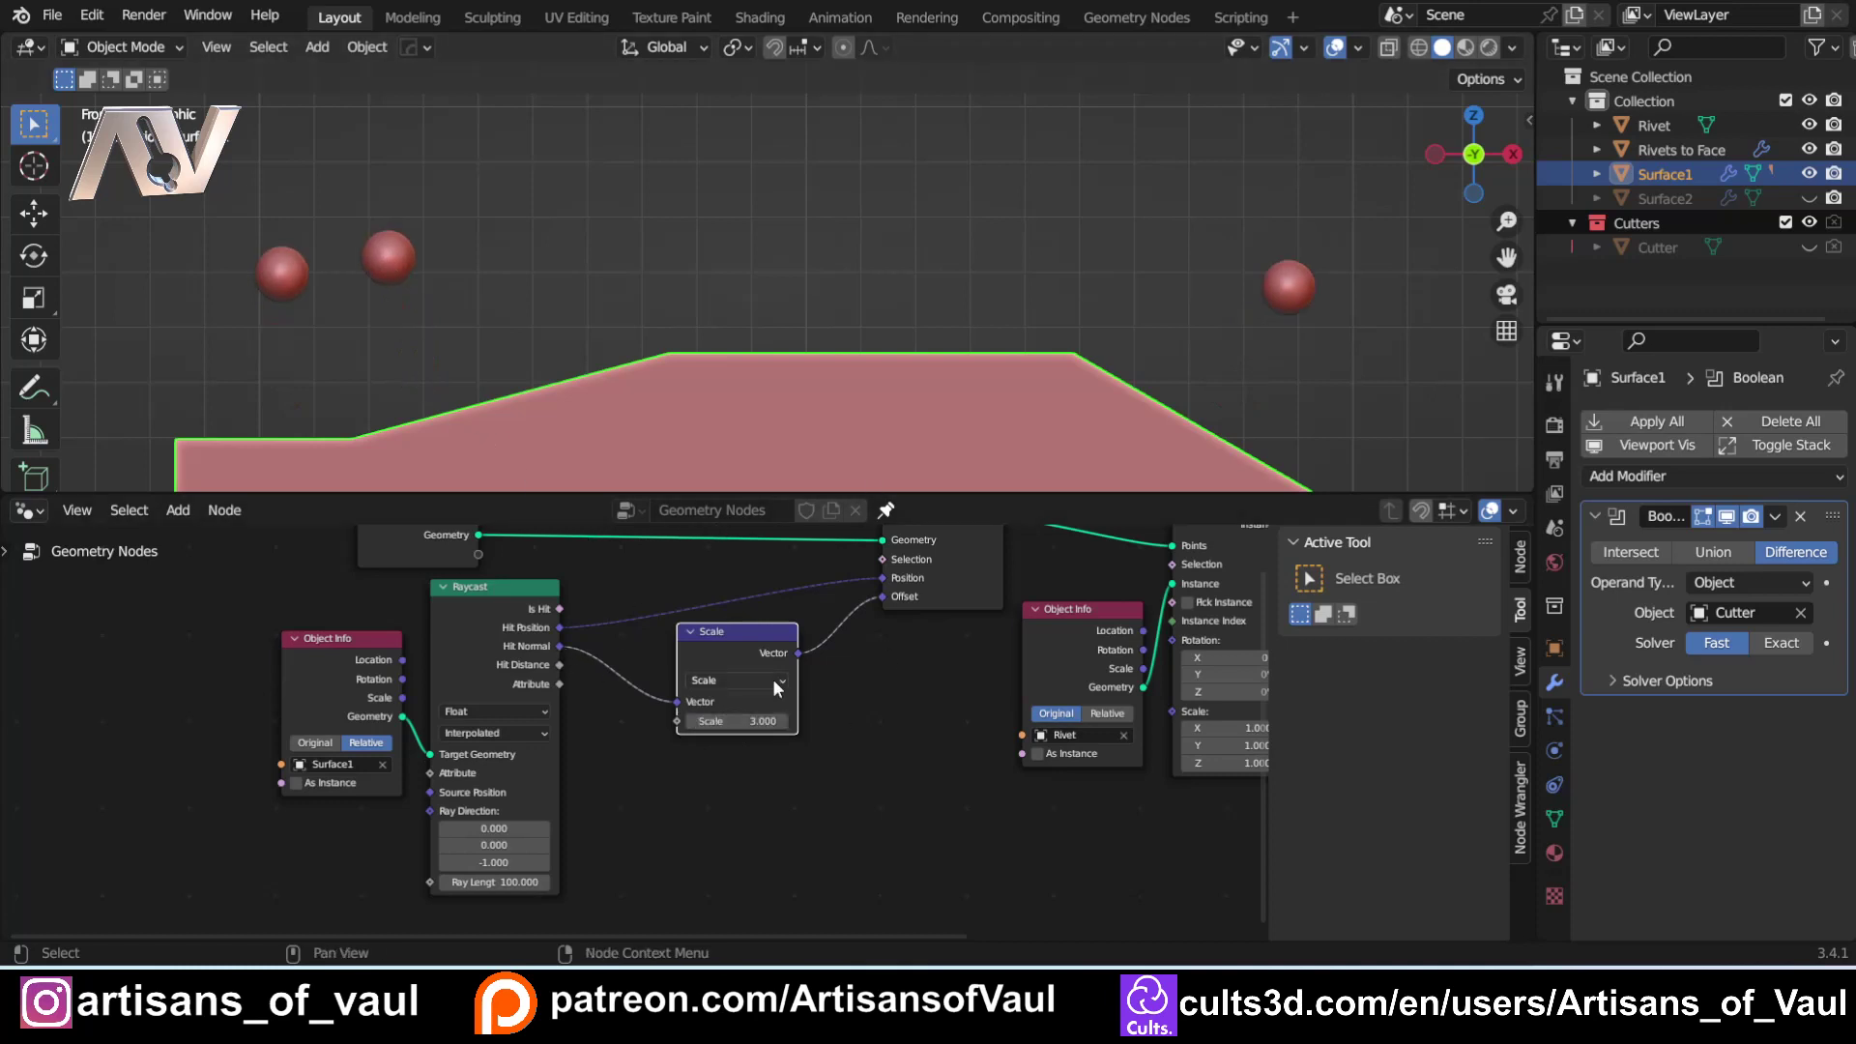
# Try detaching the Scale node and switching it to Multiply, then restore it as Scale between Hit Normal and Offset.
pyautogui.keyDown('alt'); pyautogui.moveTo(731, 625); pyautogui.dragTo(751, 658); pyautogui.keyUp('alt')
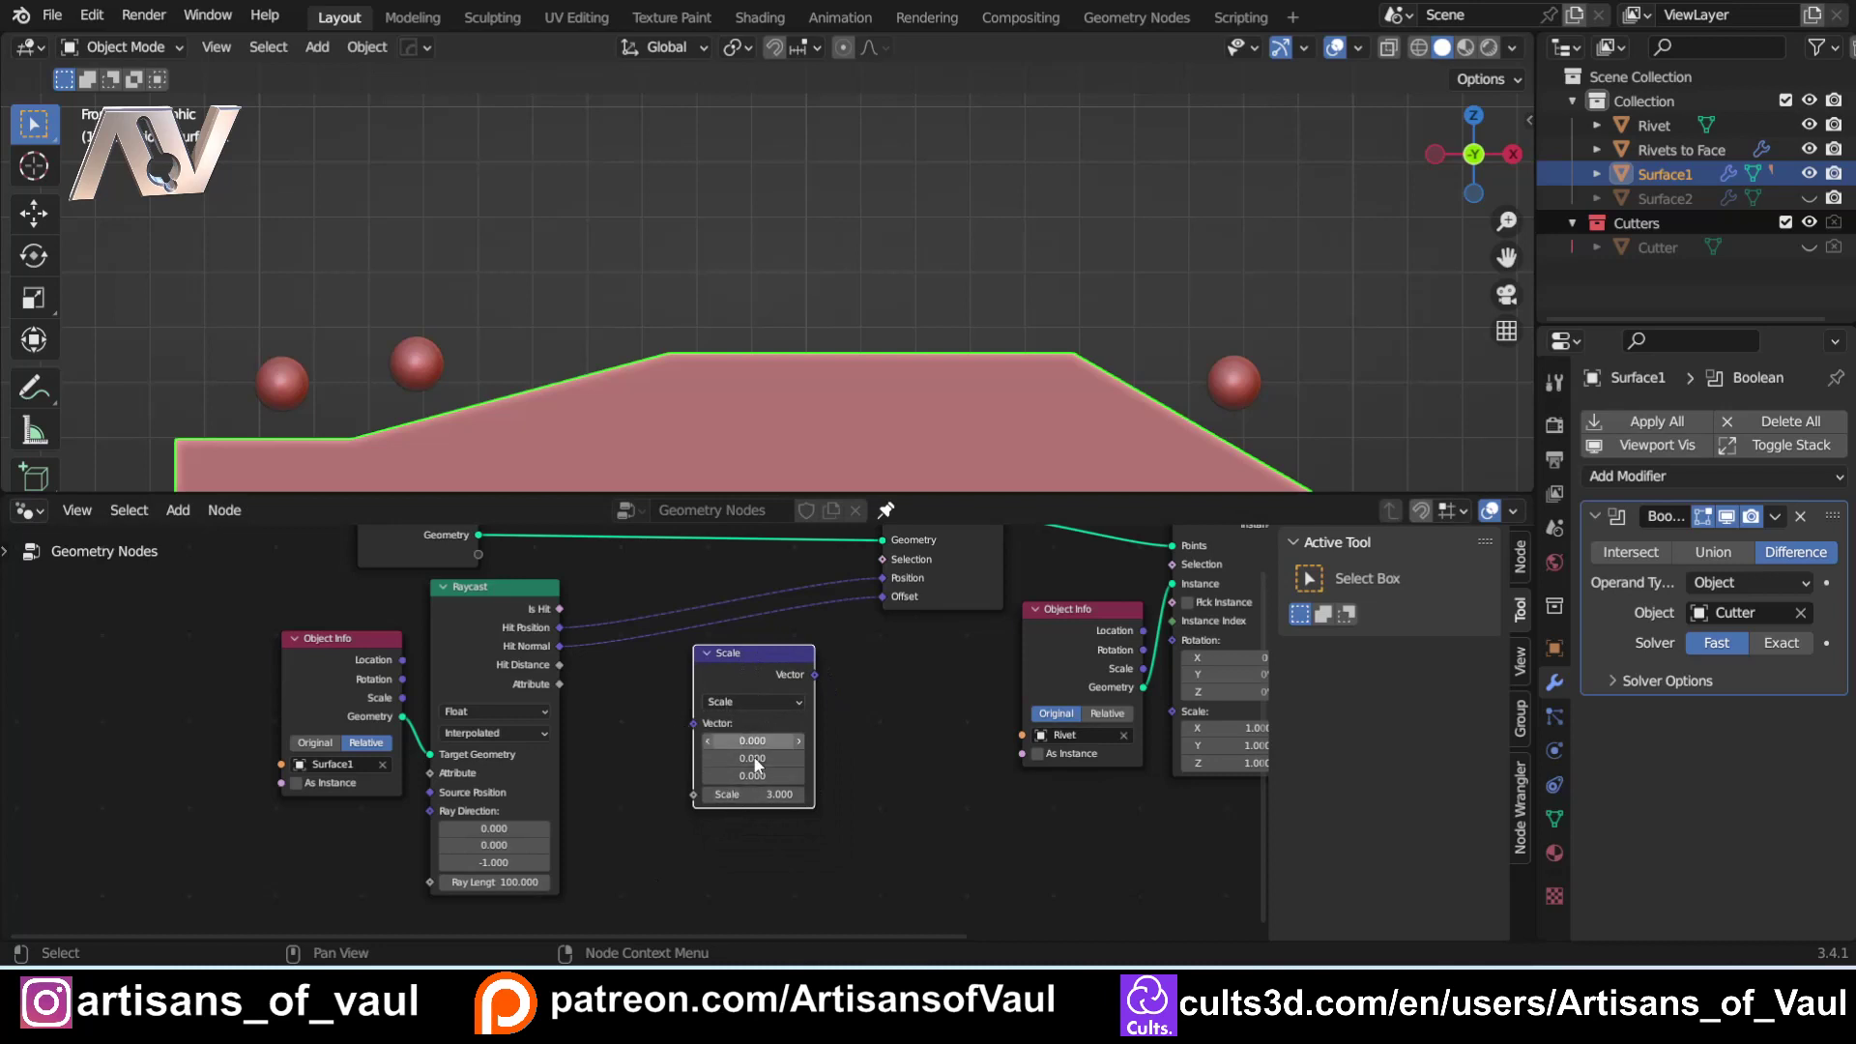
pyautogui.click(744, 698)
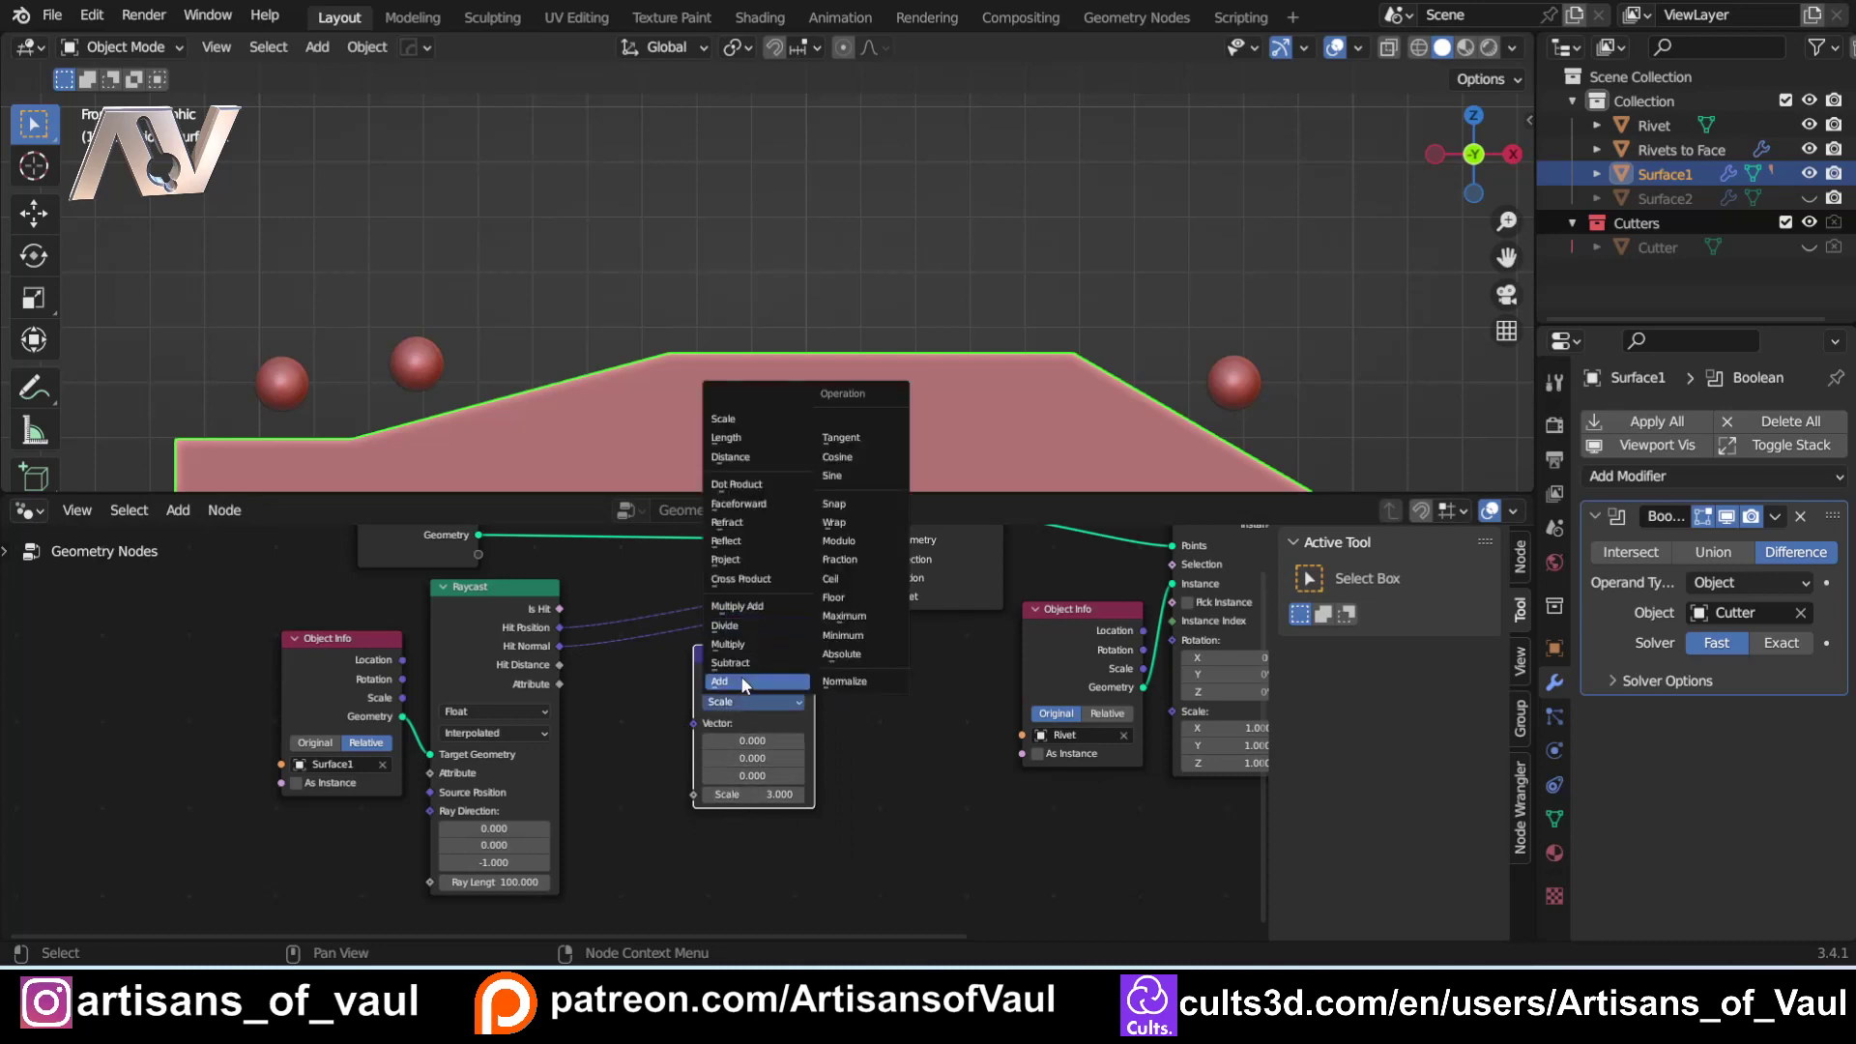
pyautogui.click(730, 644)
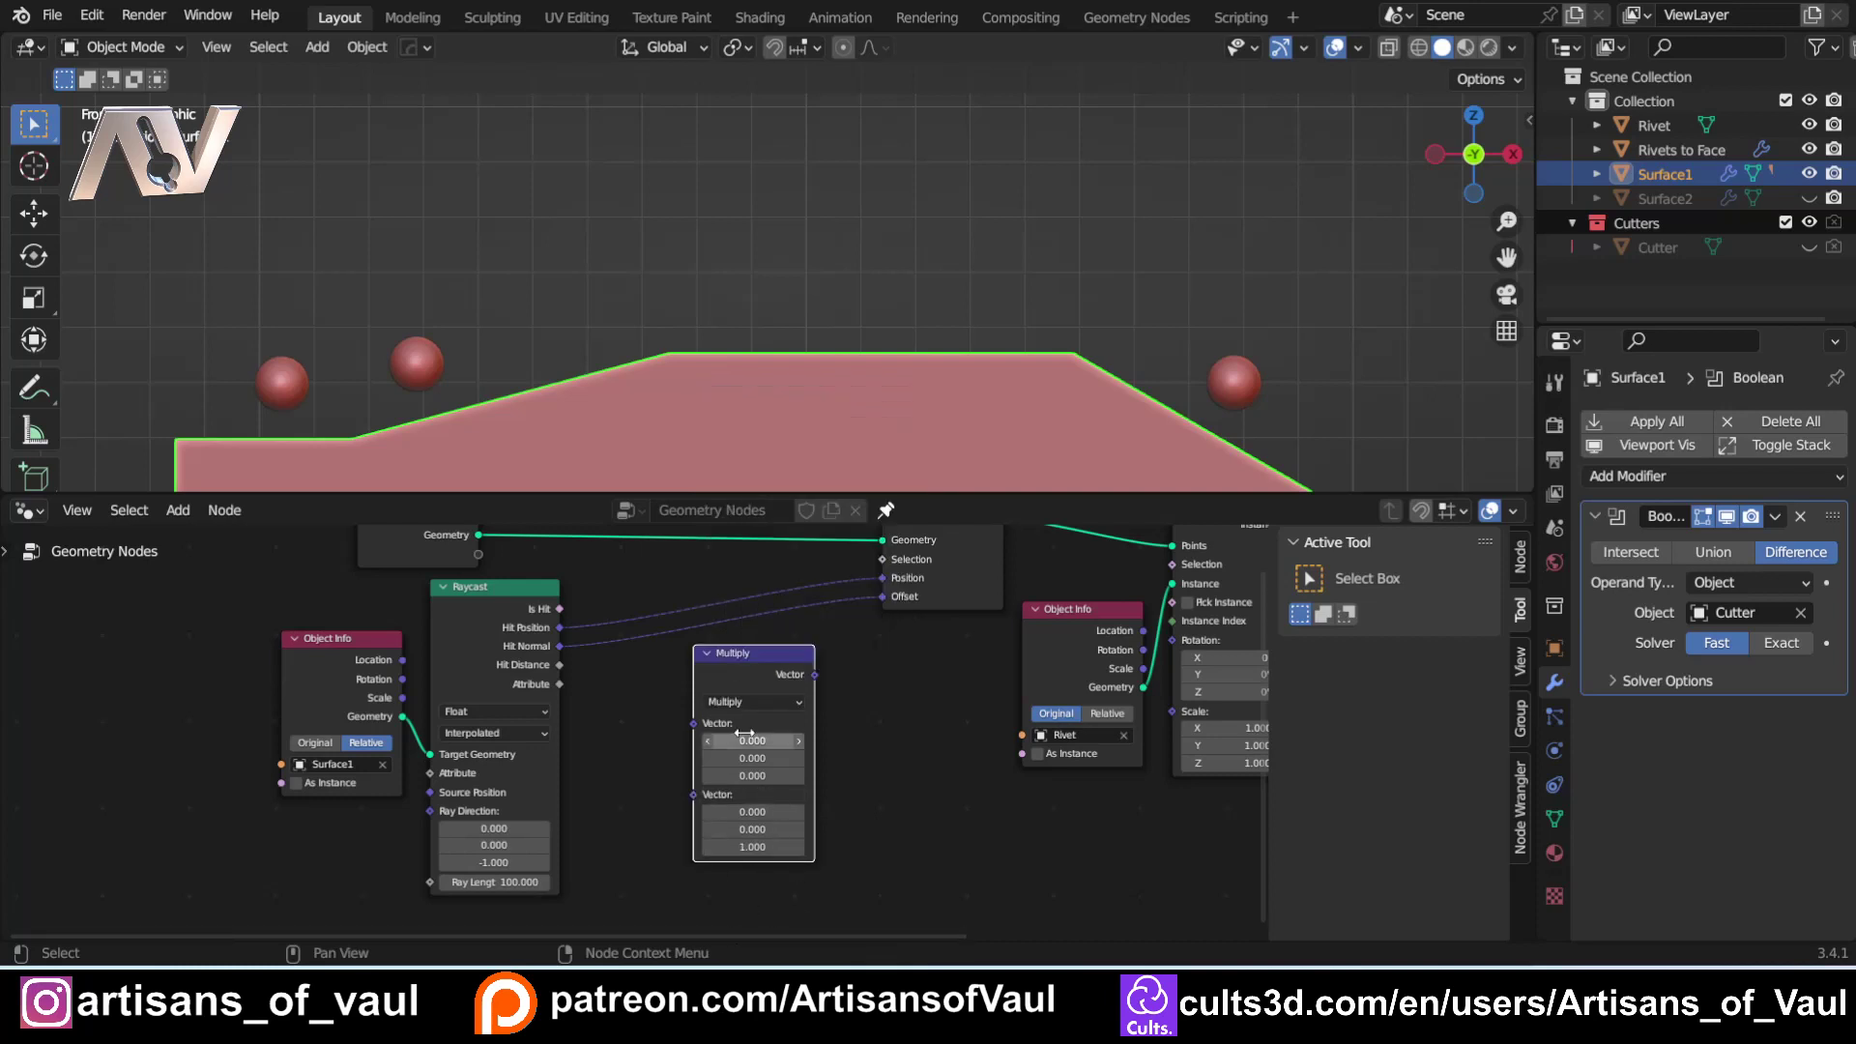
pyautogui.hotkey('ctrl', 'z')
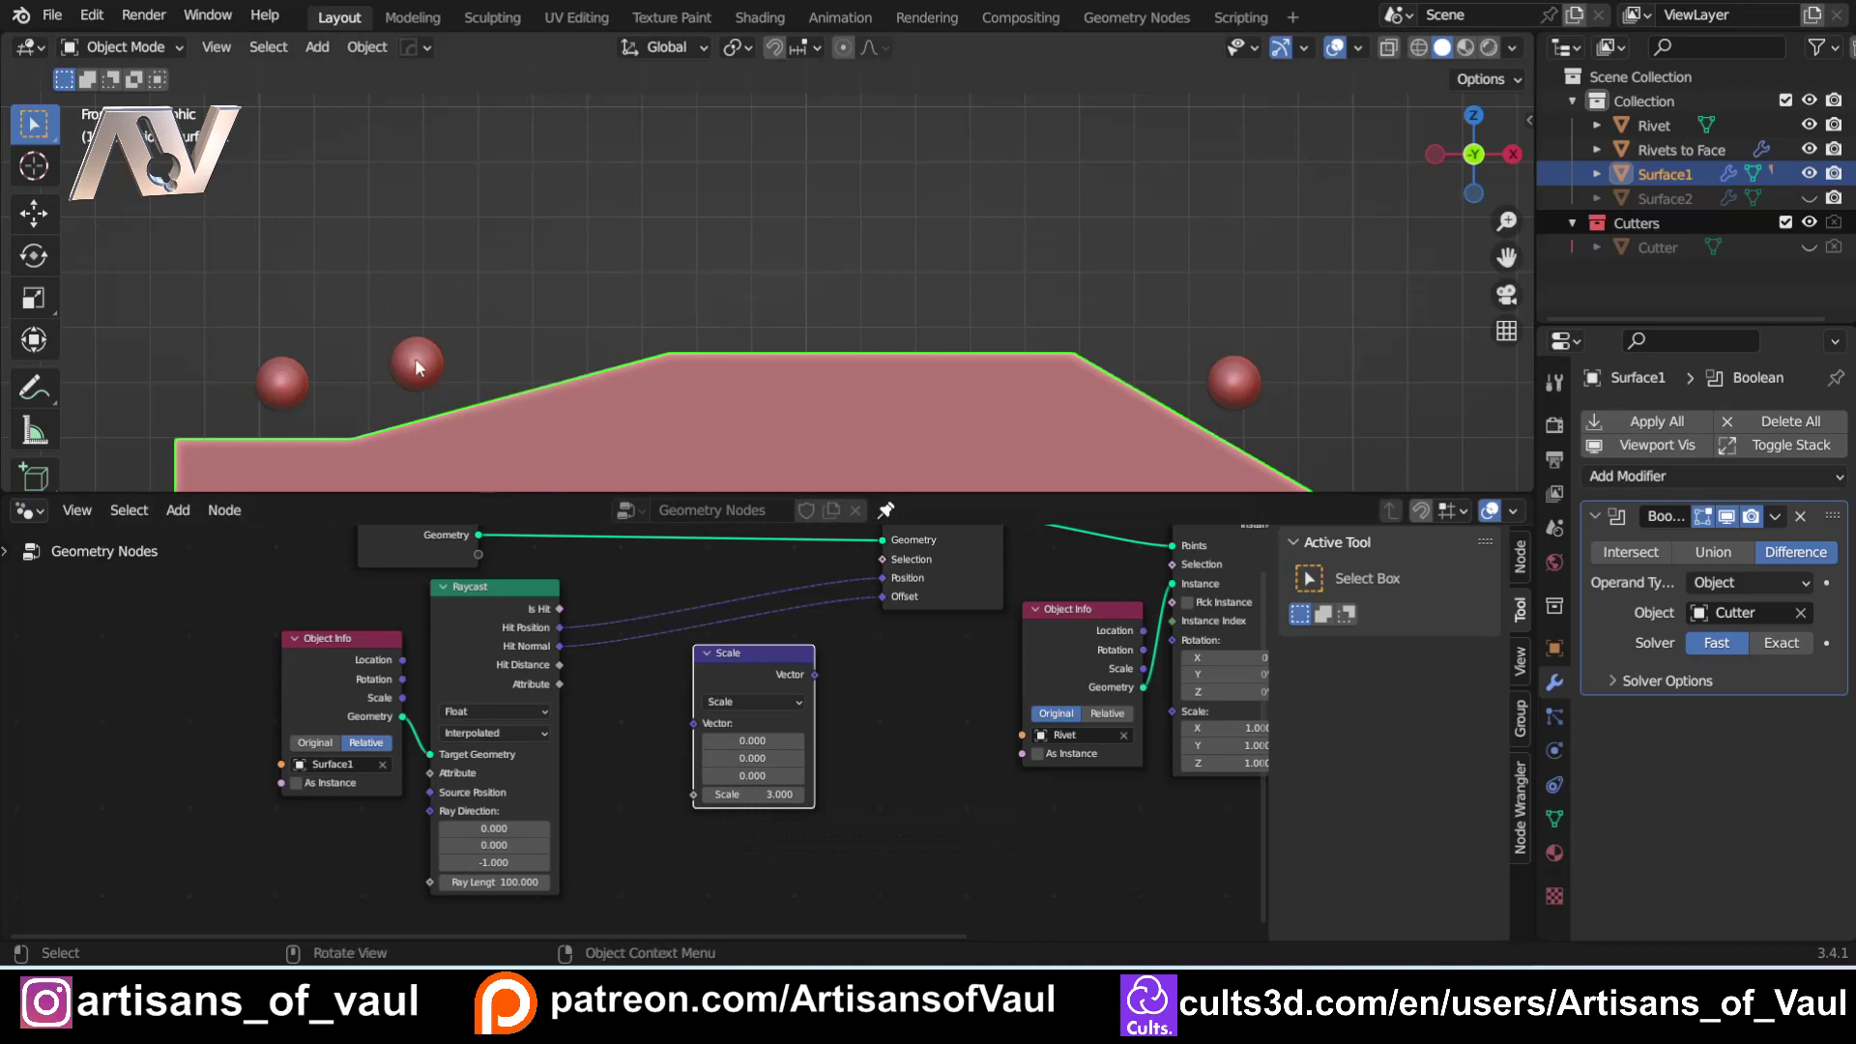
pyautogui.moveTo(742, 654); pyautogui.dragTo(744, 626)
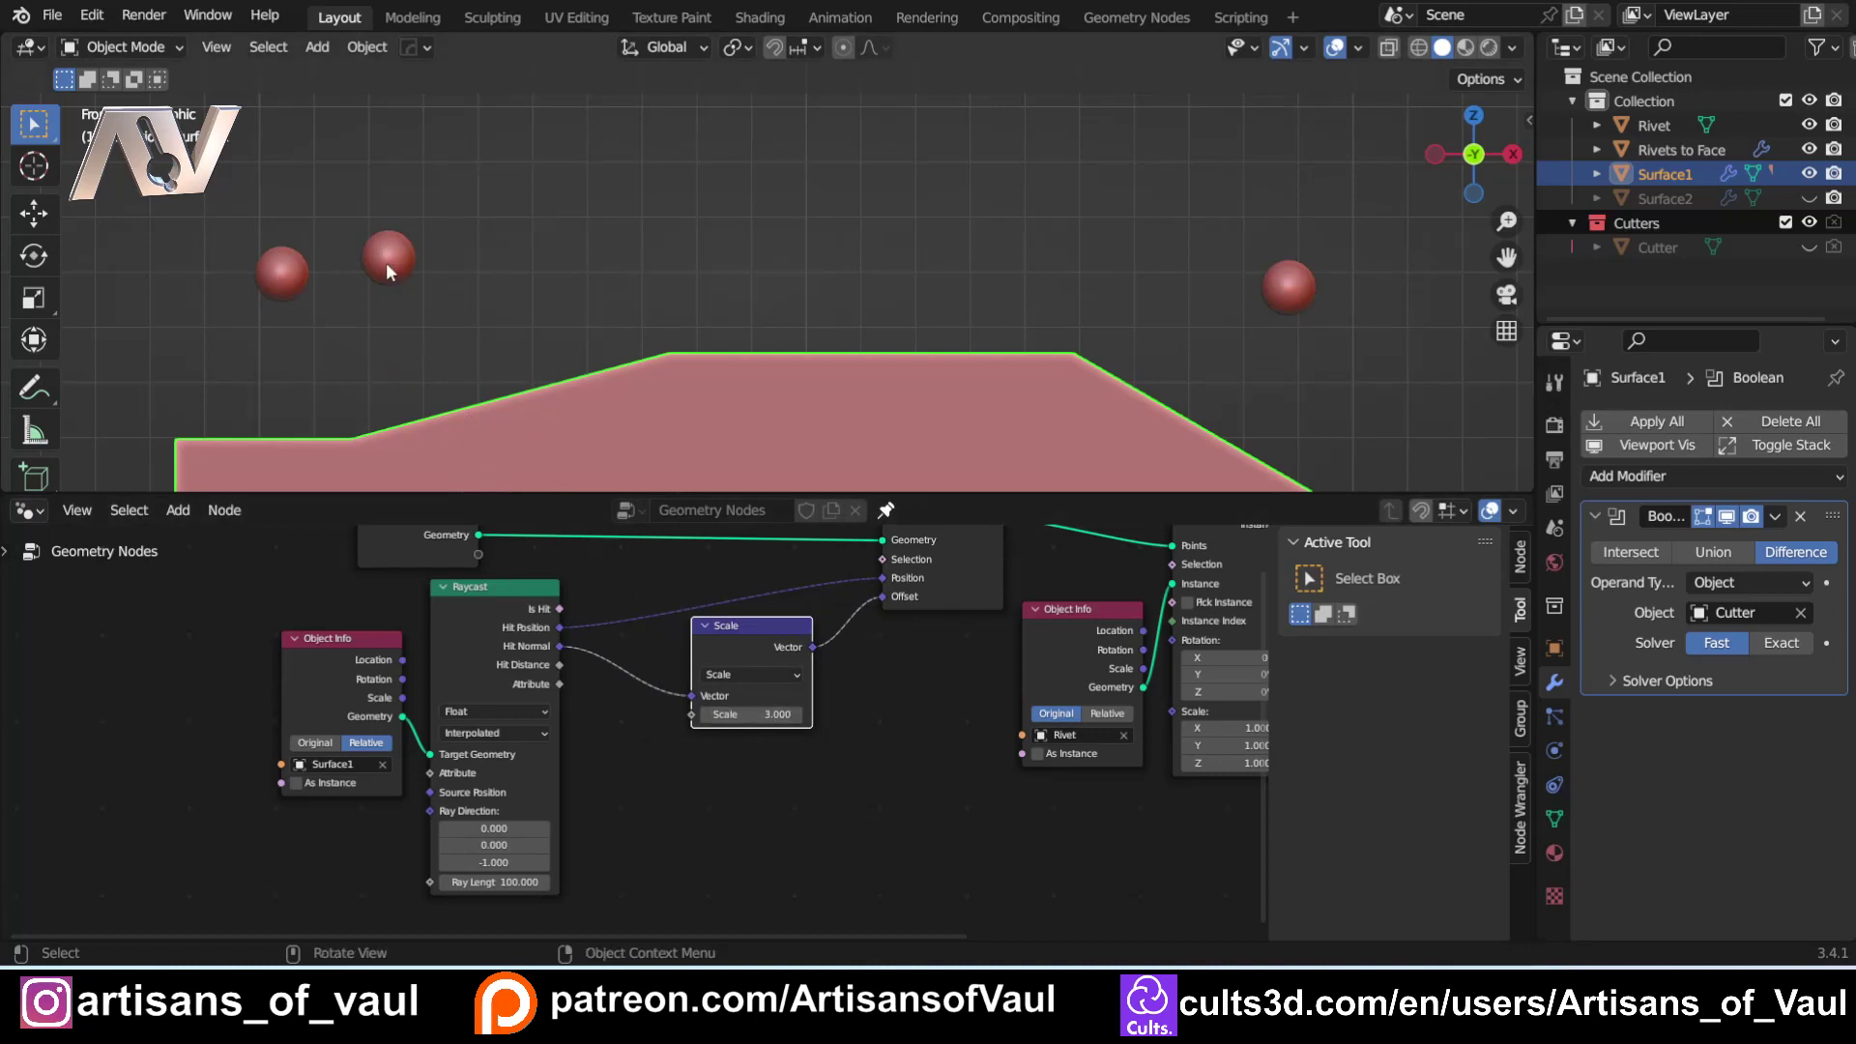
# Try factors of 0 and 1 on the Scale node to compare the rivets' offset from the surface.
pyautogui.click(755, 716)
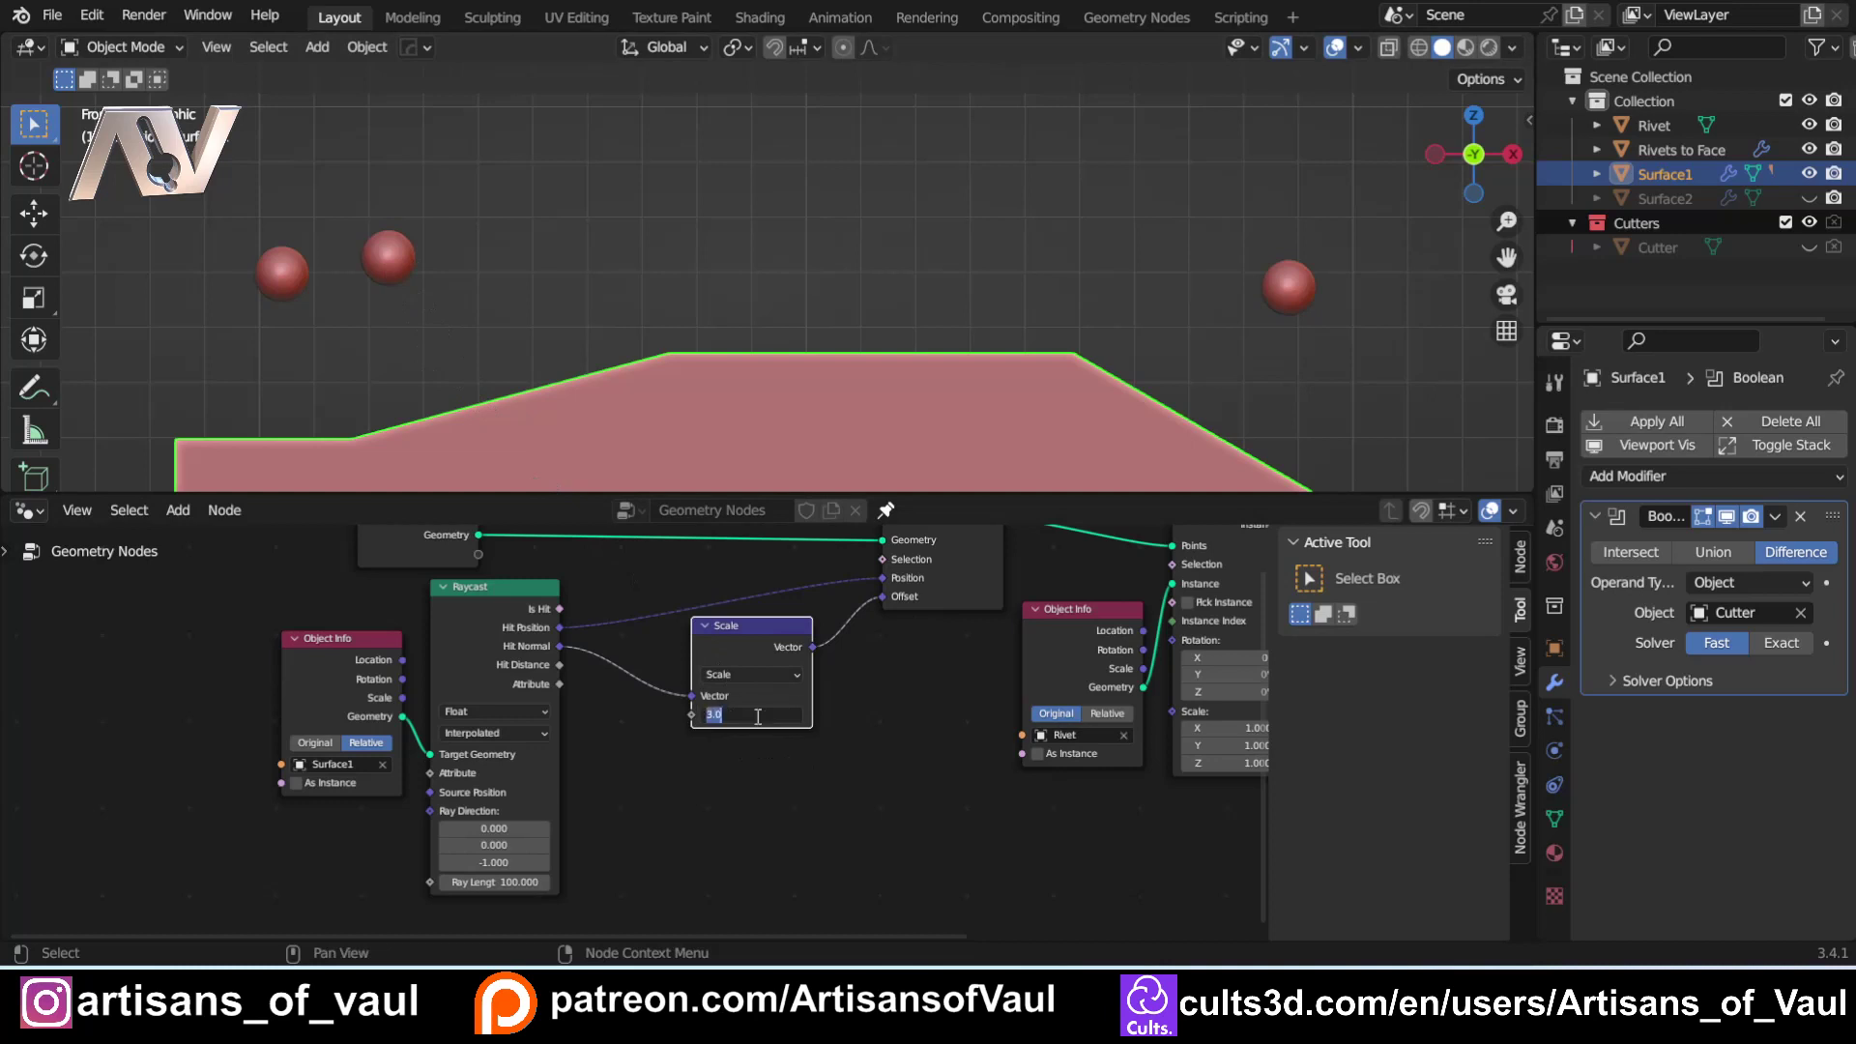
pyautogui.write('0')
pyautogui.press('Return')
pyautogui.click(755, 715)
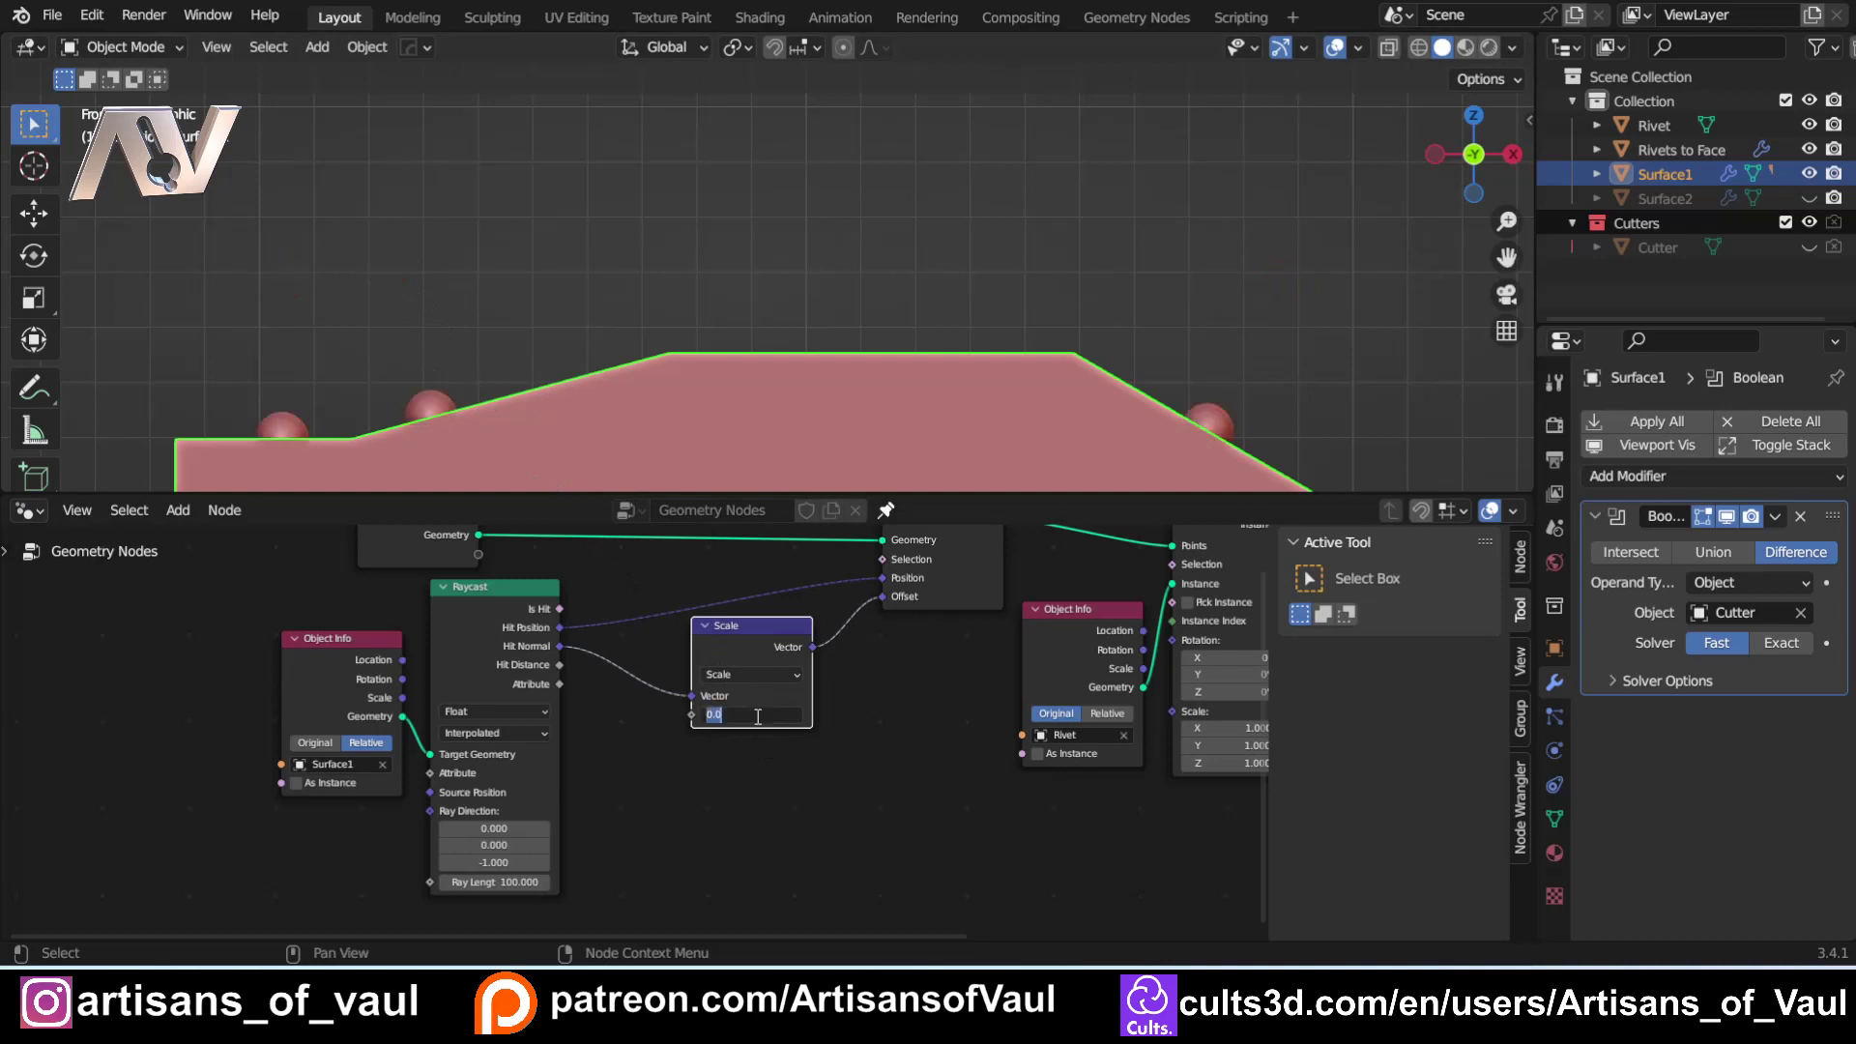
pyautogui.write('1')
pyautogui.press('Return')
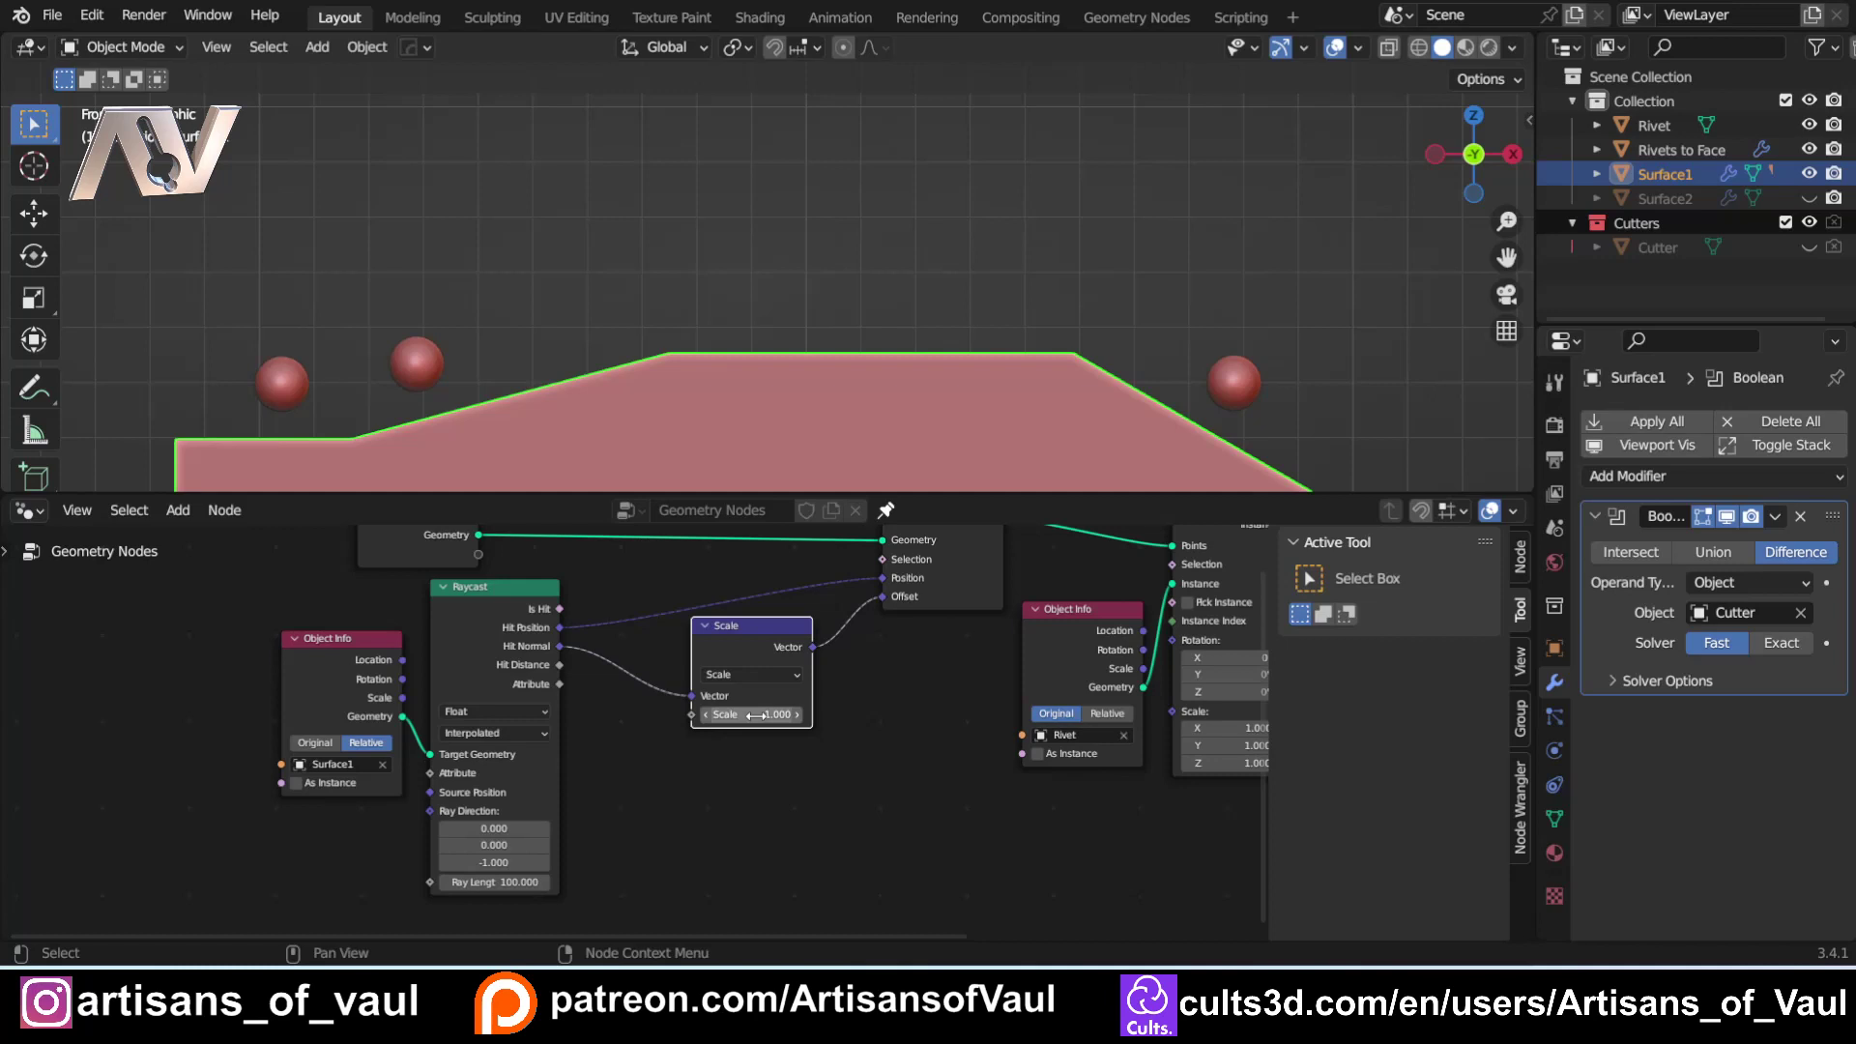
# Set the Scale node's factor to 0.1 and shift the node slightly toward Set Position.
pyautogui.click(739, 740)
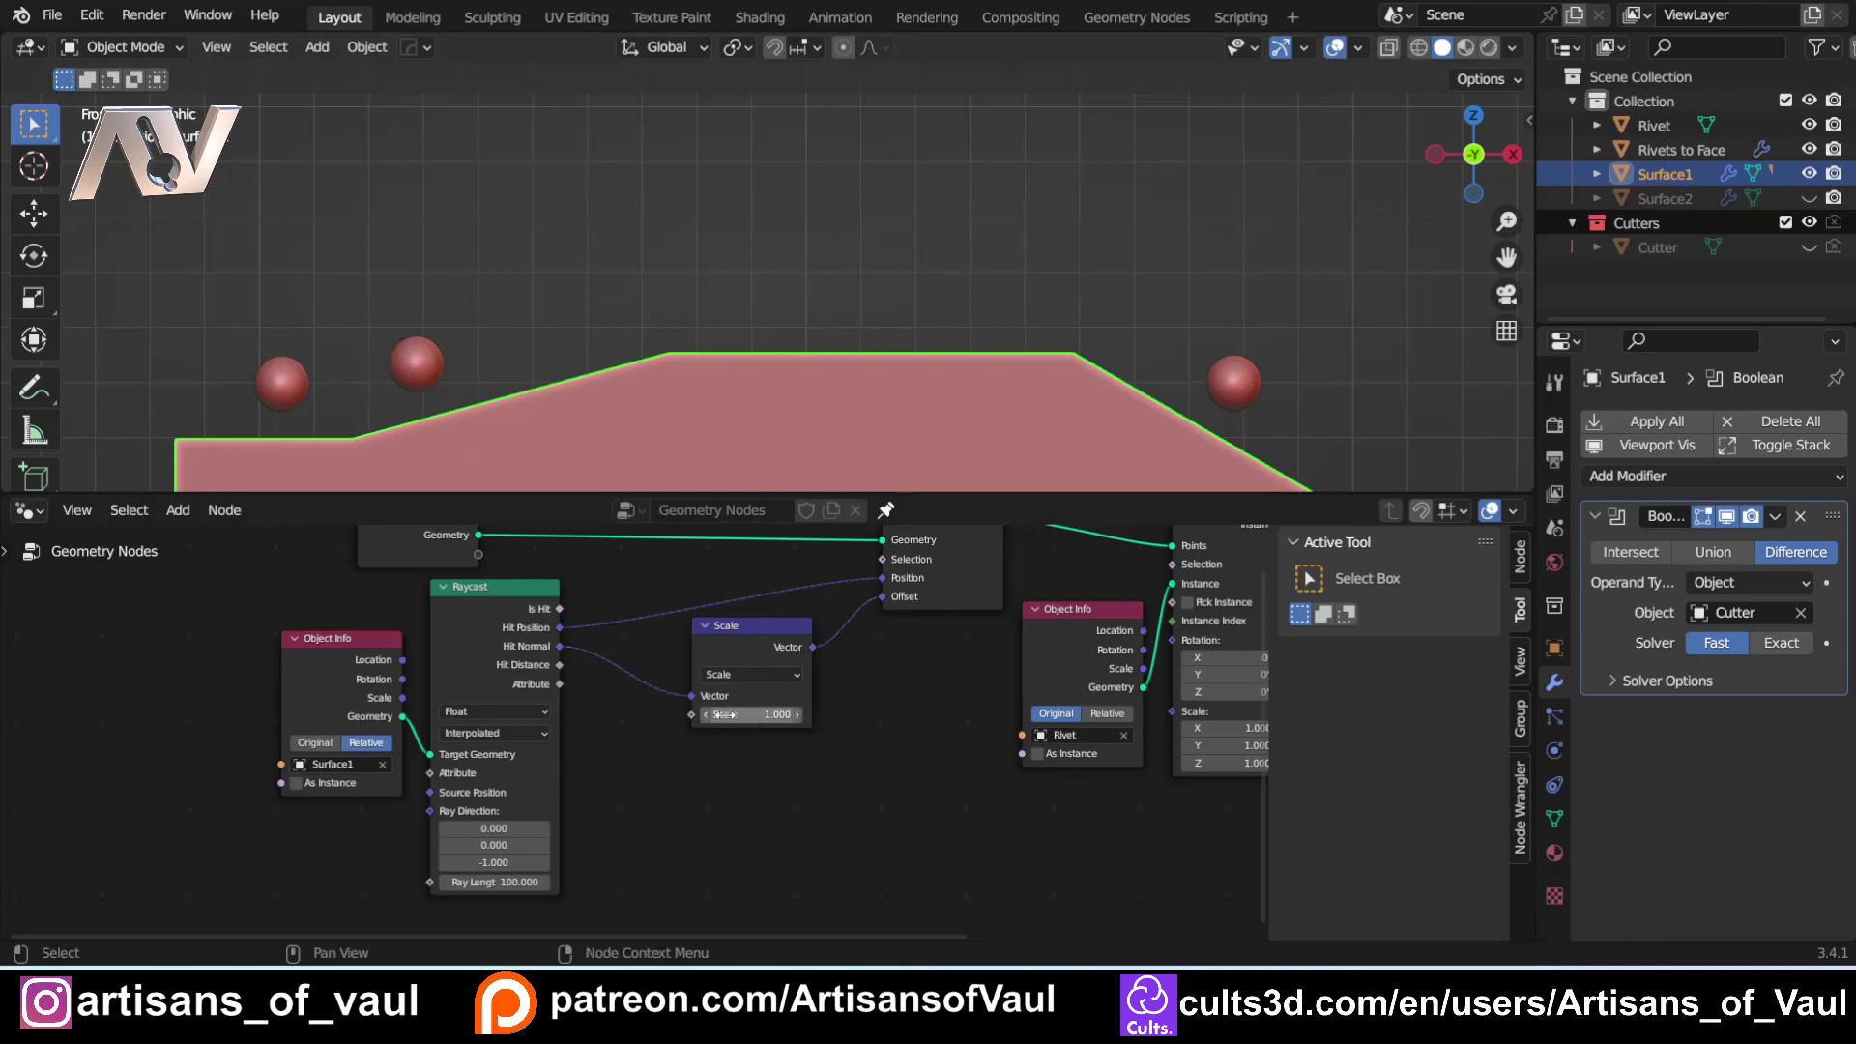
pyautogui.moveTo(732, 720); pyautogui.dragTo(640, 720)
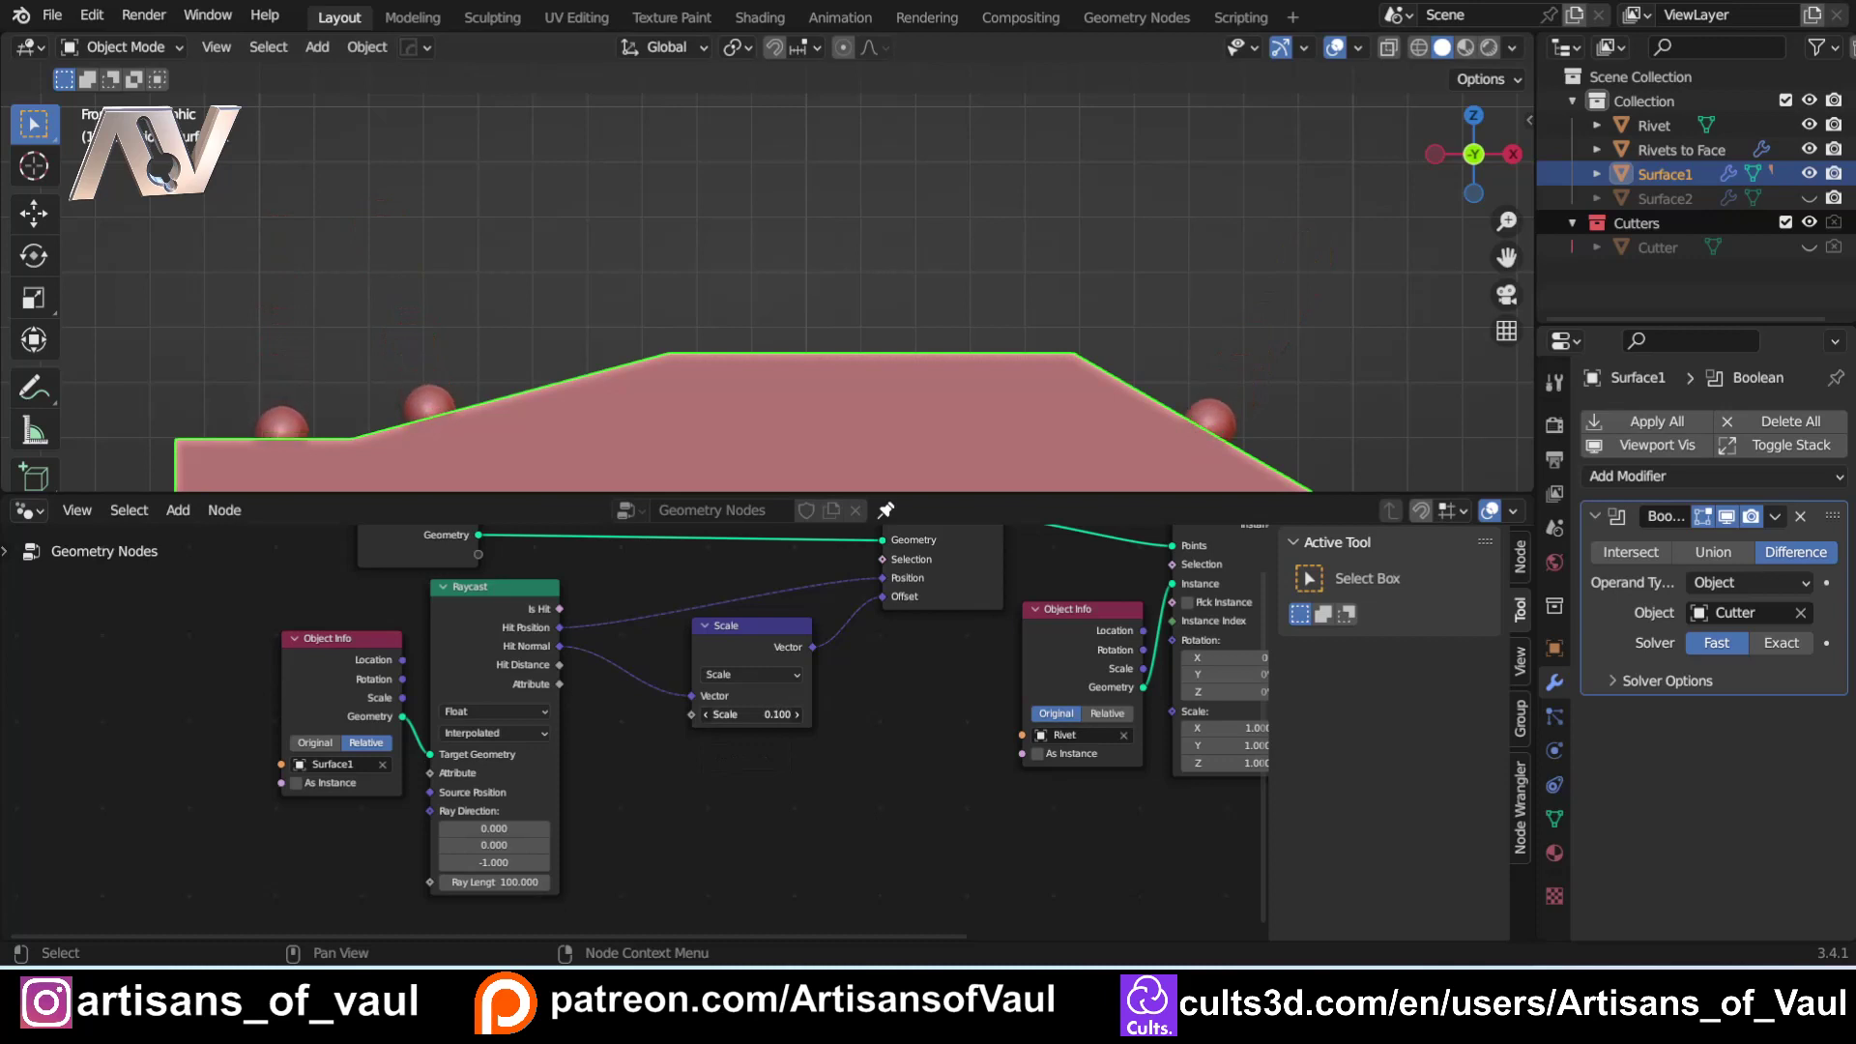
pyautogui.moveTo(742, 628); pyautogui.dragTo(765, 624)
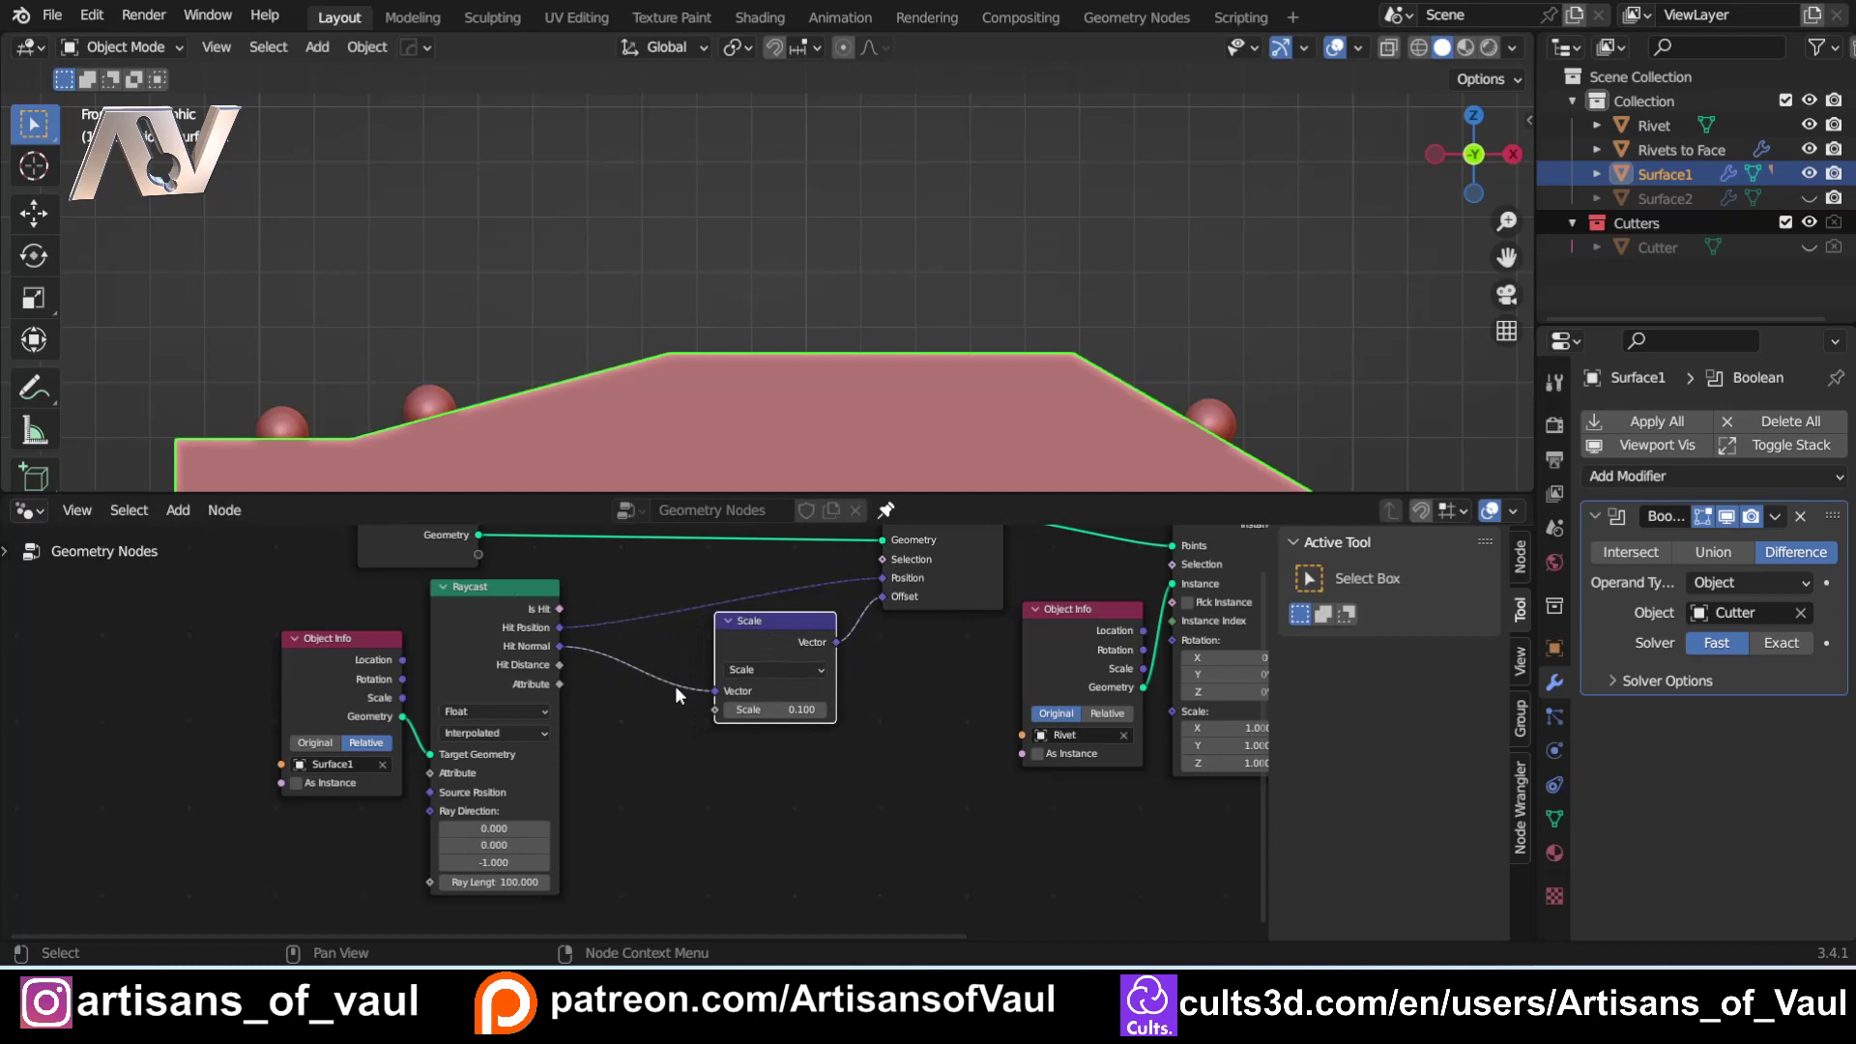
# Delete all existing vertices from the Rivets to Face mesh in Edit Mode.
pyautogui.scroll(-3, 510, 408)
pyautogui.scroll(-1, 528, 387)
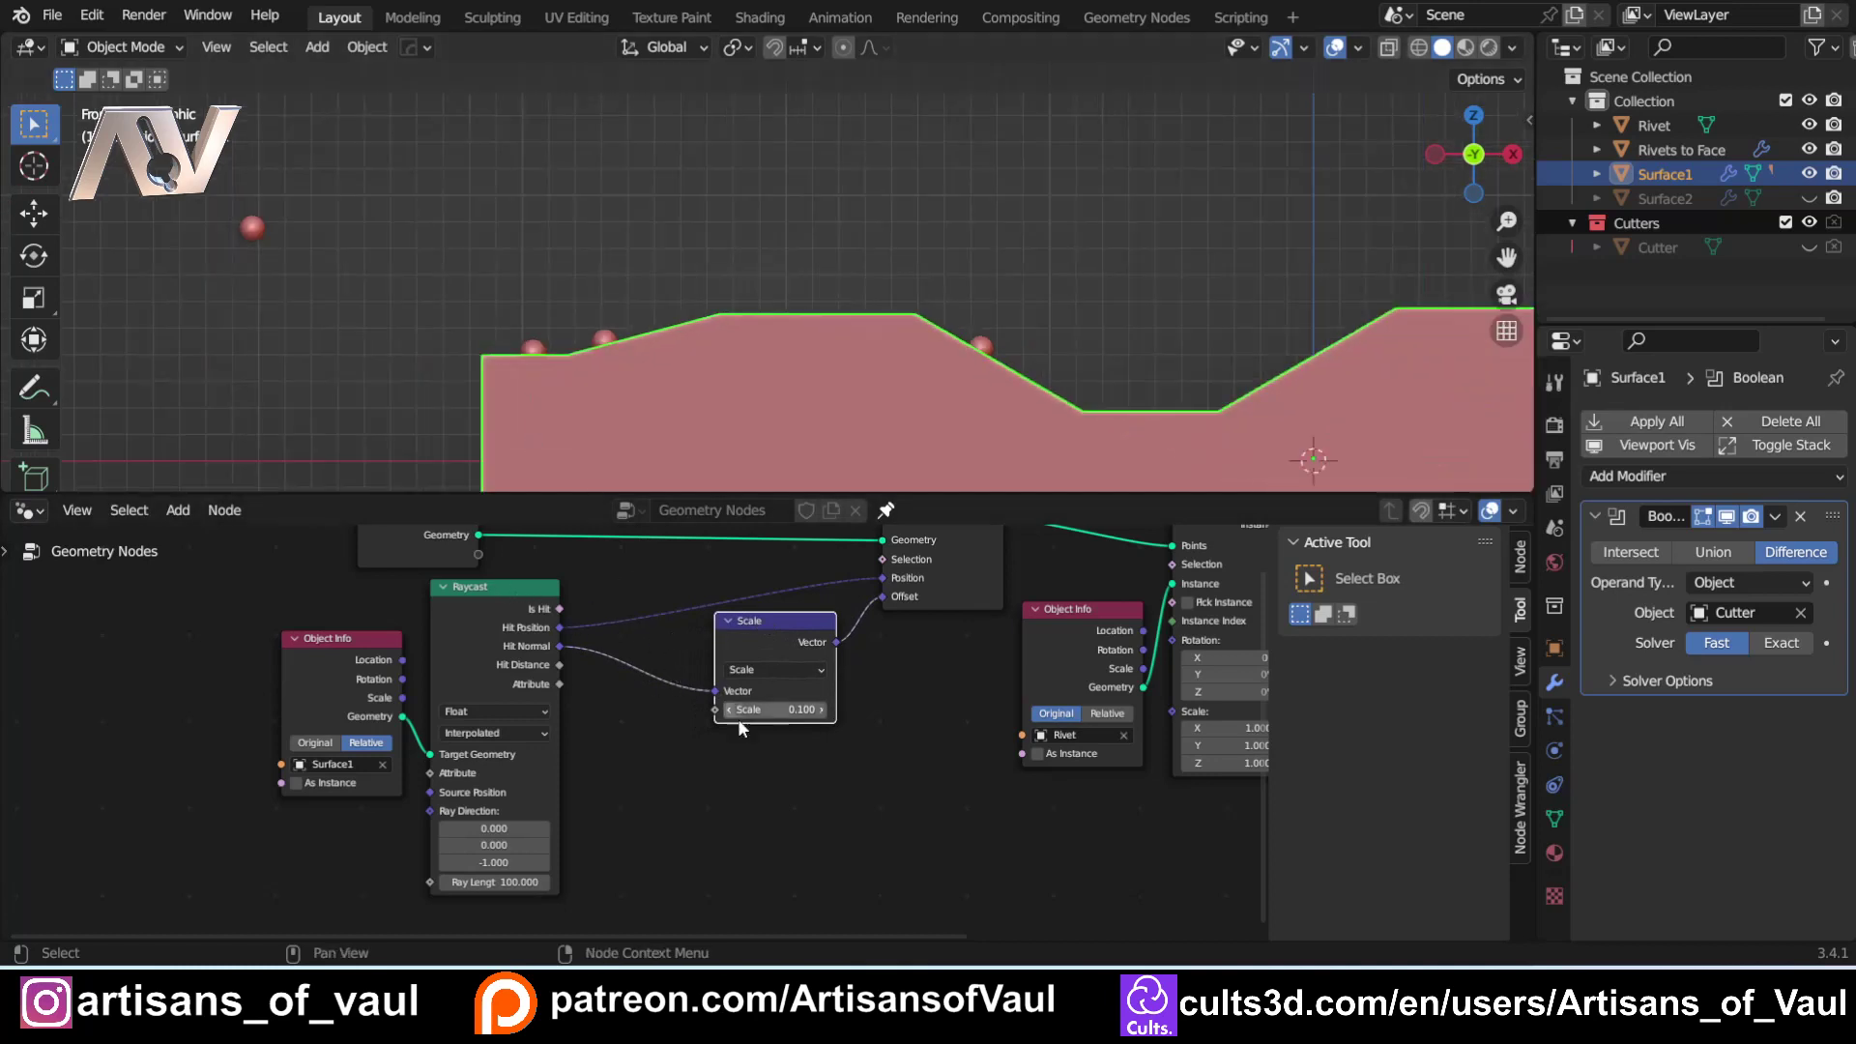
pyautogui.scroll(2, 739, 727)
pyautogui.keyDown('shift'); pyautogui.moveTo(983, 249); pyautogui.dragTo(788, 254, button='middle'); pyautogui.keyUp('shift')
pyautogui.scroll(-2, 663, 227)
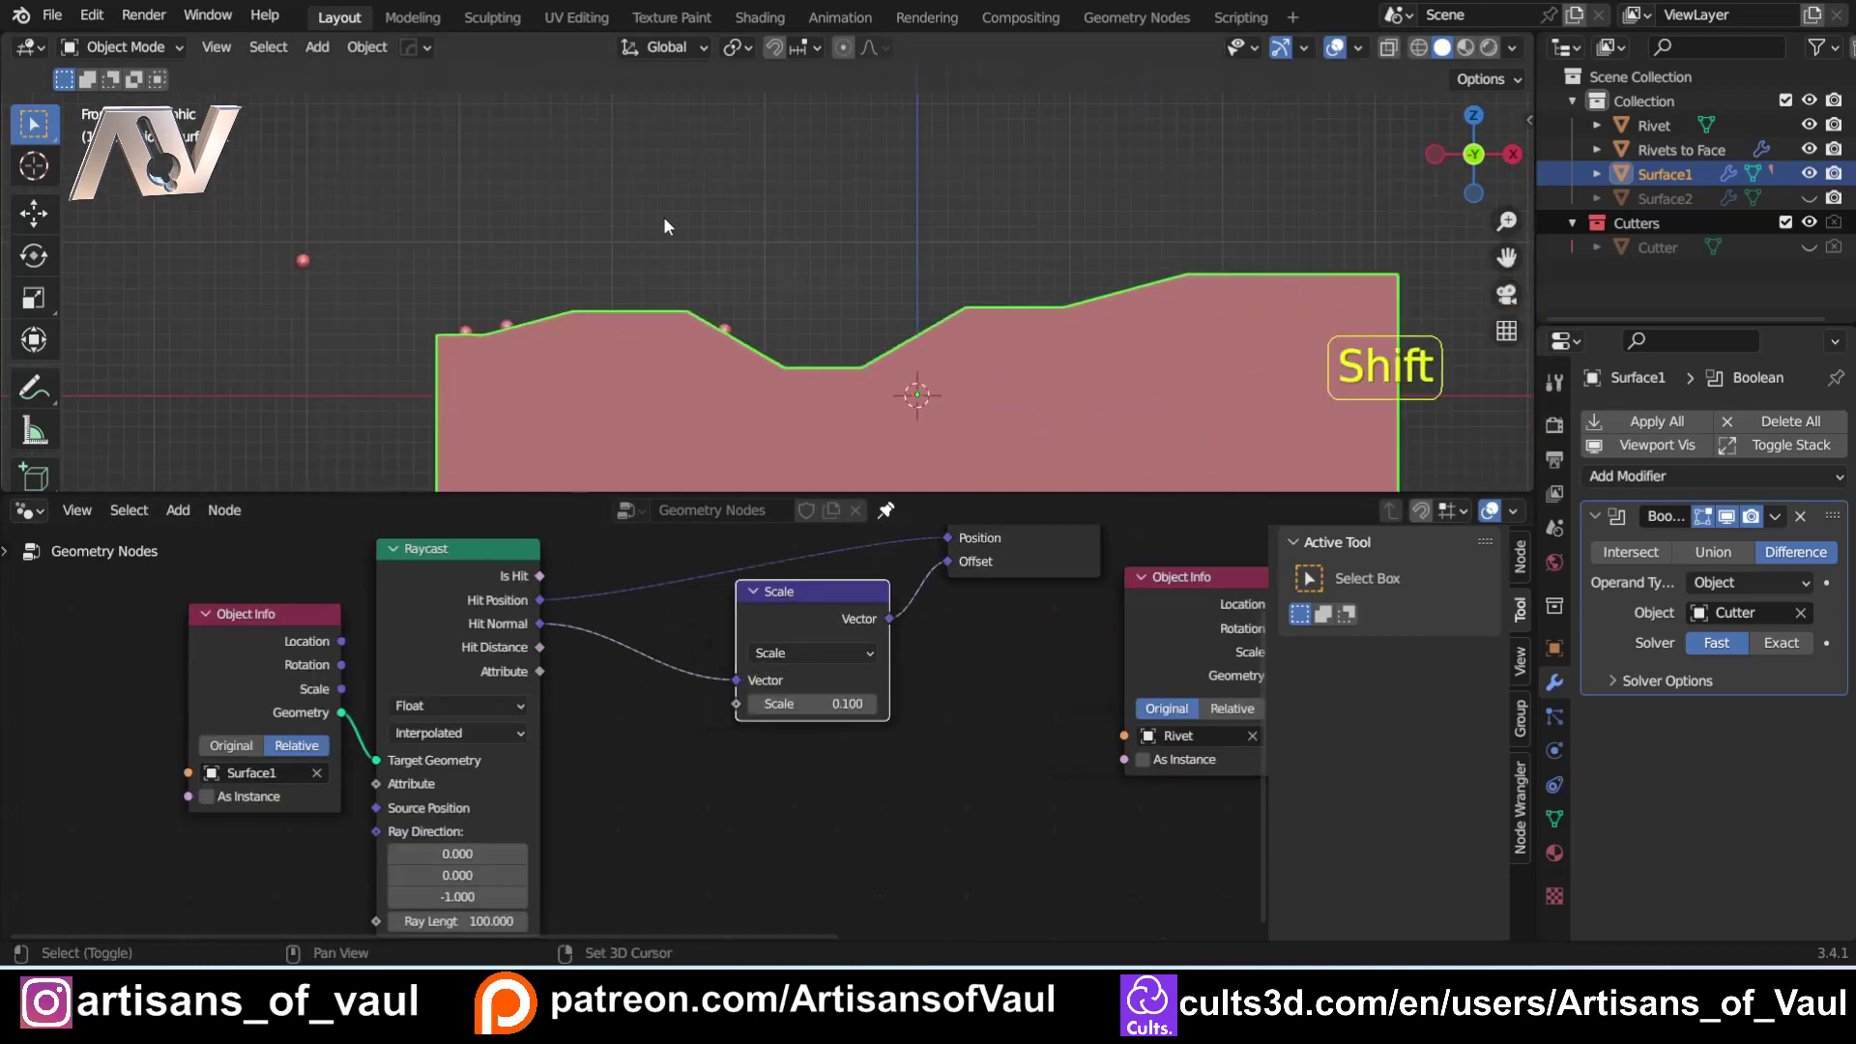
pyautogui.keyDown('shift'); pyautogui.moveTo(663, 226); pyautogui.dragTo(891, 342, button='middle'); pyautogui.keyUp('shift')
pyautogui.scroll(2, 879, 375)
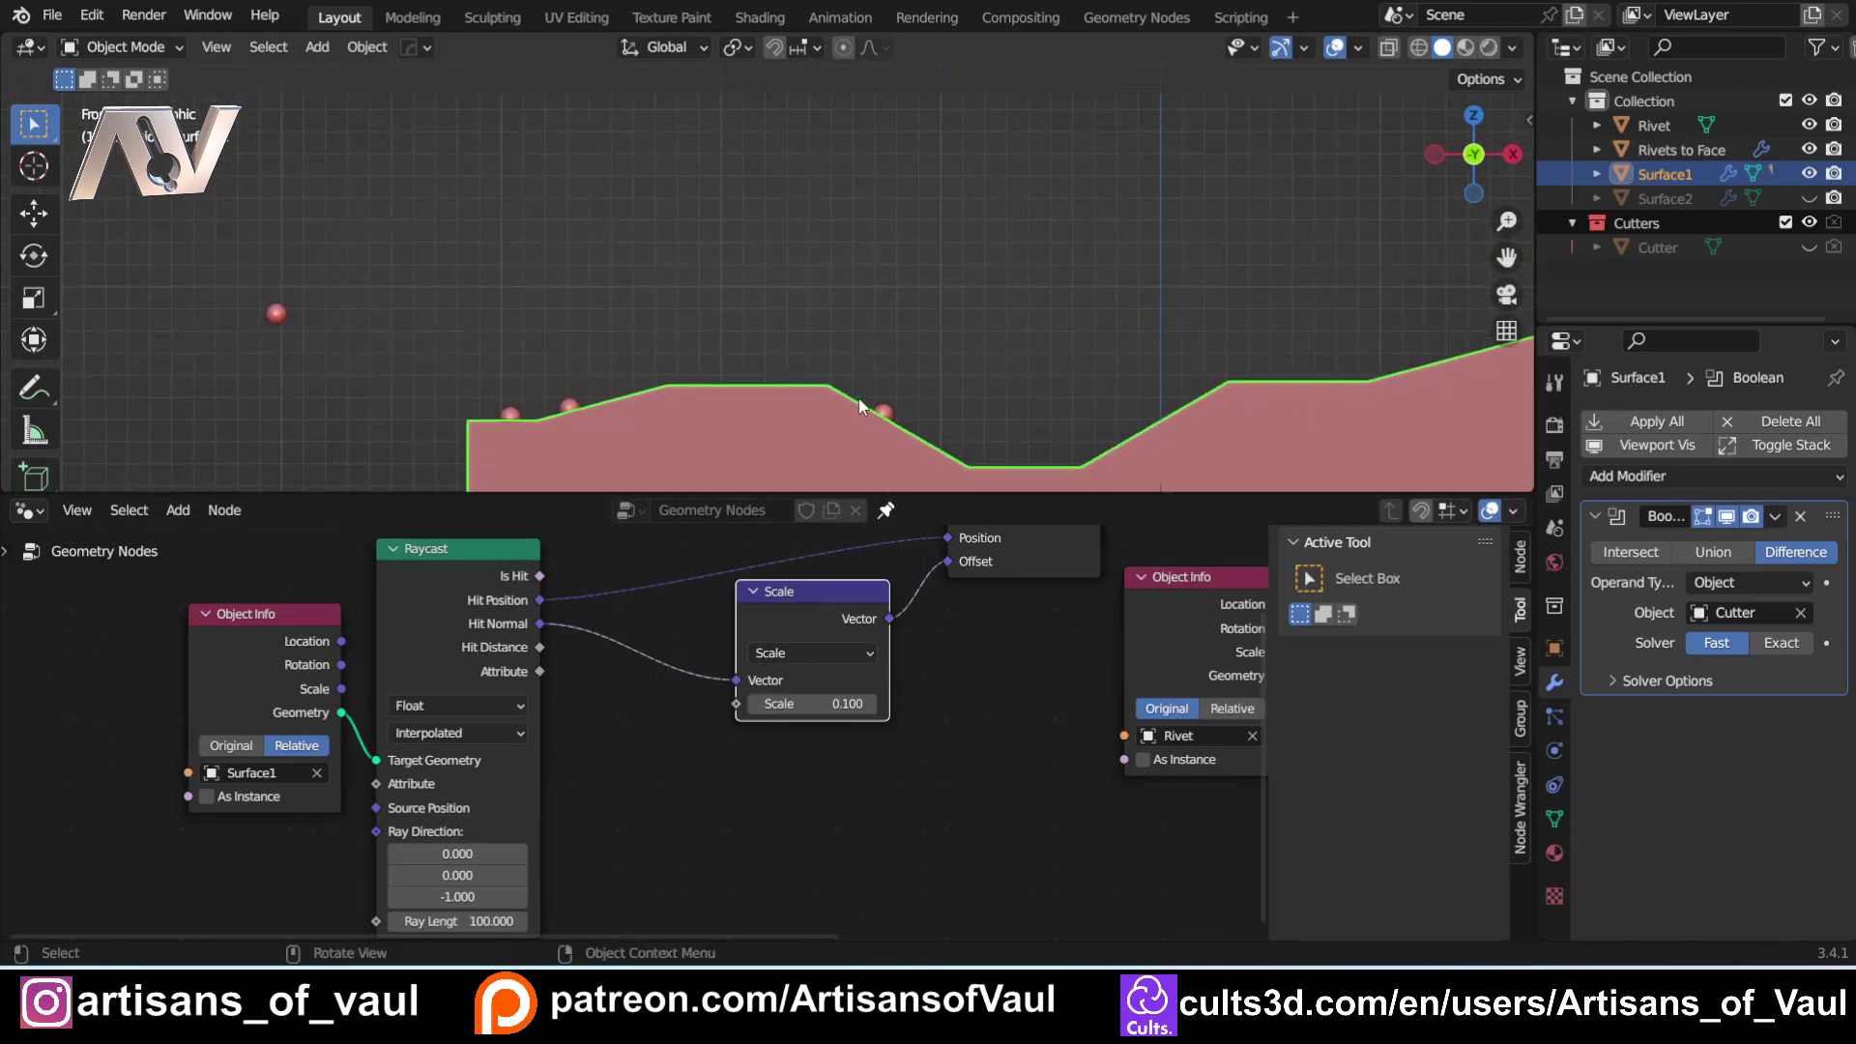
pyautogui.click(887, 412)
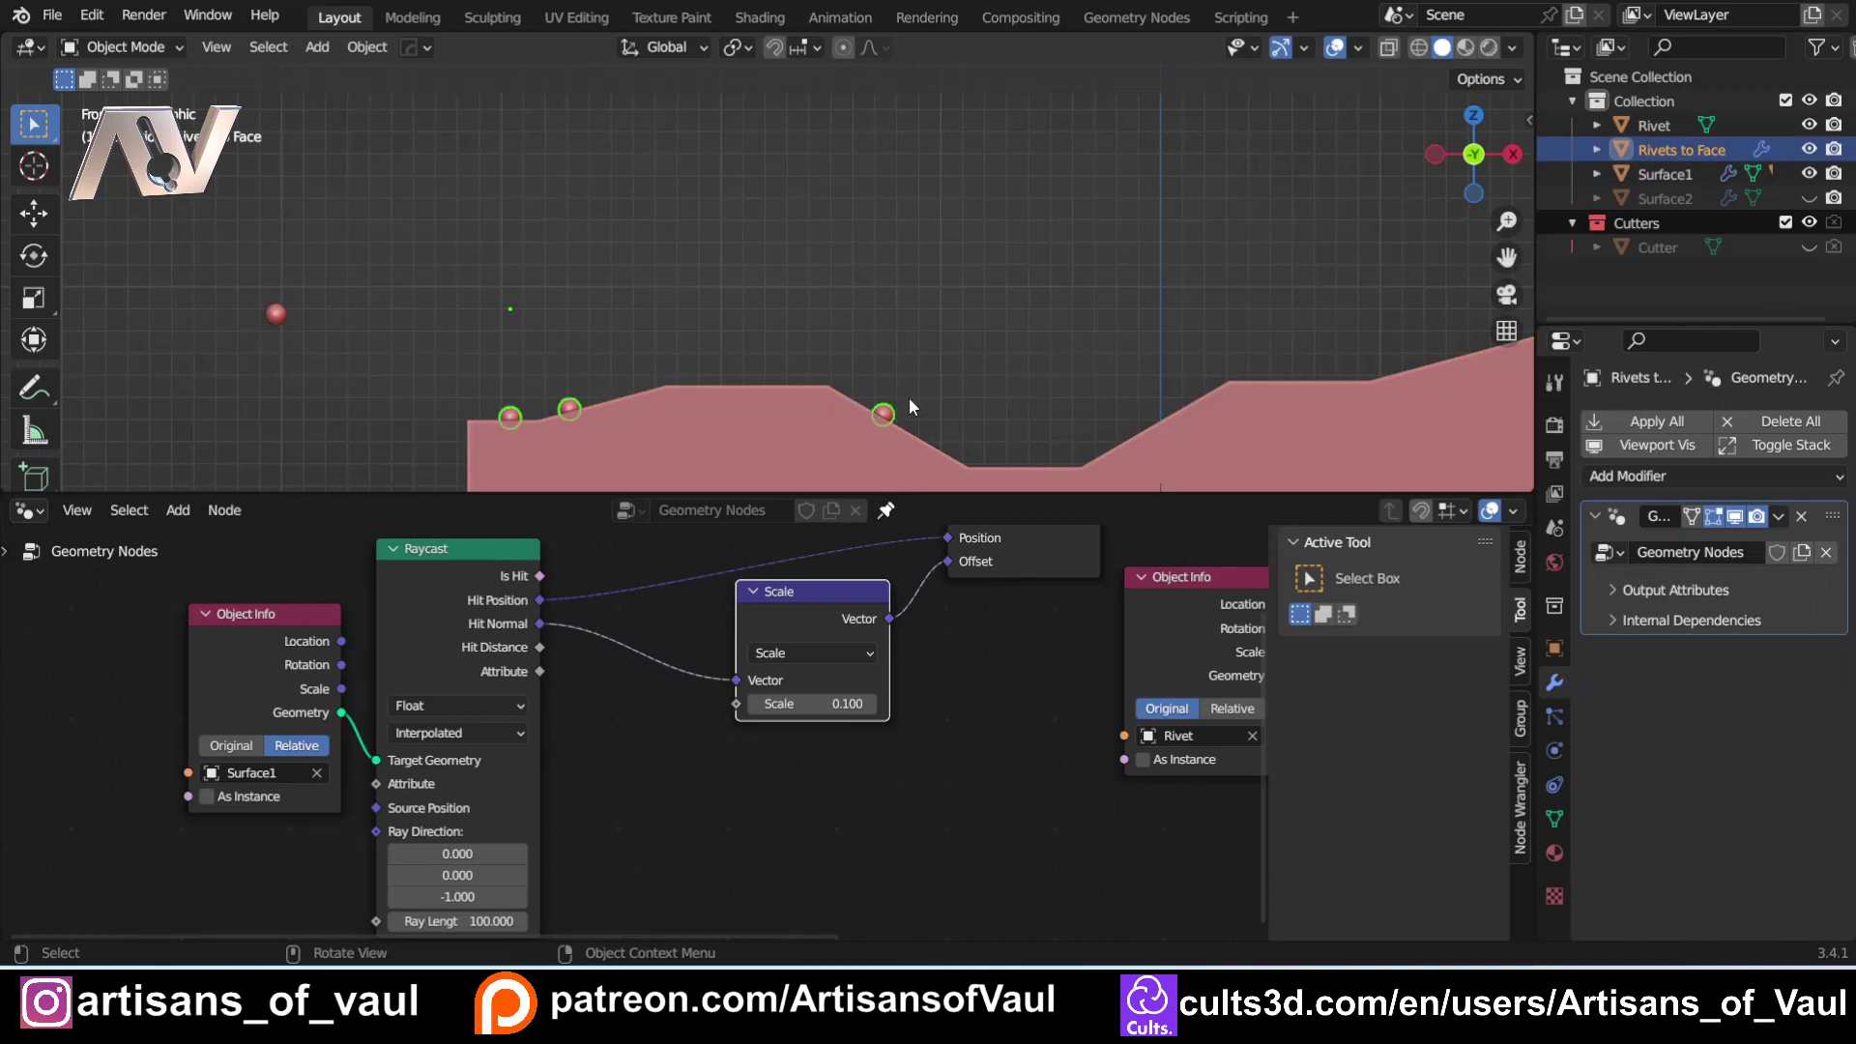
pyautogui.press('Tab')
pyautogui.moveTo(547, 264); pyautogui.dragTo(1060, 381)
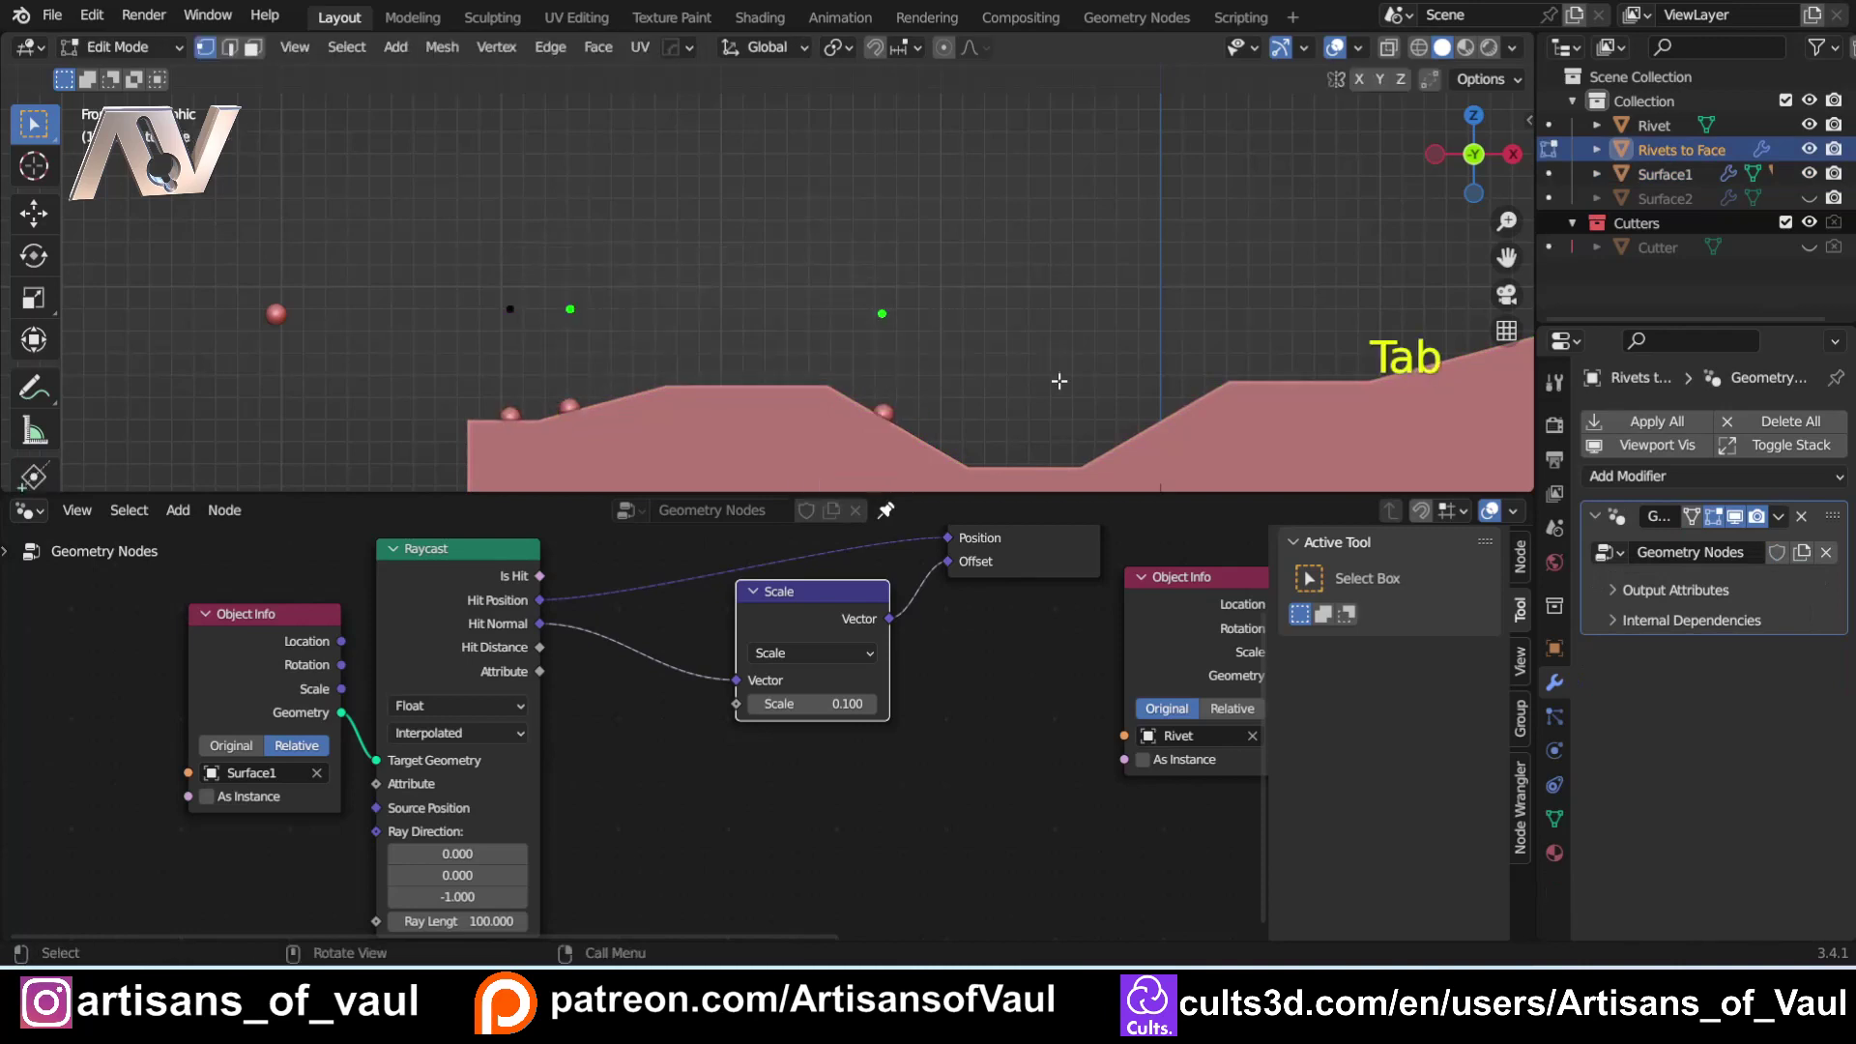
pyautogui.press('Delete')
pyautogui.click(1060, 381)
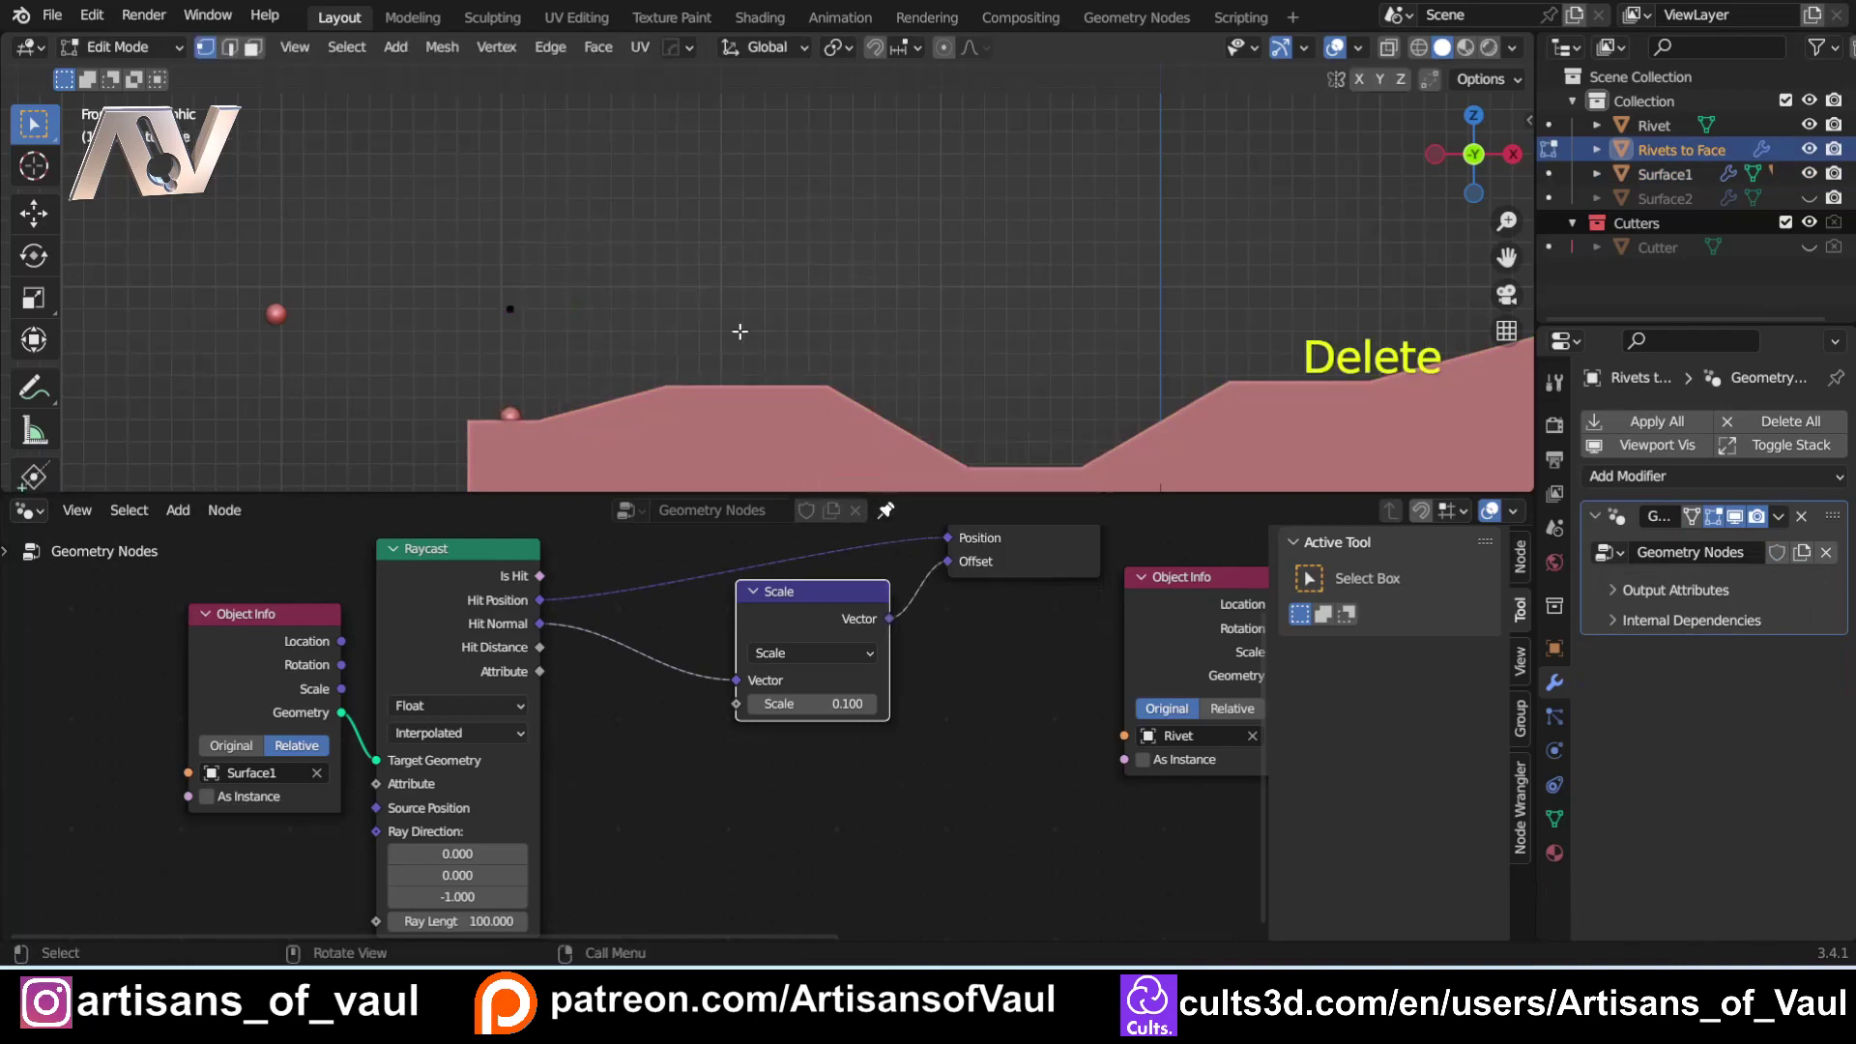
pyautogui.moveTo(470, 279); pyautogui.dragTo(543, 340)
pyautogui.press('Delete')
pyautogui.click(590, 381)
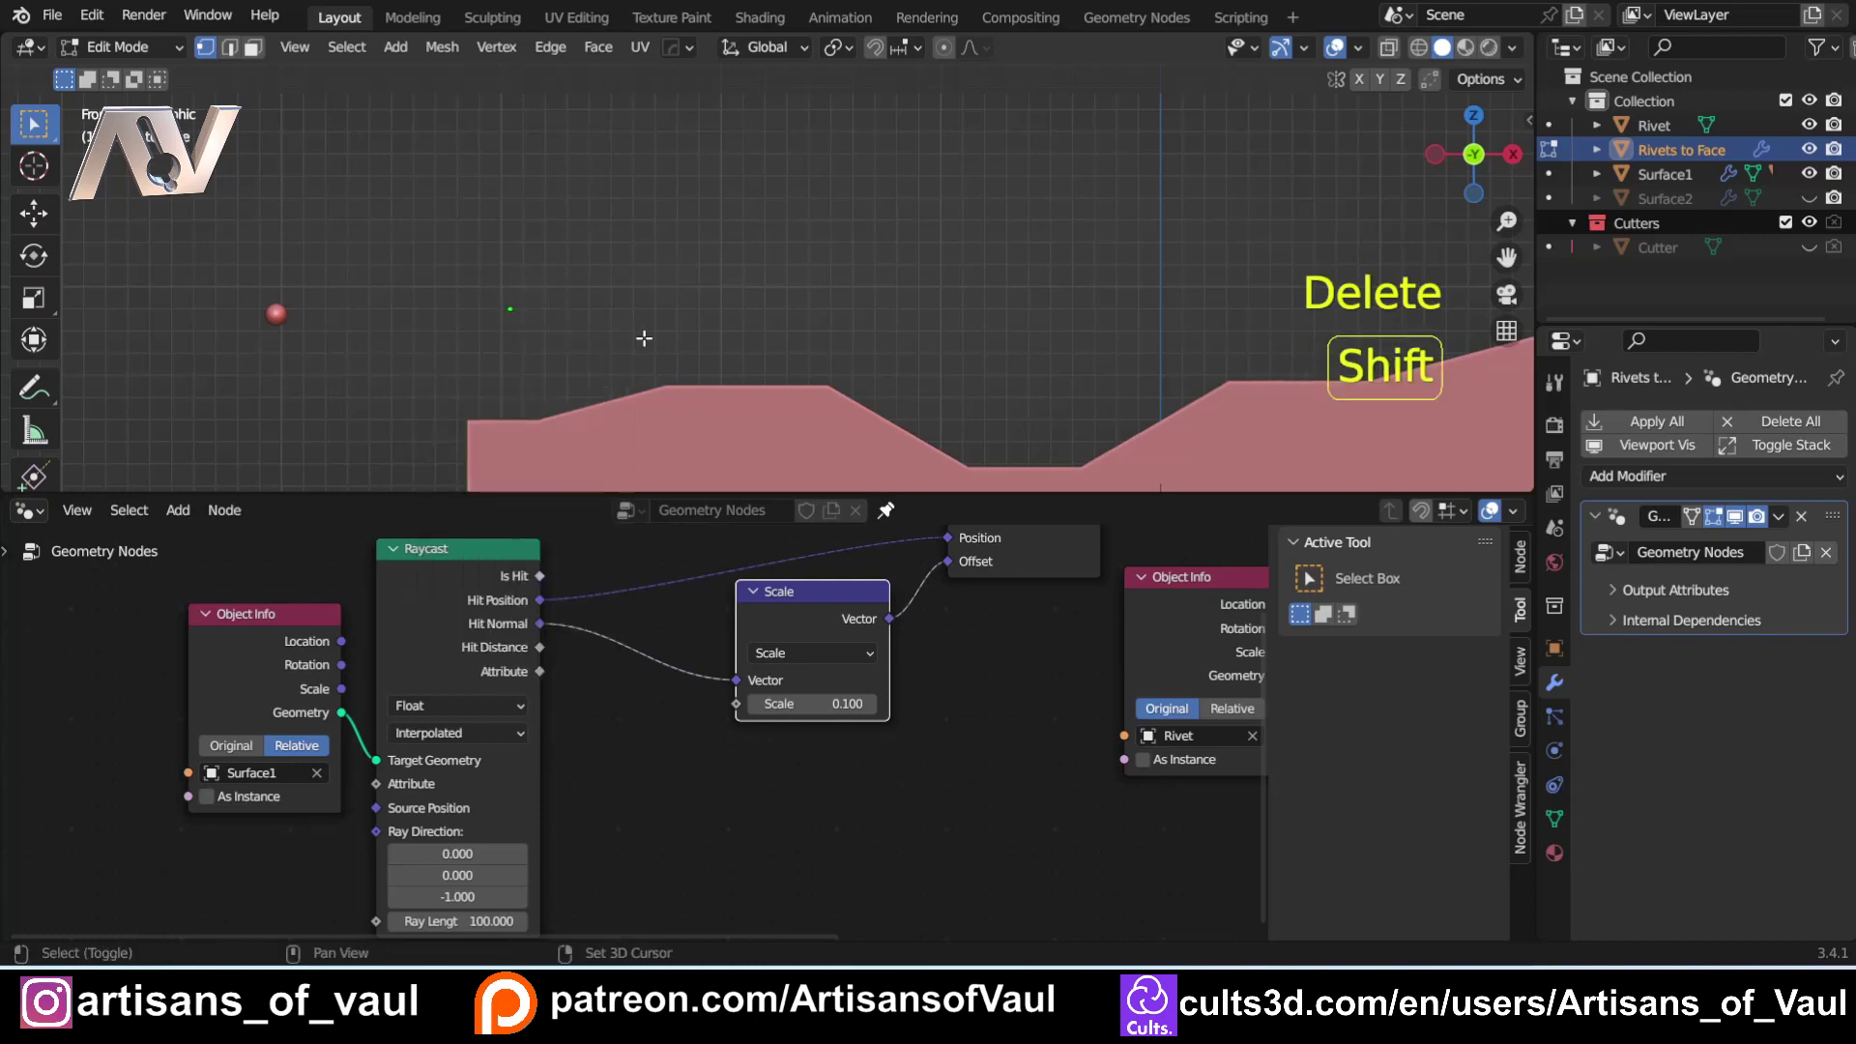
# Add a plane to the Rivets to Face mesh and place it above the middle of Surface1.
pyautogui.hotkey('shift', 'a')
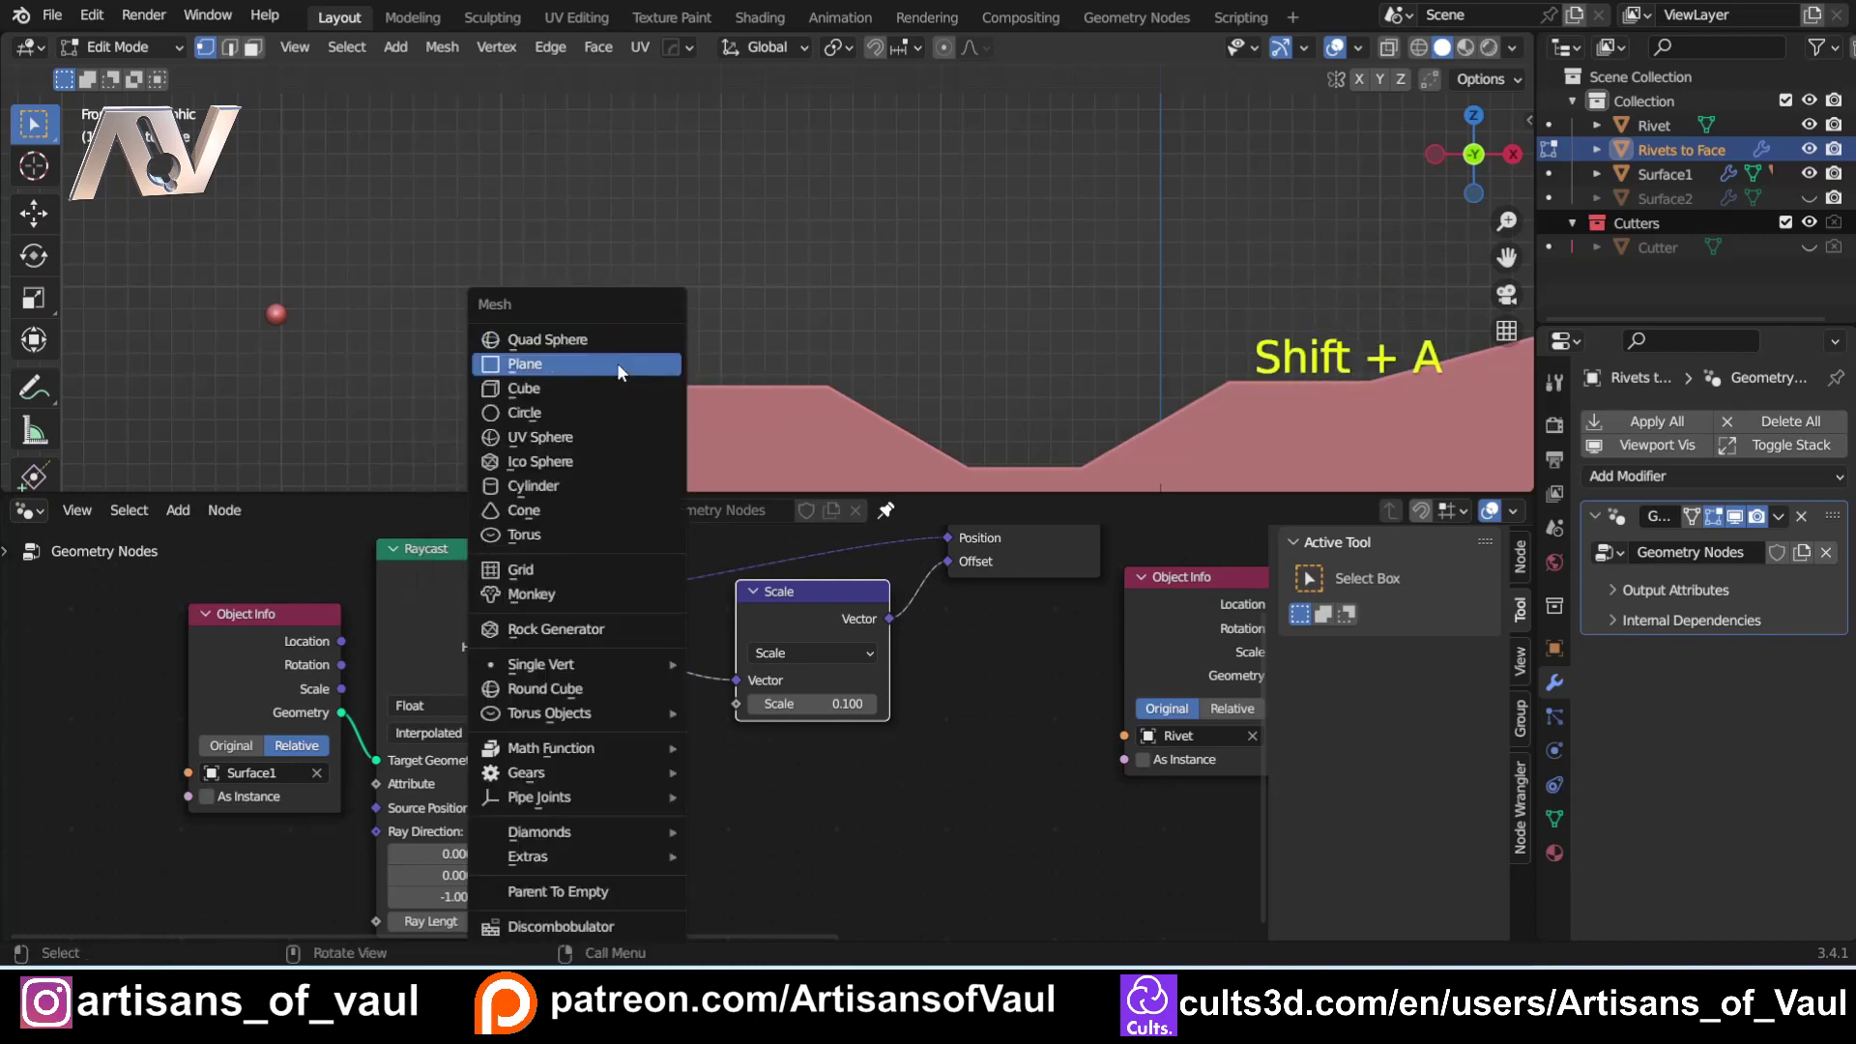
pyautogui.click(616, 363)
pyautogui.scroll(-3, 614, 307)
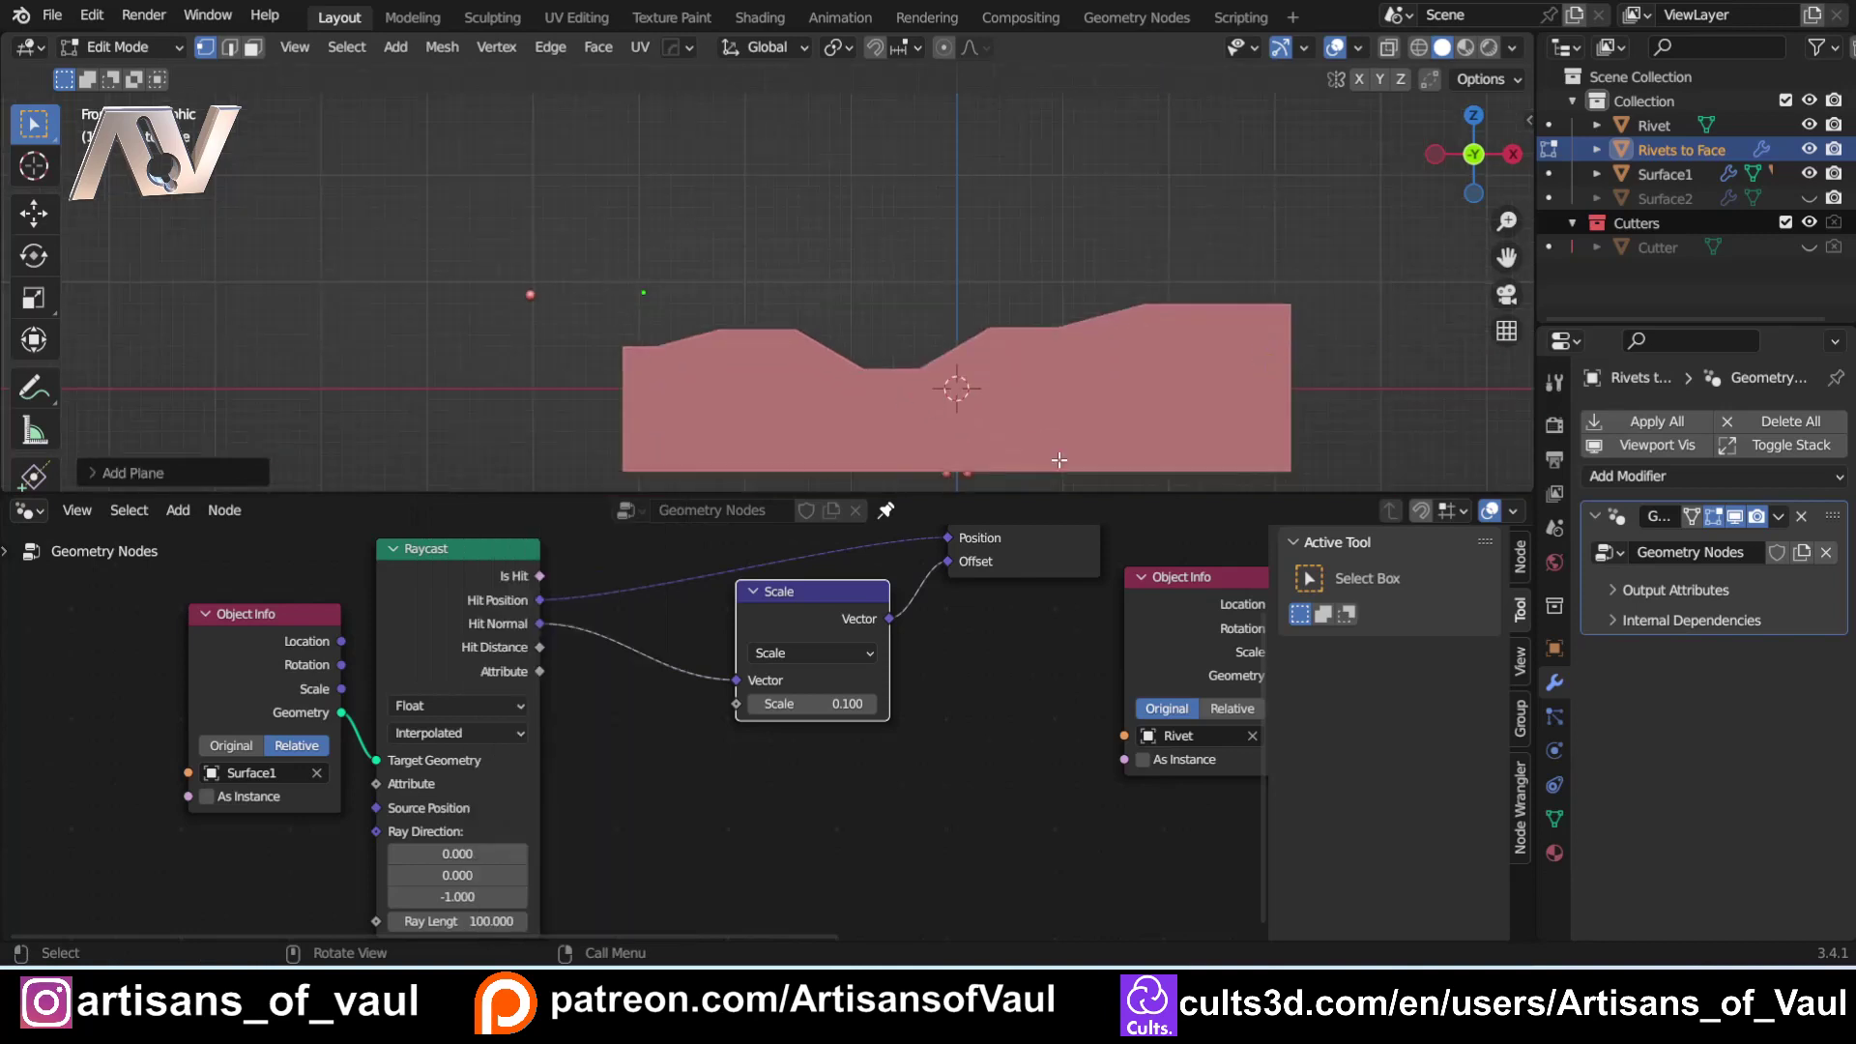
pyautogui.press('g')
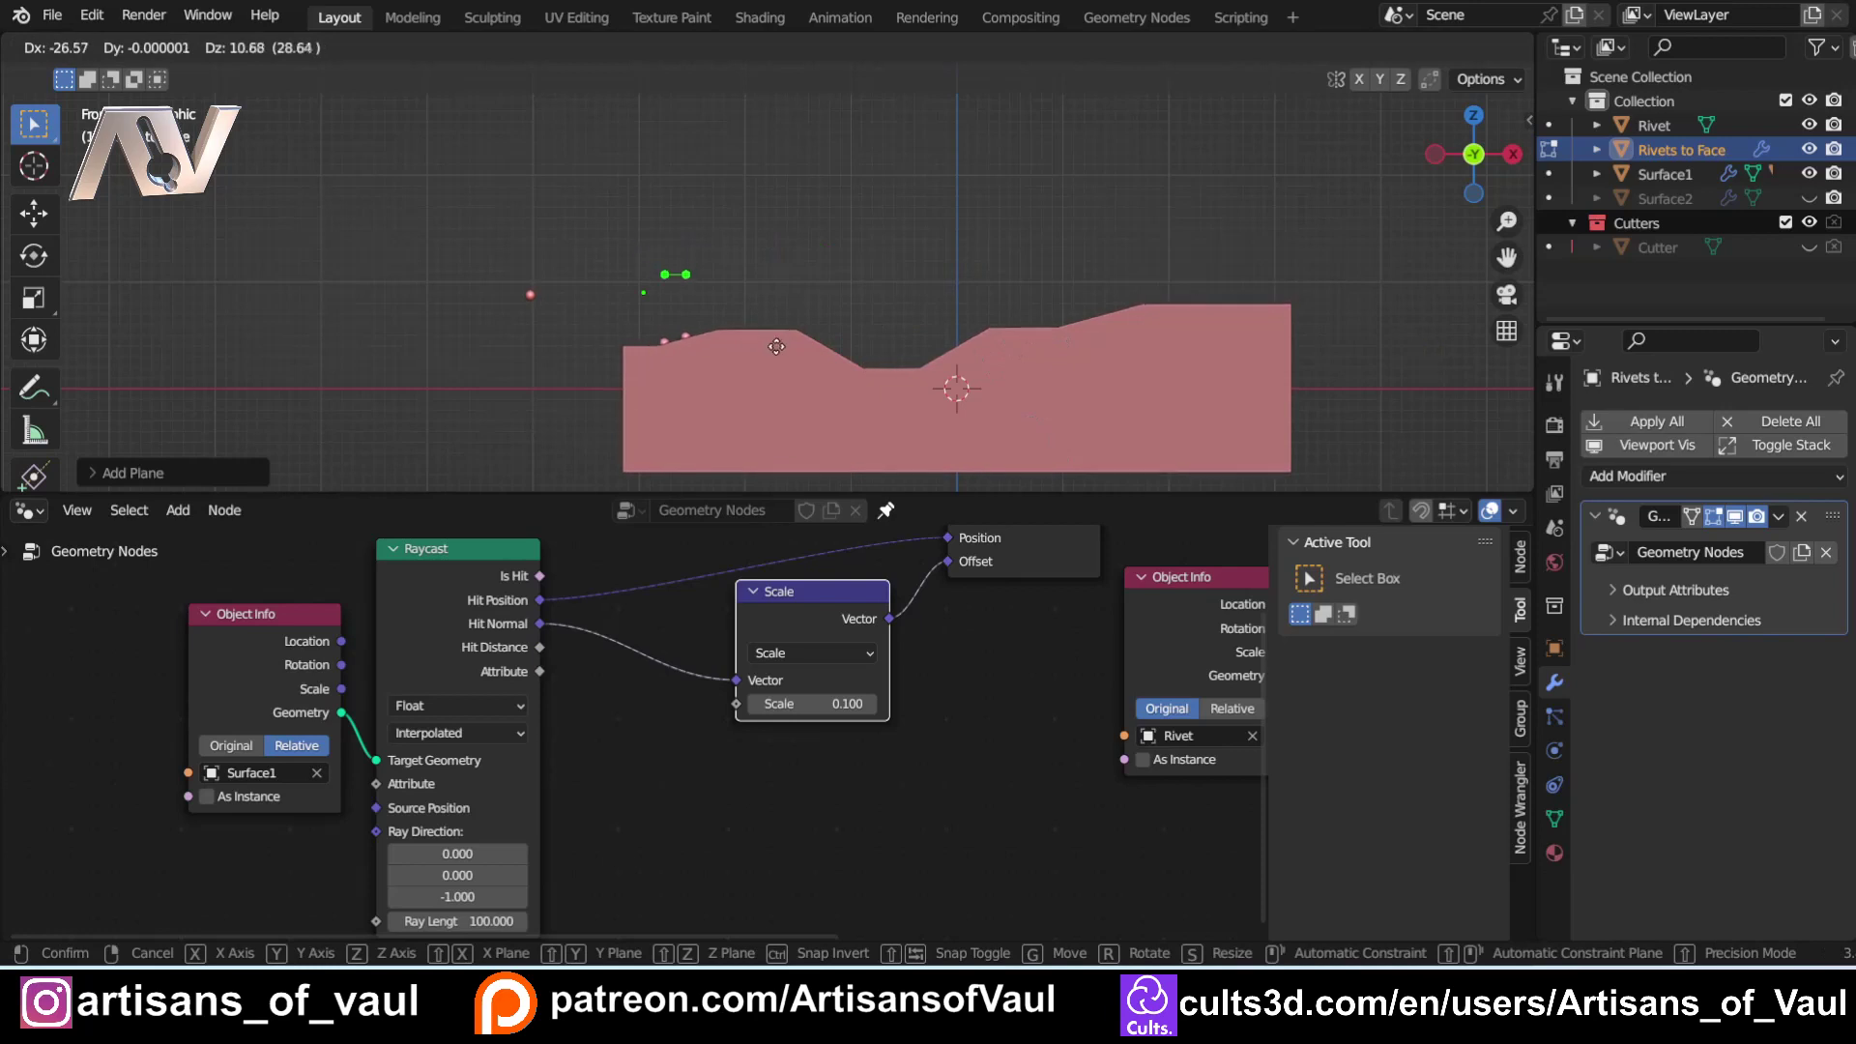
pyautogui.click(989, 322)
# Enlarge the plane, stretch it along X over most of Surface1's length, and reposition it above the surface.
pyautogui.moveTo(1012, 279); pyautogui.dragTo(996, 340, button='middle')
pyautogui.press('s')
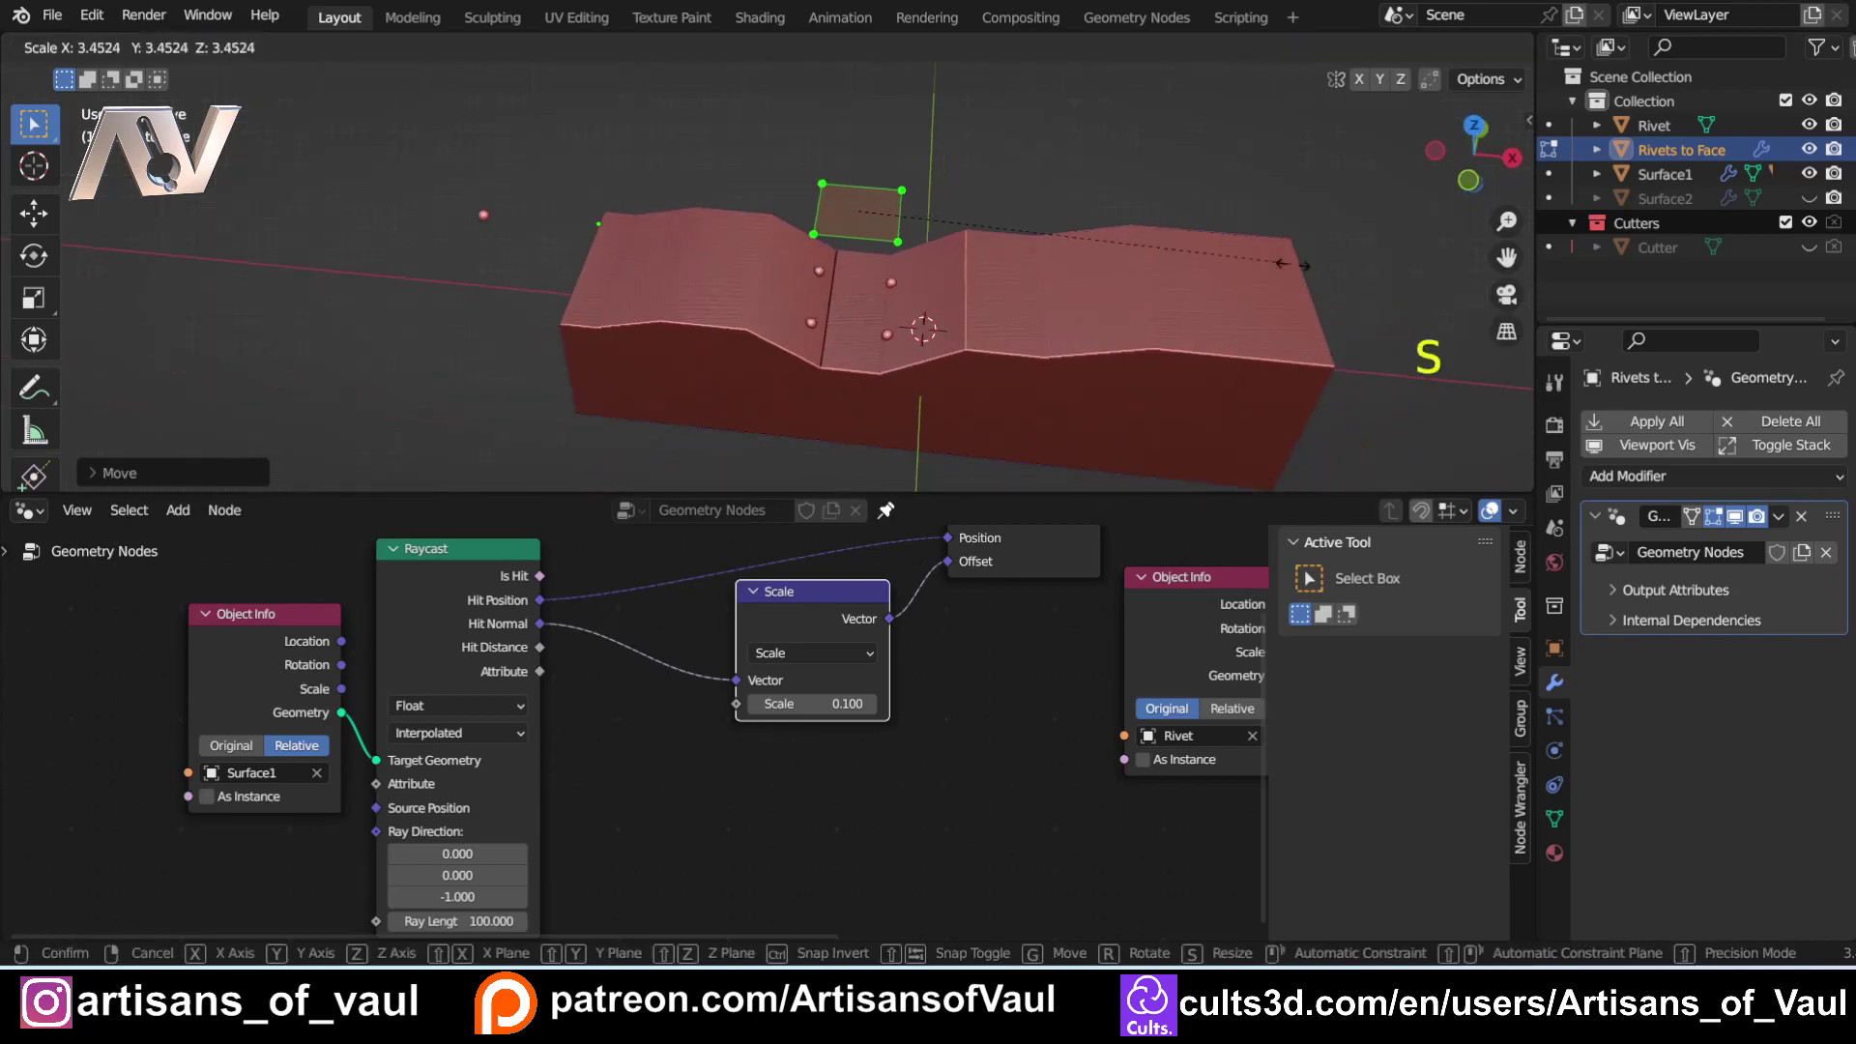
pyautogui.click(1092, 196)
pyautogui.press('s')
pyautogui.press('x')
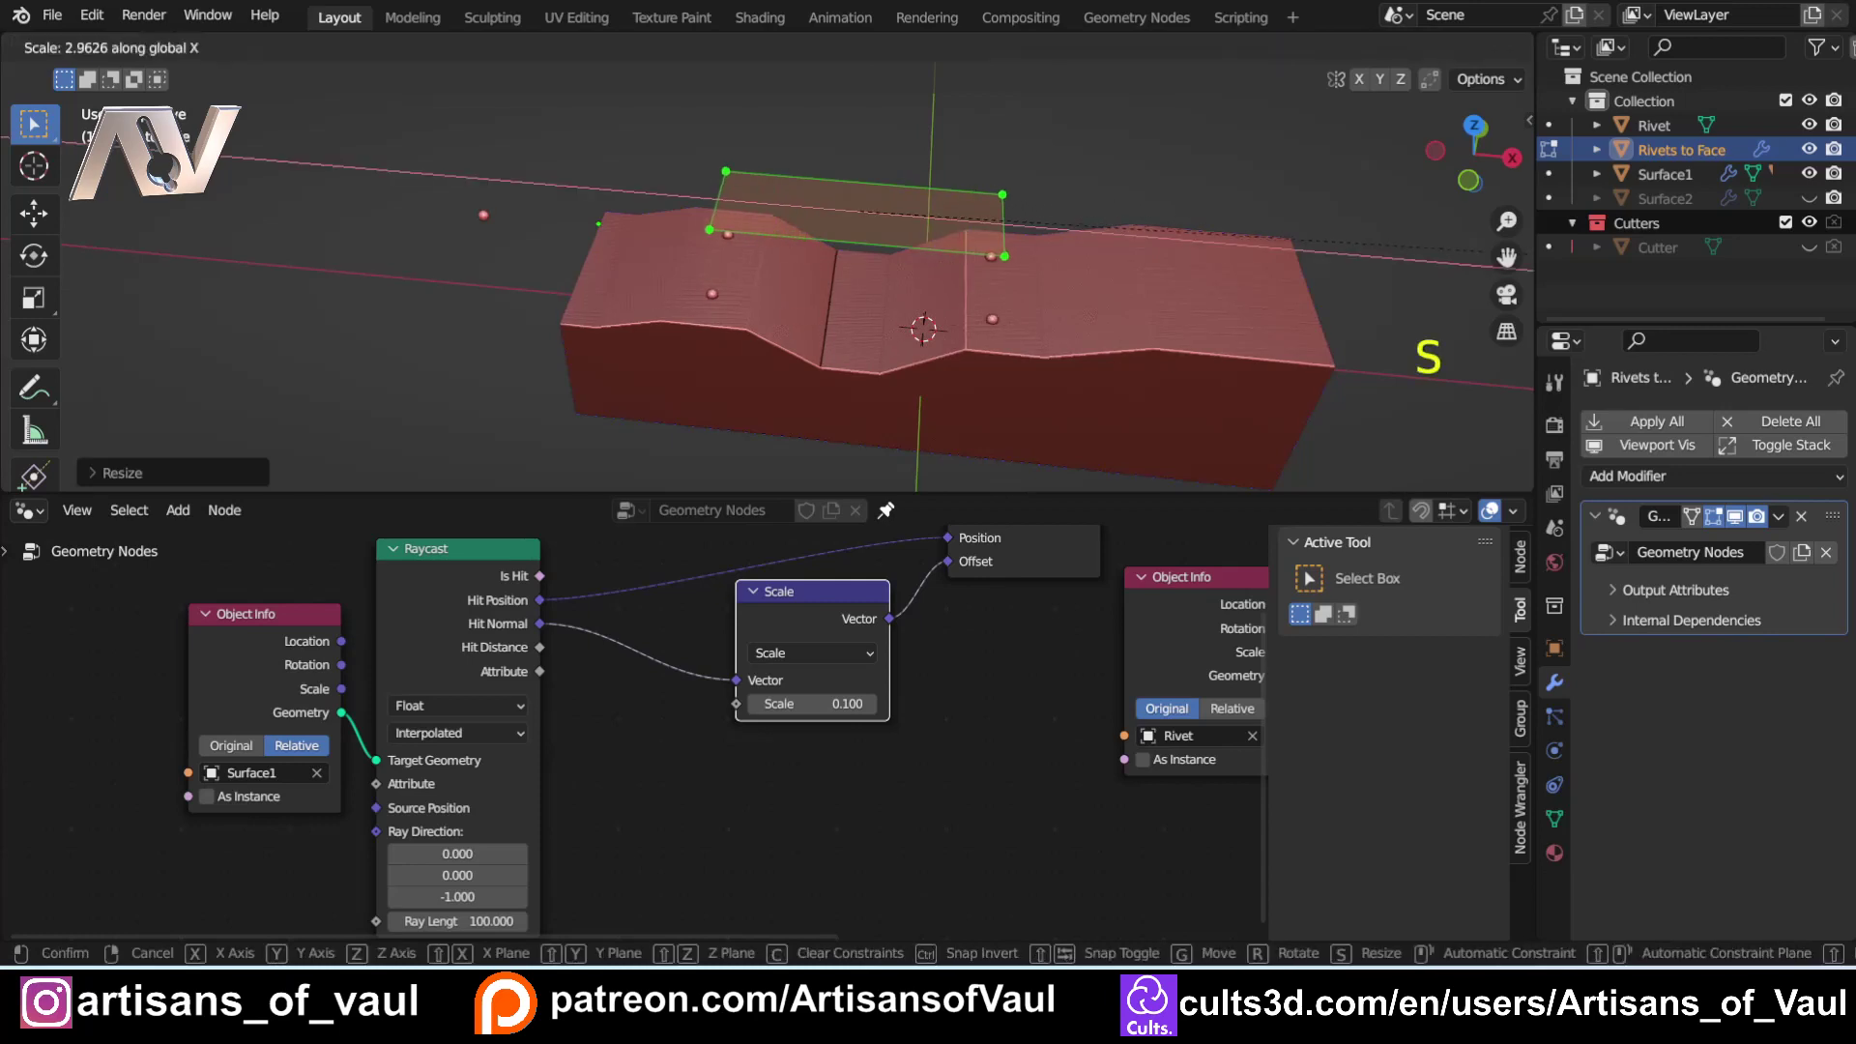
pyautogui.click(662, 177)
pyautogui.press('g')
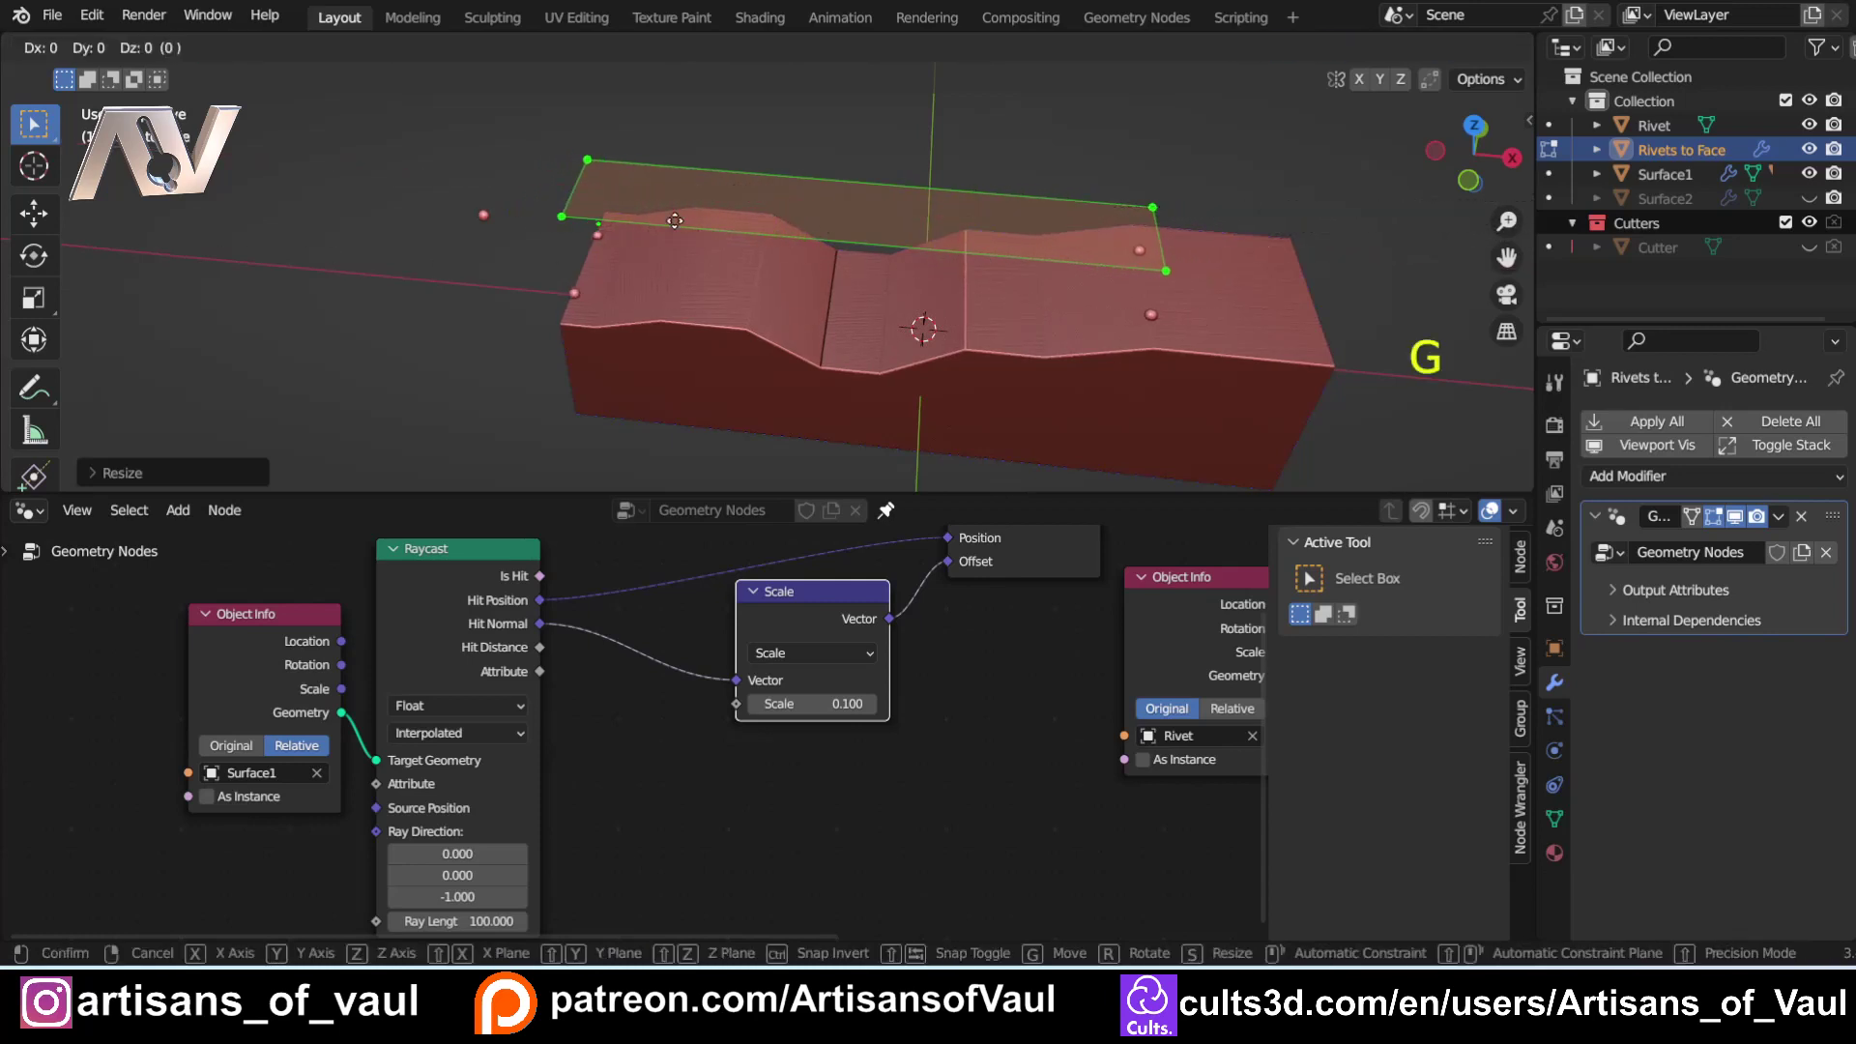
pyautogui.click(846, 264)
pyautogui.moveTo(847, 264); pyautogui.dragTo(715, 256, button='middle')
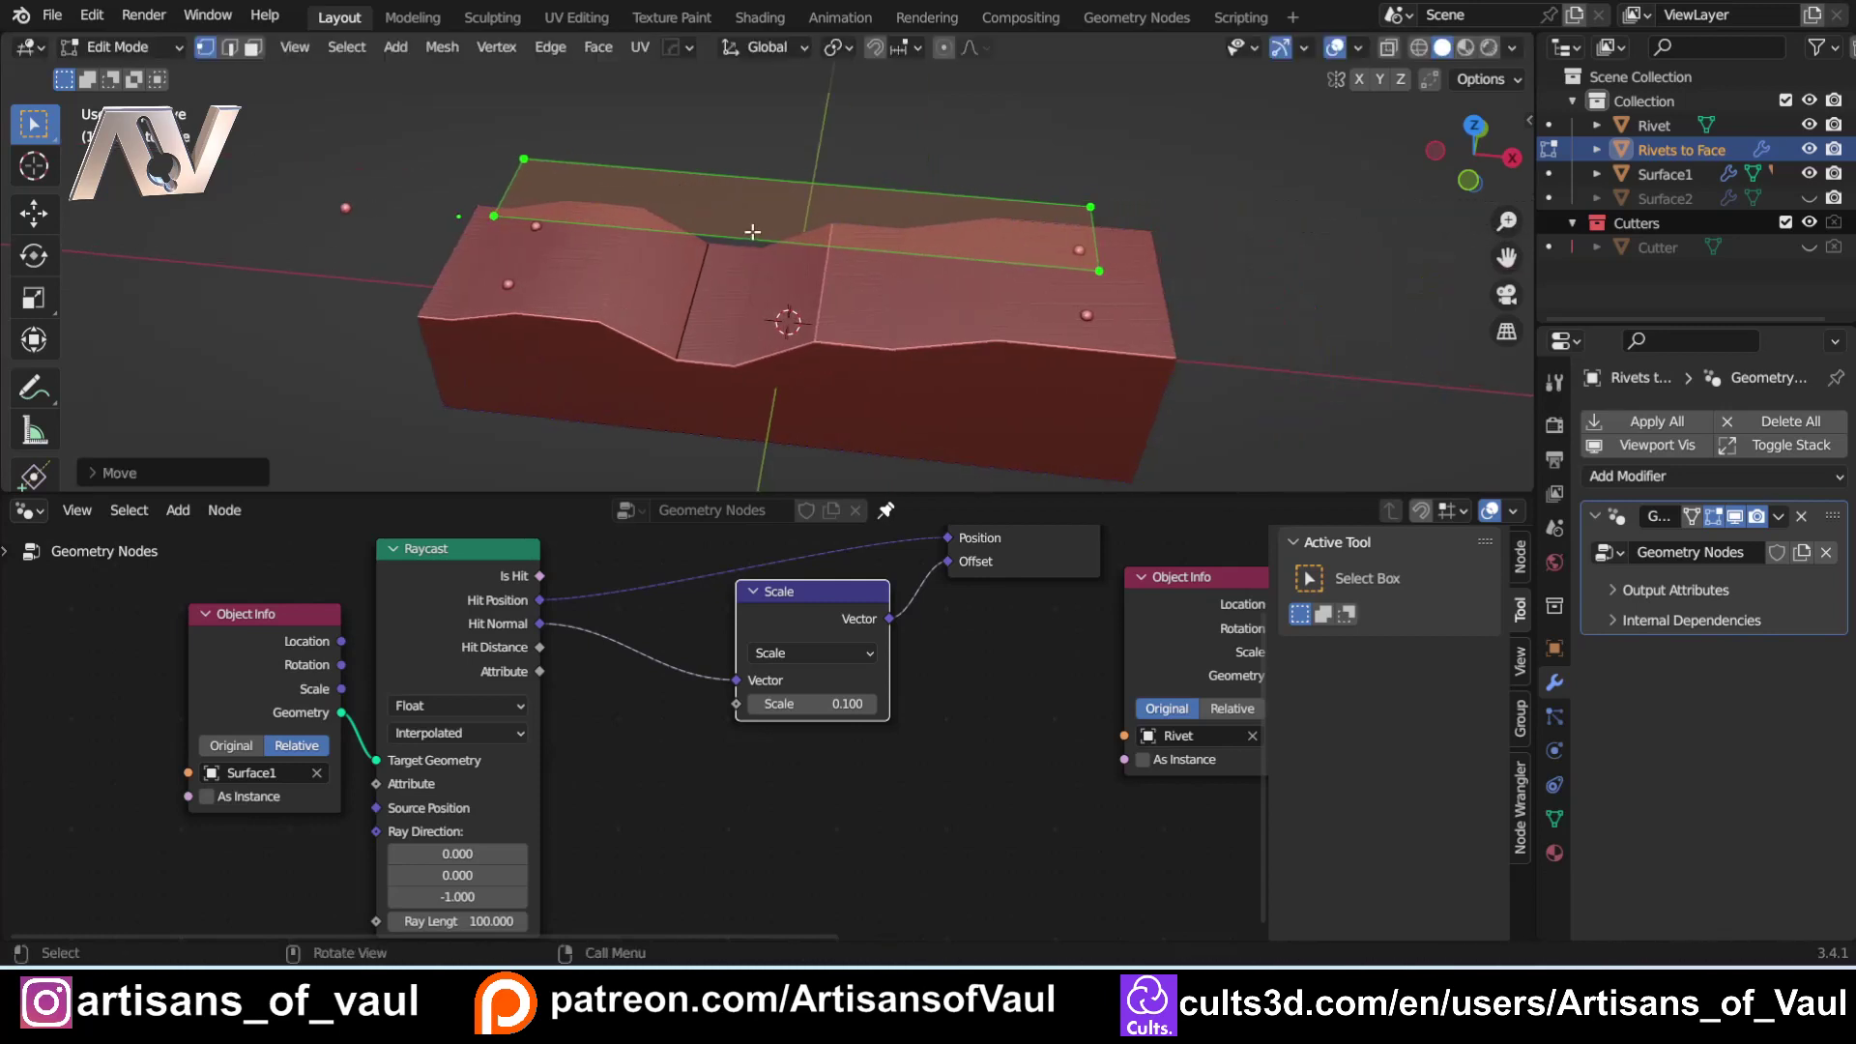
# Add 14 crosswise loop cuts and one lengthwise loop cut to the plane.
pyautogui.hotkey('ctrl', 'r')
pyautogui.scroll(10, 788, 182)
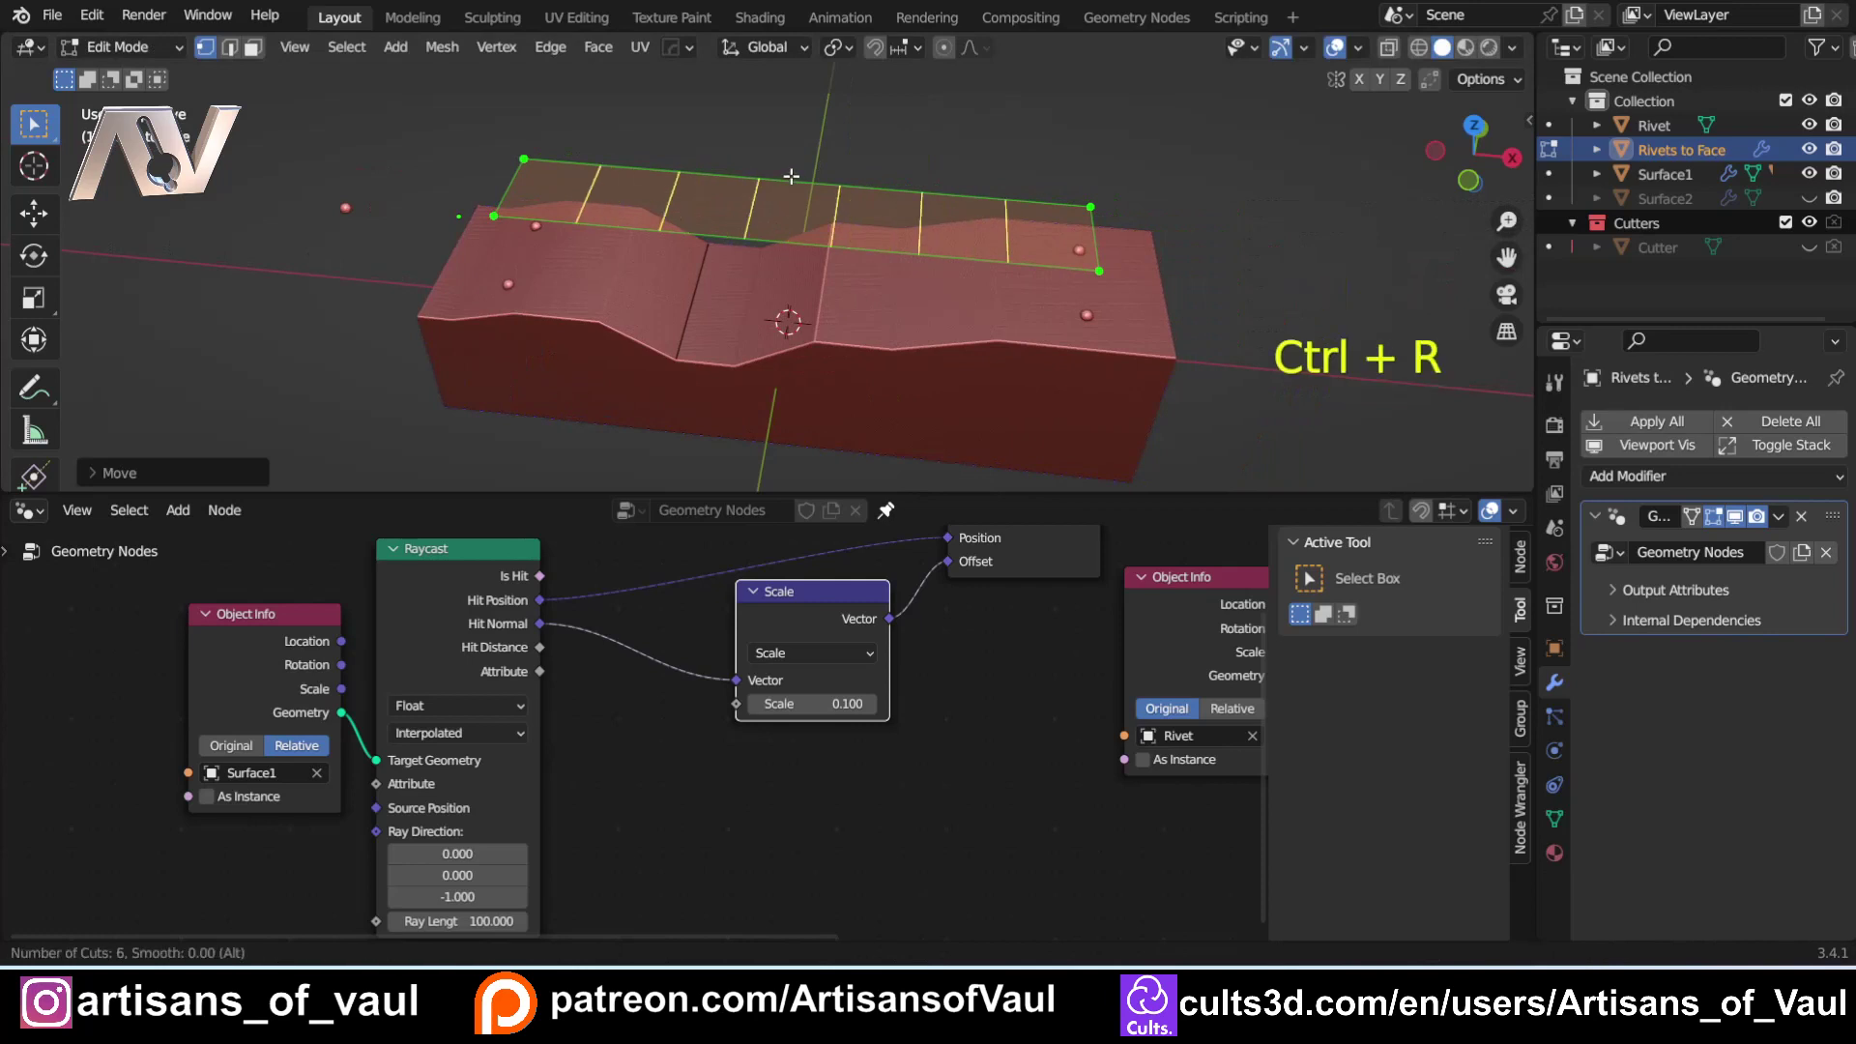
pyautogui.click(790, 177)
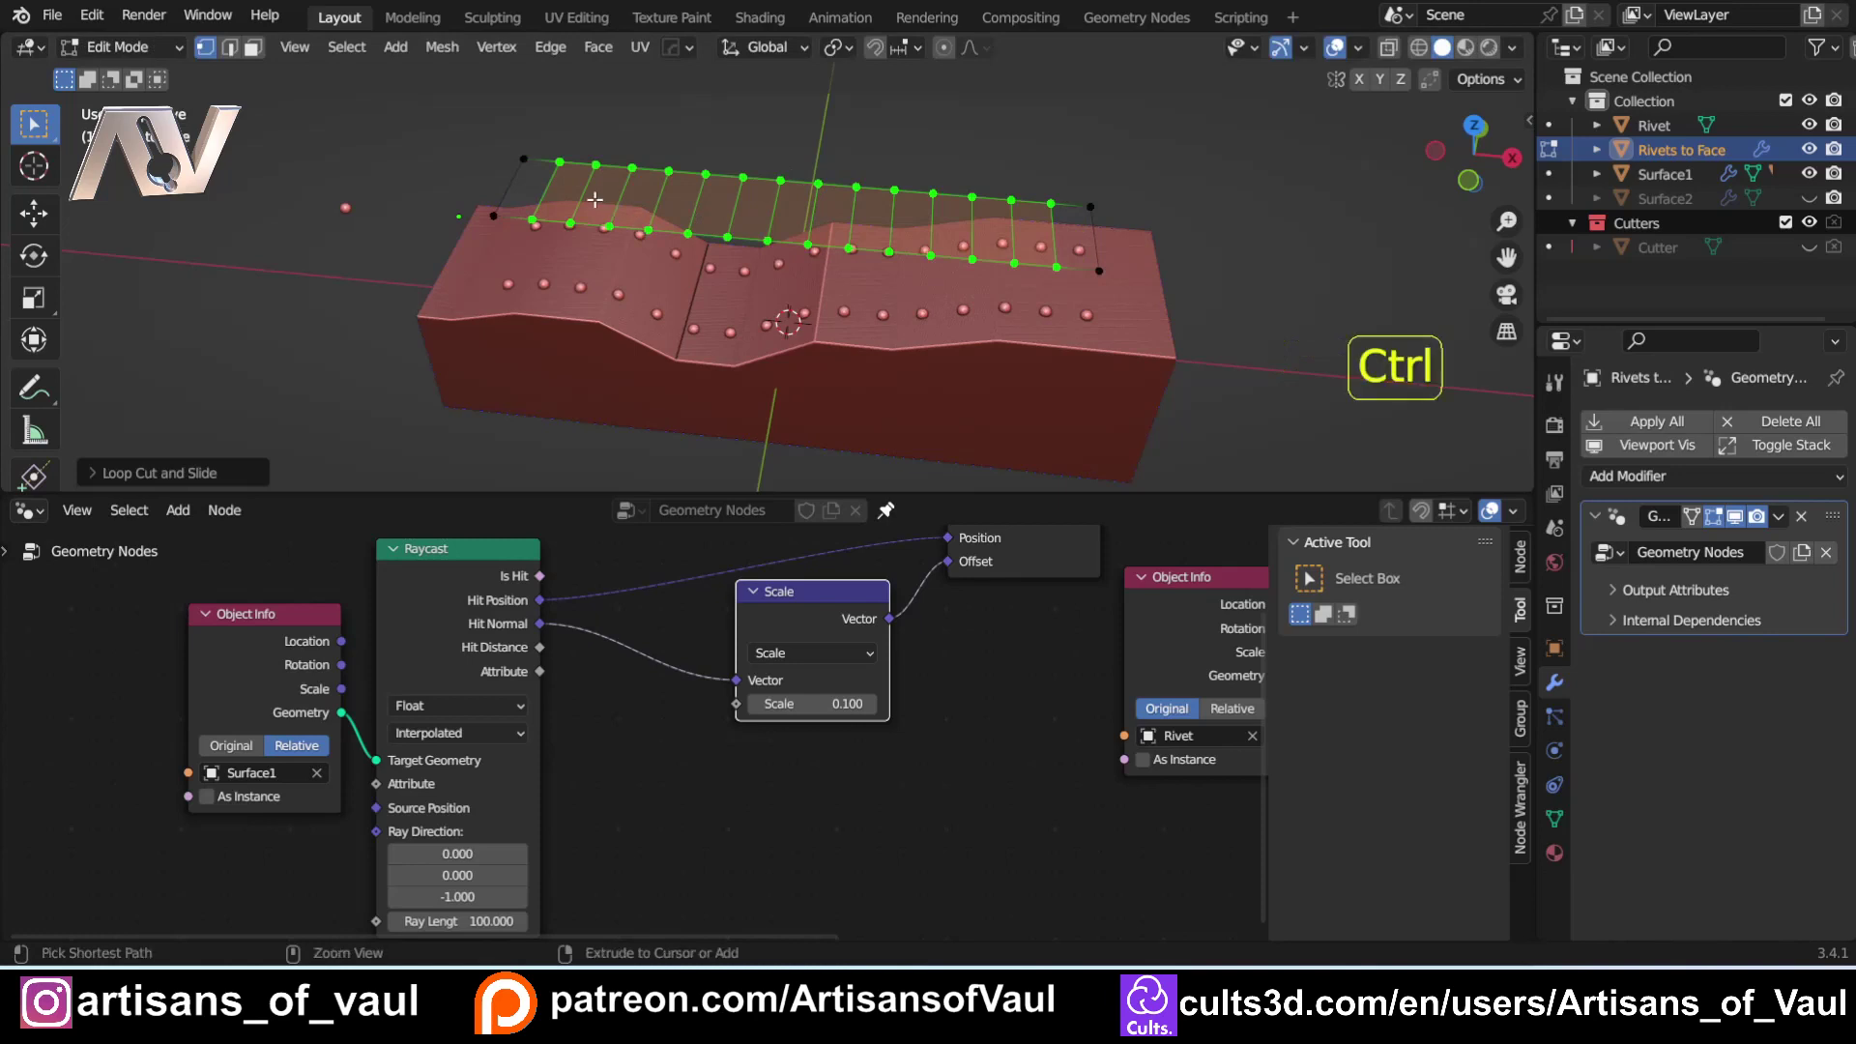
pyautogui.hotkey('ctrl', 'r')
pyautogui.click(504, 174)
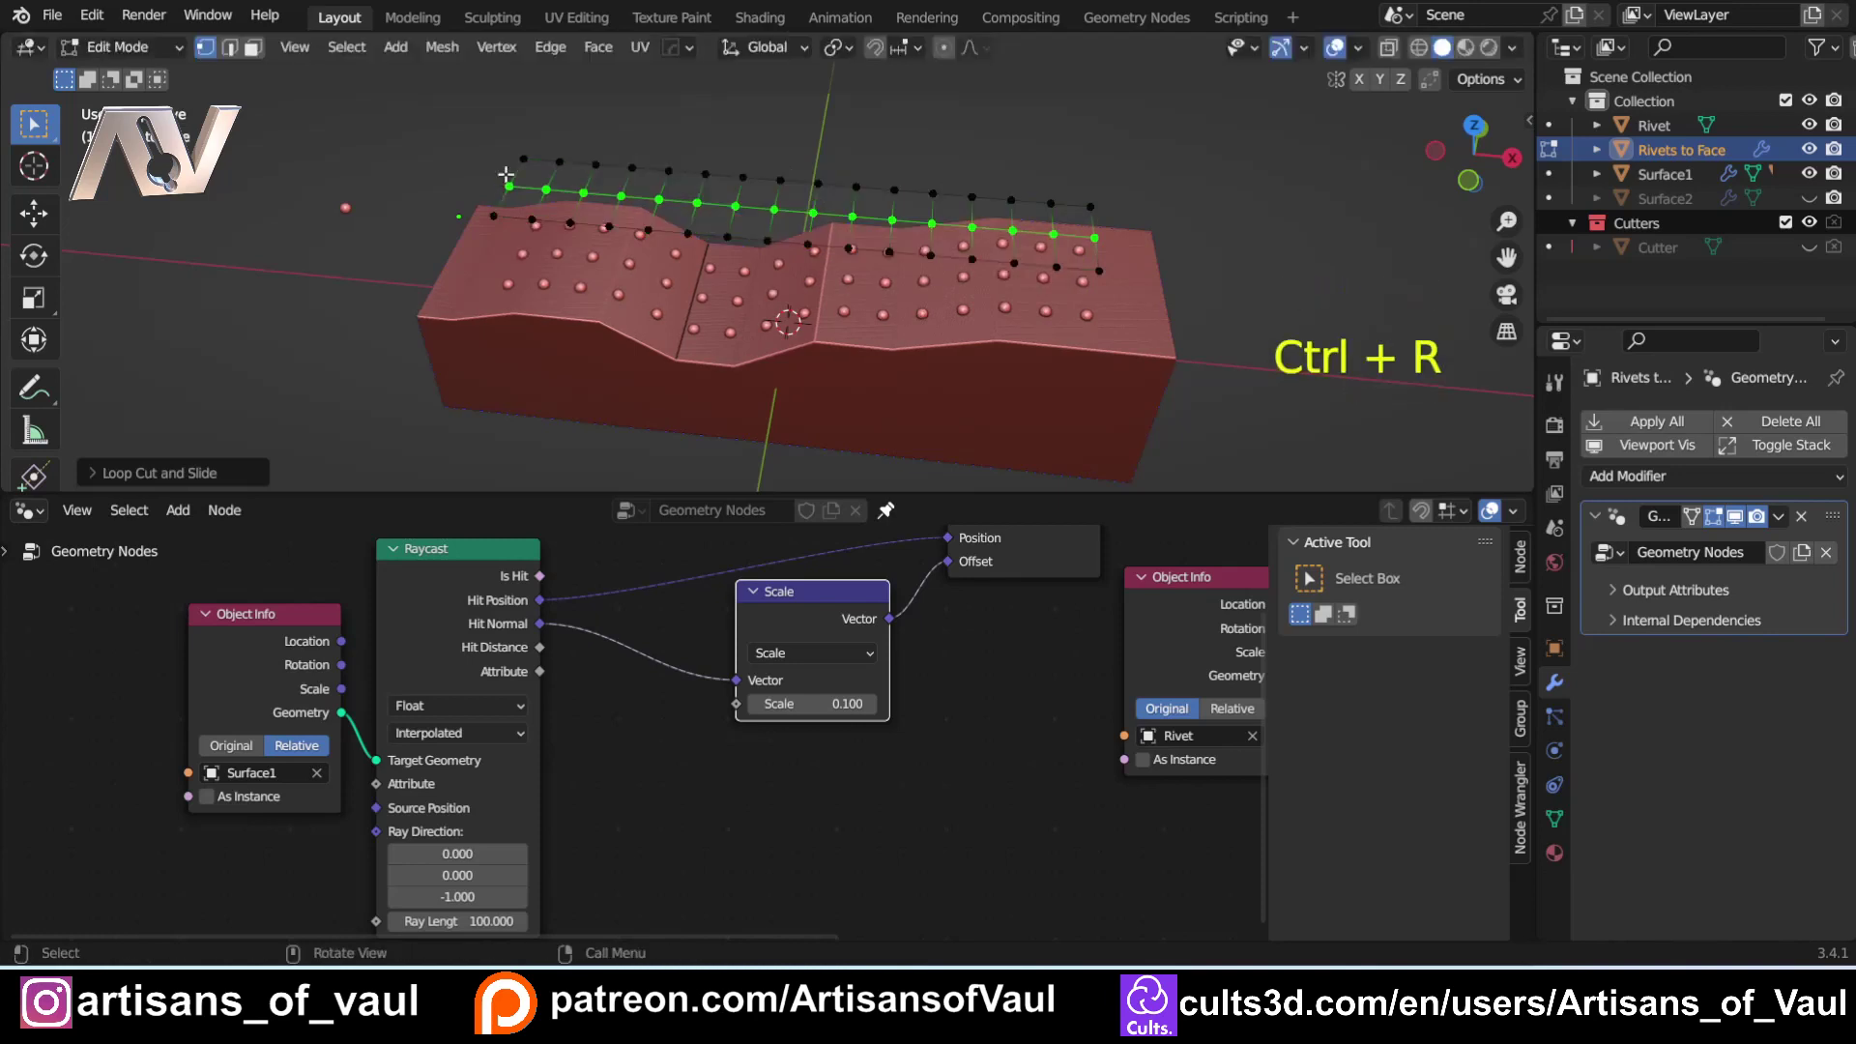
pyautogui.click(566, 102)
# Try a different factor on the Scale node and restore it to 0.1.
pyautogui.moveTo(502, 330); pyautogui.dragTo(556, 276, button='middle')
pyautogui.scroll(3, 557, 277)
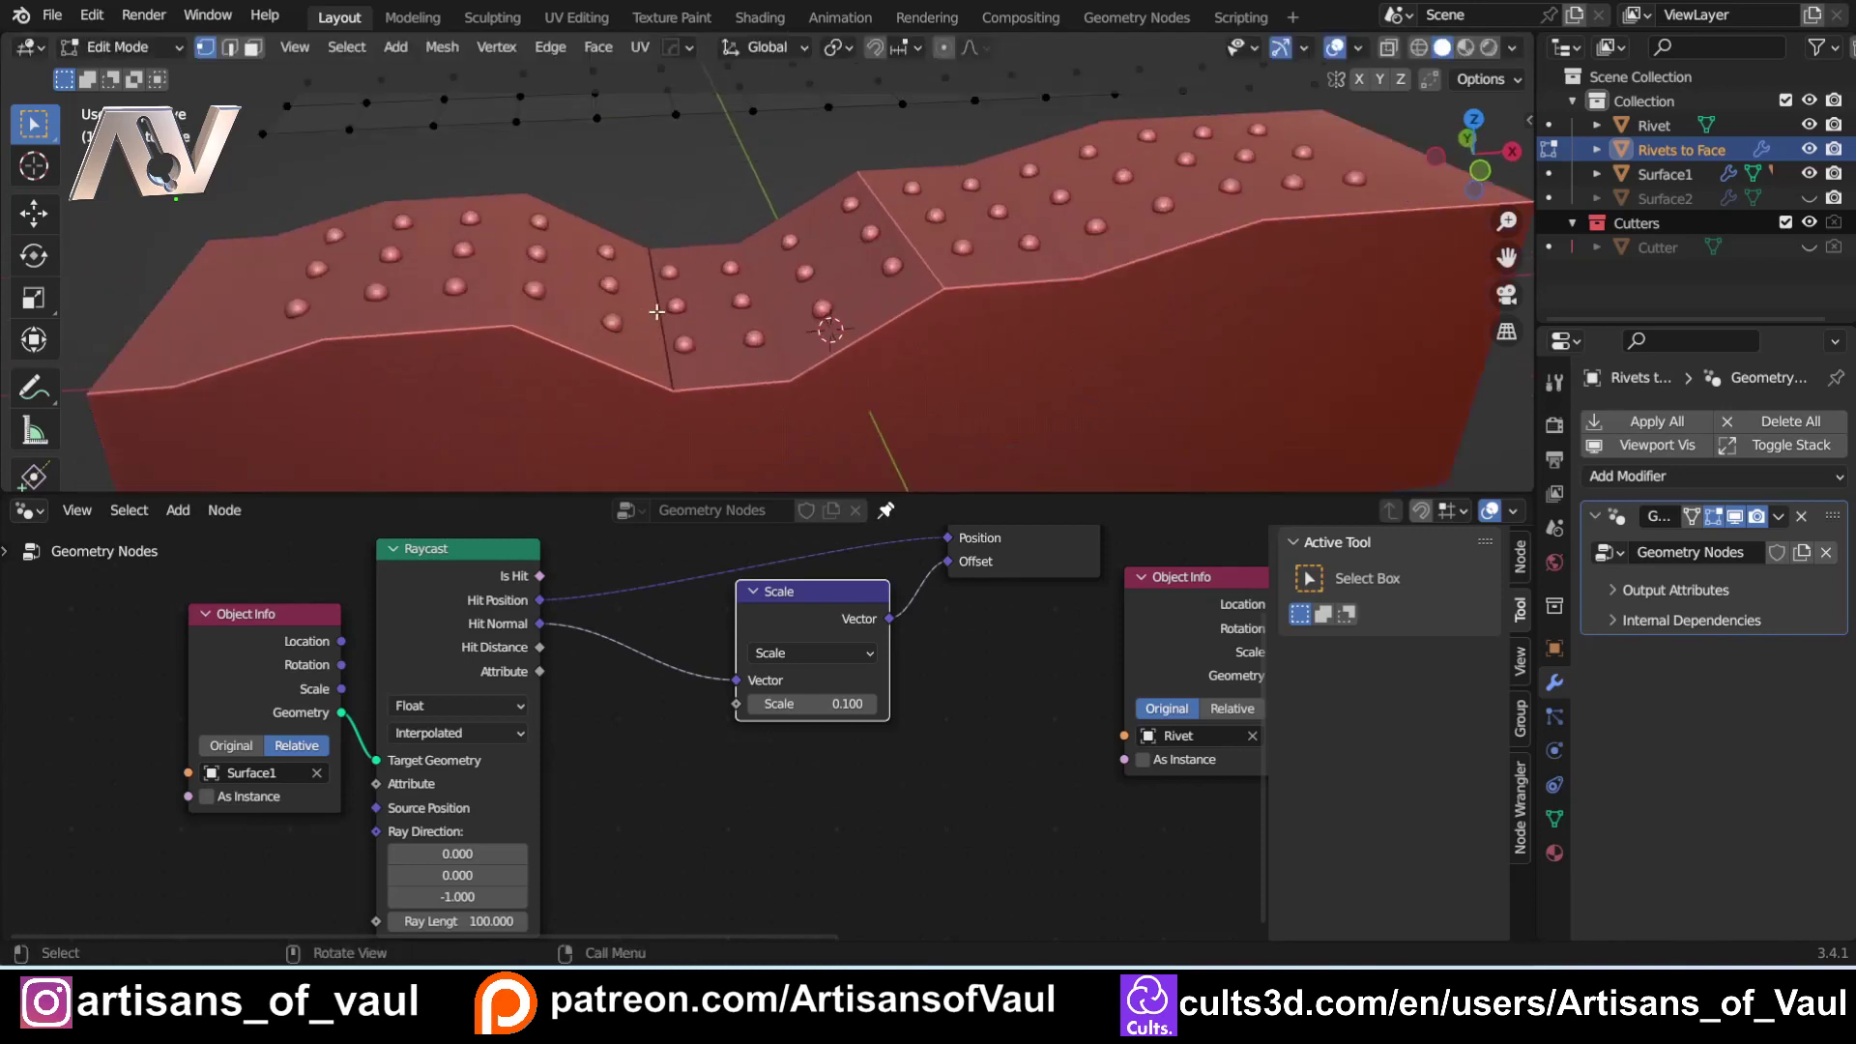
pyautogui.scroll(2, 684, 307)
pyautogui.moveTo(812, 703); pyautogui.dragTo(828, 710)
pyautogui.click(827, 710)
pyautogui.write('0.1')
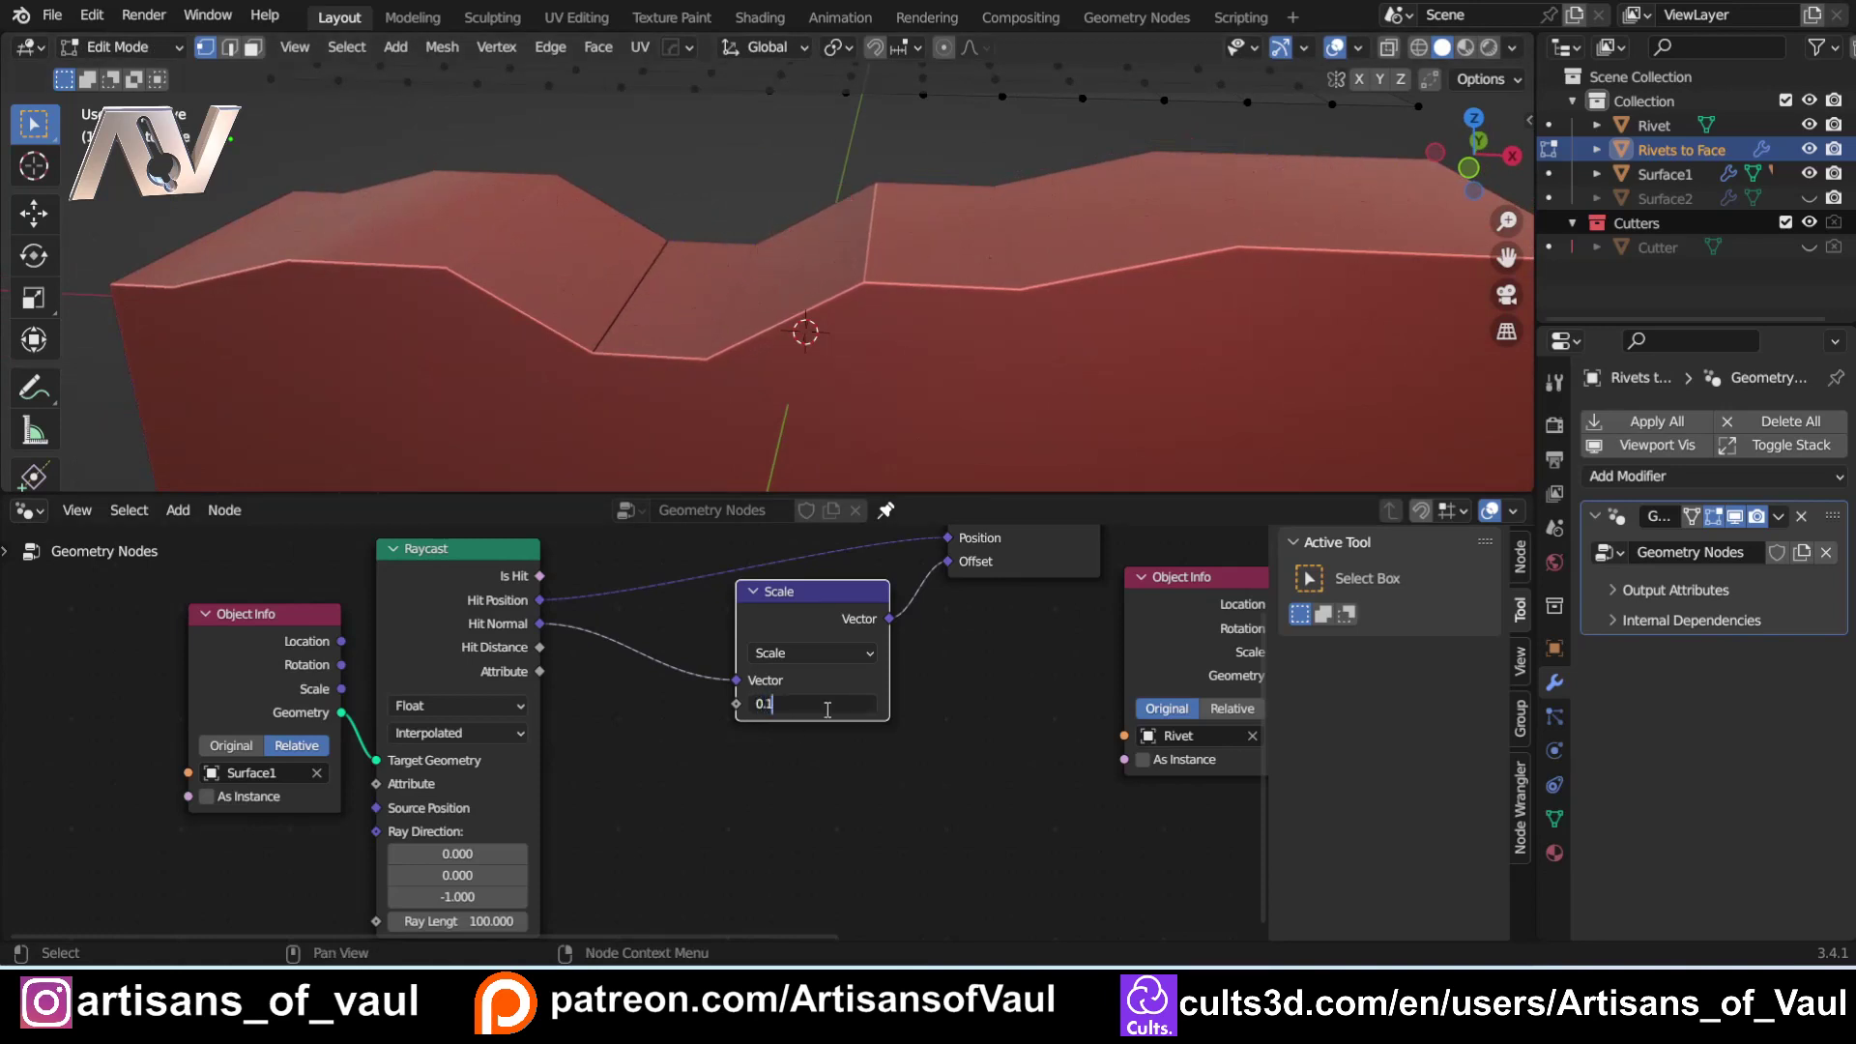
pyautogui.press('Return')
# Return to Object Mode, examine the rivets along Surface1's profile from the front, and select Surface1.
pyautogui.scroll(-4, 793, 358)
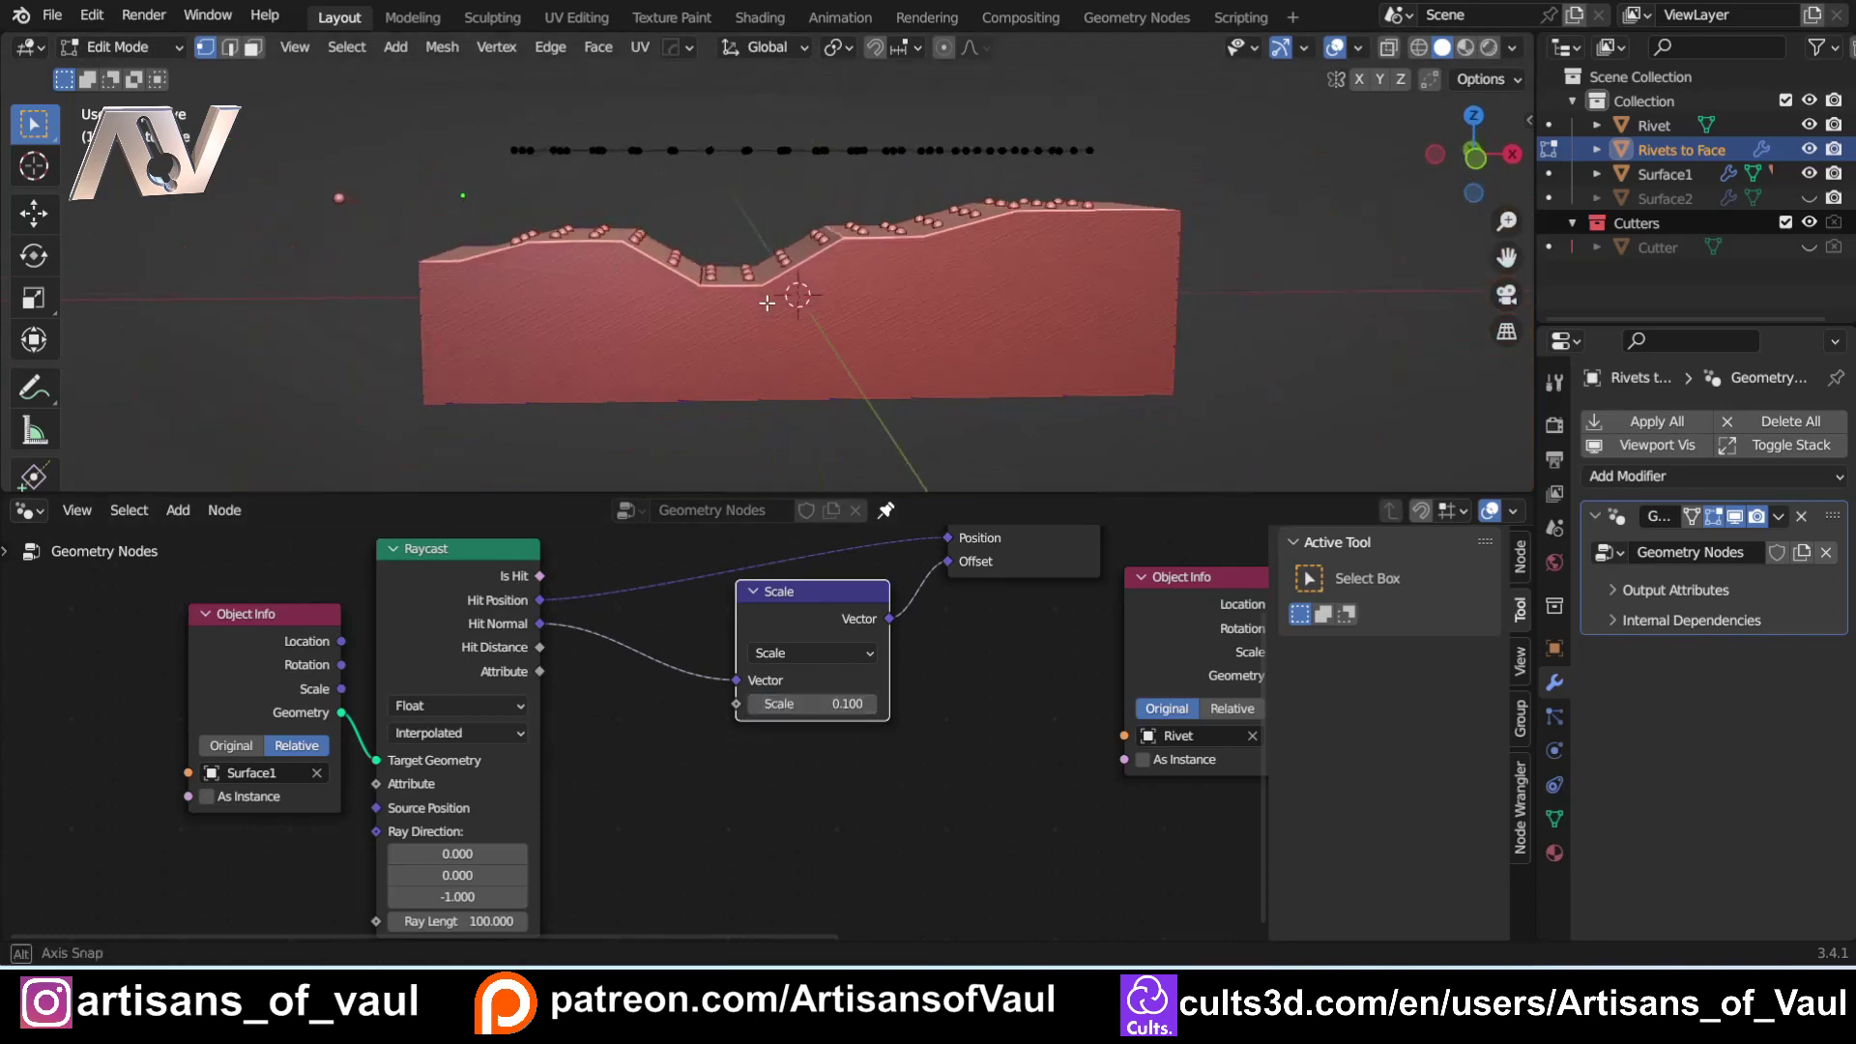
pyautogui.moveTo(793, 357); pyautogui.dragTo(774, 393, button='middle')
pyautogui.scroll(2, 739, 362)
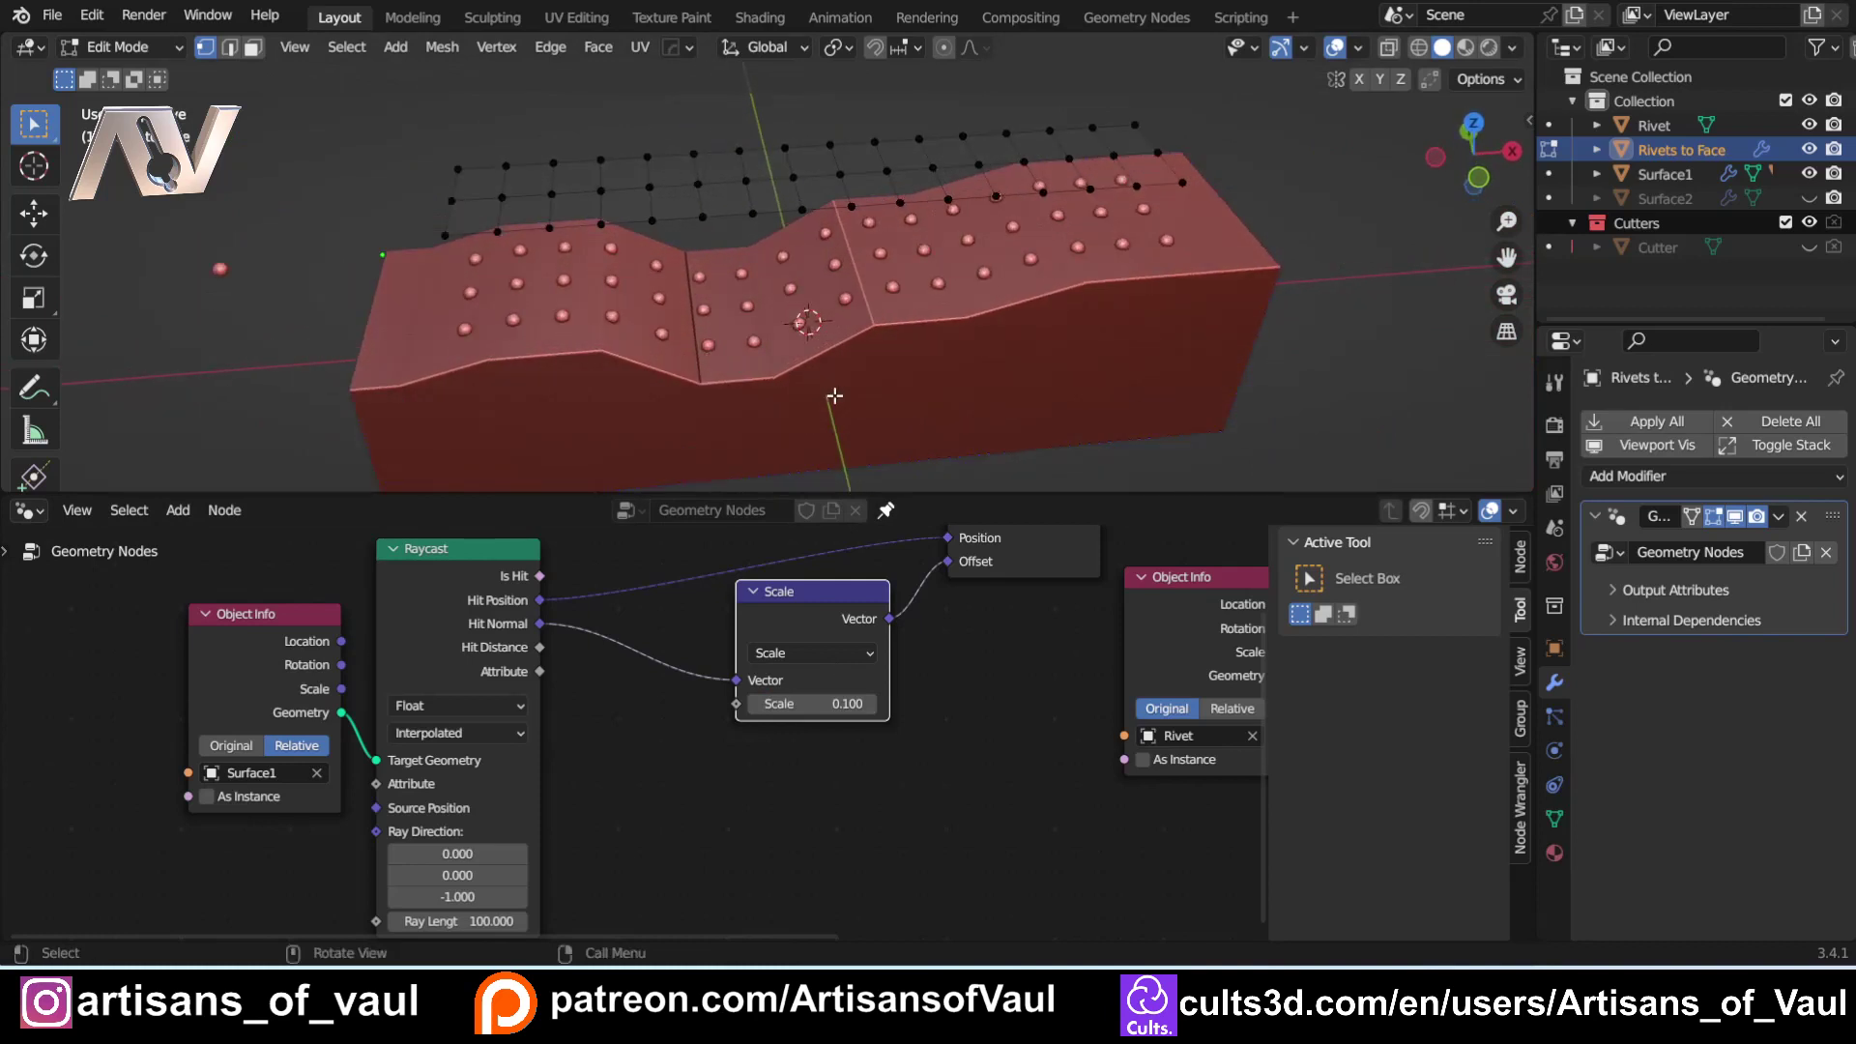
pyautogui.moveTo(832, 397); pyautogui.dragTo(897, 316, button='middle')
pyautogui.press('Tab')
pyautogui.scroll(8, 891, 315)
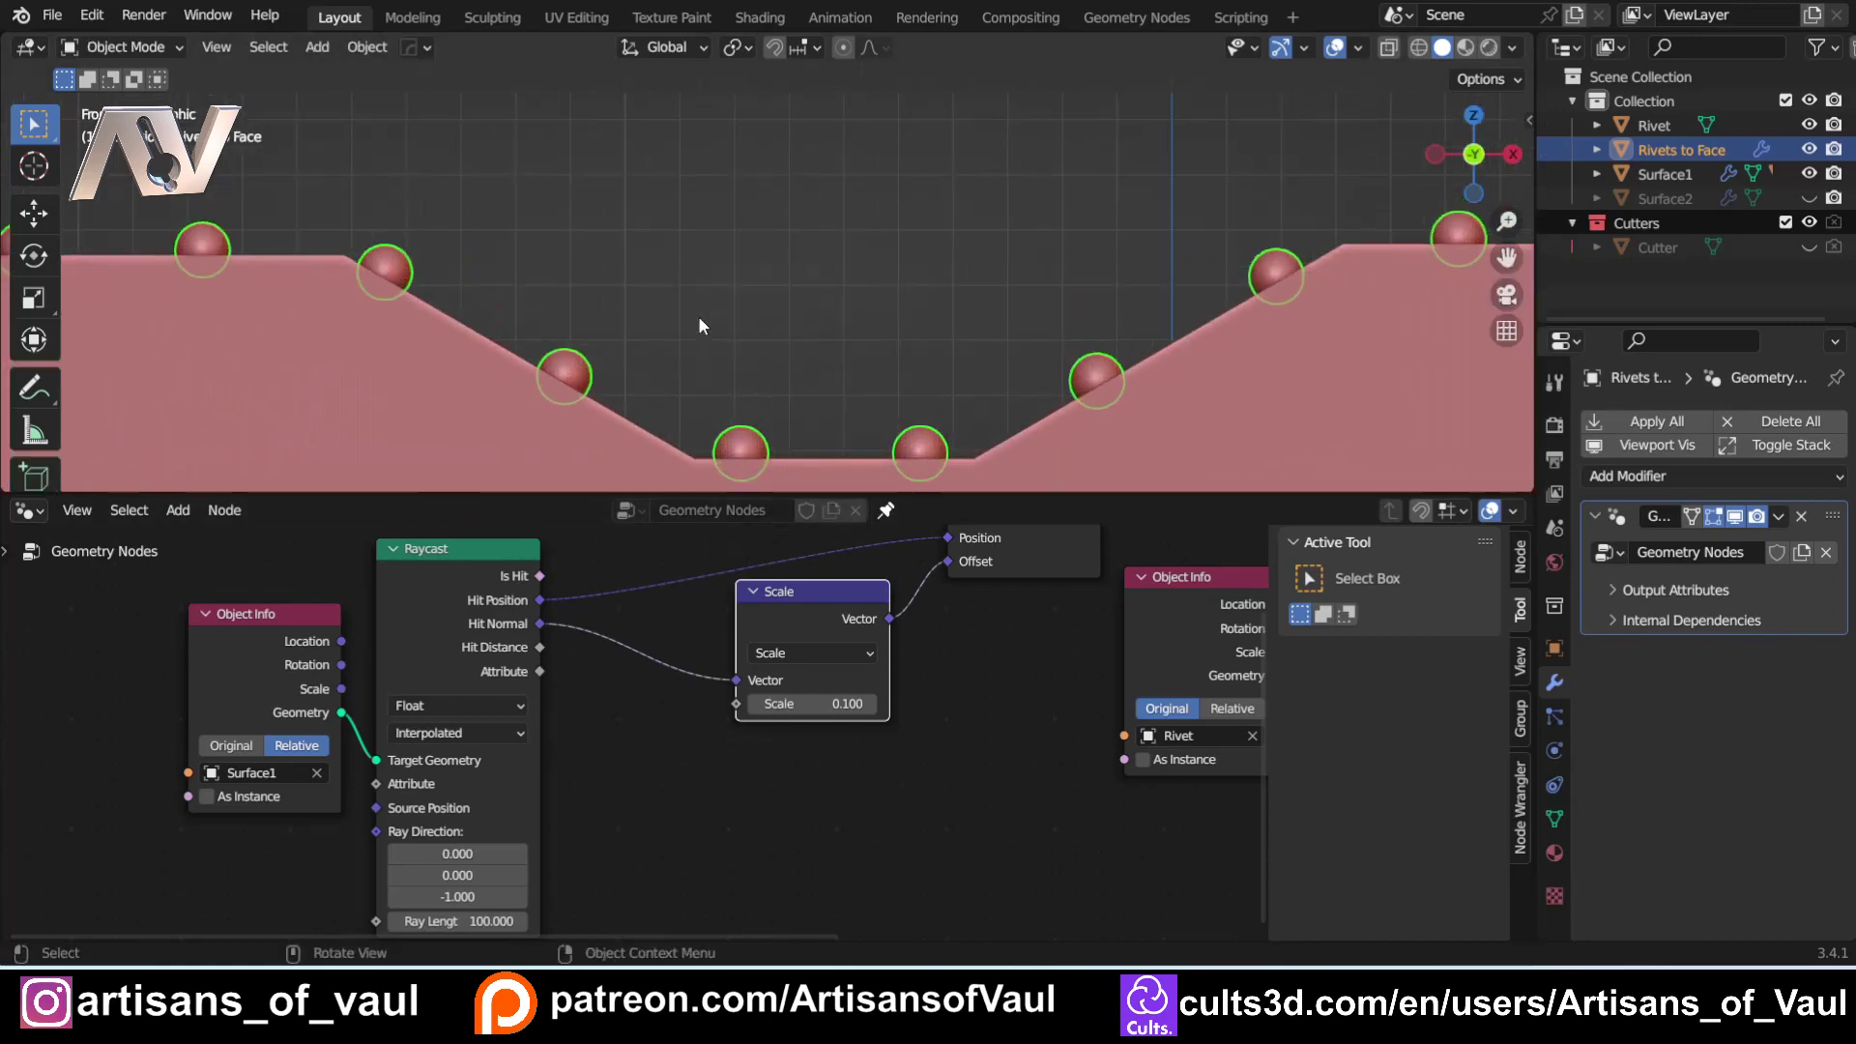
pyautogui.keyDown('shift'); pyautogui.moveTo(698, 316); pyautogui.dragTo(719, 234, button='middle'); pyautogui.keyUp('shift')
pyautogui.scroll(-3, 995, 322)
pyautogui.scroll(-3, 723, 232)
pyautogui.scroll(-2, 719, 235)
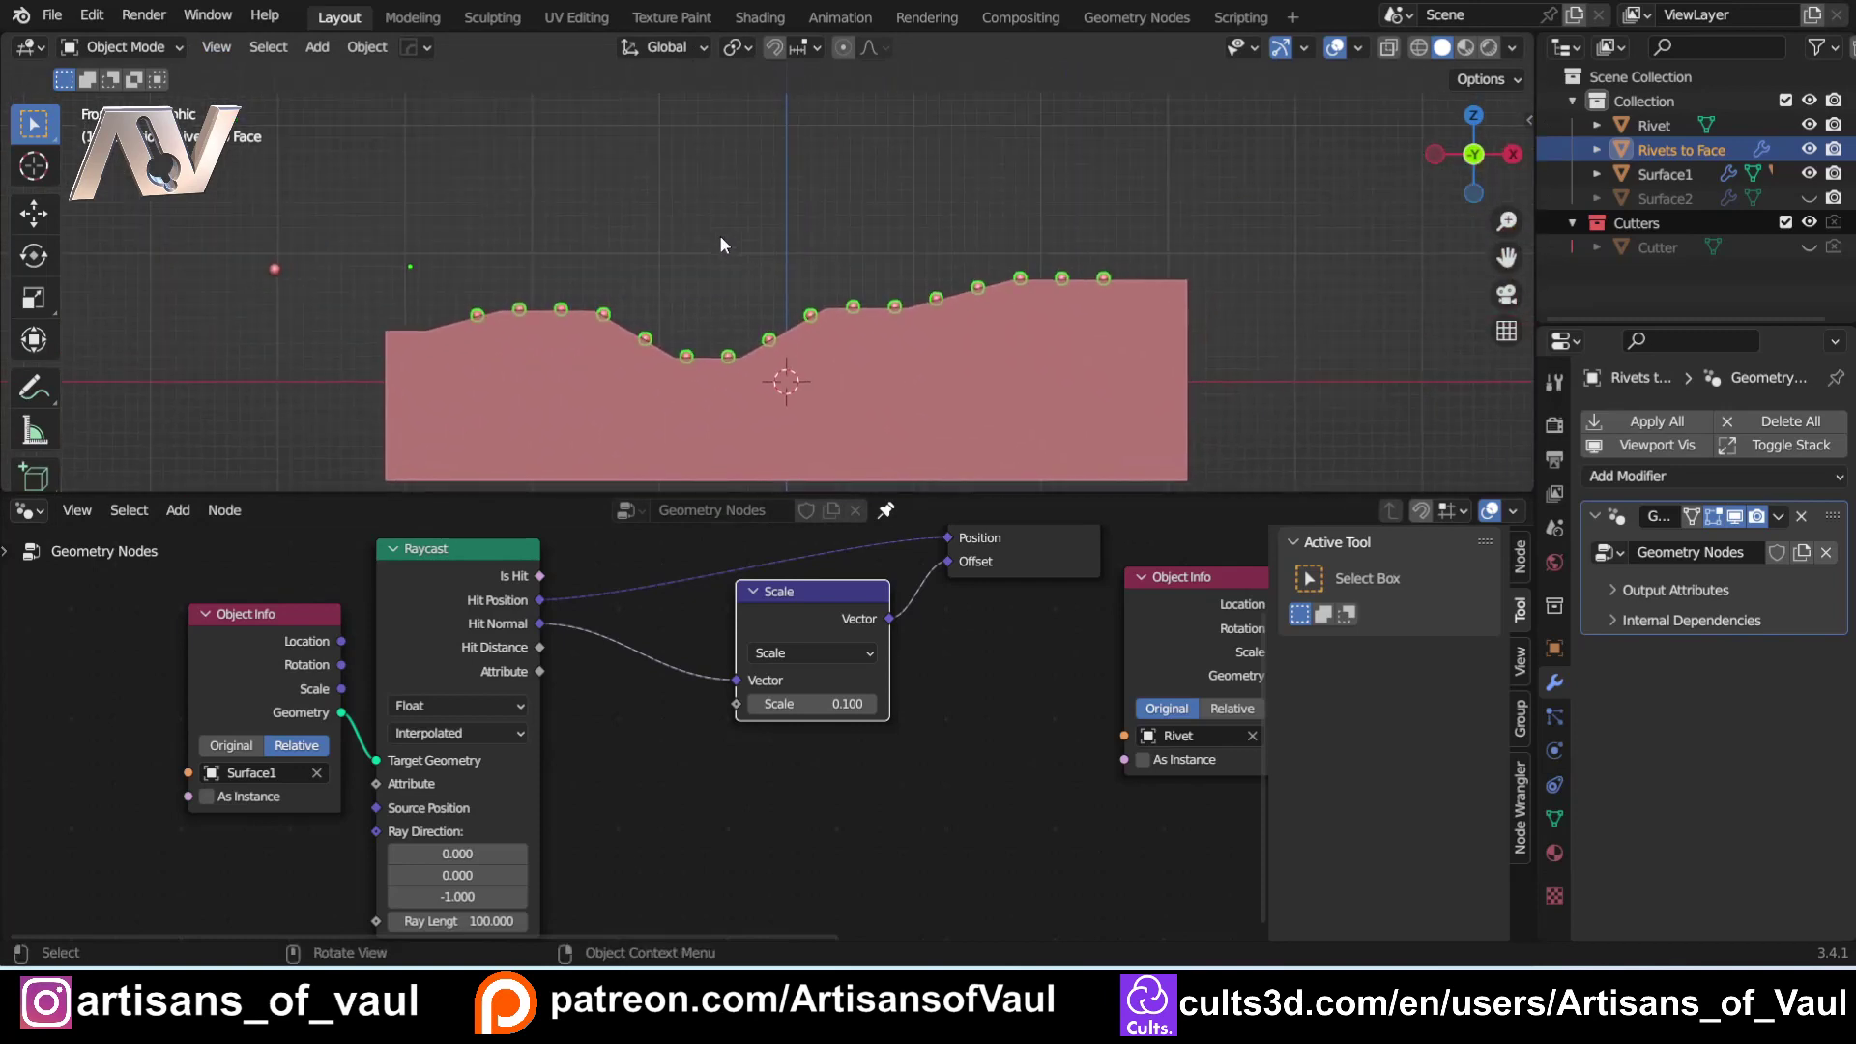
pyautogui.click(601, 425)
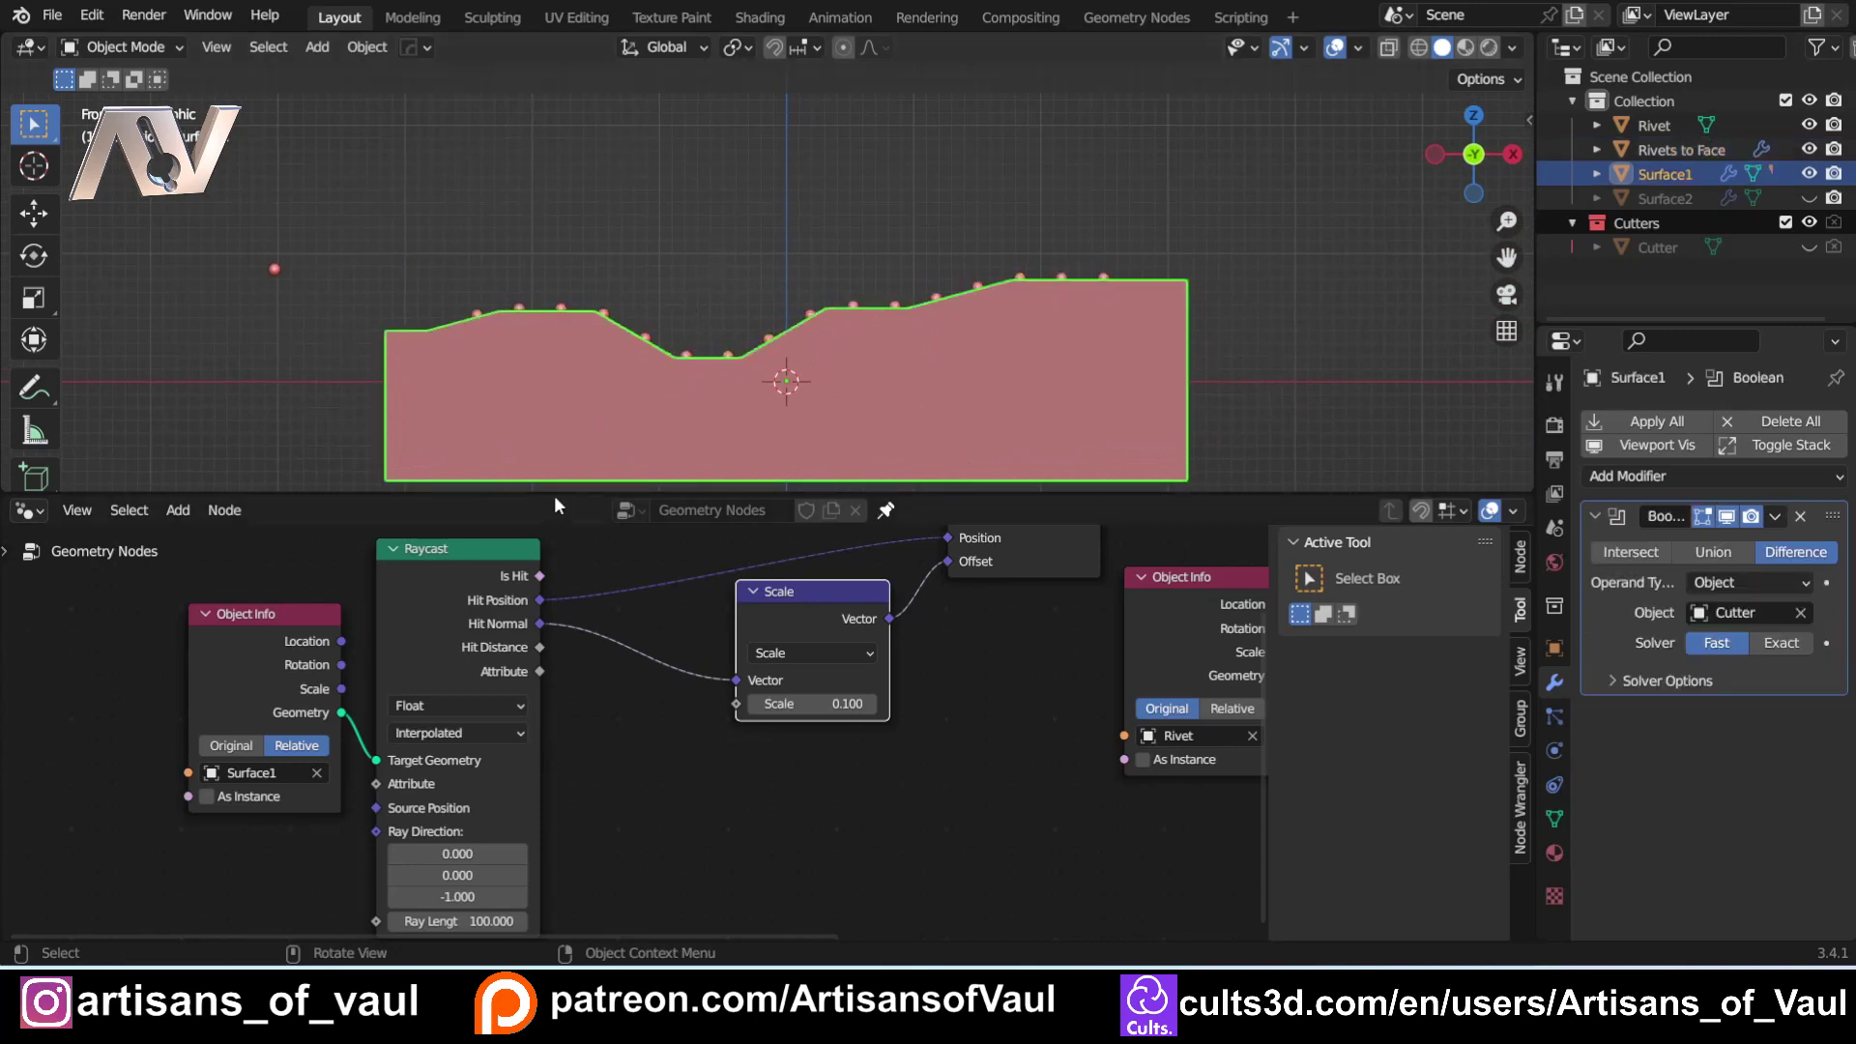
# Inspect Surface1's base mesh in face Edit Mode against its Boolean-cut profile, and return to Object Mode.
pyautogui.moveTo(554, 495); pyautogui.dragTo(568, 931)
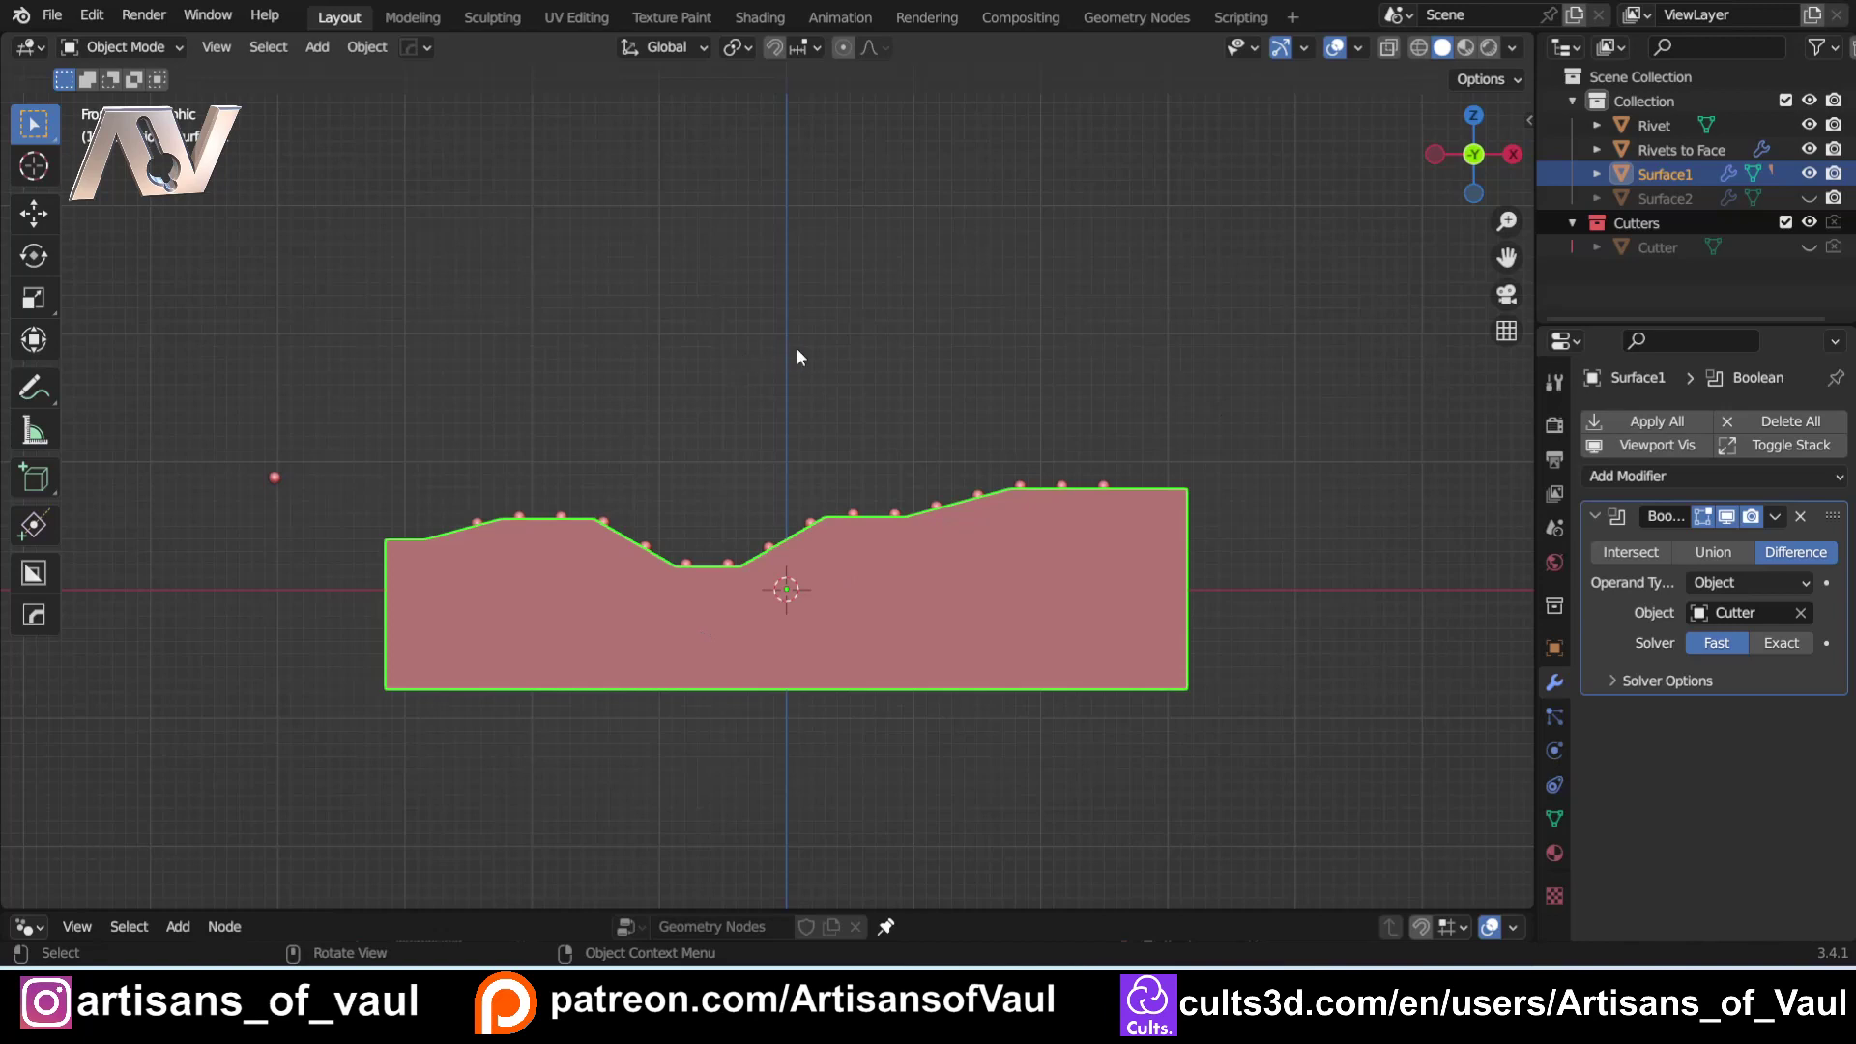
pyautogui.press('Tab')
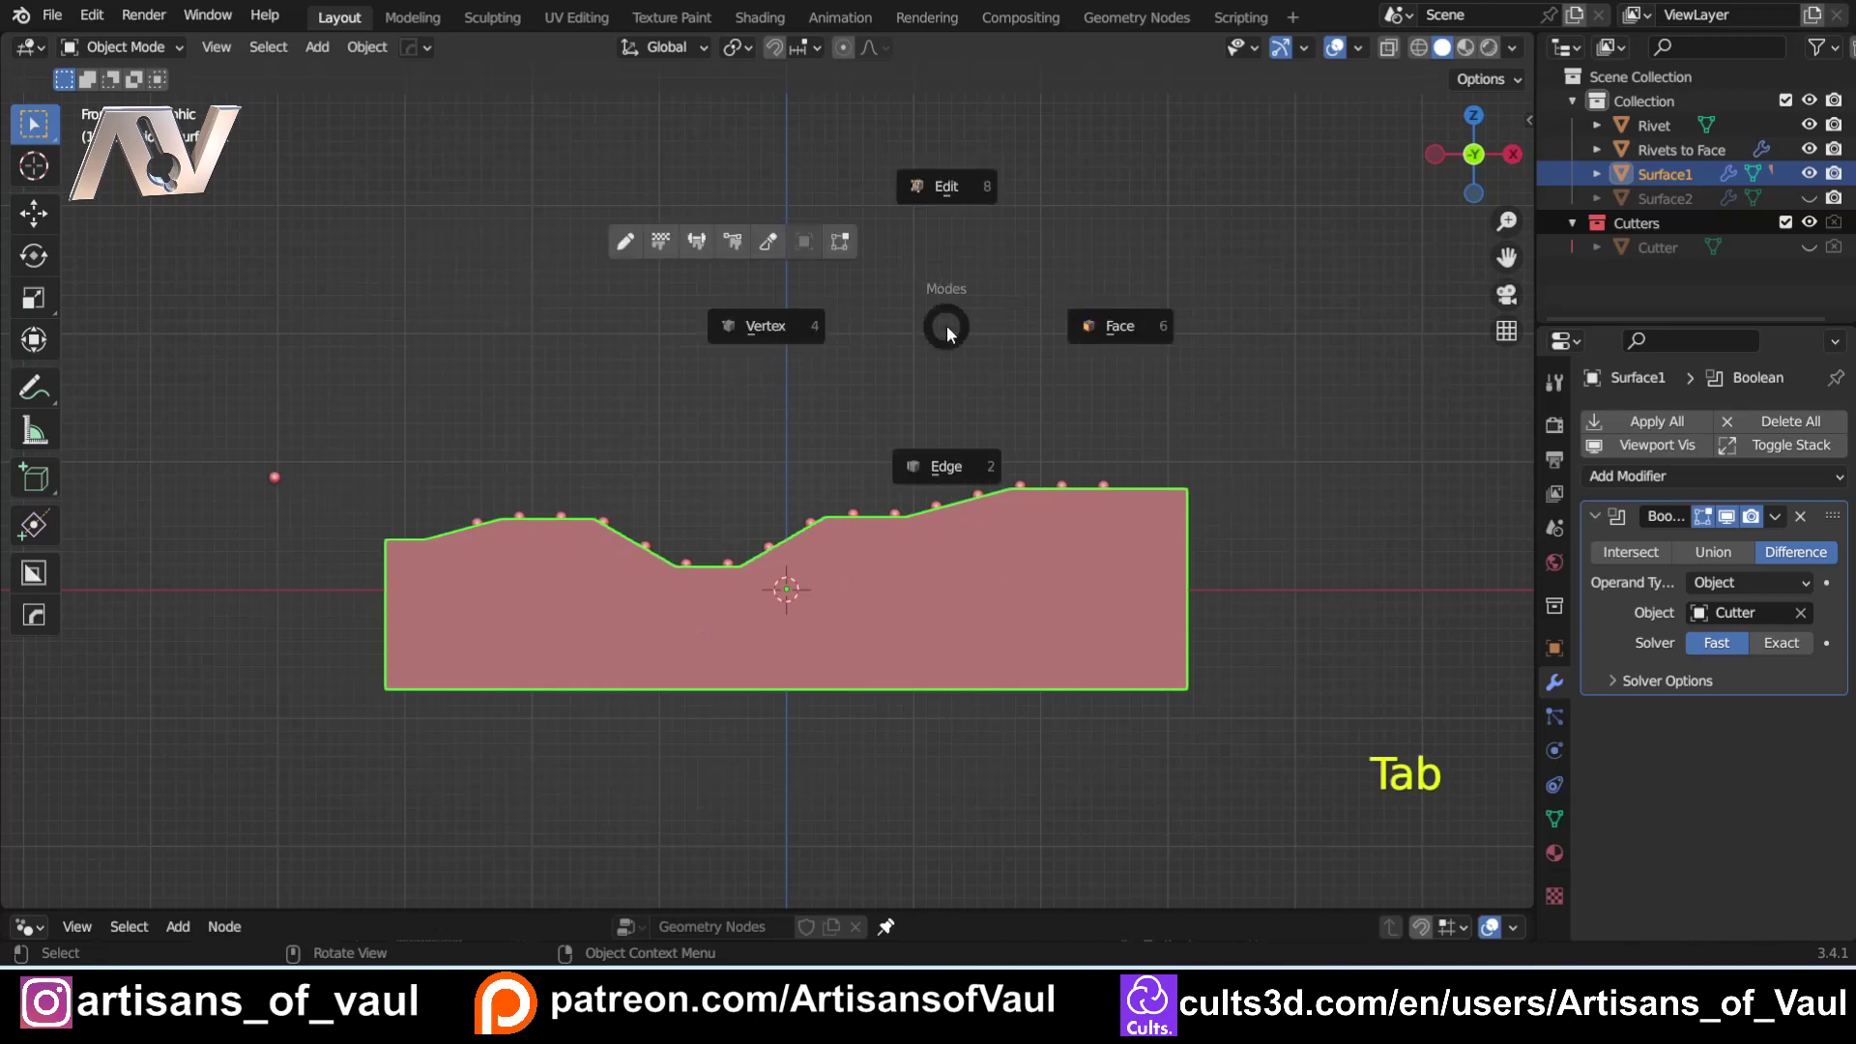
pyautogui.click(1101, 340)
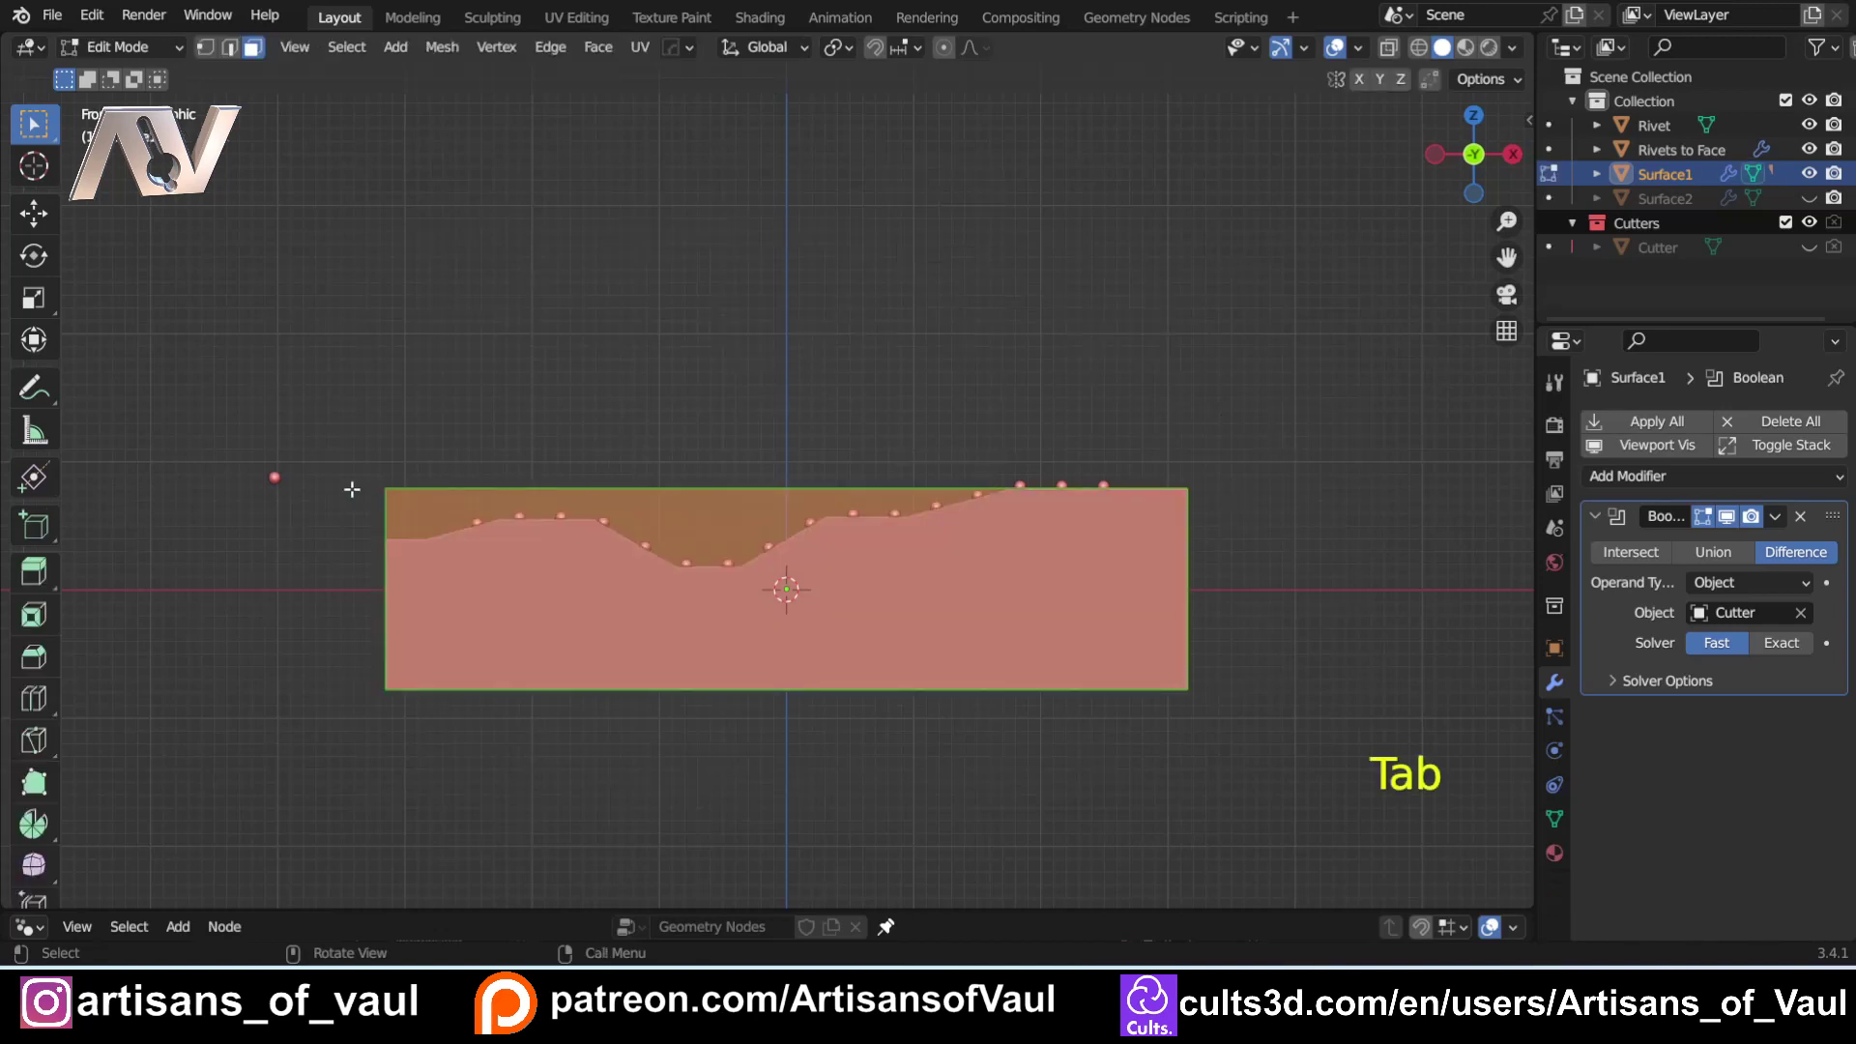
pyautogui.press('Tab')
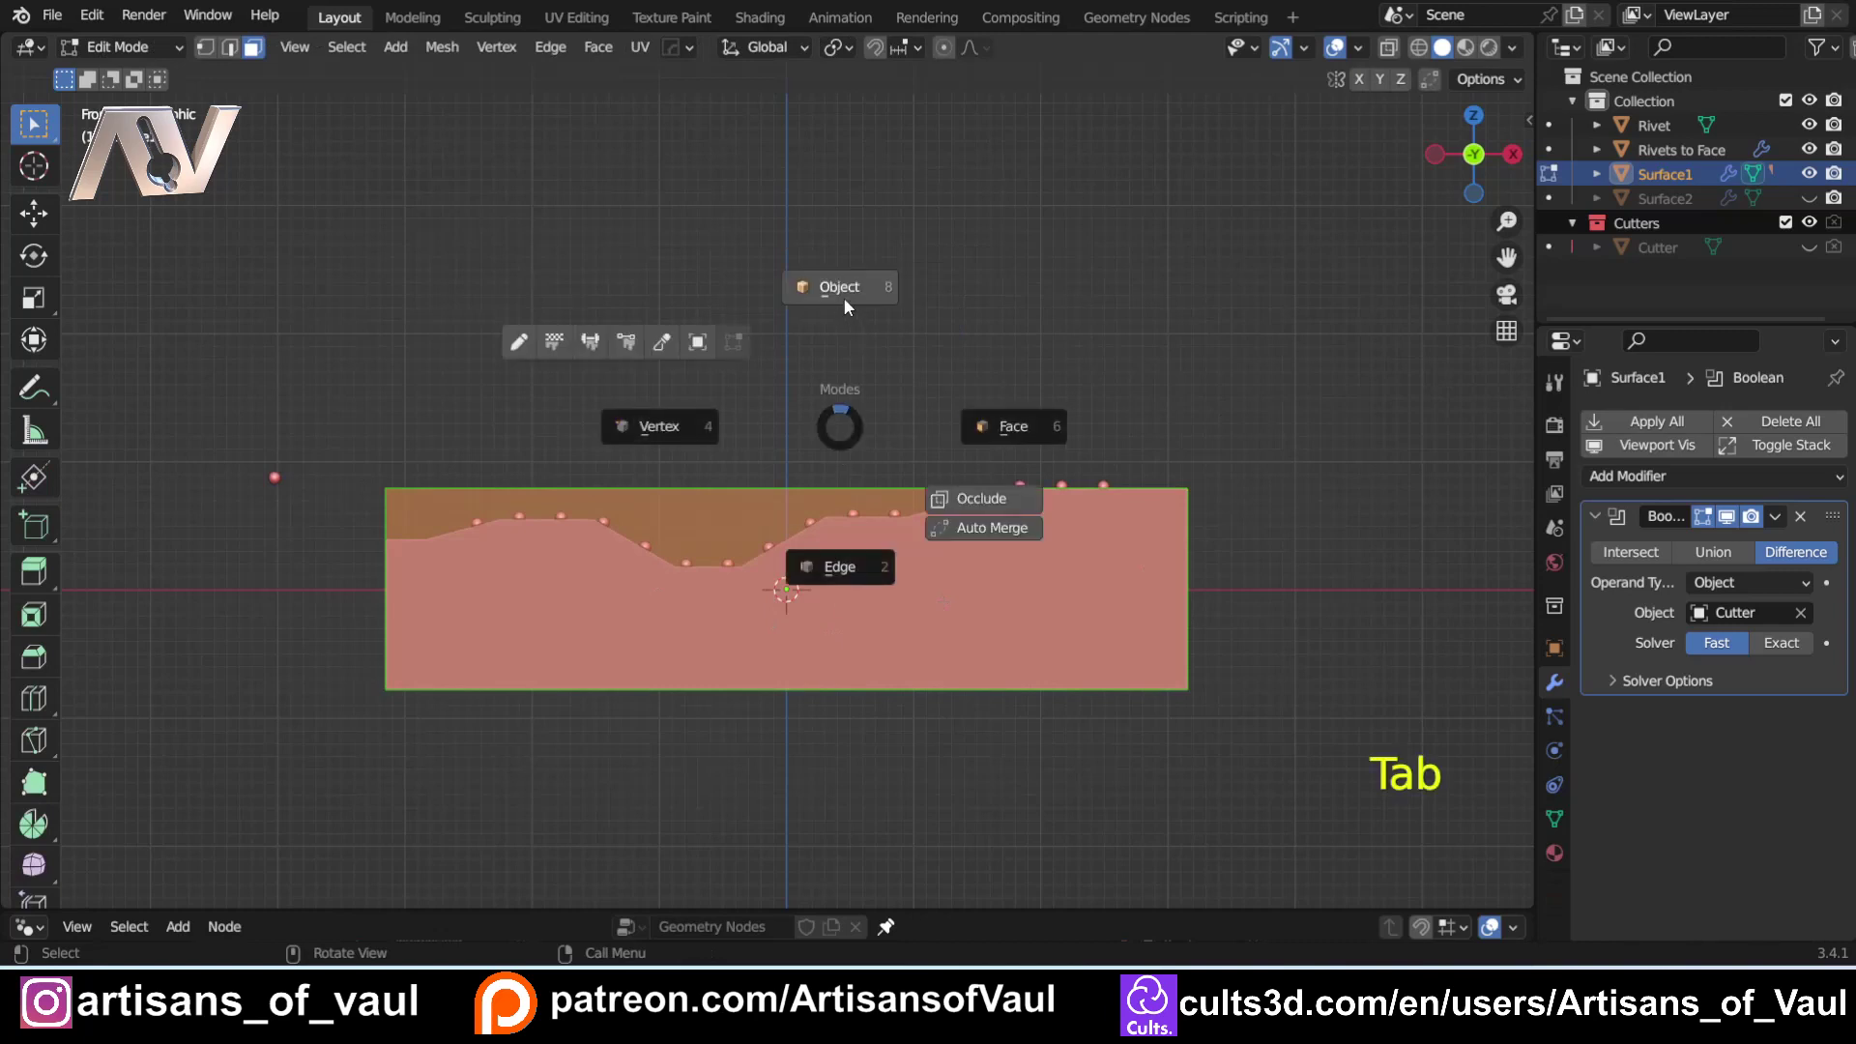
pyautogui.click(841, 292)
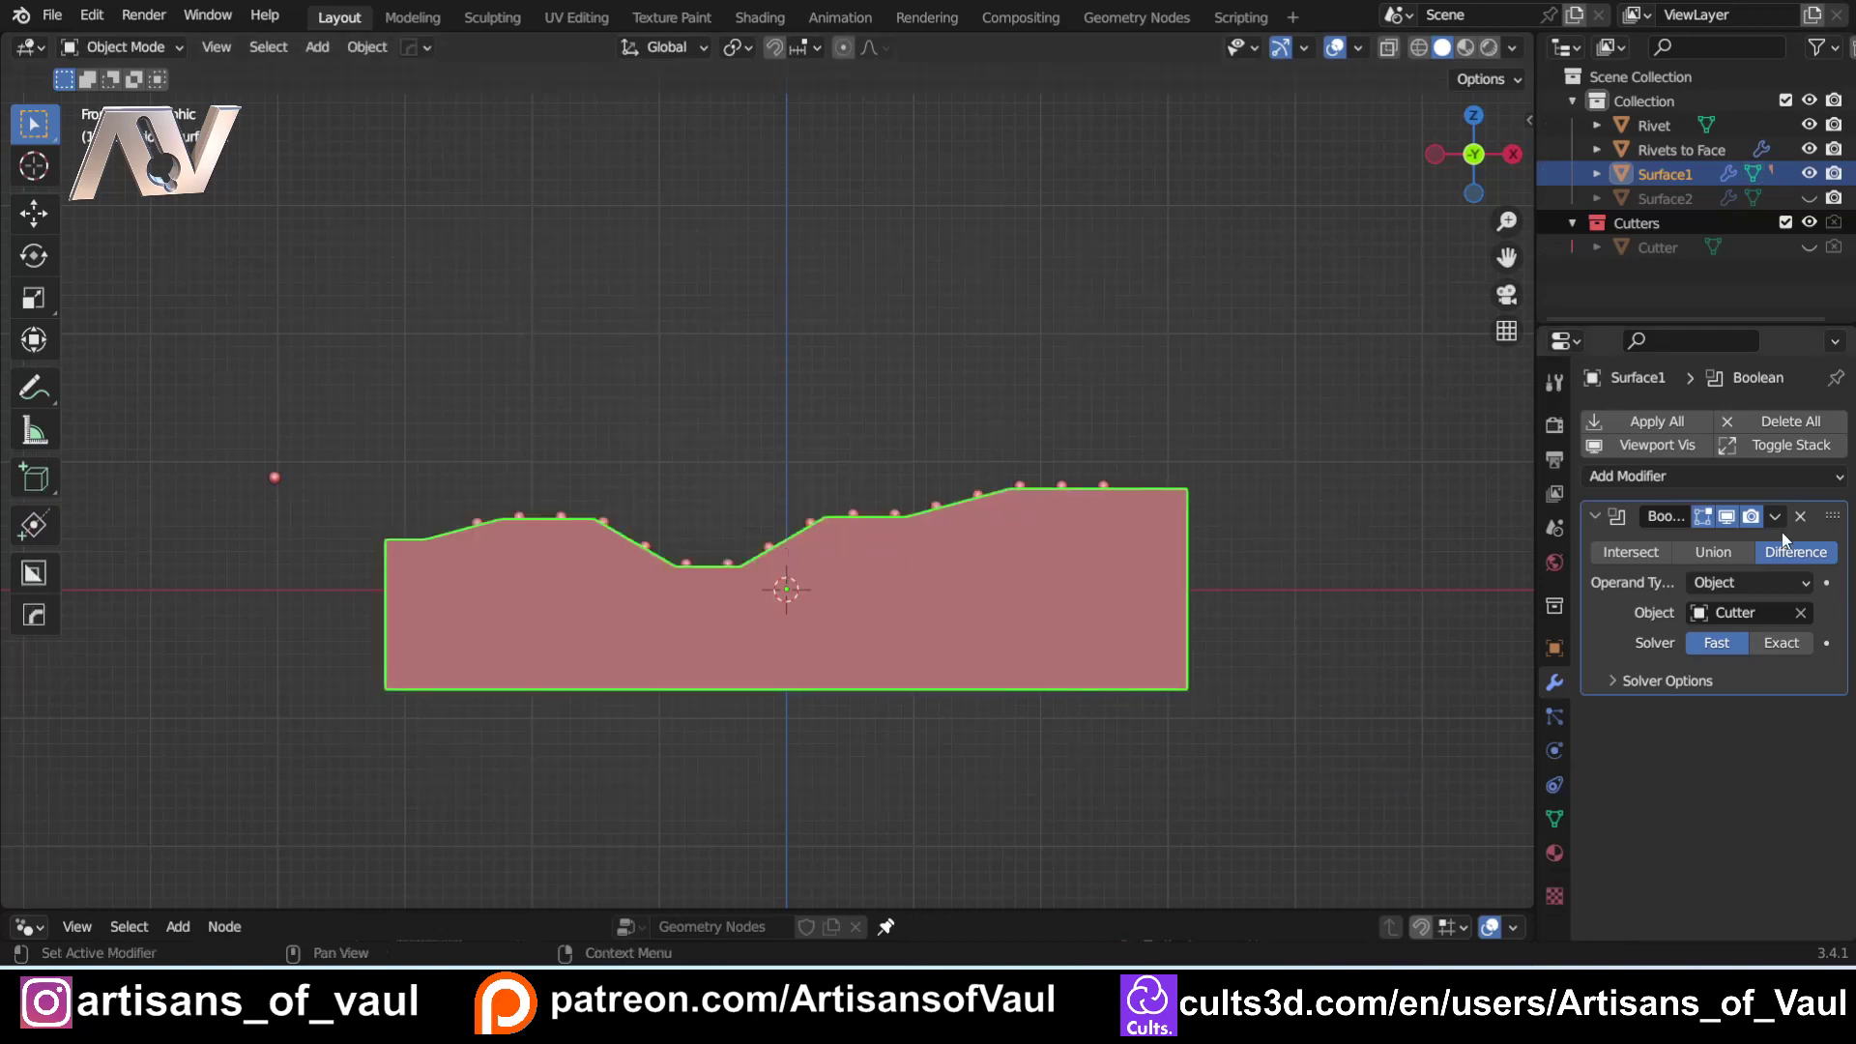
# Unhide Surface2 and select it to inspect its Subdivision modifier beside Surface1.
pyautogui.scroll(-2, 864, 558)
pyautogui.scroll(2, 940, 551)
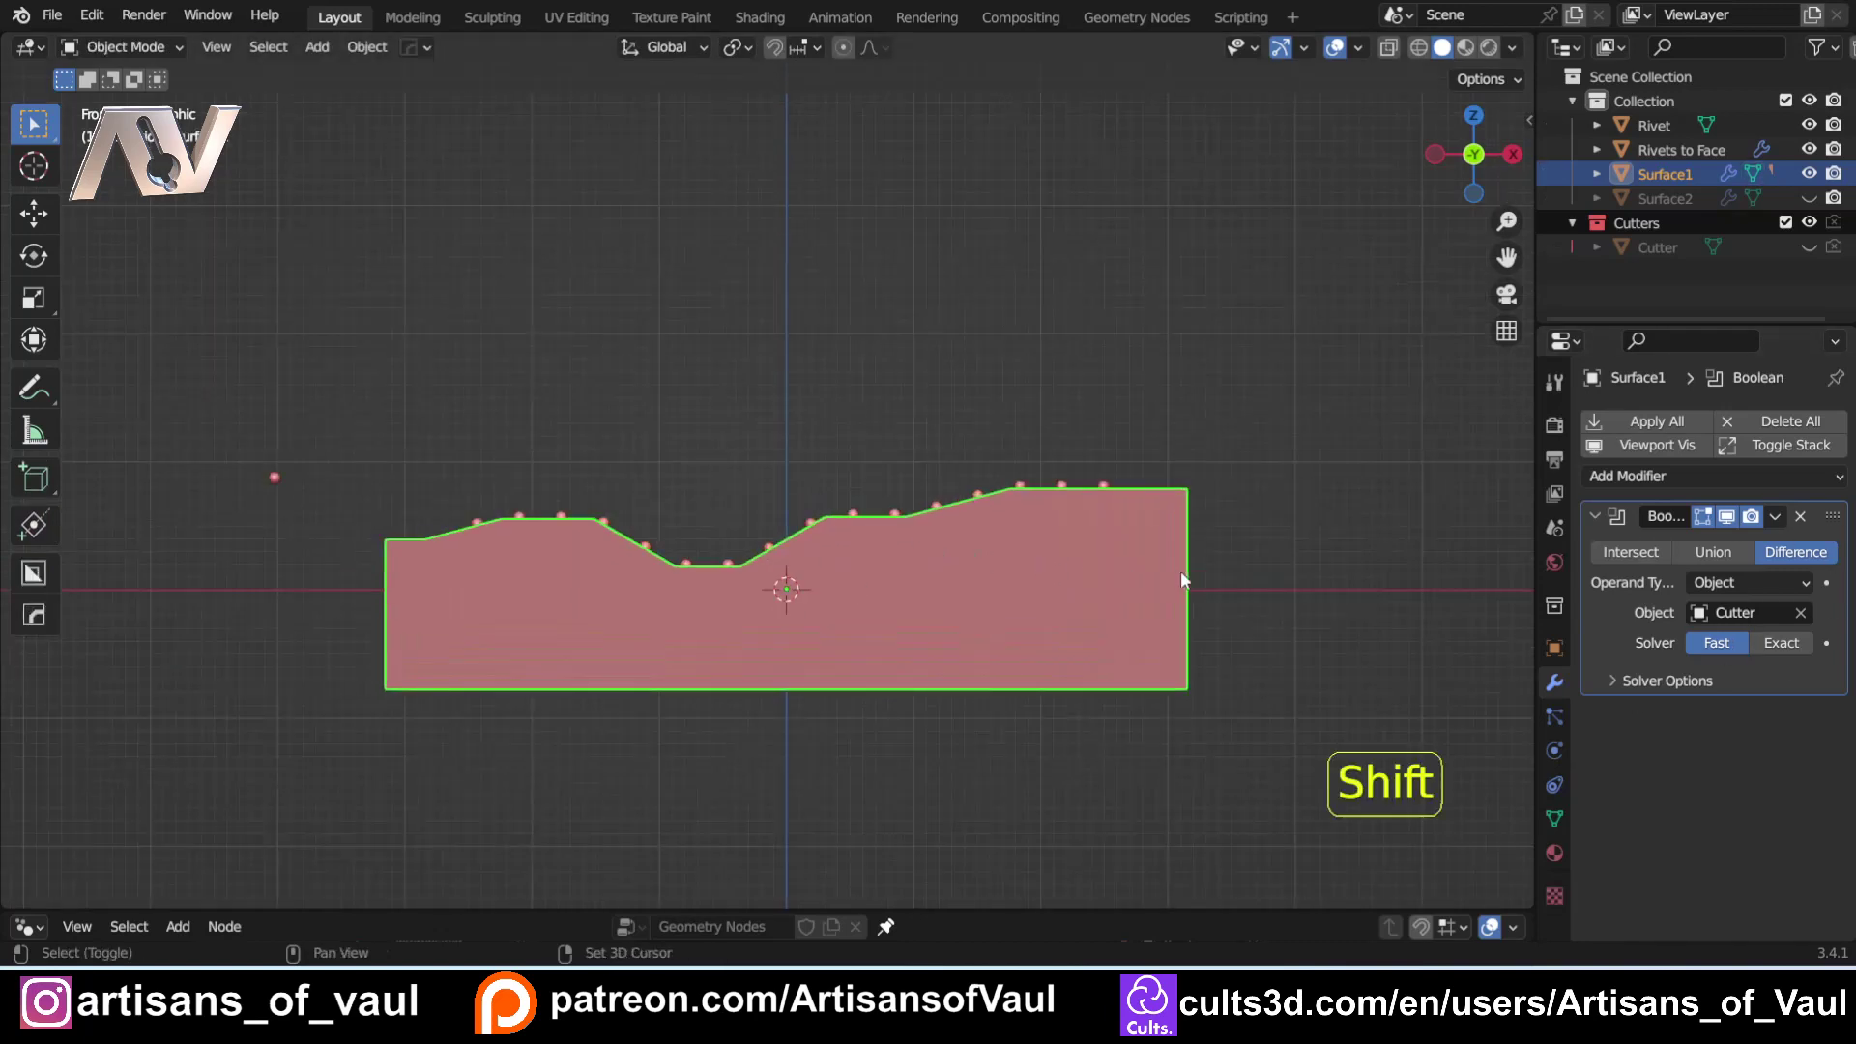
pyautogui.keyDown('shift'); pyautogui.moveTo(1185, 580); pyautogui.dragTo(976, 561, button='middle'); pyautogui.keyUp('shift')
pyautogui.click(1809, 197)
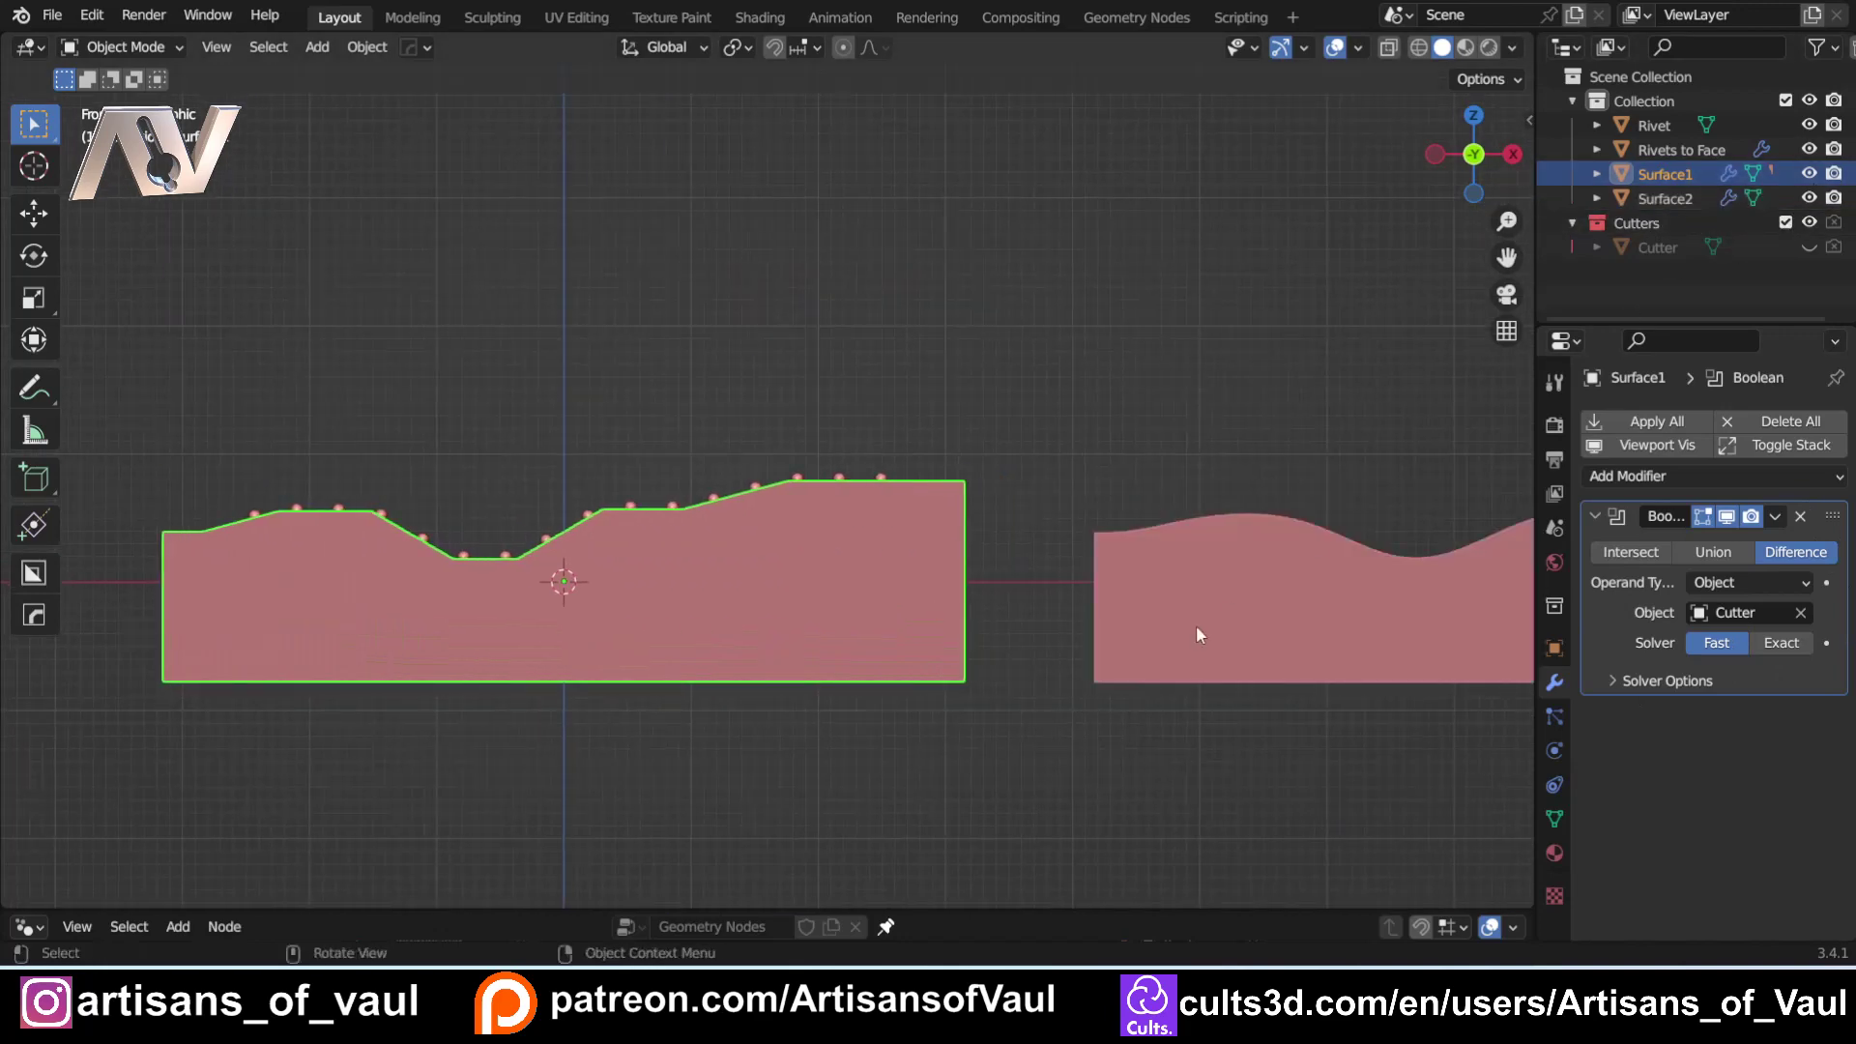
pyautogui.keyDown('shift'); pyautogui.moveTo(1196, 625); pyautogui.dragTo(1005, 590, button='middle'); pyautogui.keyUp('shift')
pyautogui.click(1180, 576)
pyautogui.scroll(-3, 1179, 576)
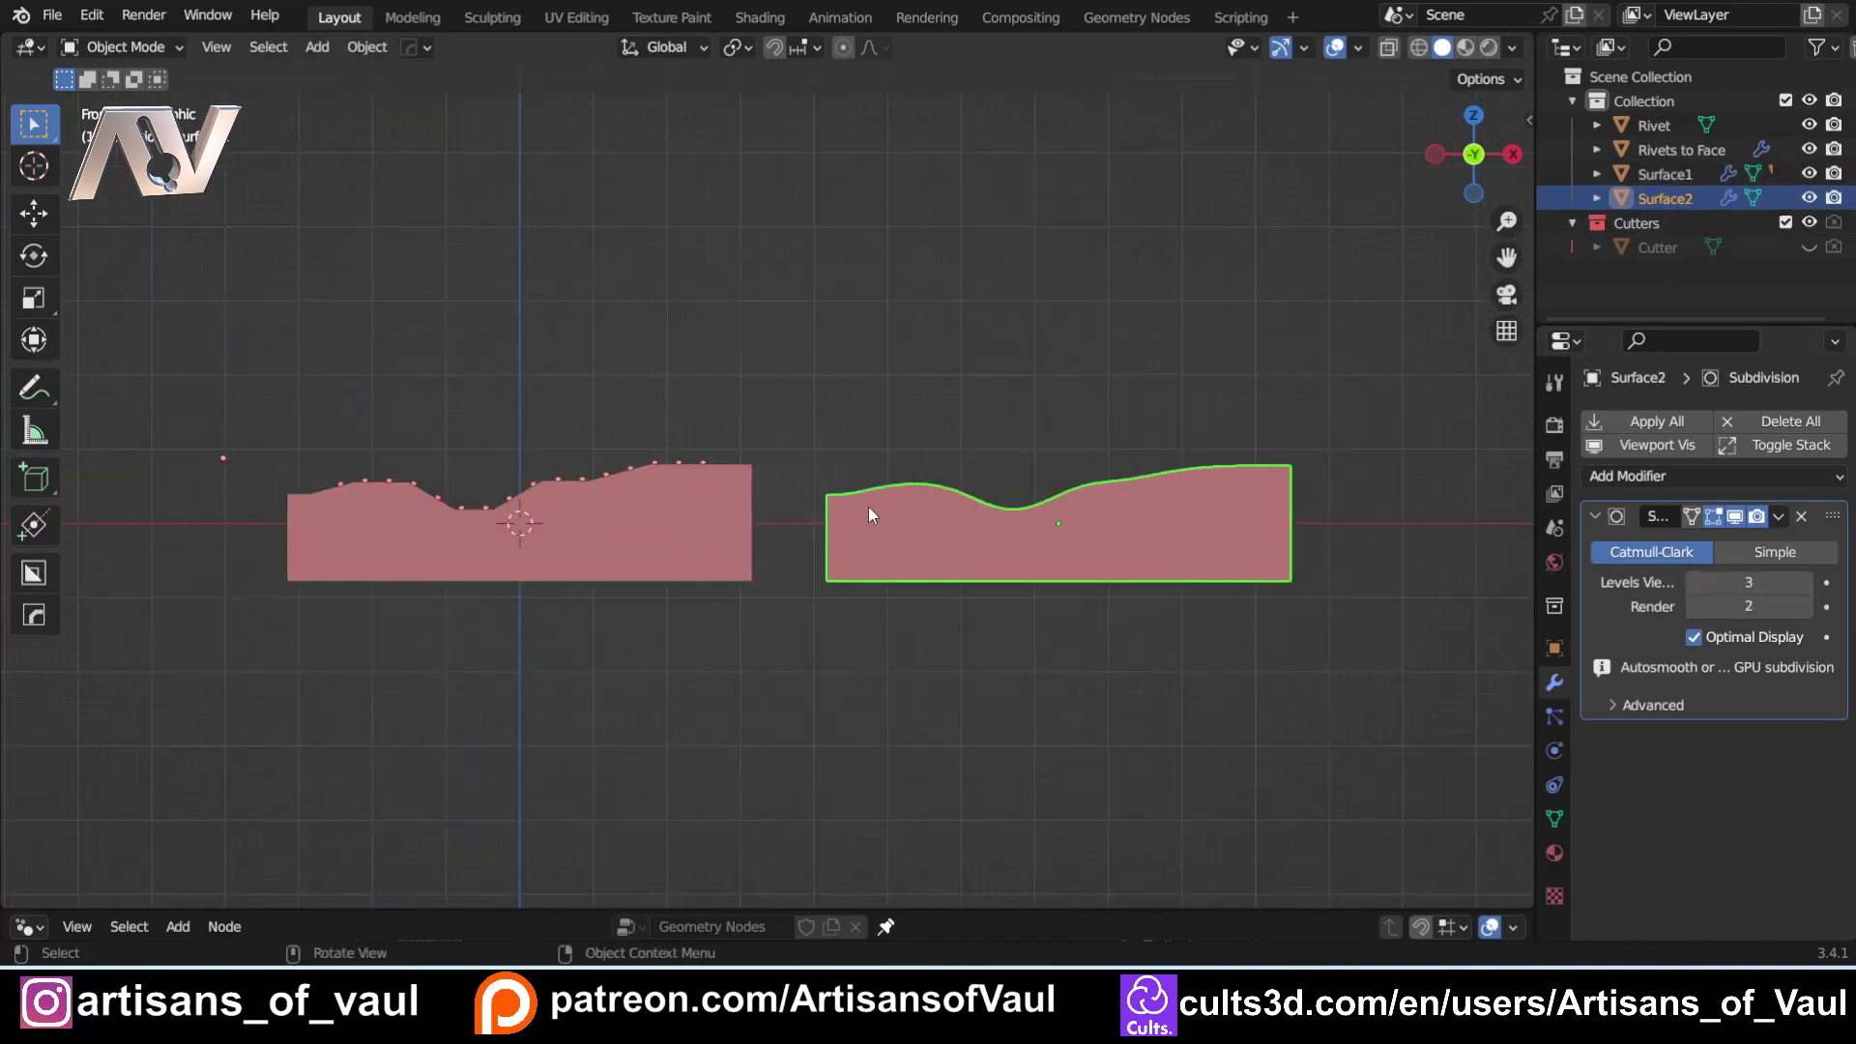
# Duplicate the Rivets to Face object along the X axis to place the copy over Surface2.
pyautogui.scroll(2, 868, 507)
pyautogui.click(634, 454)
pyautogui.keyDown('shift'); pyautogui.moveTo(866, 444); pyautogui.dragTo(451, 419, button='middle'); pyautogui.keyUp('shift')
pyautogui.hotkey('shift', 'd')
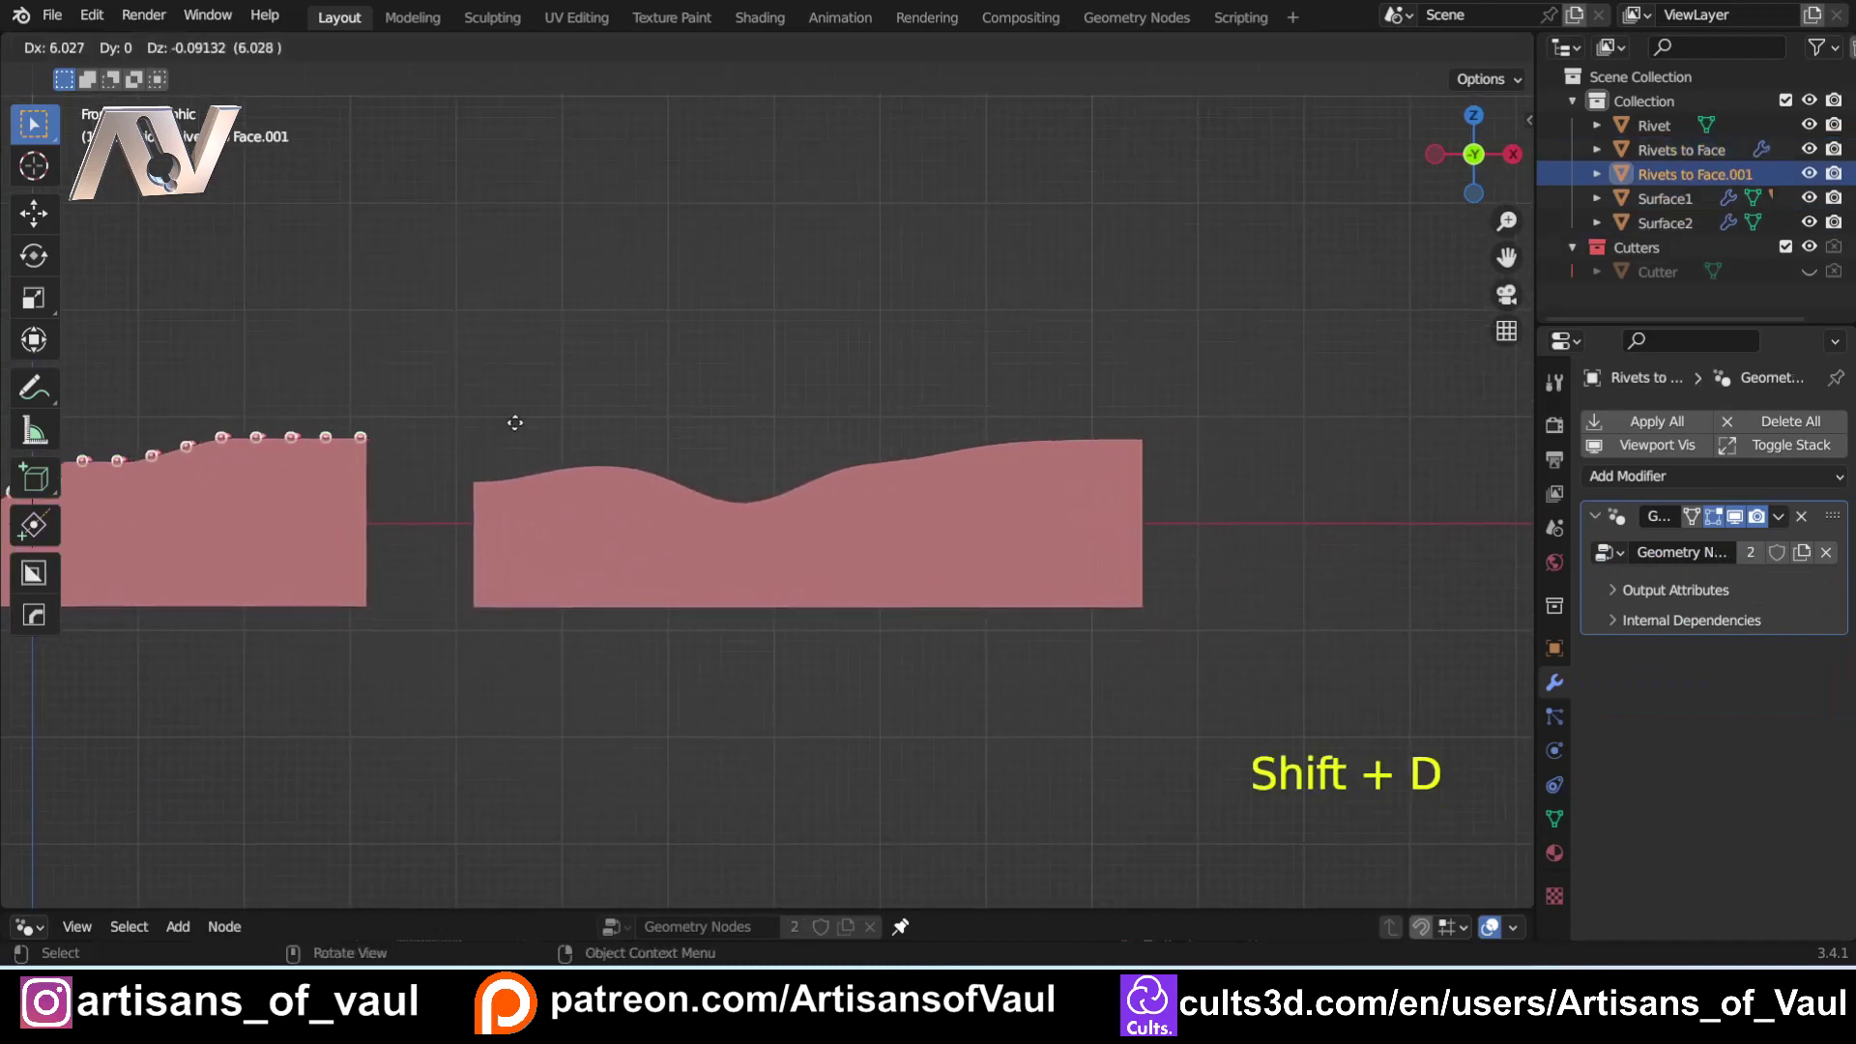
pyautogui.press('x')
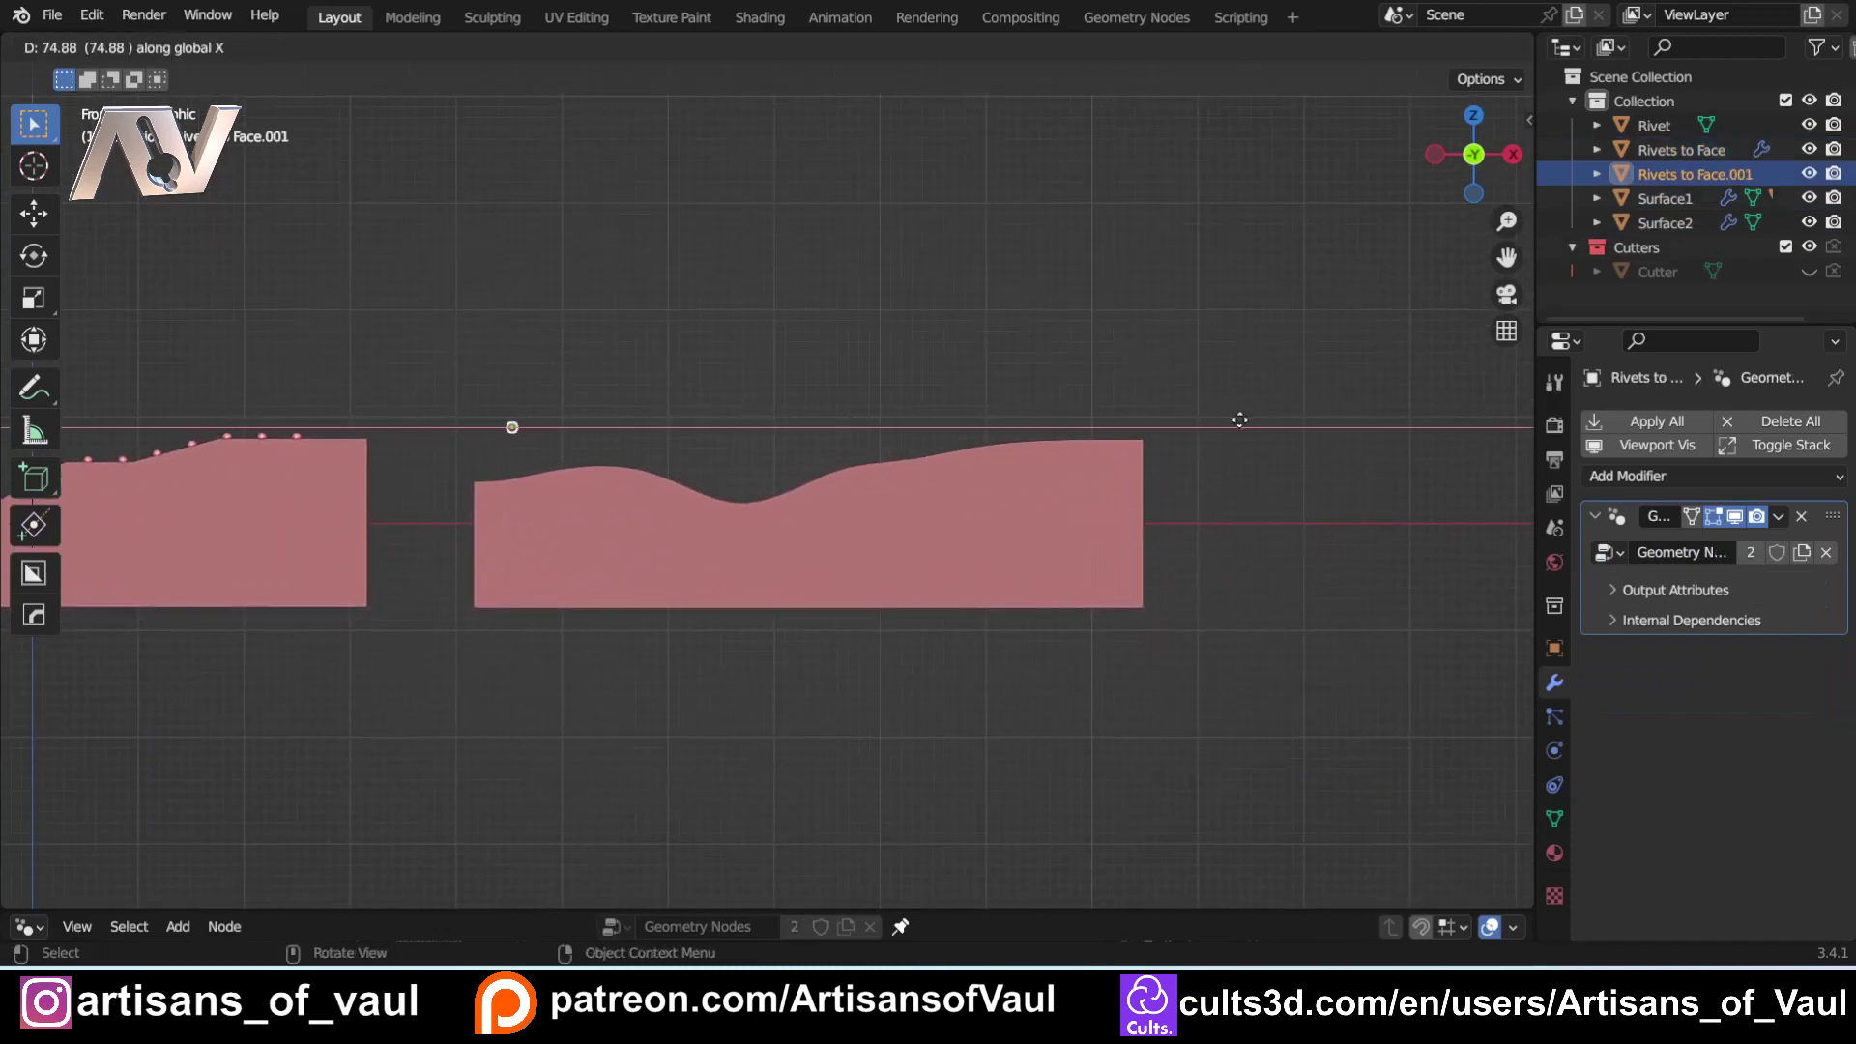
pyautogui.click(1244, 425)
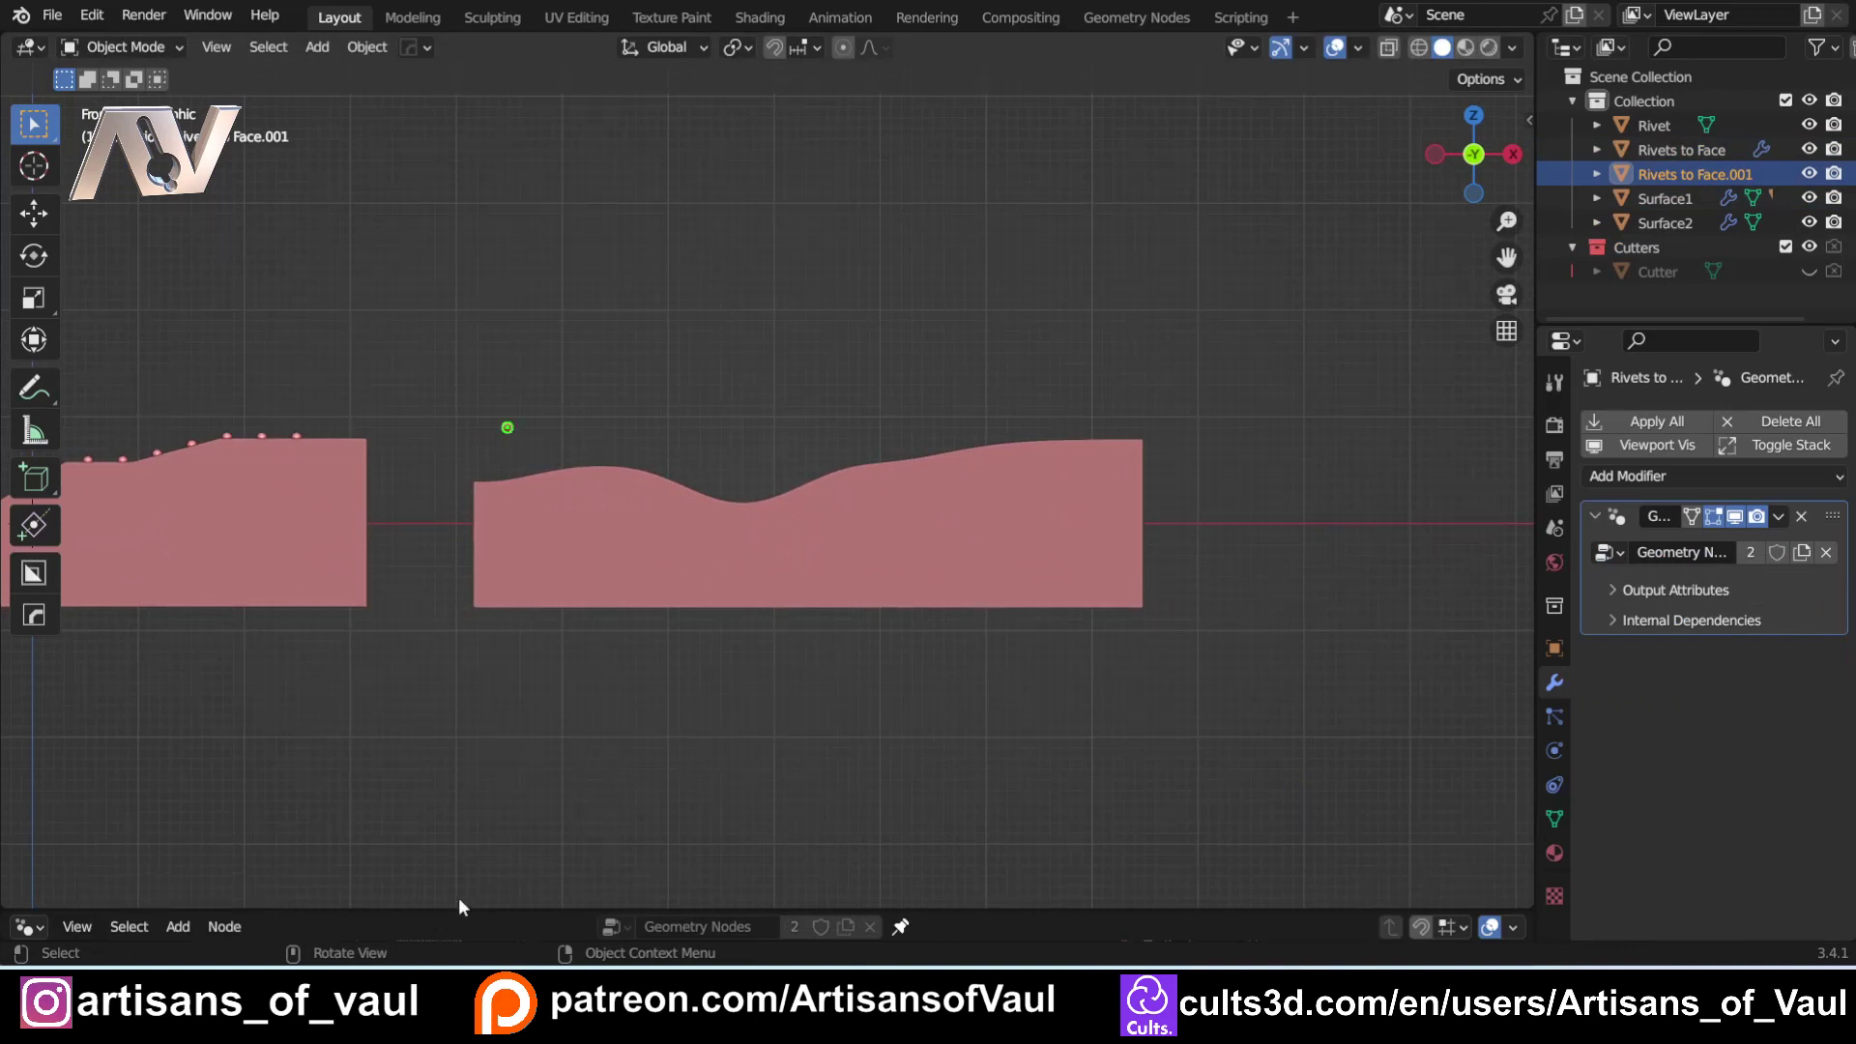
# Try Surface2 as the raycast target in the shared node tree's Object Info node, and undo the change.
pyautogui.moveTo(457, 910); pyautogui.dragTo(502, 417)
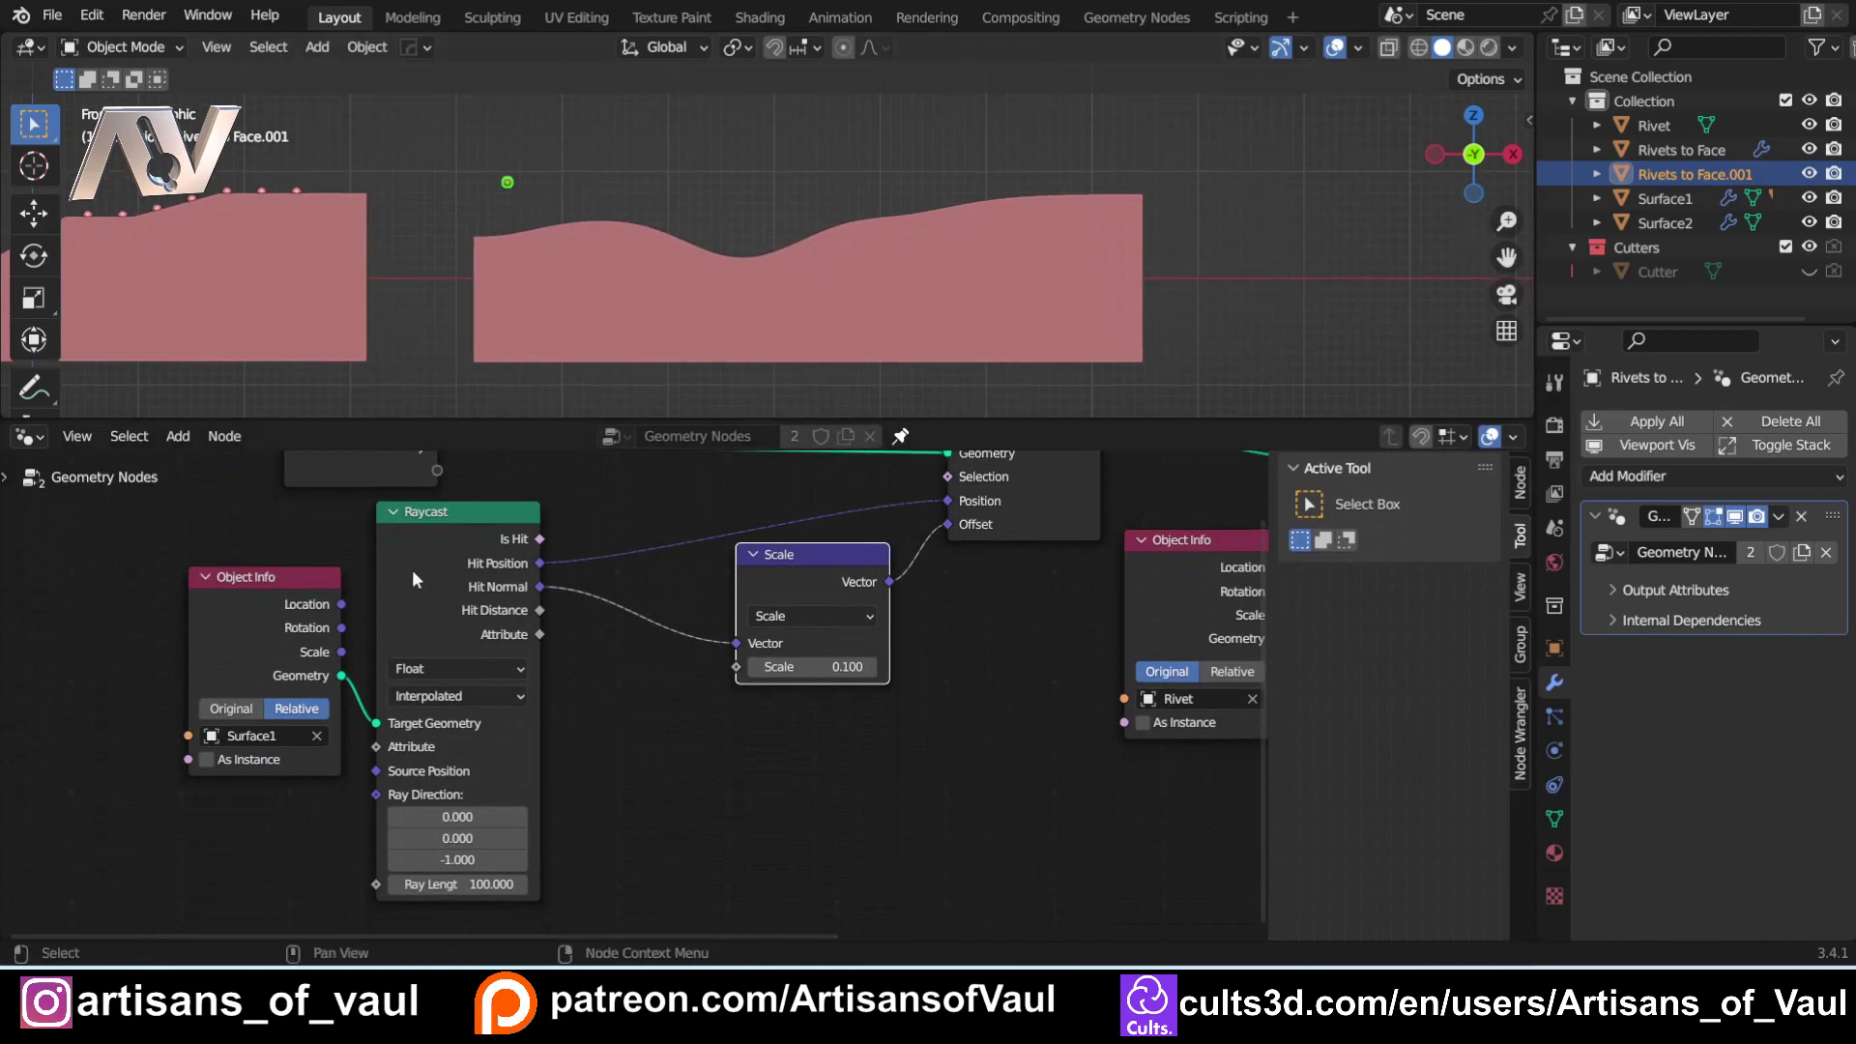
pyautogui.click(290, 736)
pyautogui.click(259, 636)
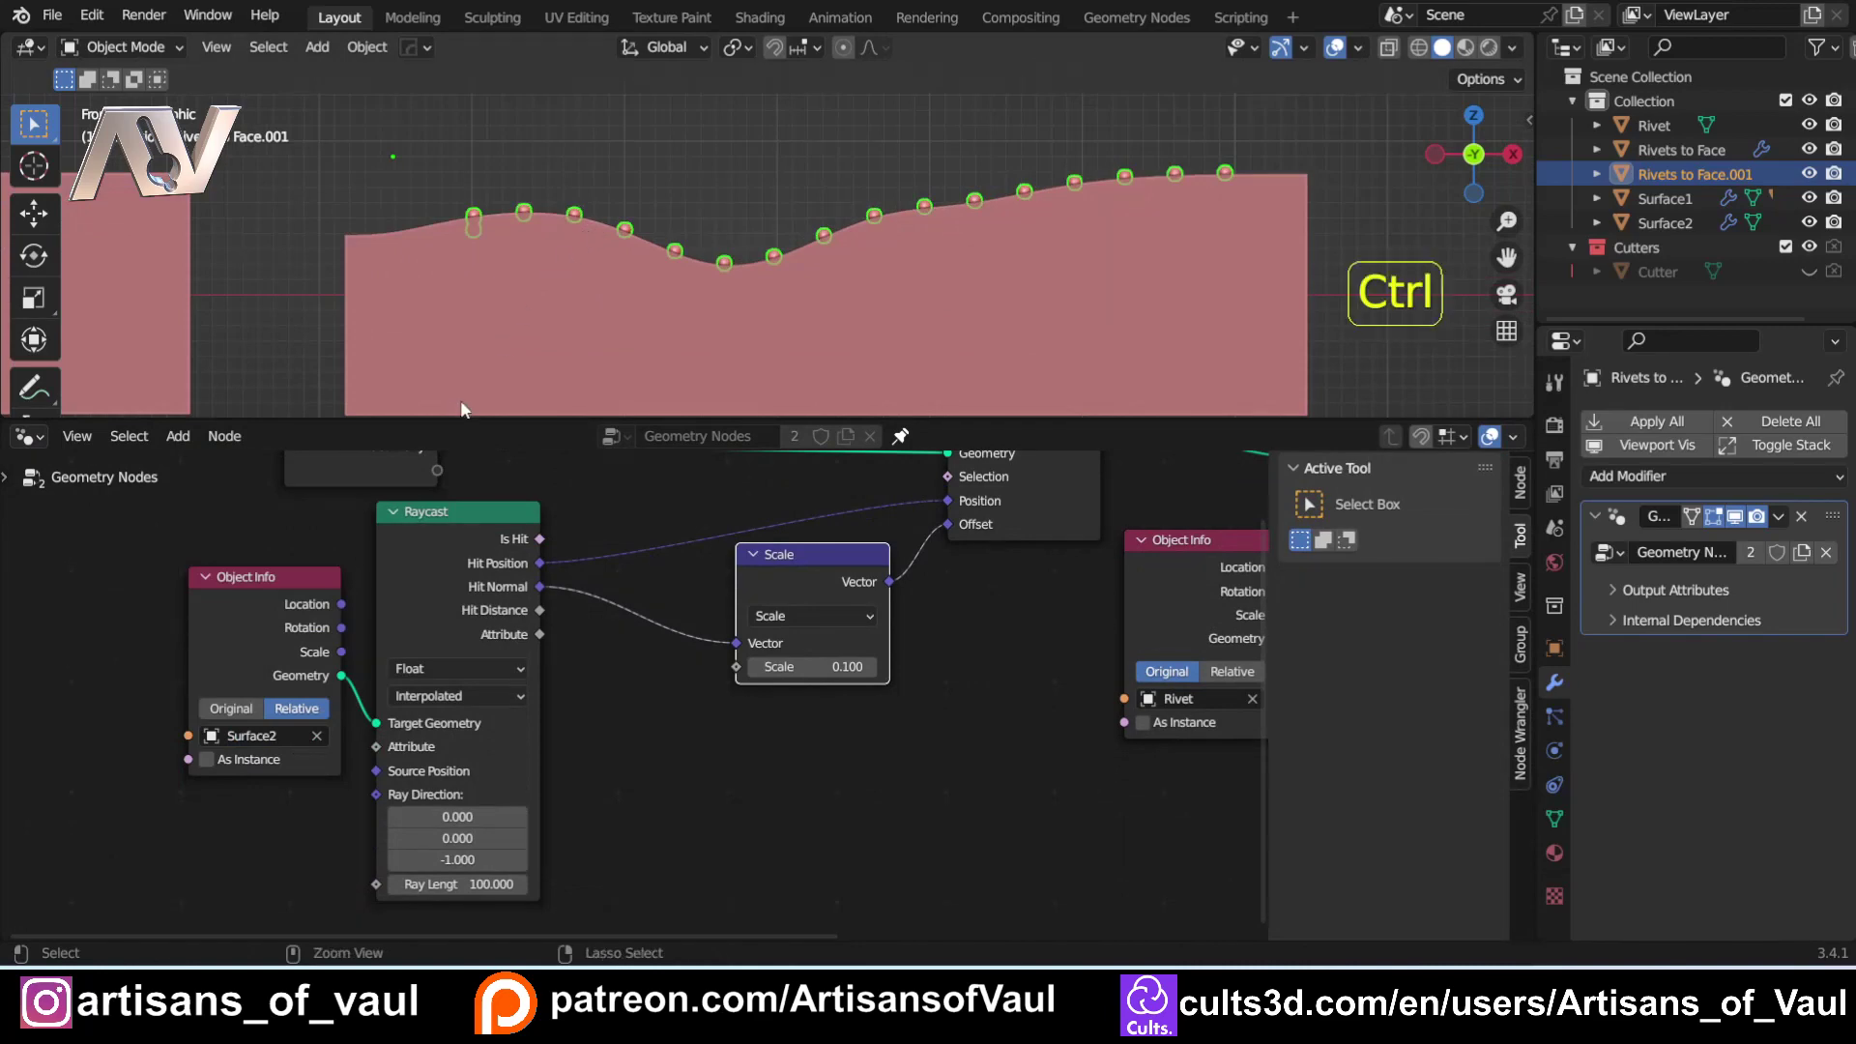
pyautogui.hotkey('ctrl', 'z')
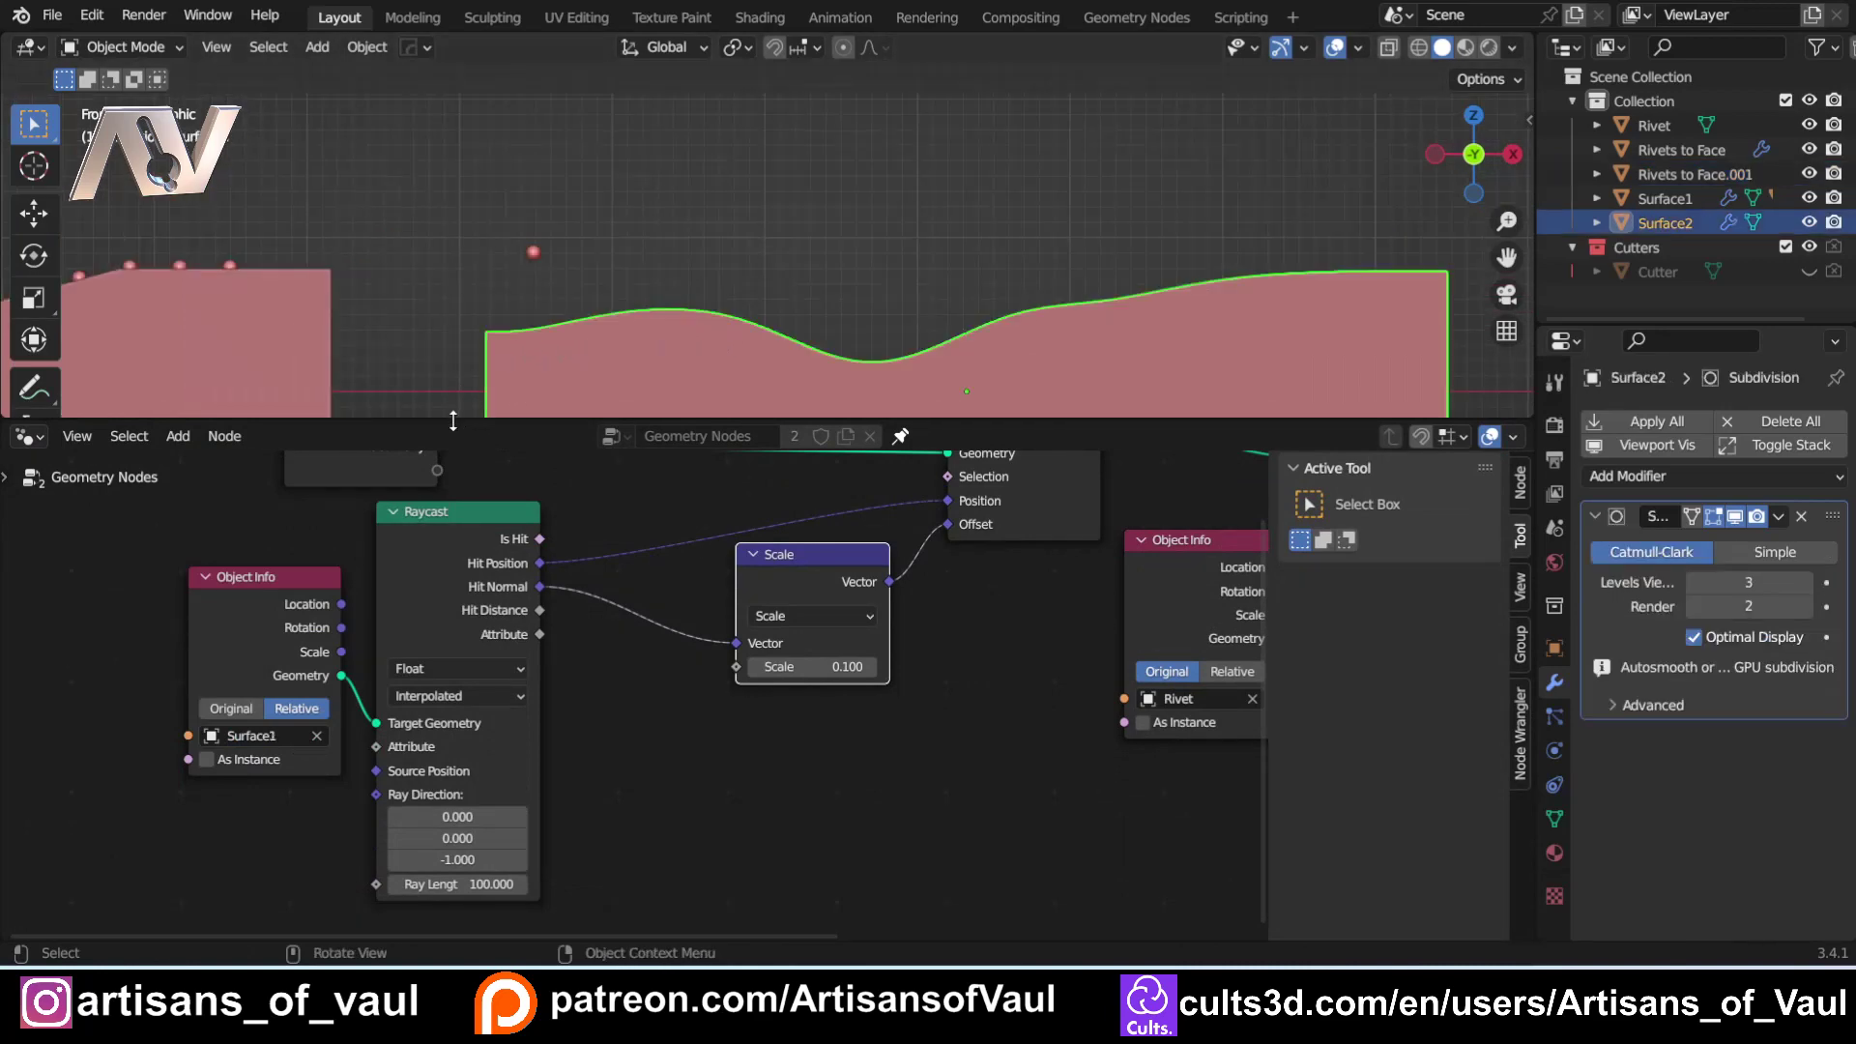
# Enlarge the 3D viewport, compare the two surfaces, and hide Surface2 again.
pyautogui.moveTo(452, 422); pyautogui.dragTo(453, 910)
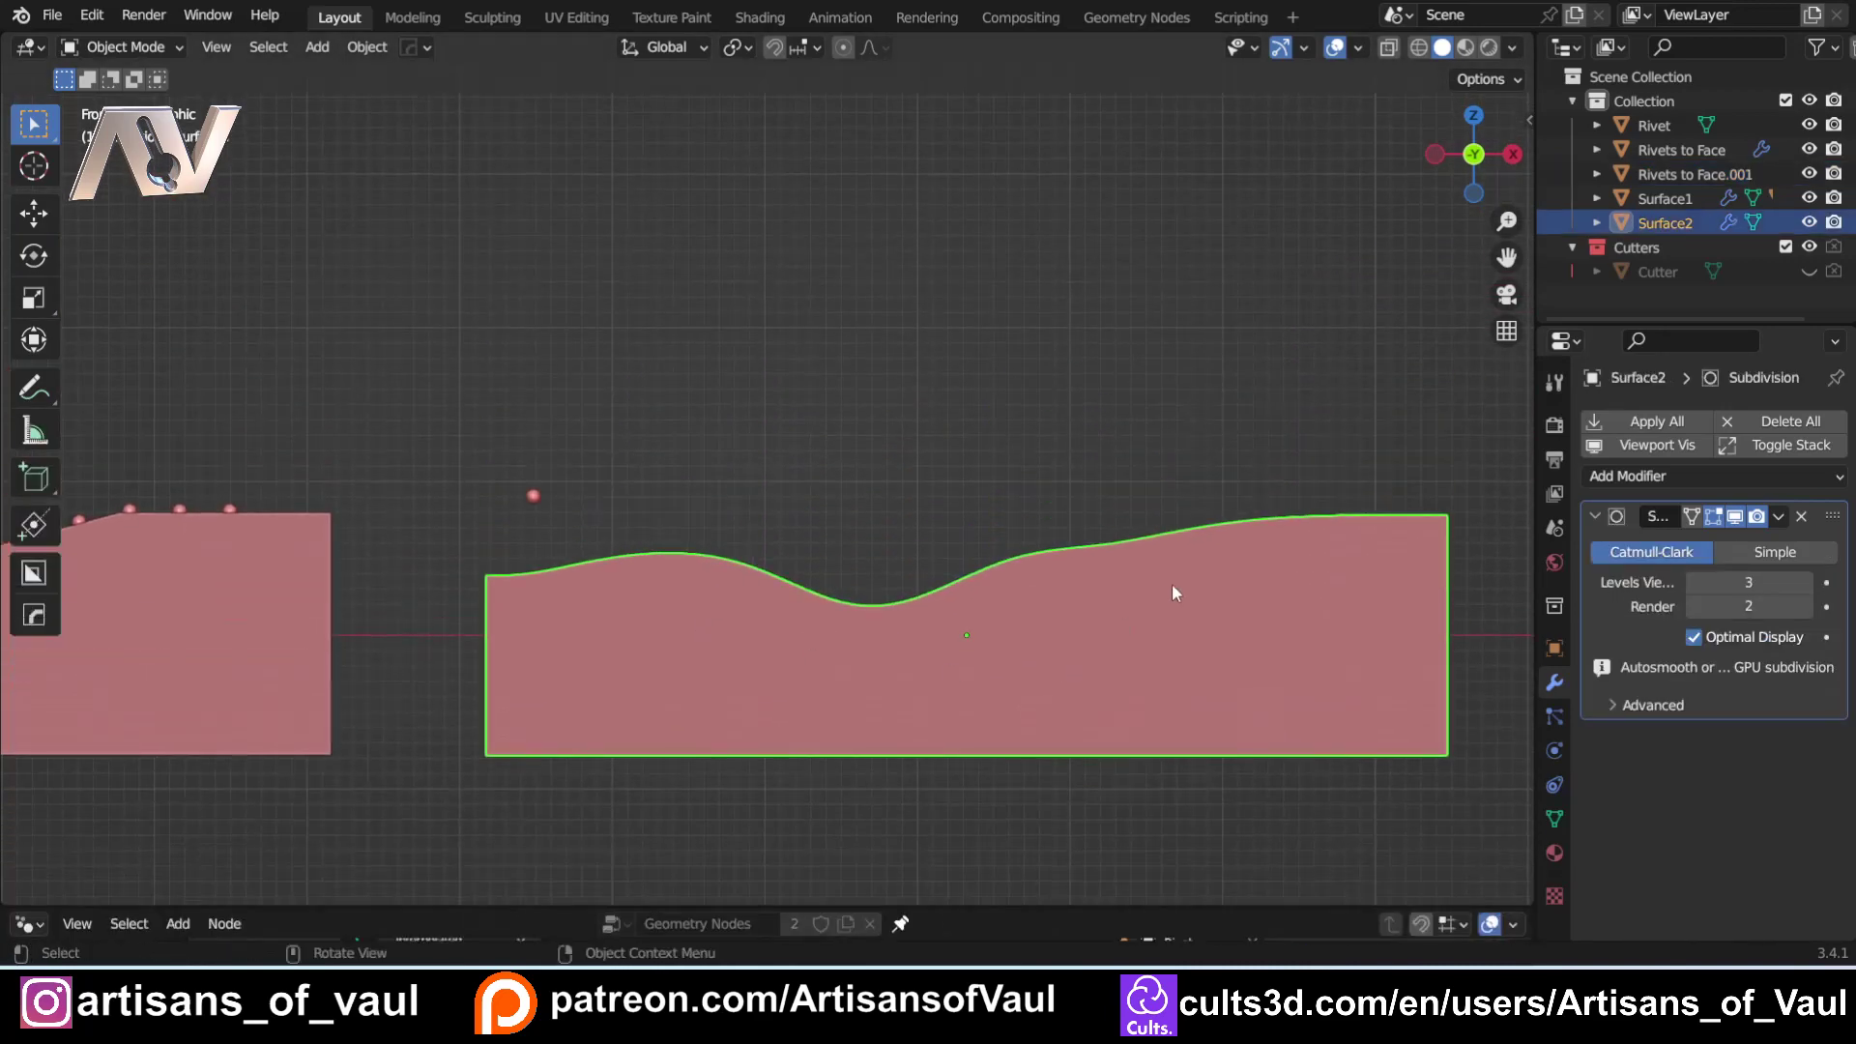
pyautogui.keyDown('shift'); pyautogui.moveTo(406, 581); pyautogui.dragTo(594, 500, button='middle'); pyautogui.keyUp('shift')
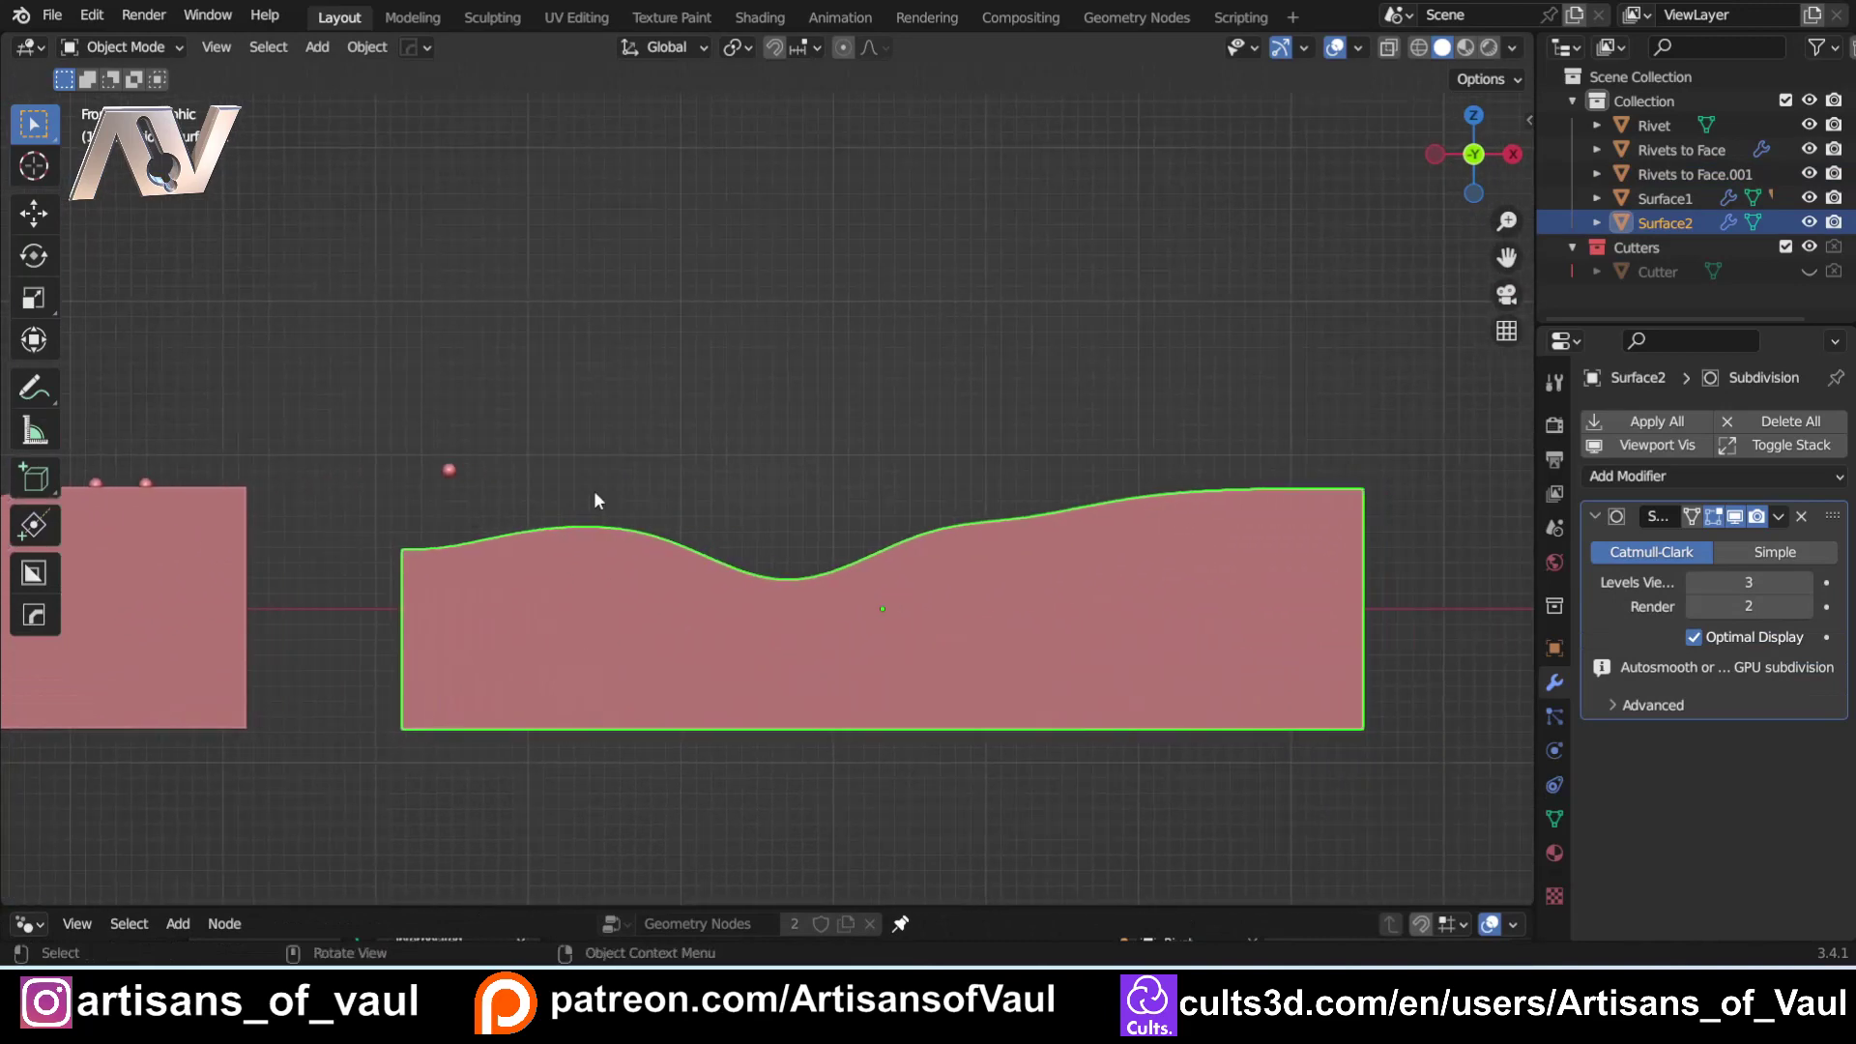
pyautogui.keyDown('shift'); pyautogui.moveTo(385, 512); pyautogui.dragTo(990, 501, button='middle'); pyautogui.keyUp('shift')
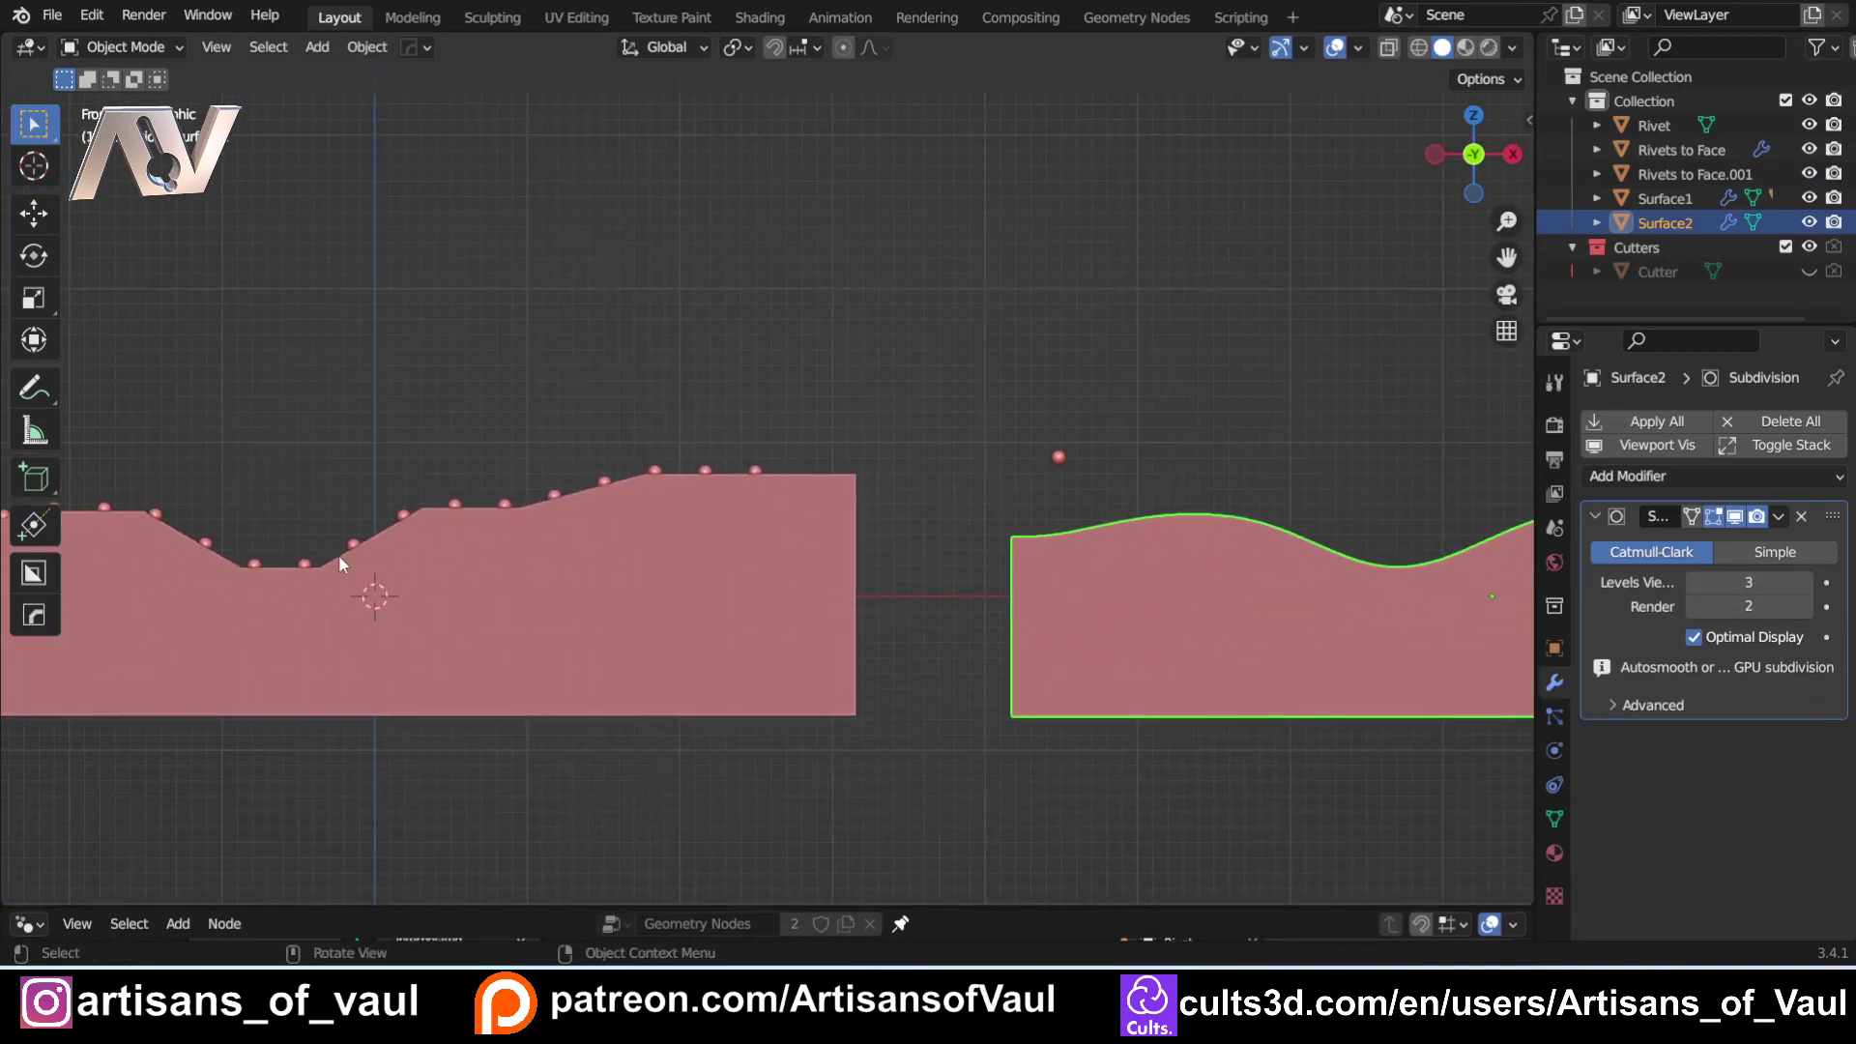
pyautogui.scroll(-2, 779, 627)
pyautogui.keyDown('shift'); pyautogui.moveTo(821, 588); pyautogui.dragTo(621, 560, button='middle'); pyautogui.keyUp('shift')
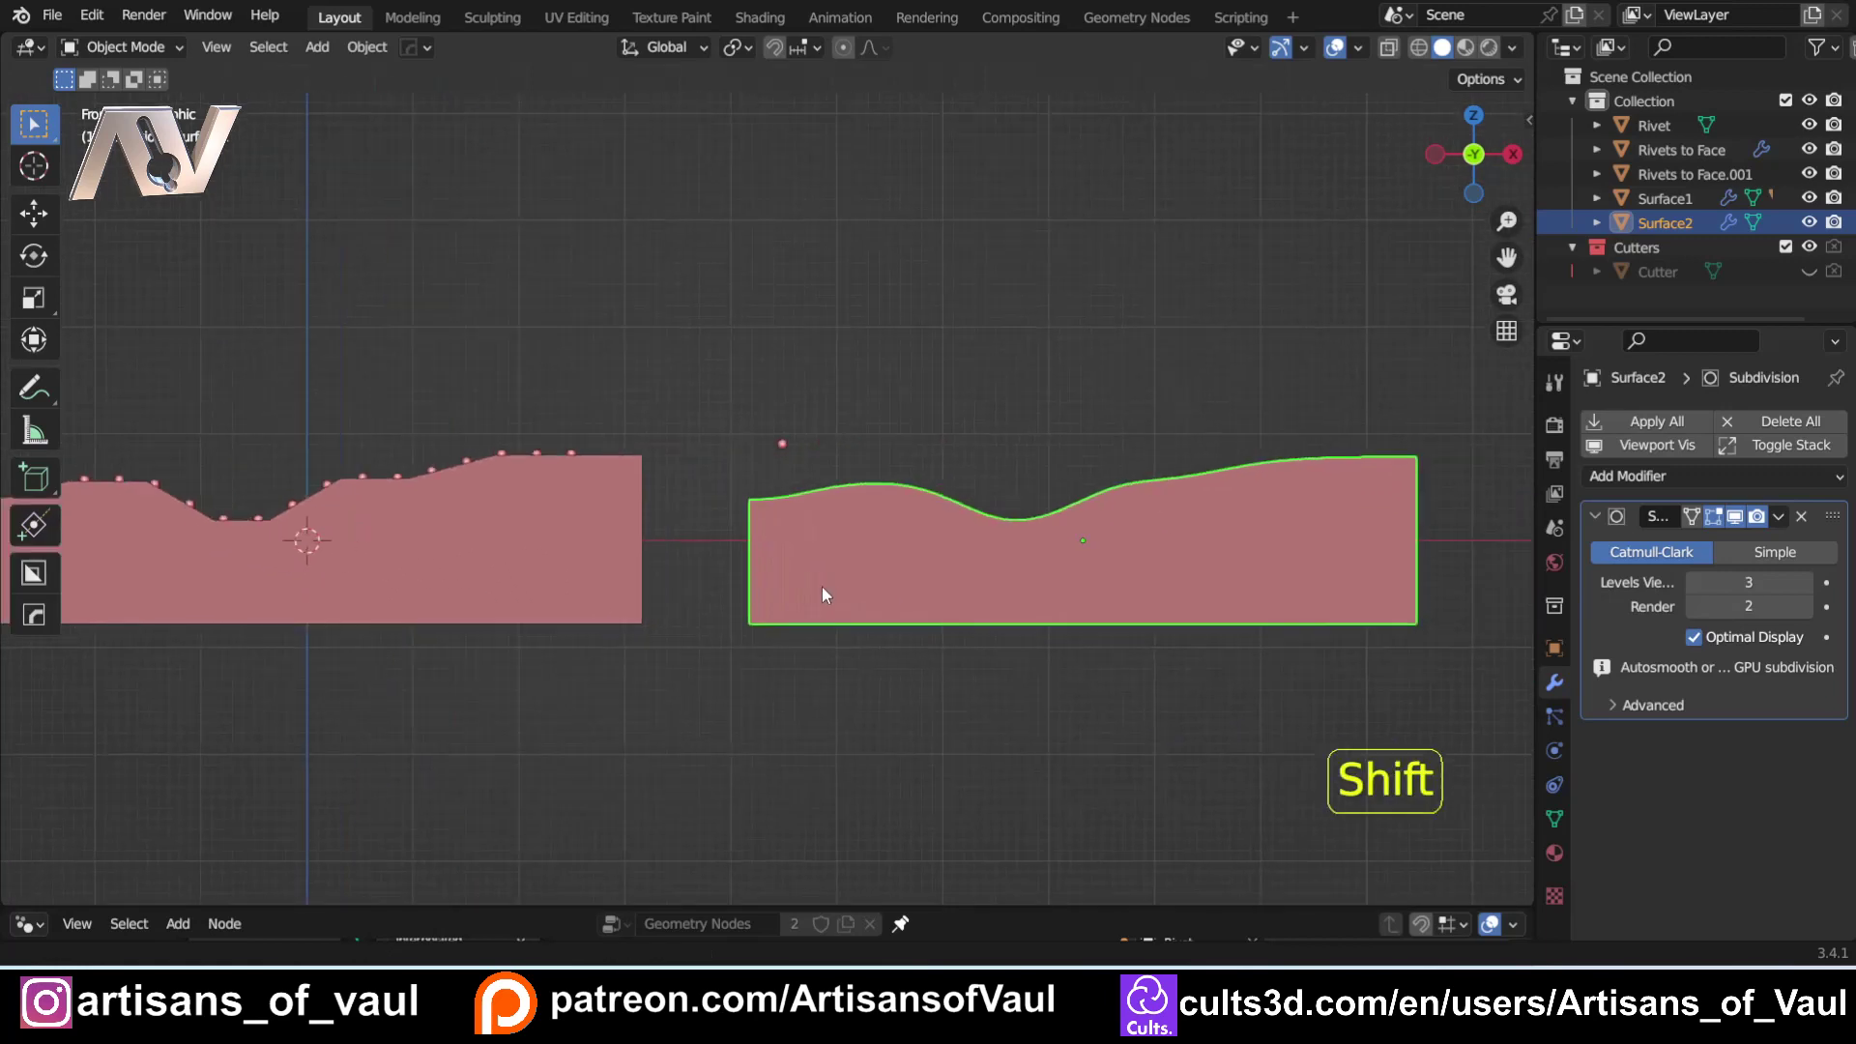
pyautogui.click(1808, 222)
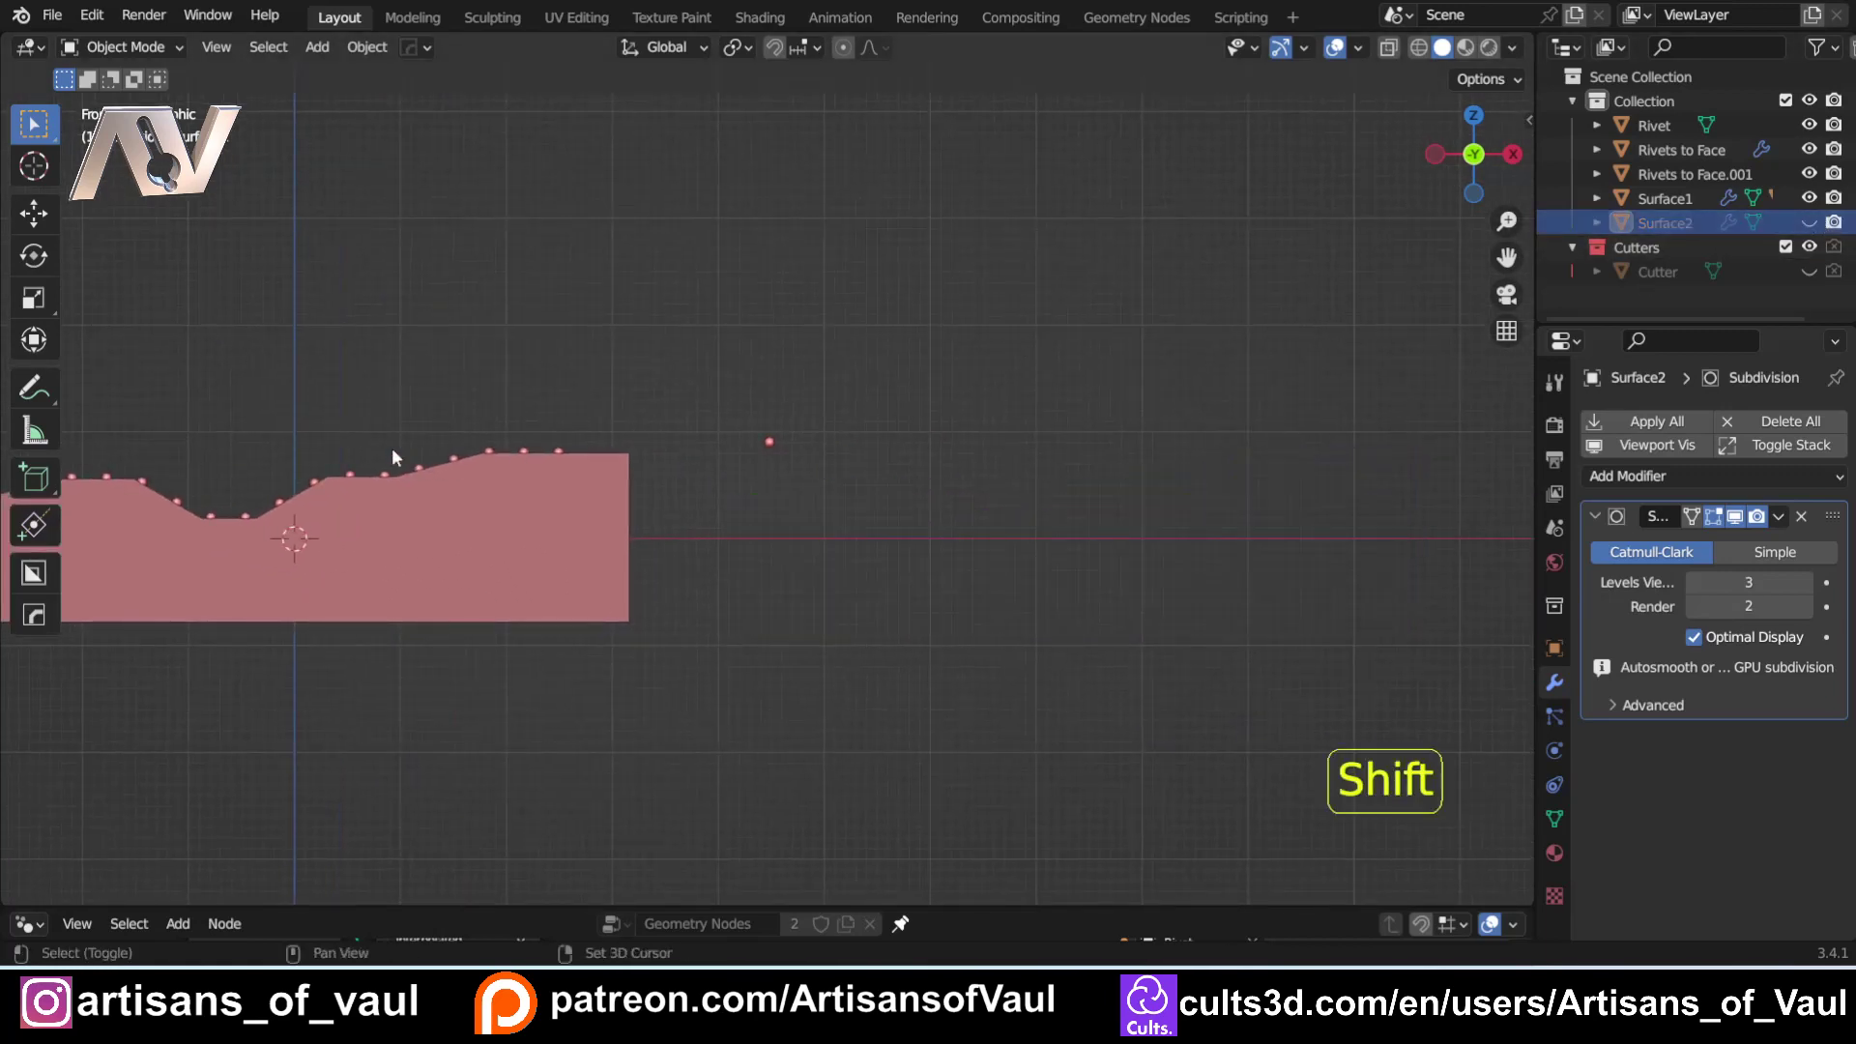
pyautogui.keyDown('shift'); pyautogui.moveTo(394, 455); pyautogui.dragTo(674, 510, button='middle'); pyautogui.keyUp('shift')
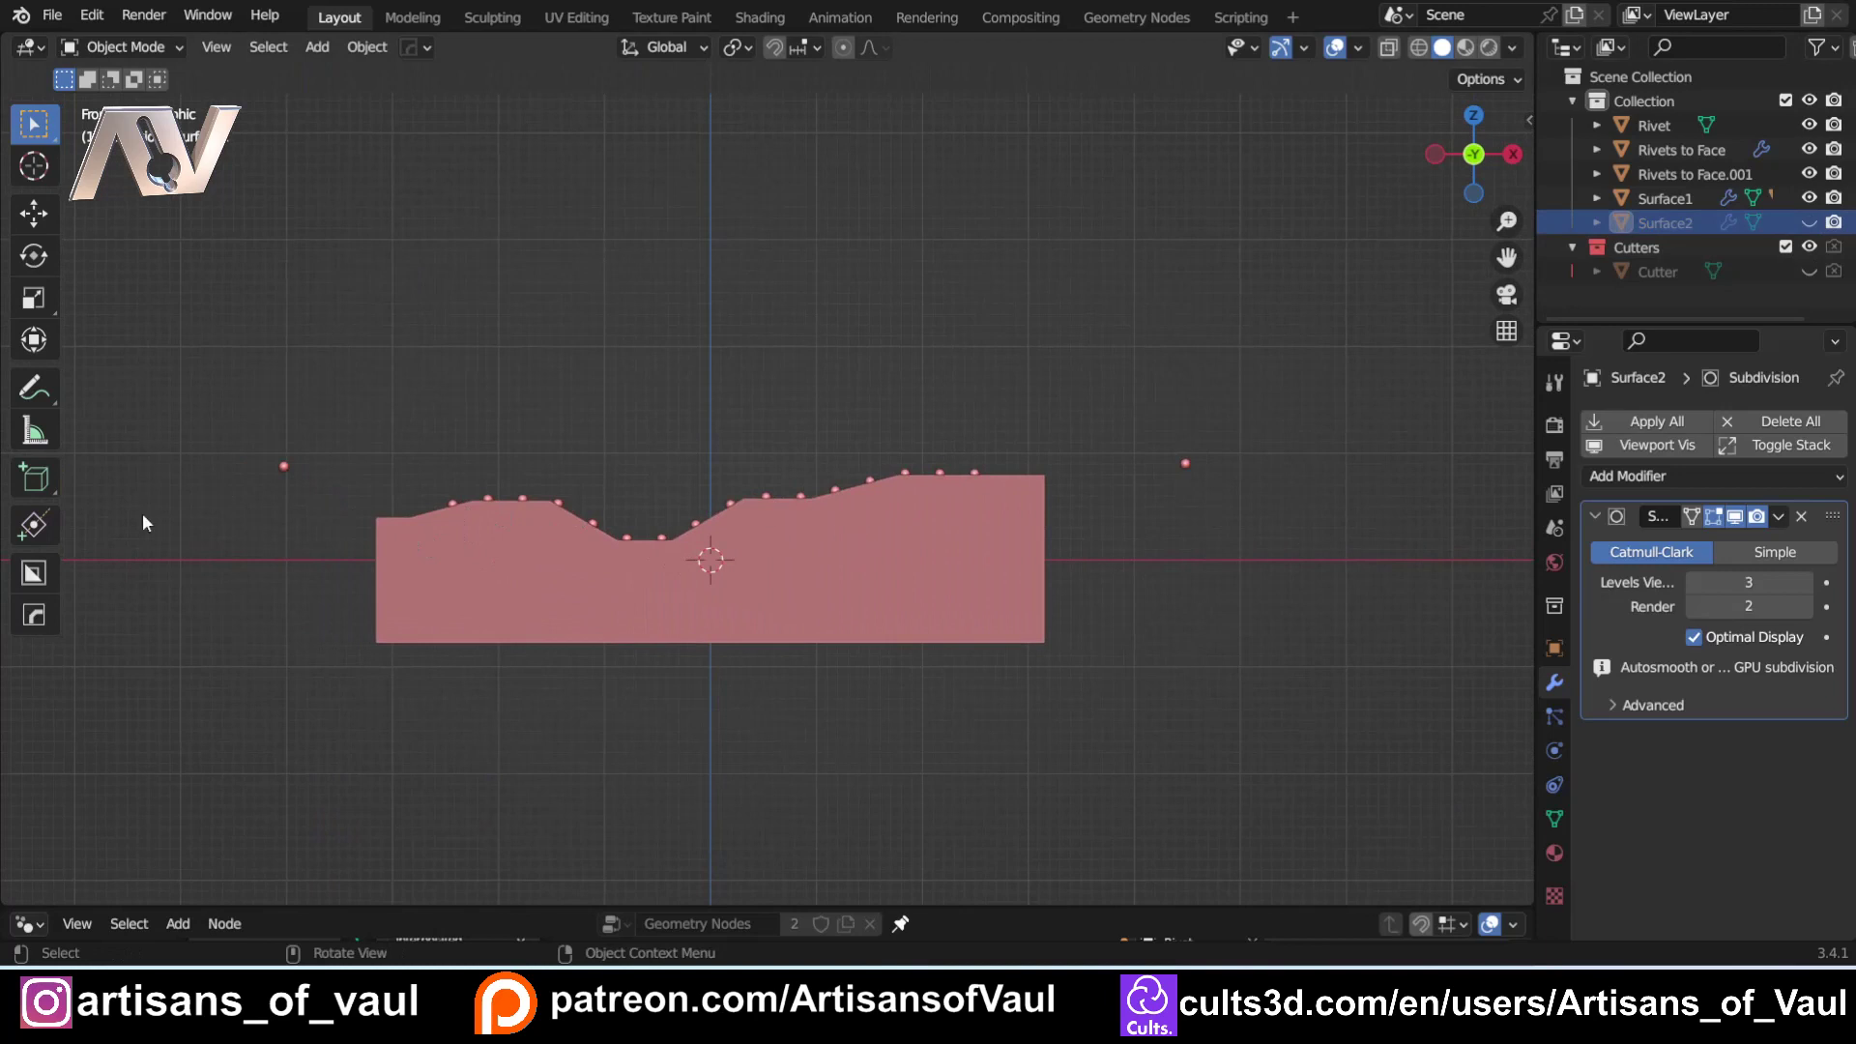
# Annotate the space above Surface1 with sloped lines and straight strokes meeting them to illustrate ray directions.
pyautogui.click(48, 397)
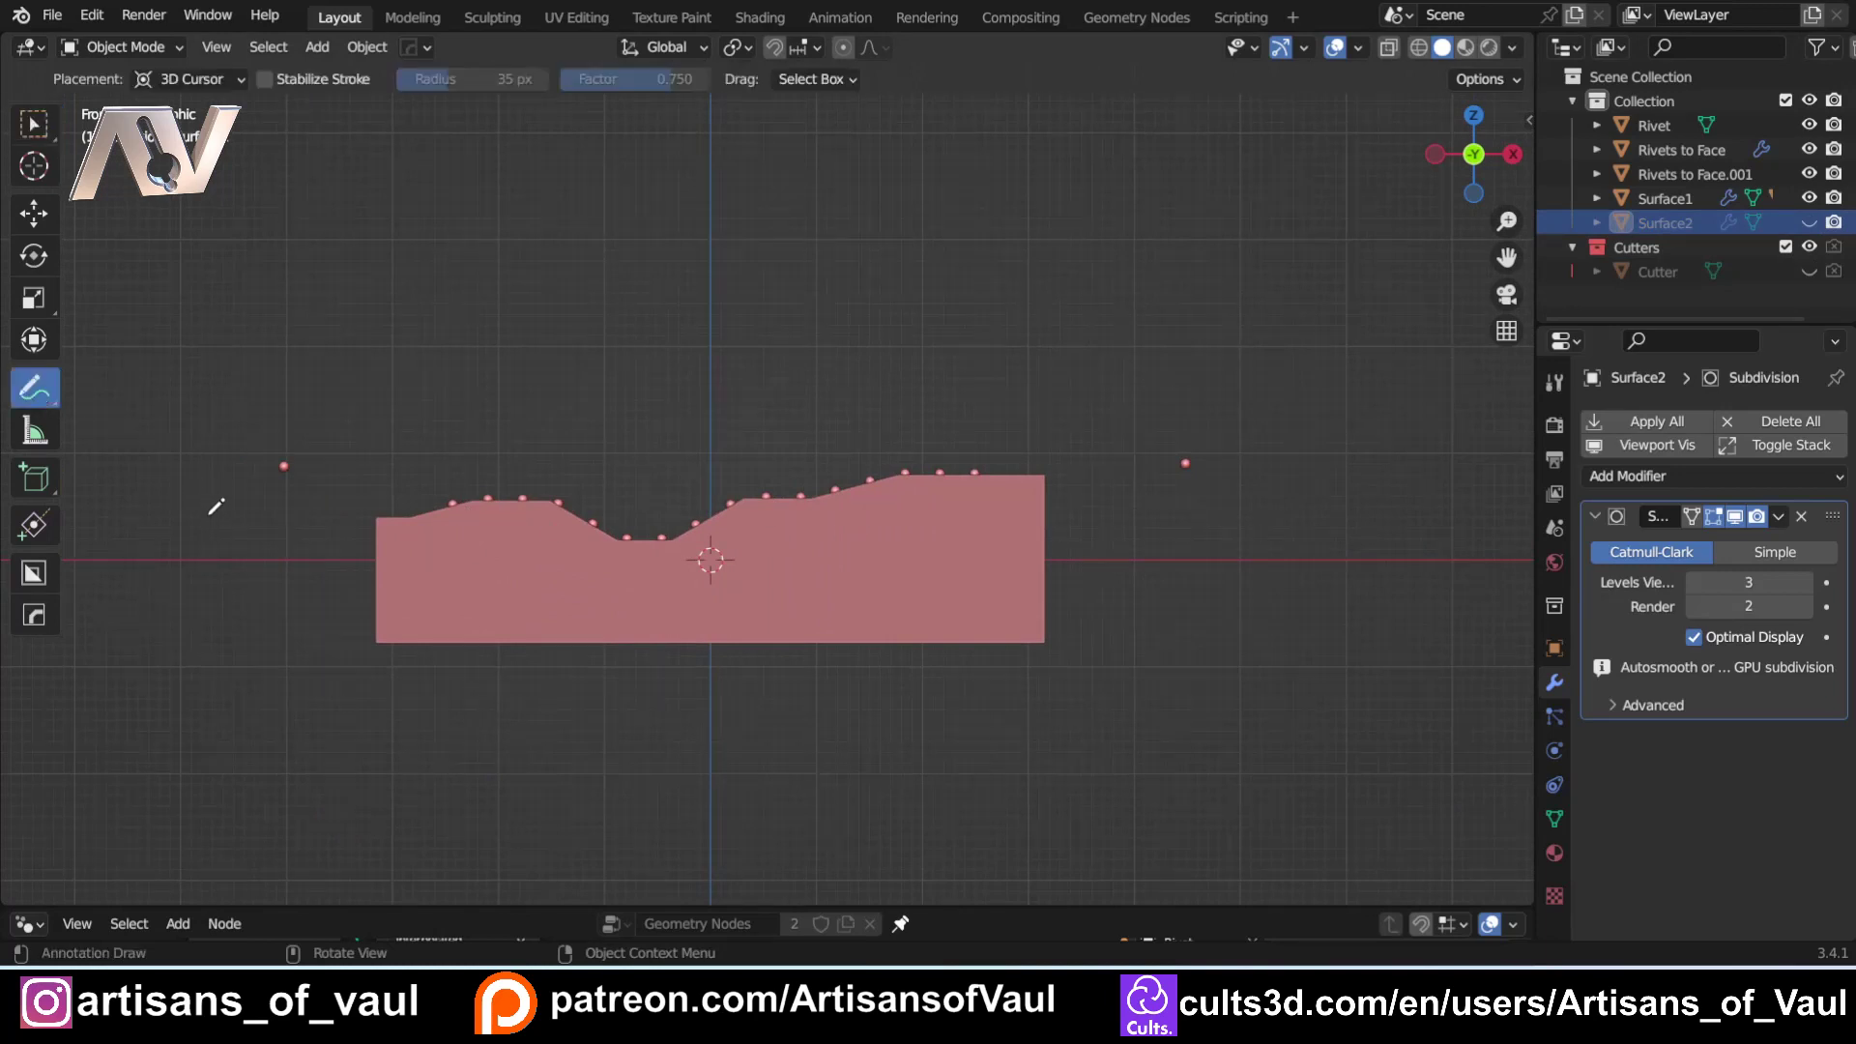
pyautogui.moveTo(1049, 150); pyautogui.dragTo(732, 441)
pyautogui.moveTo(896, 123); pyautogui.dragTo(879, 294)
pyautogui.moveTo(617, 320)
pyautogui.mouseDown()
pyautogui.moveTo(634, 294)
pyautogui.moveTo(851, 300)
pyautogui.mouseUp()
pyautogui.moveTo(1171, 155); pyautogui.dragTo(1051, 435)
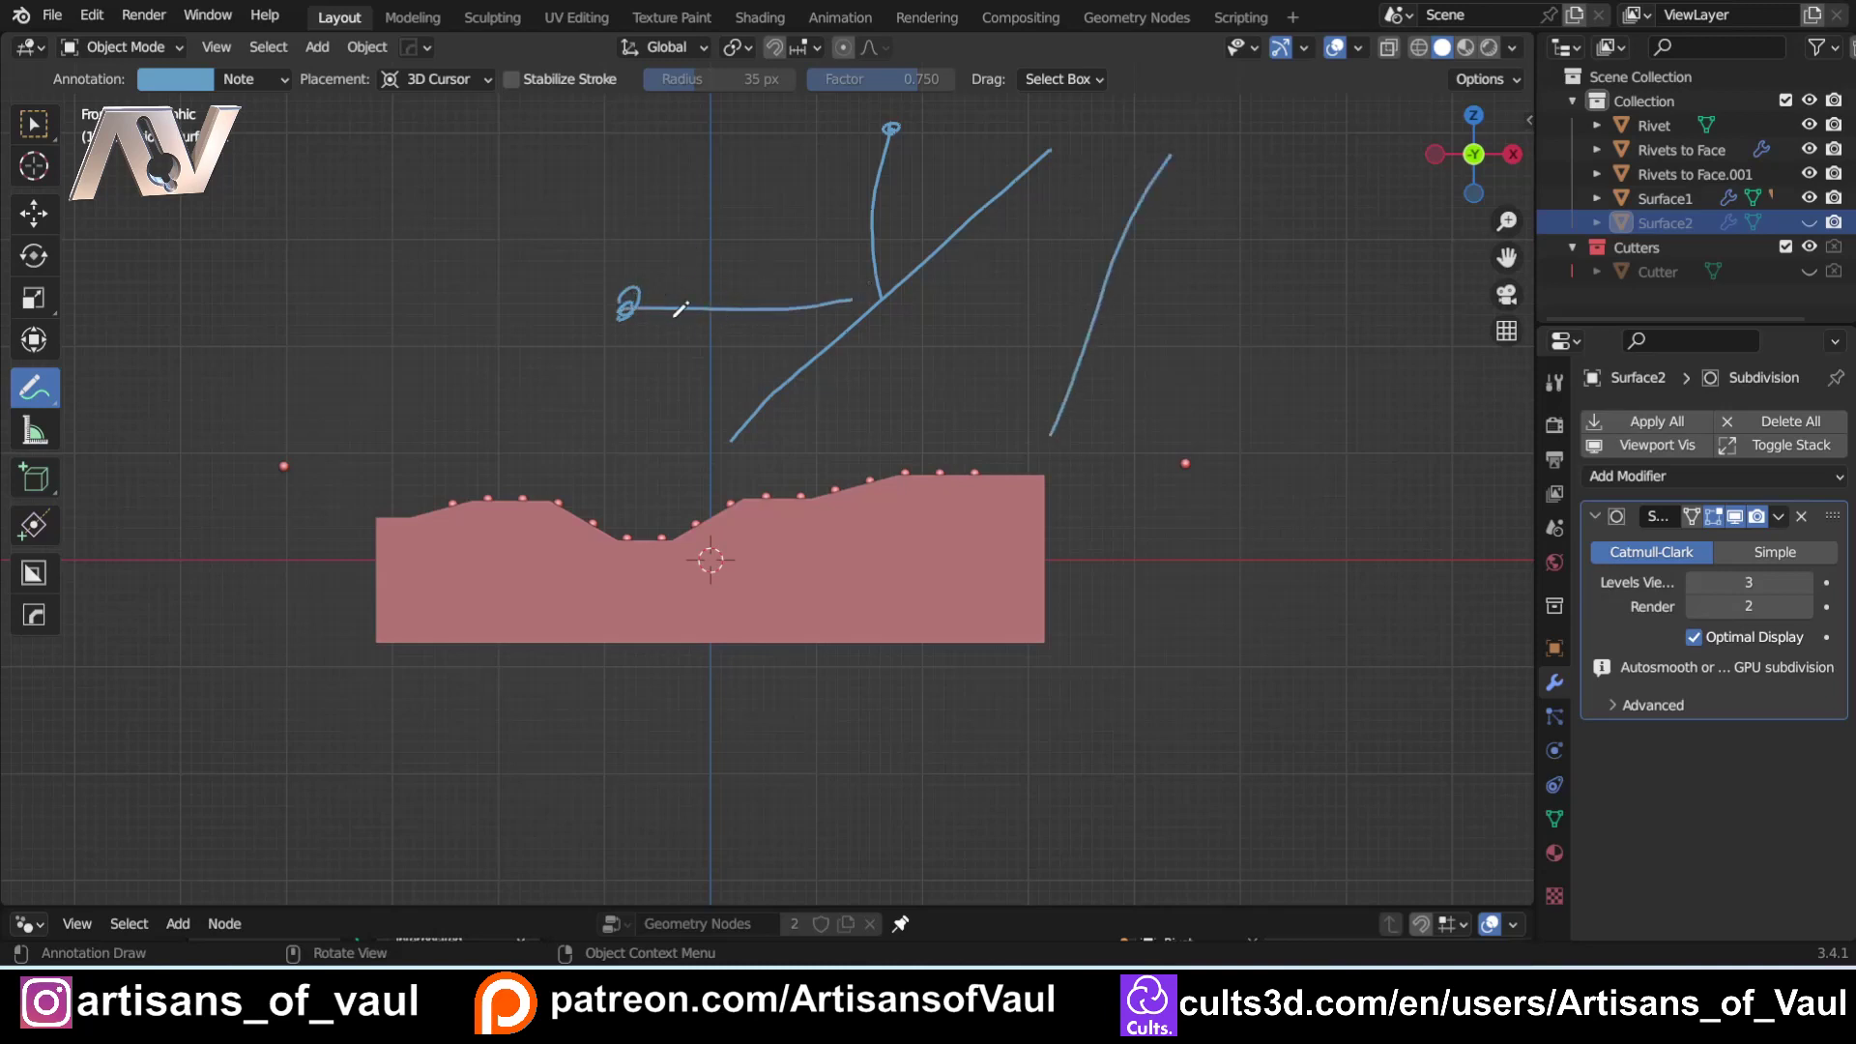
pyautogui.moveTo(970, 303); pyautogui.dragTo(1088, 305)
# Bring the Raycast node's ray direction back into view, undo the annotation strokes, and return to box selection.
pyautogui.moveTo(611, 909); pyautogui.dragTo(619, 387)
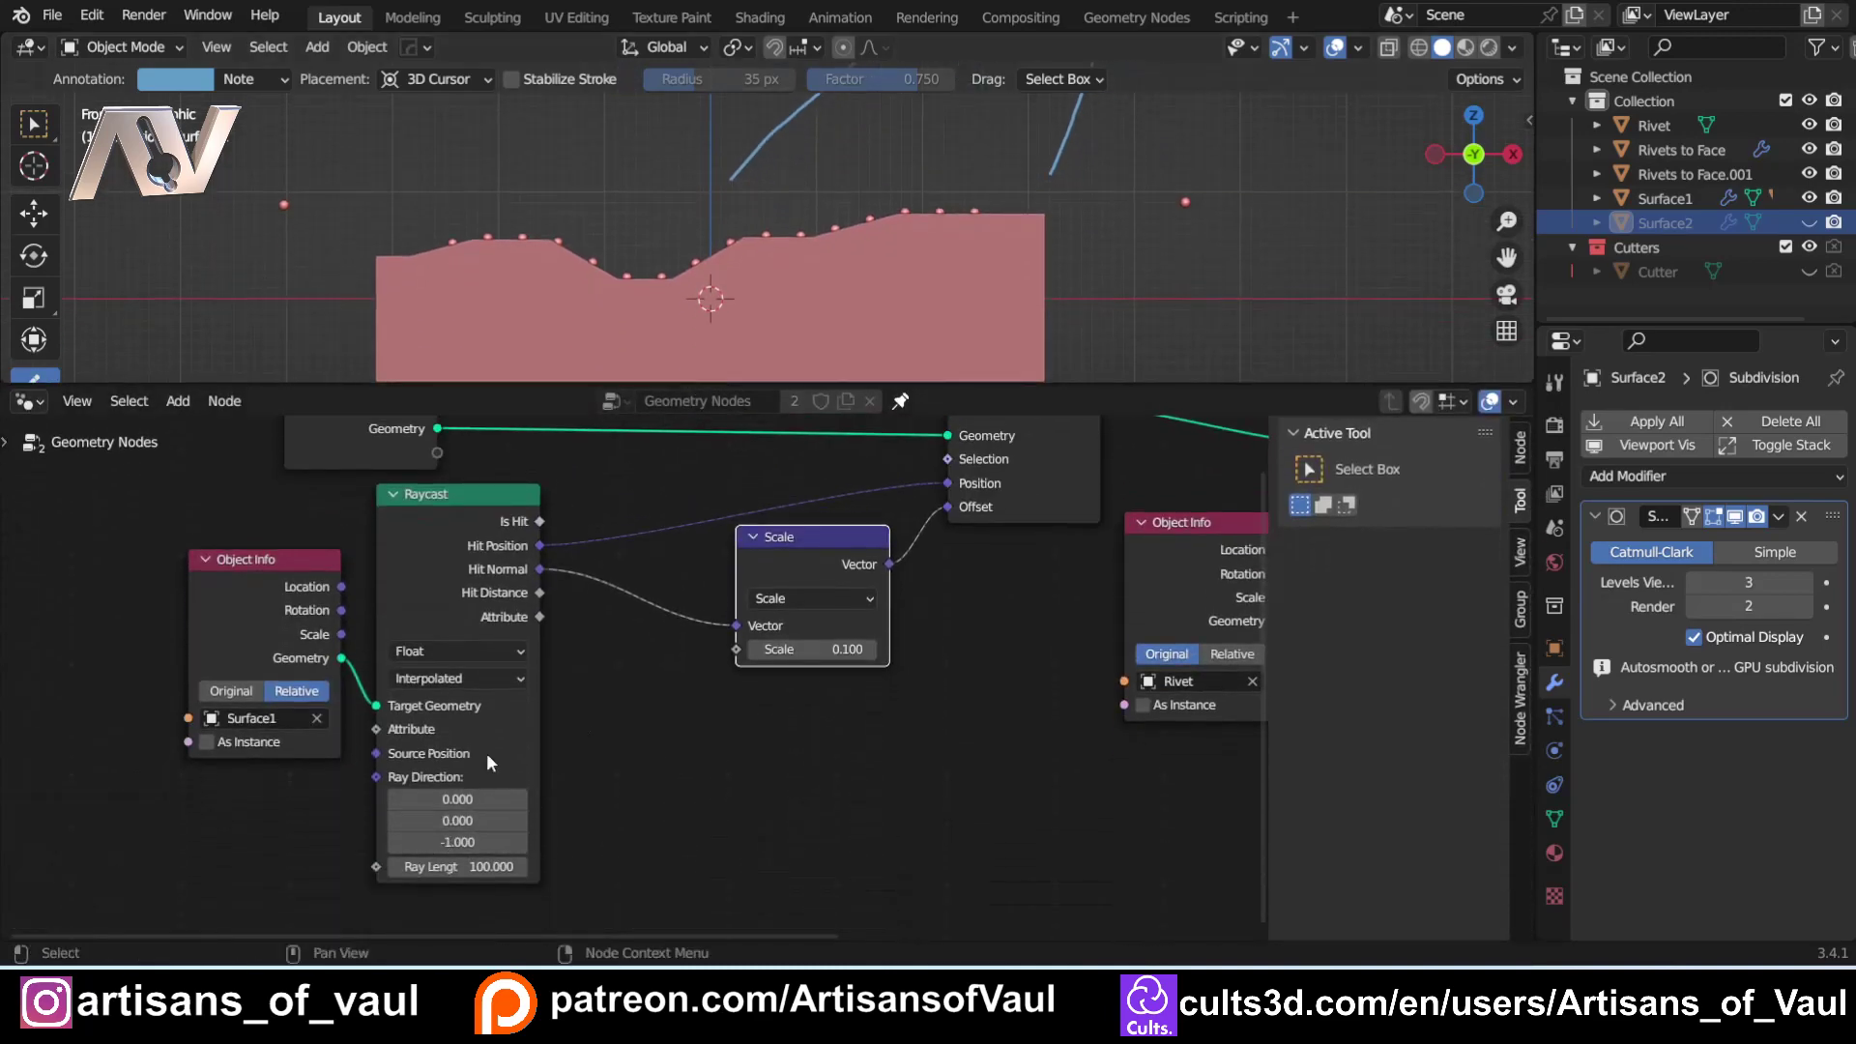
pyautogui.press('ctrl')
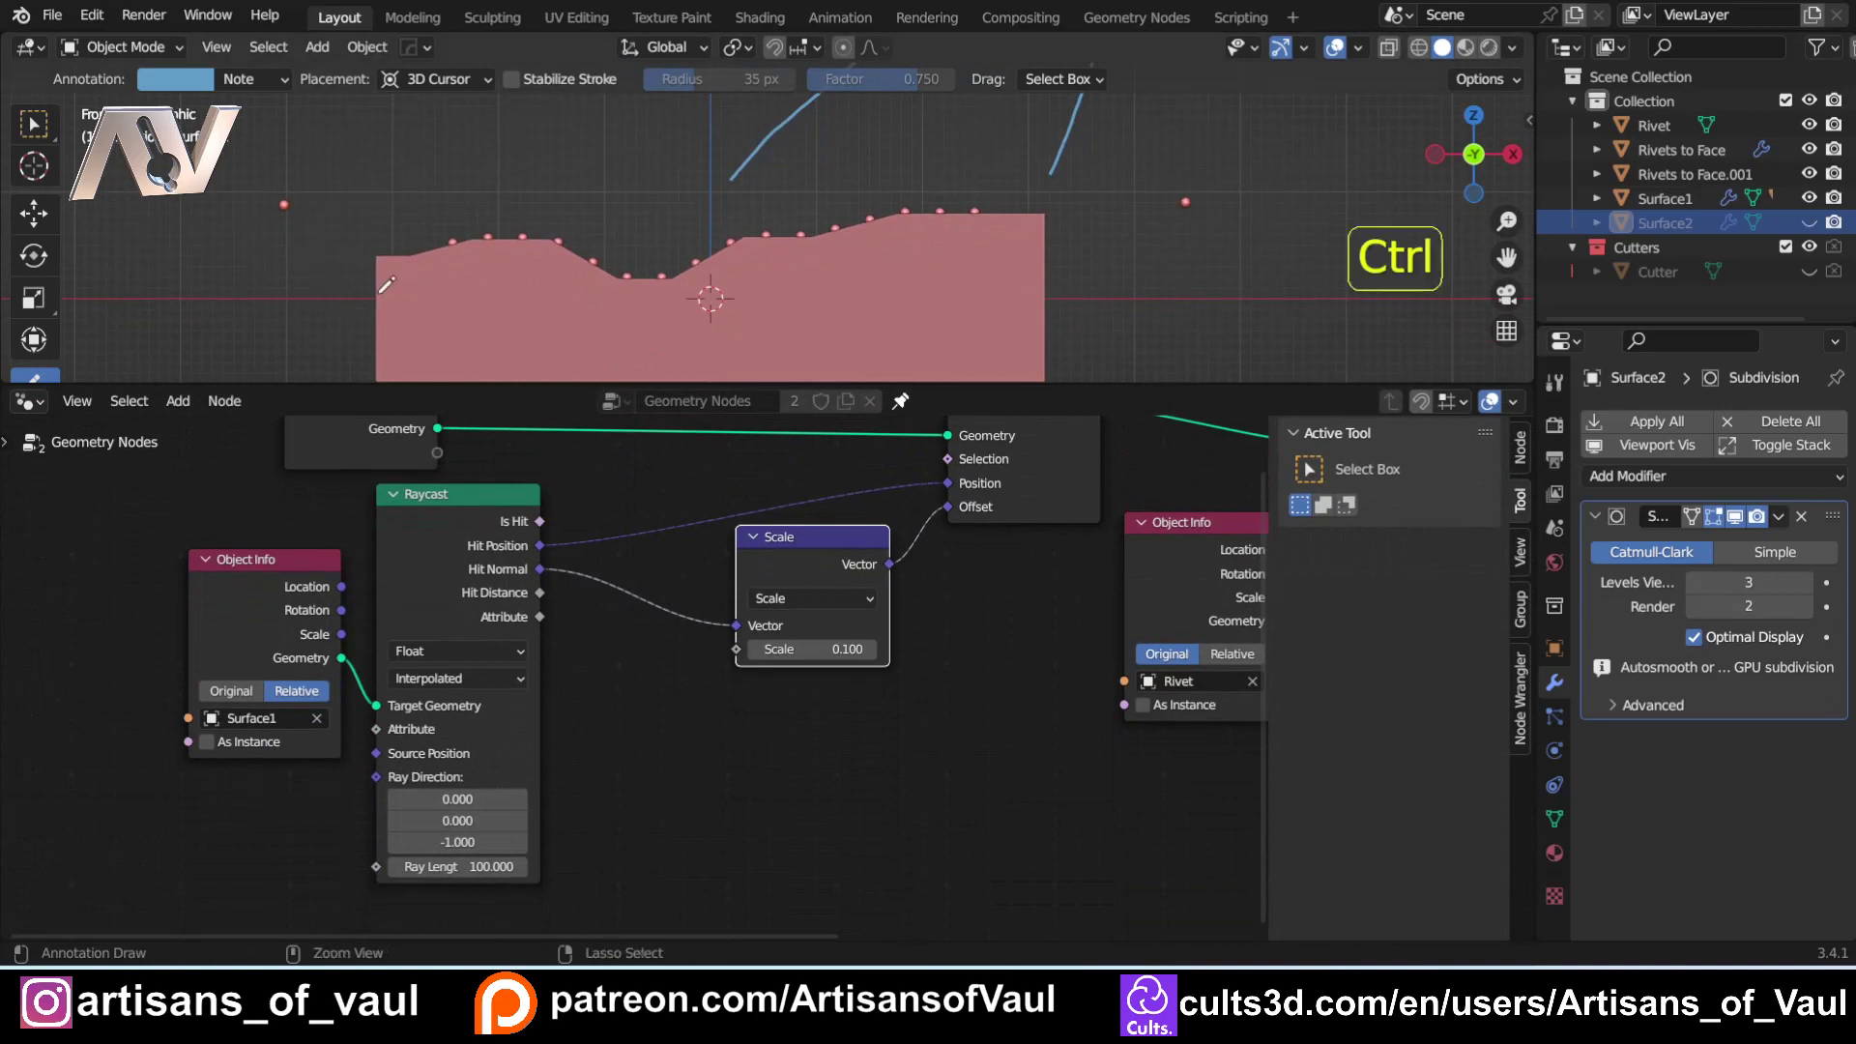
pyautogui.hotkey('ctrl', 'z')
pyautogui.hotkey('ctrl', 'z')
pyautogui.press('w')
# Select the Rivets to Face object on Surface1 and turn on the wireframe overlay in the viewport.
pyautogui.scroll(3, 537, 259)
pyautogui.keyDown('shift'); pyautogui.moveTo(444, 308); pyautogui.dragTo(565, 230, button='middle'); pyautogui.keyUp('shift')
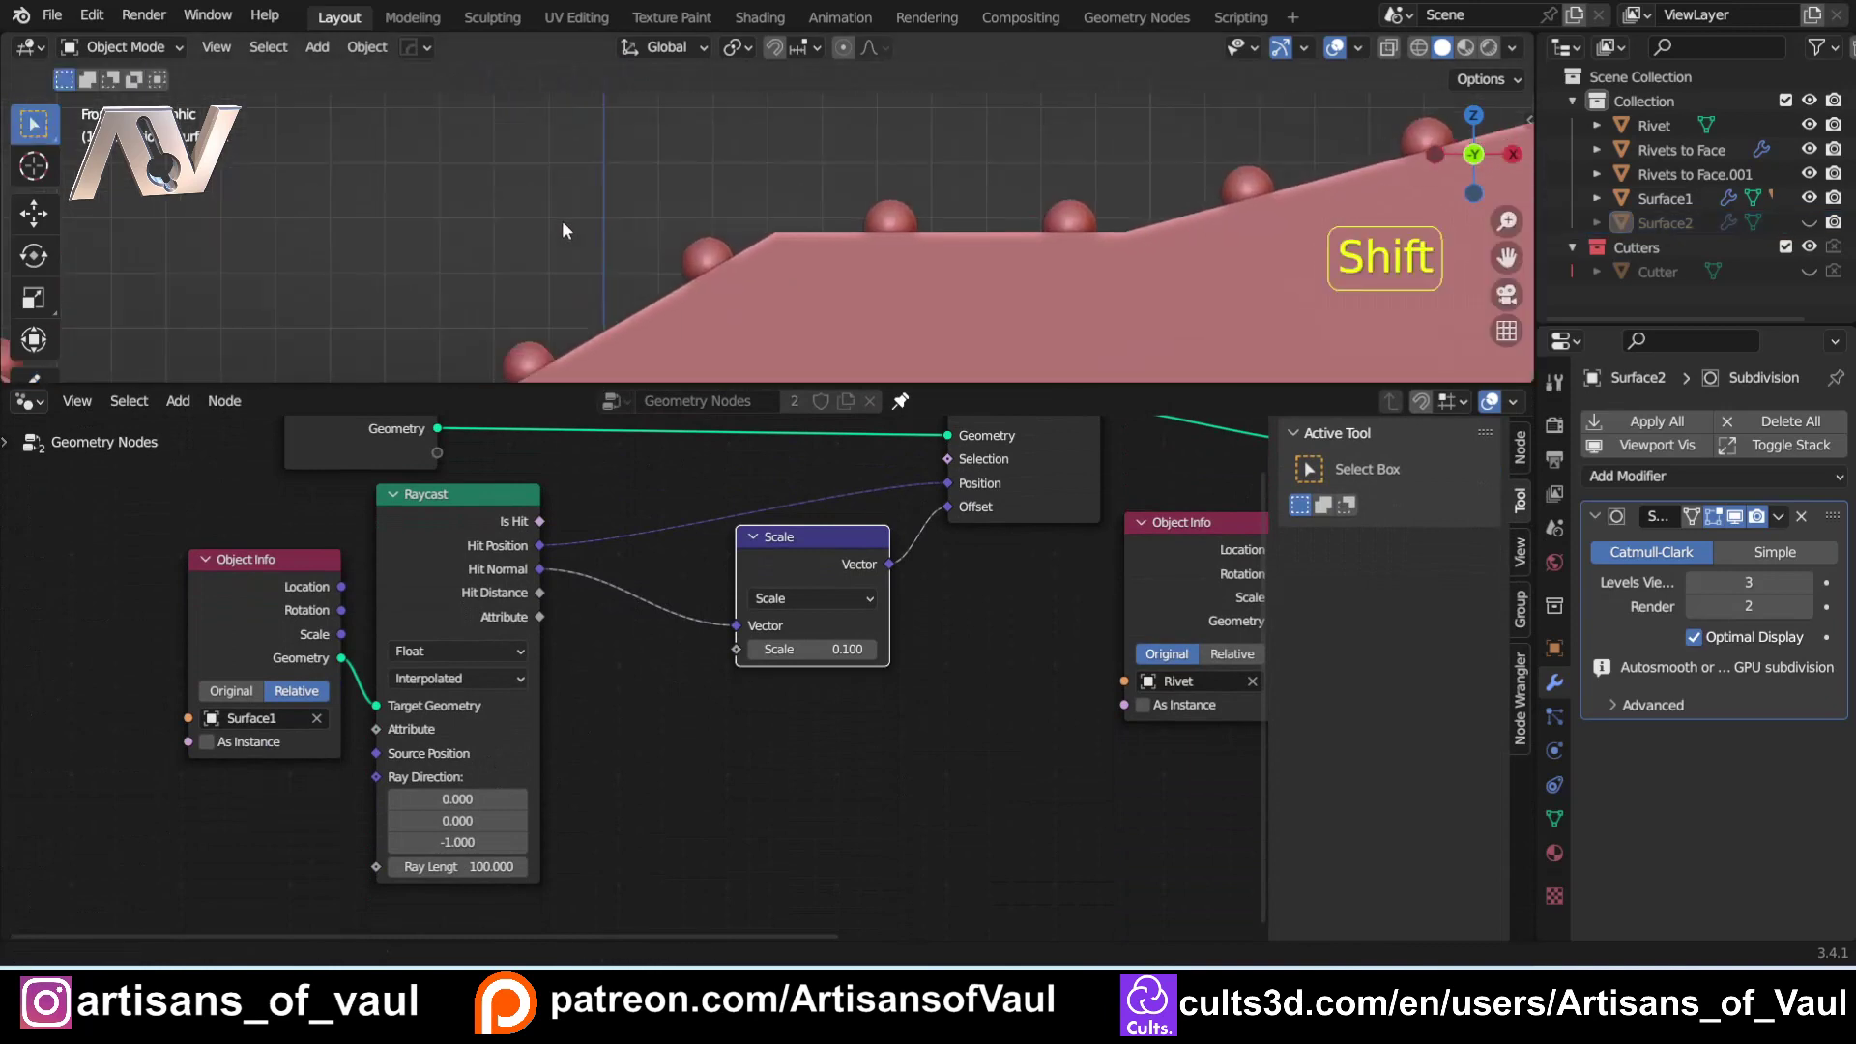
pyautogui.scroll(-3, 560, 220)
pyautogui.keyDown('shift'); pyautogui.moveTo(832, 136); pyautogui.dragTo(599, 193, button='middle'); pyautogui.keyUp('shift')
pyautogui.scroll(3, 672, 222)
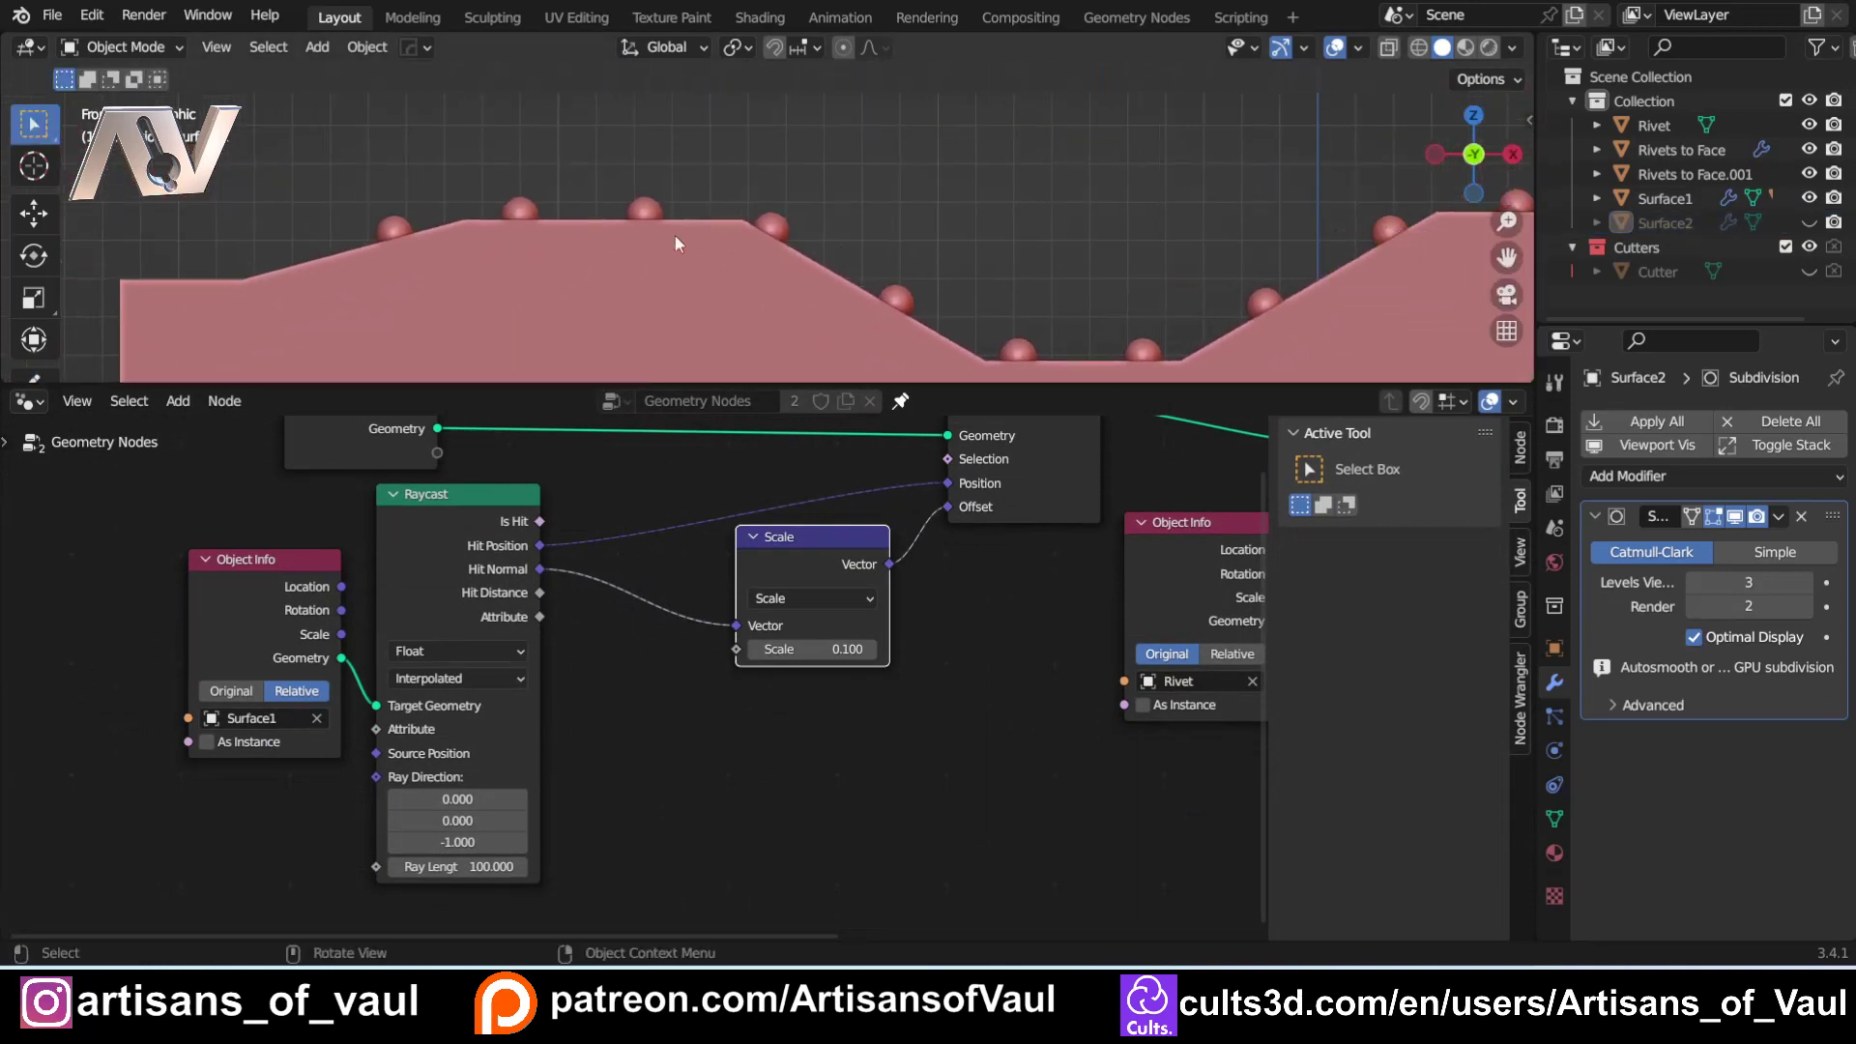
pyautogui.scroll(2, 474, 215)
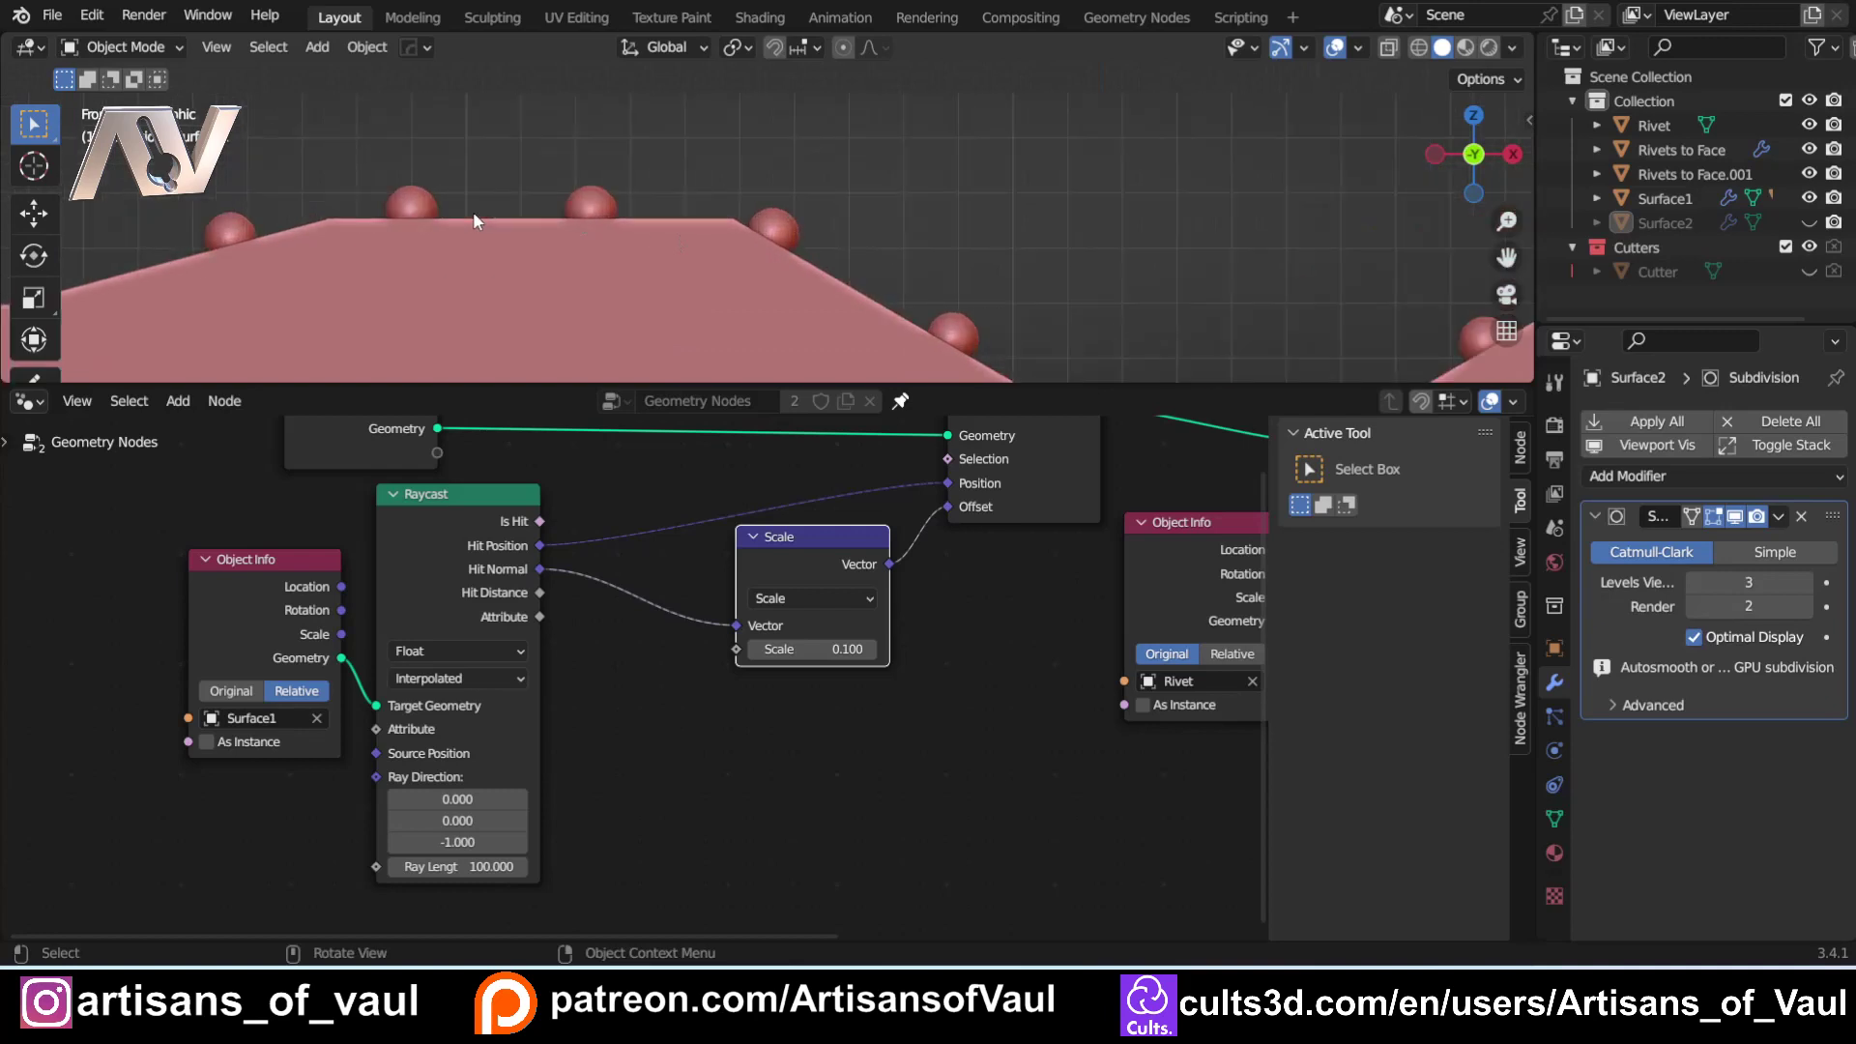
pyautogui.click(620, 216)
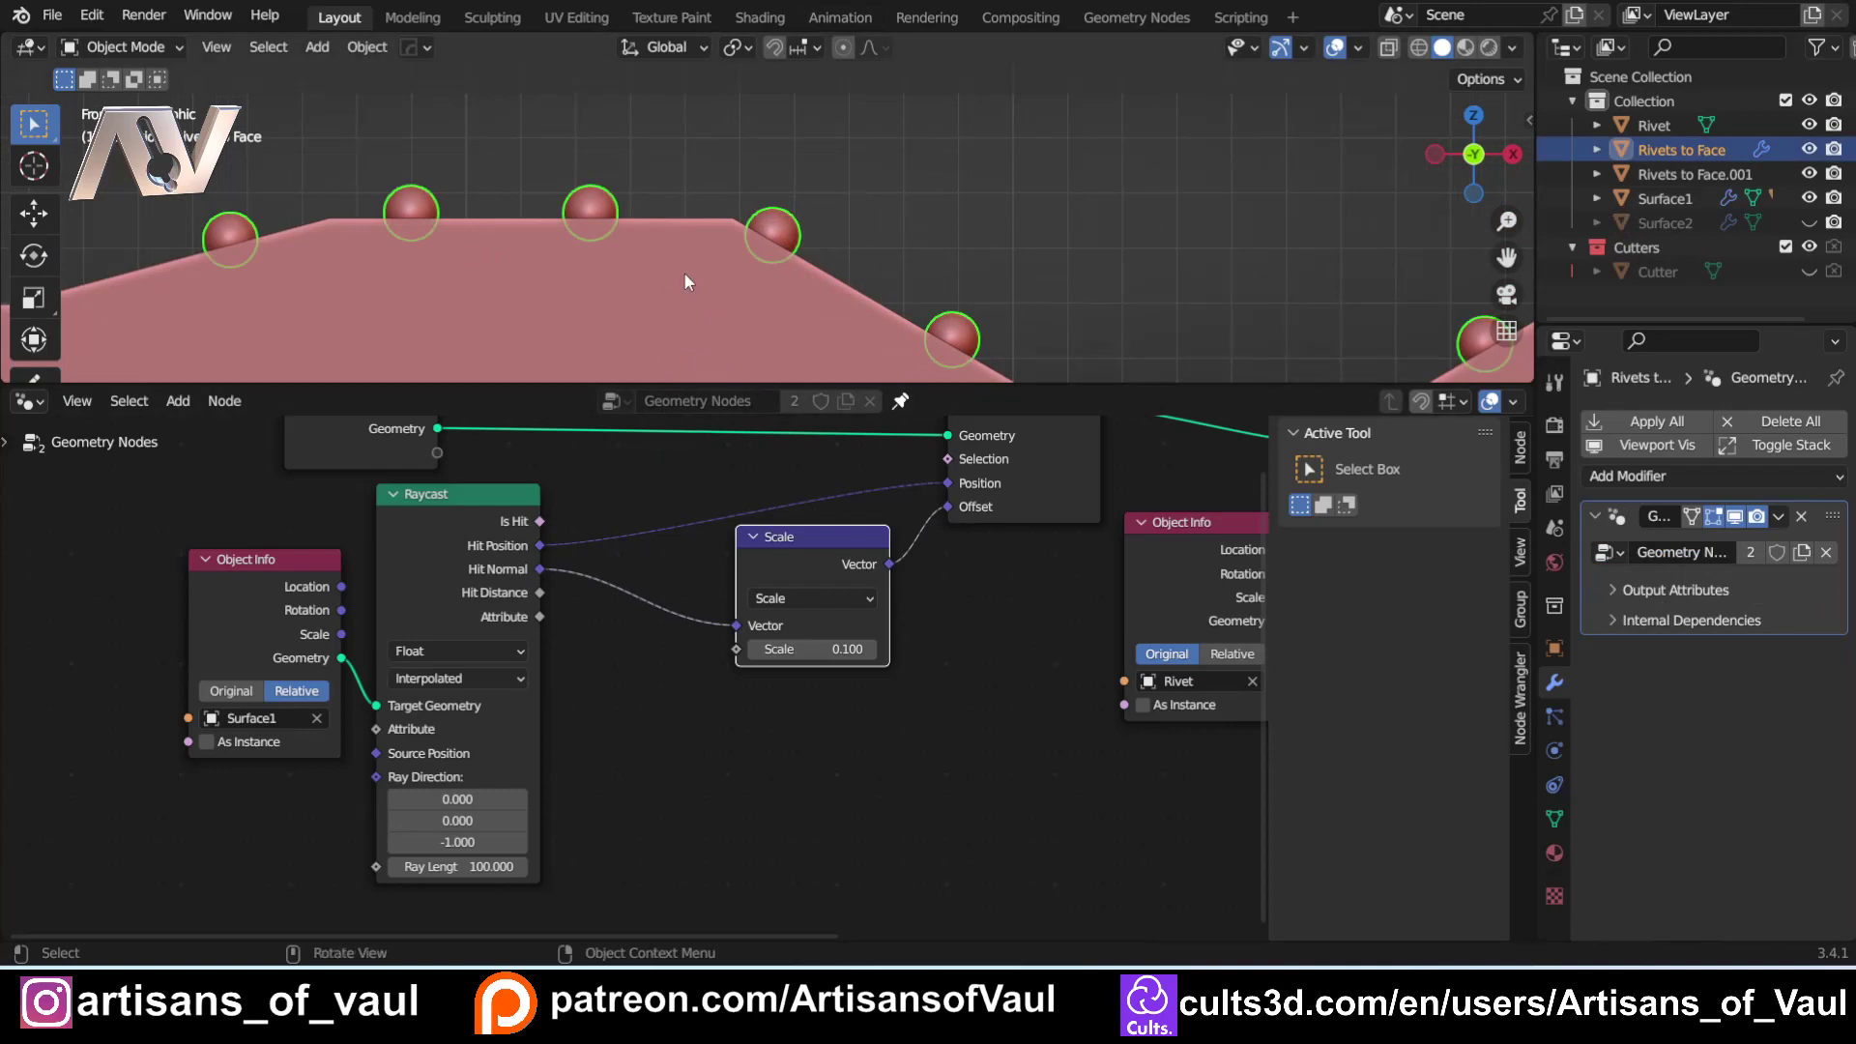
pyautogui.click(1359, 48)
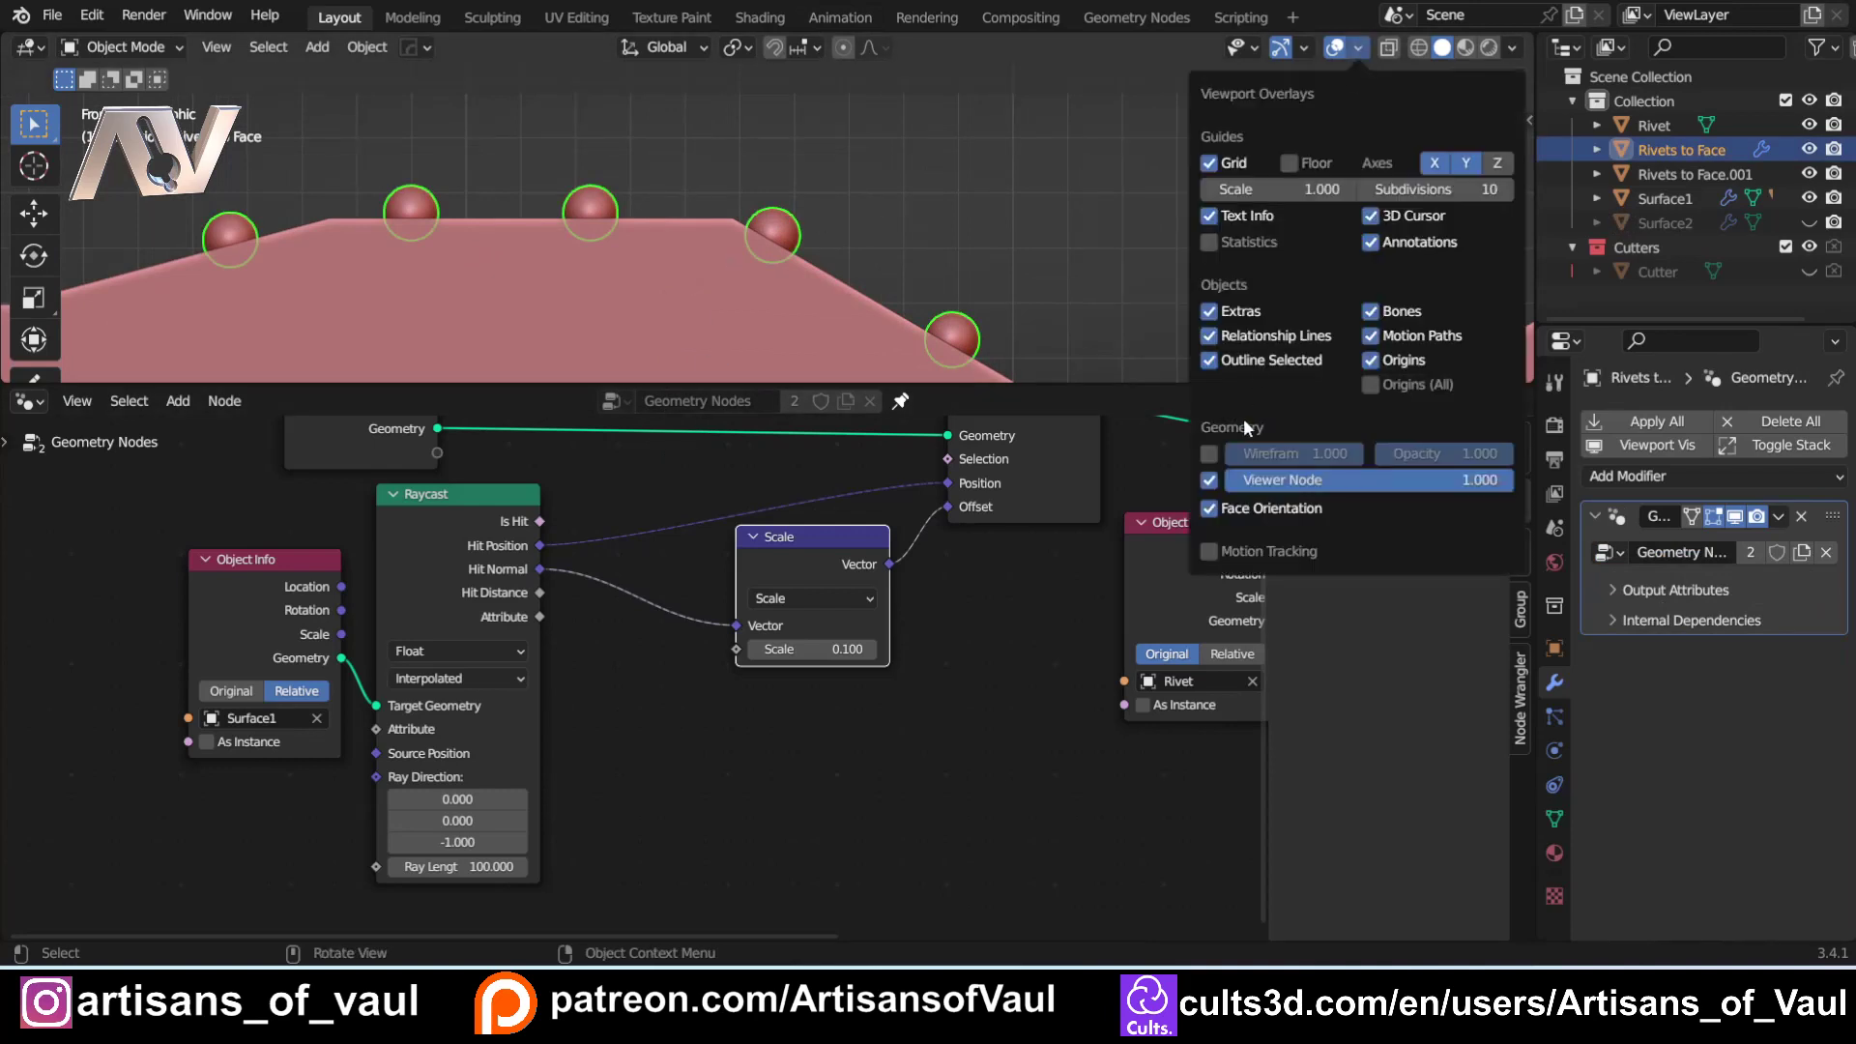
pyautogui.click(1208, 454)
# Compare the rivets' wireframe orientation on Surface1's flat and sloped faces, and review the node tree up to the instancing nodes.
pyautogui.scroll(5, 493, 222)
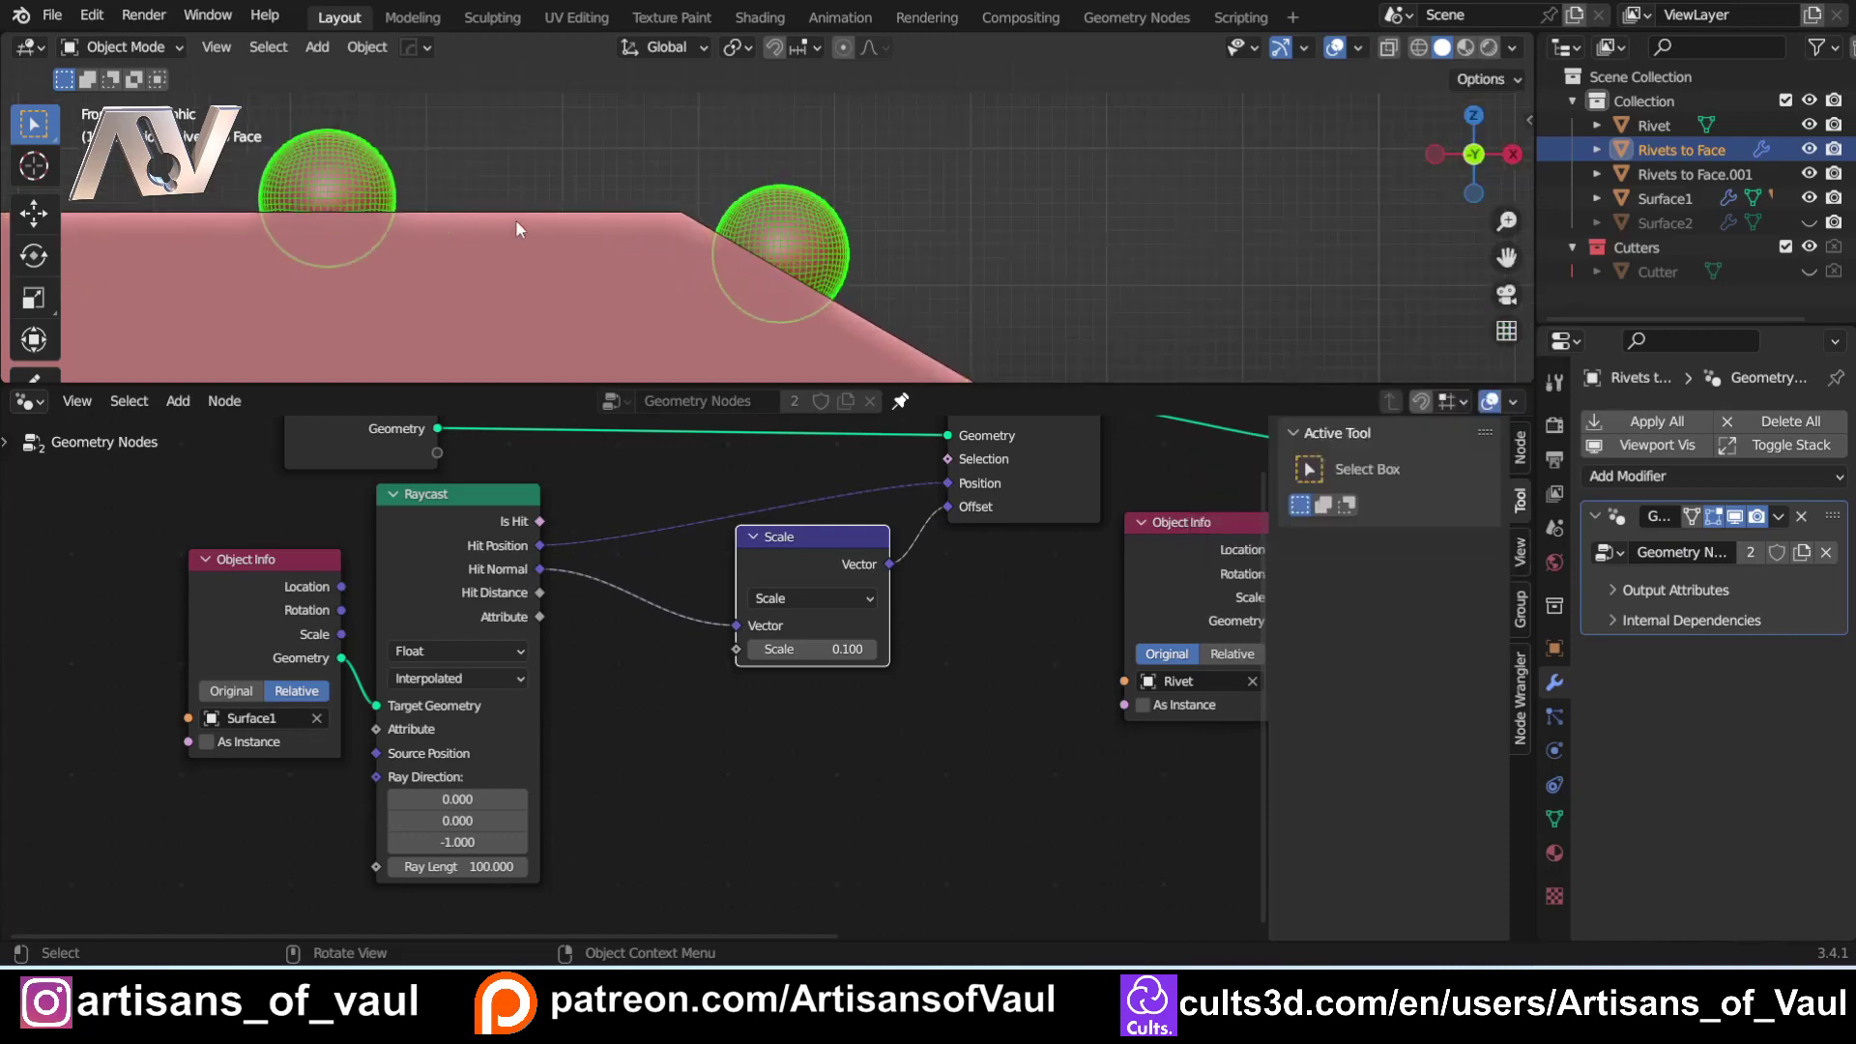
pyautogui.keyDown('shift'); pyautogui.moveTo(242, 164); pyautogui.dragTo(768, 256, button='middle'); pyautogui.keyUp('shift')
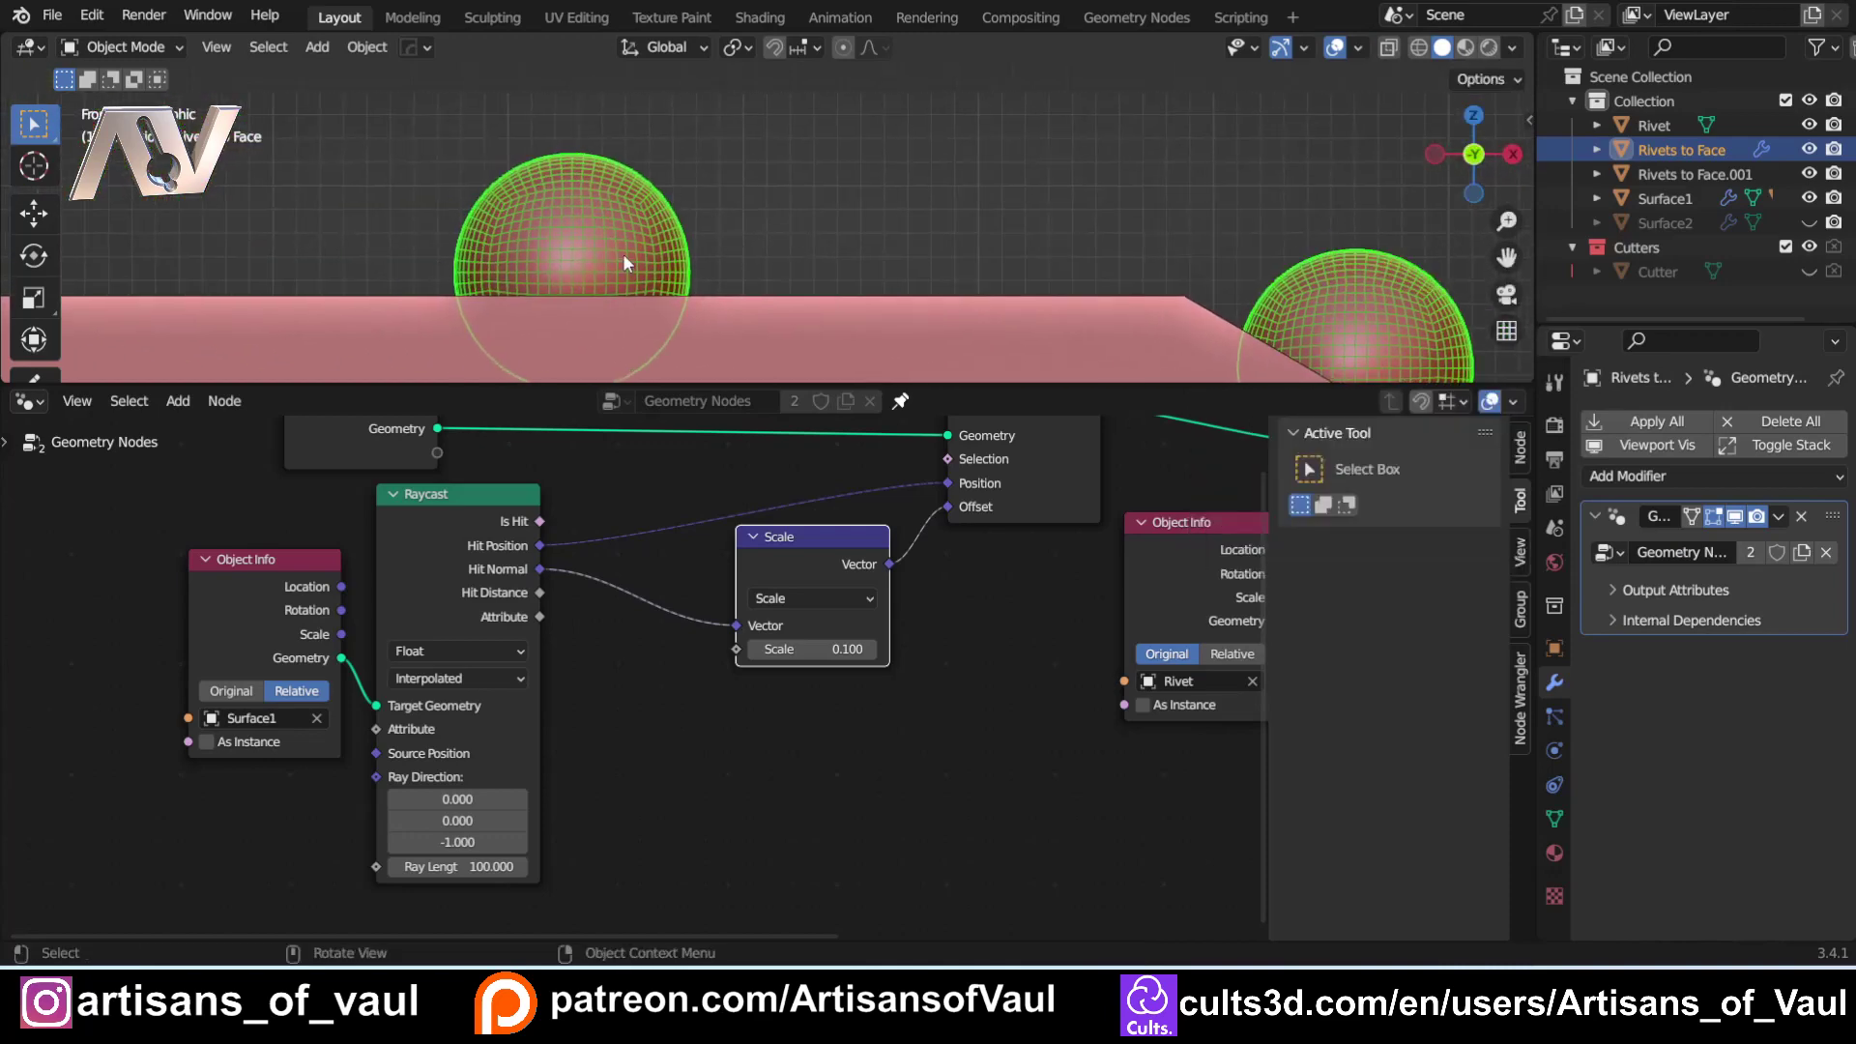
pyautogui.scroll(-3, 657, 242)
pyautogui.keyDown('shift'); pyautogui.moveTo(646, 280); pyautogui.dragTo(882, 178, button='middle'); pyautogui.keyUp('shift')
pyautogui.scroll(5, 674, 160)
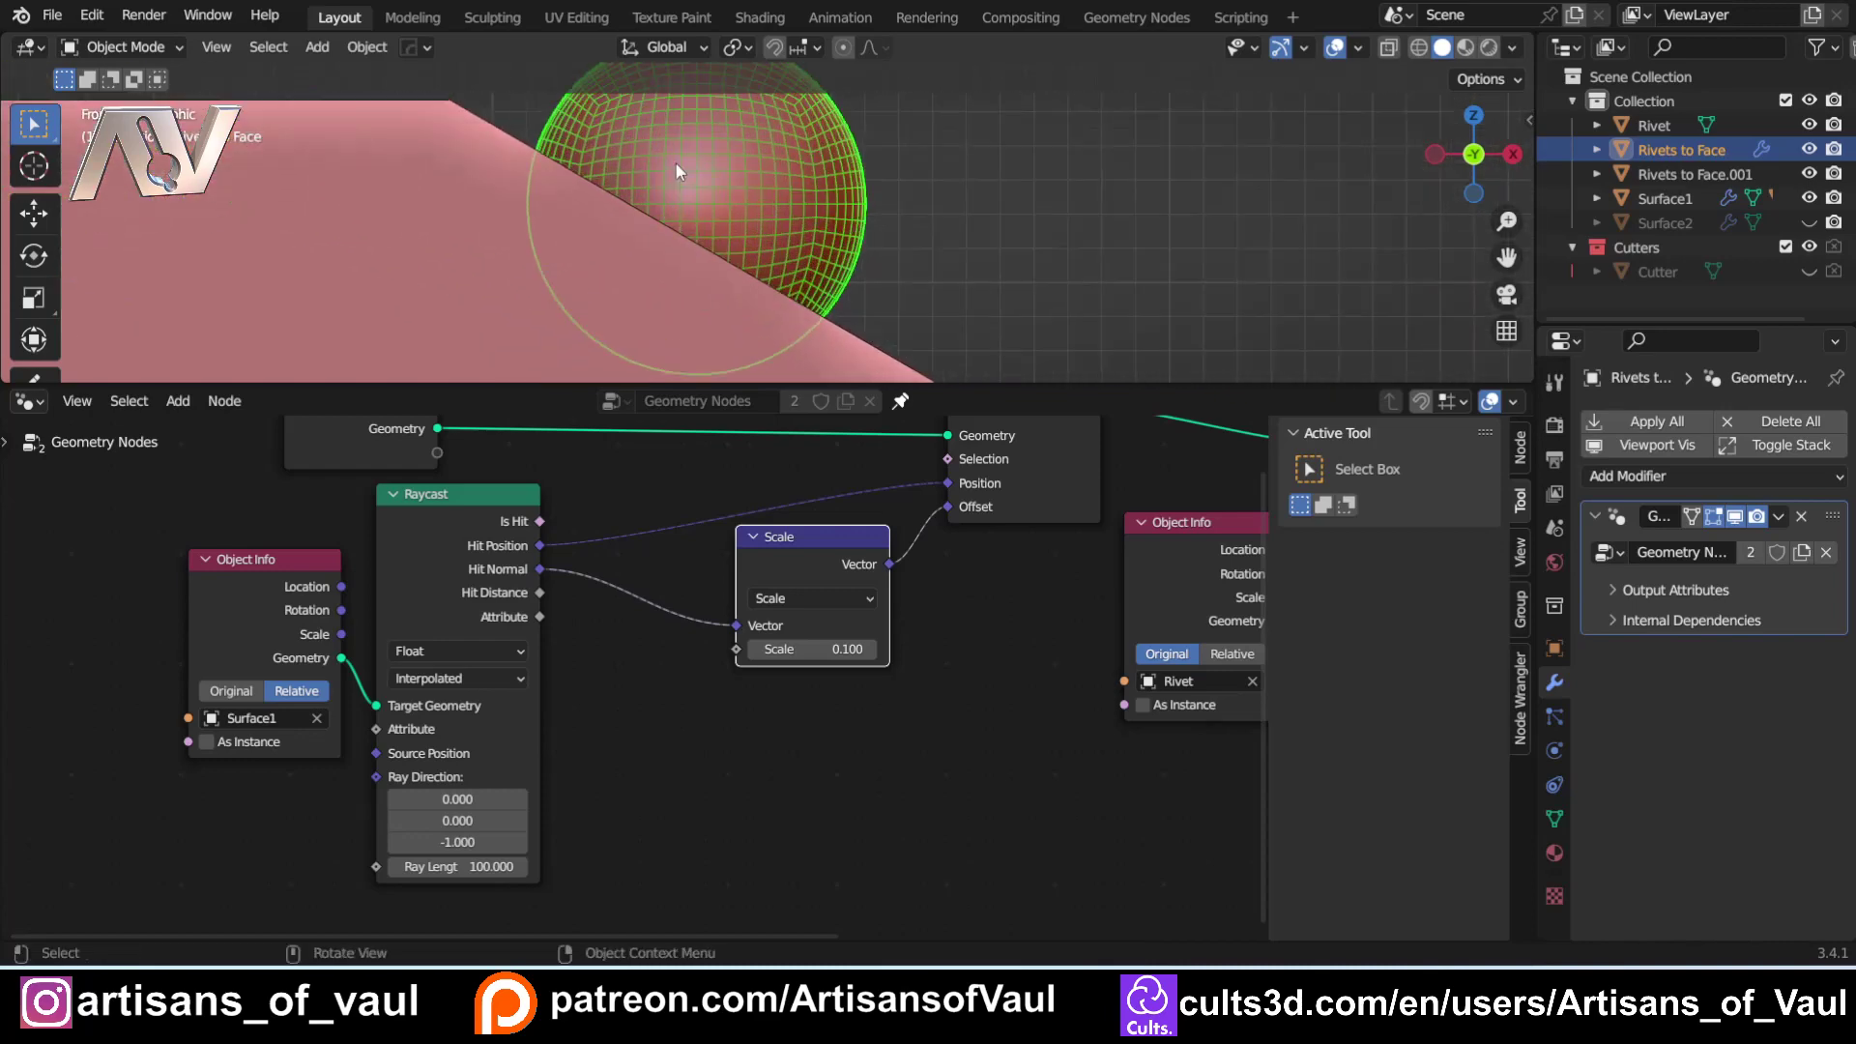
pyautogui.keyDown('shift'); pyautogui.moveTo(675, 160); pyautogui.dragTo(483, 170, button='middle'); pyautogui.keyUp('shift')
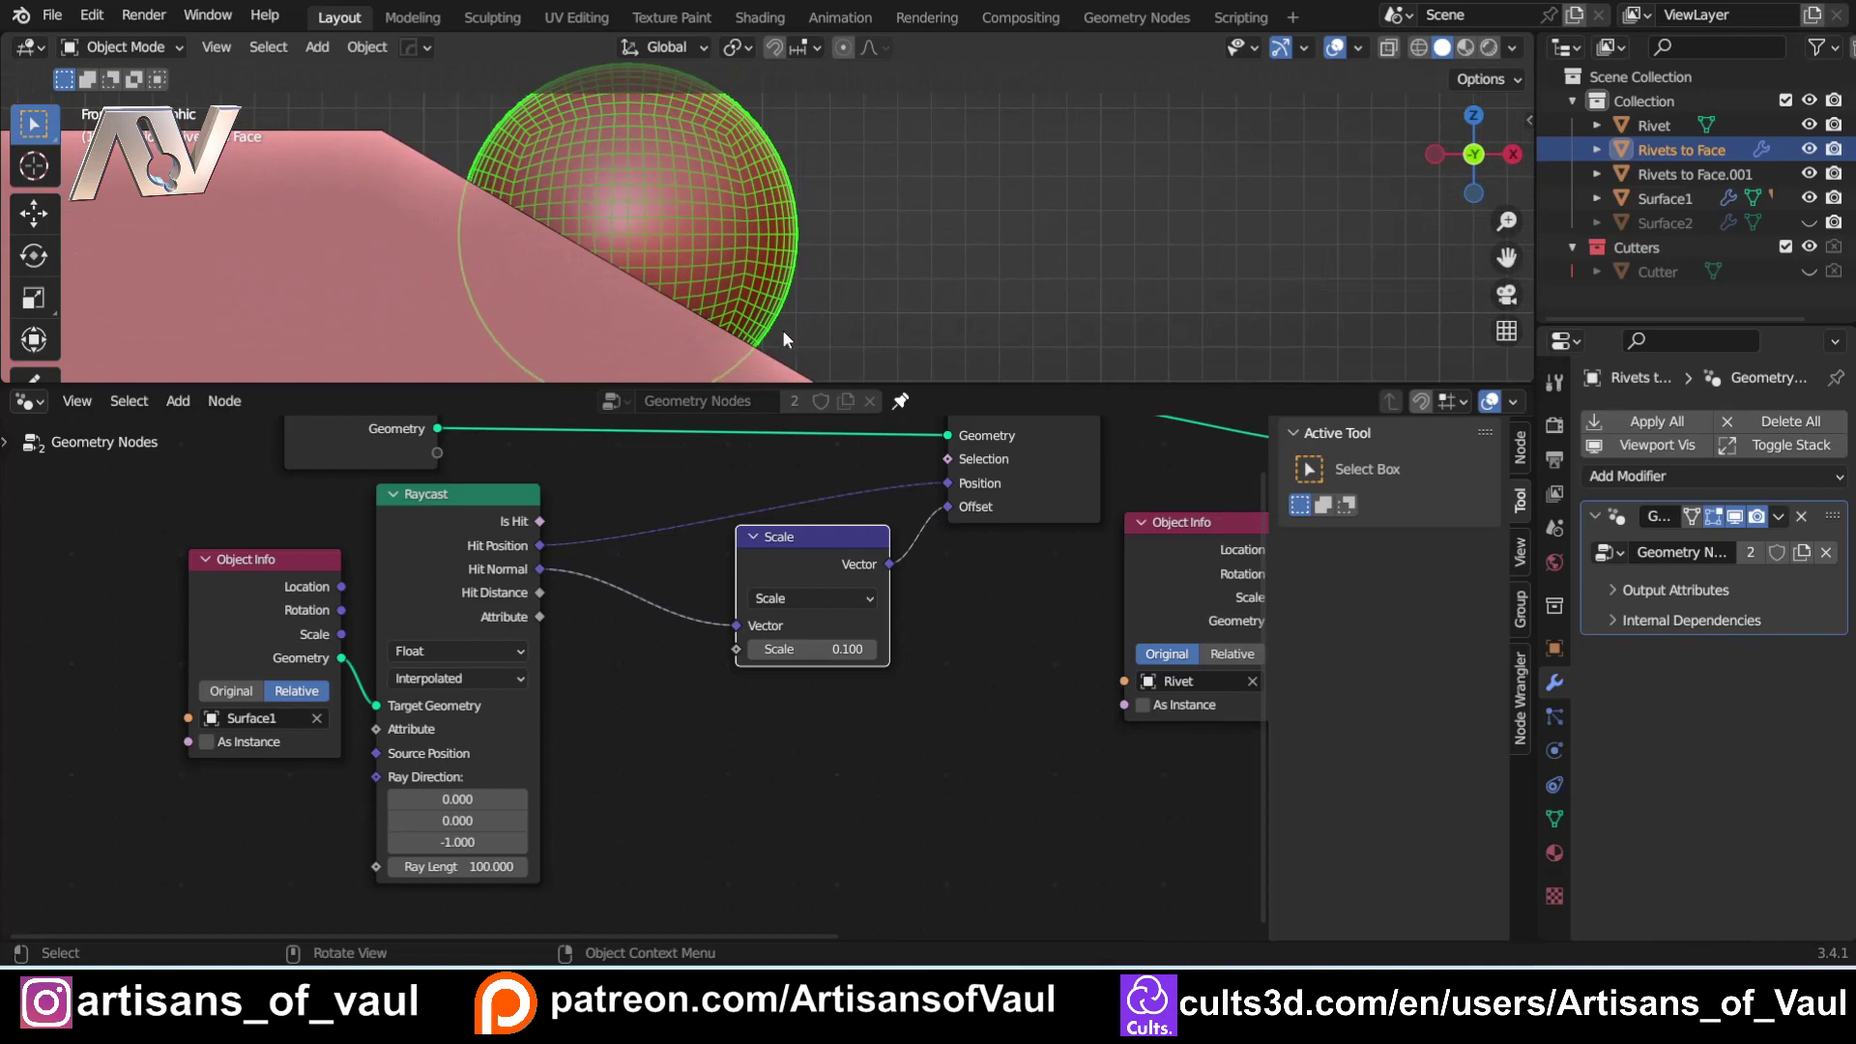
pyautogui.scroll(-4, 781, 329)
pyautogui.keyDown('shift'); pyautogui.moveTo(329, 182); pyautogui.dragTo(549, 230, button='middle'); pyautogui.keyUp('shift')
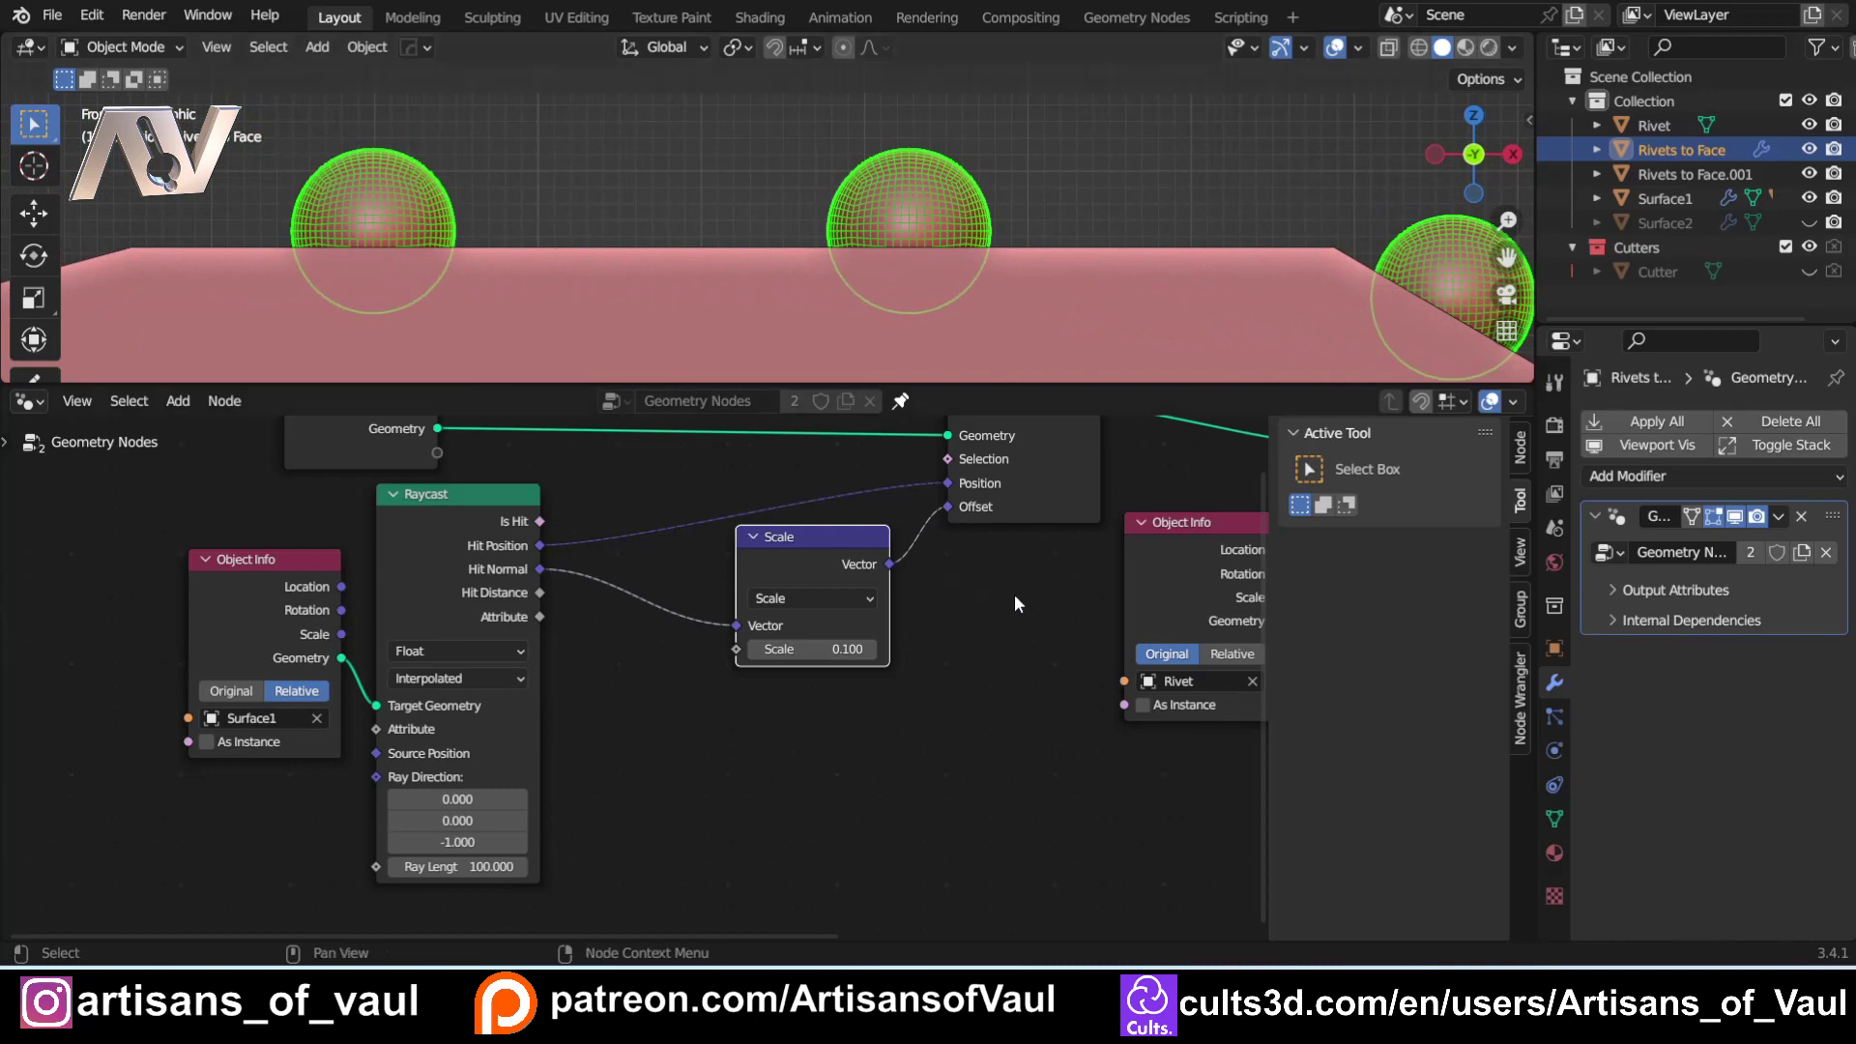
pyautogui.scroll(-1, 1015, 594)
pyautogui.scroll(-1, 960, 607)
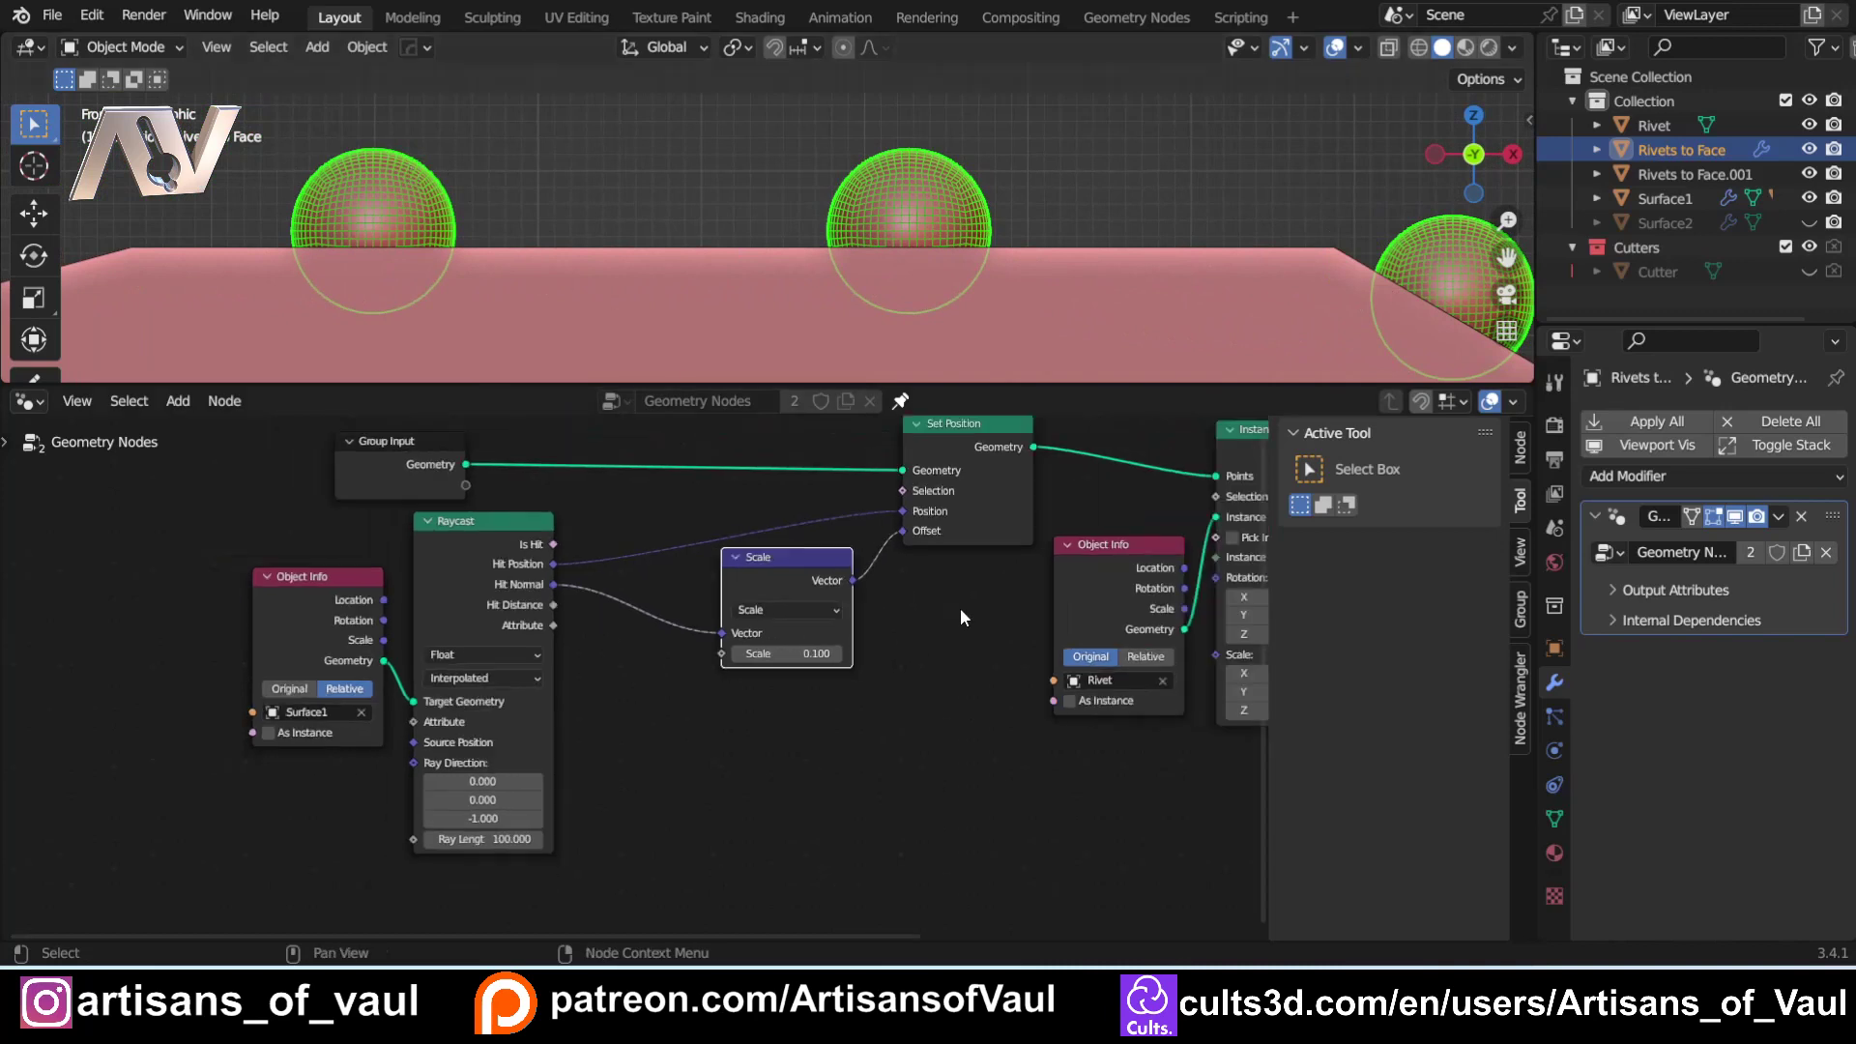
# Hide the node editor sidebar and reposition the Instance on Points and Rivet Object Info nodes to make room for rotation nodes.
pyautogui.press('n')
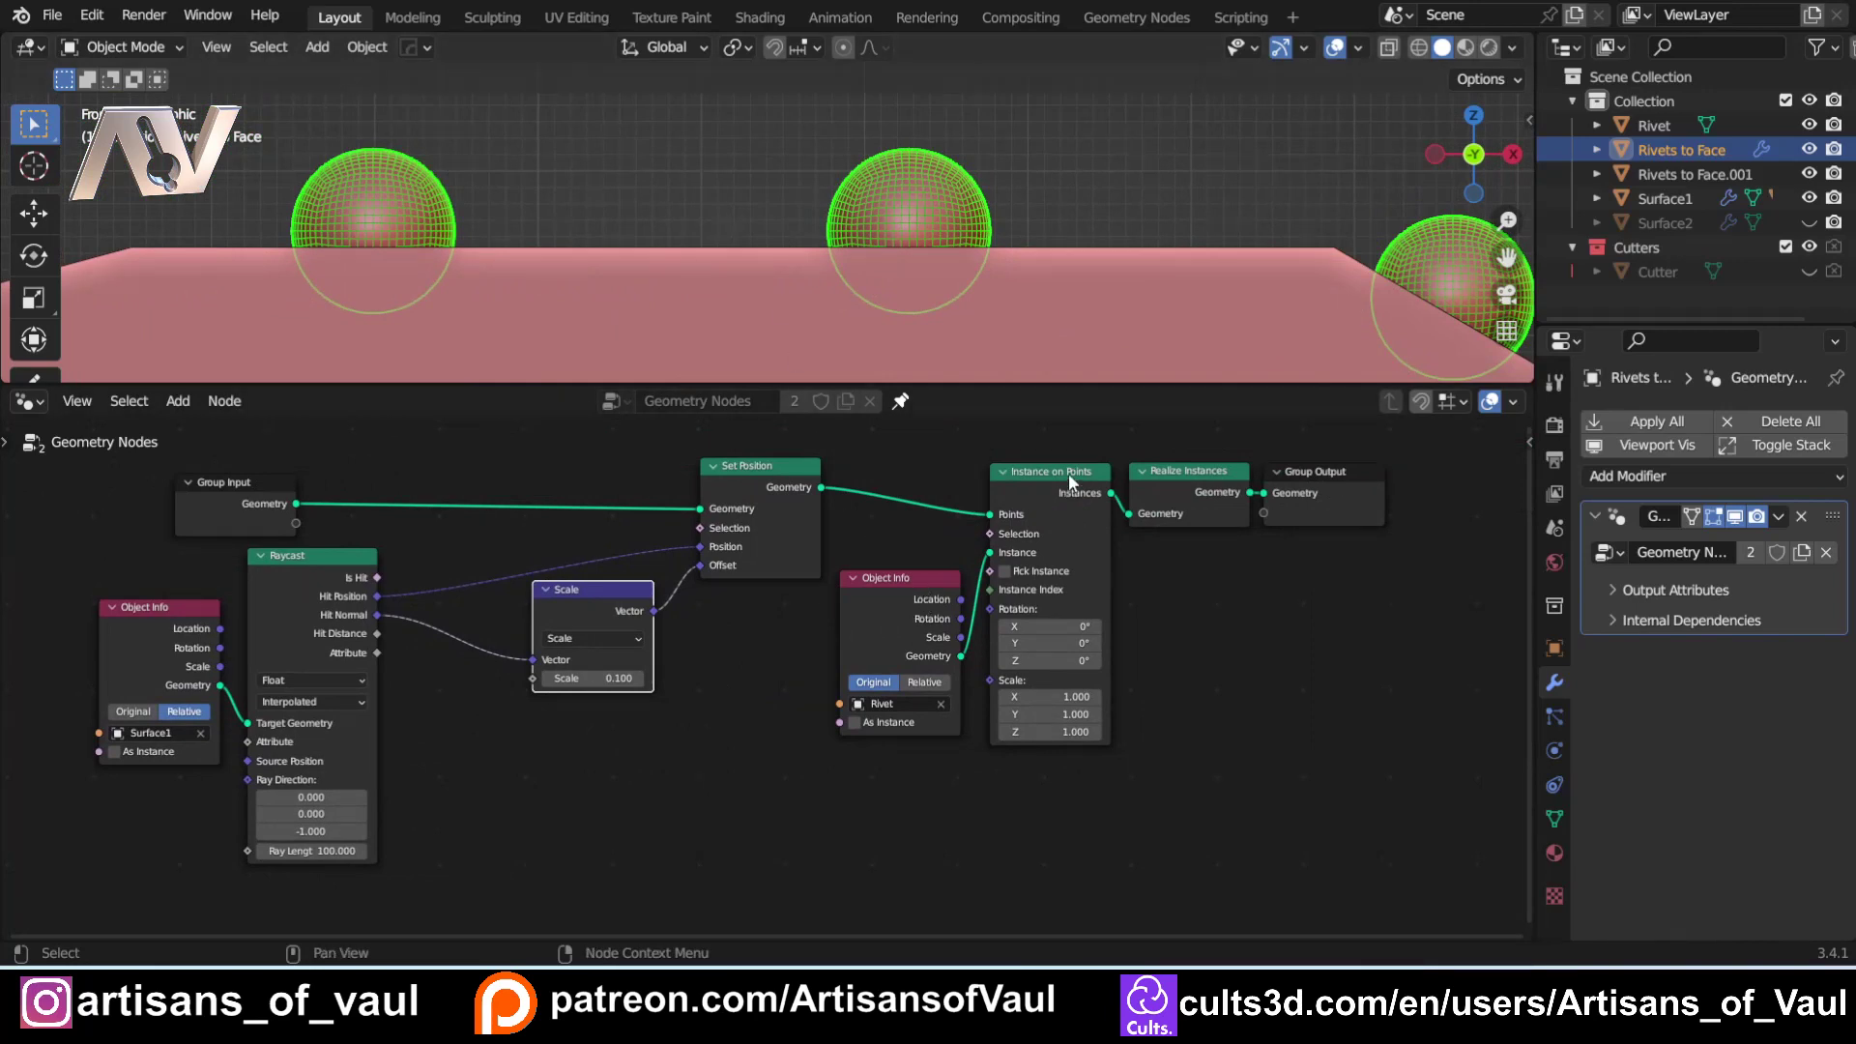
pyautogui.moveTo(1069, 472); pyautogui.dragTo(1074, 527)
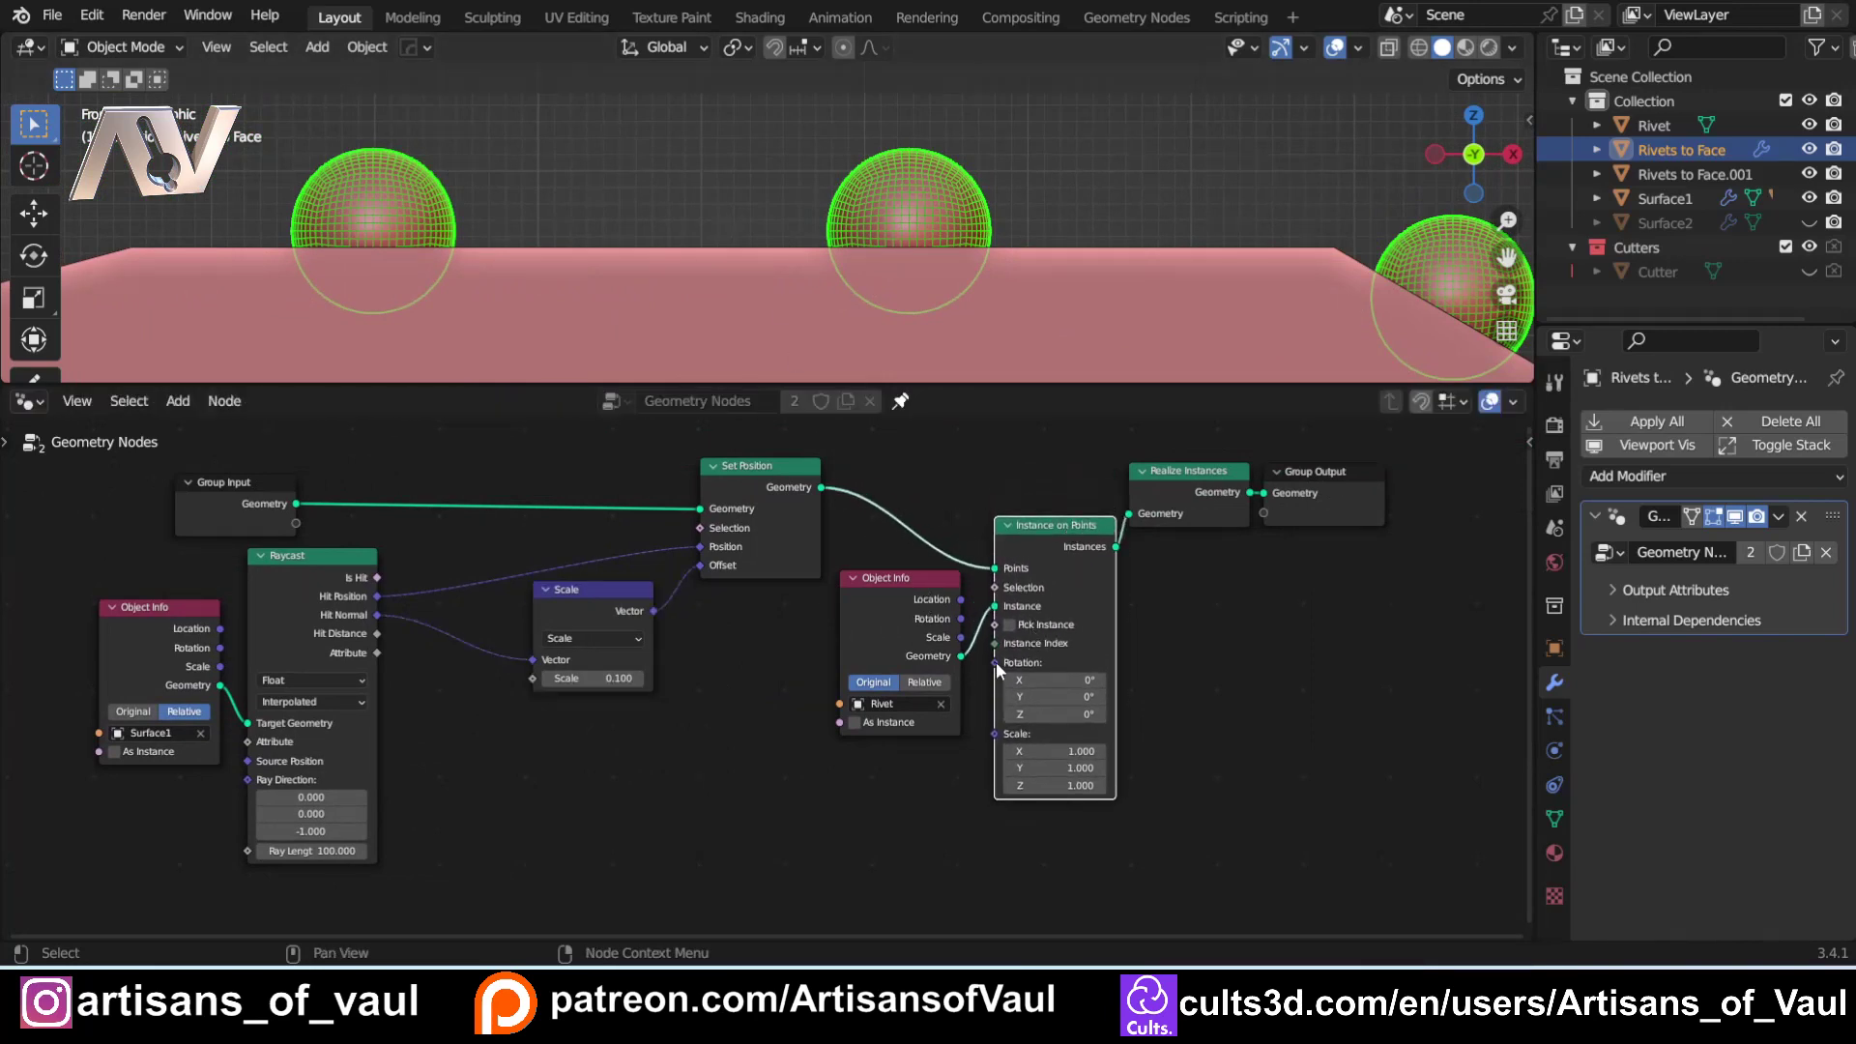
pyautogui.moveTo(919, 584); pyautogui.dragTo(807, 591)
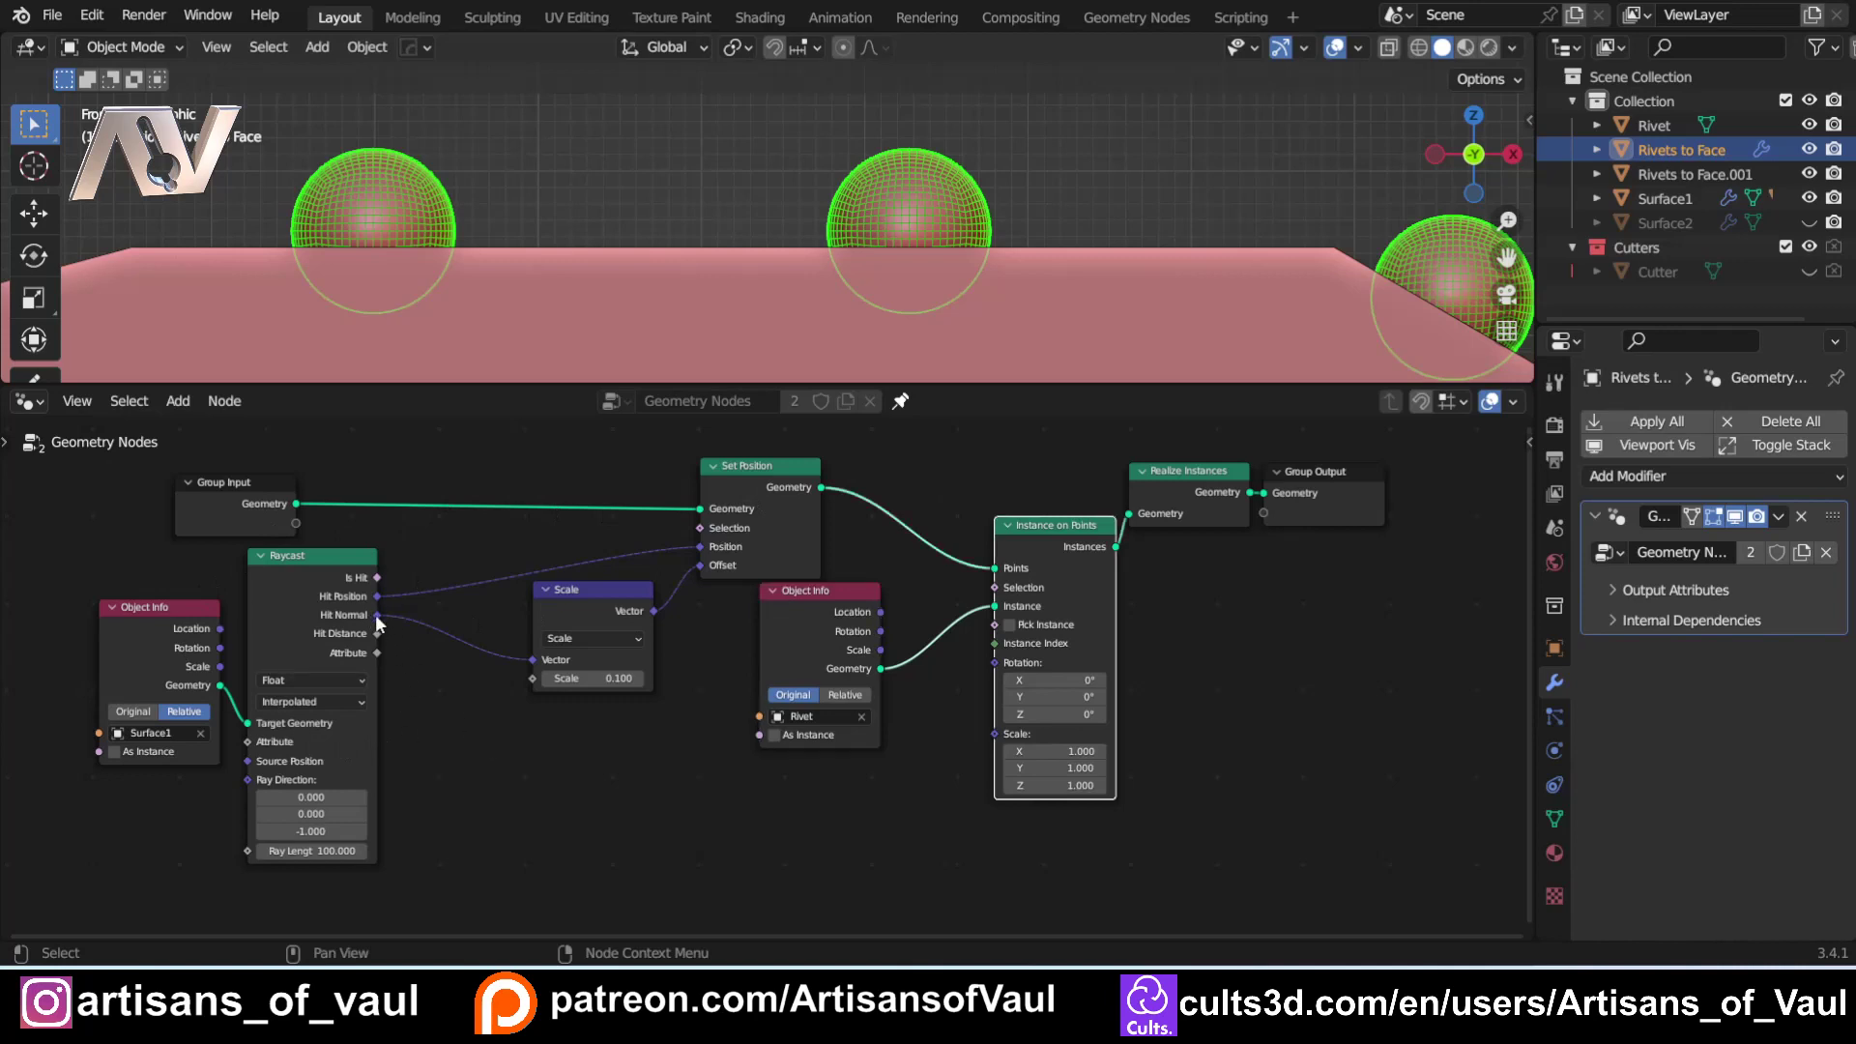
# Add an Align Euler to Vector node with the Raycast's Hit Normal feeding its Rotation input, placed below the Rivet Object Info node.
pyautogui.moveTo(376, 617)
pyautogui.moveTo(376, 615); pyautogui.dragTo(709, 839)
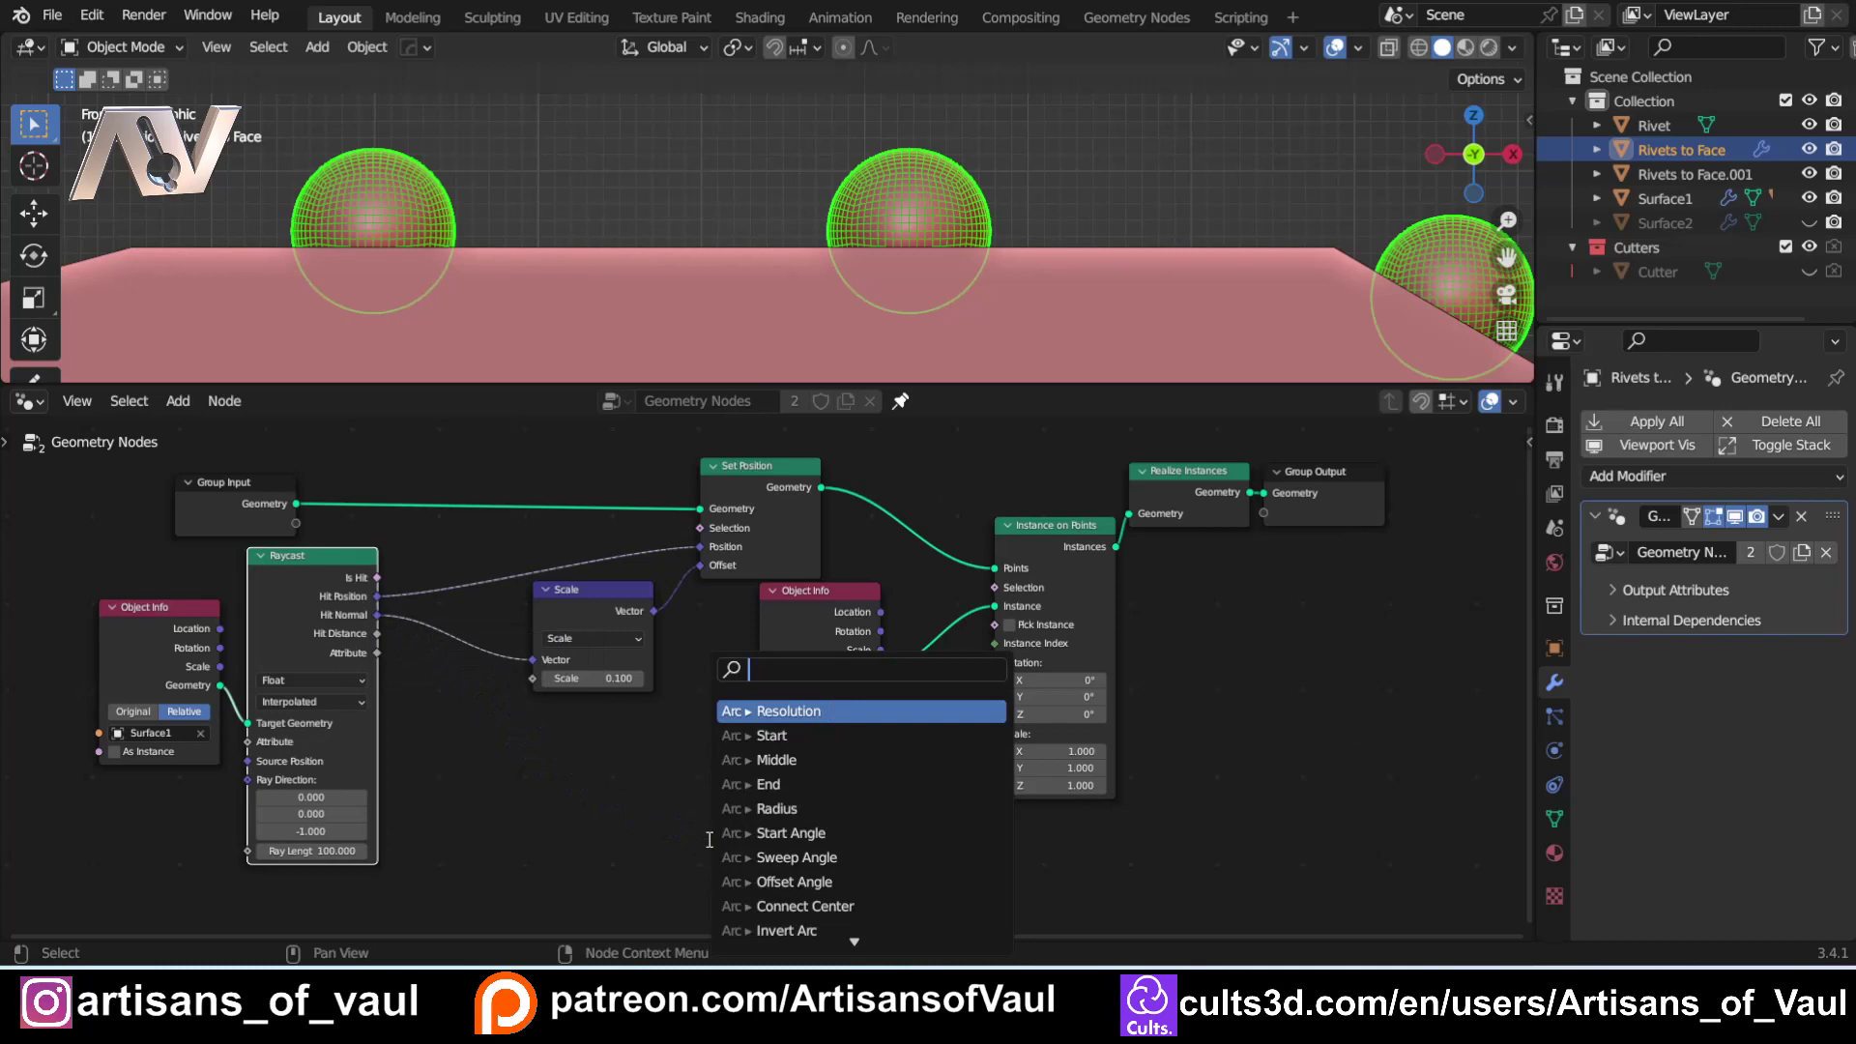
pyautogui.write('al')
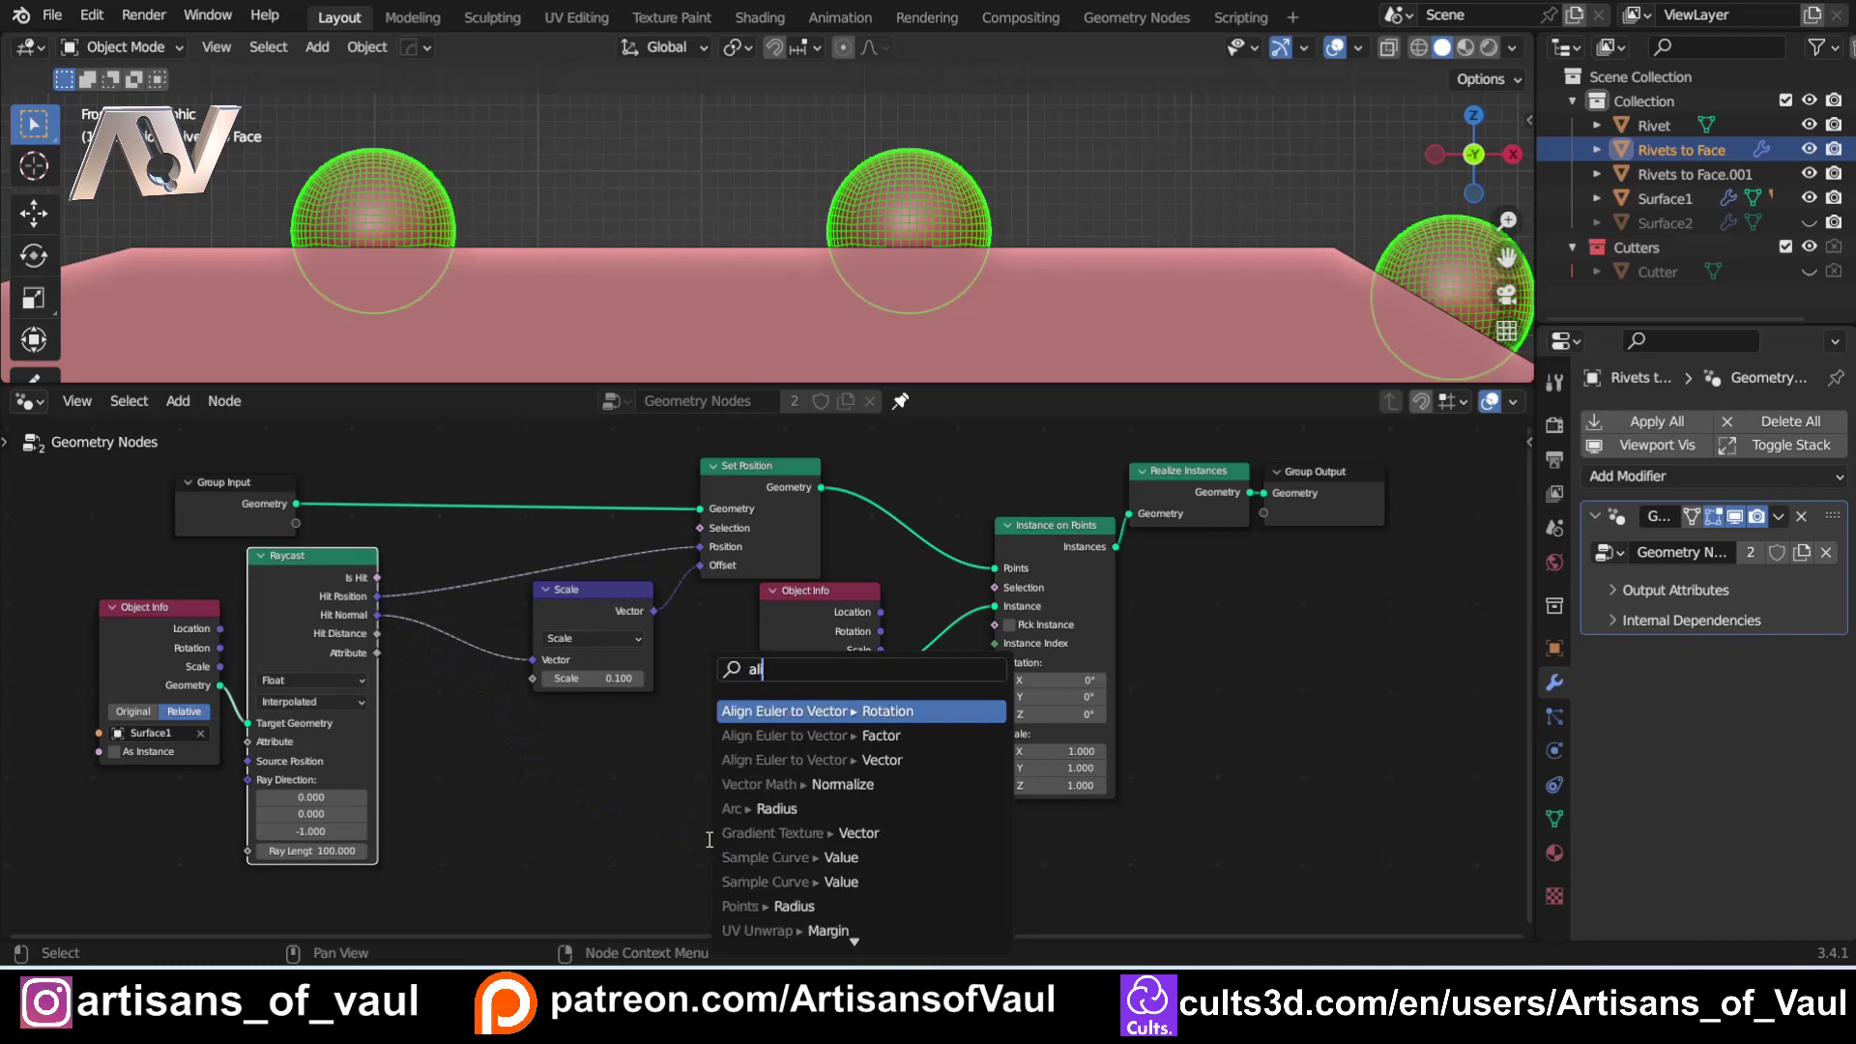
pyautogui.write('ig')
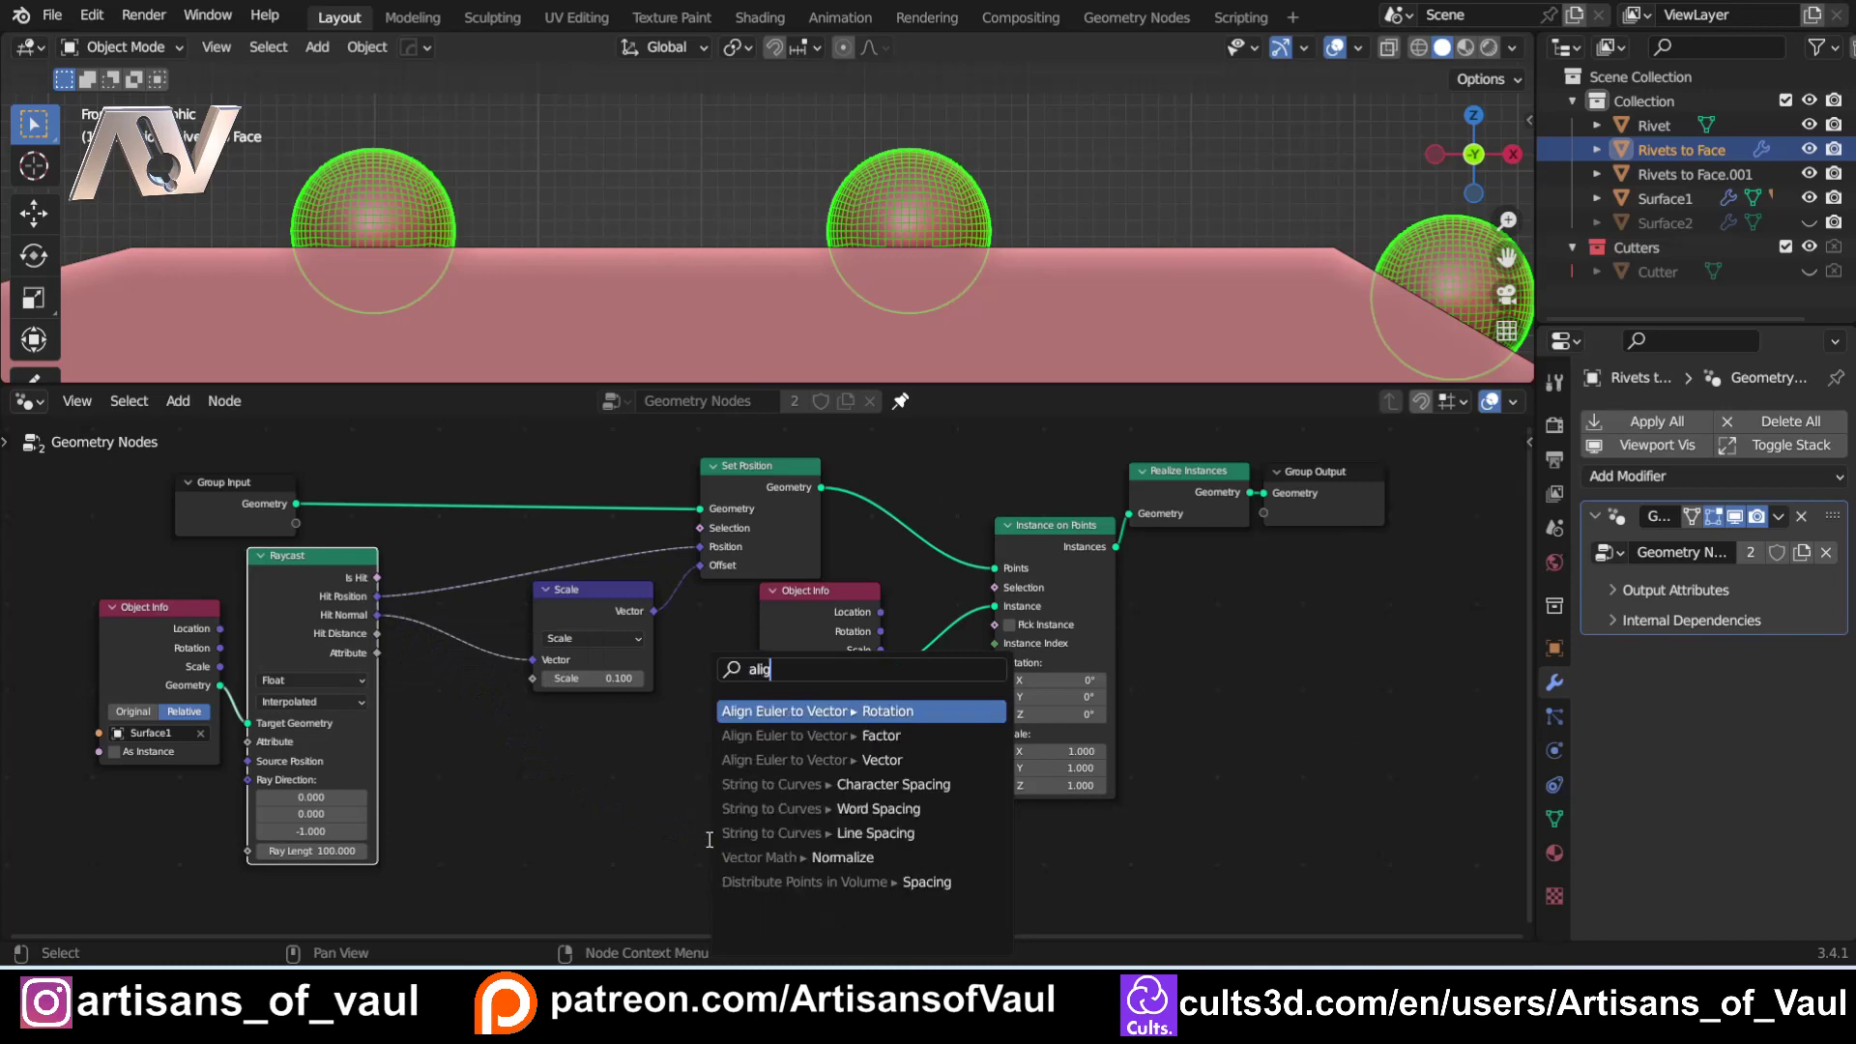
pyautogui.click(781, 715)
pyautogui.click(815, 796)
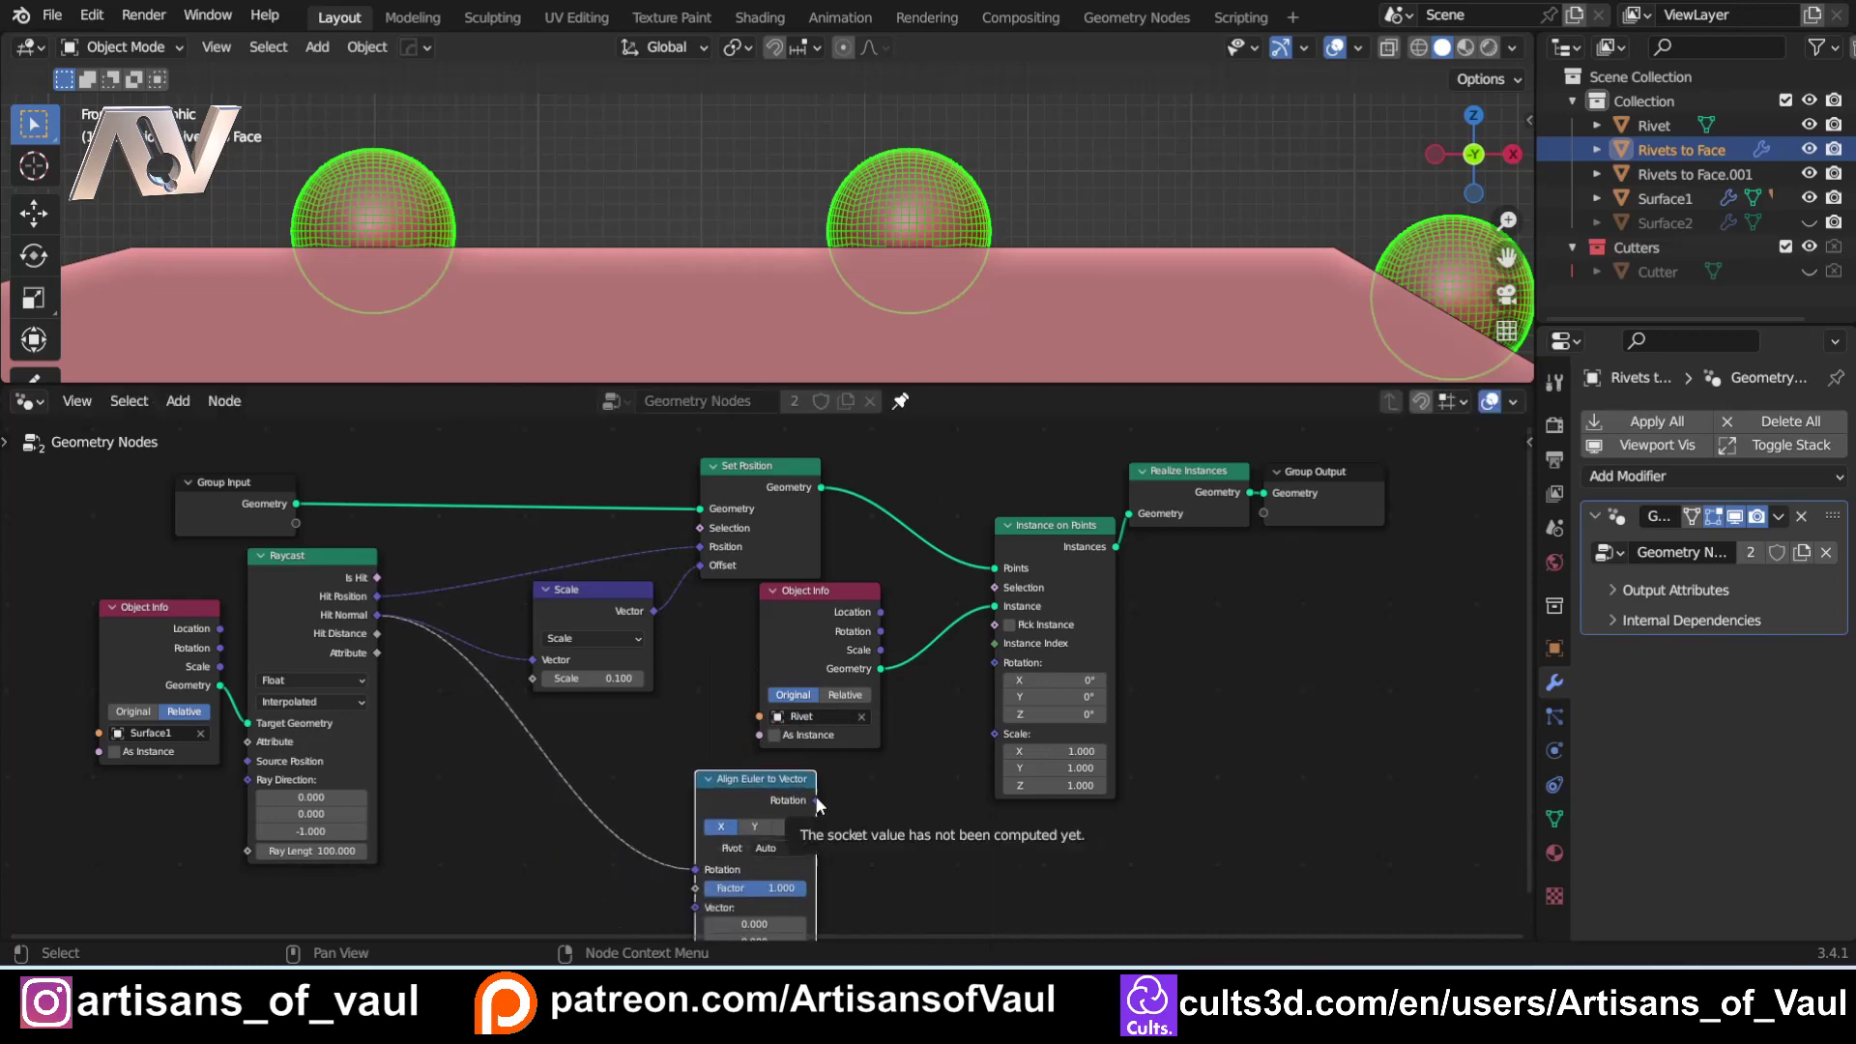
# Link the Align Euler to Vector rotation into Instance on Points' Rotation and compare the rivets on Surface1's flat and sloped faces.
pyautogui.moveTo(817, 801); pyautogui.dragTo(995, 664)
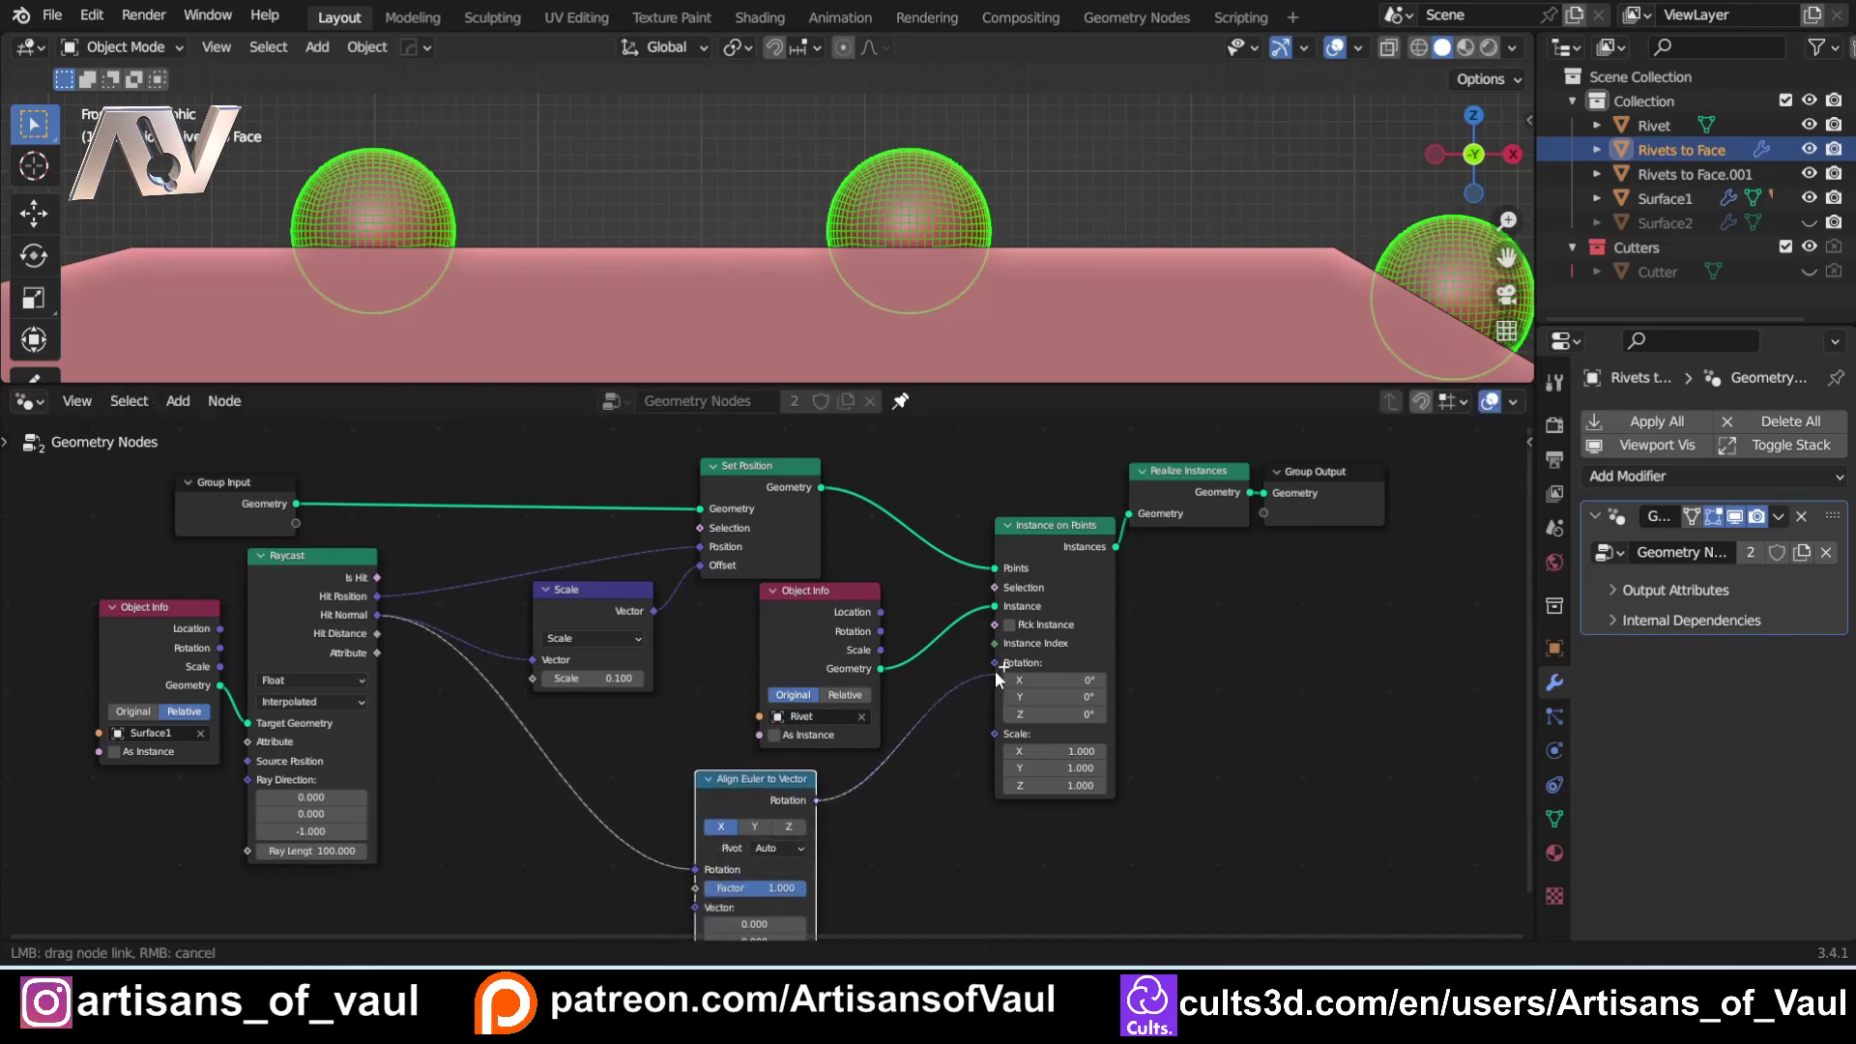
pyautogui.scroll(-2, 1087, 275)
pyautogui.moveTo(1087, 274); pyautogui.dragTo(741, 211, button='middle')
pyautogui.scroll(2, 856, 201)
pyautogui.keyDown('shift'); pyautogui.moveTo(857, 201); pyautogui.dragTo(938, 266, button='middle'); pyautogui.keyUp('shift')
pyautogui.keyDown('shift'); pyautogui.moveTo(315, 198); pyautogui.dragTo(679, 286, button='middle'); pyautogui.keyUp('shift')
pyautogui.scroll(2, 679, 287)
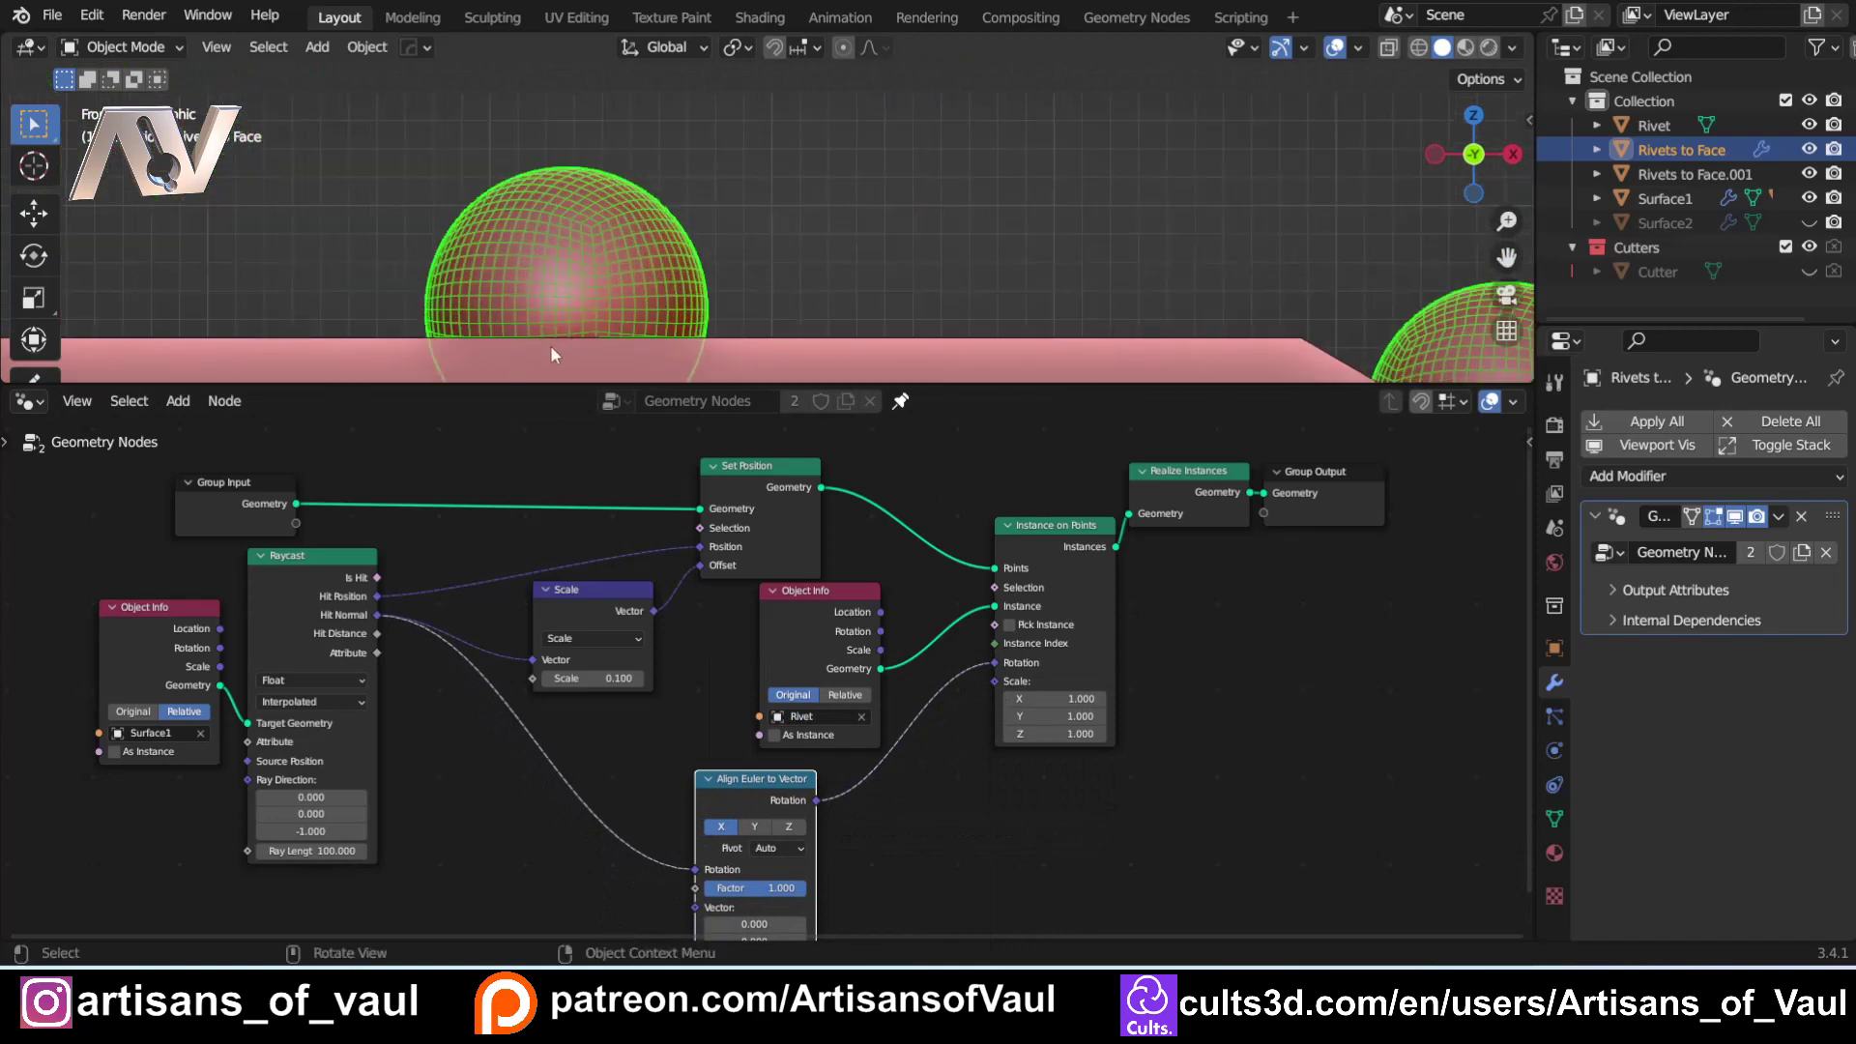
pyautogui.scroll(-2, 551, 355)
pyautogui.keyDown('shift'); pyautogui.moveTo(808, 290); pyautogui.dragTo(973, 271, button='middle'); pyautogui.keyUp('shift')
pyautogui.scroll(2, 816, 257)
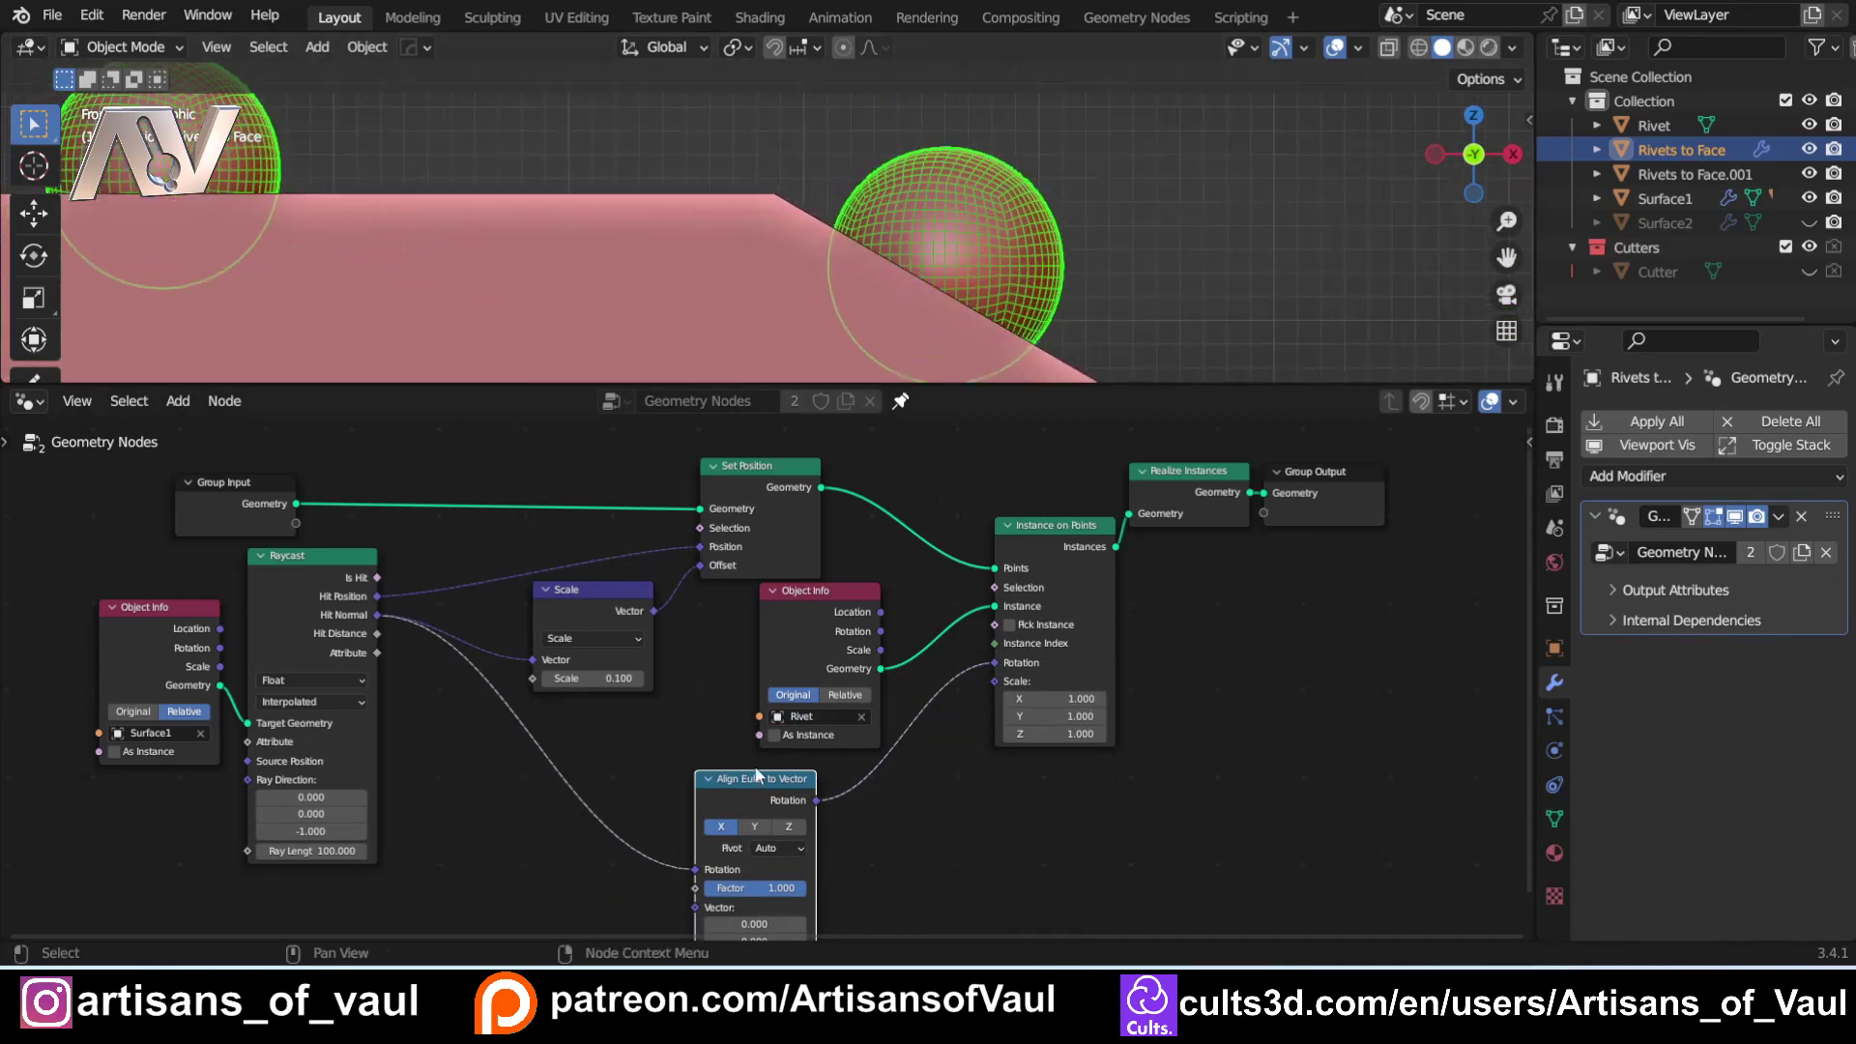
# Try the Z alignment axis on the Align Euler to Vector node and return it to X.
pyautogui.scroll(-1, 854, 782)
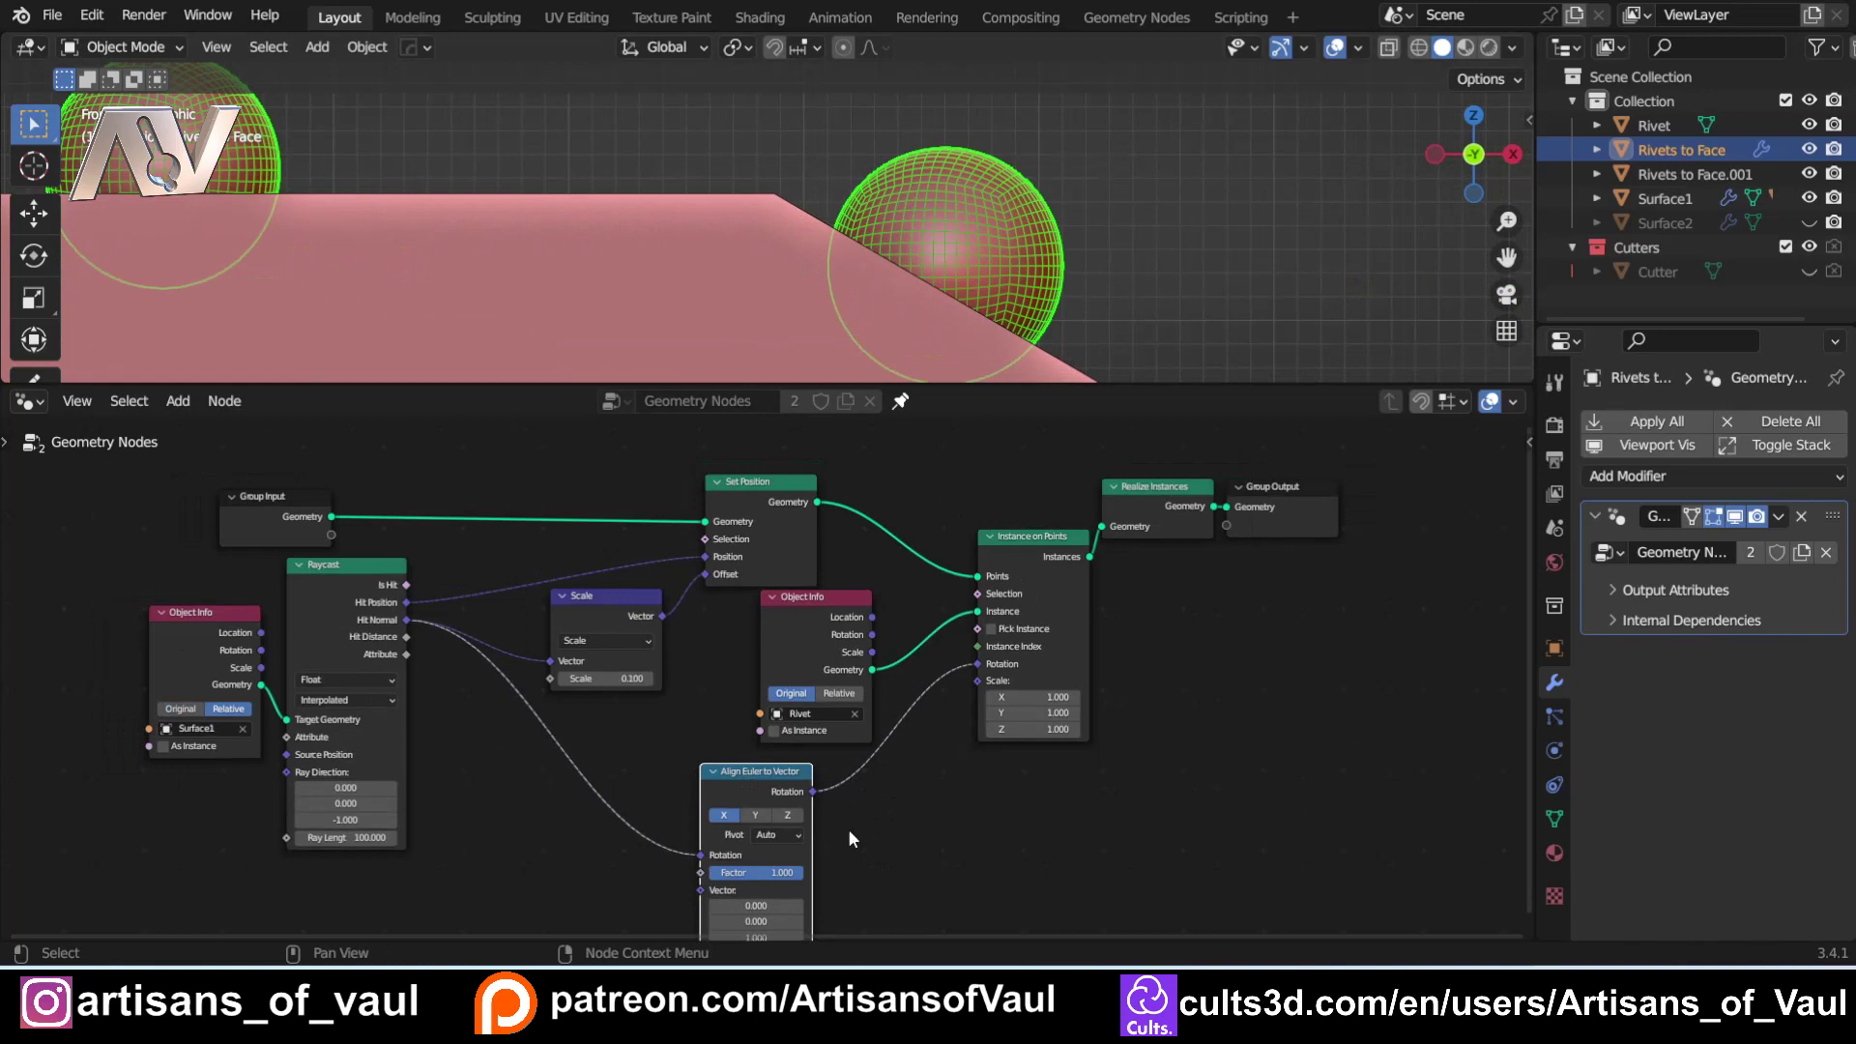
pyautogui.scroll(1, 849, 828)
pyautogui.moveTo(848, 828); pyautogui.dragTo(877, 670, button='middle')
pyautogui.scroll(2, 925, 689)
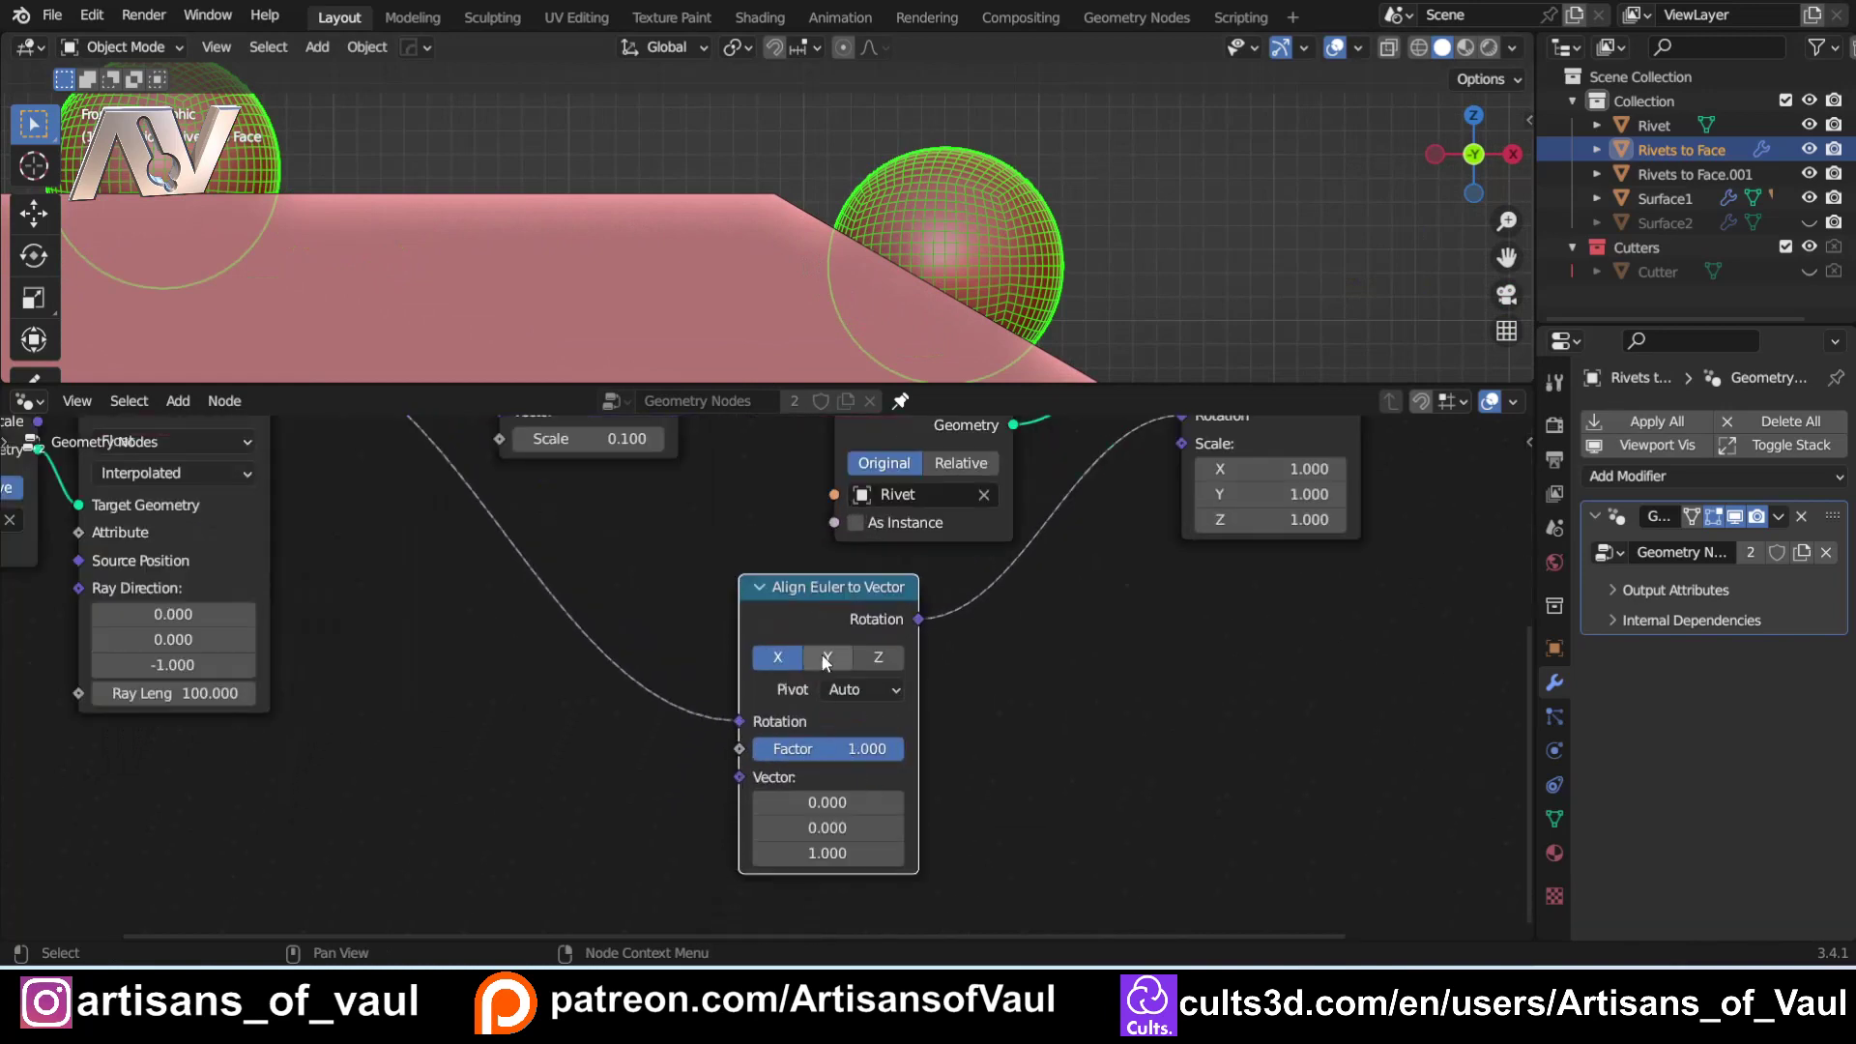
pyautogui.click(878, 657)
pyautogui.click(764, 659)
pyautogui.keyDown('shift'); pyautogui.scroll(-1, 664, 530); pyautogui.keyUp('shift')
pyautogui.scroll(-1, 688, 524)
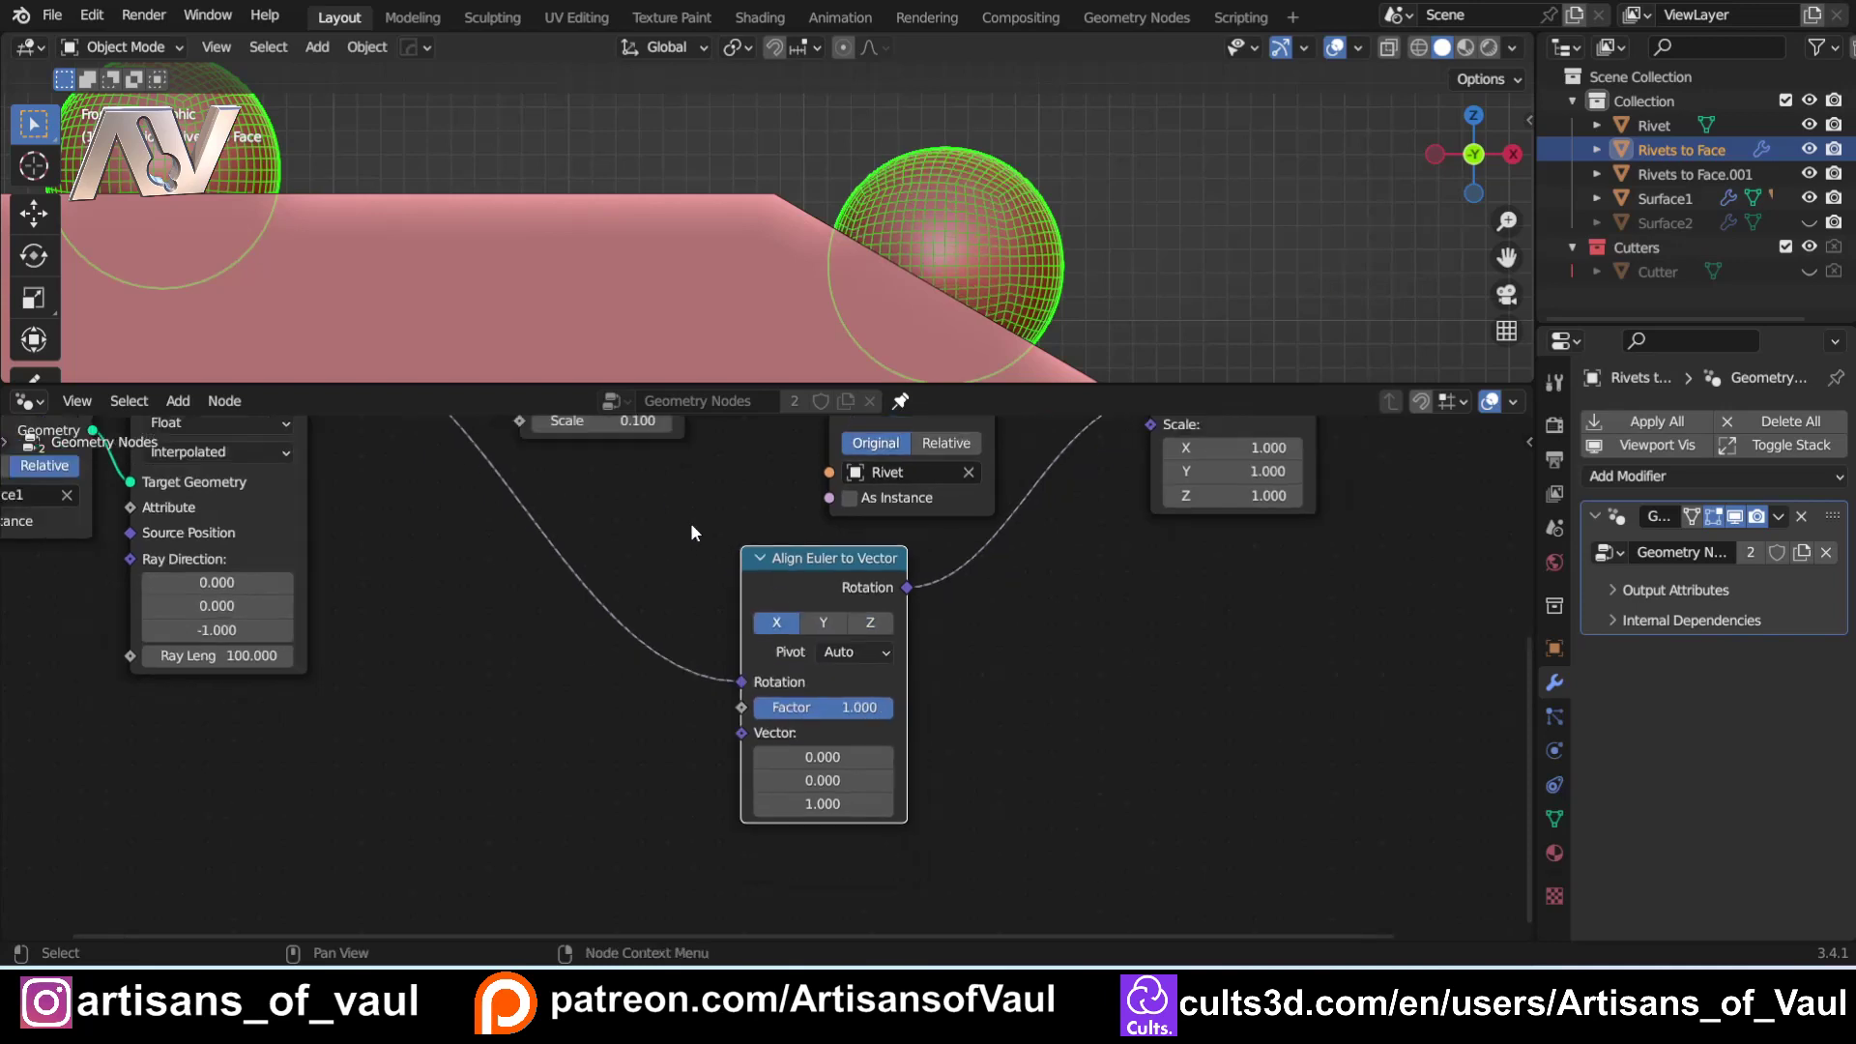
pyautogui.scroll(-1, 747, 480)
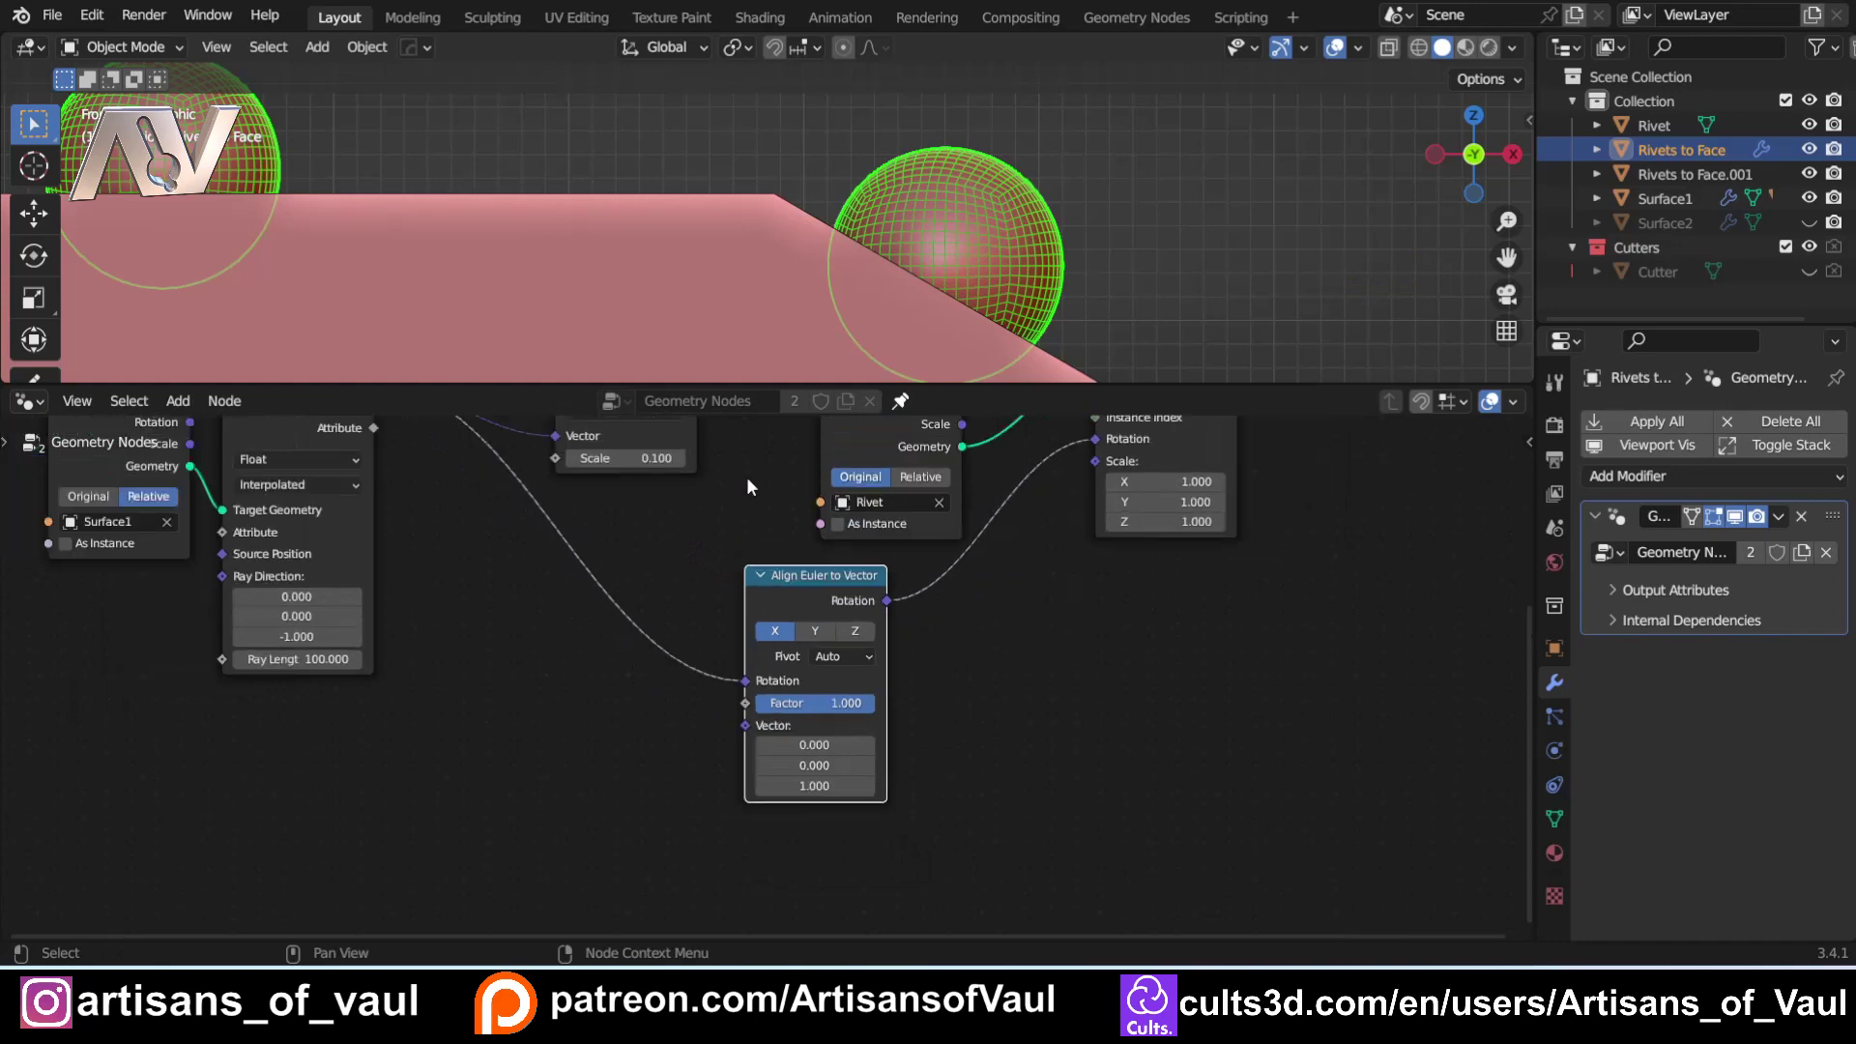
pyautogui.moveTo(748, 445); pyautogui.dragTo(728, 547, button='middle')
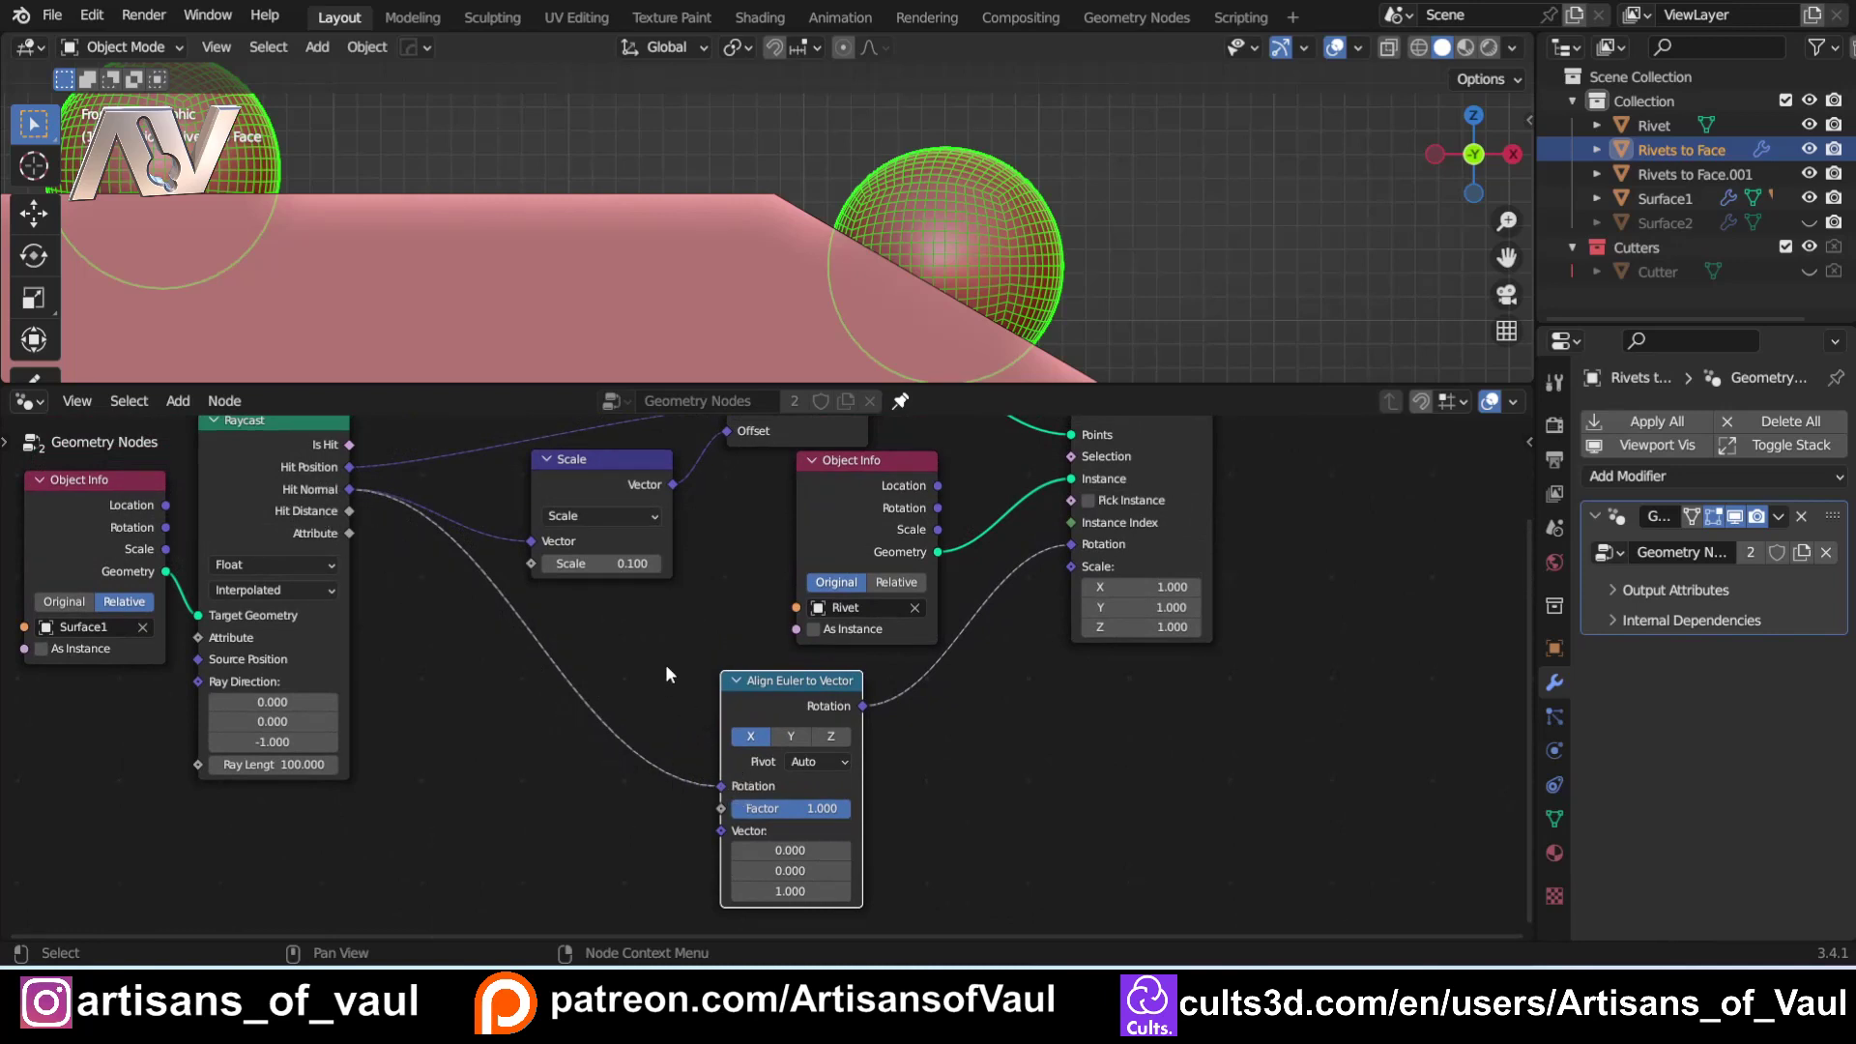
# Connect the Raycast's Hit Normal to Align Euler to Vector's Vector input instead of Rotation, and inspect the rivet on the slope.
pyautogui.keyDown('ctrl'); pyautogui.moveTo(642, 655); pyautogui.dragTo(619, 754, button='middle'); pyautogui.keyUp('ctrl')
pyautogui.moveTo(465, 539); pyautogui.dragTo(733, 789)
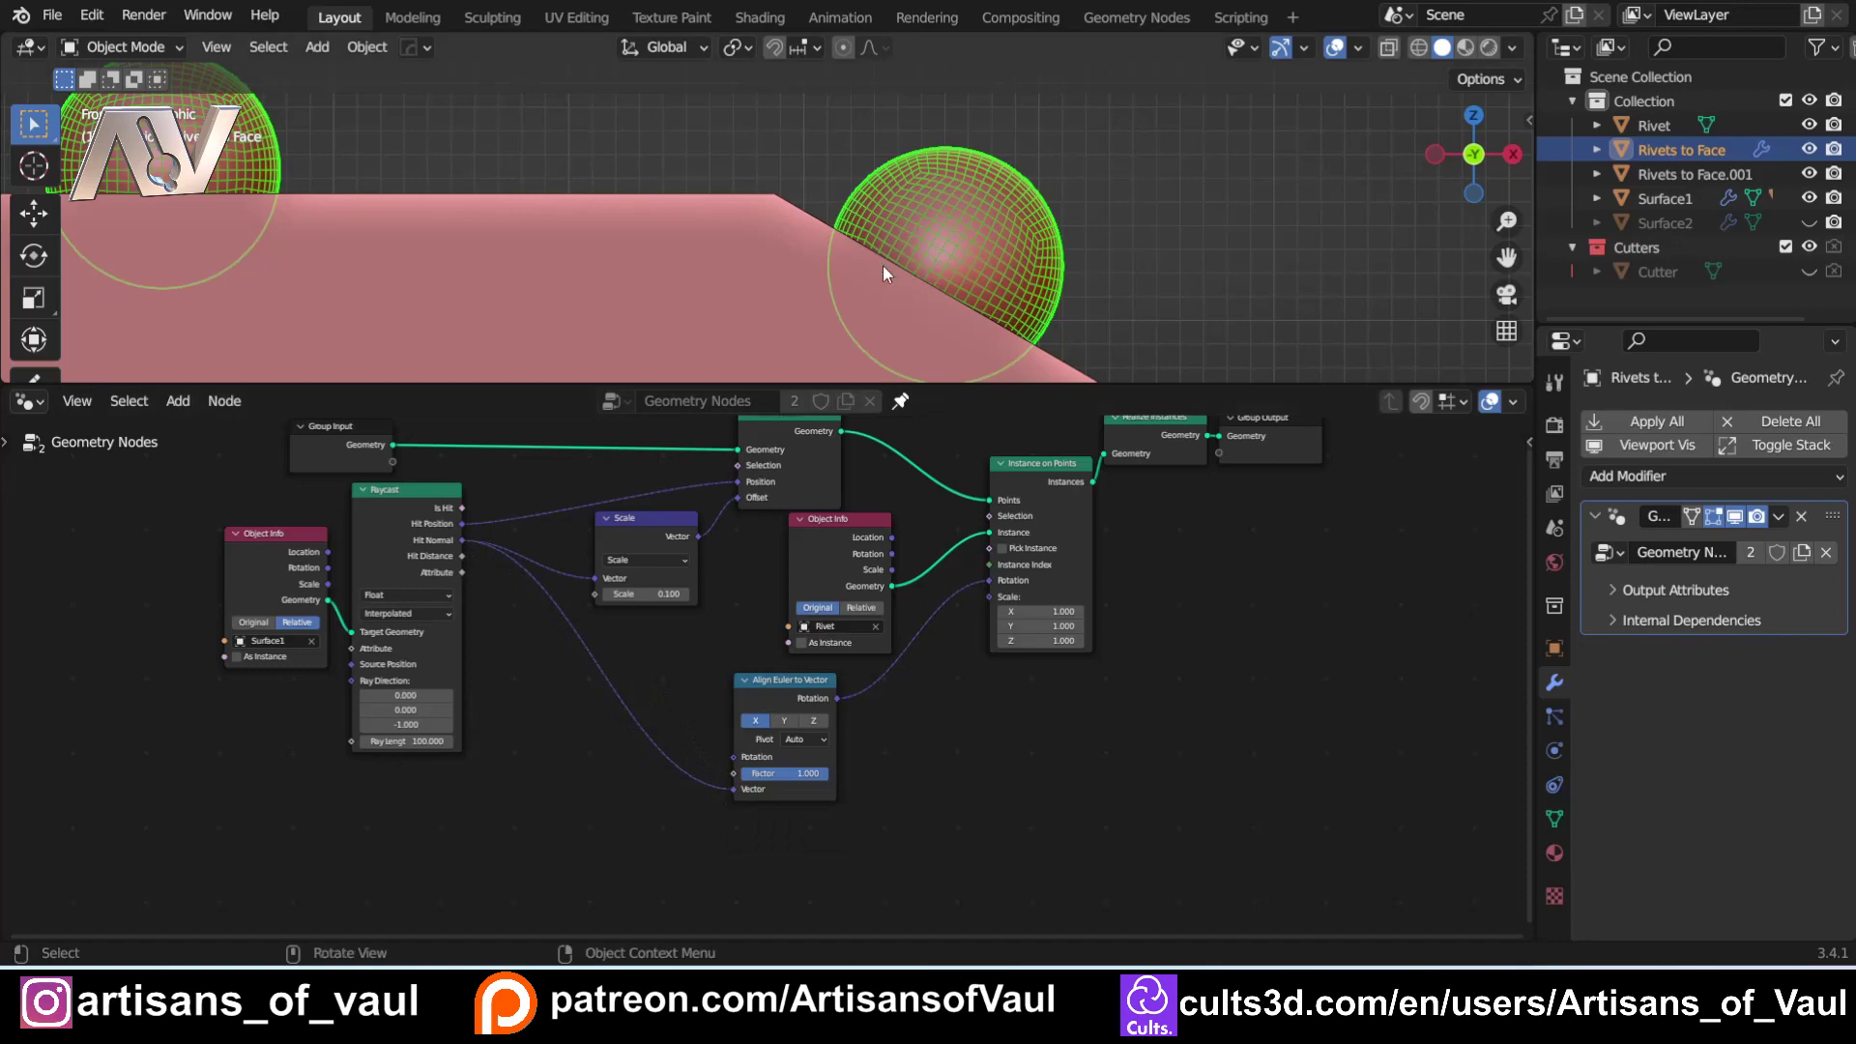
pyautogui.keyDown('shift'); pyautogui.moveTo(977, 321); pyautogui.dragTo(839, 310, button='middle'); pyautogui.keyUp('shift')
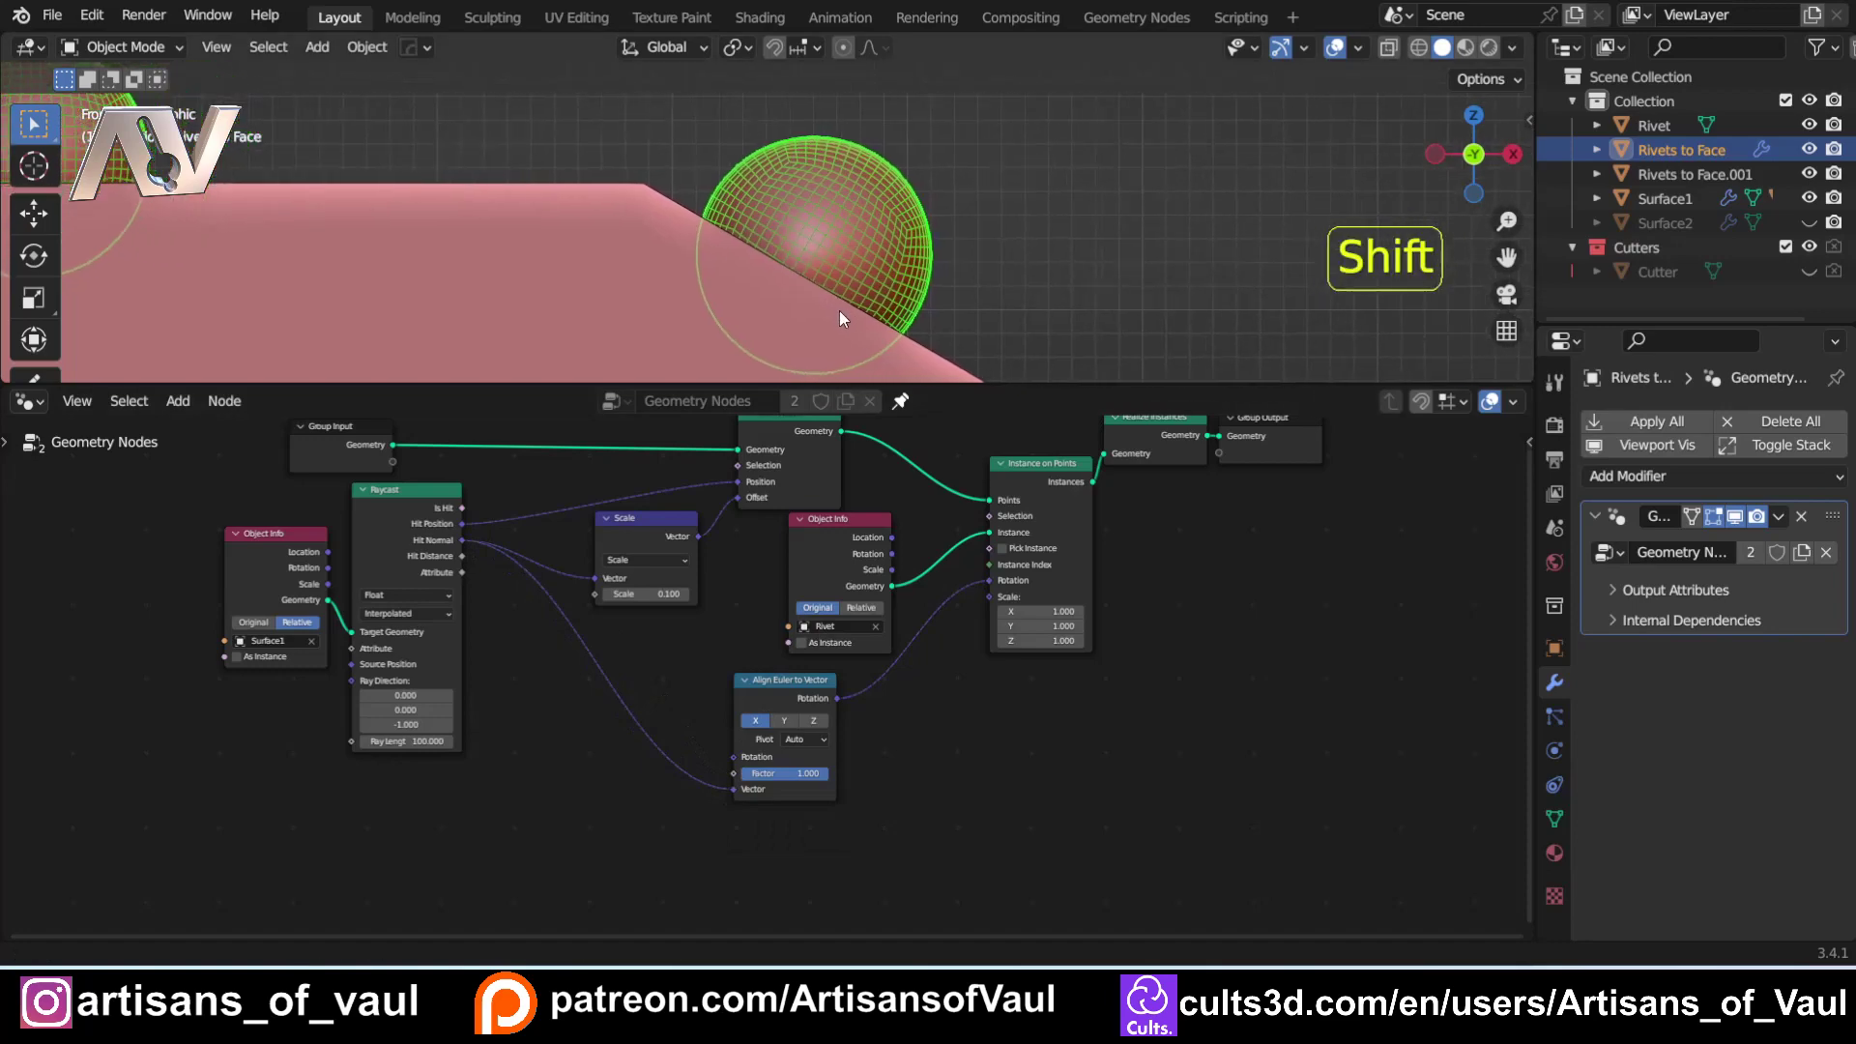
pyautogui.scroll(2, 839, 310)
pyautogui.scroll(2, 839, 310)
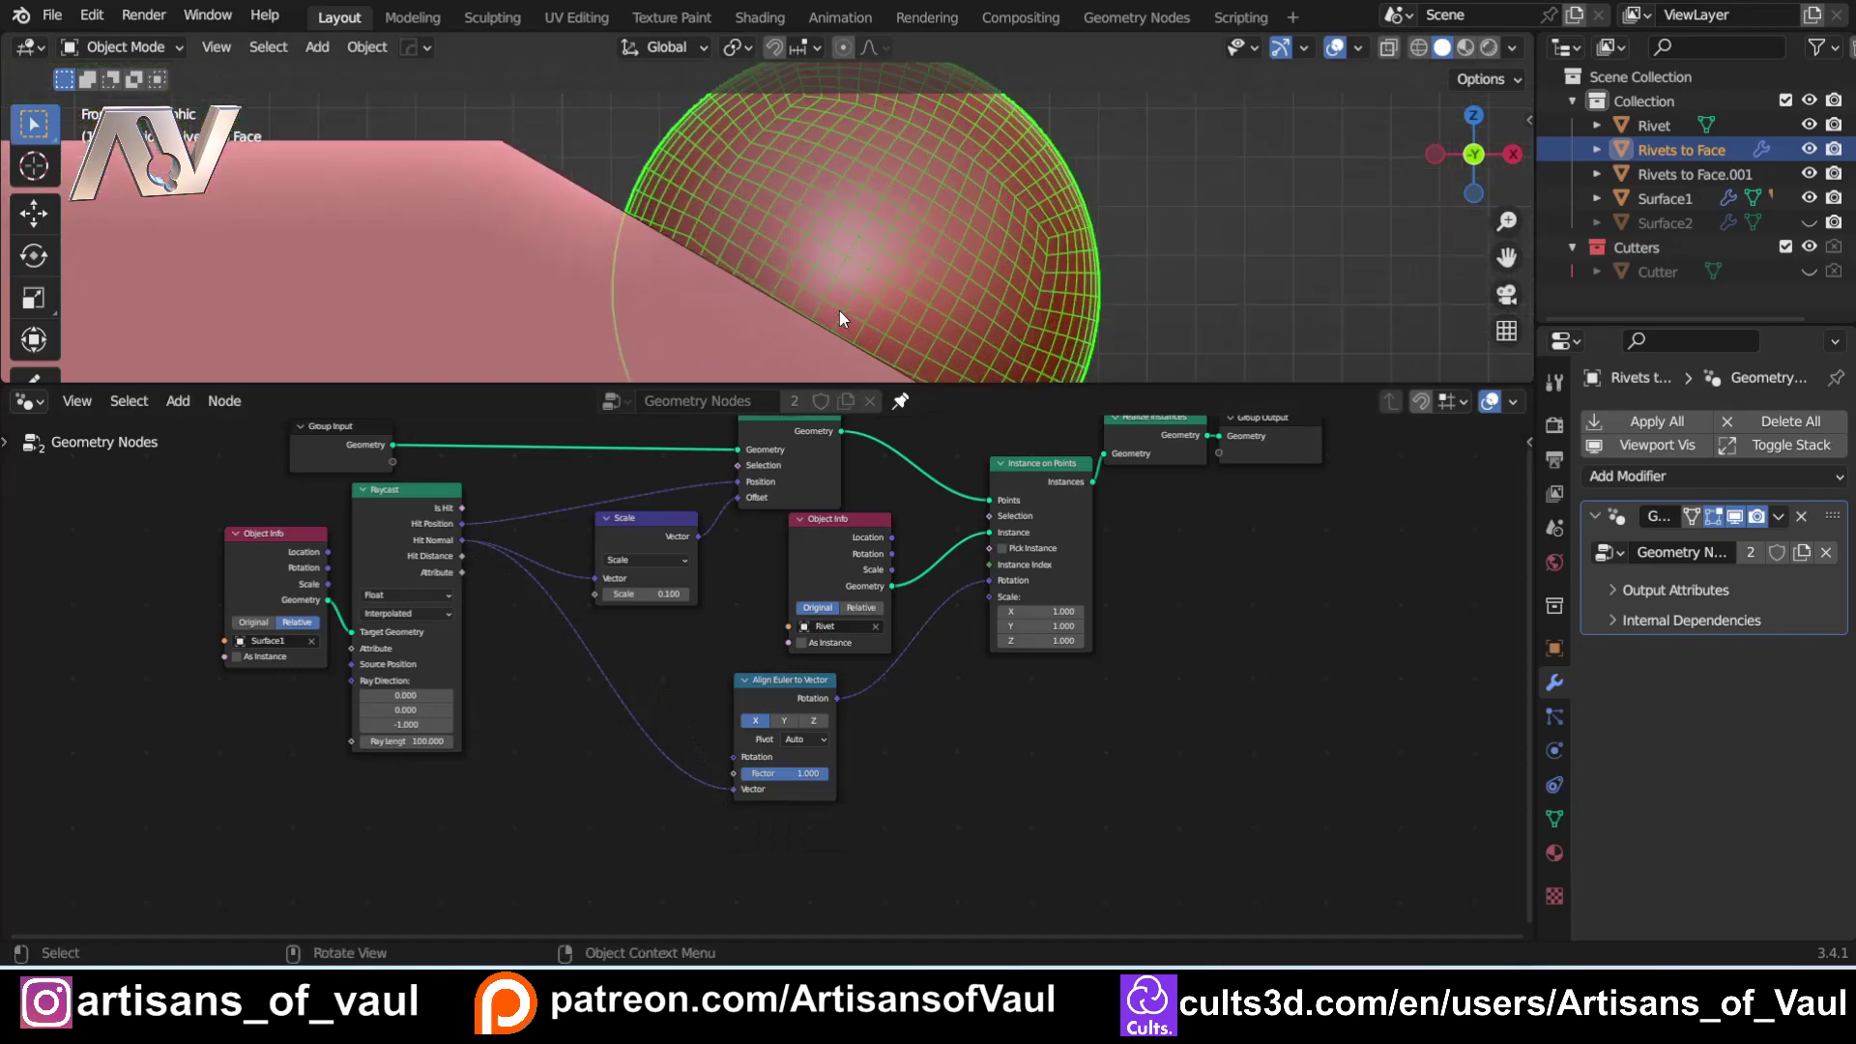
# Try a Scale value of 0 for the normal offset, check the sloped rivet in wireframe shading, and restore the Scale to 0.1.
pyautogui.click(663, 595)
pyautogui.write('0')
pyautogui.press('Return')
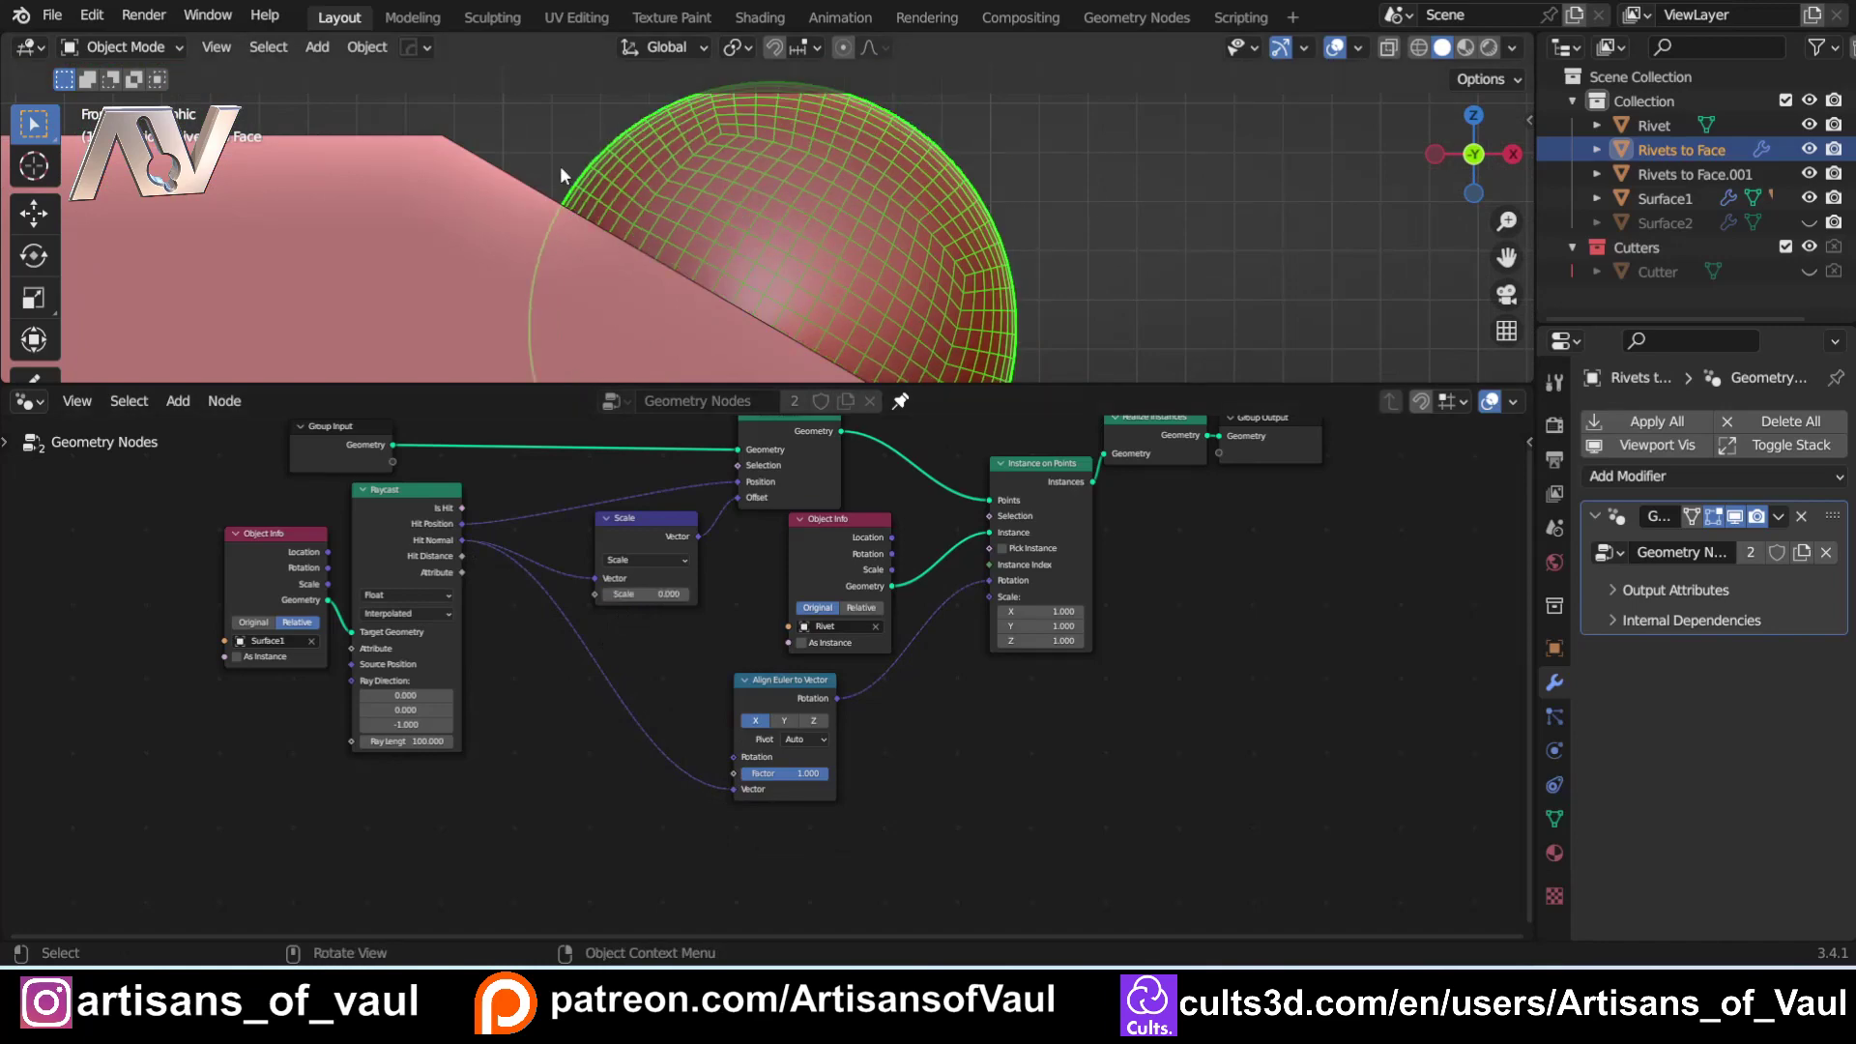
pyautogui.scroll(-2, 584, 258)
pyautogui.press('shift')
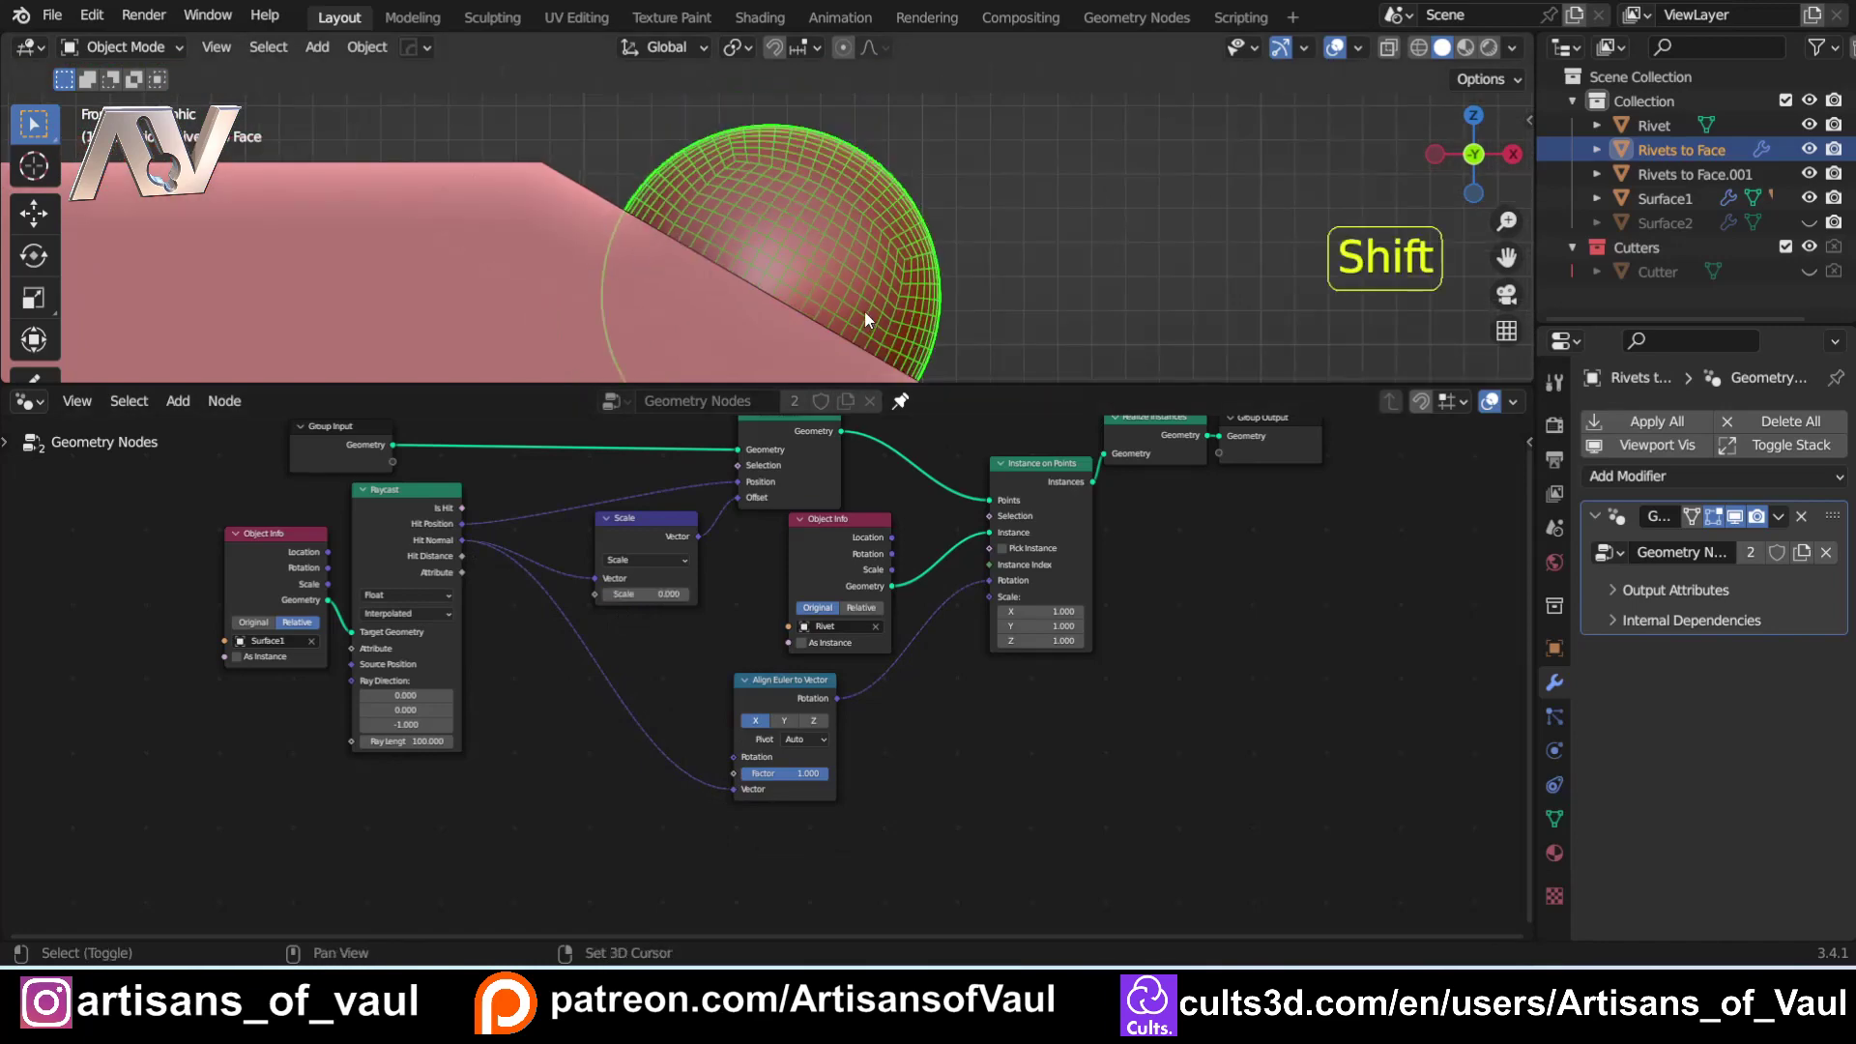
pyautogui.hotkey('shift', 'z')
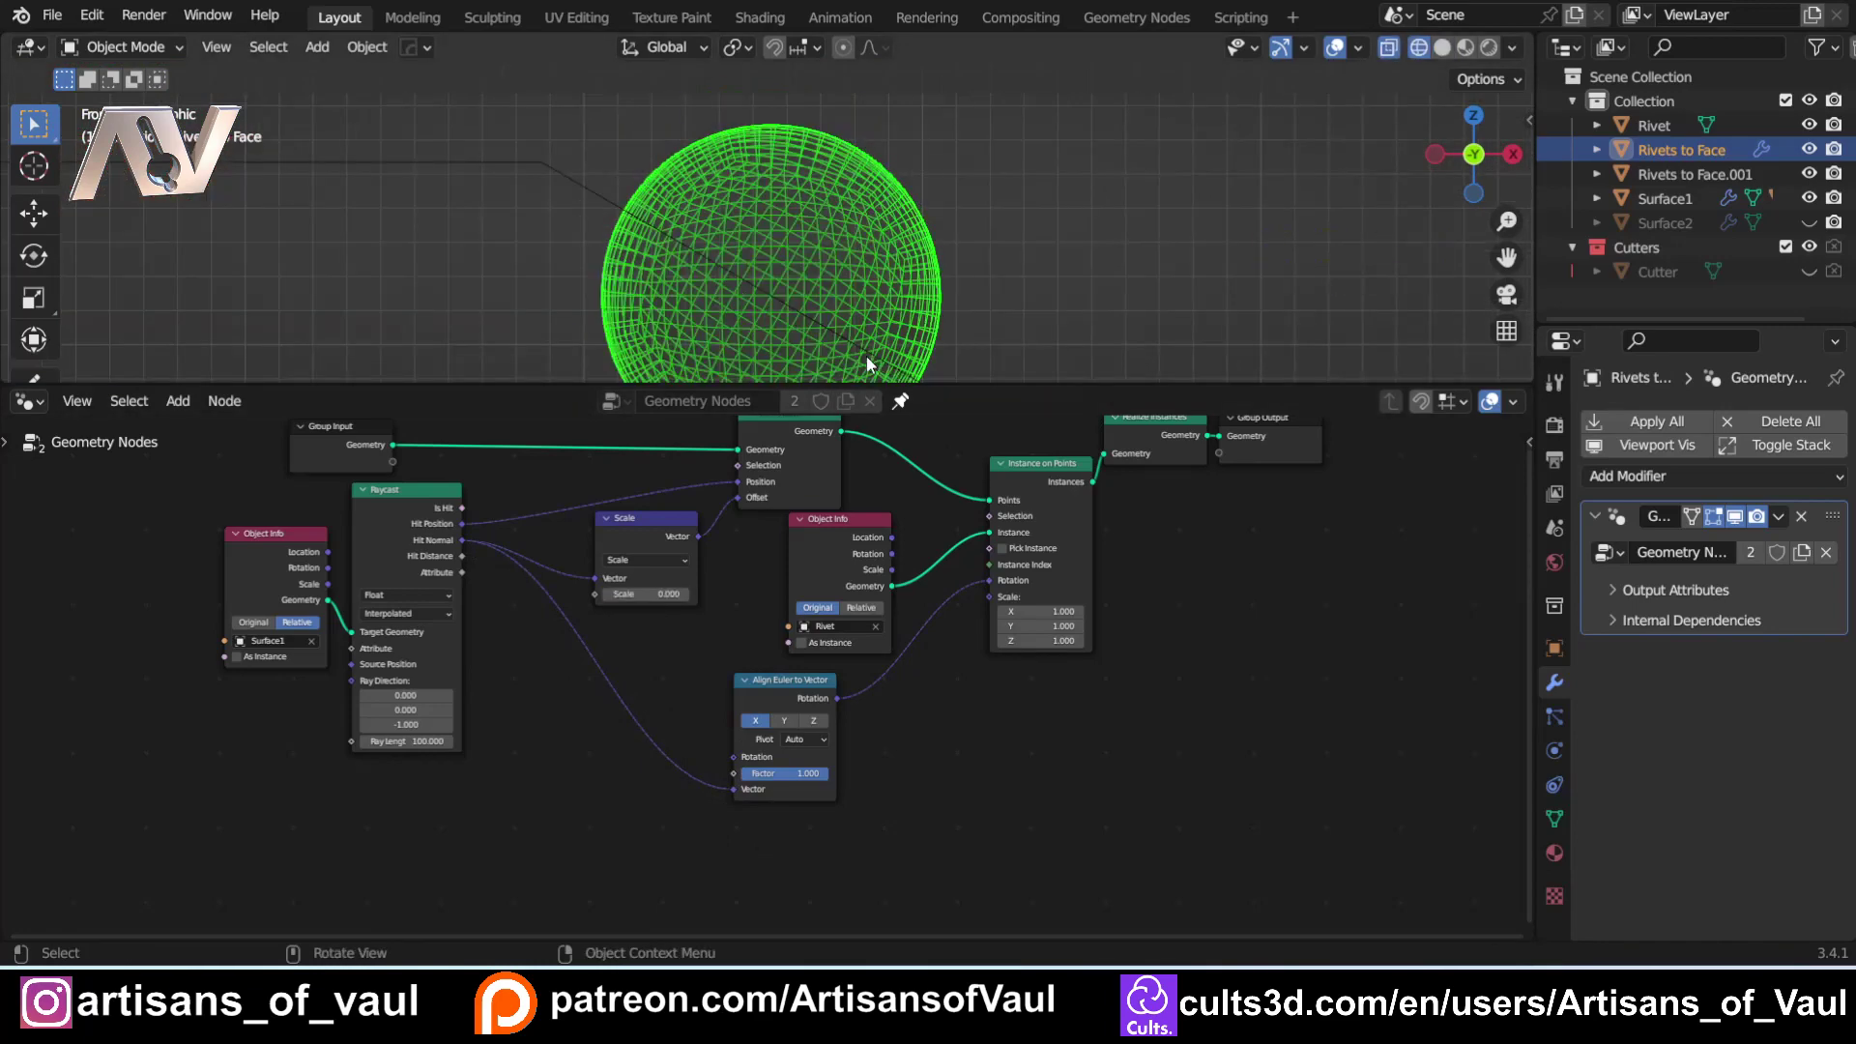
pyautogui.hotkey('shift', 'z')
pyautogui.click(667, 589)
pyautogui.write('0.1')
pyautogui.press('Return')
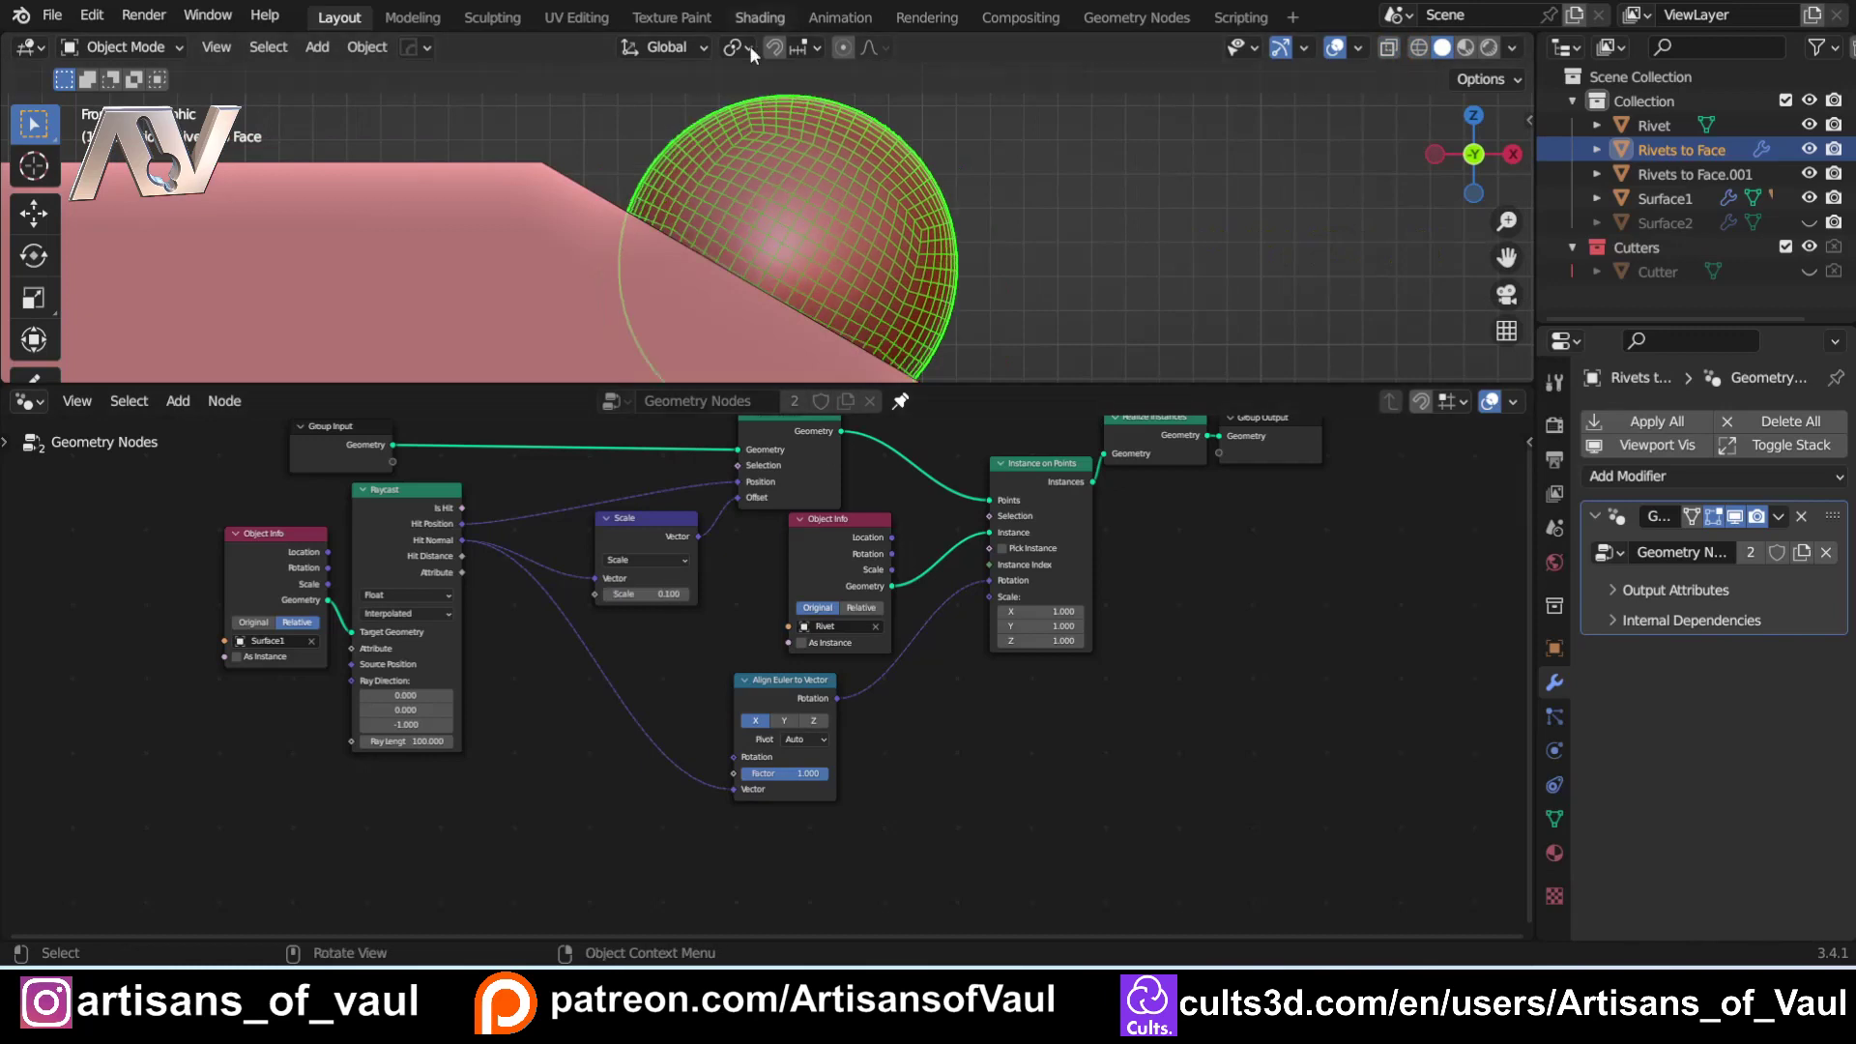
# Set the Scale node's value to 0.15 and check how the rivet sits on the sloped face.
pyautogui.scroll(3, 687, 257)
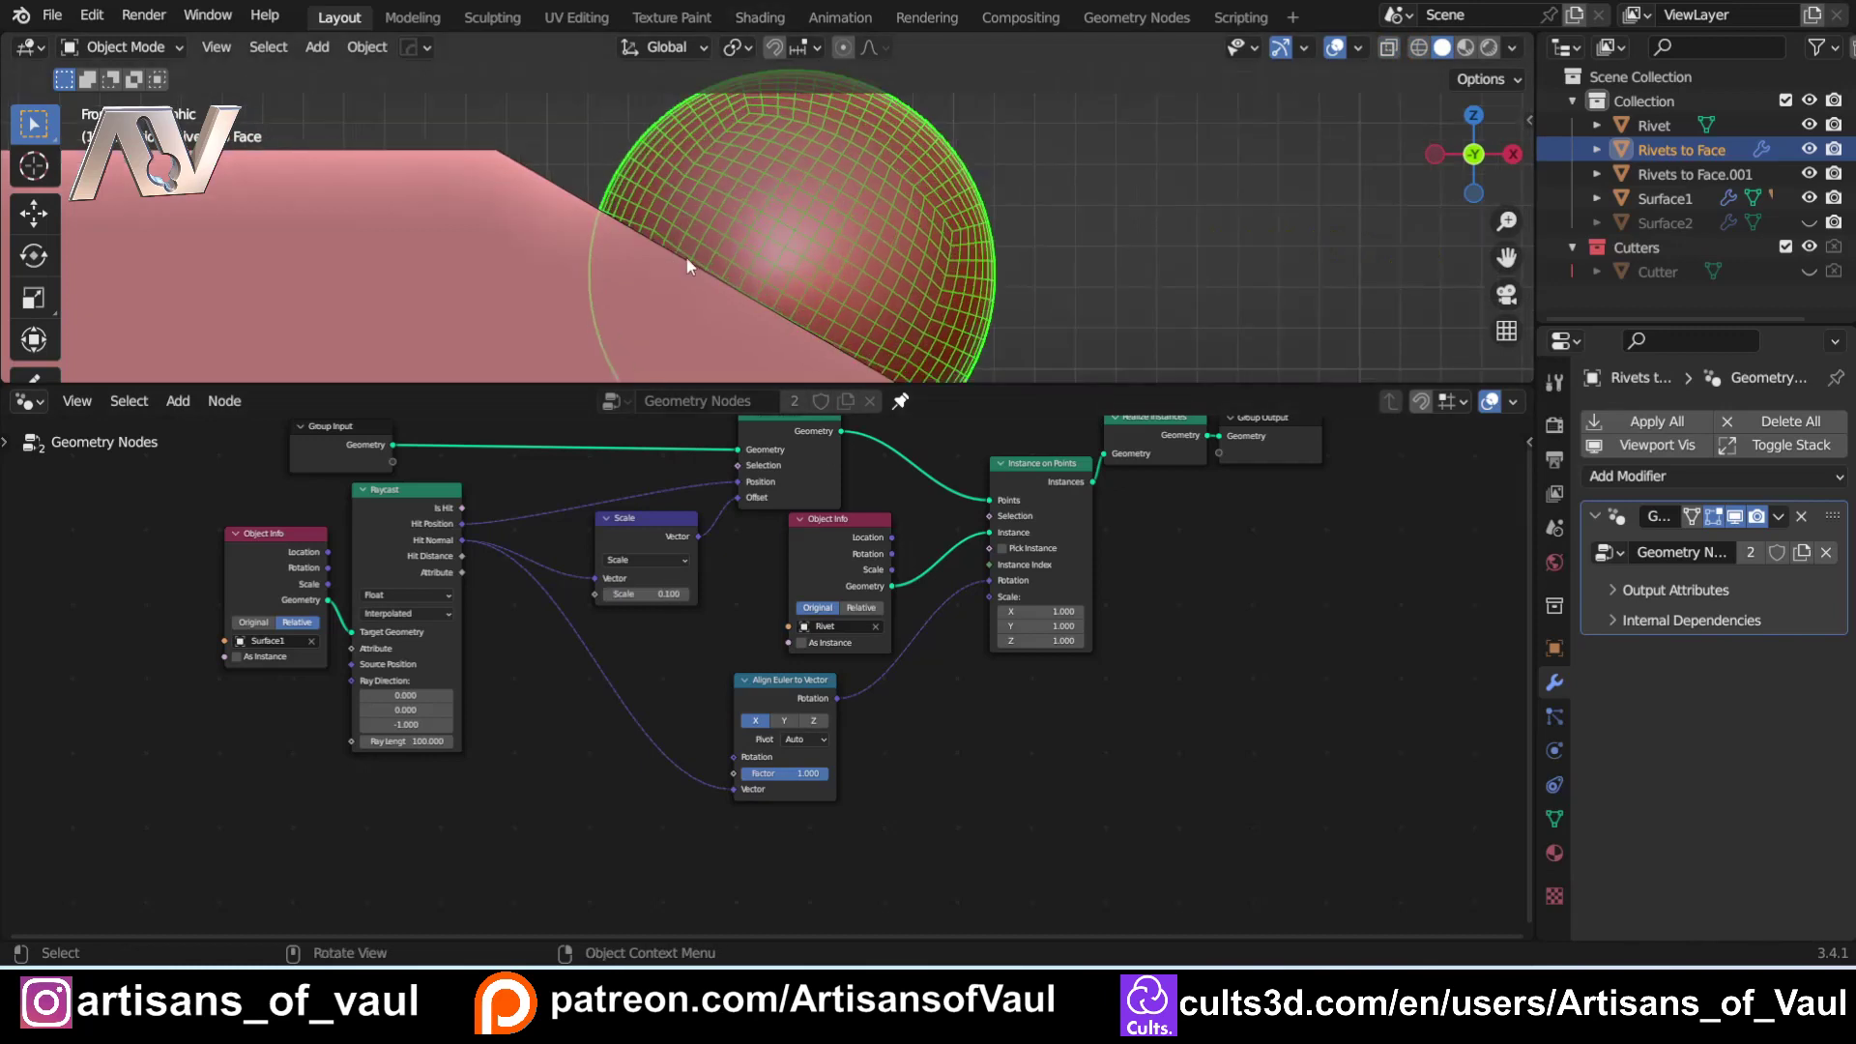
pyautogui.click(667, 594)
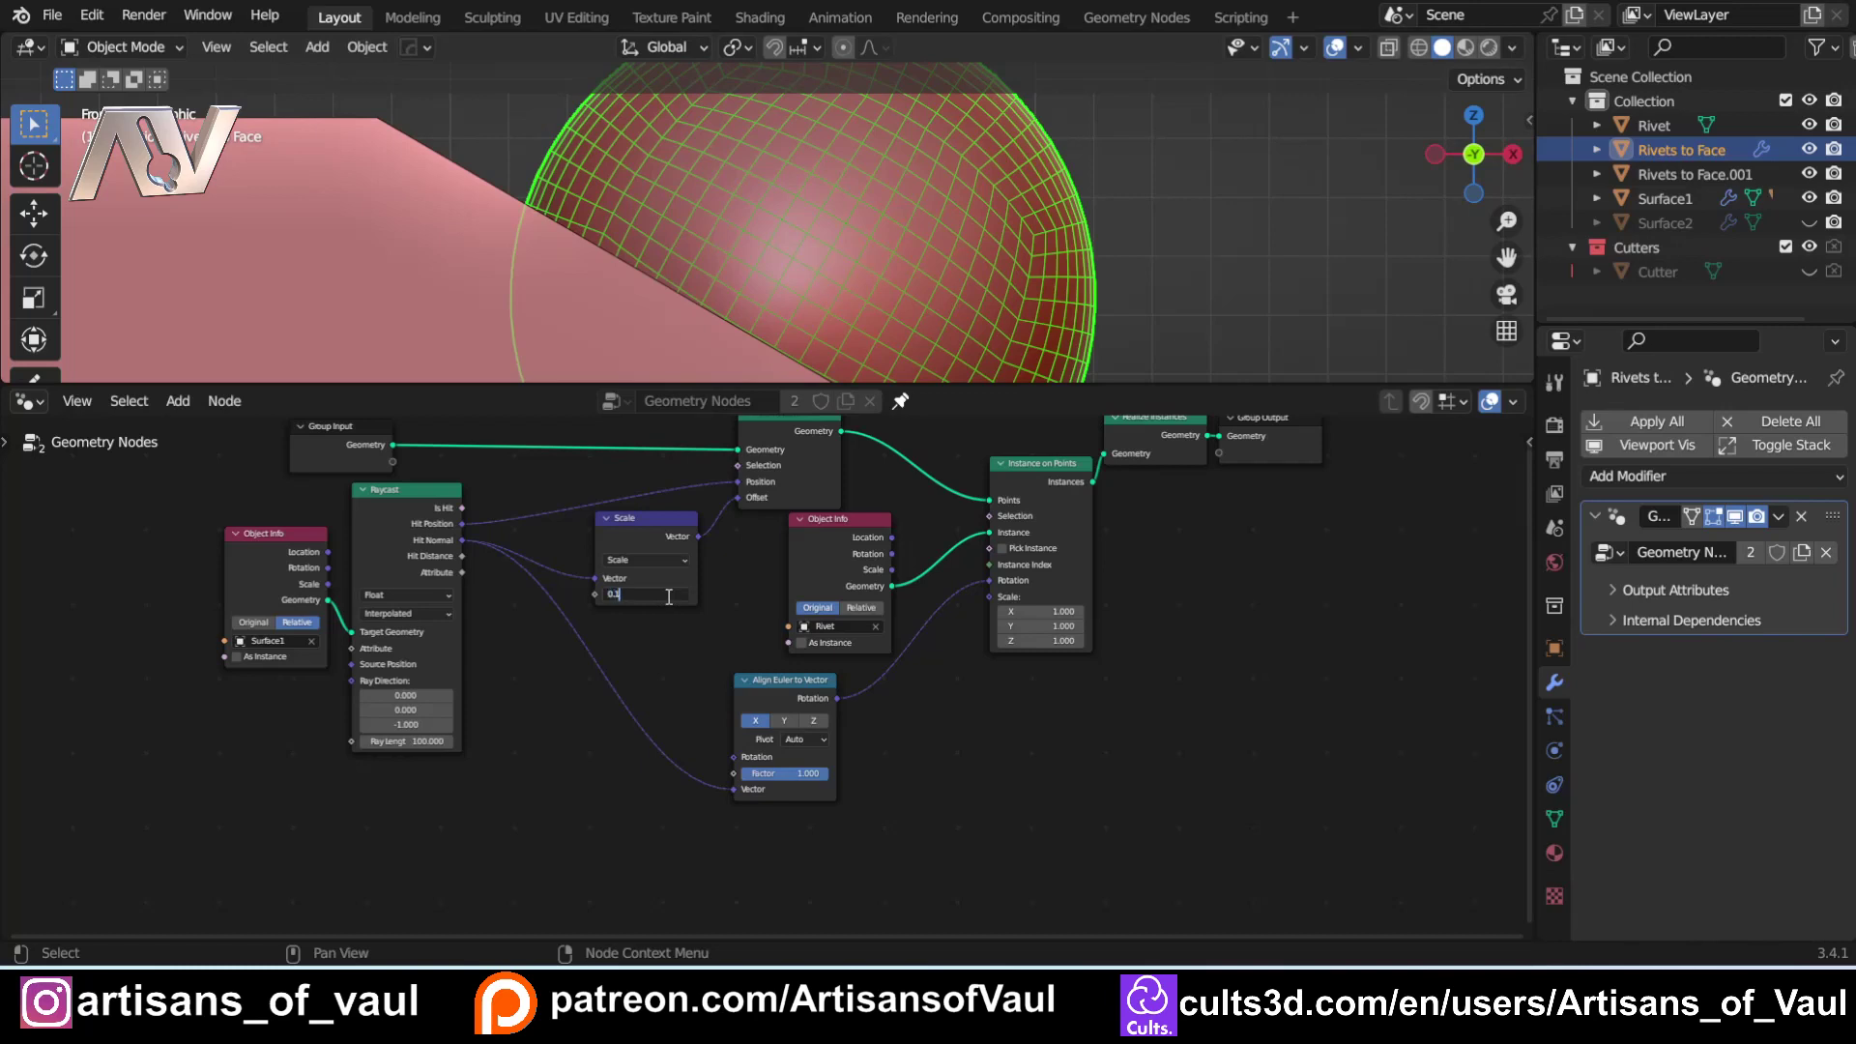
pyautogui.write('0.15')
pyautogui.press('Return')
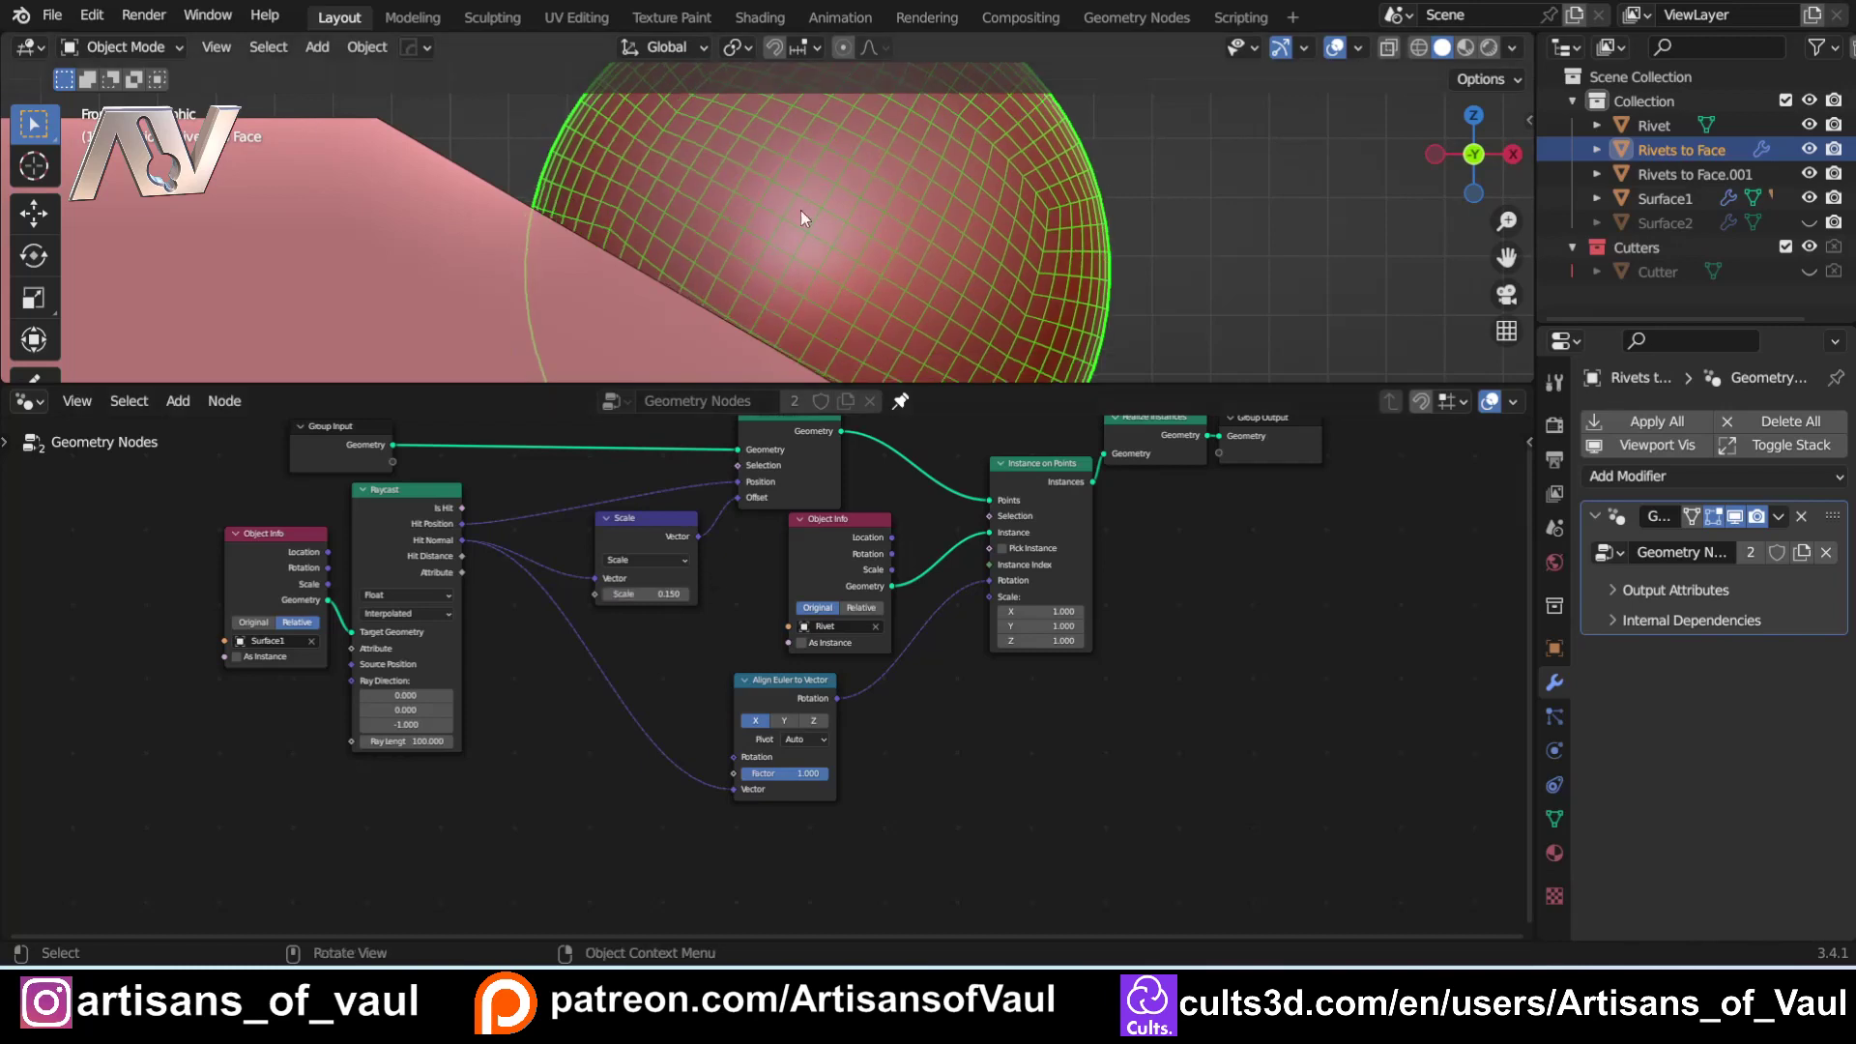
pyautogui.scroll(-3, 801, 211)
pyautogui.scroll(2, 833, 323)
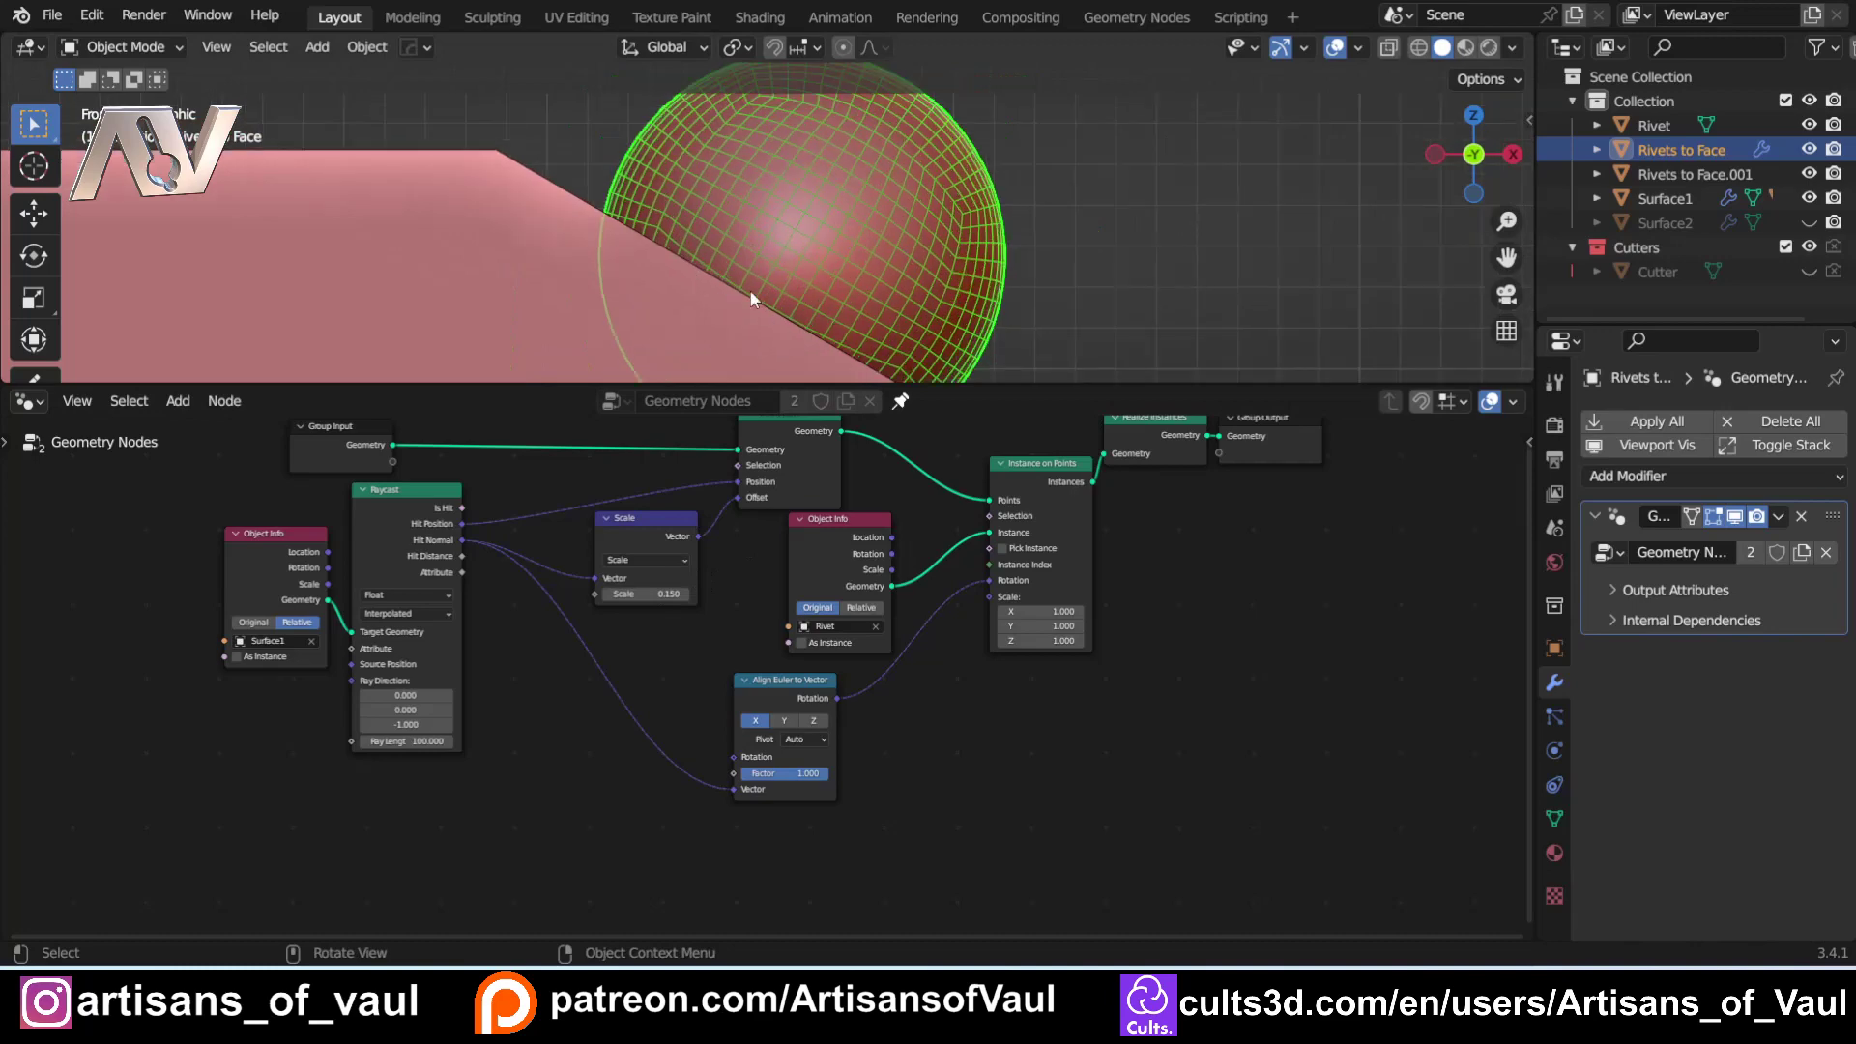
pyautogui.scroll(-3, 618, 205)
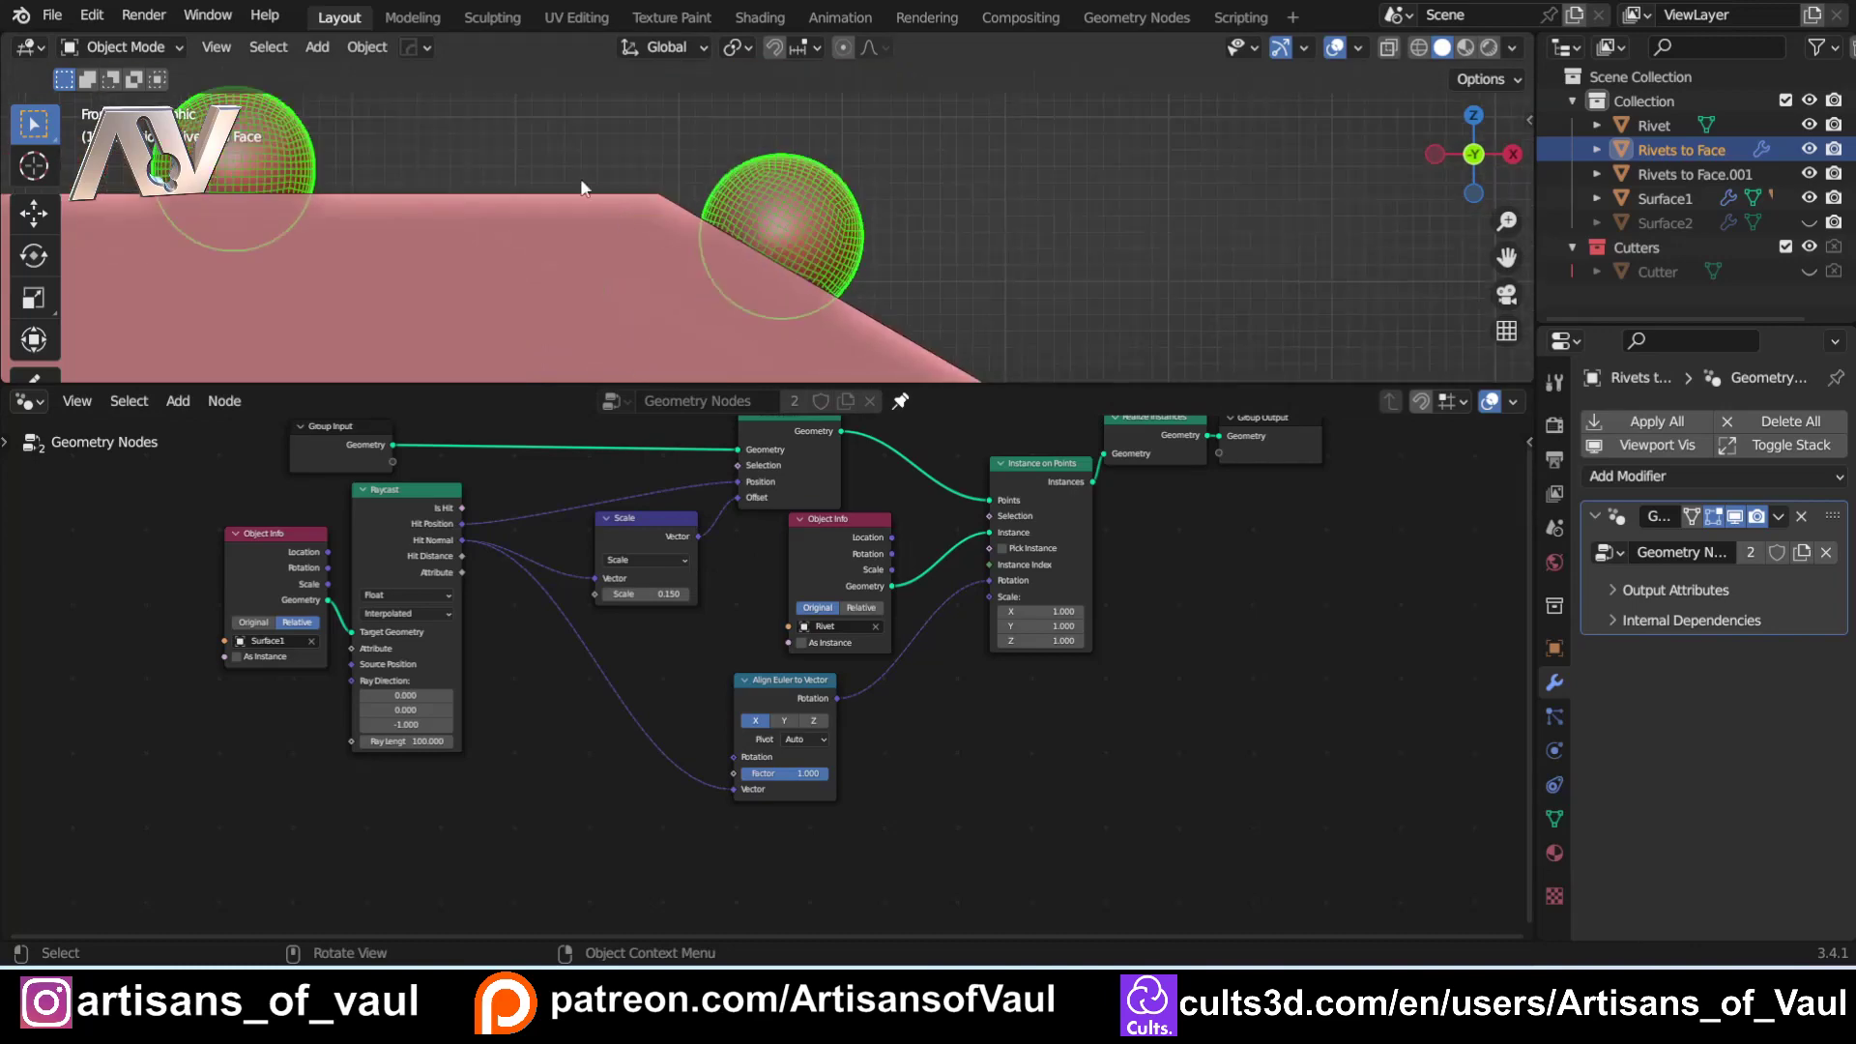
# Select Surface1, frame the whole surface, and turn off the viewport's wireframe overlay.
pyautogui.click(478, 188)
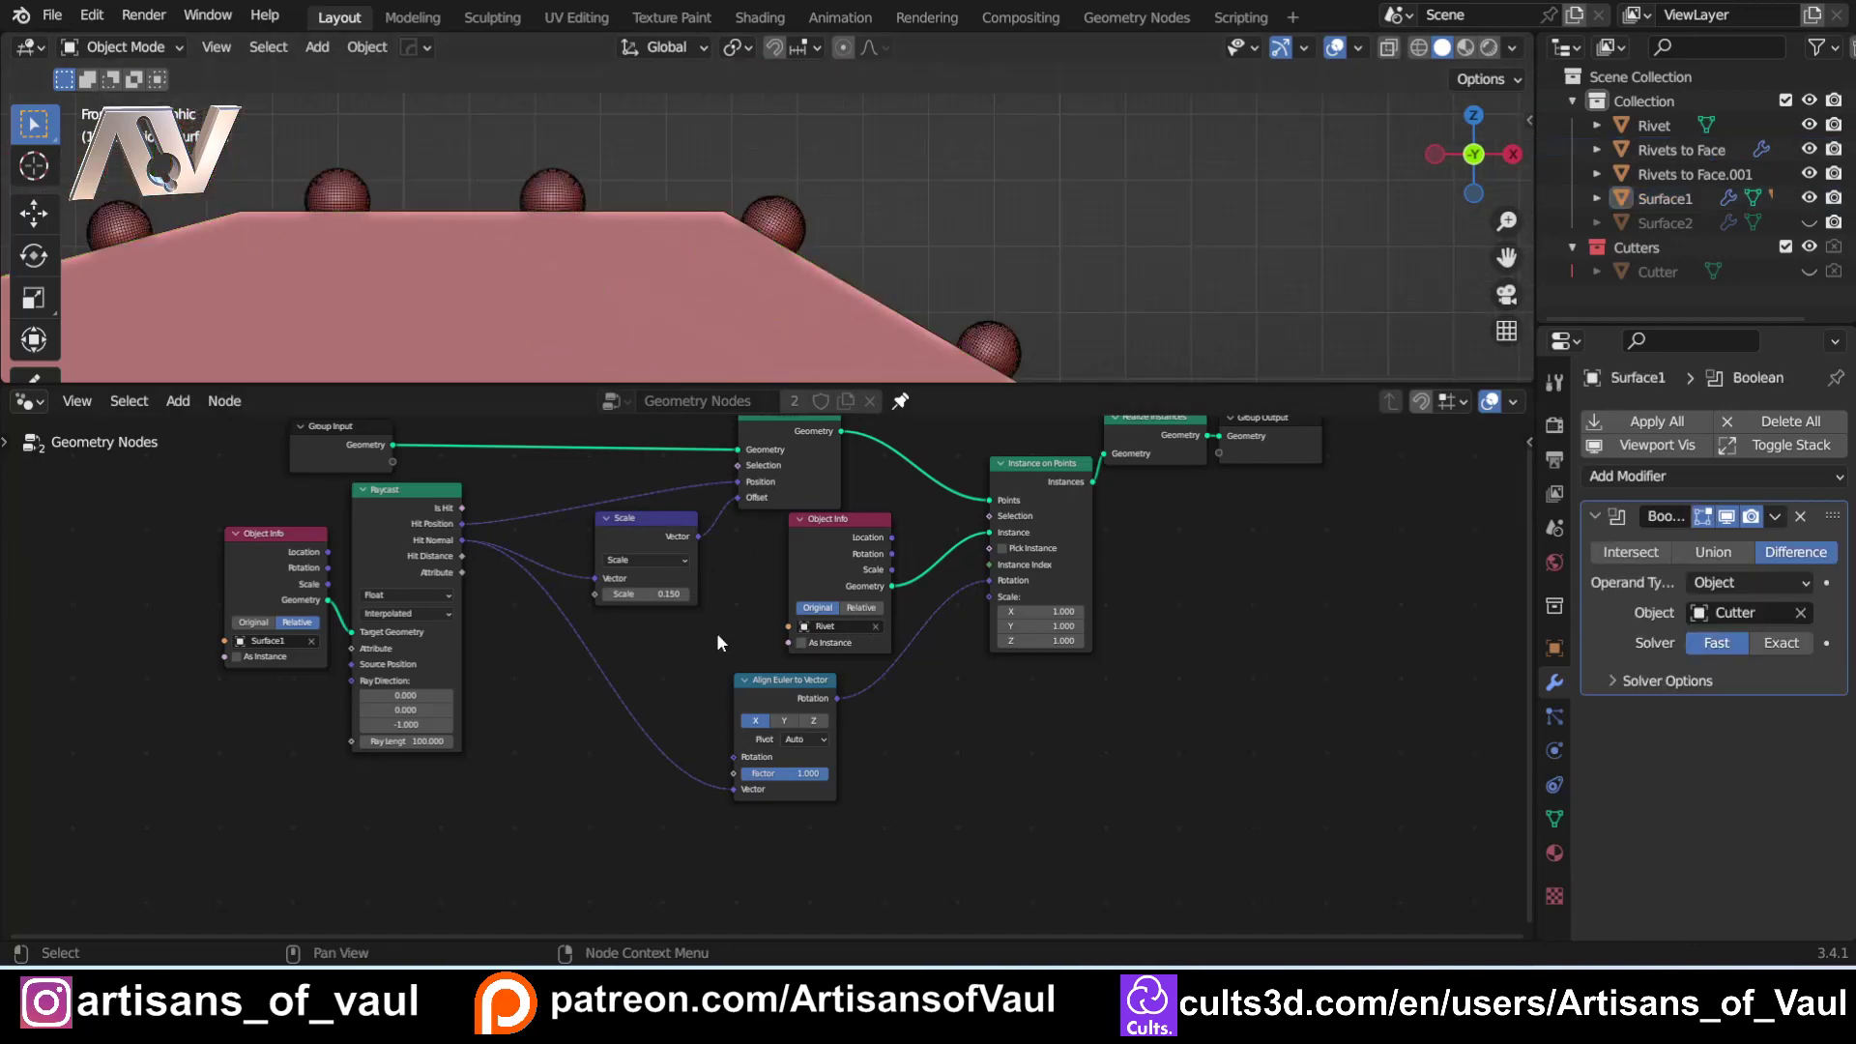
pyautogui.scroll(-3, 768, 309)
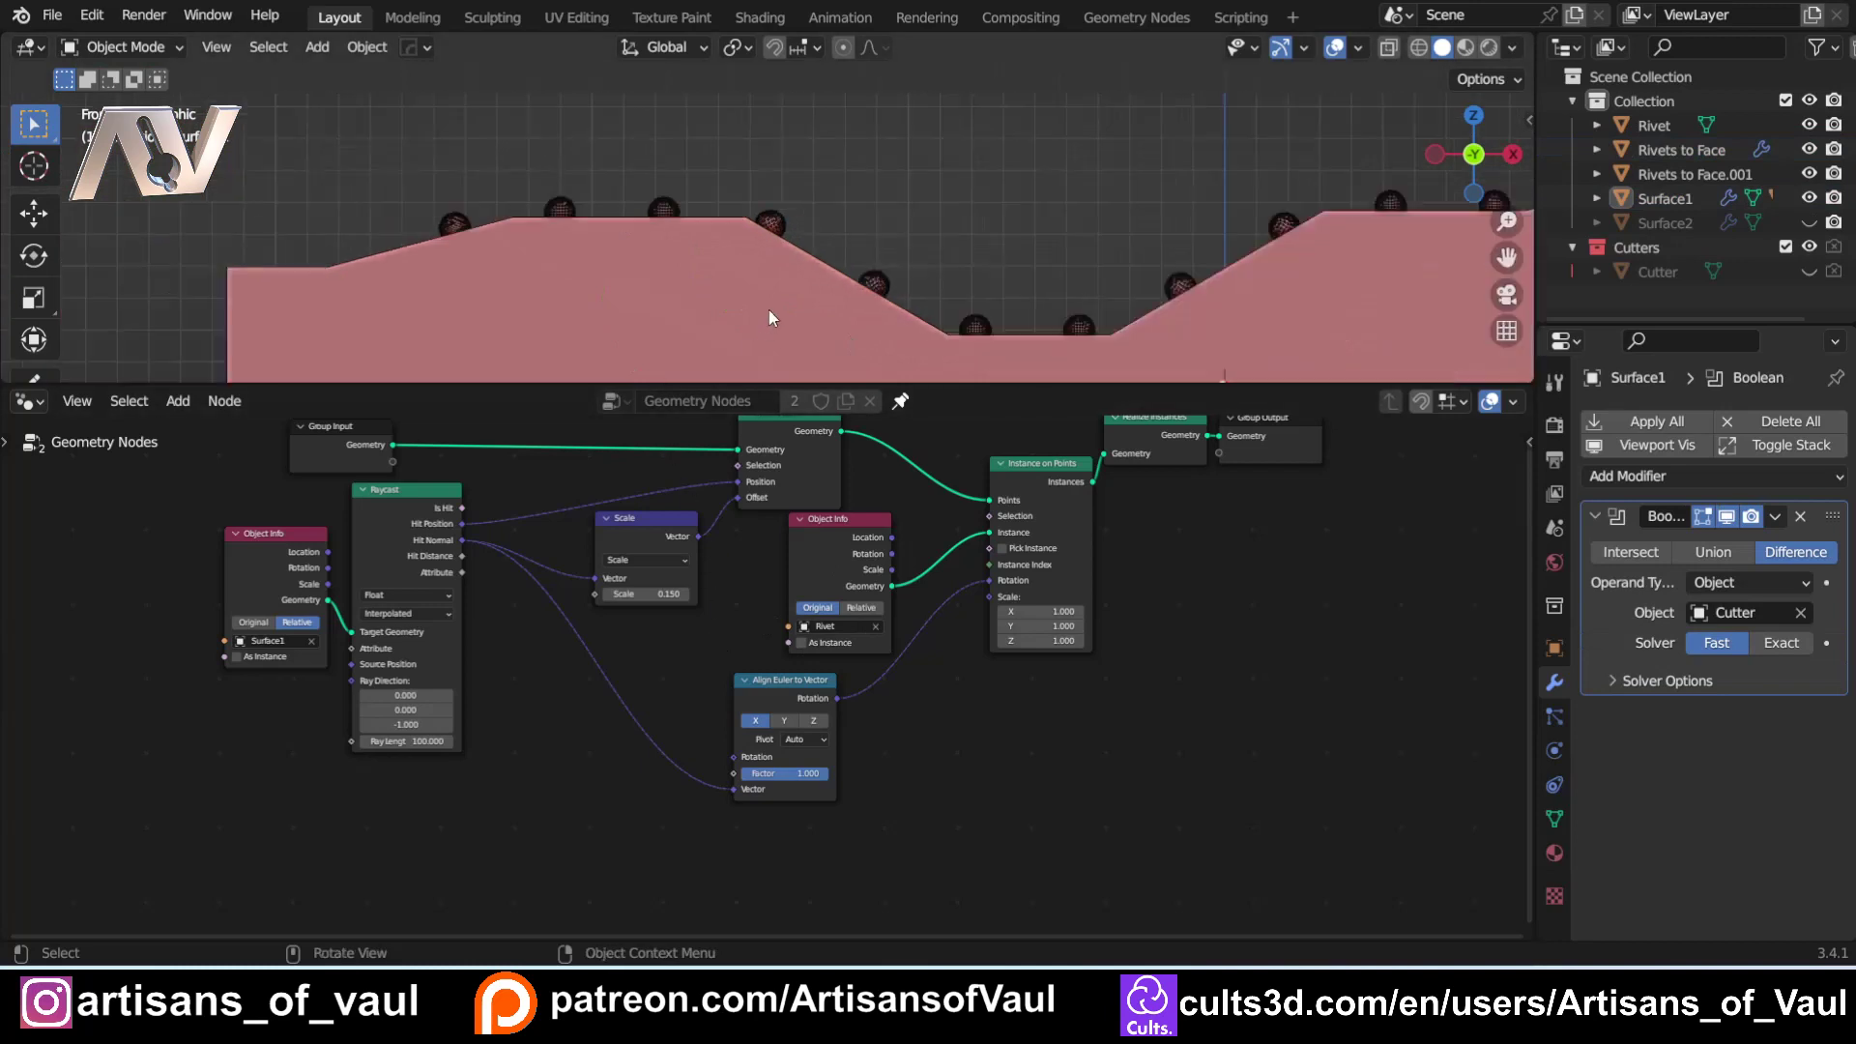
pyautogui.keyDown('shift'); pyautogui.moveTo(769, 309); pyautogui.dragTo(767, 229, button='middle'); pyautogui.keyUp('shift')
pyautogui.click(1351, 53)
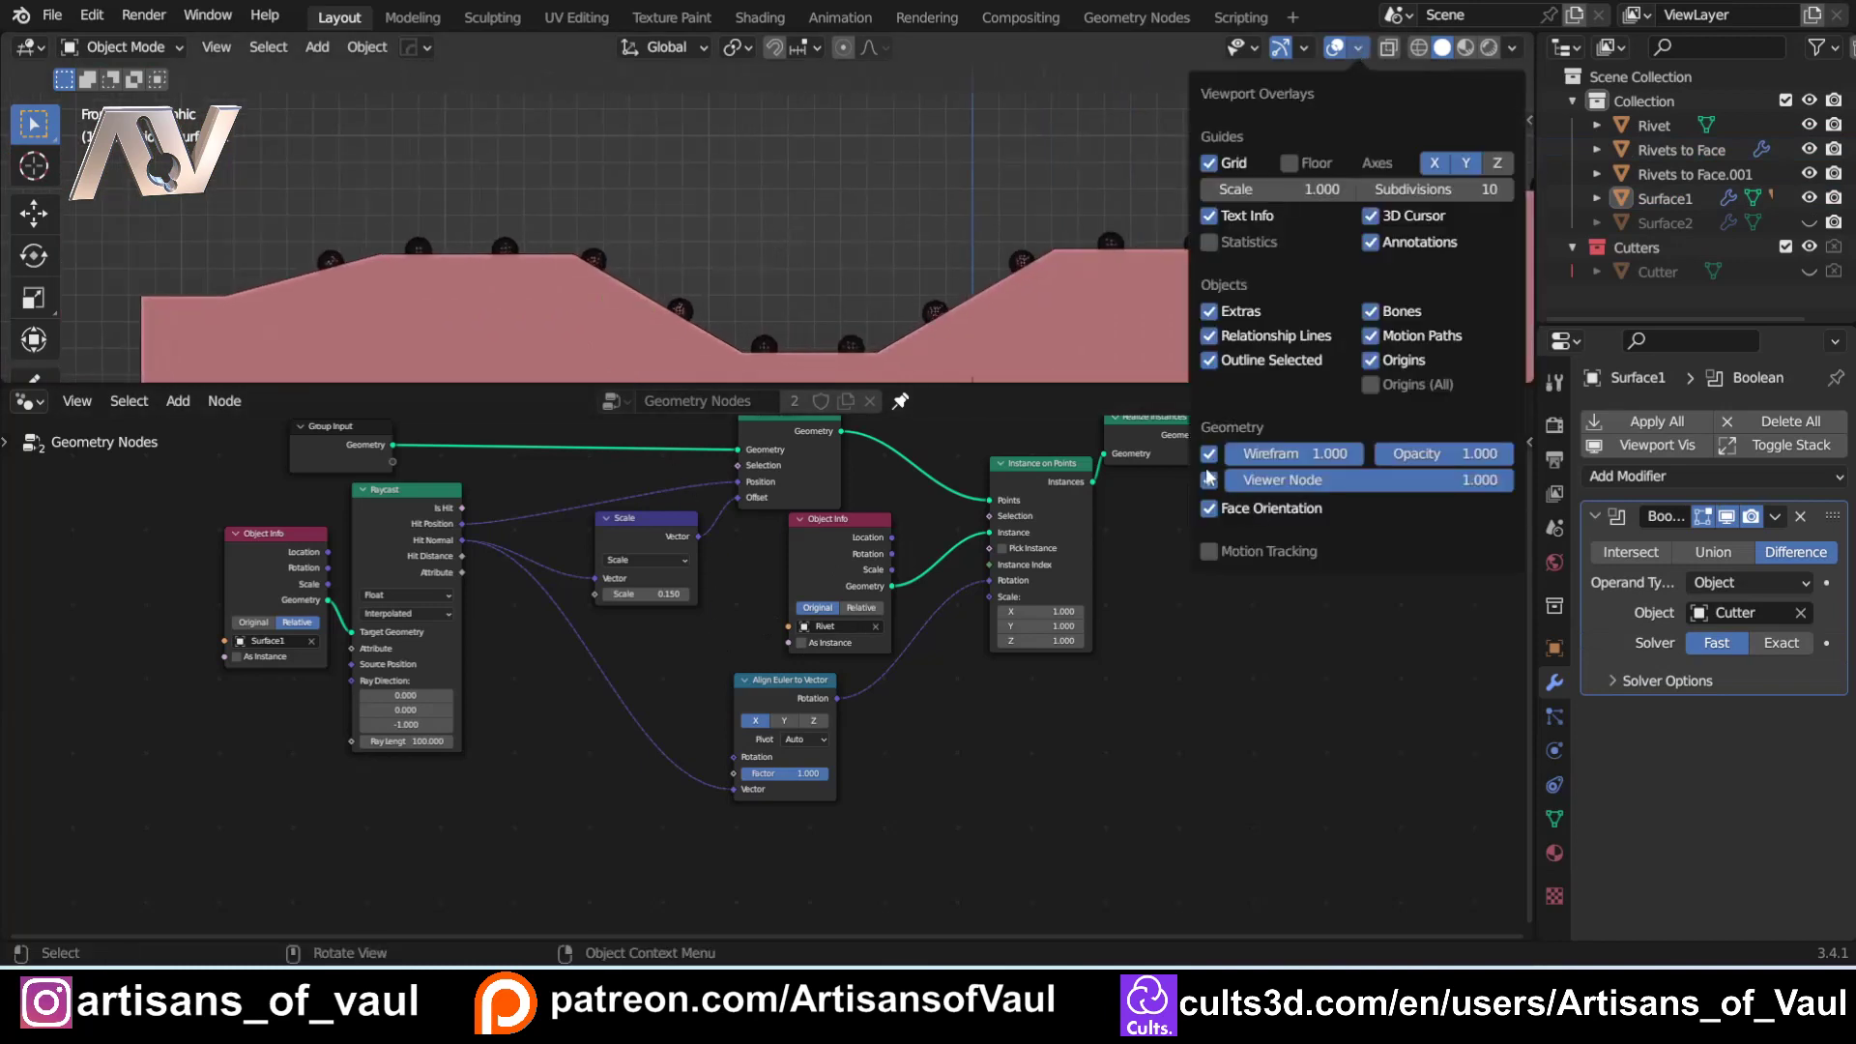
pyautogui.scroll(-2, 955, 177)
pyautogui.keyDown('shift'); pyautogui.moveTo(955, 176); pyautogui.dragTo(779, 230, button='middle'); pyautogui.keyUp('shift')
# Enter Edit Mode on the Rivets to Face object and switch the viewport to wireframe shading for selecting its vertices.
pyautogui.click(688, 290)
pyautogui.press('Tab')
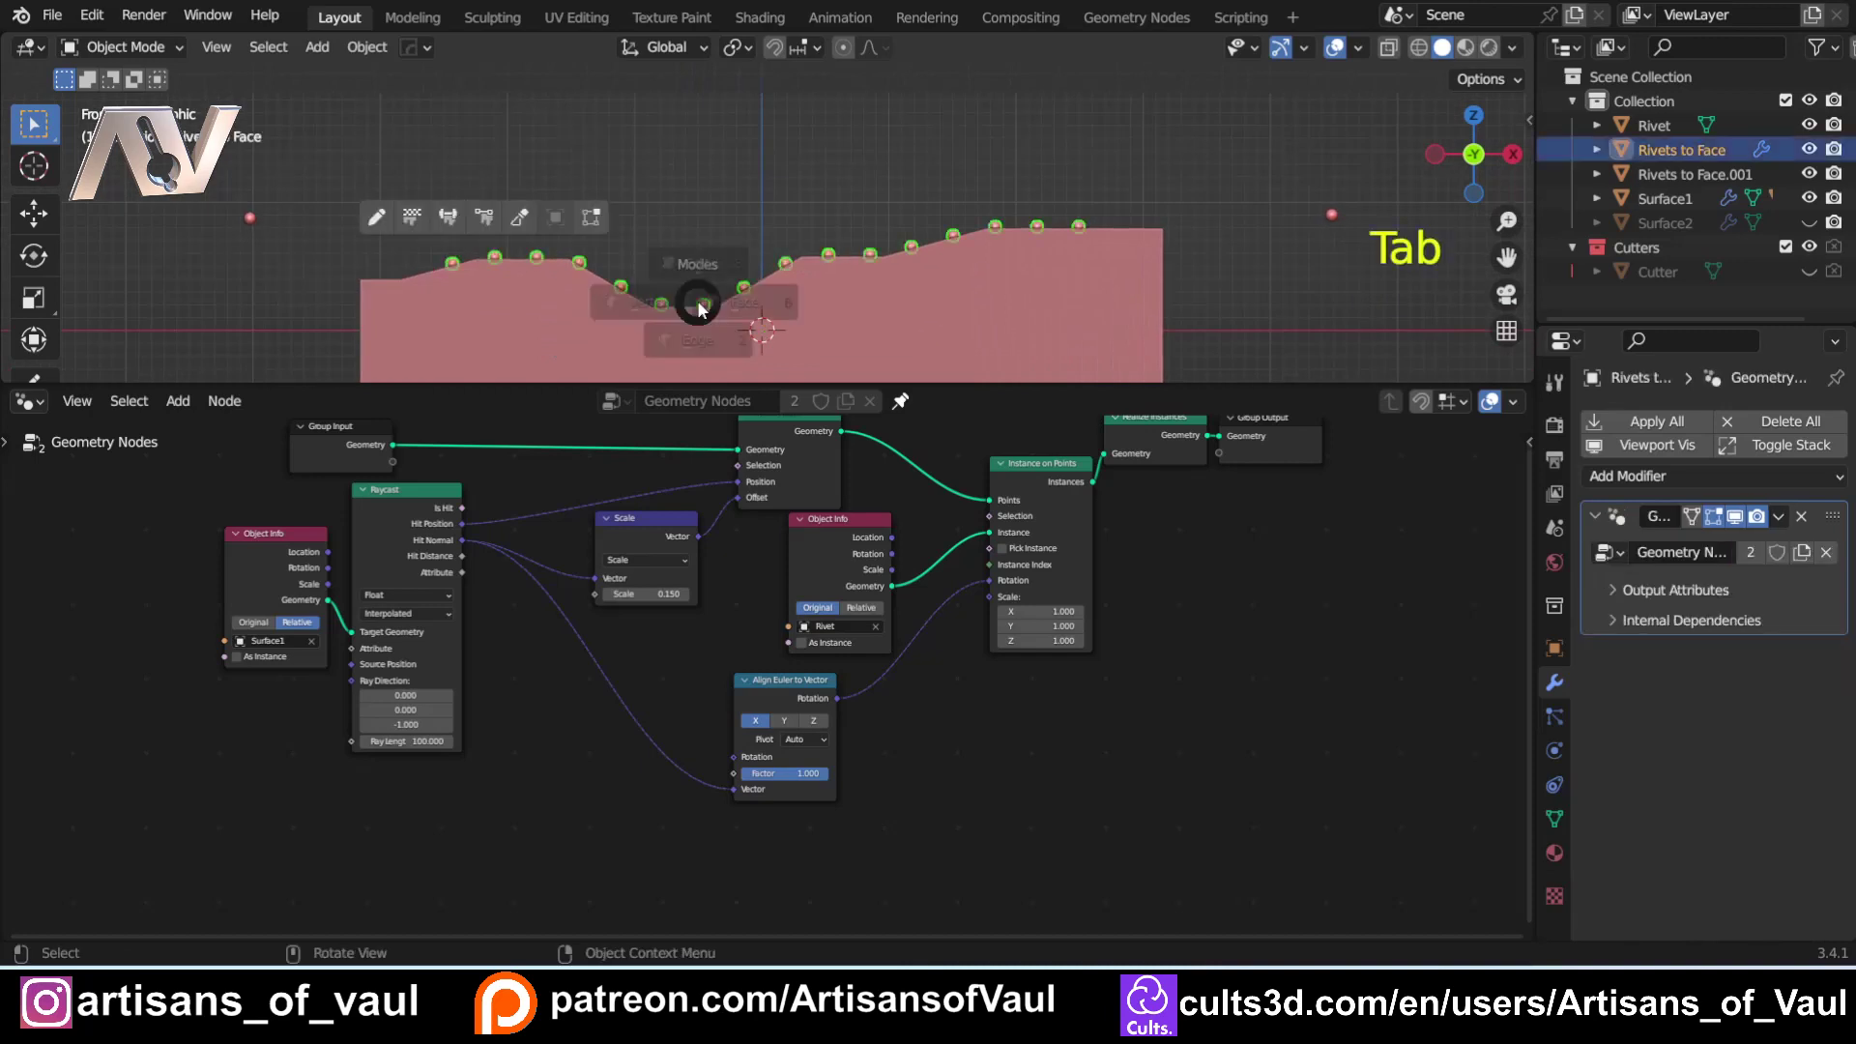
pyautogui.click(698, 166)
pyautogui.hotkey('shift', 'z')
pyautogui.hotkey('shift', 'z')
pyautogui.hotkey('shift', 'z')
# Extrude the end row of vertices outward by about one grid spacing, restore solid shading, and check the added rivets on Surface1.
pyautogui.click(454, 184)
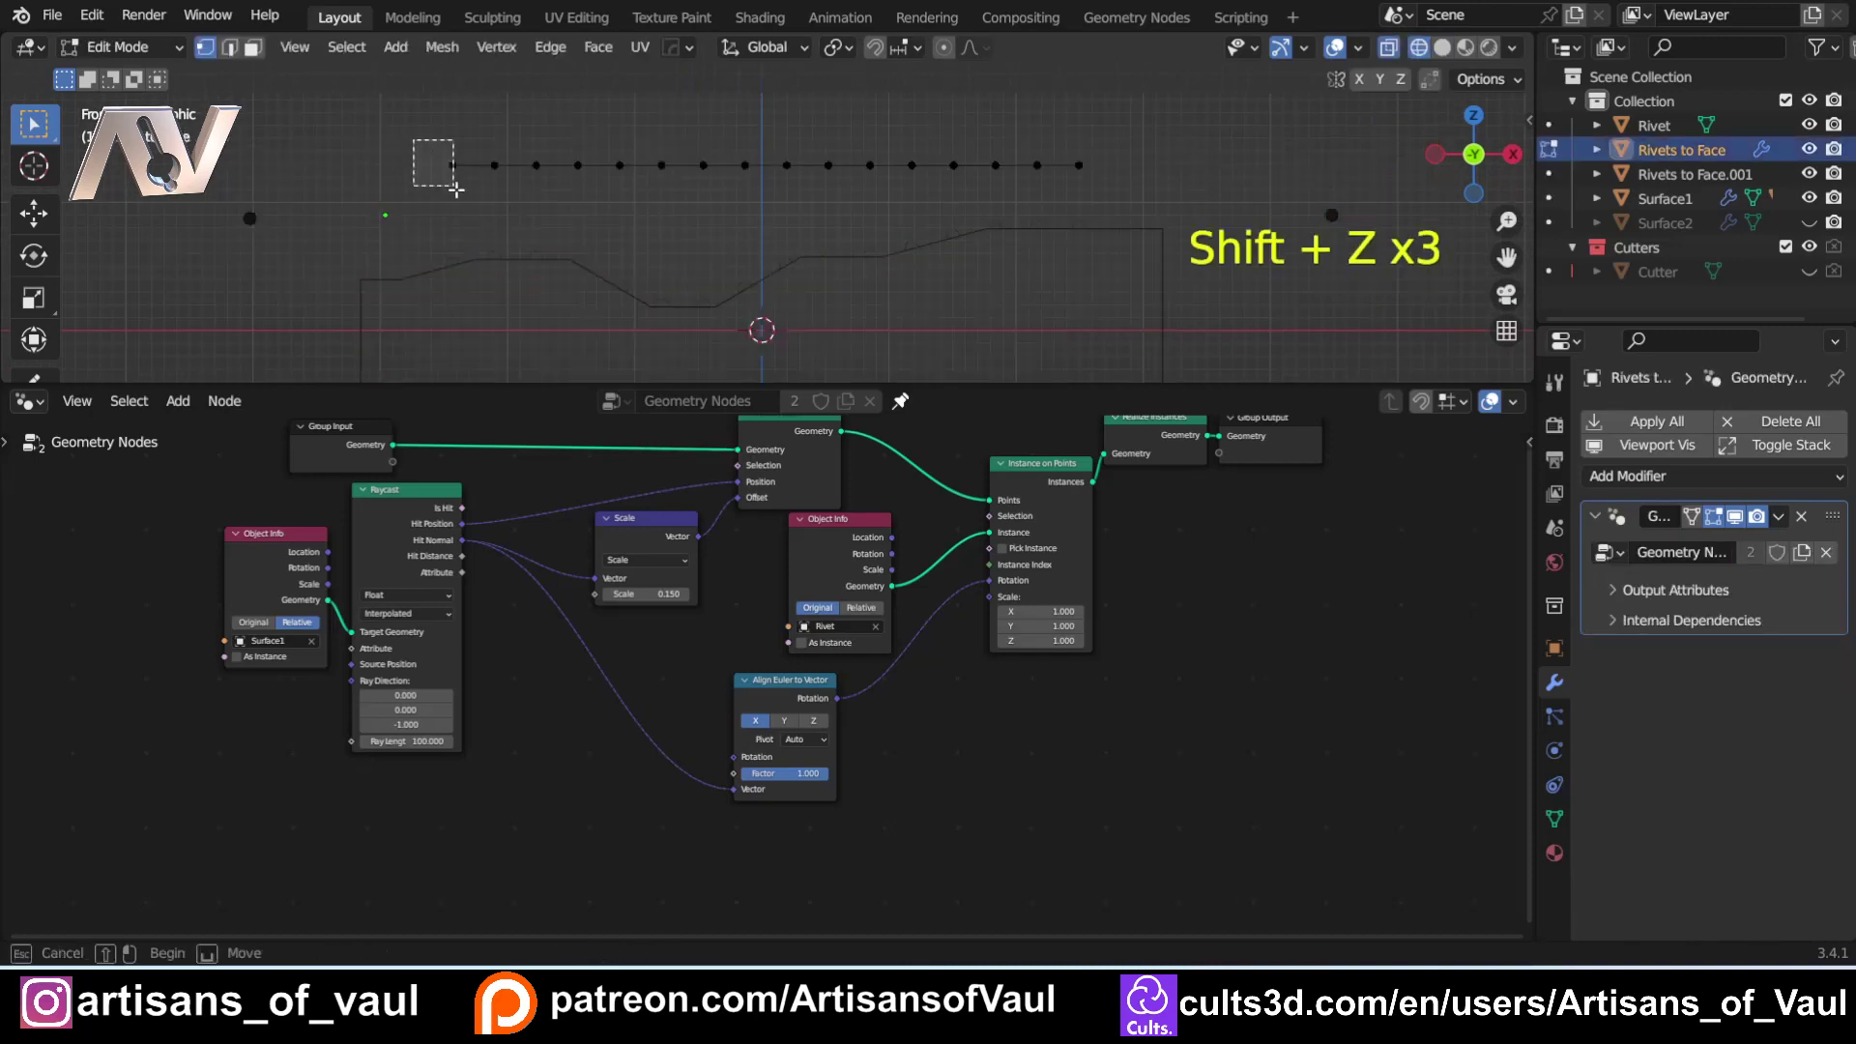
pyautogui.hotkey('shift', 'z')
pyautogui.press('e')
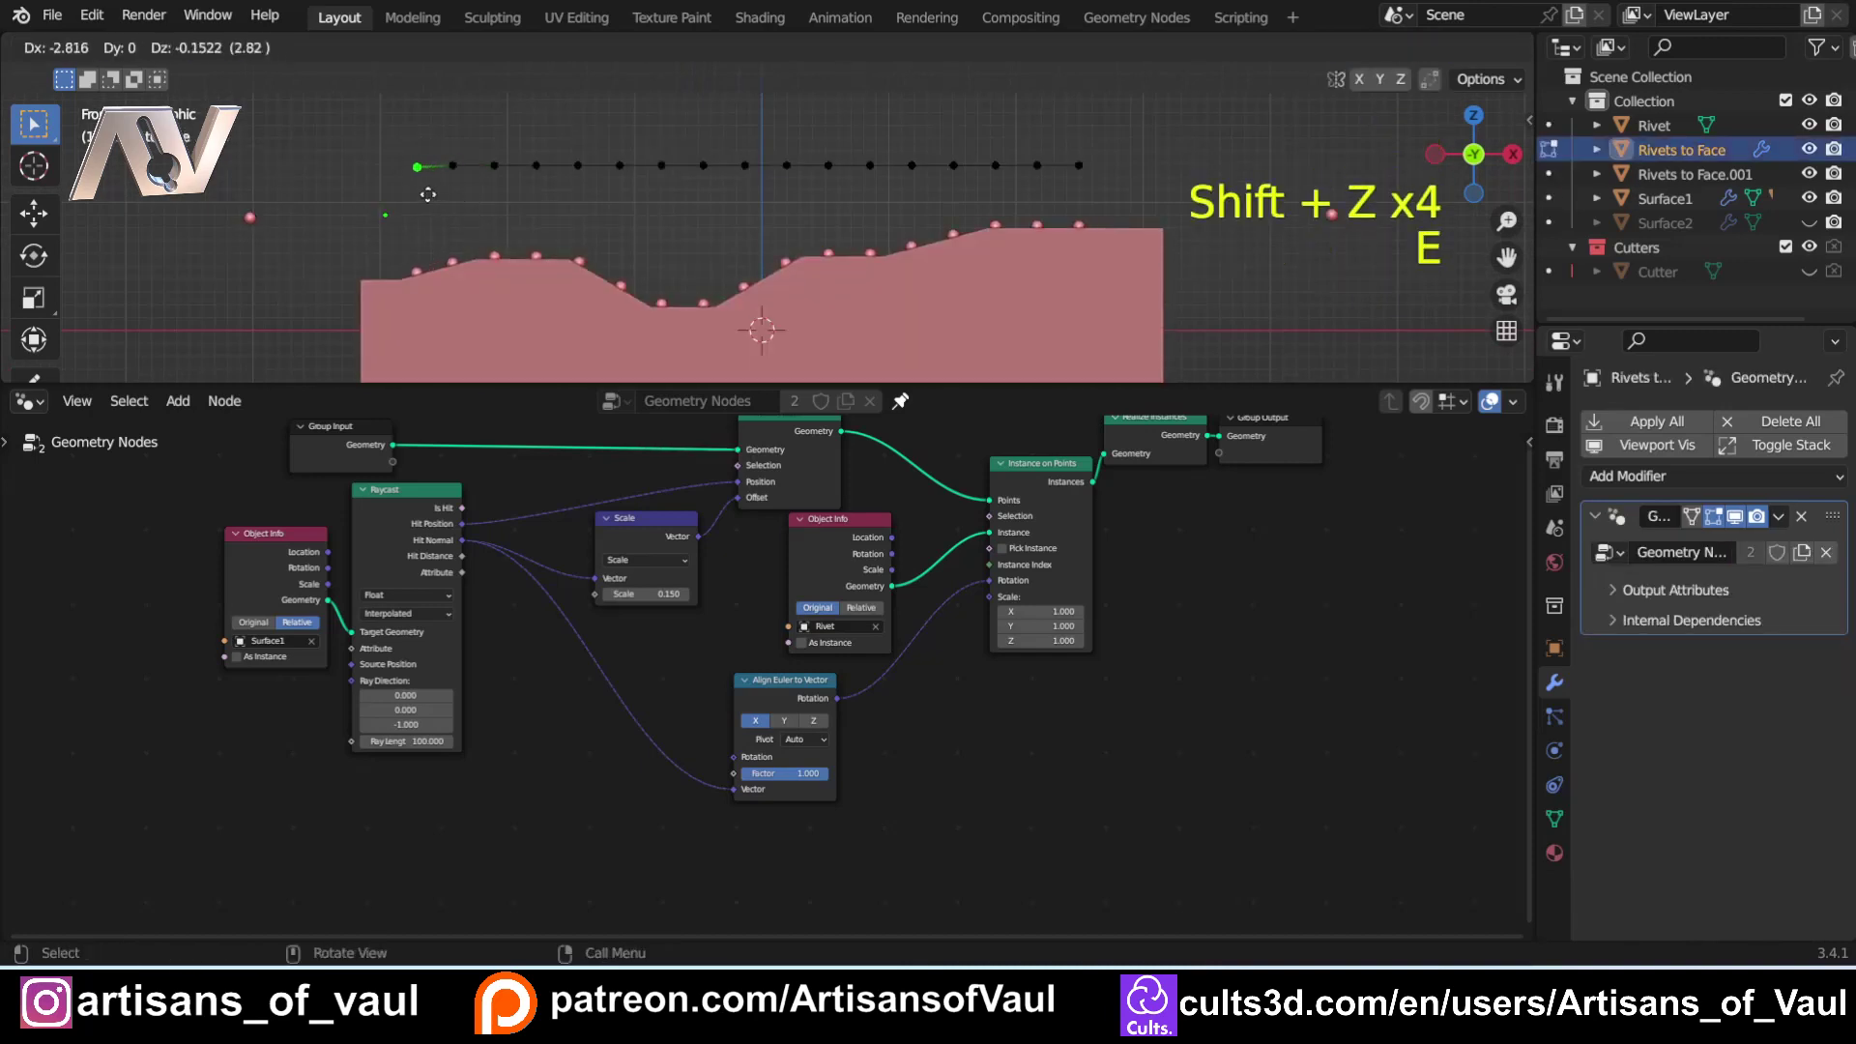
pyautogui.click(423, 193)
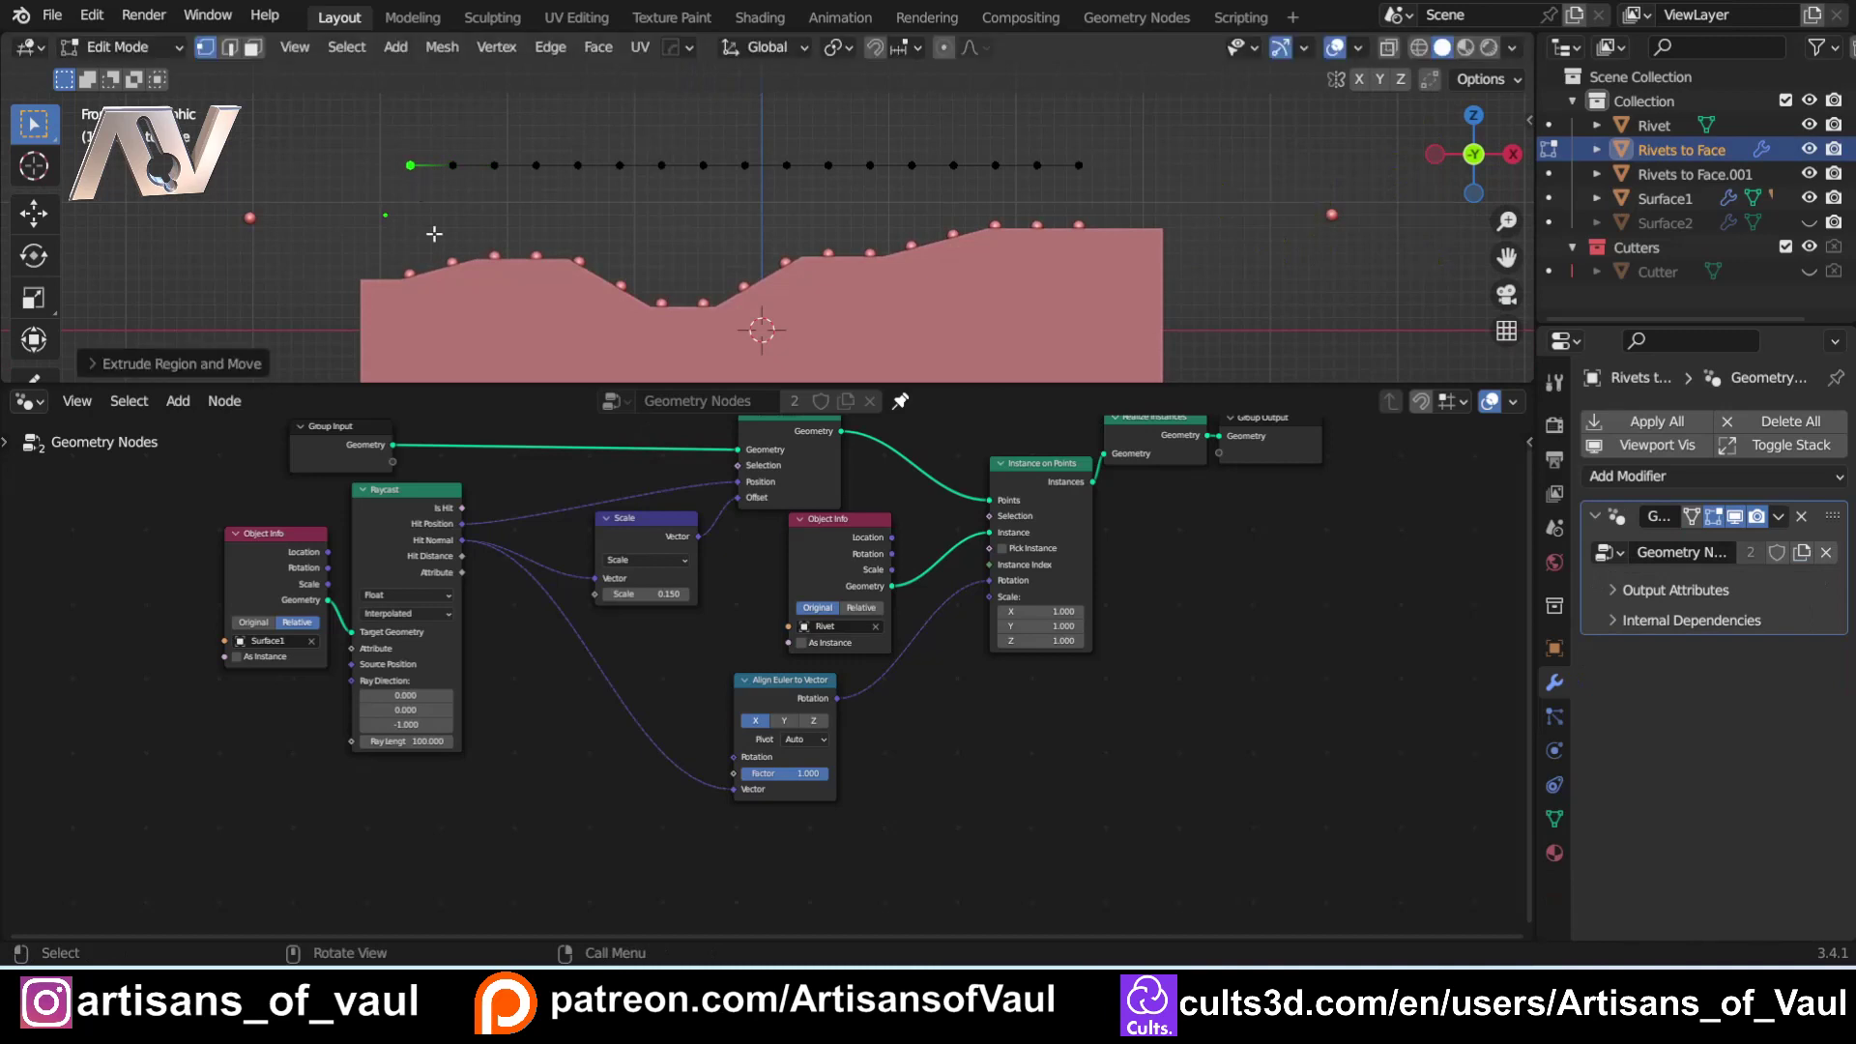
pyautogui.moveTo(430, 228); pyautogui.dragTo(500, 266, button='middle')
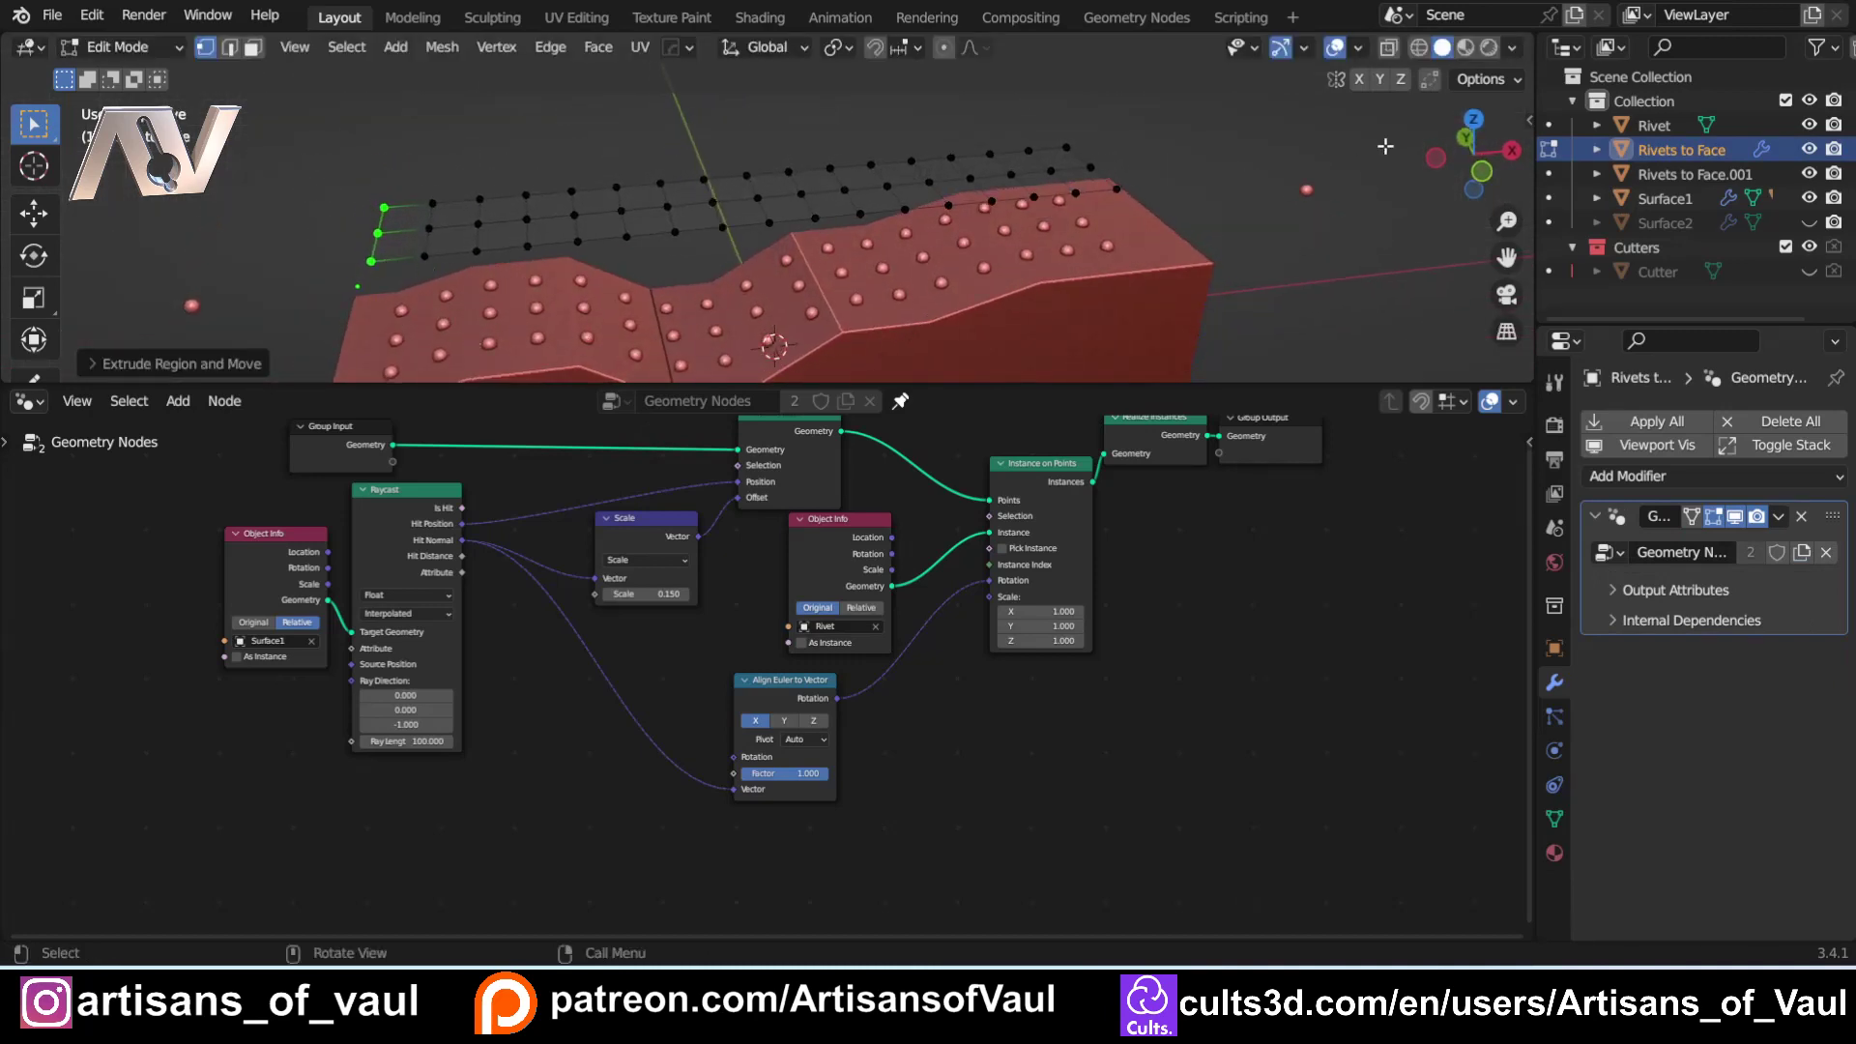
pyautogui.click(1482, 174)
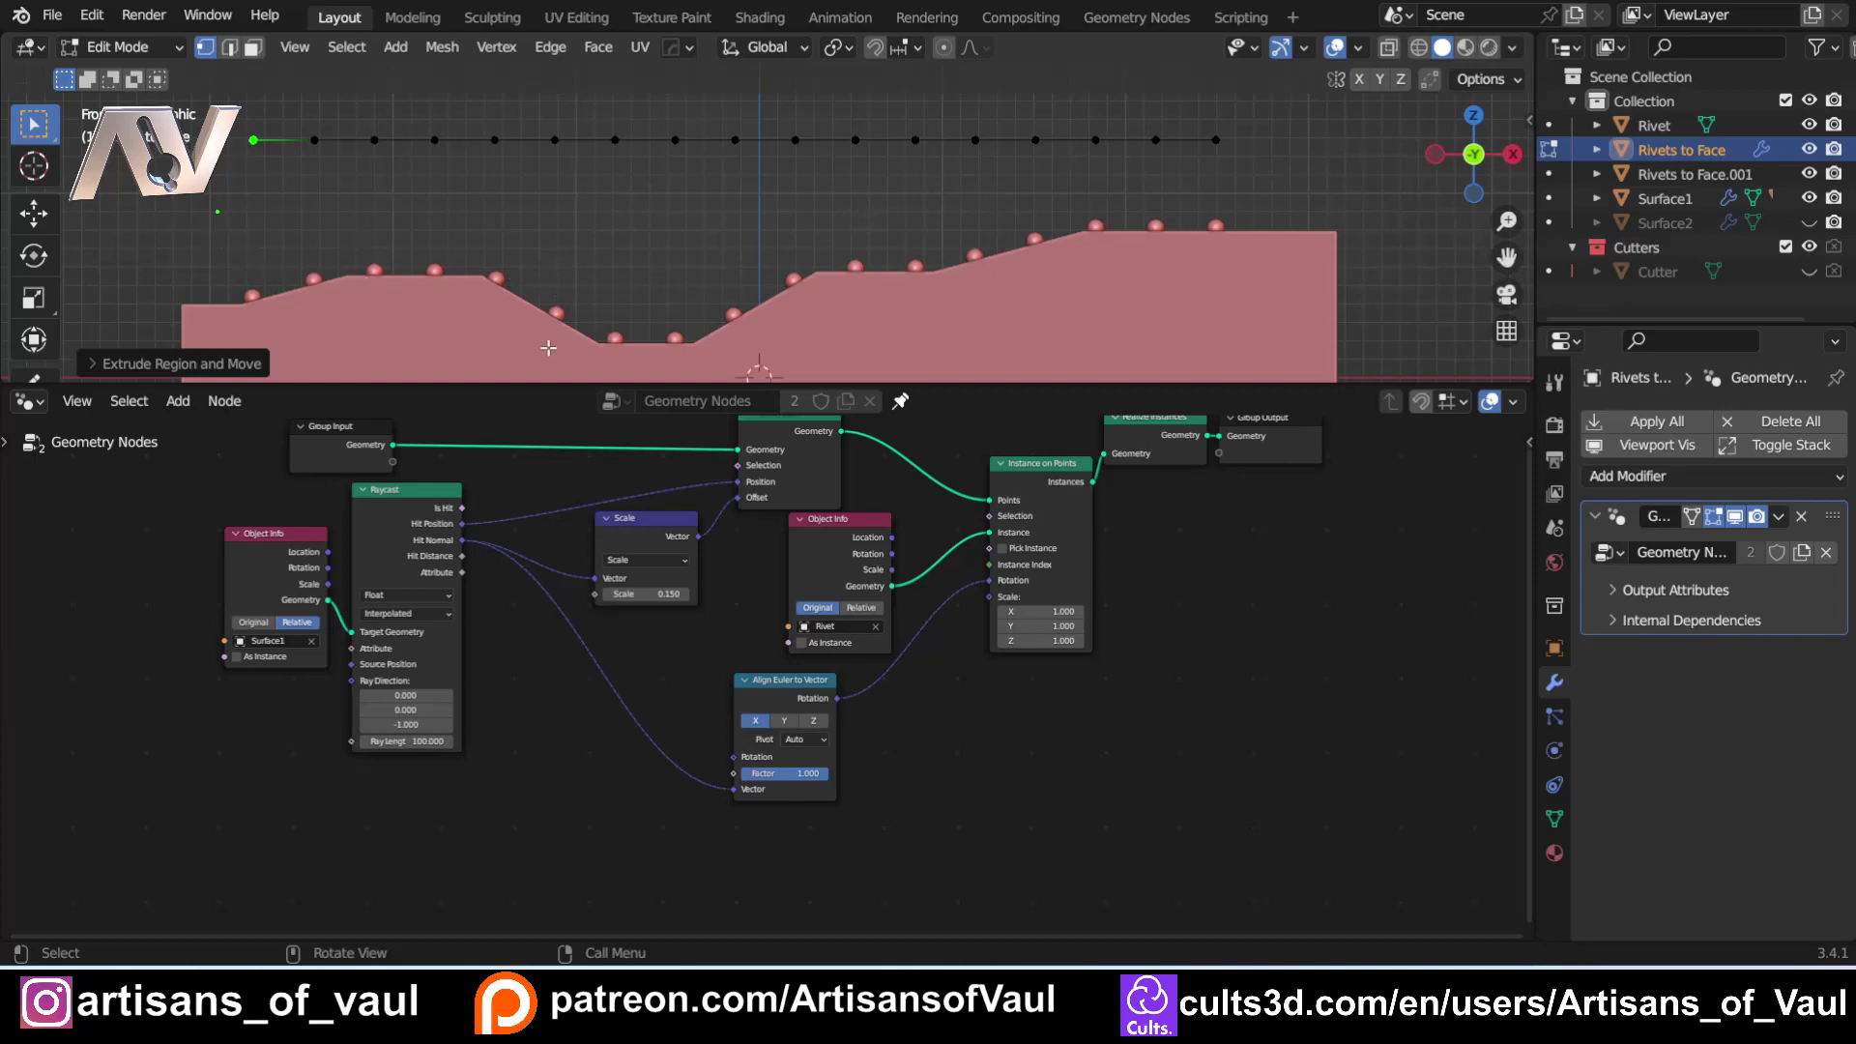
pyautogui.scroll(1, 541, 584)
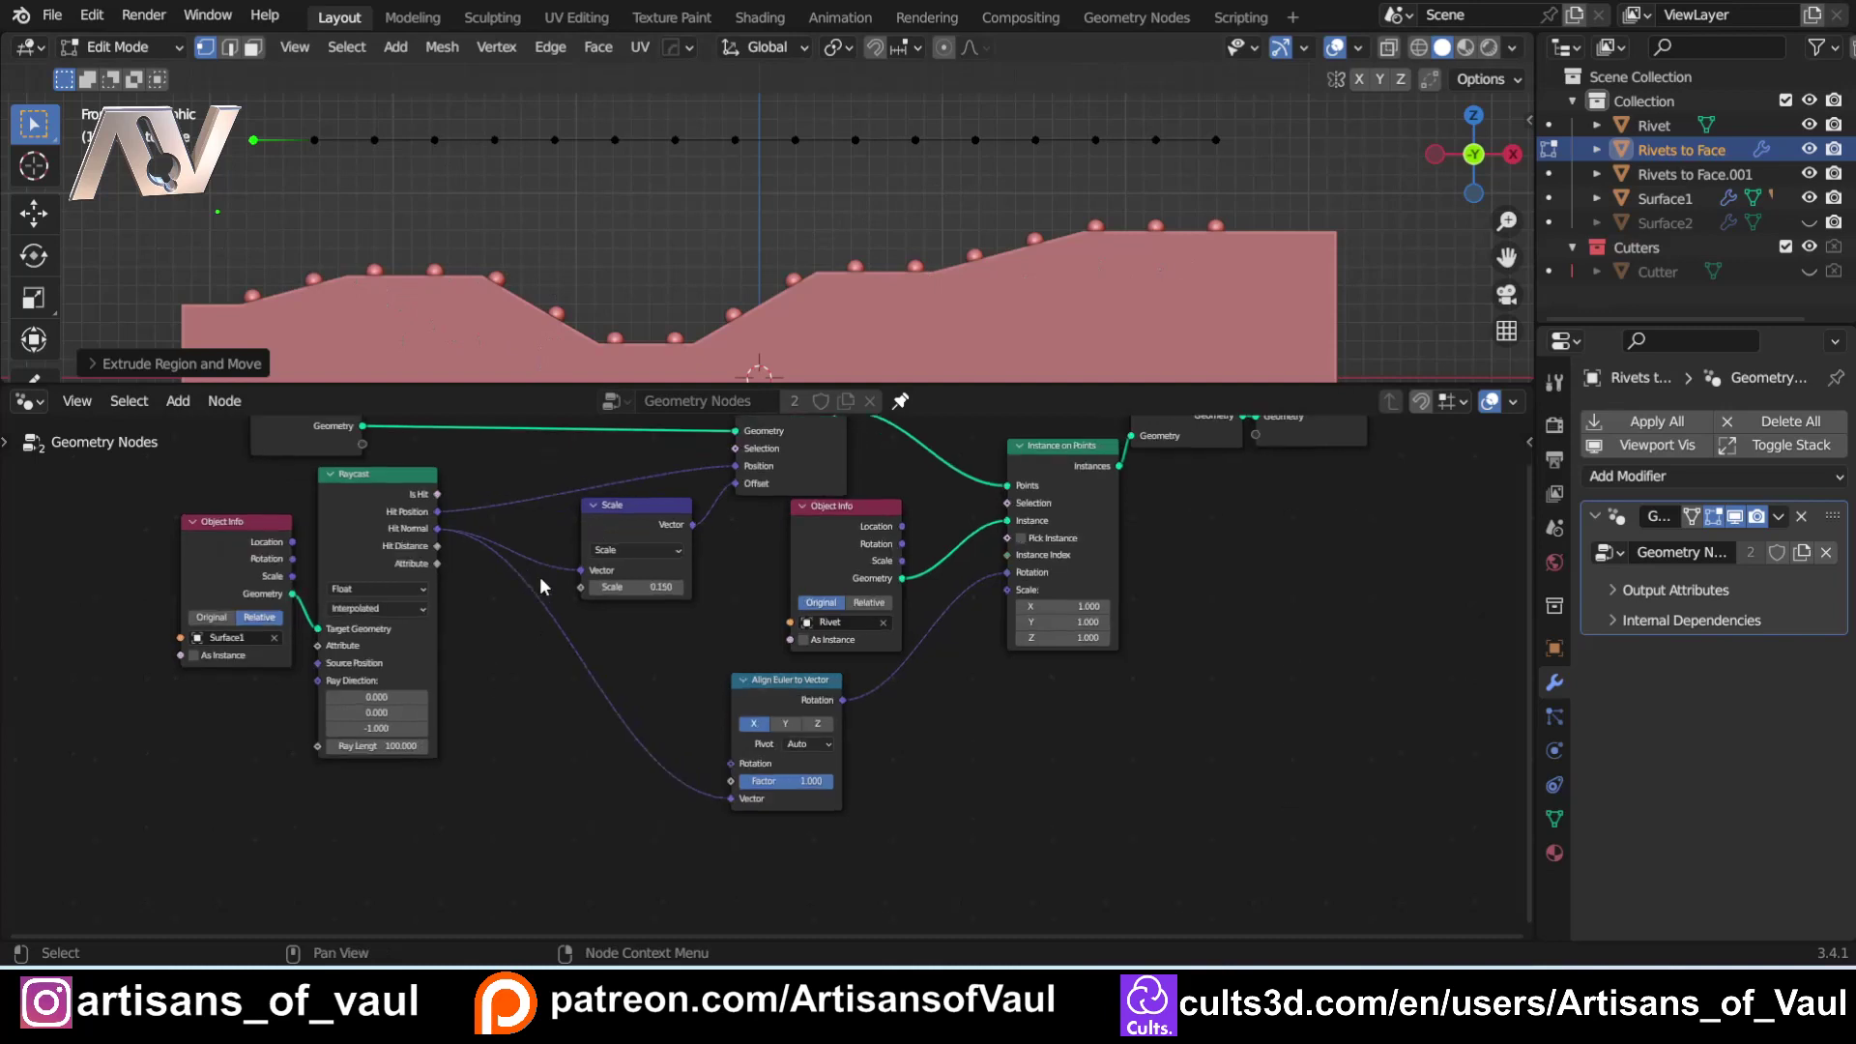